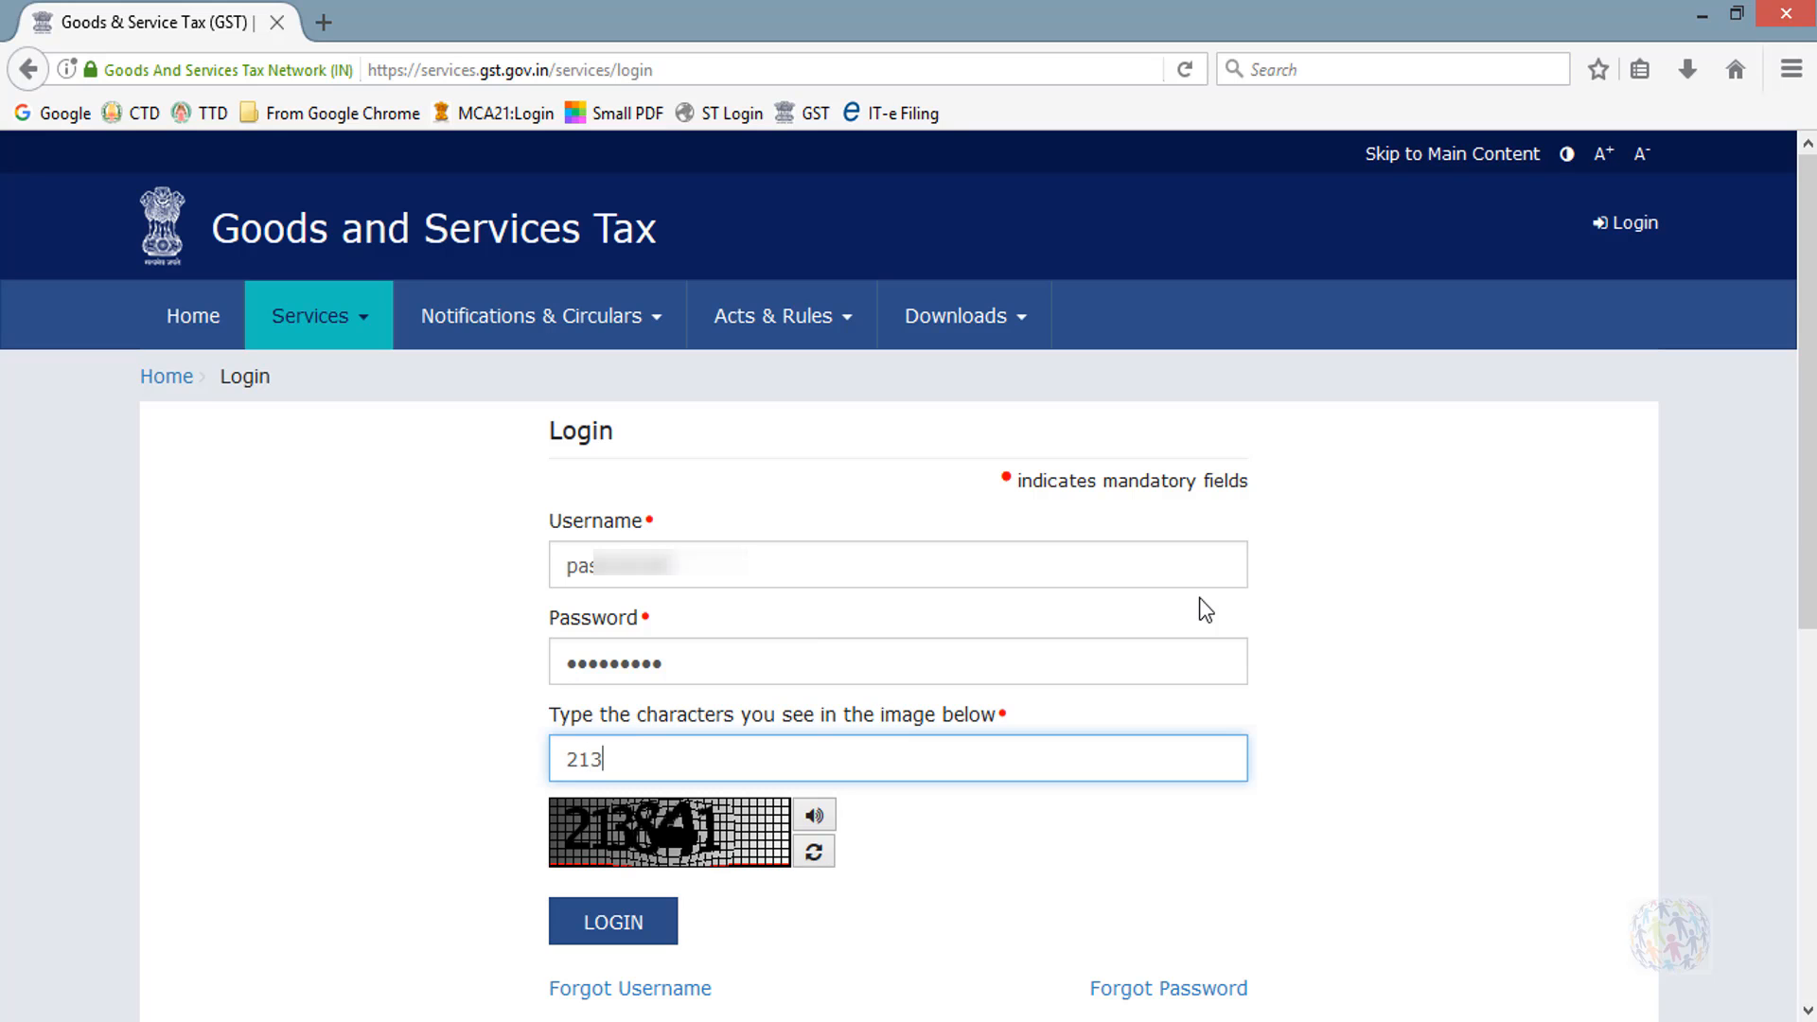
Log in to the GST portal with the entered credentials and captcha, and dismiss the browser's offer to save the login.
key("Tab")
key("Tab")
key("Tab")
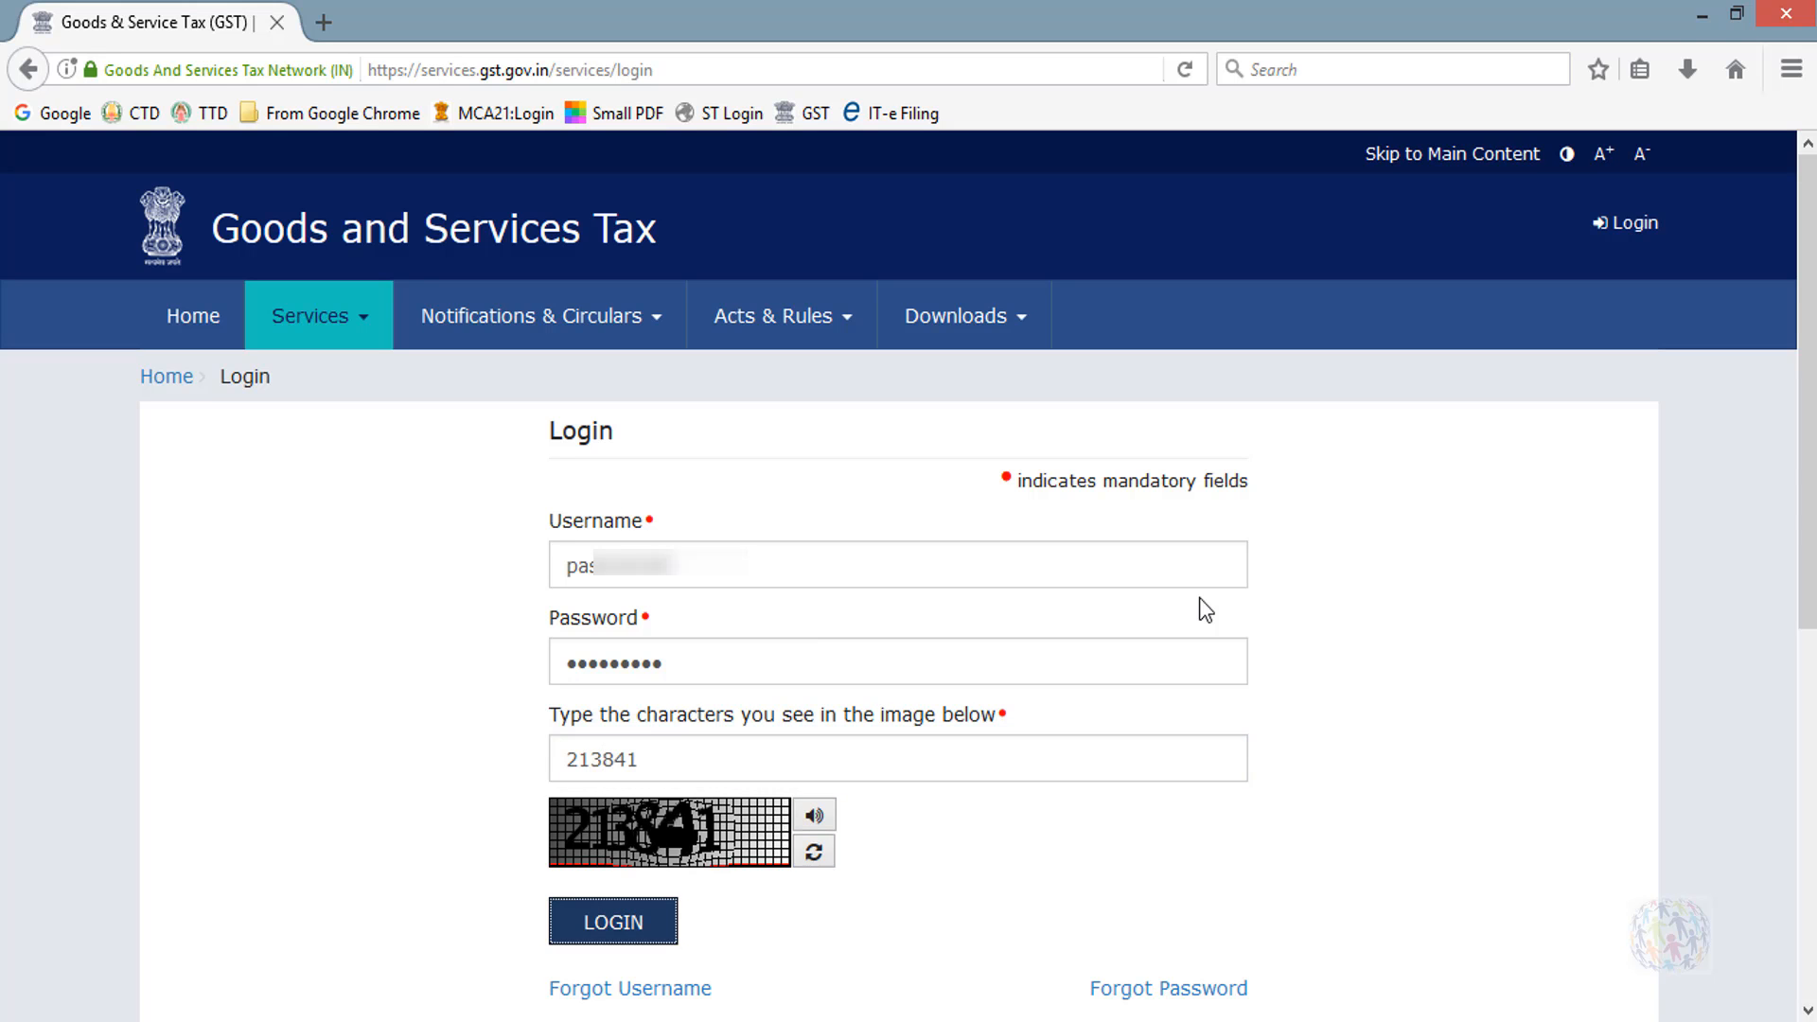
key("Return")
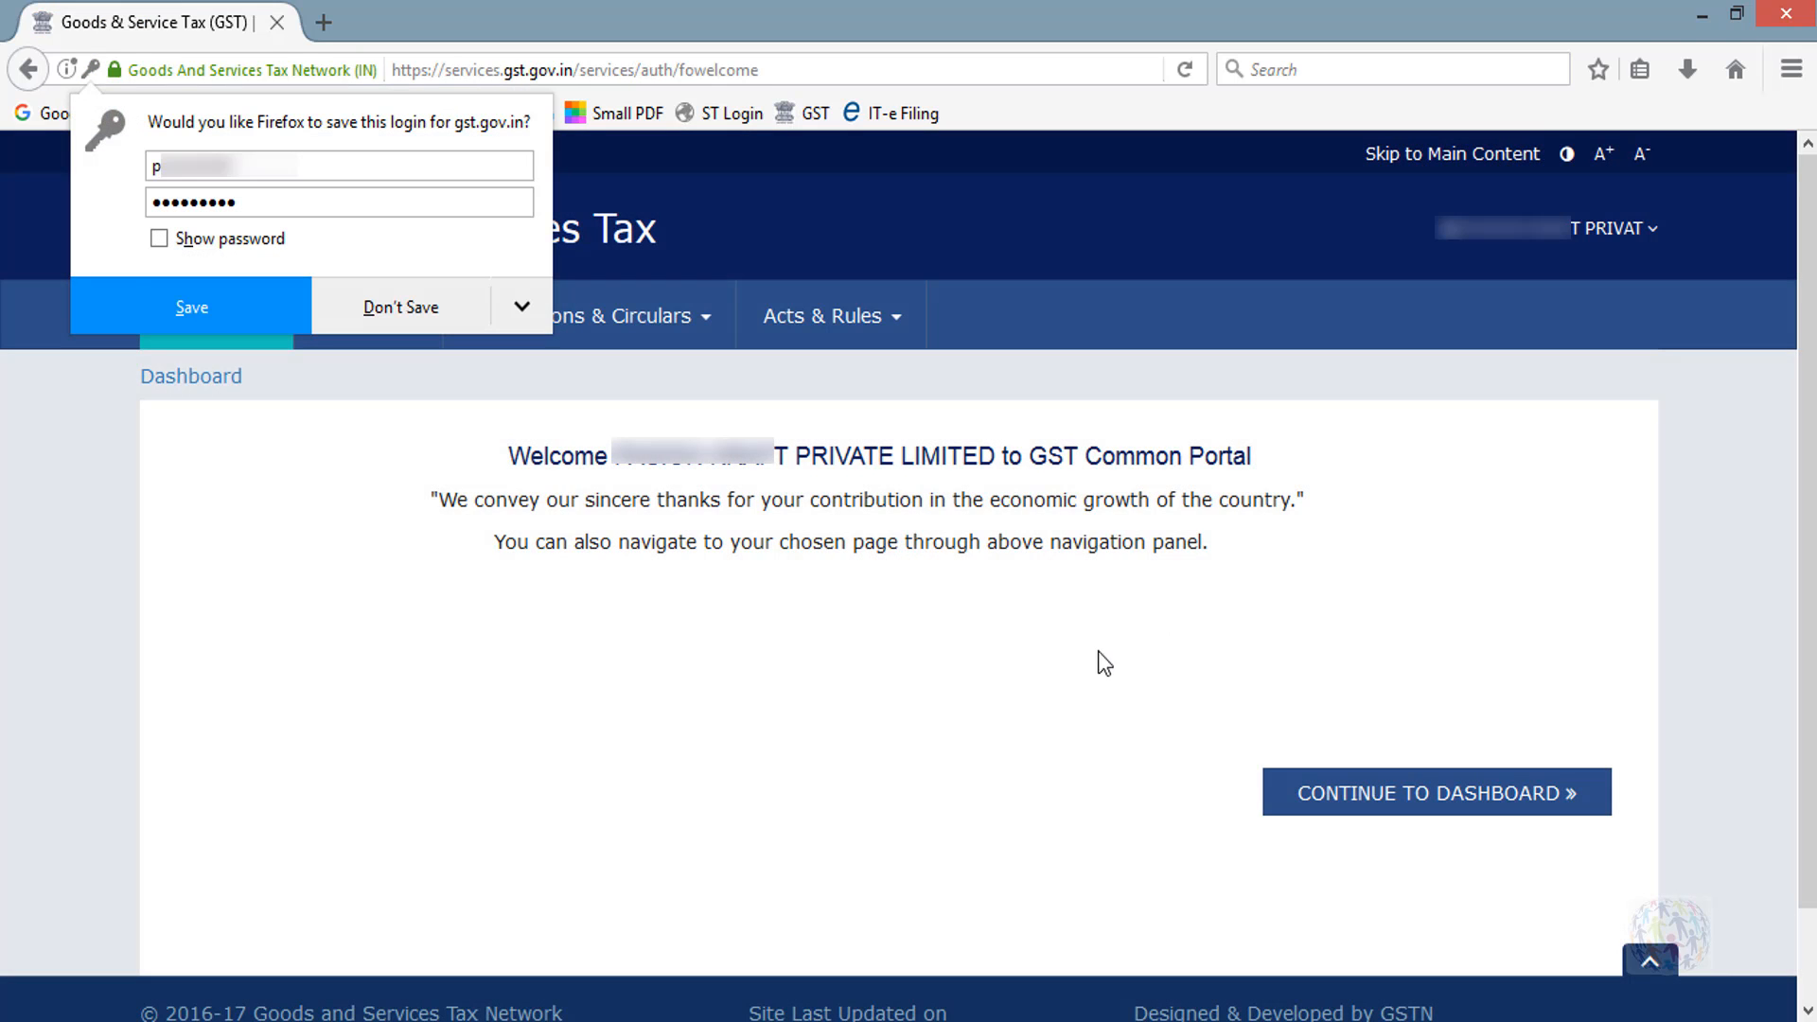
left_click(1096, 653)
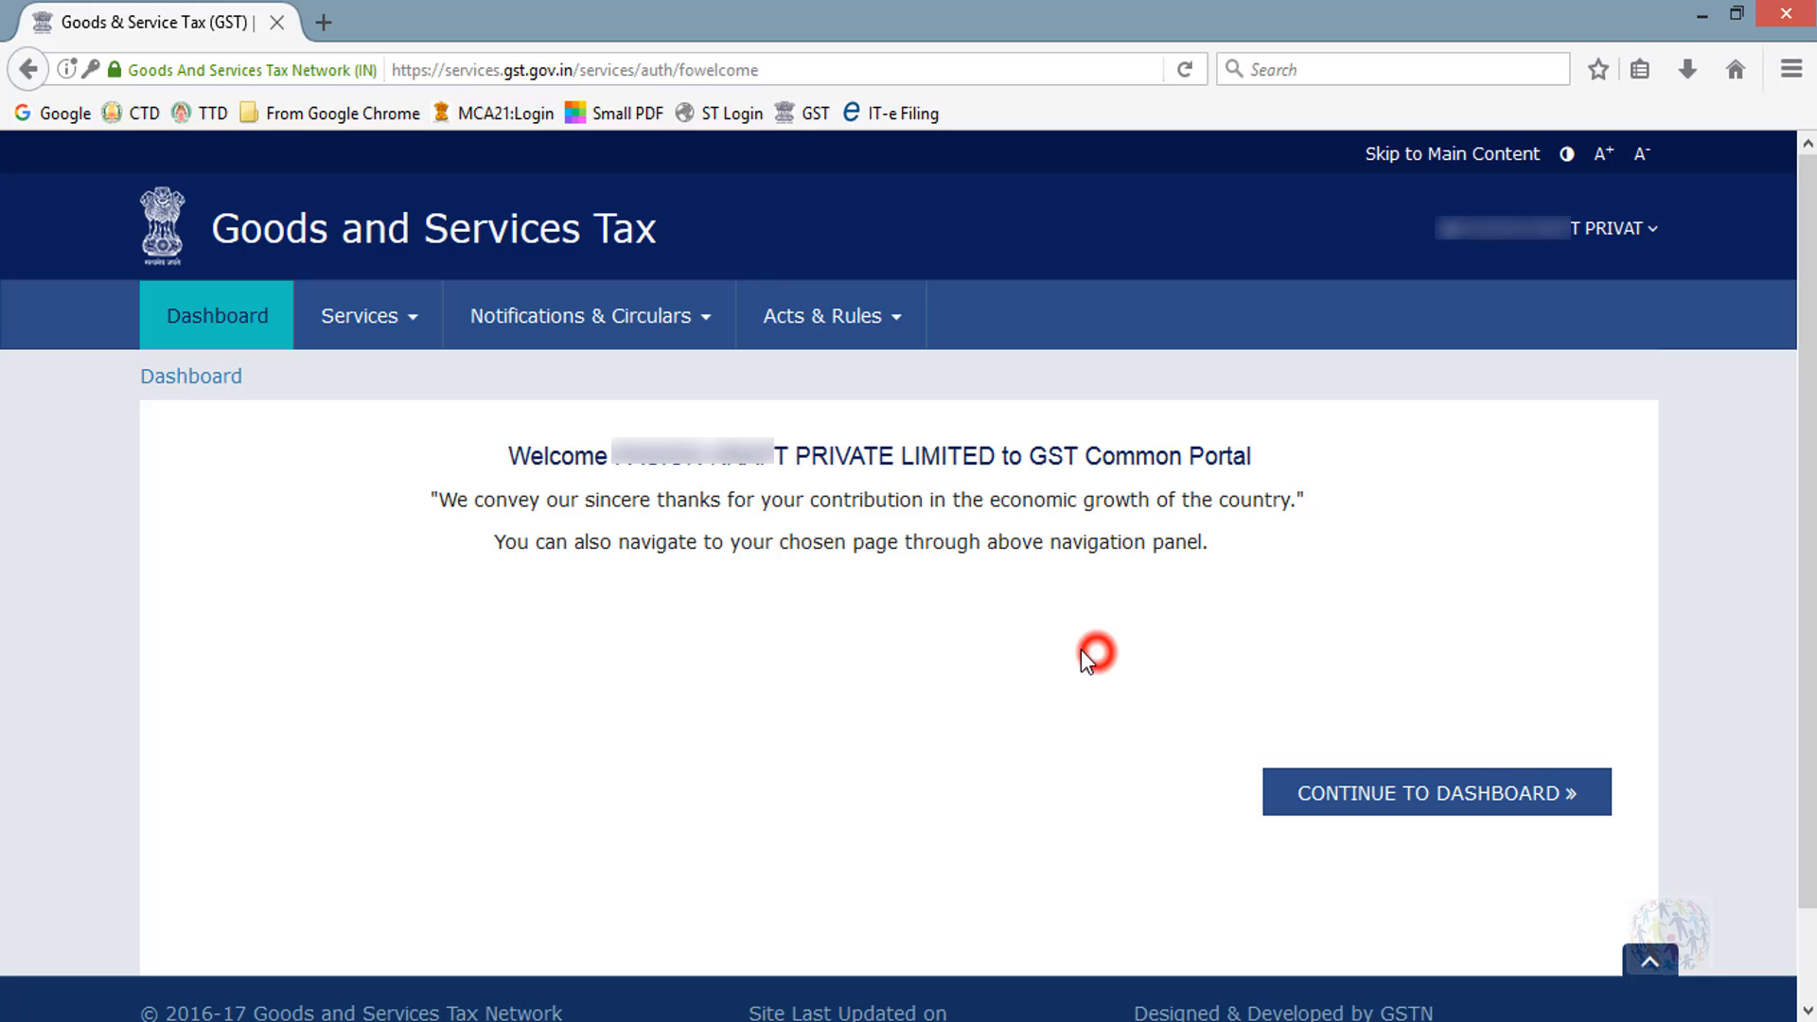
Open the Returns Dashboard from the Returns services.
left_click(415, 326)
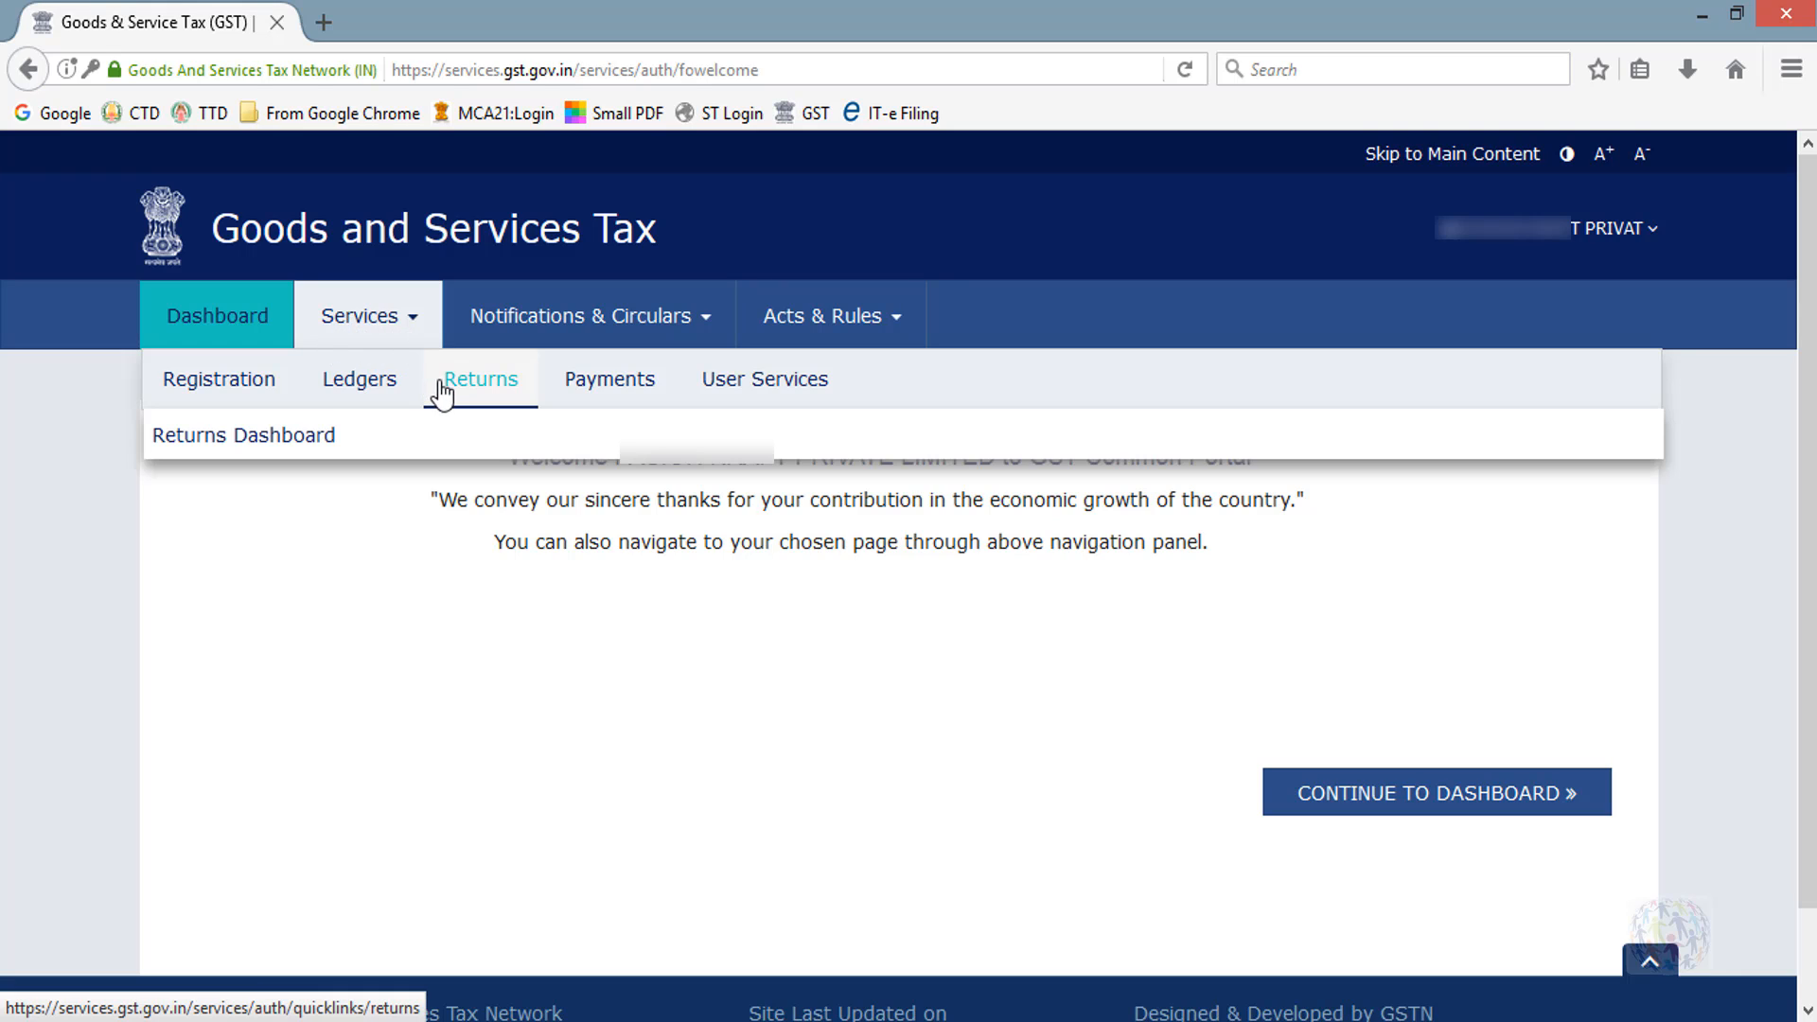
mouse_move(435, 400)
left_click(472, 382)
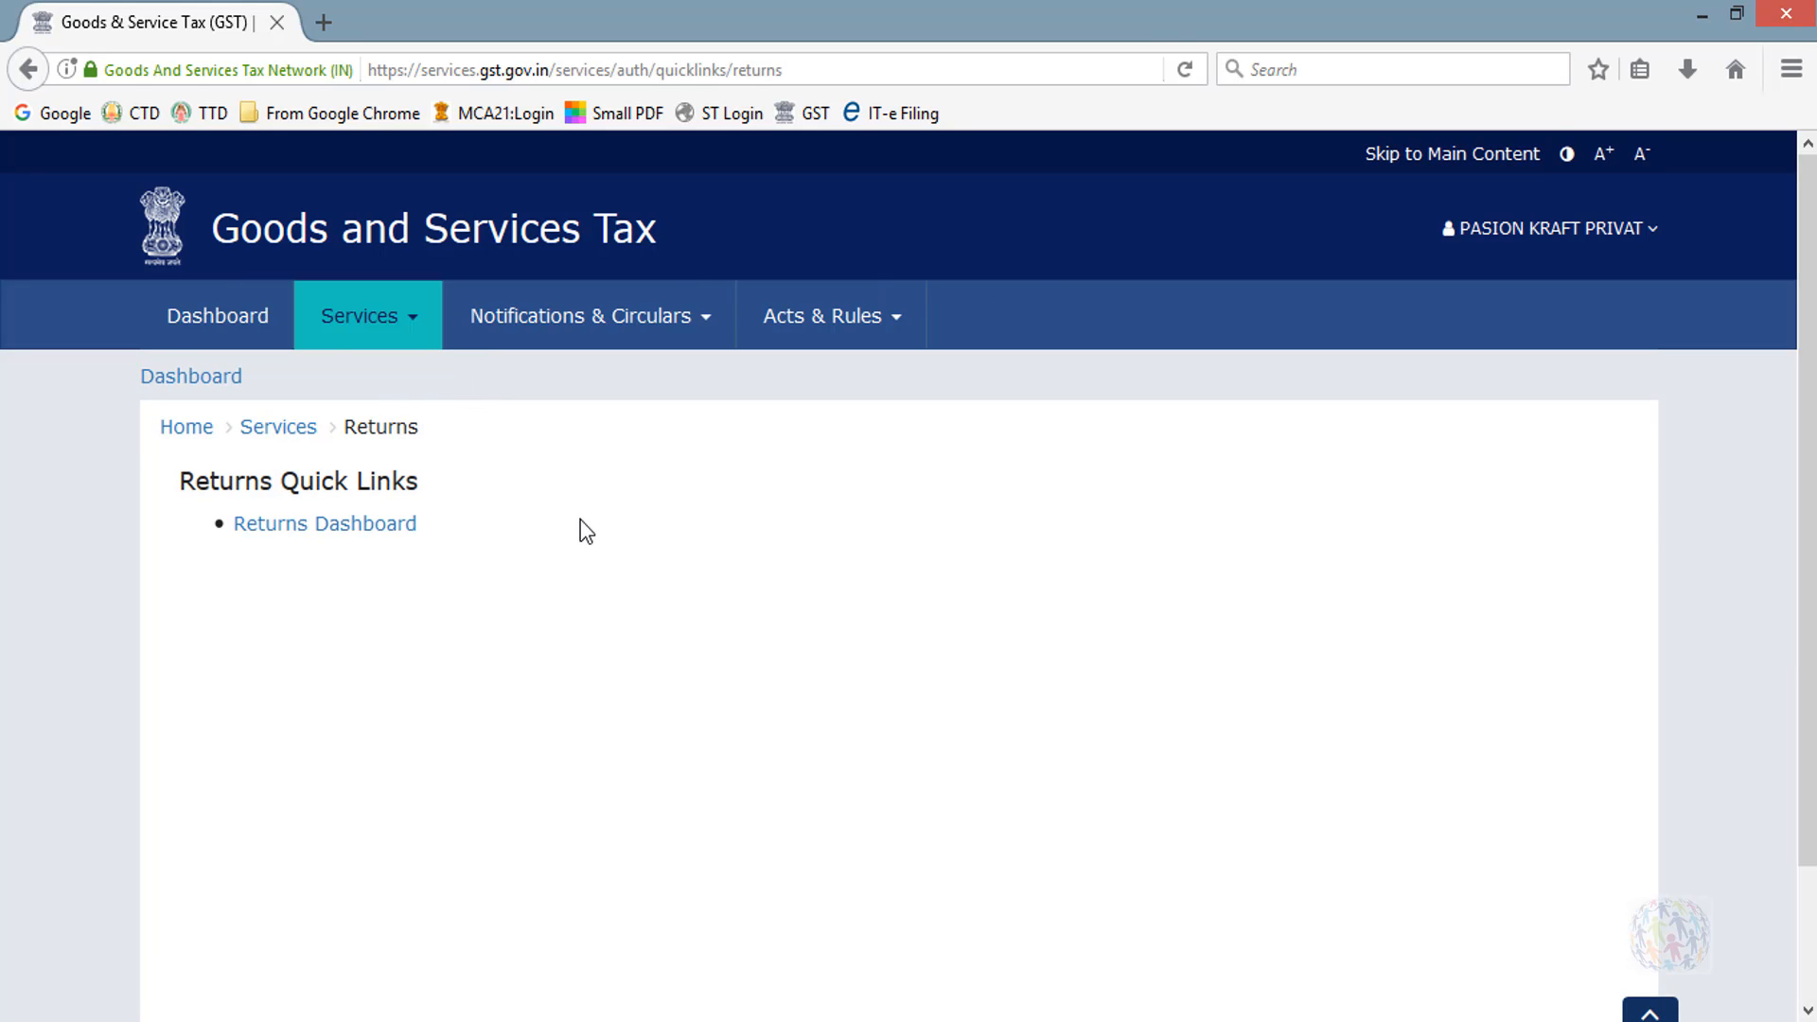
scroll(581, 521, "down", 3)
left_click(380, 378)
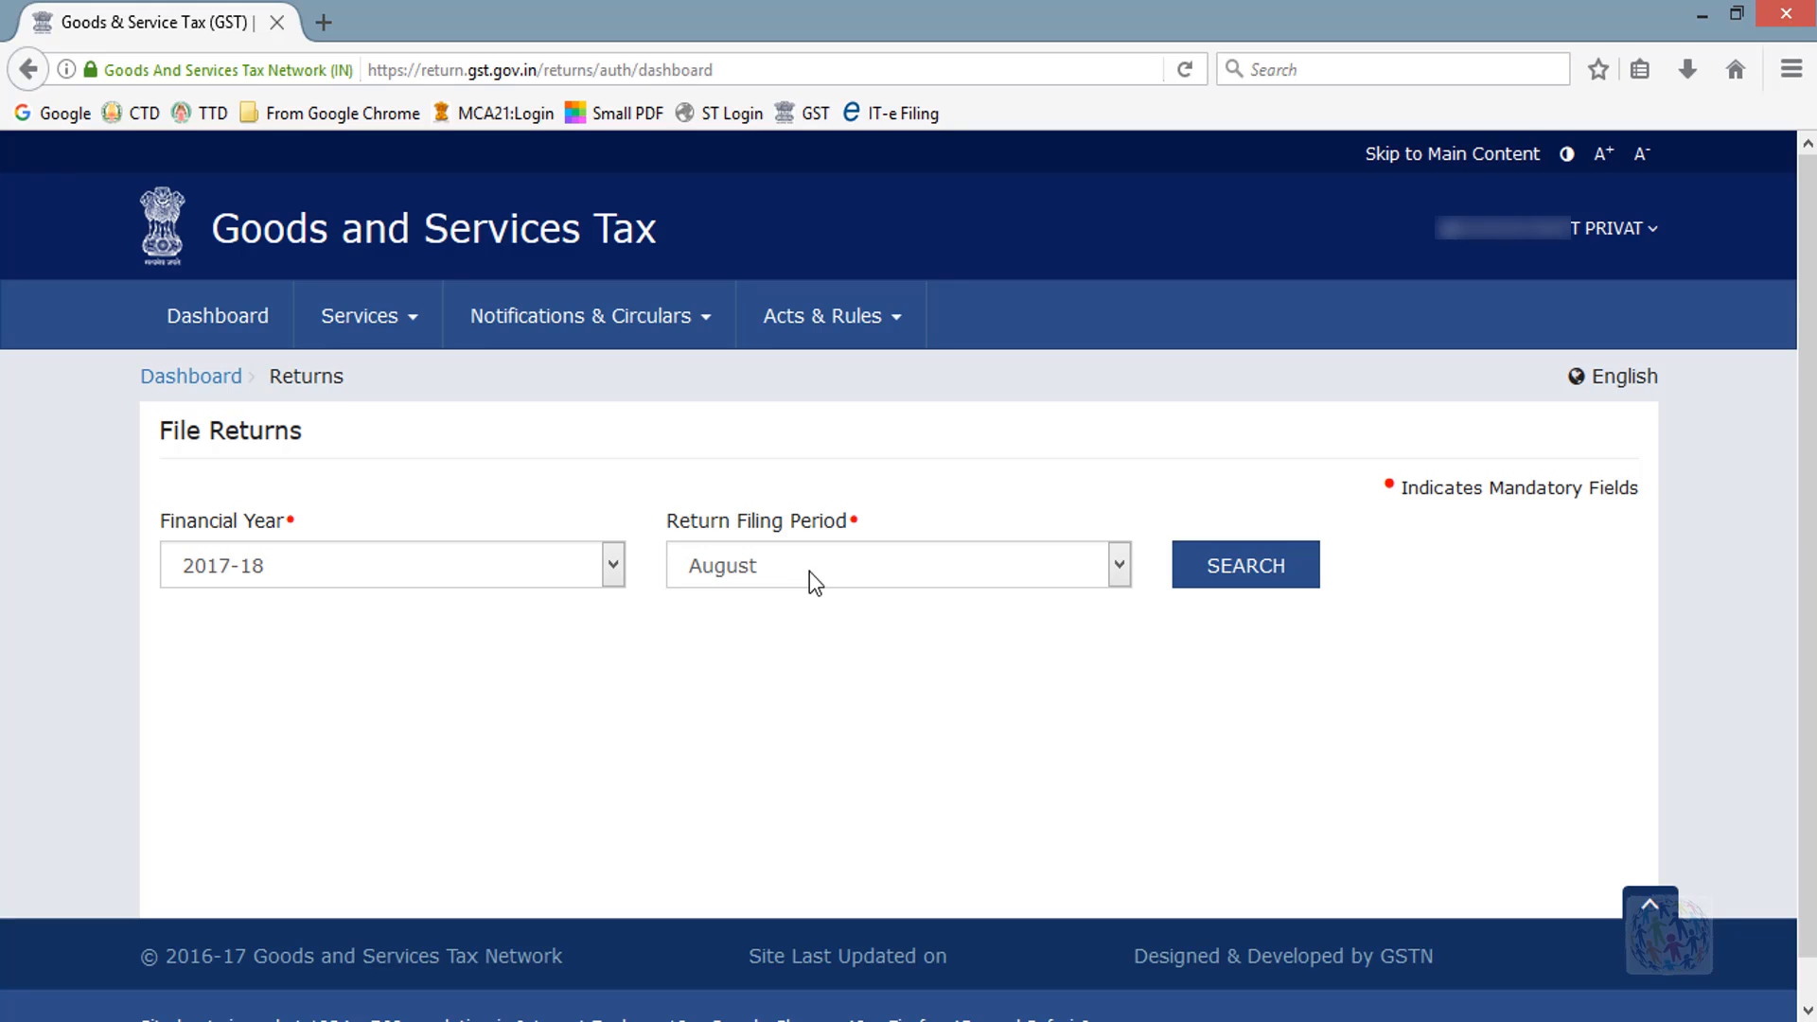
Search for the returns of financial year 2017-18 with July as the return filing period.
left_click(216, 560)
left_click(293, 571)
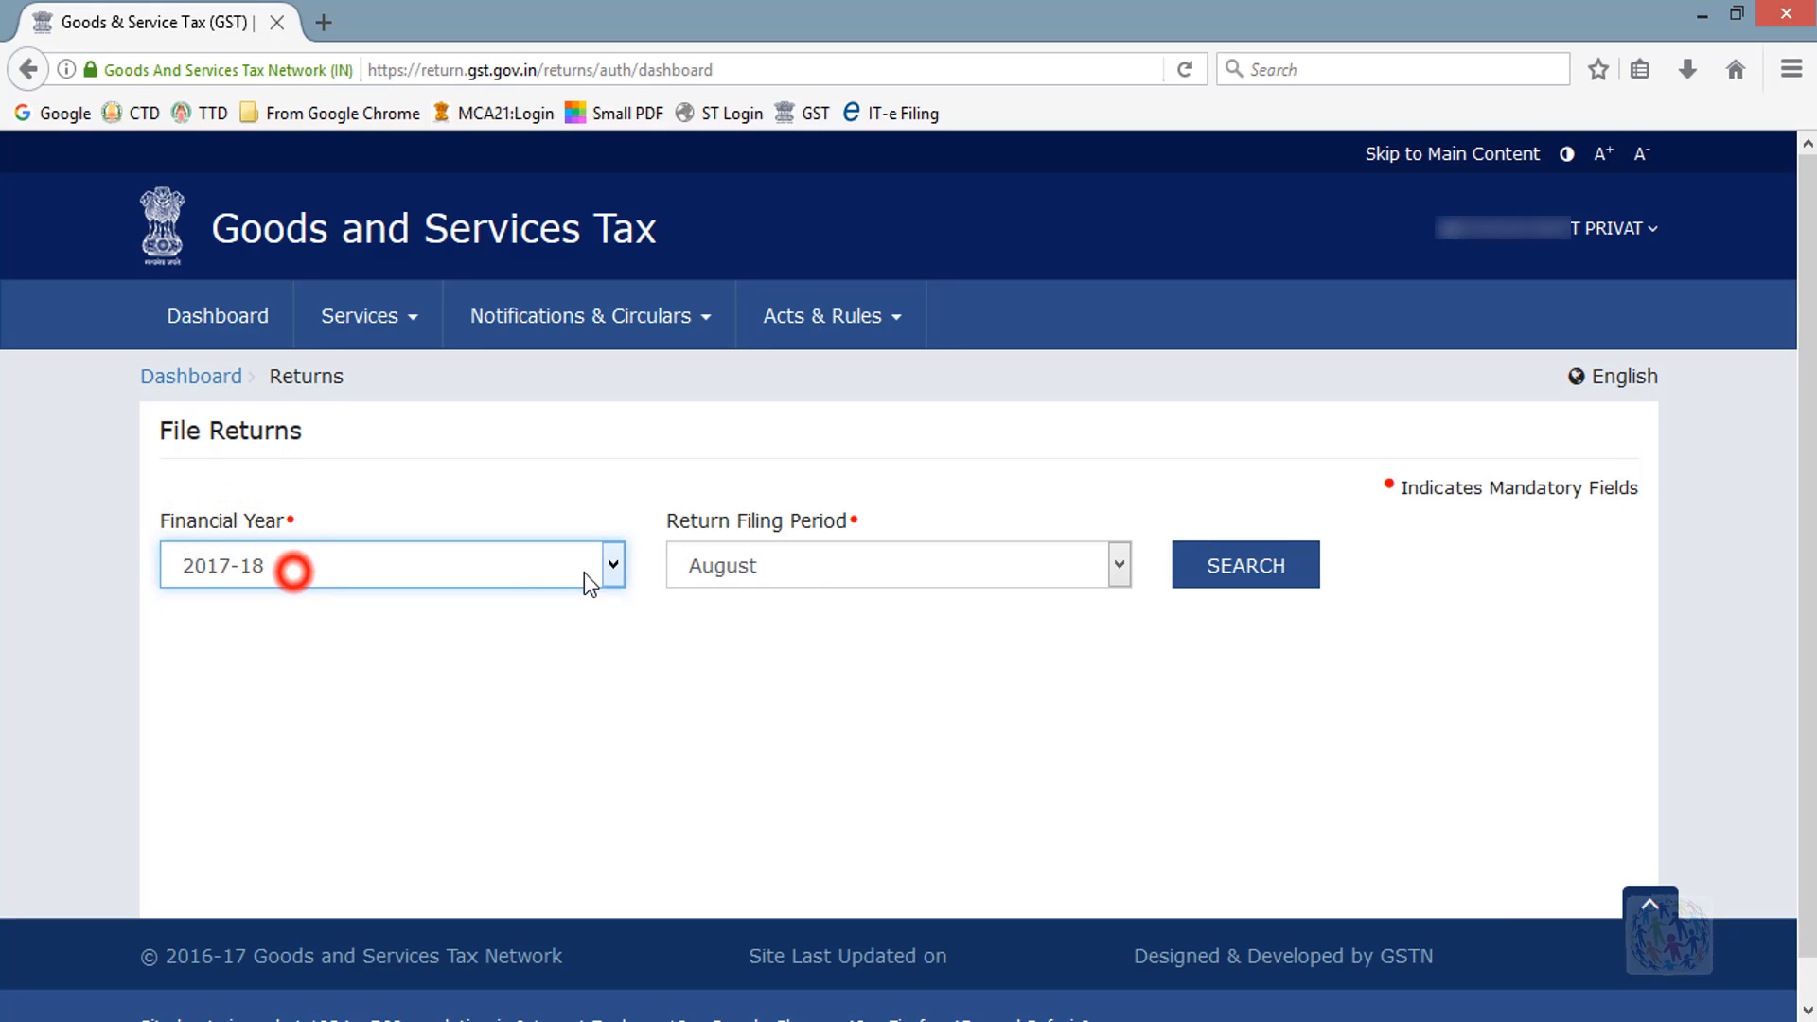
left_click(714, 571)
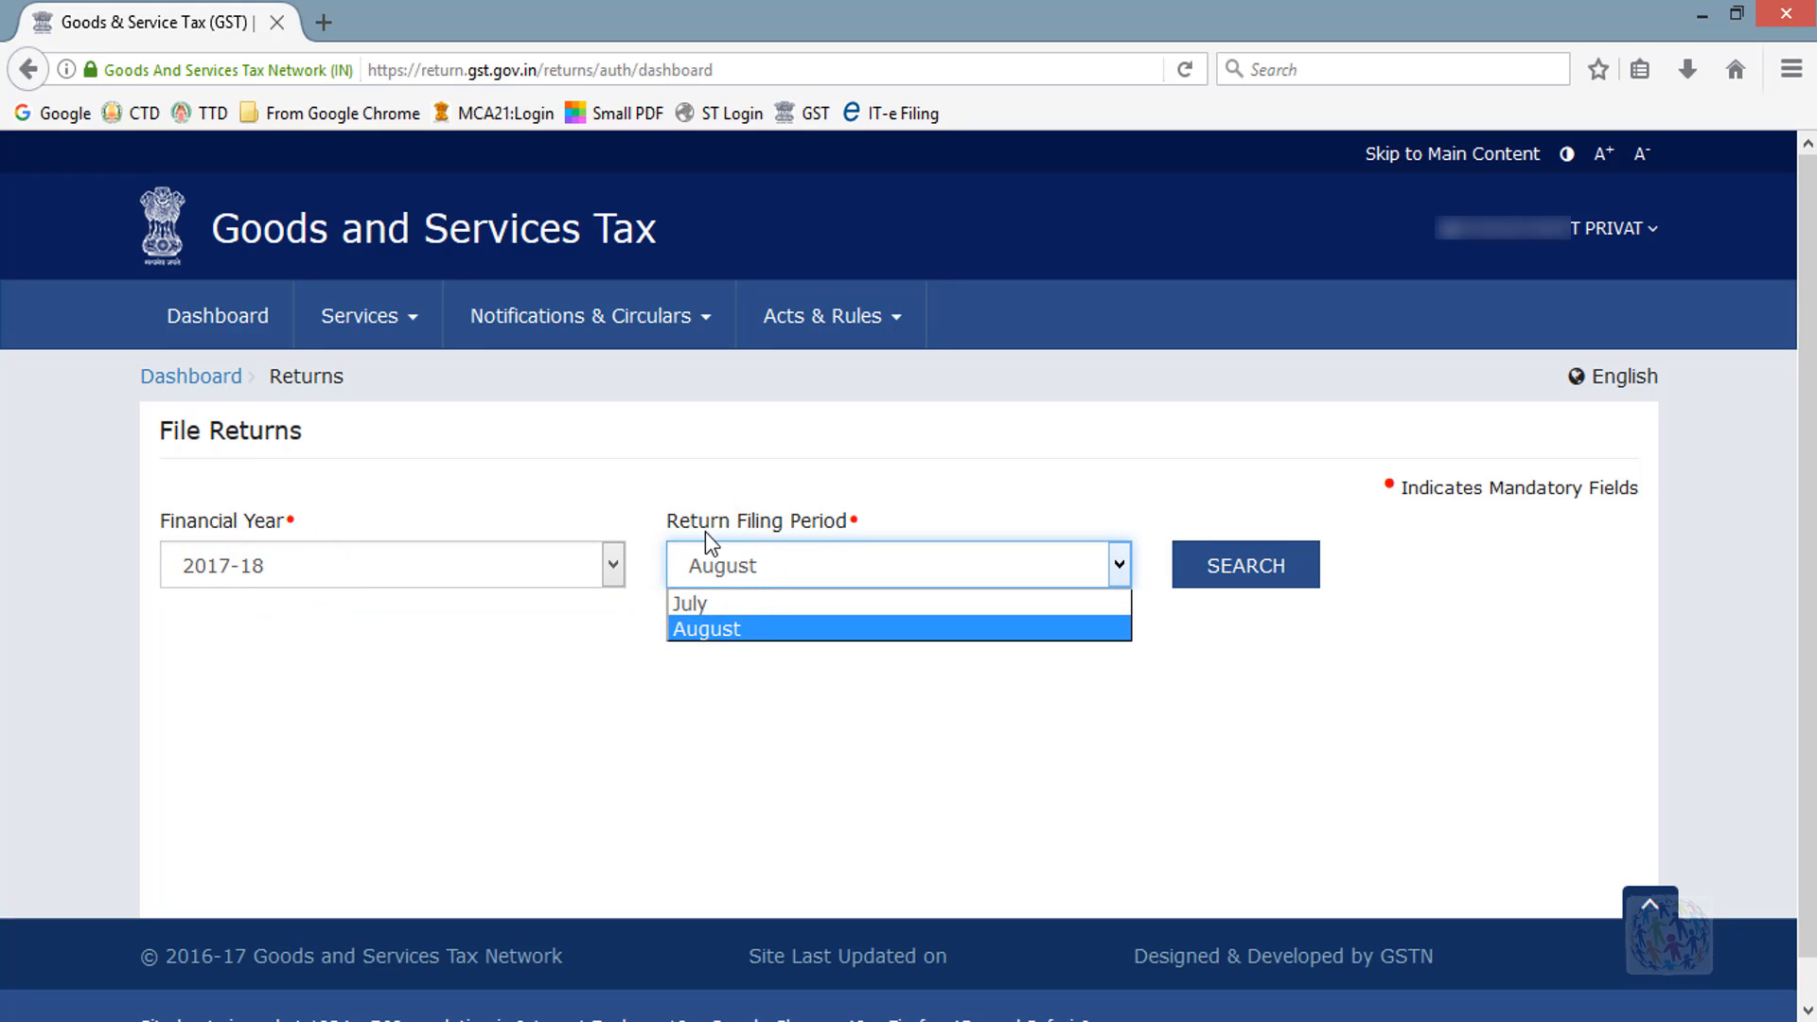
left_click(712, 605)
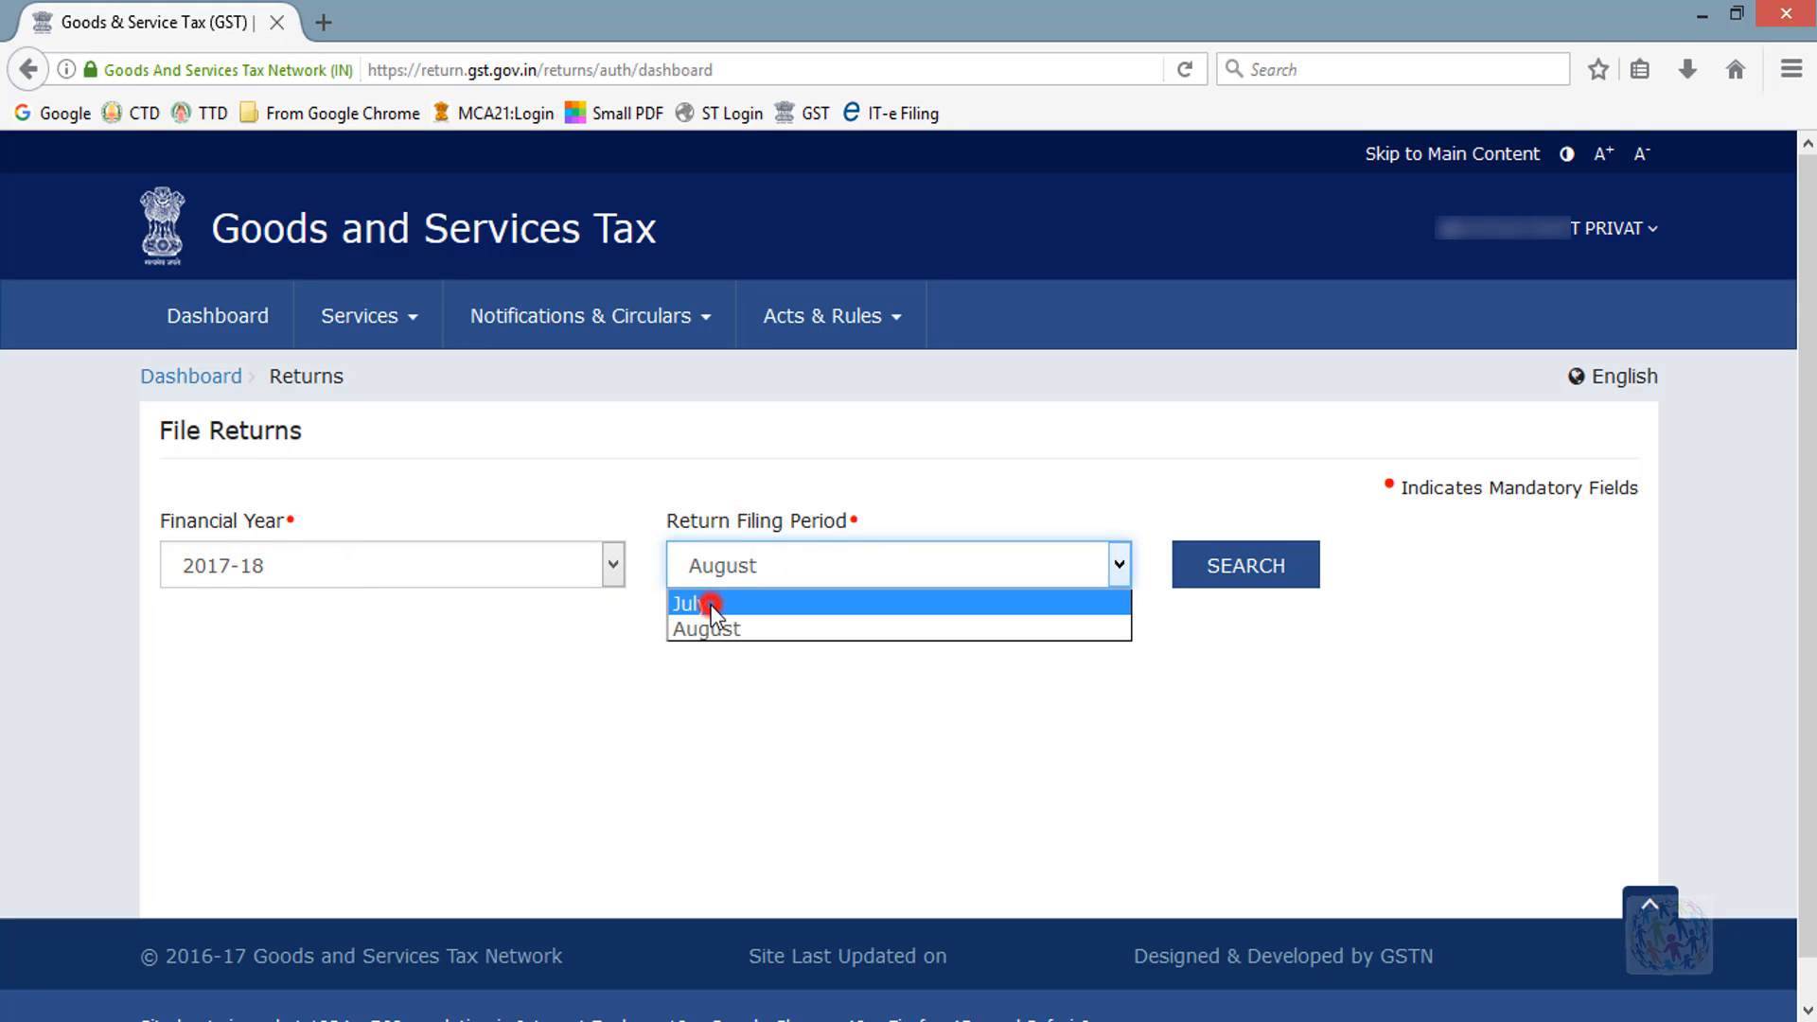
left_click(1249, 572)
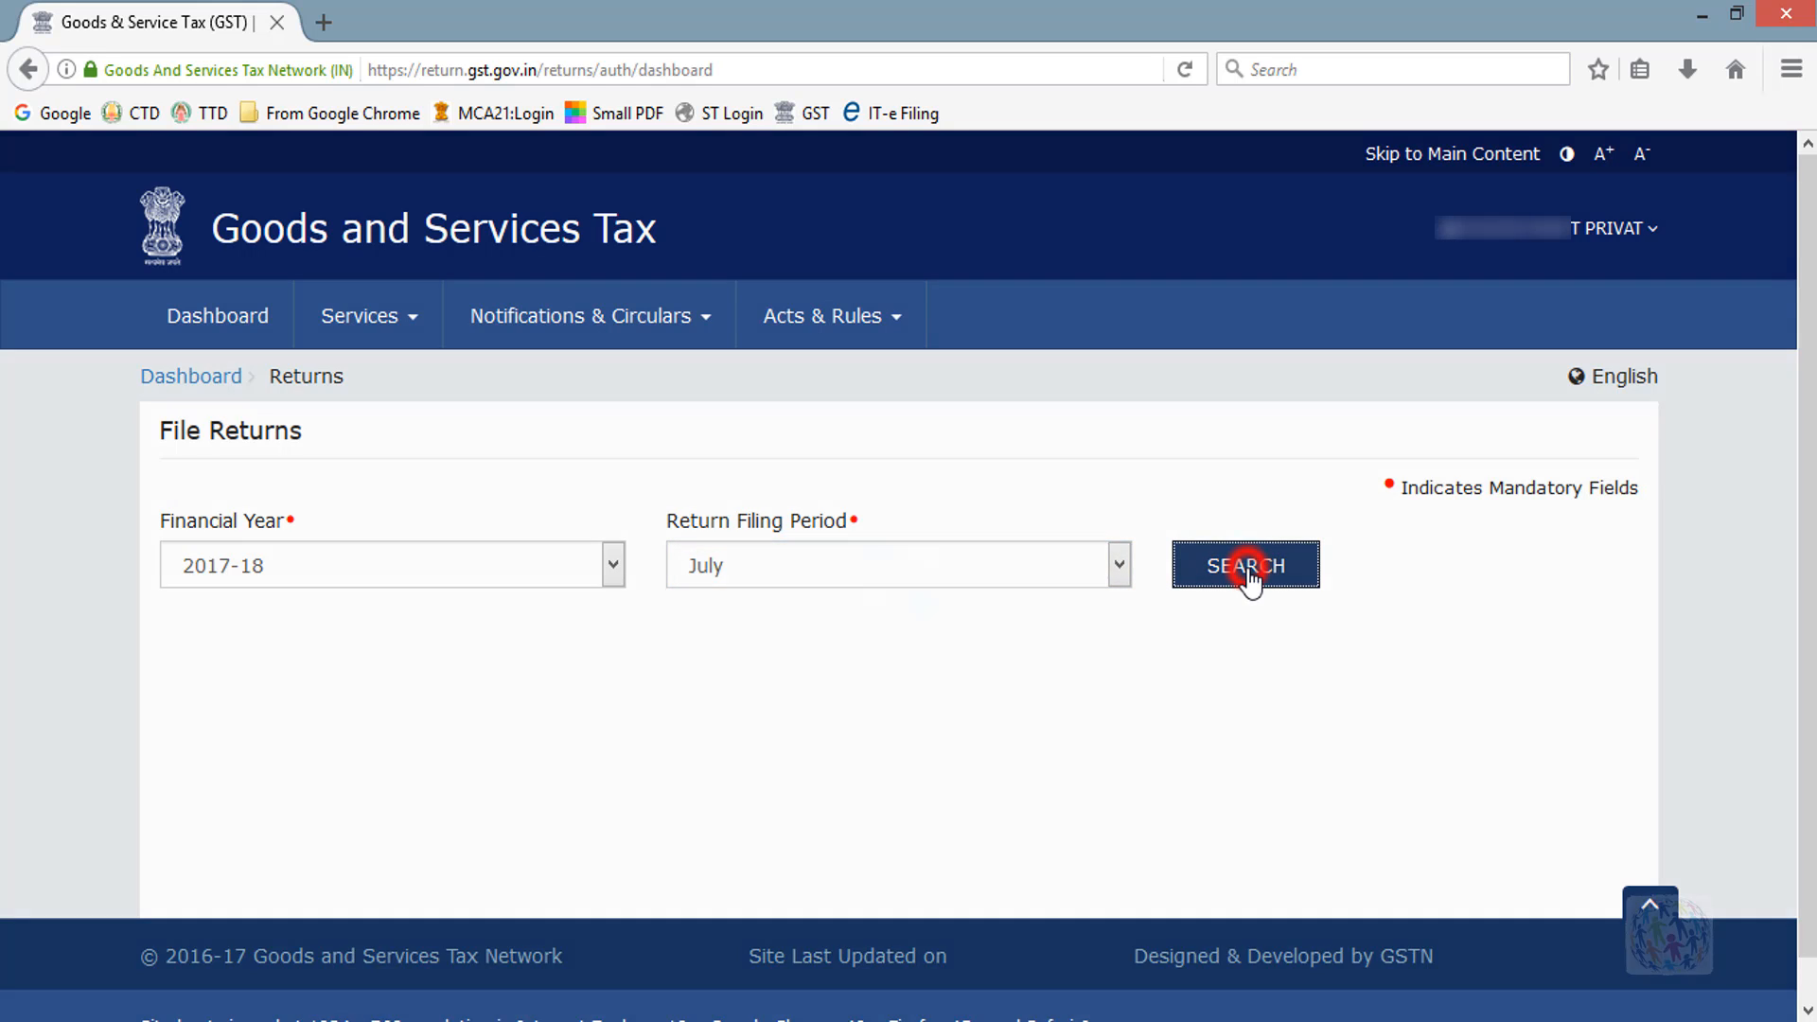
Open the GSTR1 return for outward supplies of goods or services for online preparation.
scroll(1220, 784, "down", 2)
scroll(1219, 798, "down", 2)
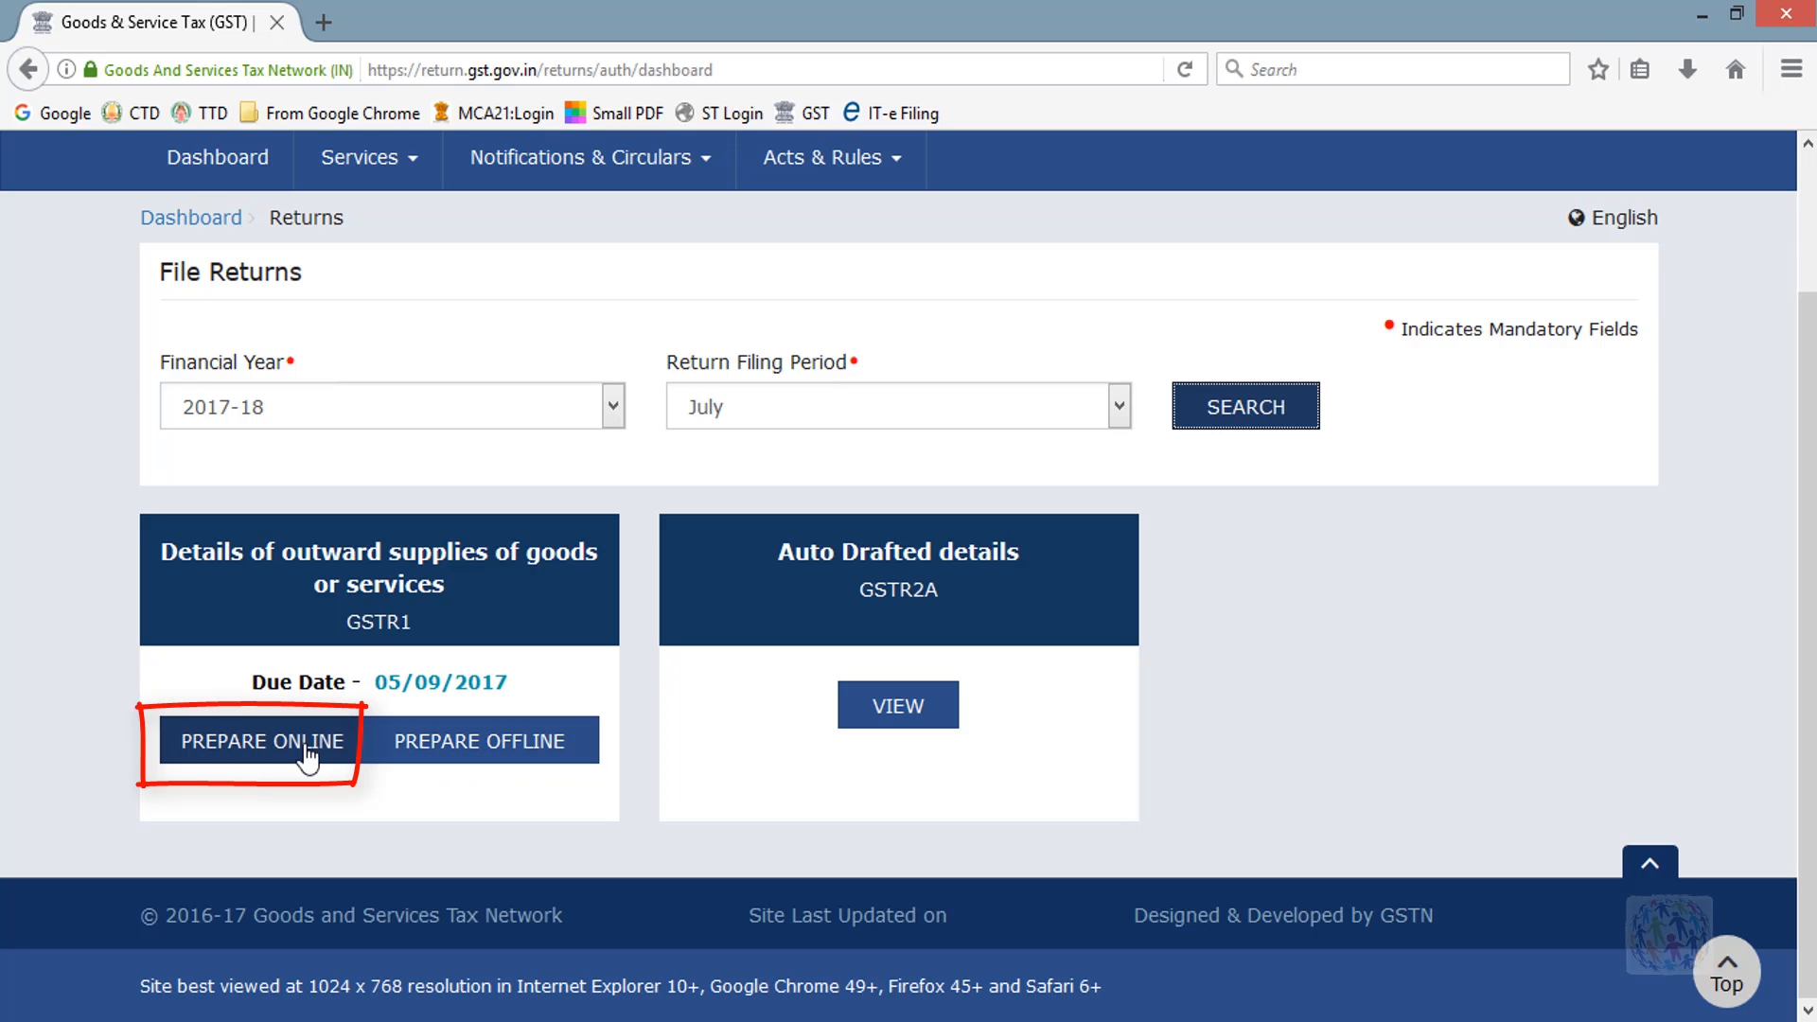
left_click(258, 750)
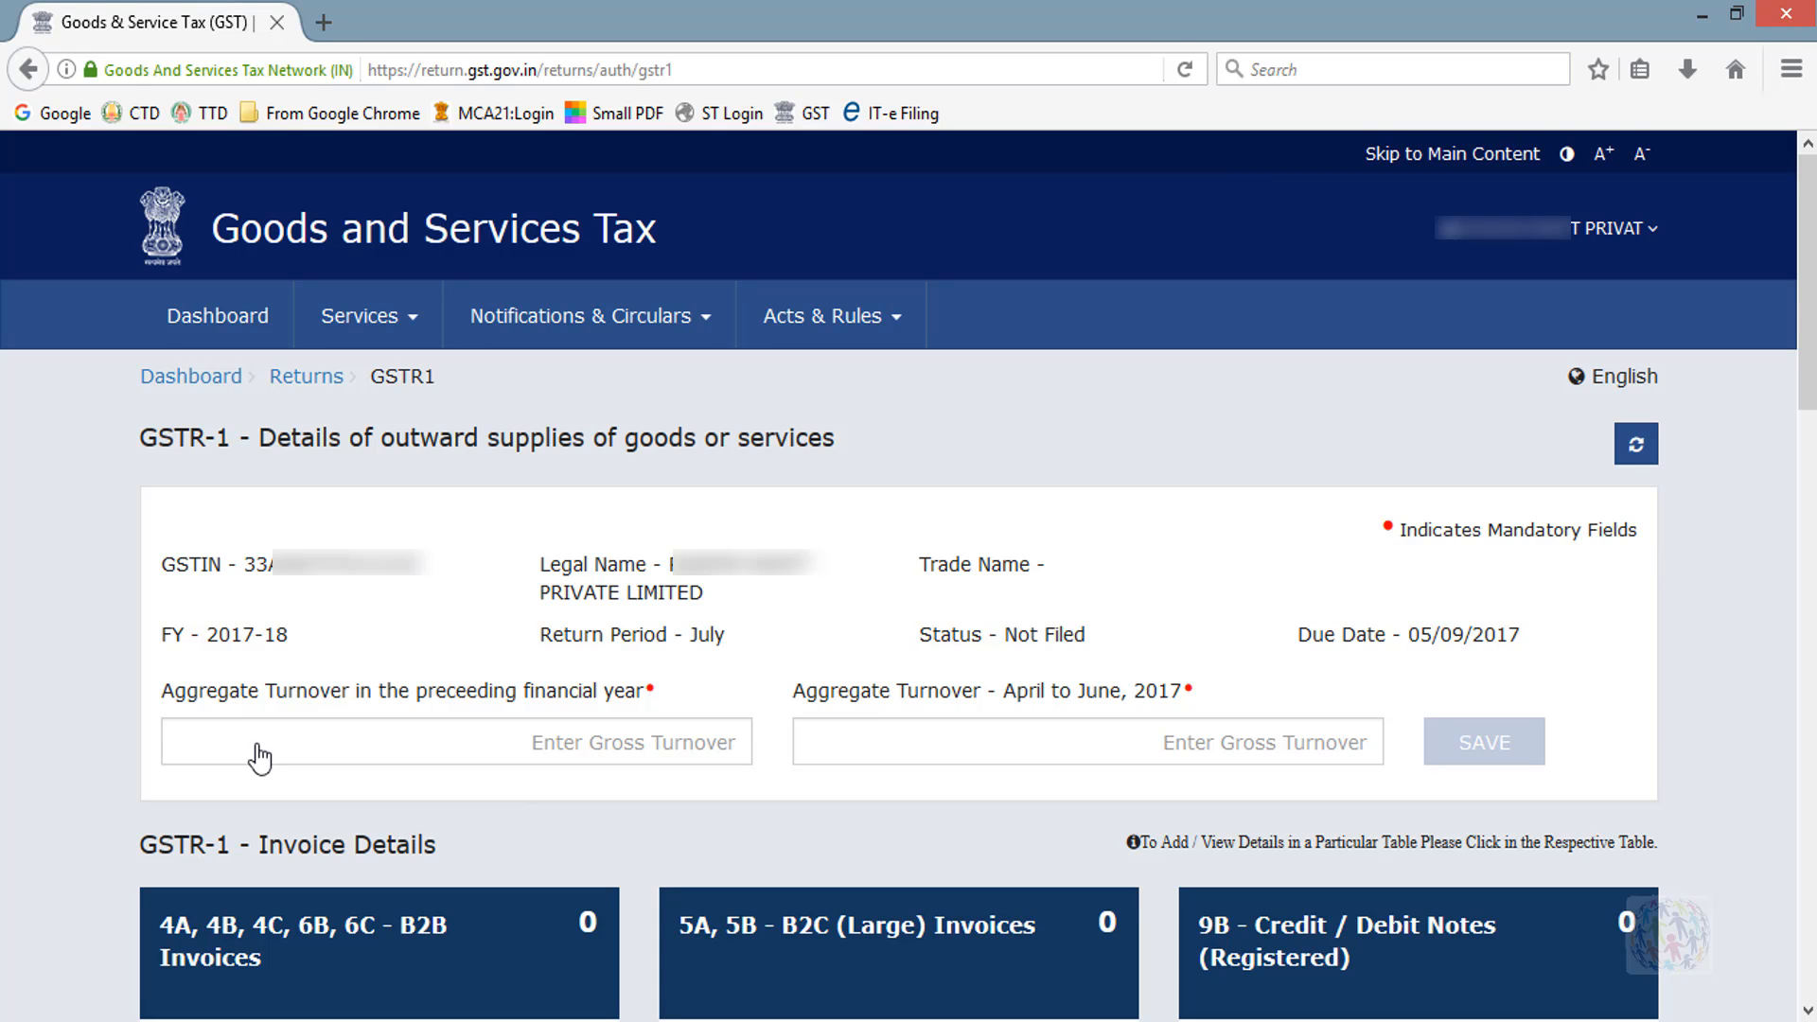
Examine the tables under GSTR-1 Invoice Details, including the B2C (Large) description and the invoice count on Exports Invoices.
scroll(258, 757, "down", 6)
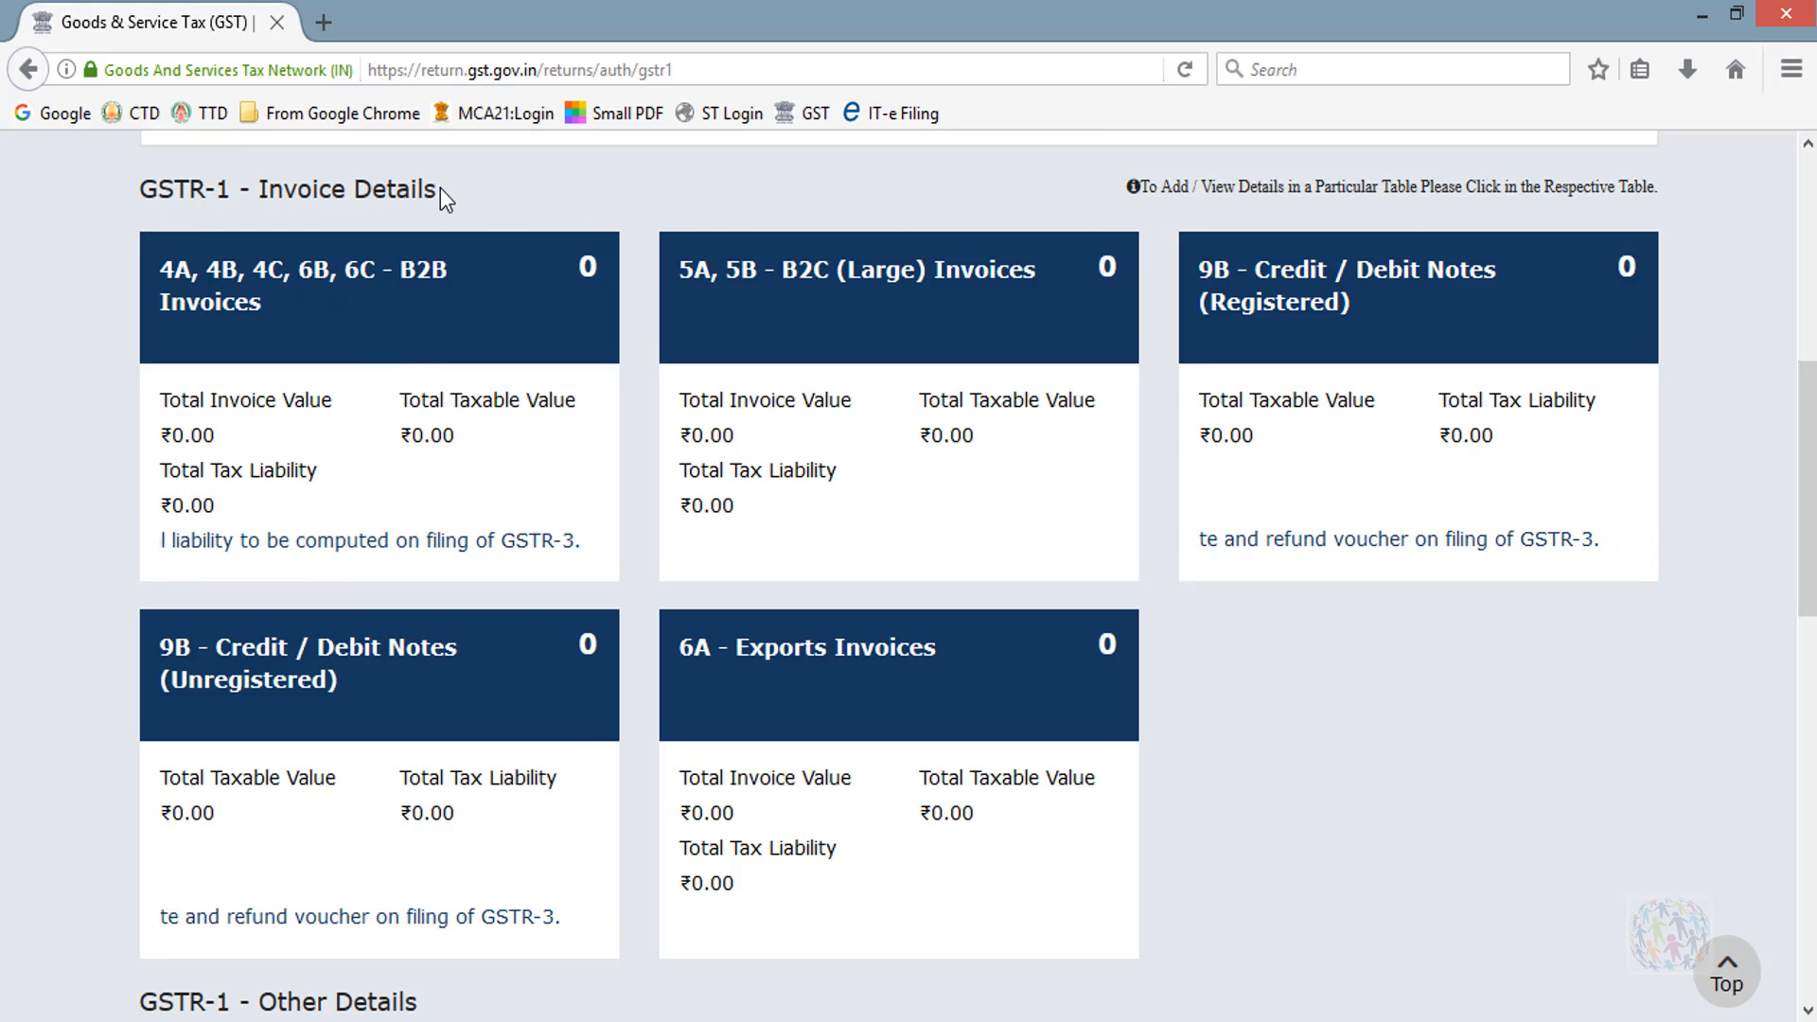
left_click_drag(440, 188, 133, 190)
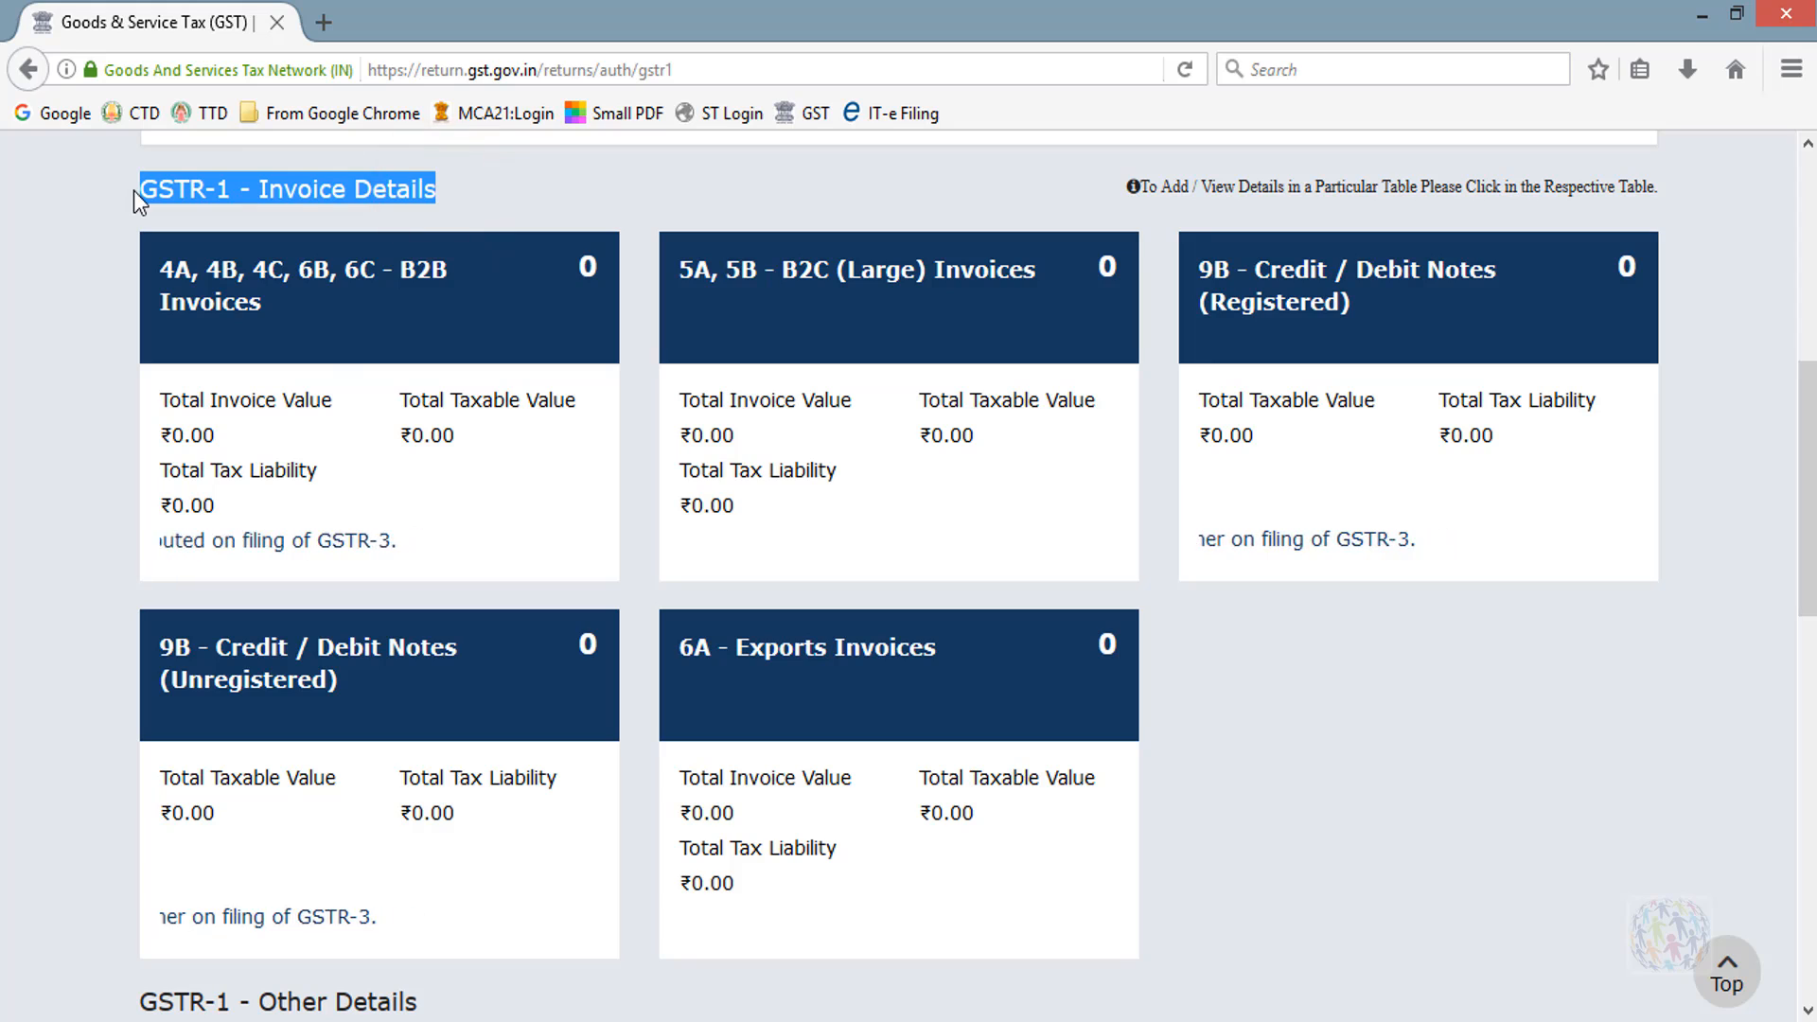
left_click(446, 195)
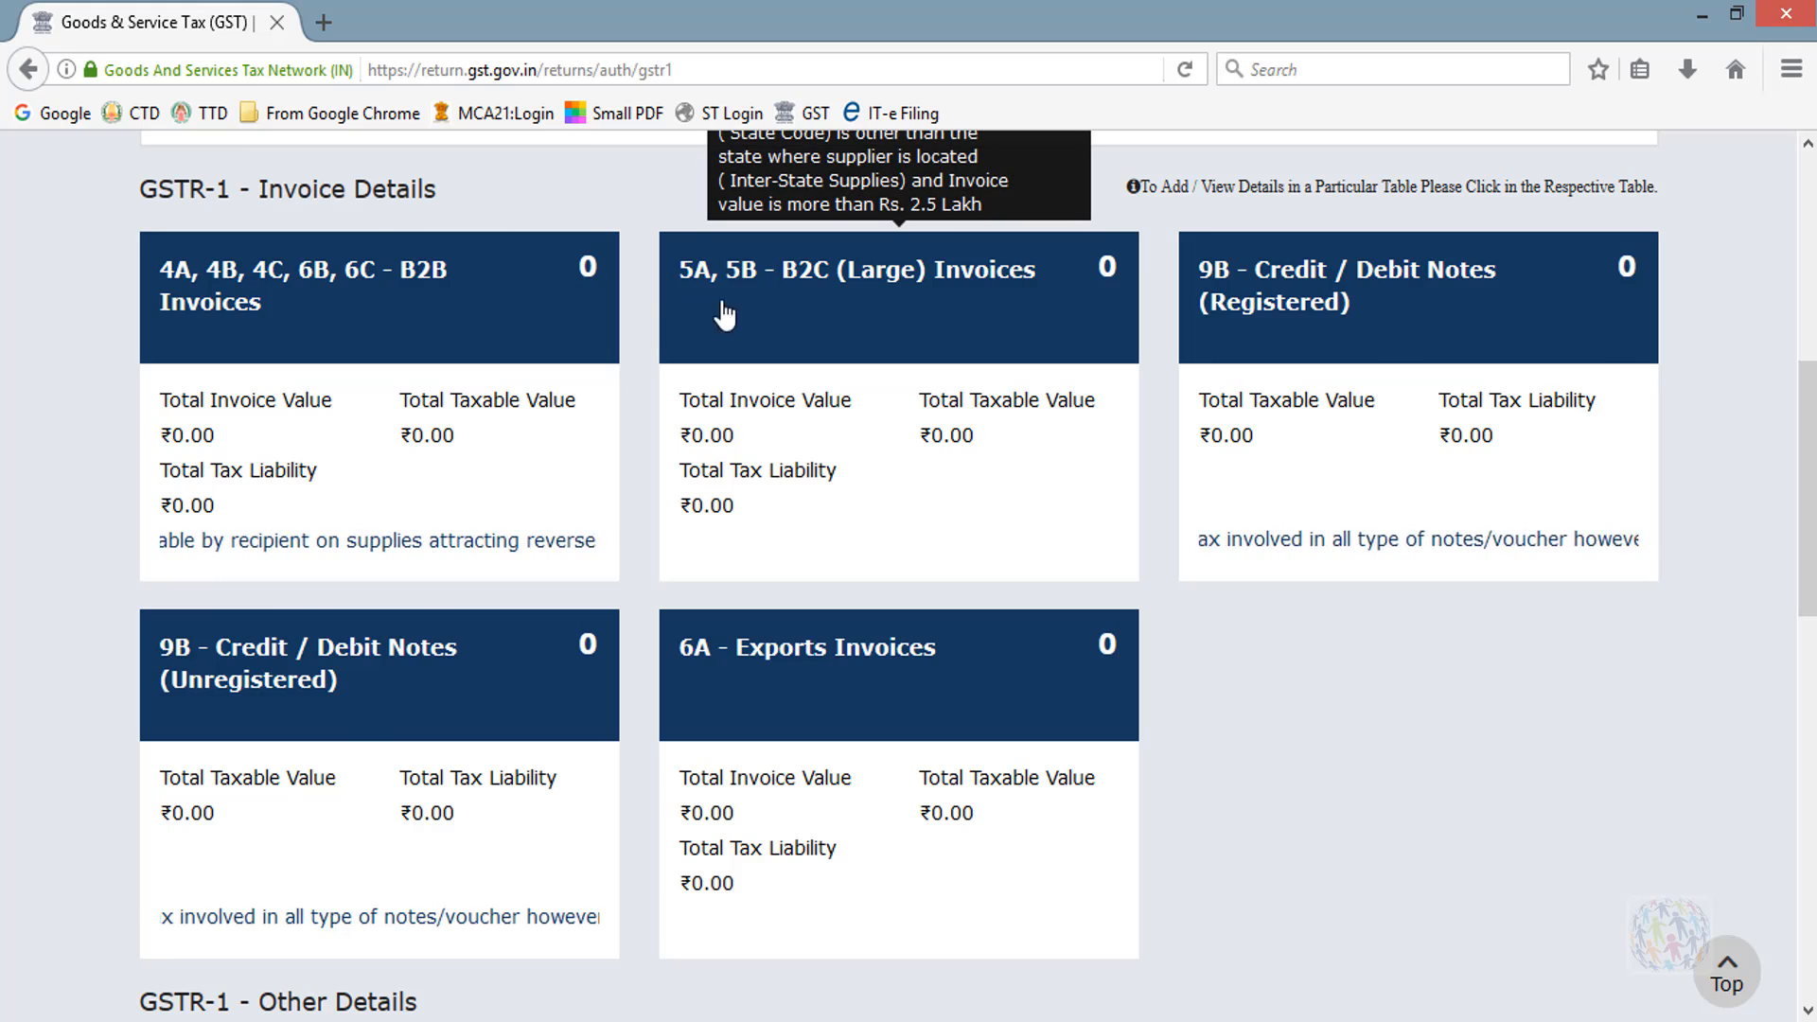
left_click_drag(1811, 519, 1808, 490)
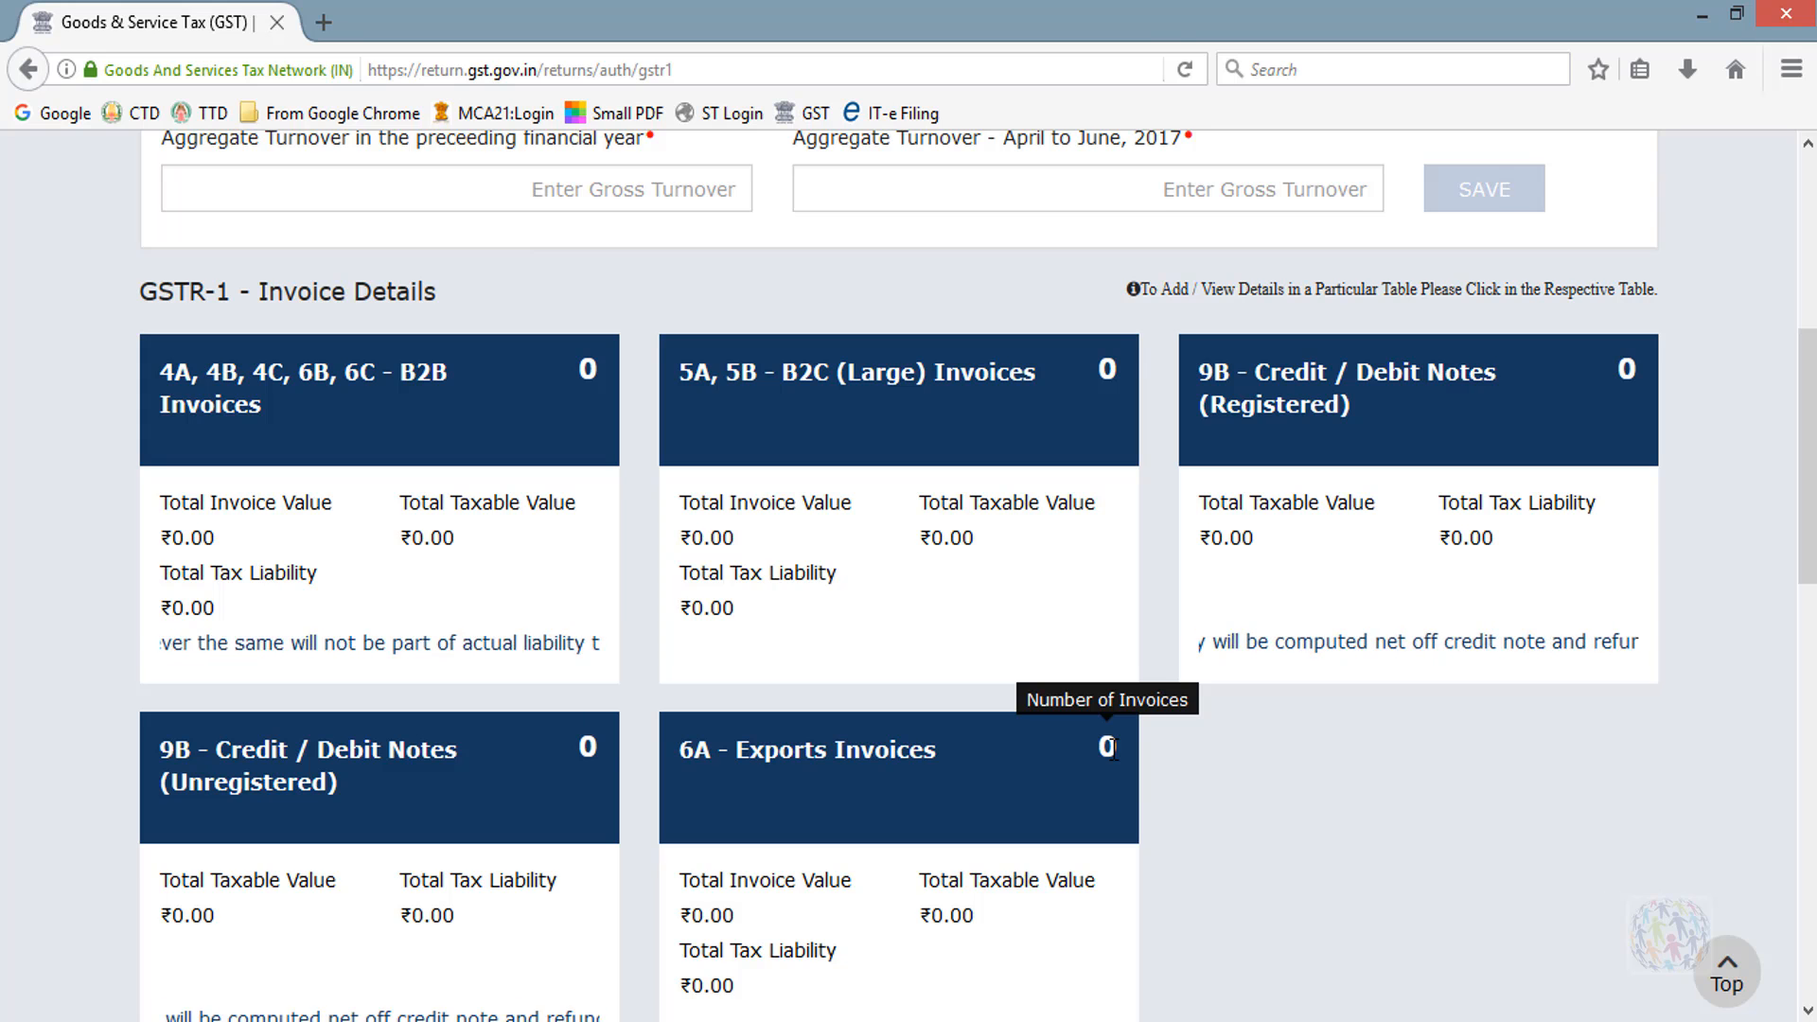
Examine the GSTR-1 Other Details section and compare its B2C (Others) table with the B2C (Large) Invoices table.
scroll(1113, 748, "down", 3)
scroll(1116, 749, "down", 3)
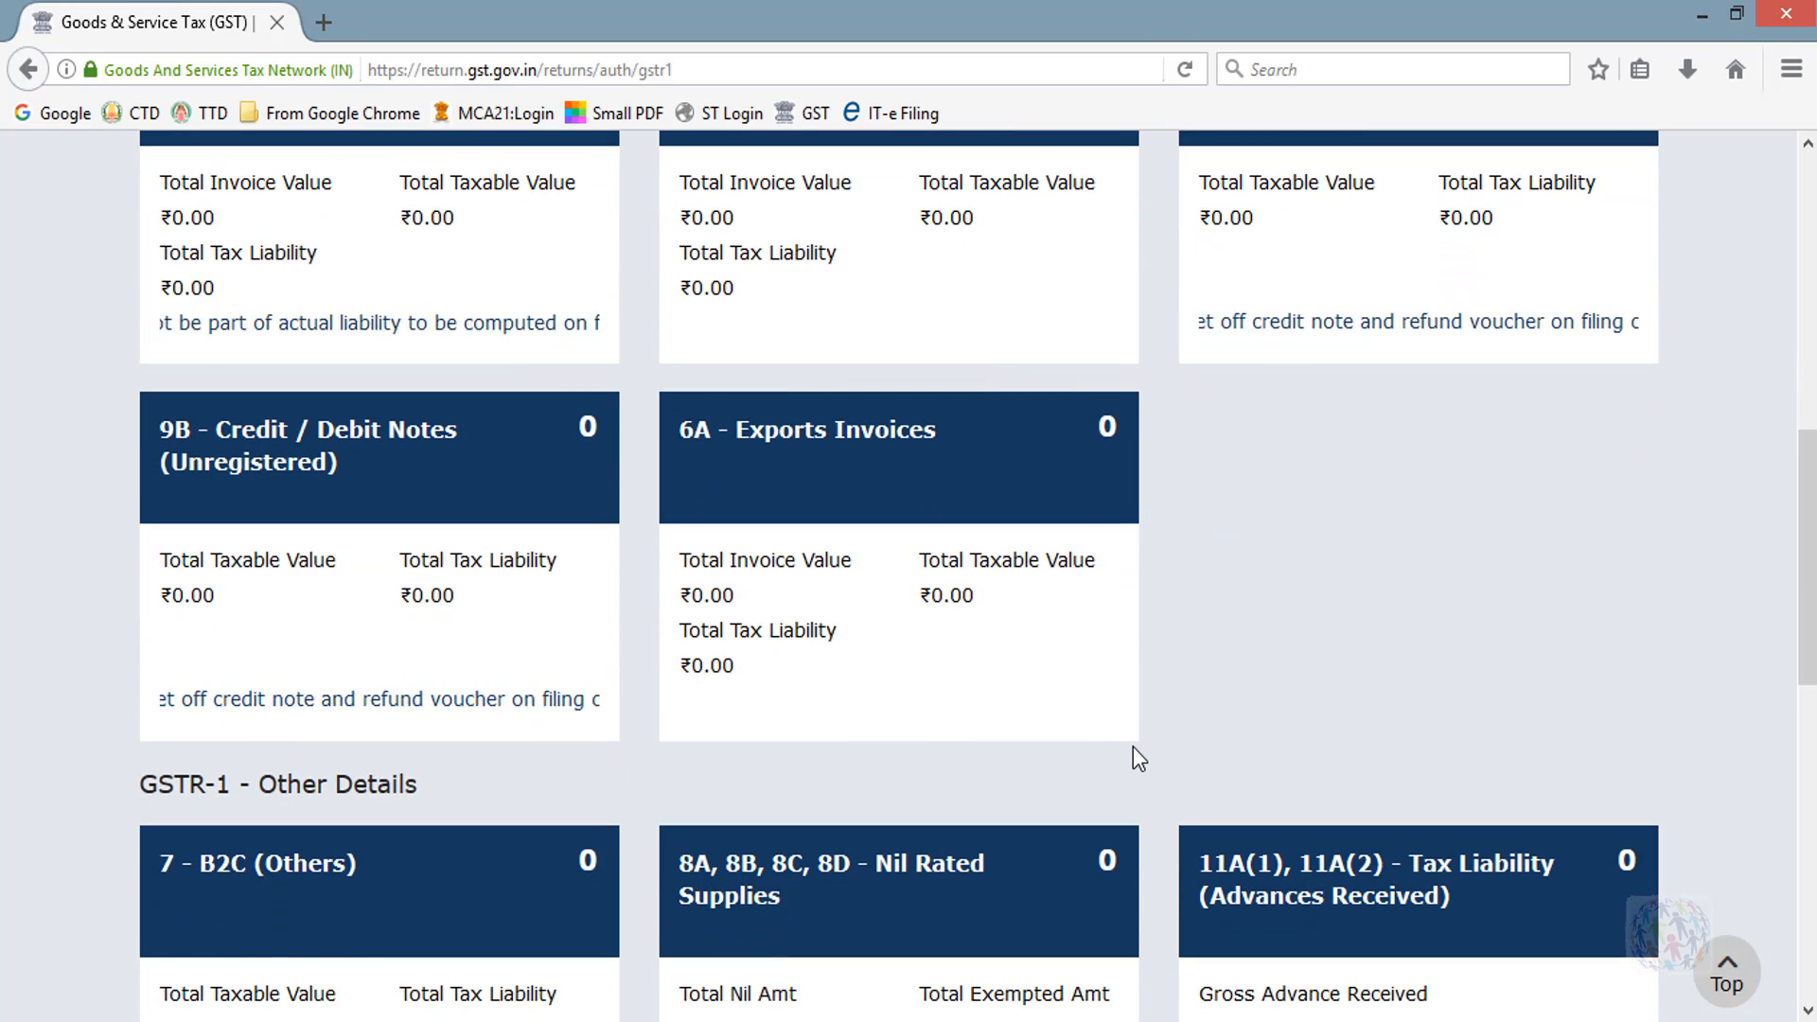
scroll(1152, 762, "down", 3)
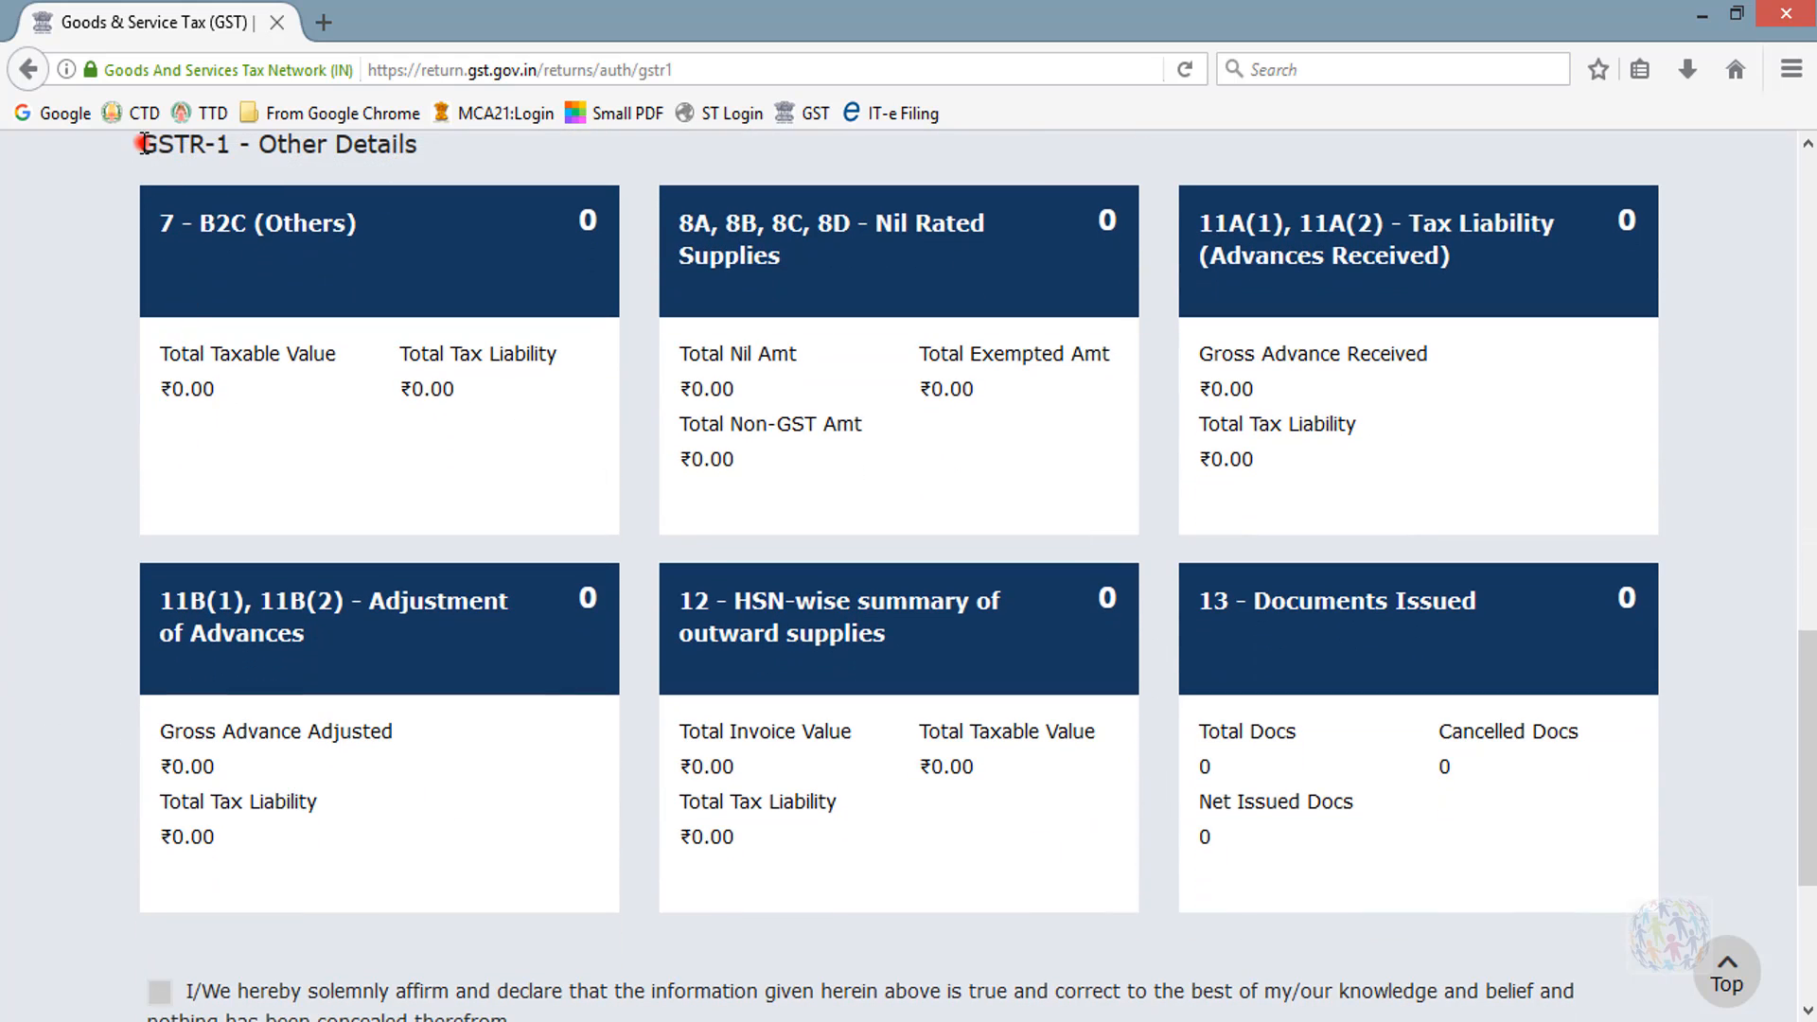
left_click_drag(139, 151, 445, 148)
left_click(444, 146)
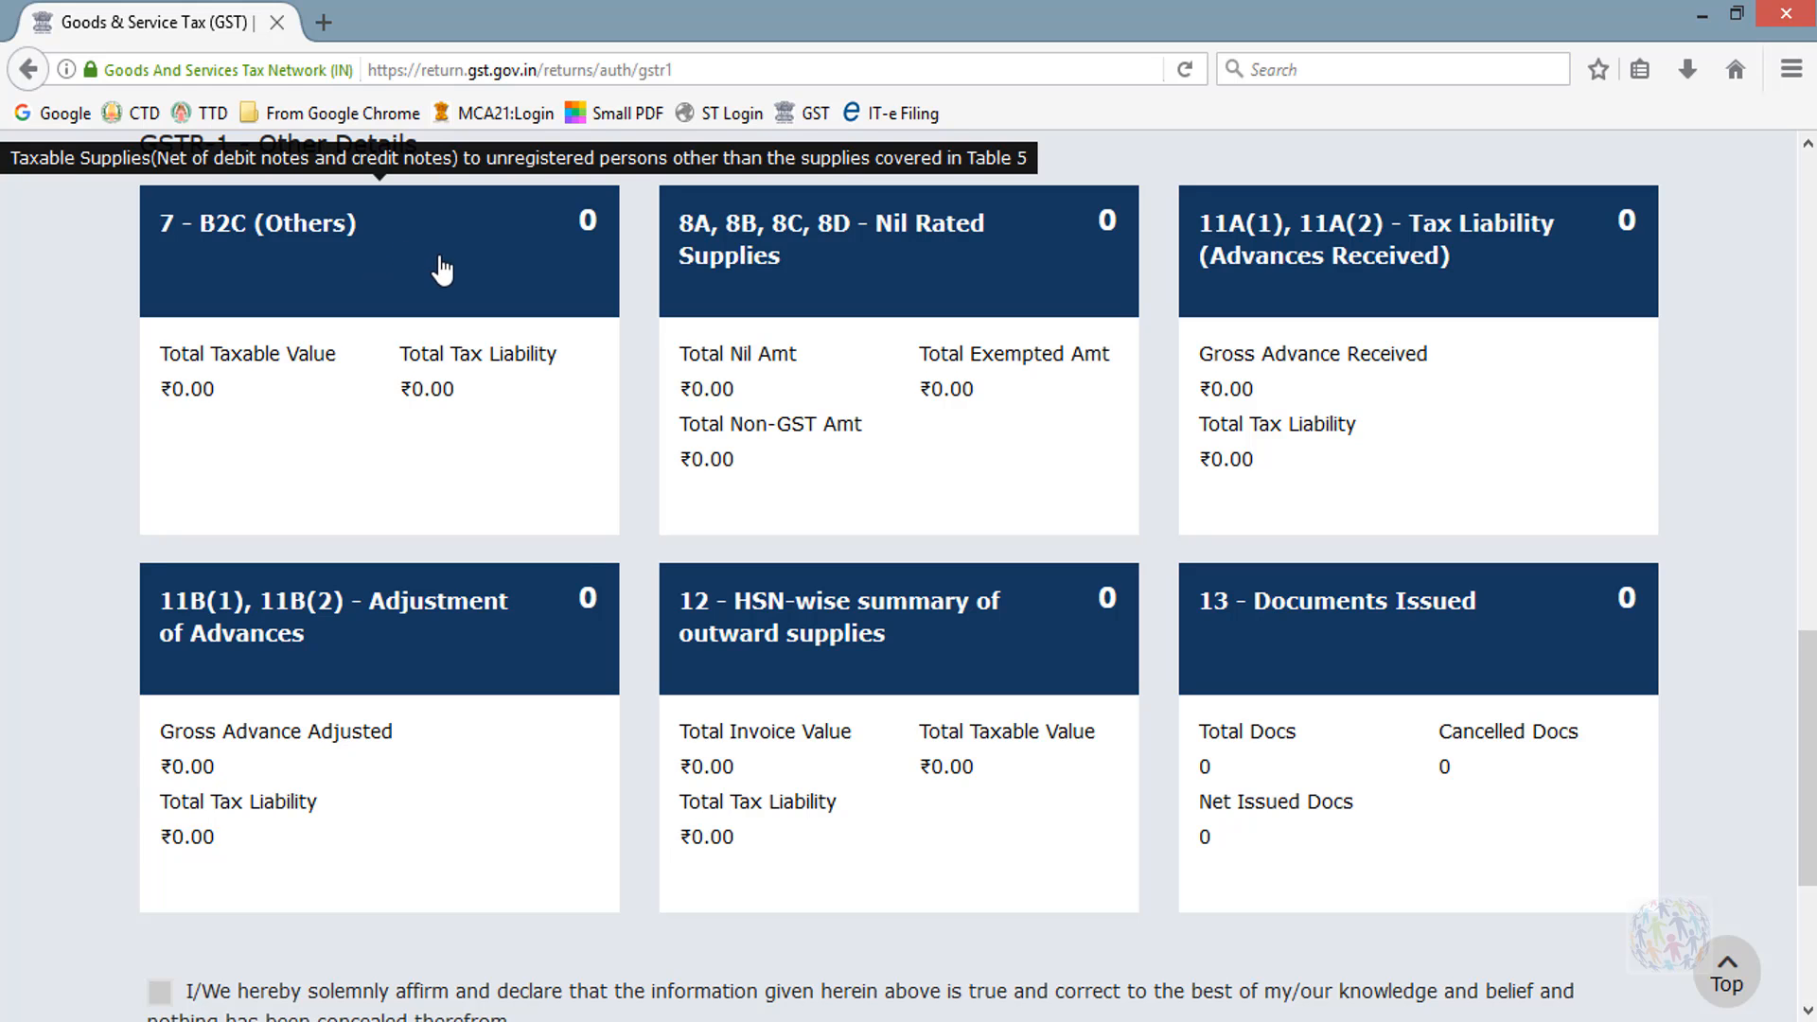
scroll(639, 393, "up", 7)
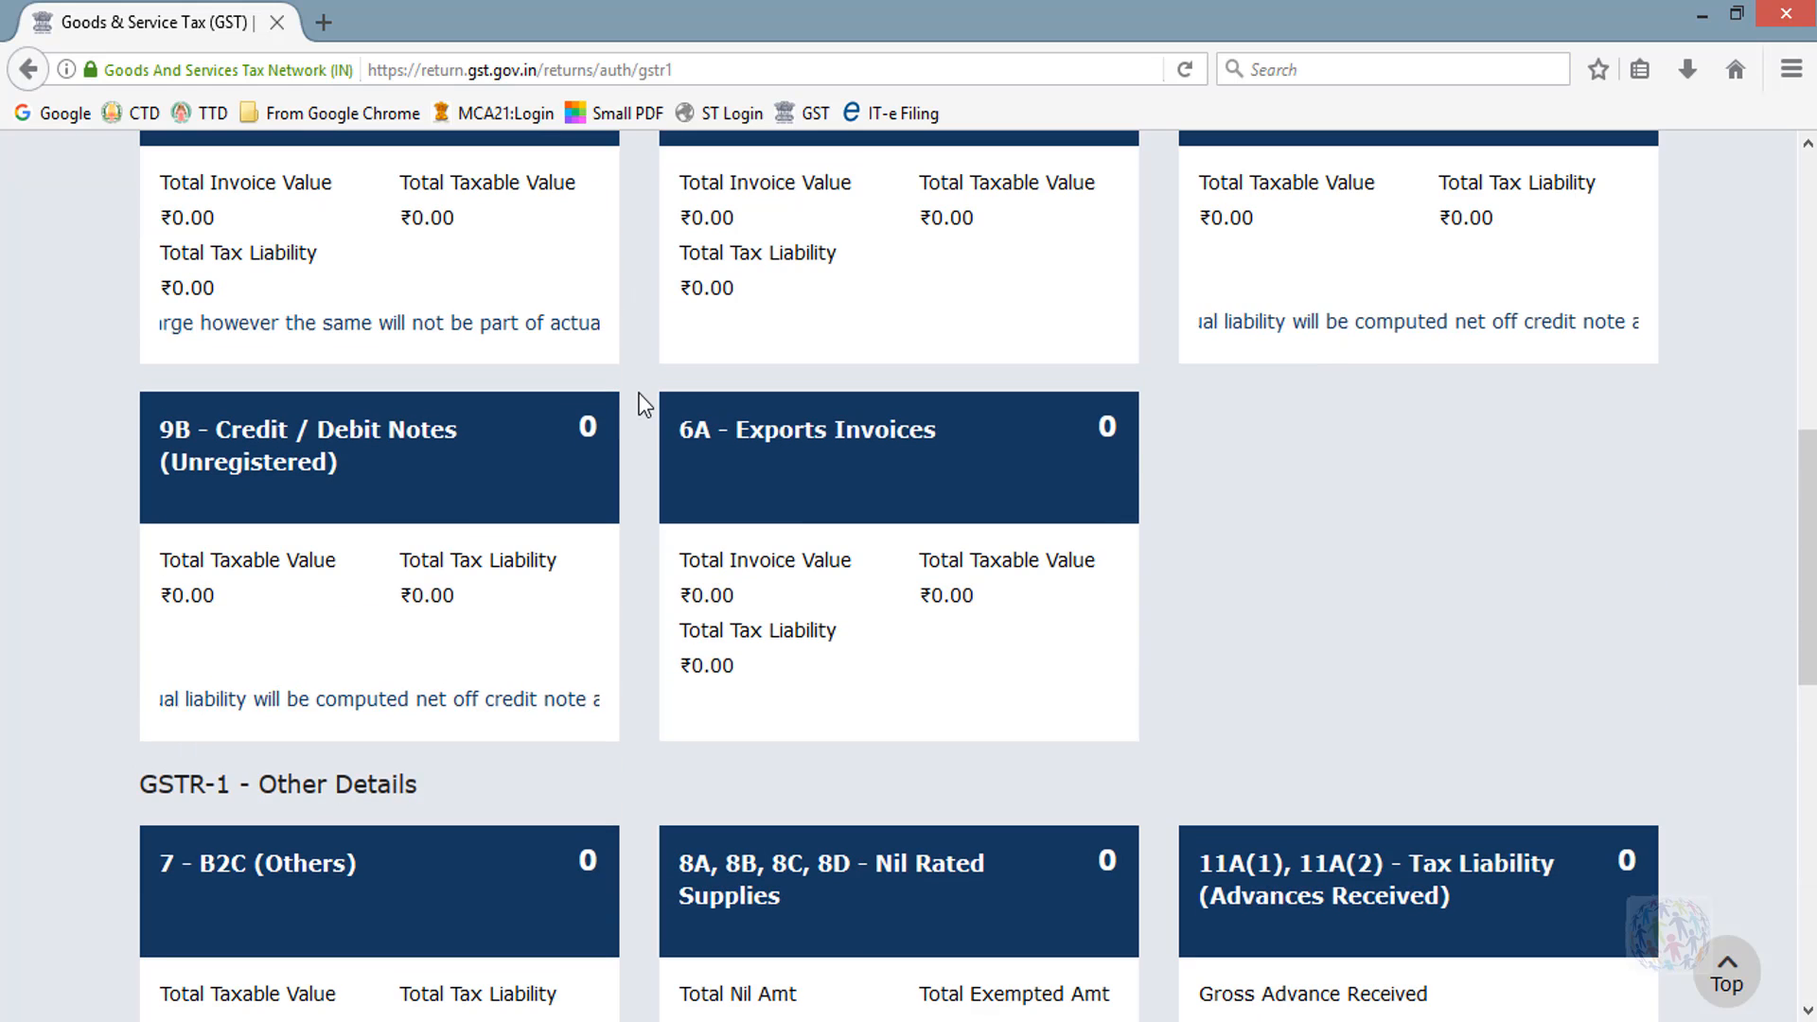
scroll(663, 405, "up", 2)
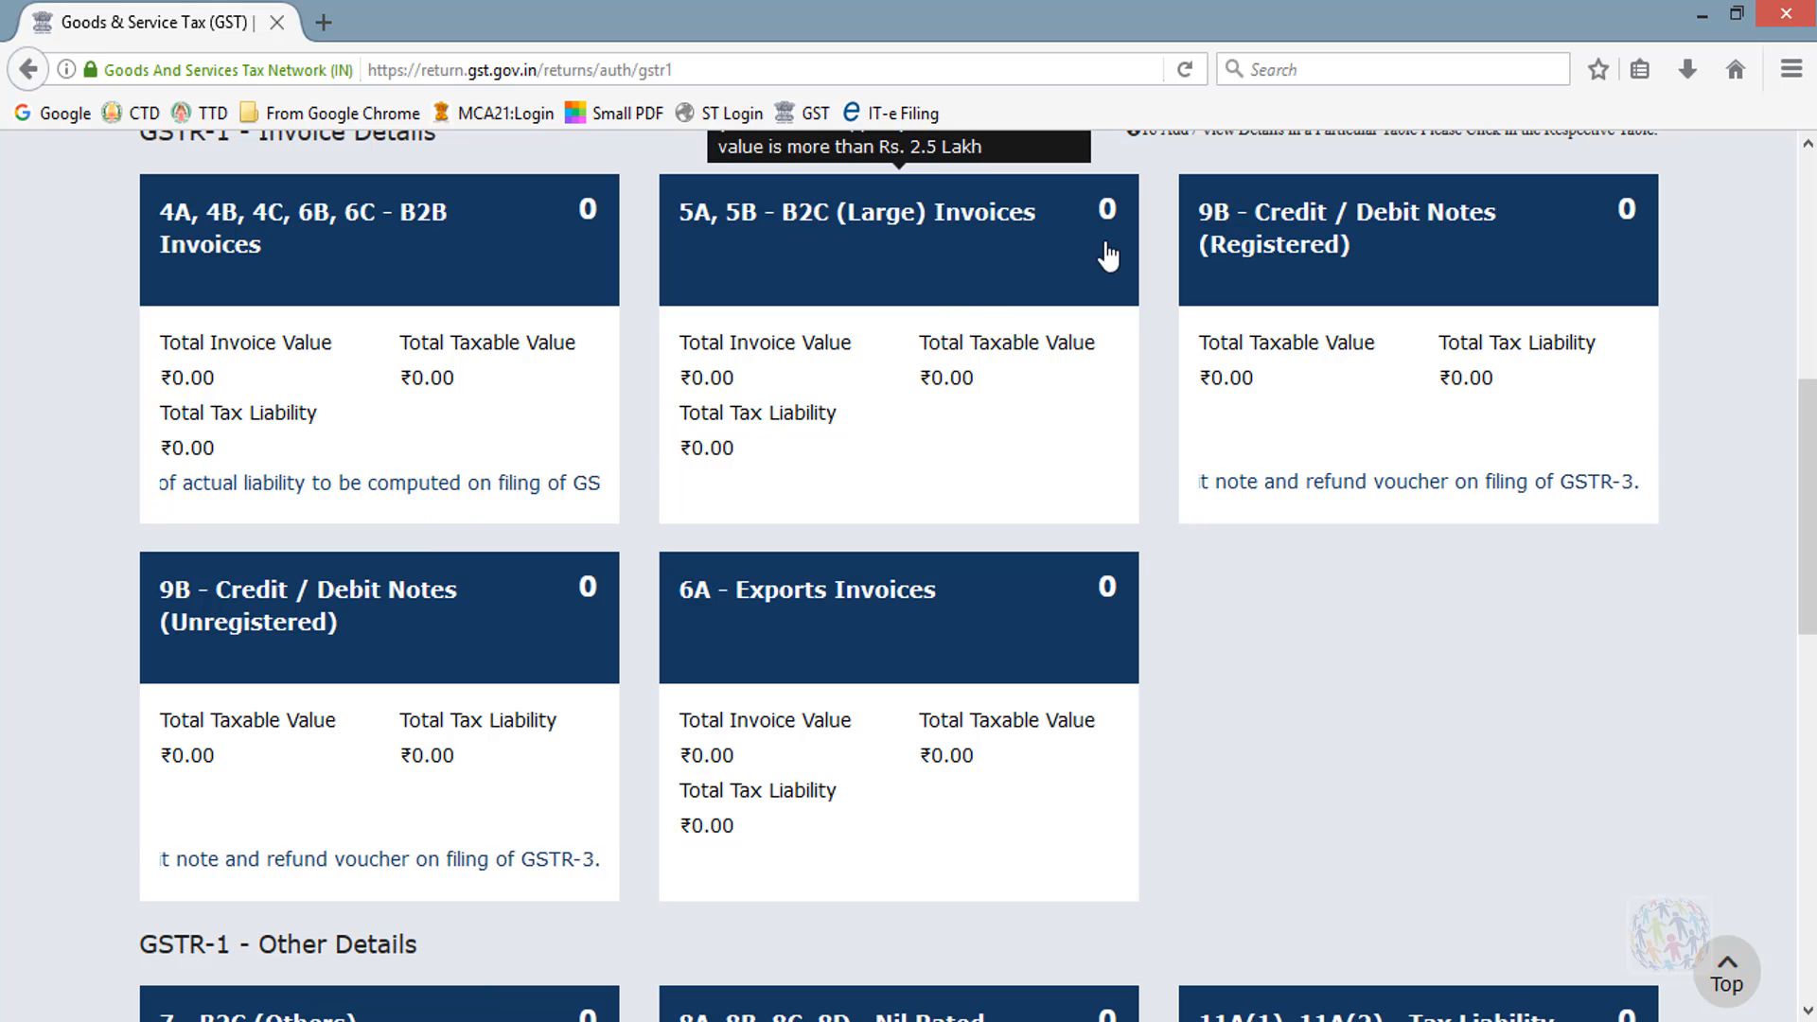
scroll(629, 487, "down", 5)
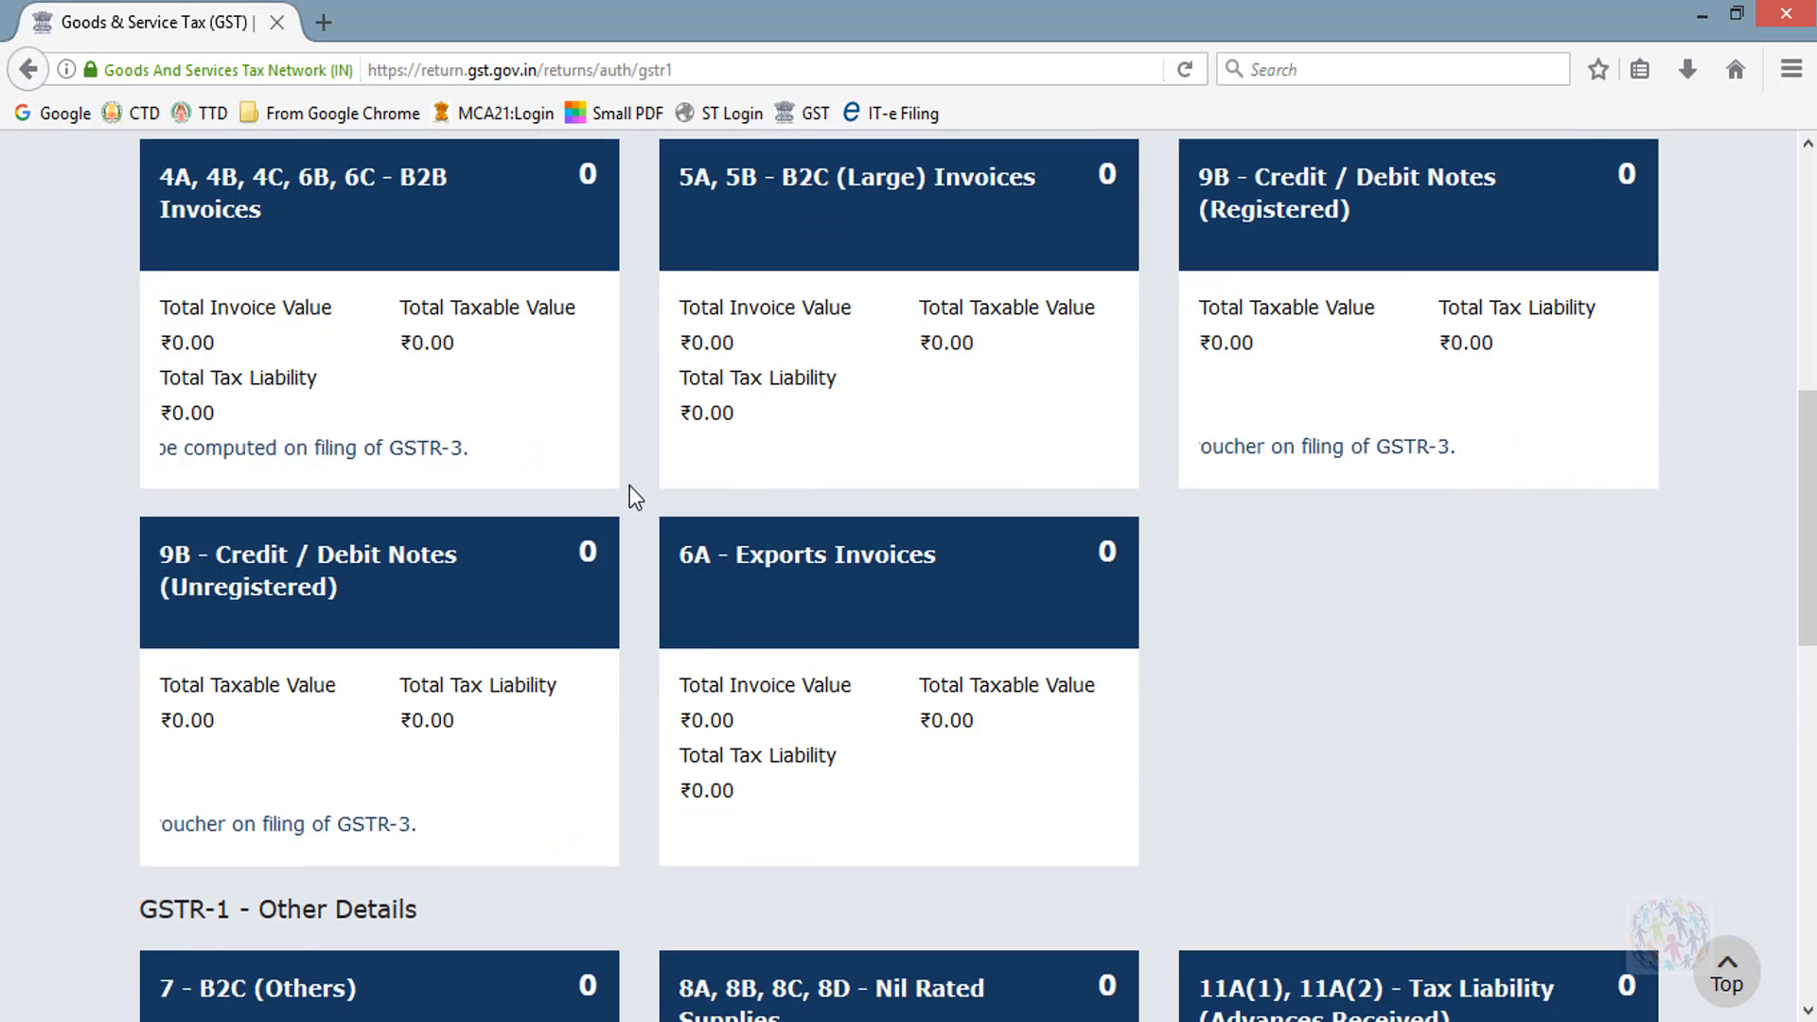
scroll(636, 532, "down", 5)
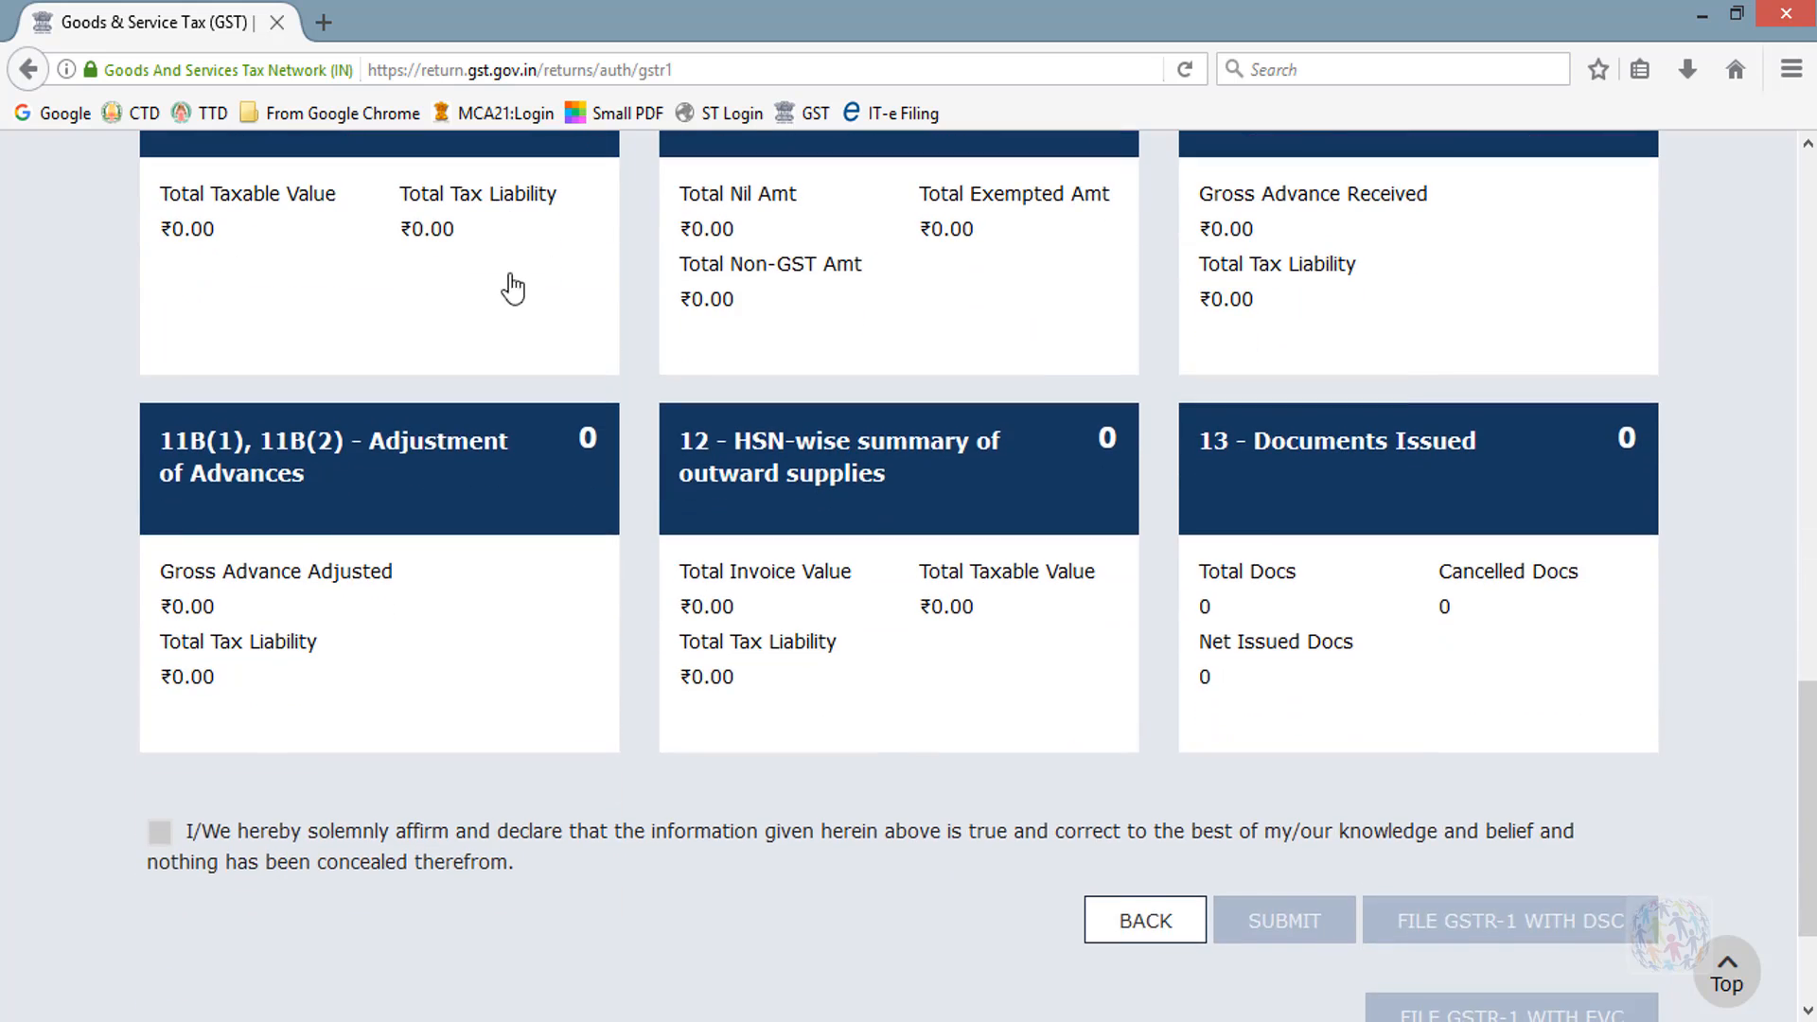
scroll(520, 311, "up", 2)
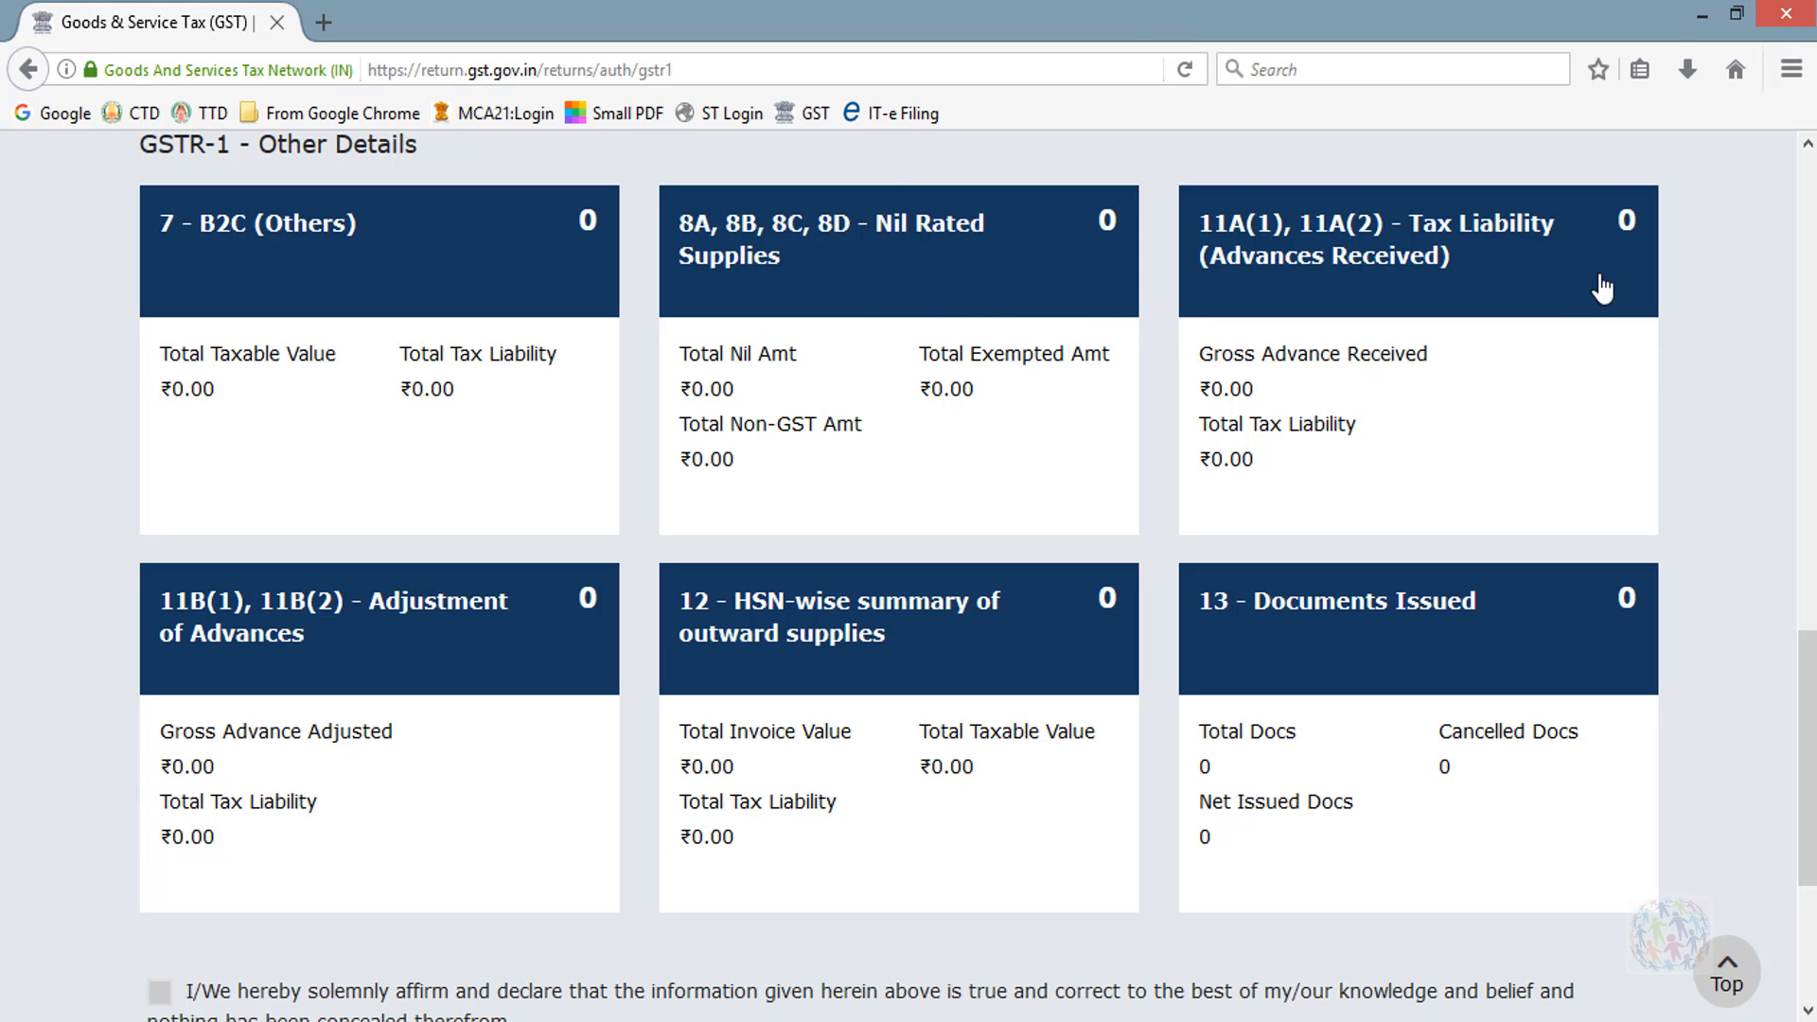
Examine the descriptions and detail counts of the Advances Received, Nil Rated Supplies, Adjustment of Advances, HSN-wise summary and Documents Issued tables.
left_click_drag(1807, 709, 1807, 675)
mouse_move(1409, 350)
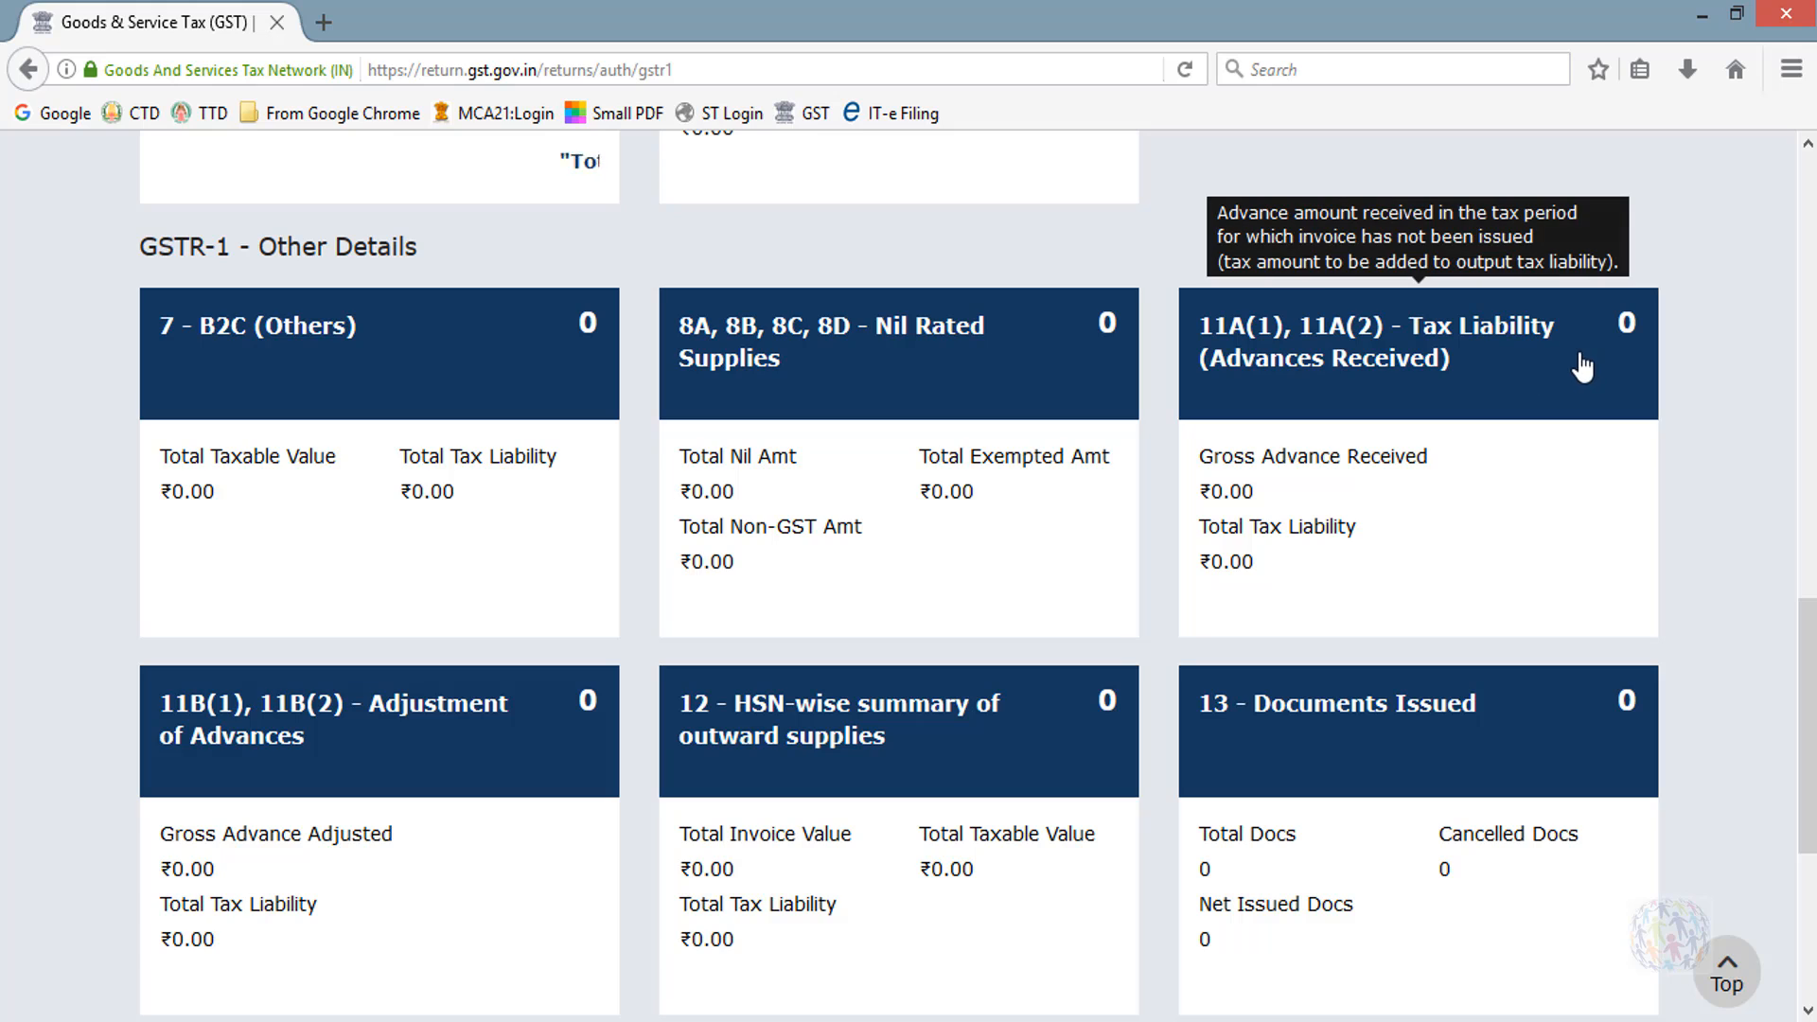
mouse_move(1627, 321)
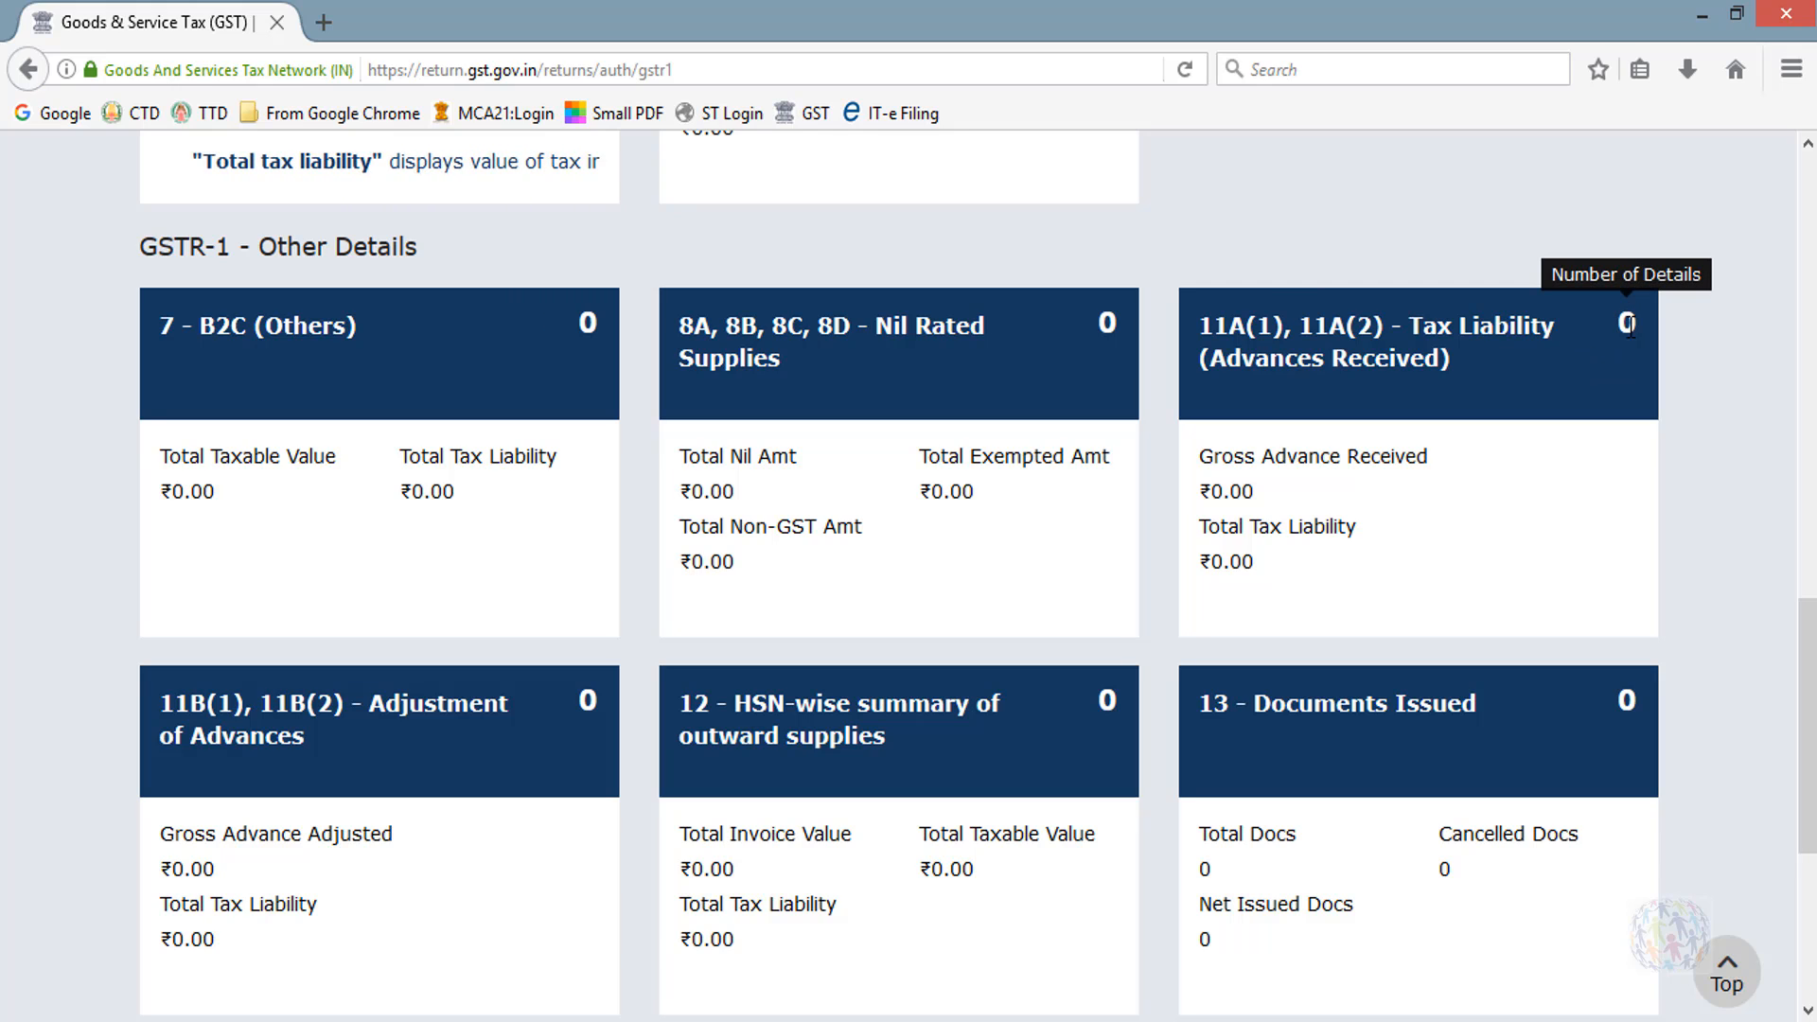
triple_click(1633, 325)
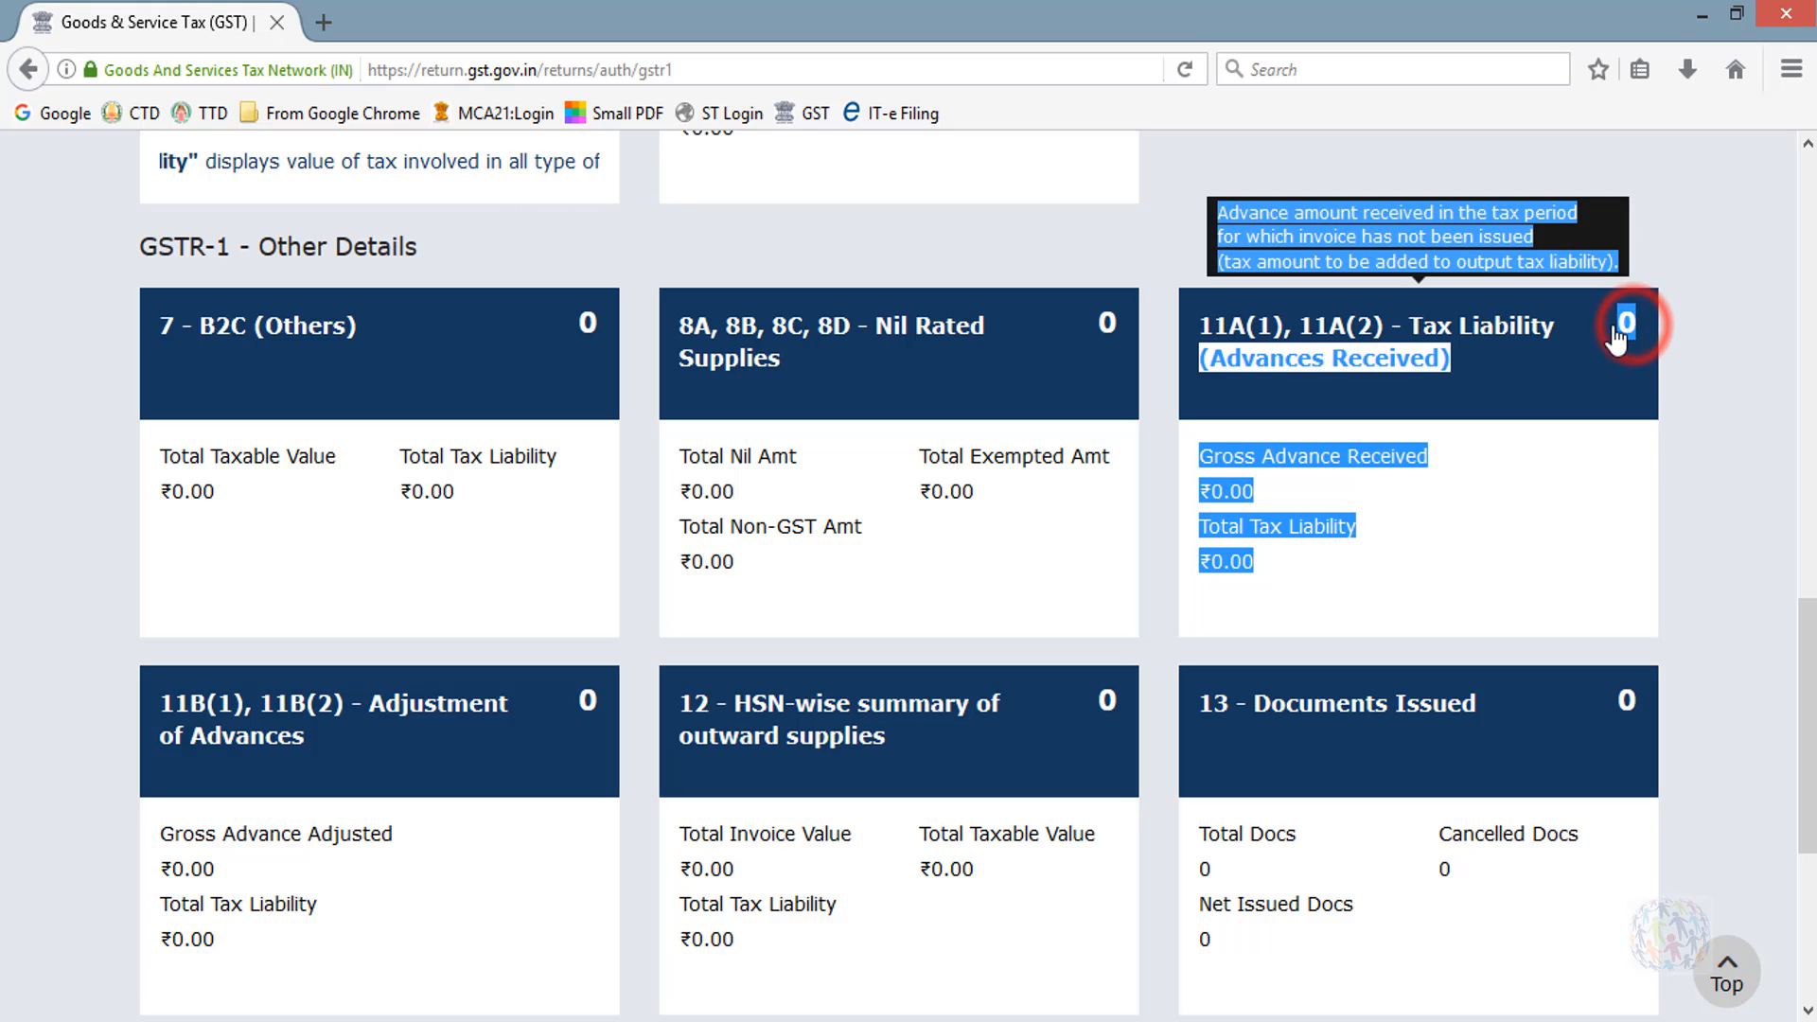
double_click(1627, 322)
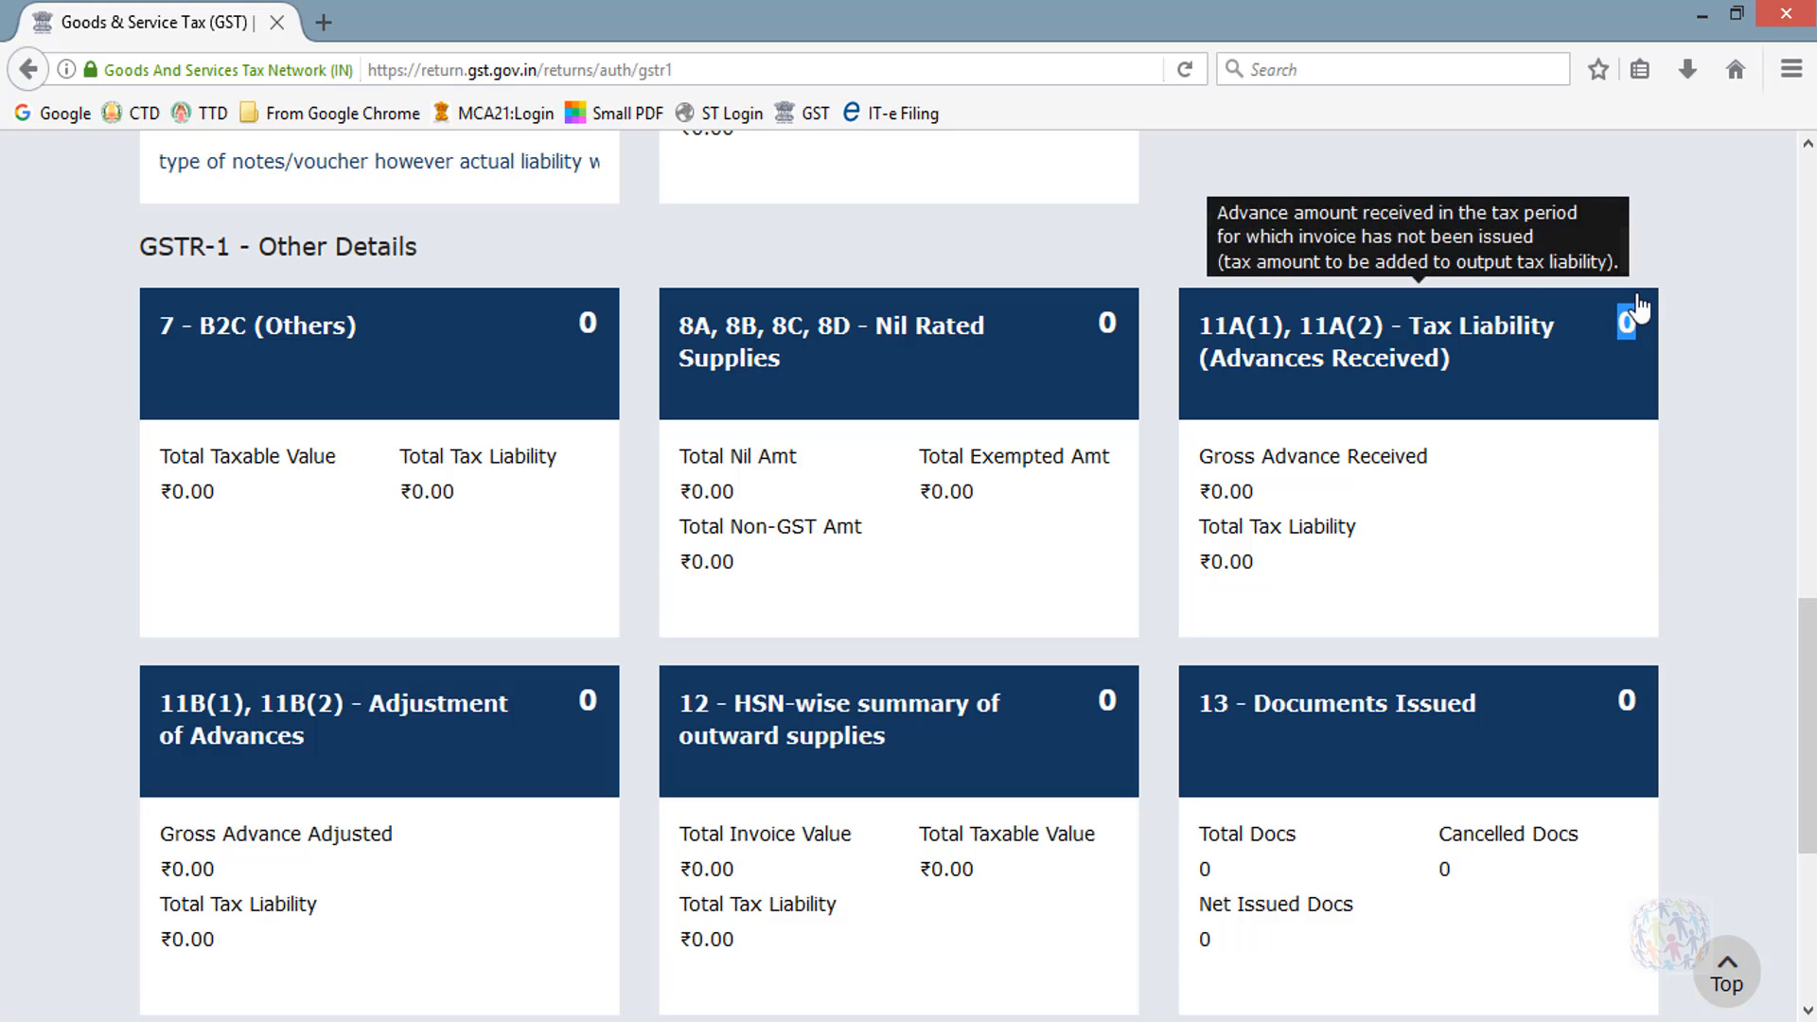
triple_click(1107, 325)
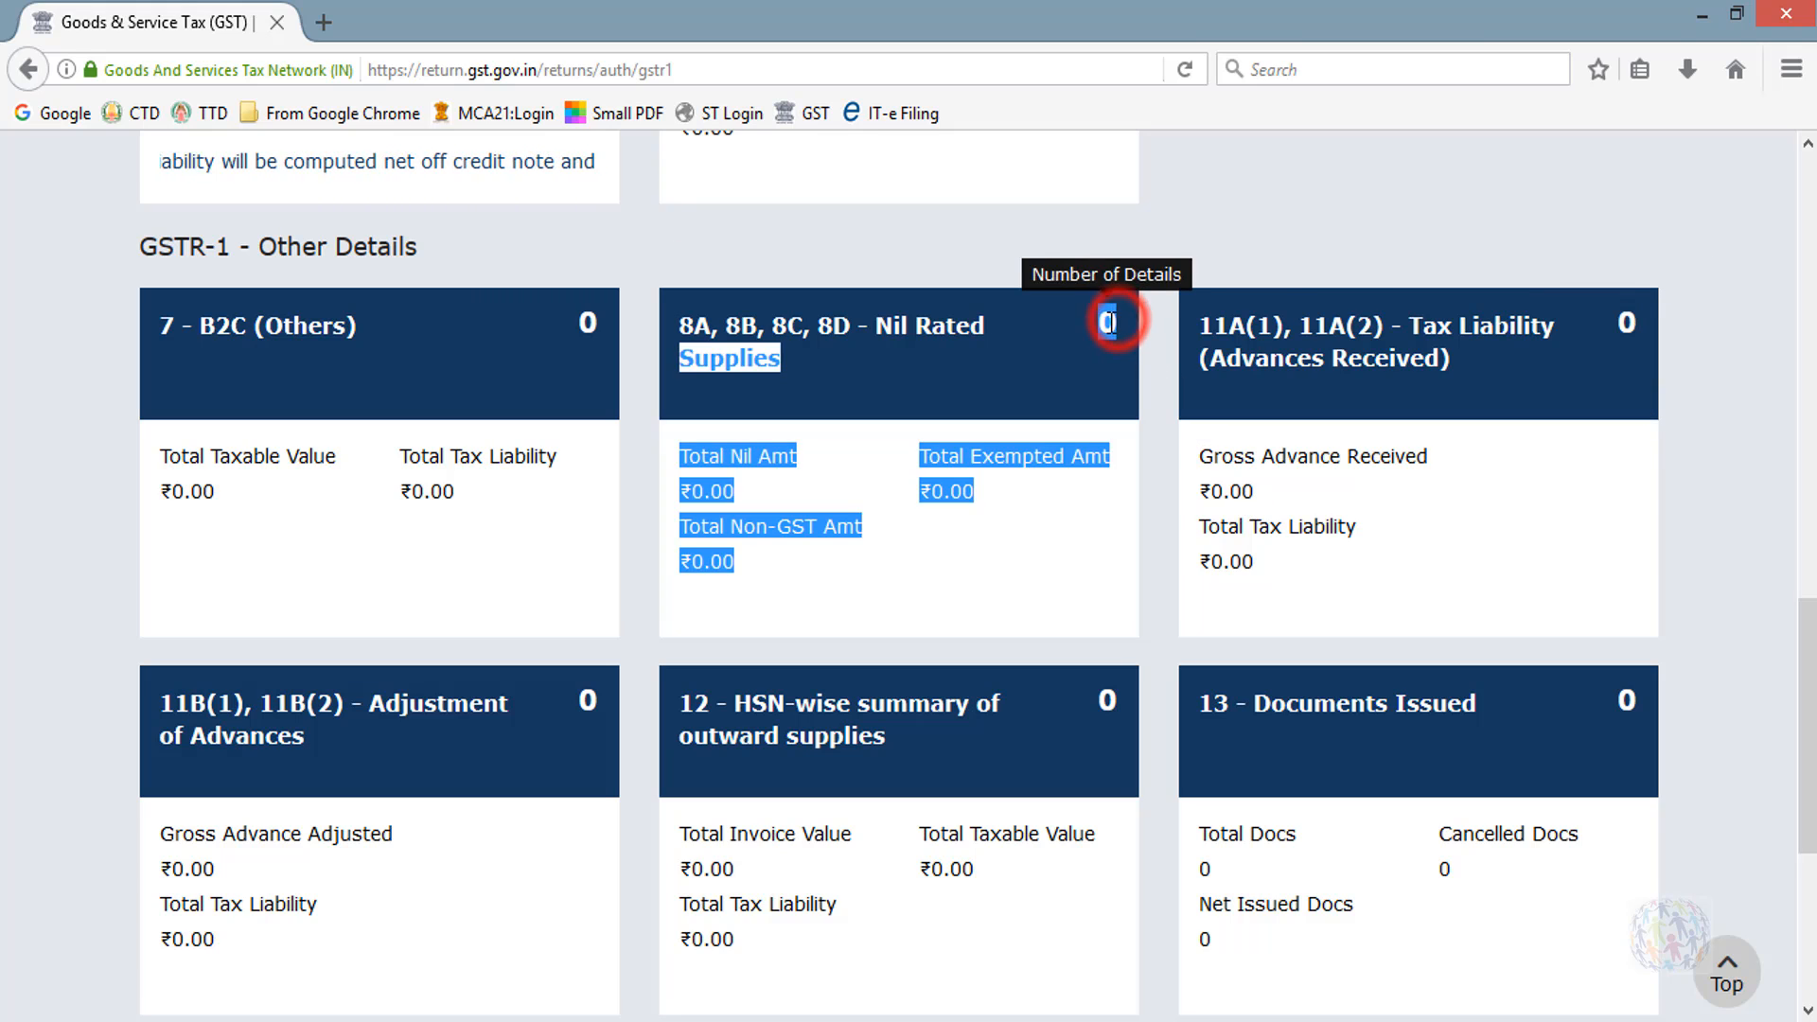
left_click(1156, 409)
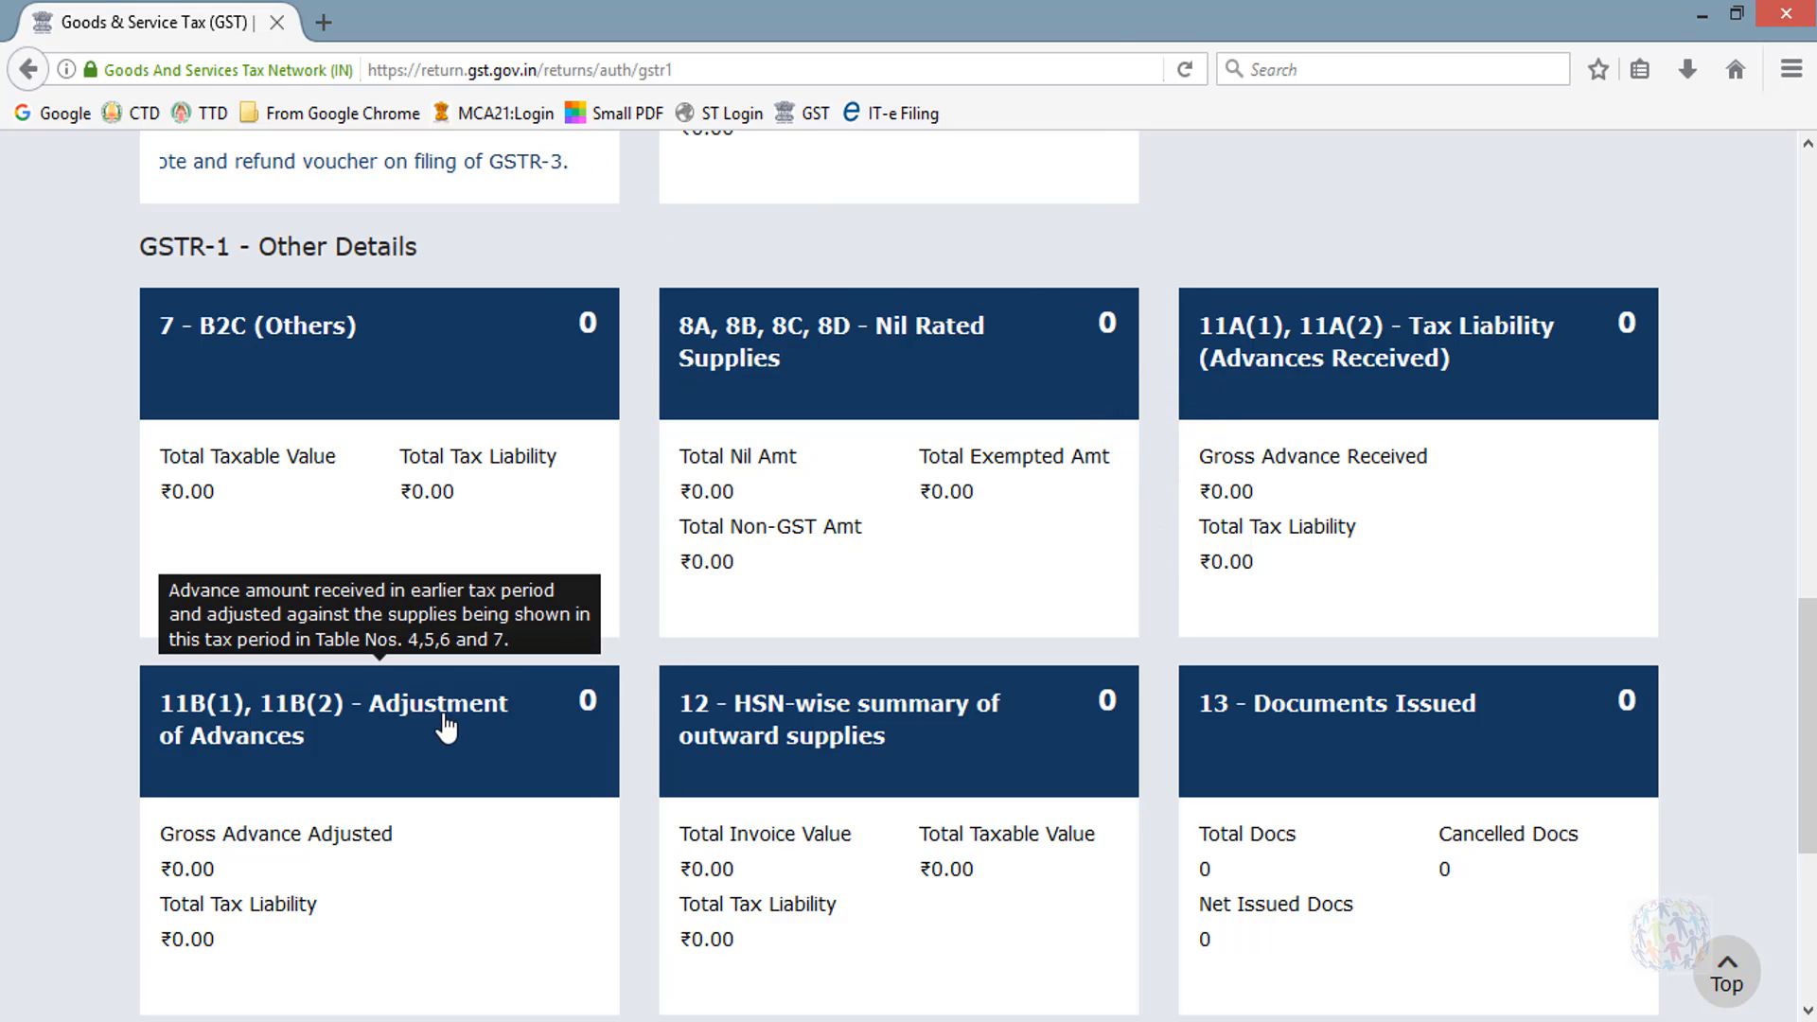
left_click(121, 728)
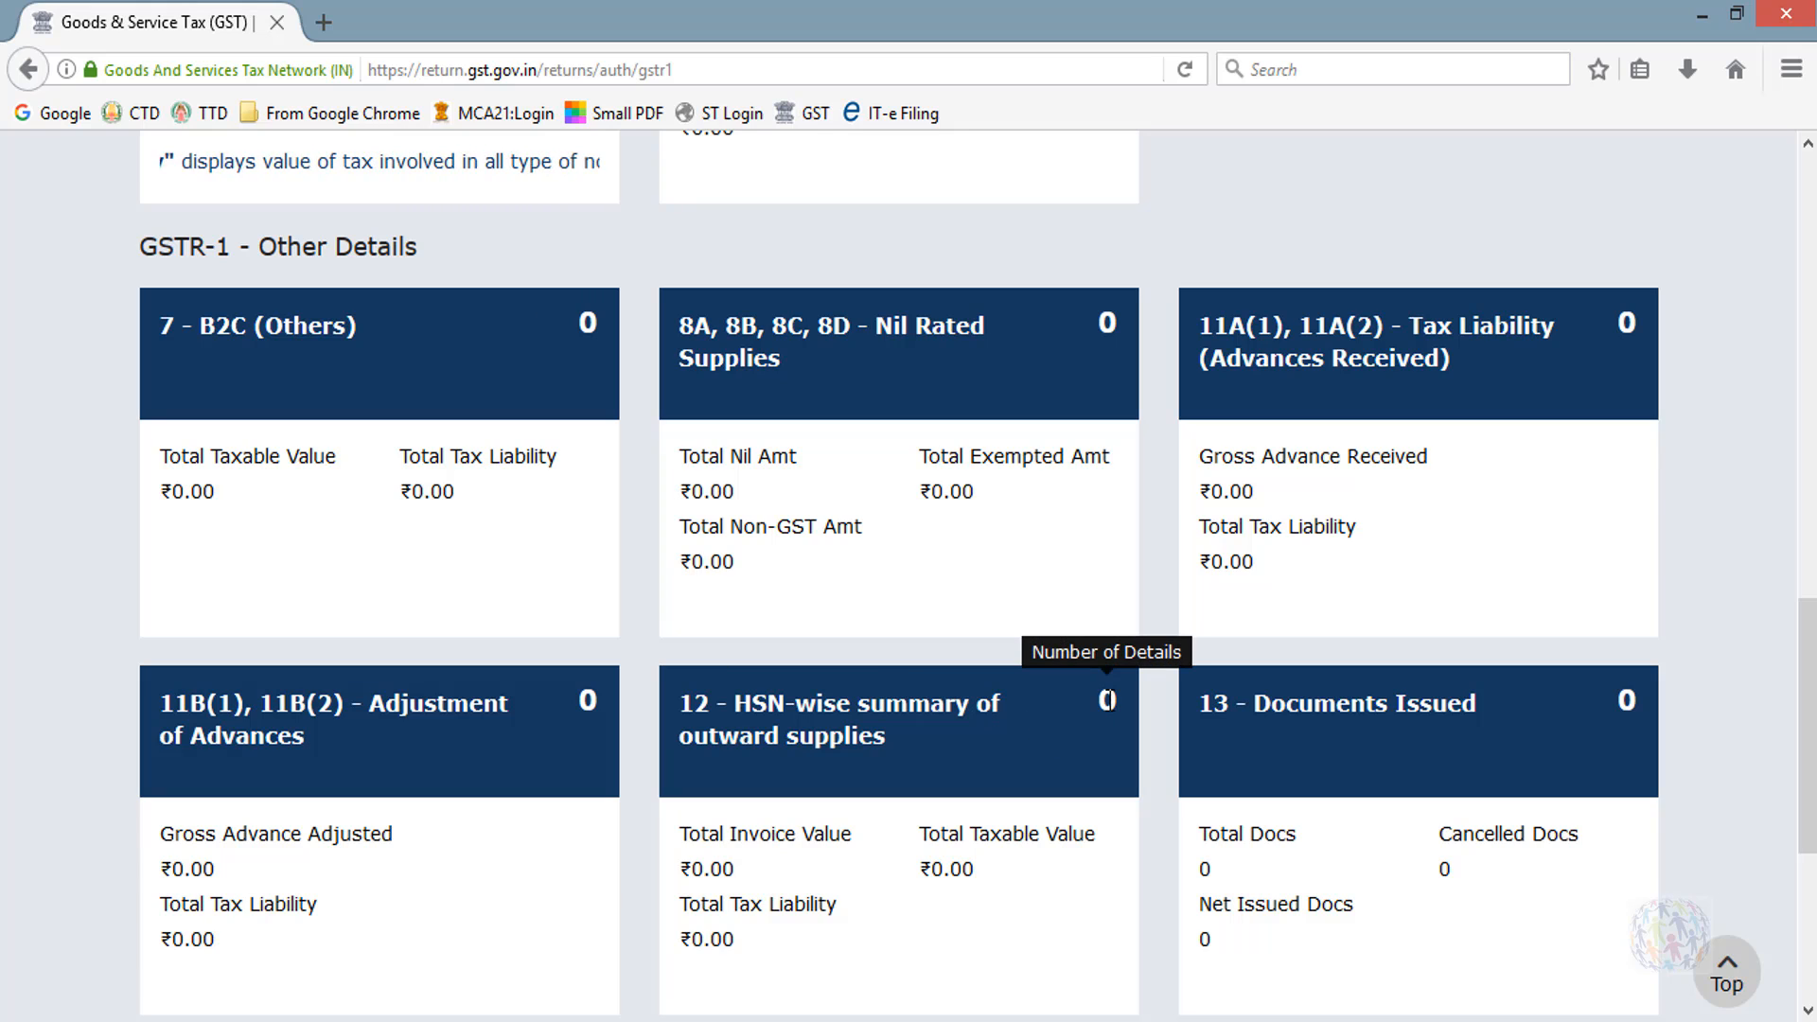
left_click_drag(1109, 701, 1107, 721)
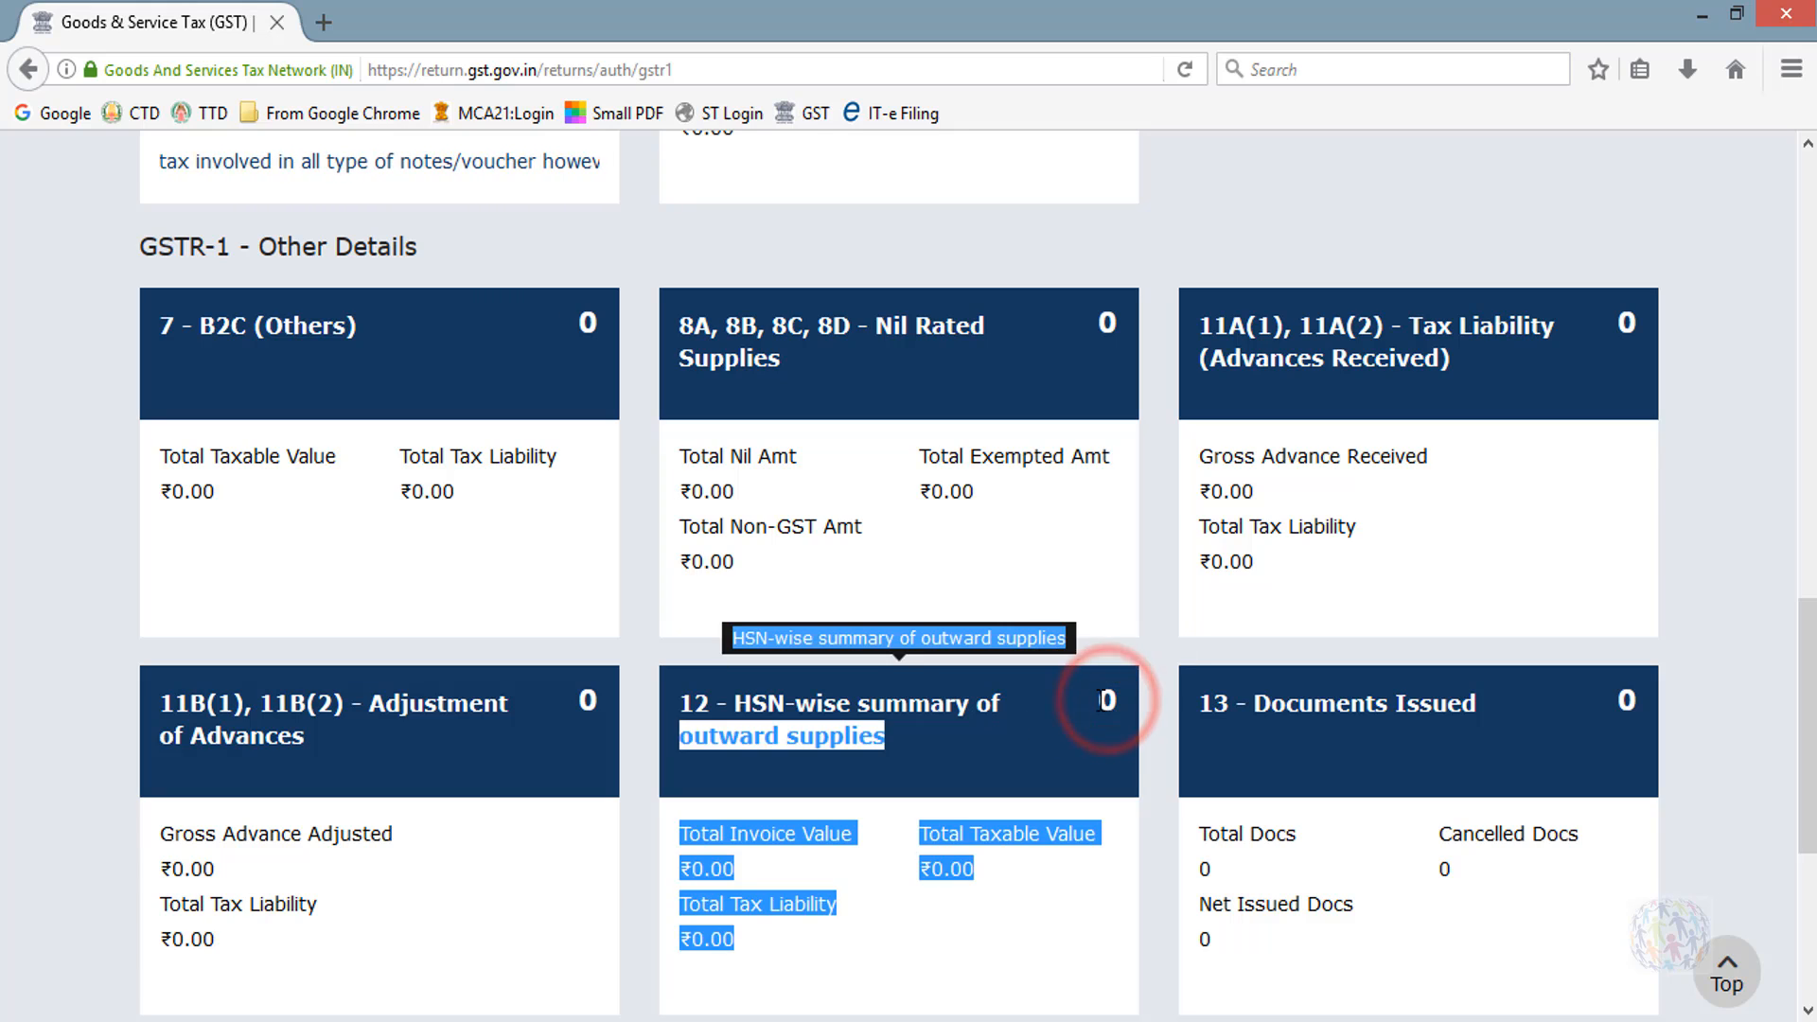
left_click(1110, 702)
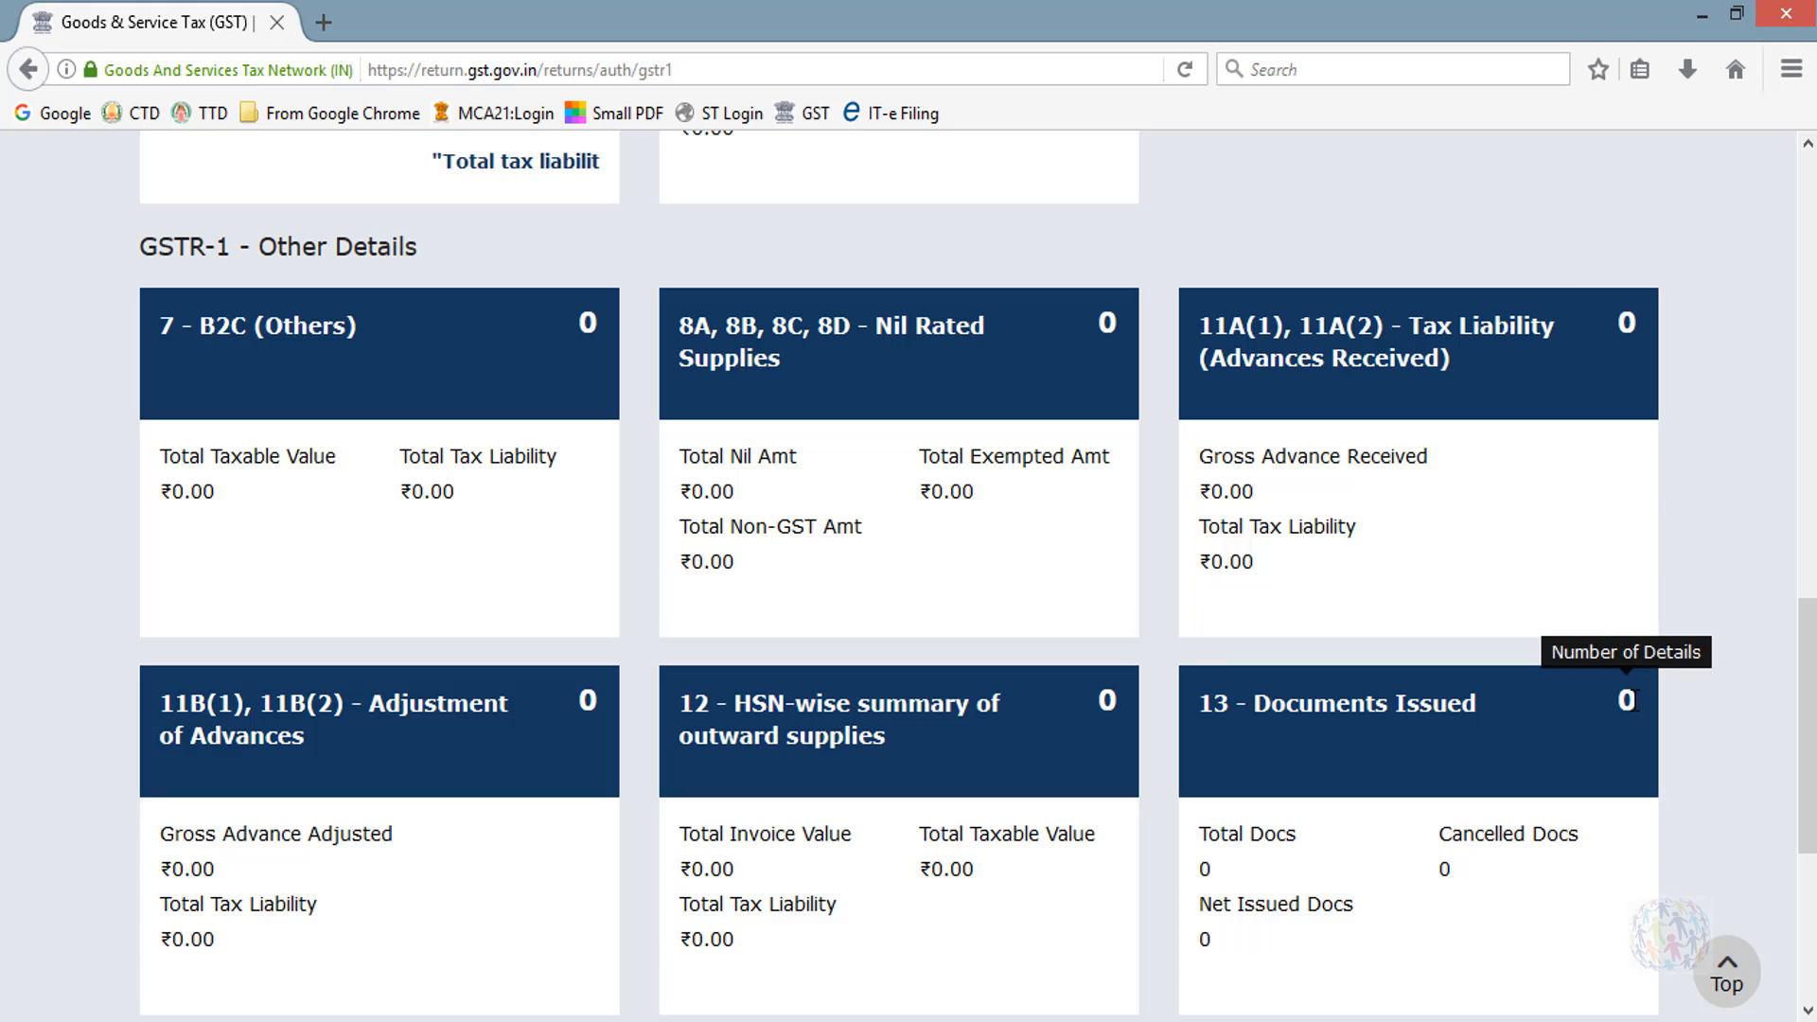
left_click(1627, 700)
double_click(1627, 700)
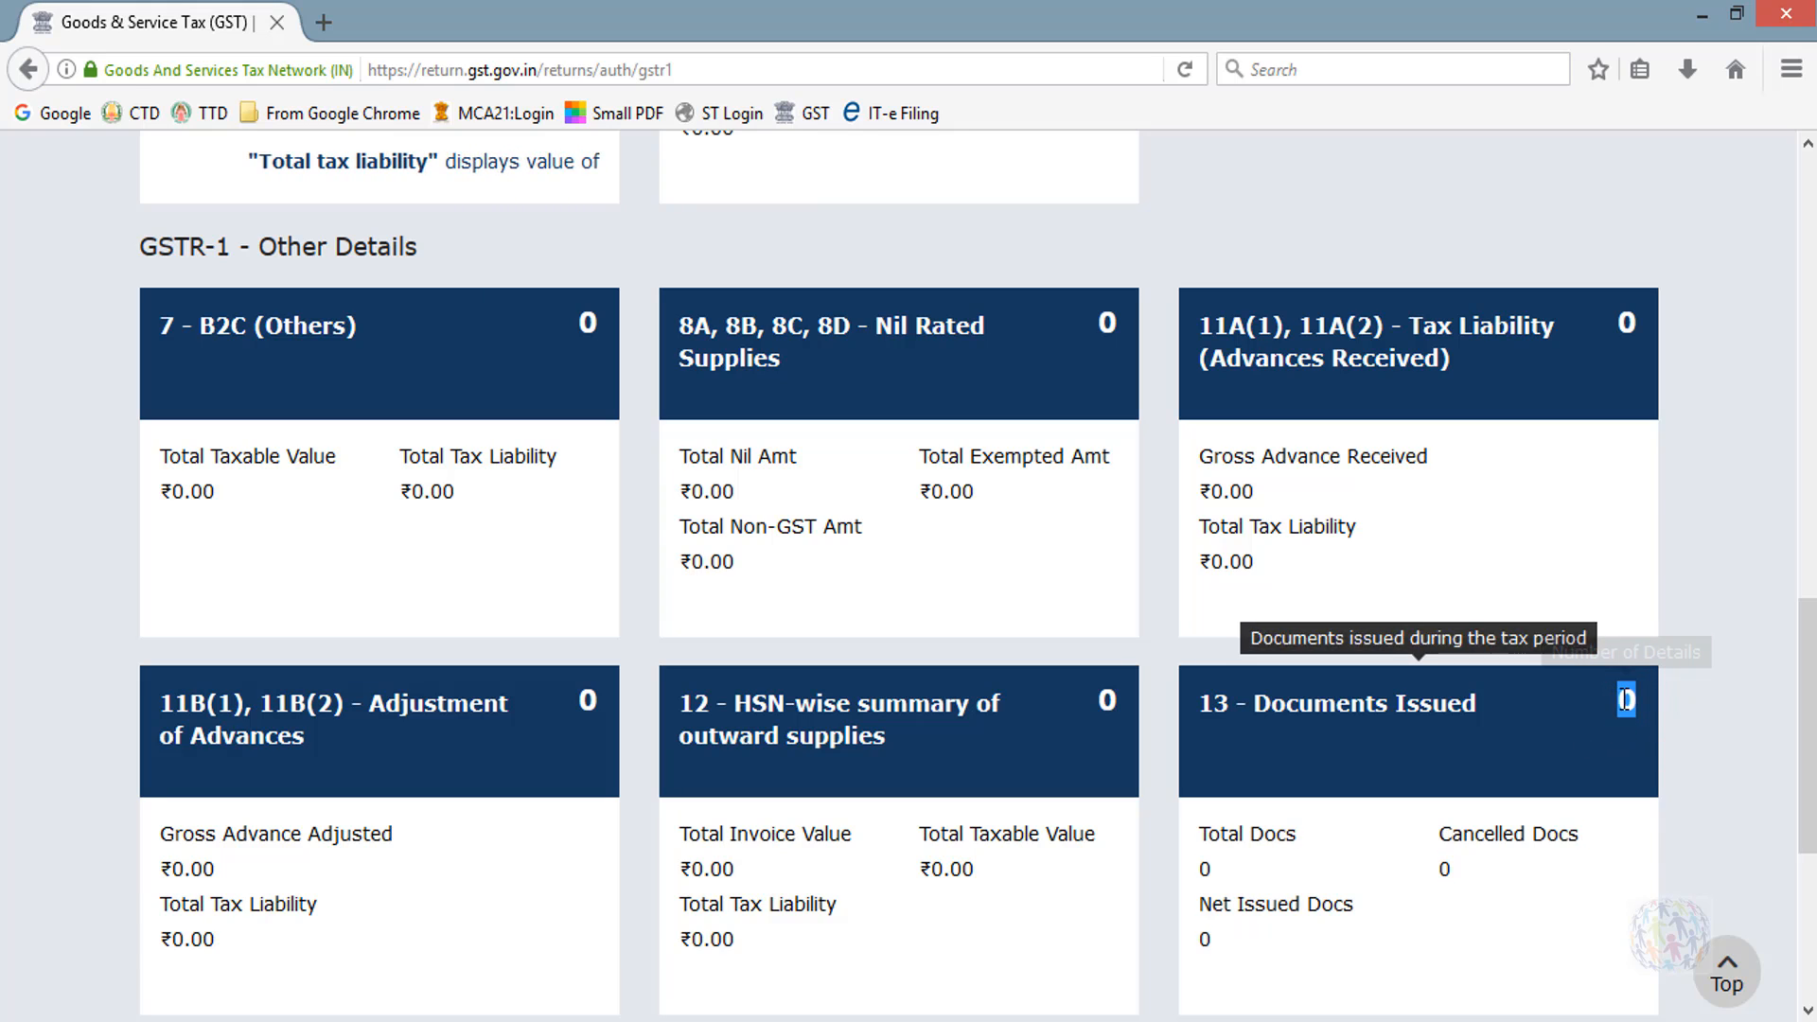
left_click(1625, 700)
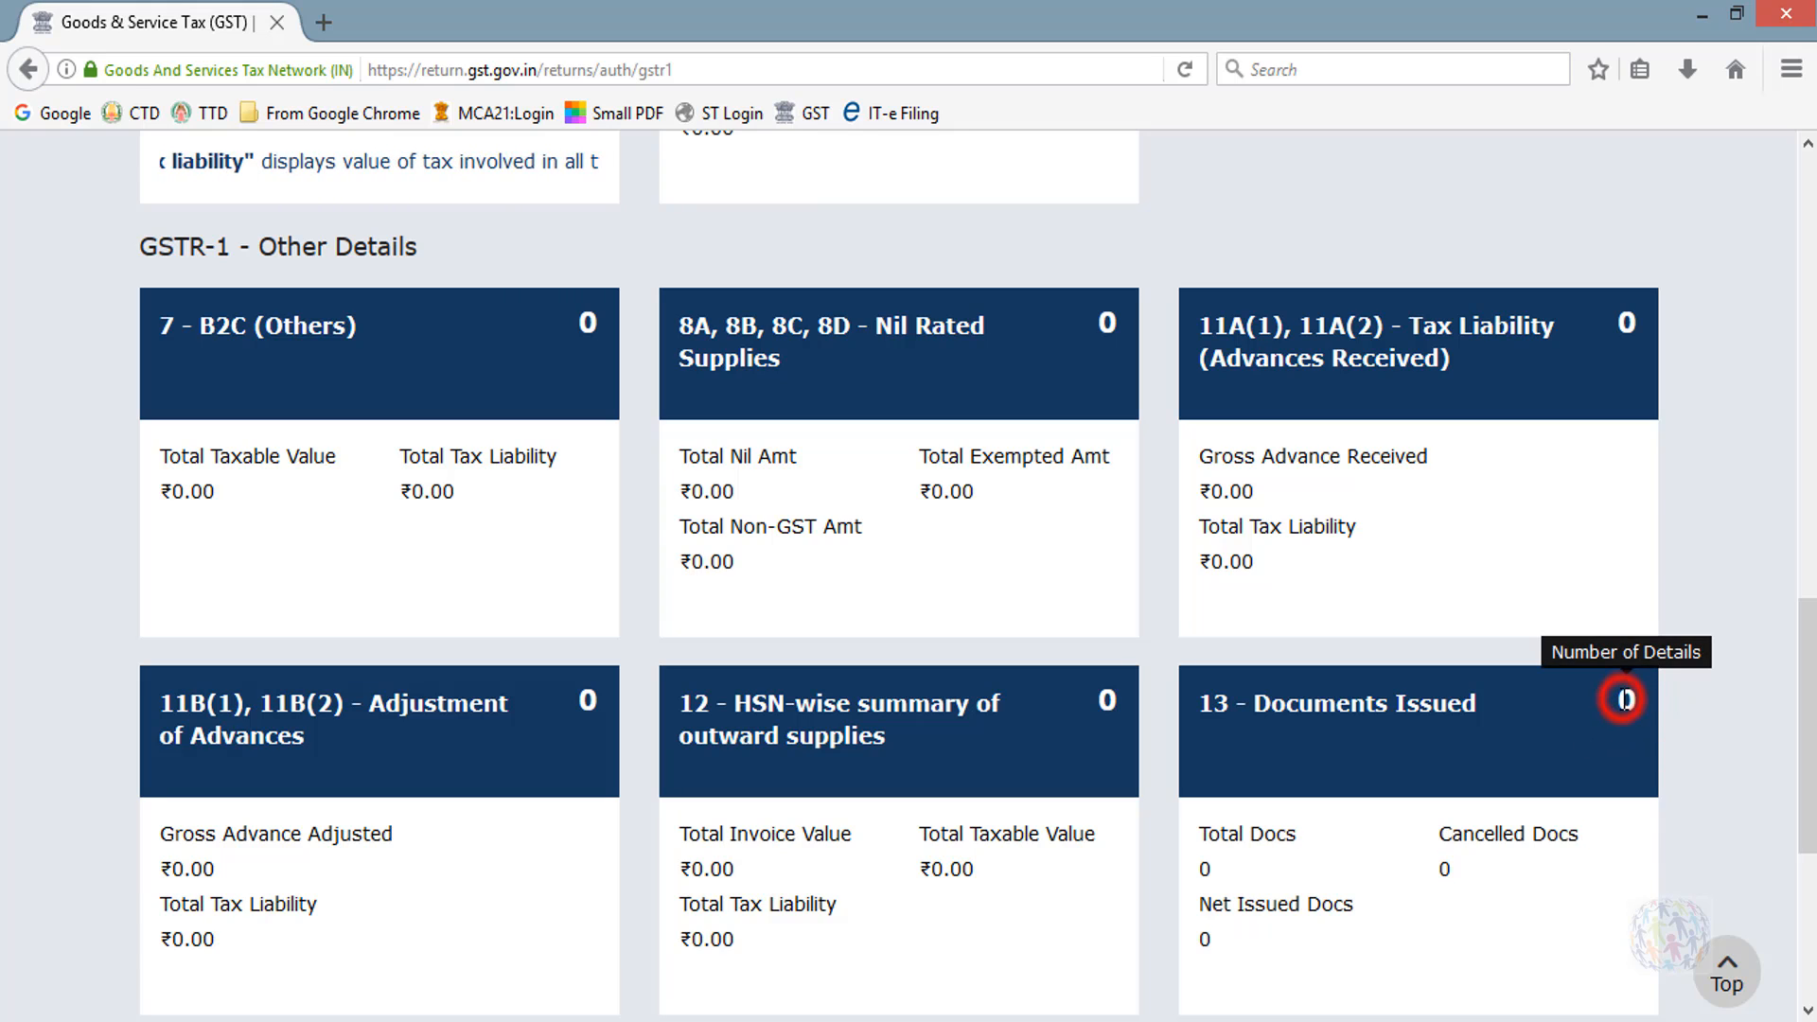
Open the B2B Invoices table (4A, 4B, 4C, 6B, 6C) and start adding a new invoice.
left_click_drag(1808, 795, 1807, 548)
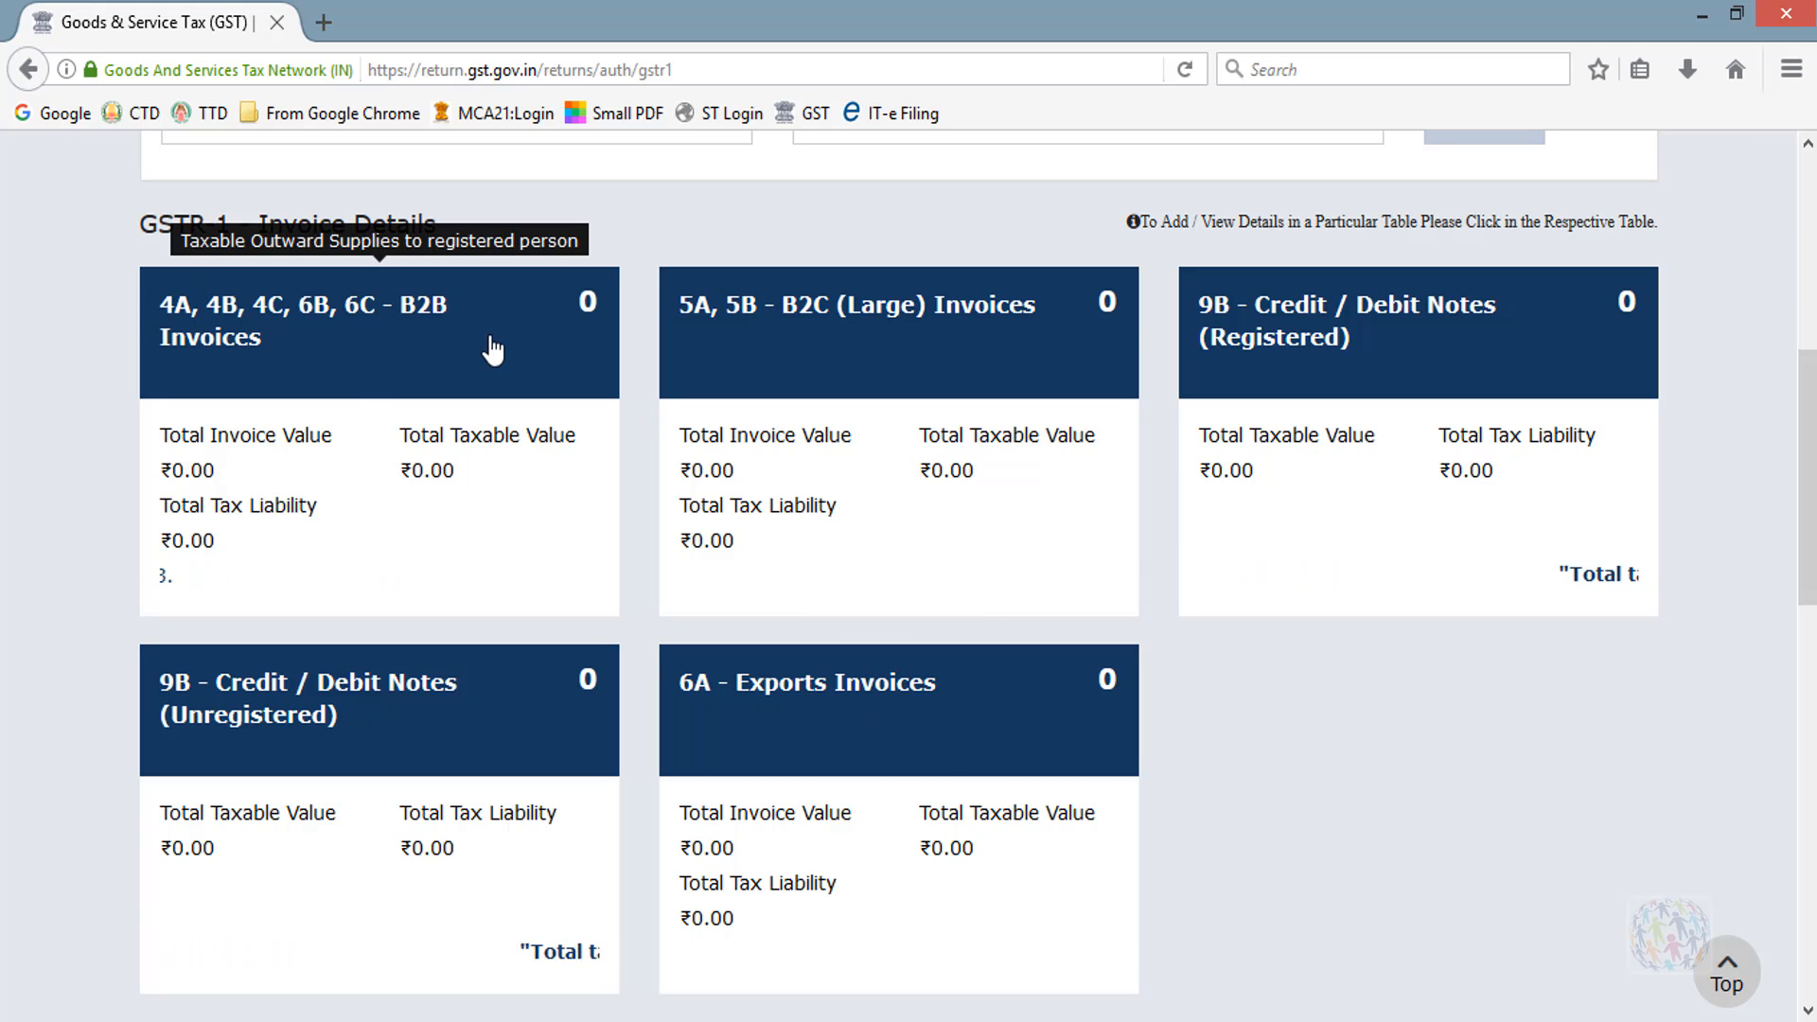
left_click_drag(397, 307, 462, 320)
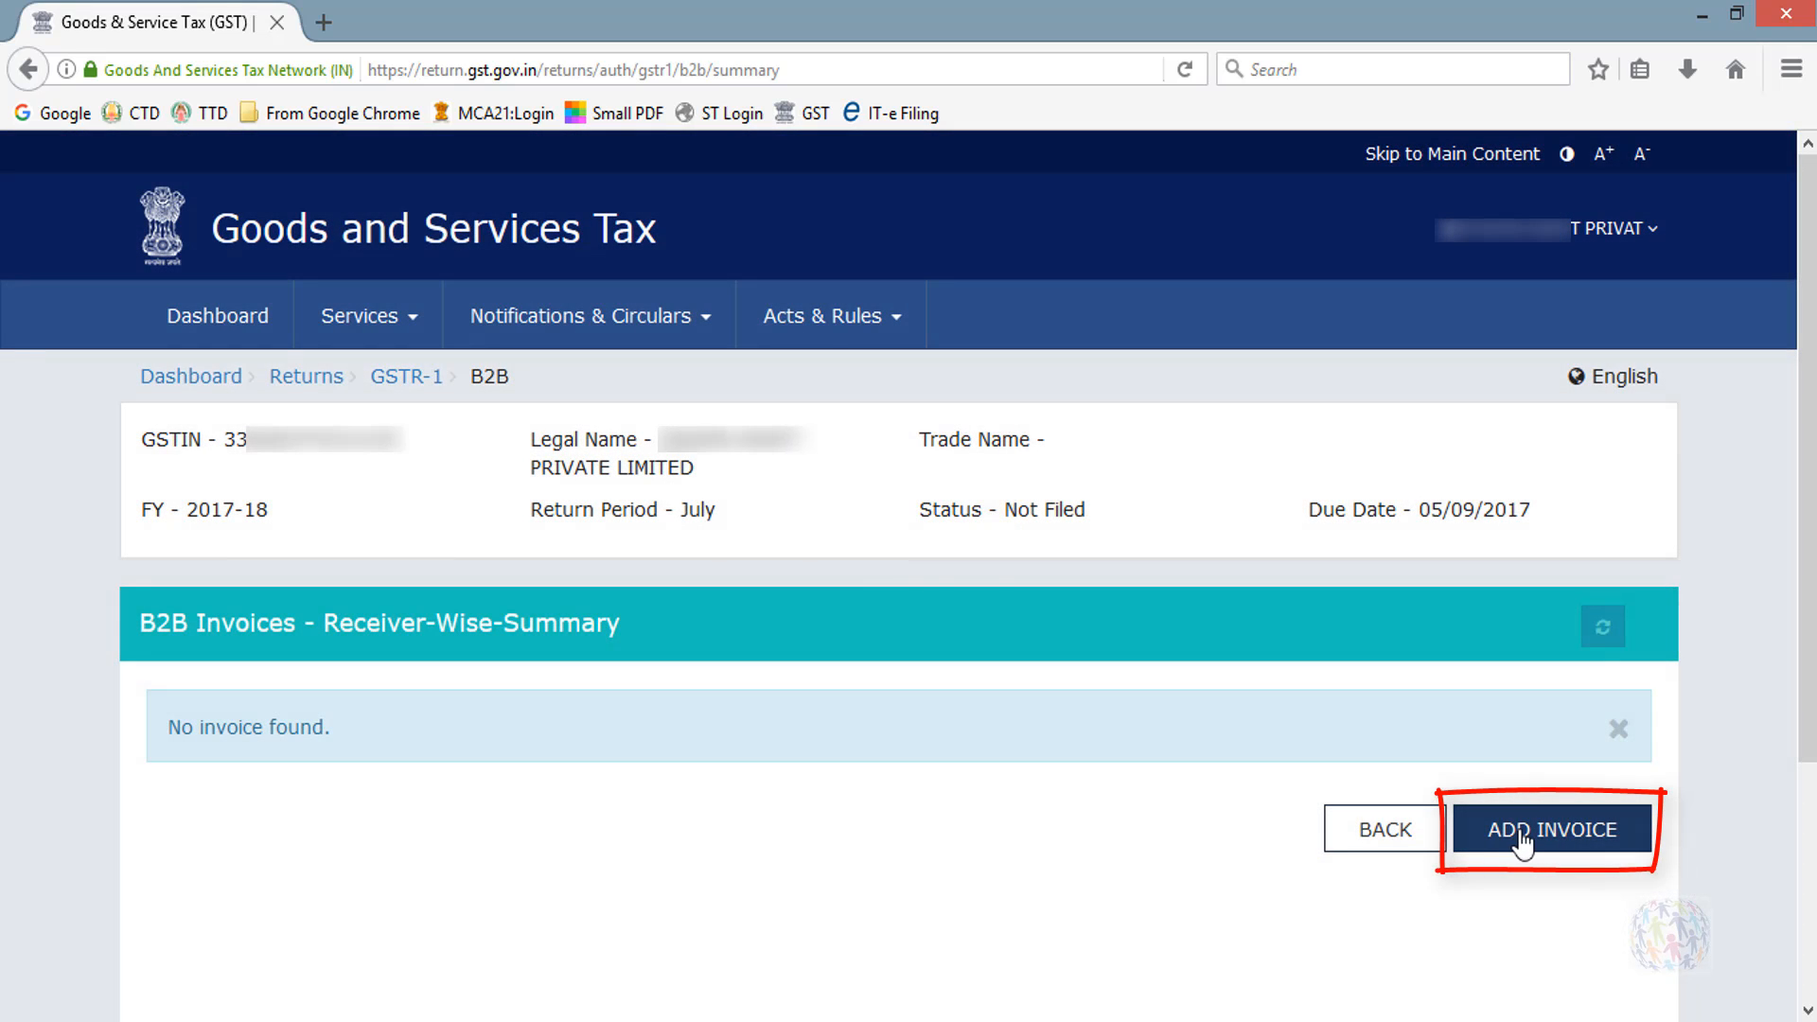
left_click(1520, 832)
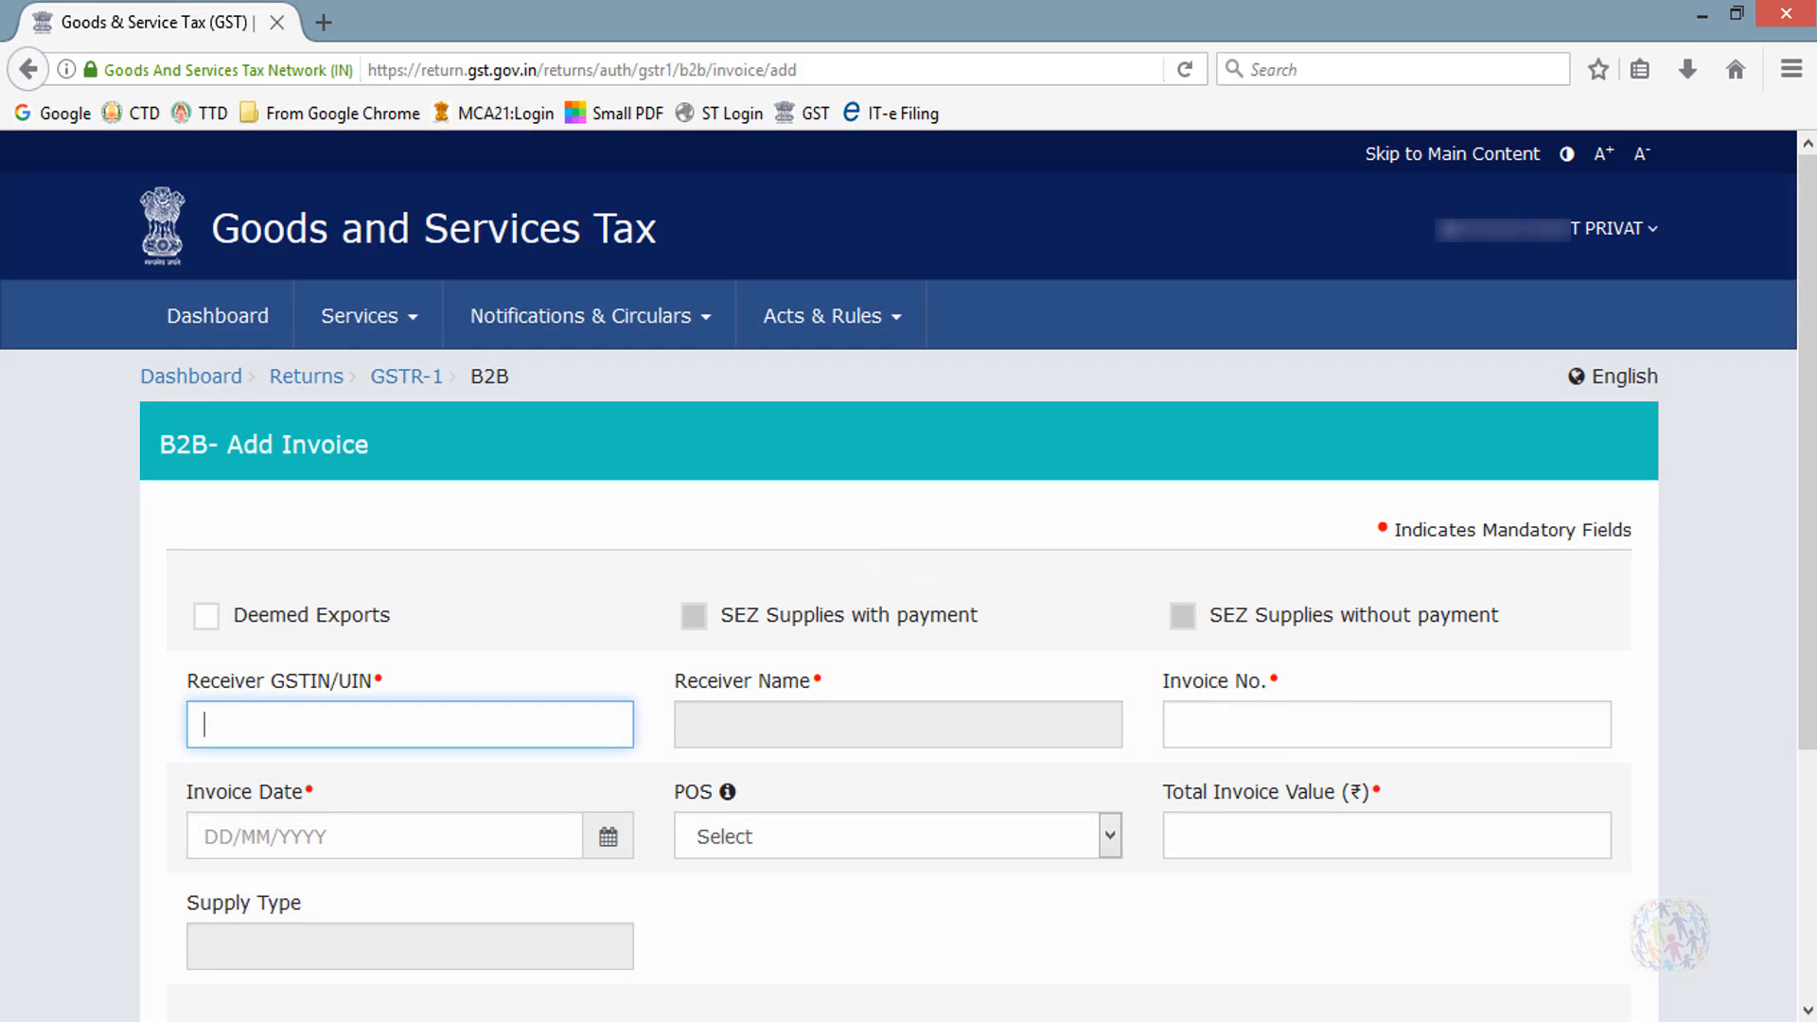
scroll(1801, 697, "down", 2)
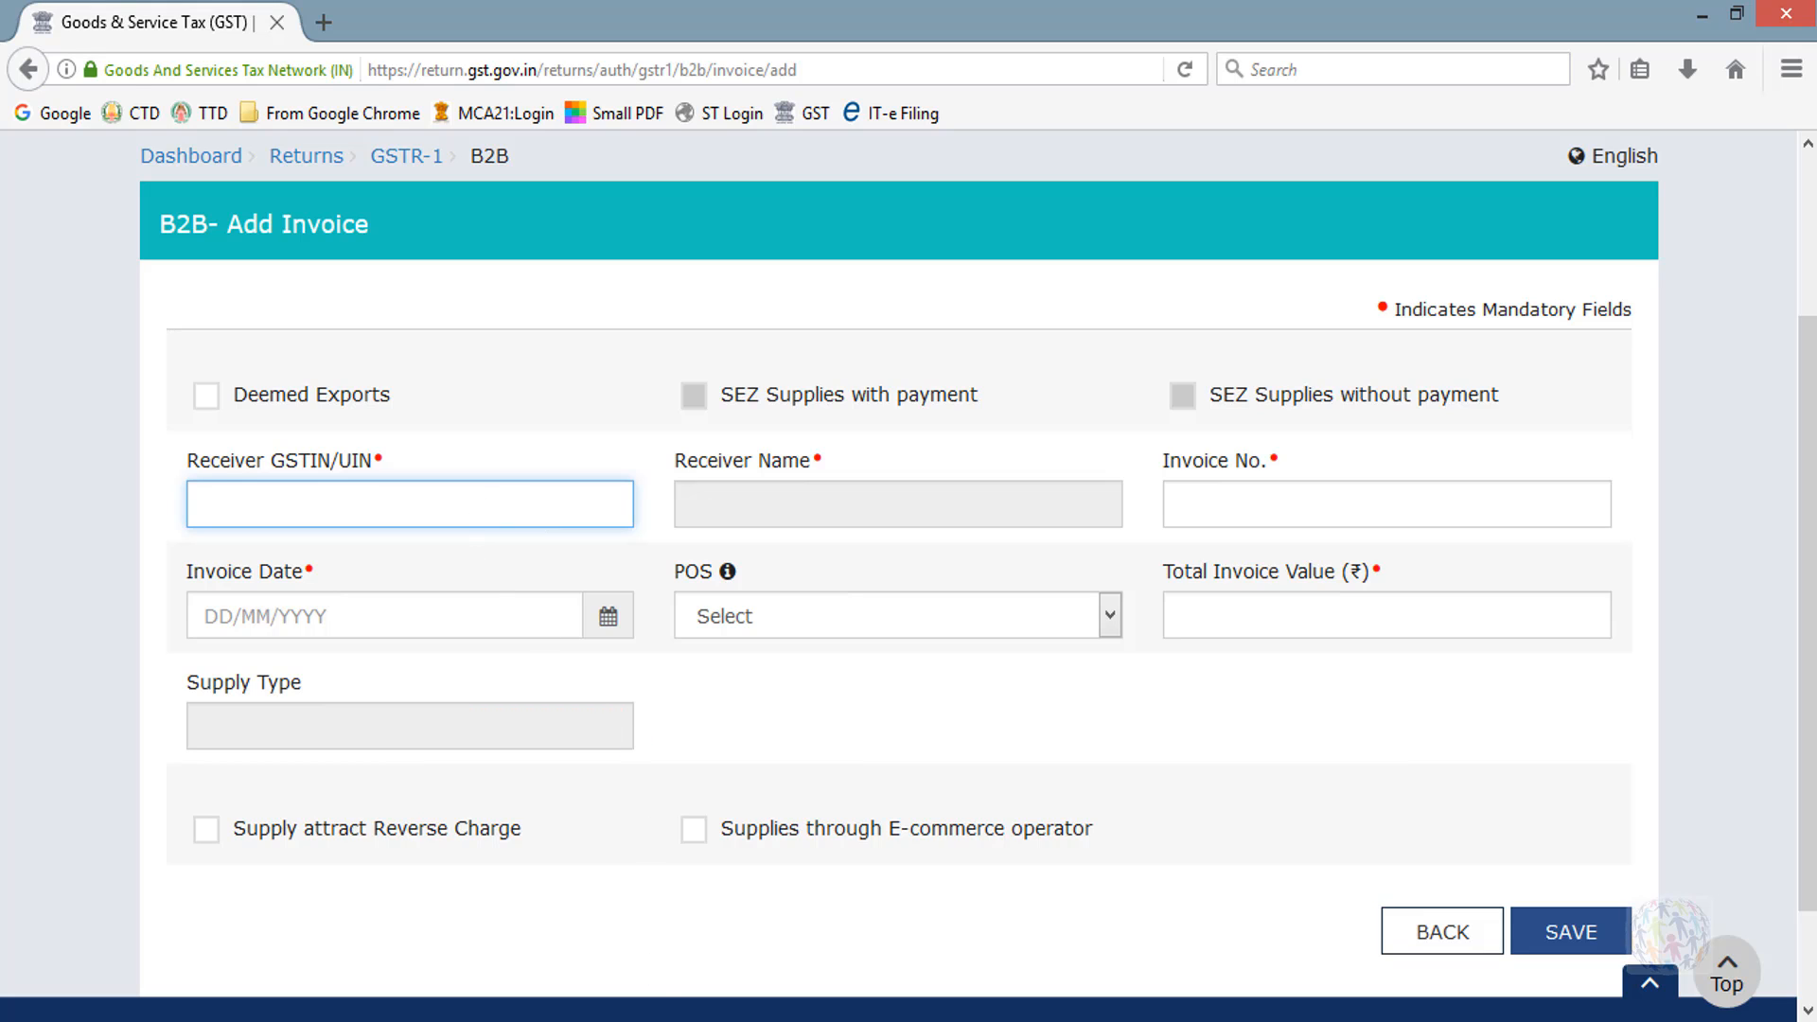
Fill in the invoice's Receiver GSTIN/UIN with the first GST number copied from the gst number file in Notepad.
key("alt+Tab")
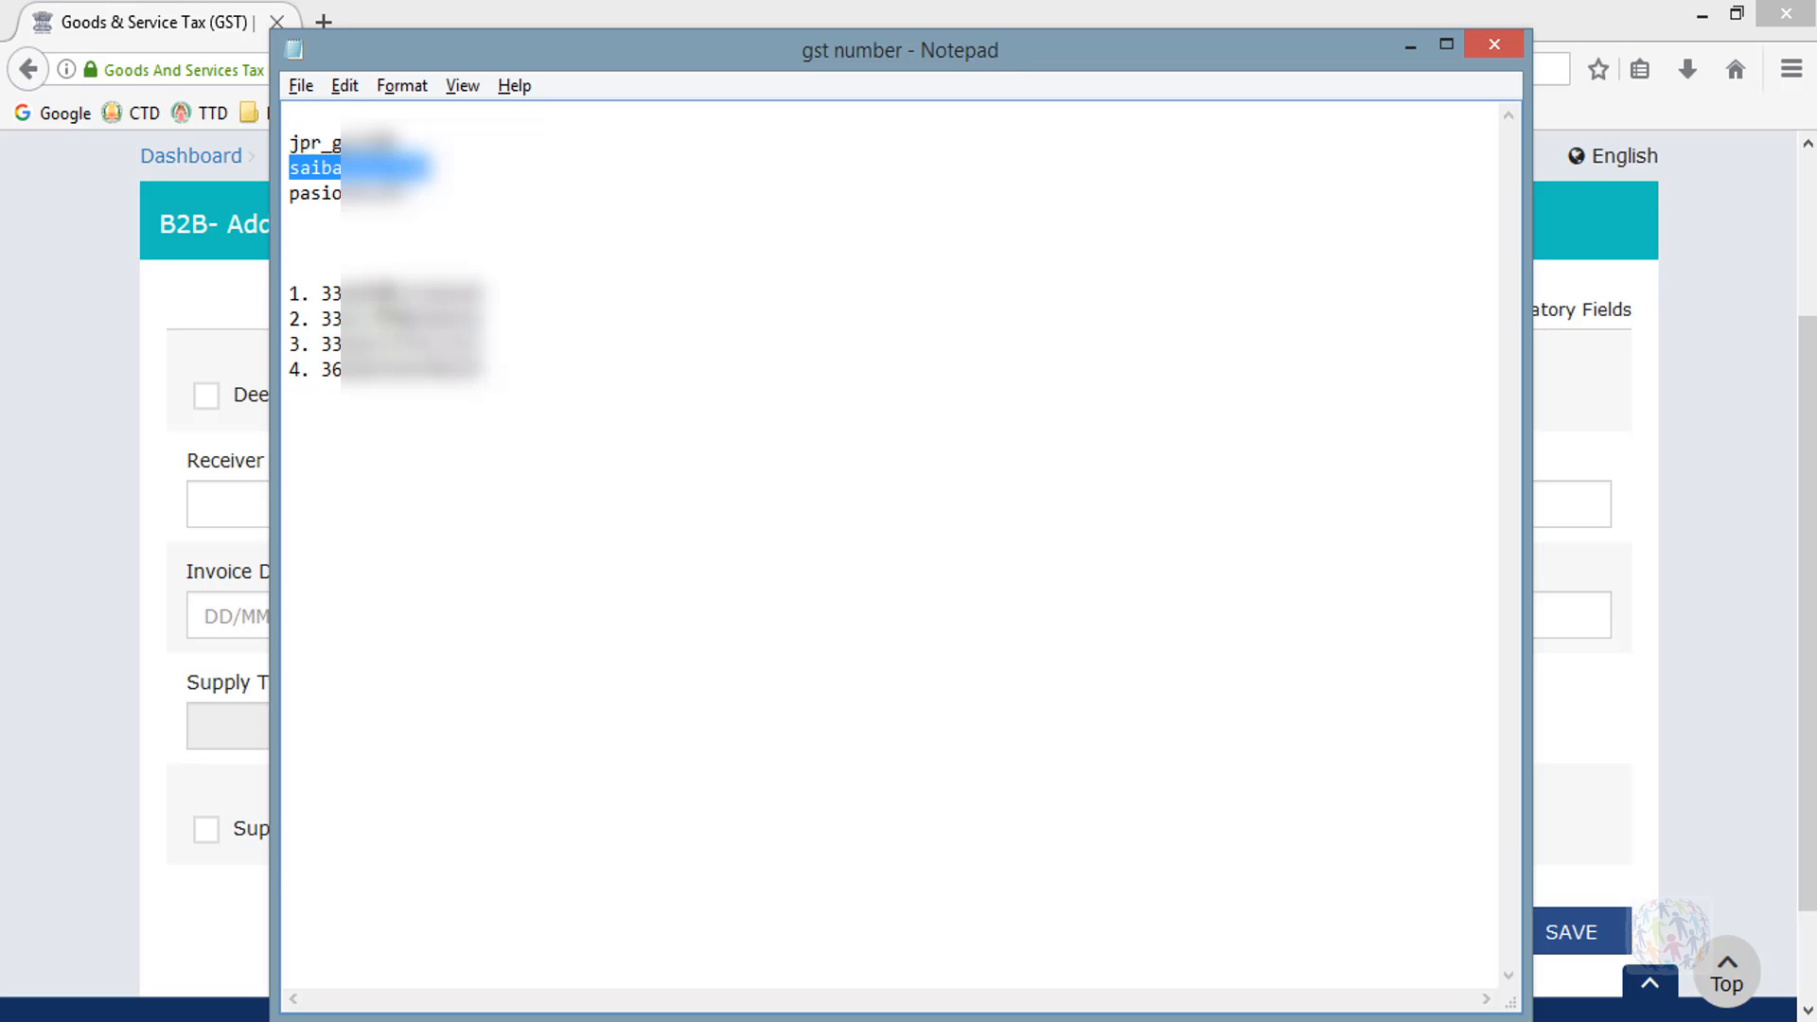
double_click(385, 293)
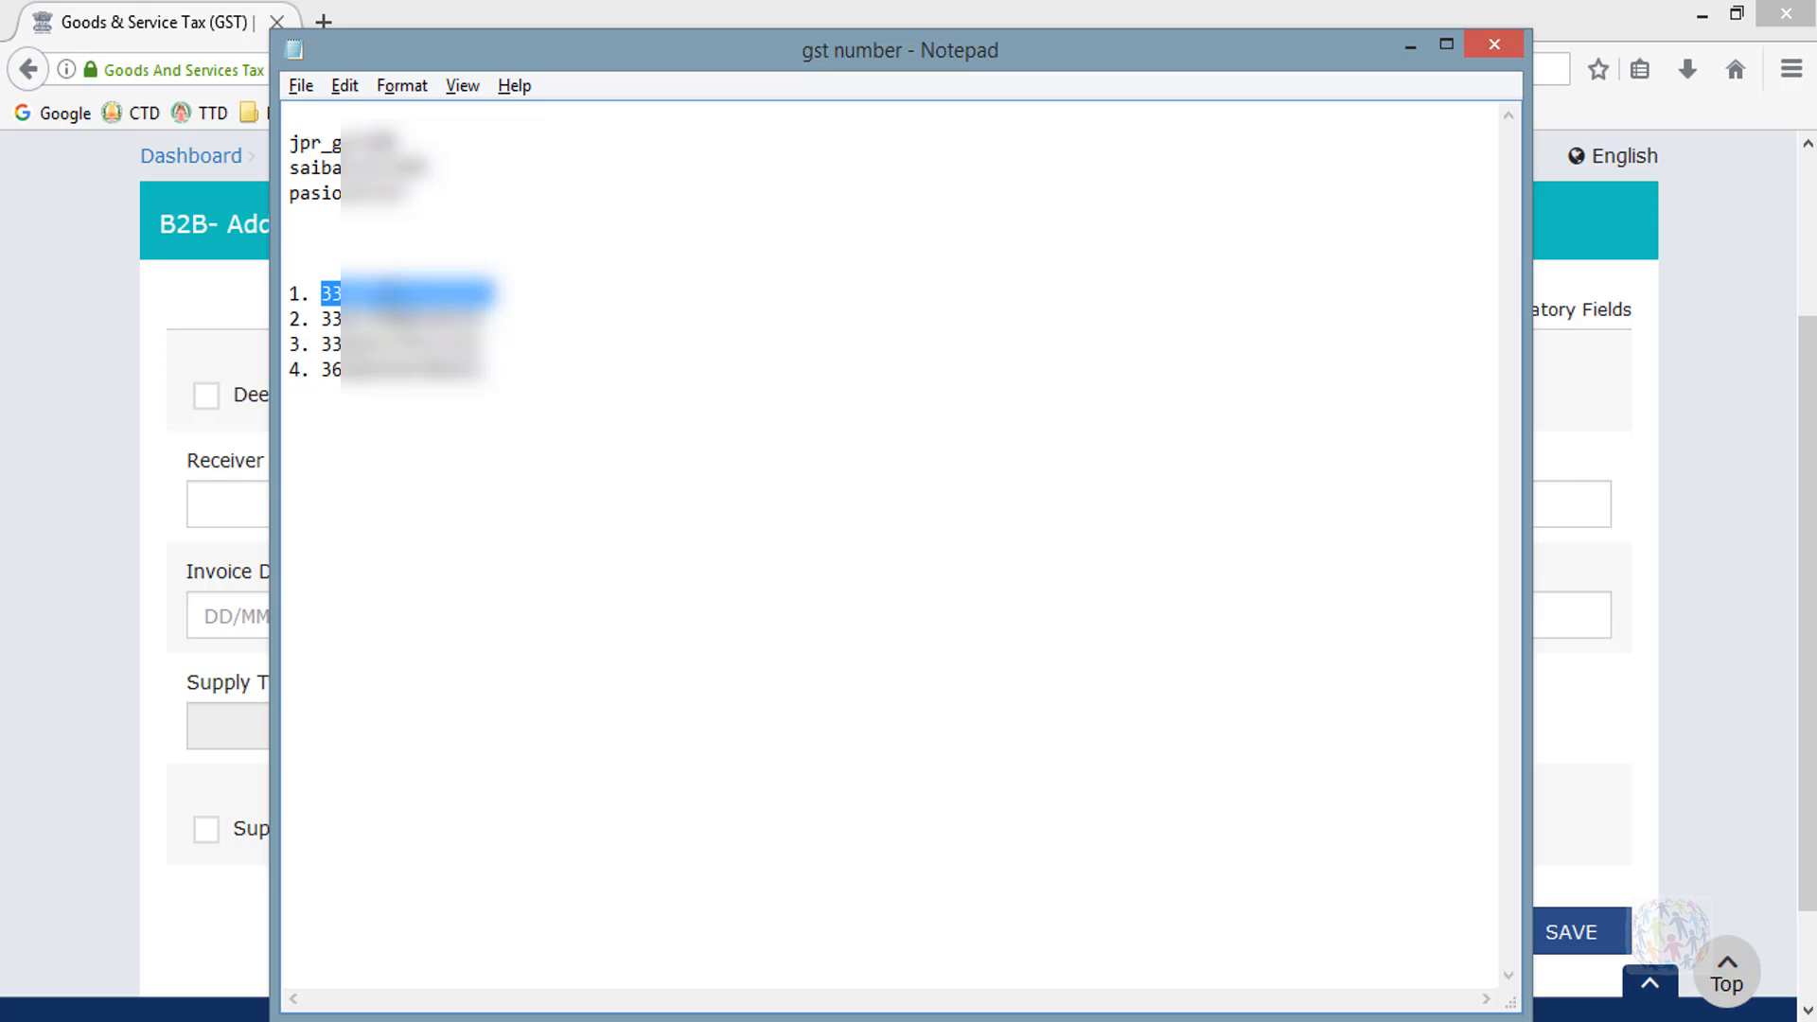
key("alt+Tab")
key("ctrl+v")
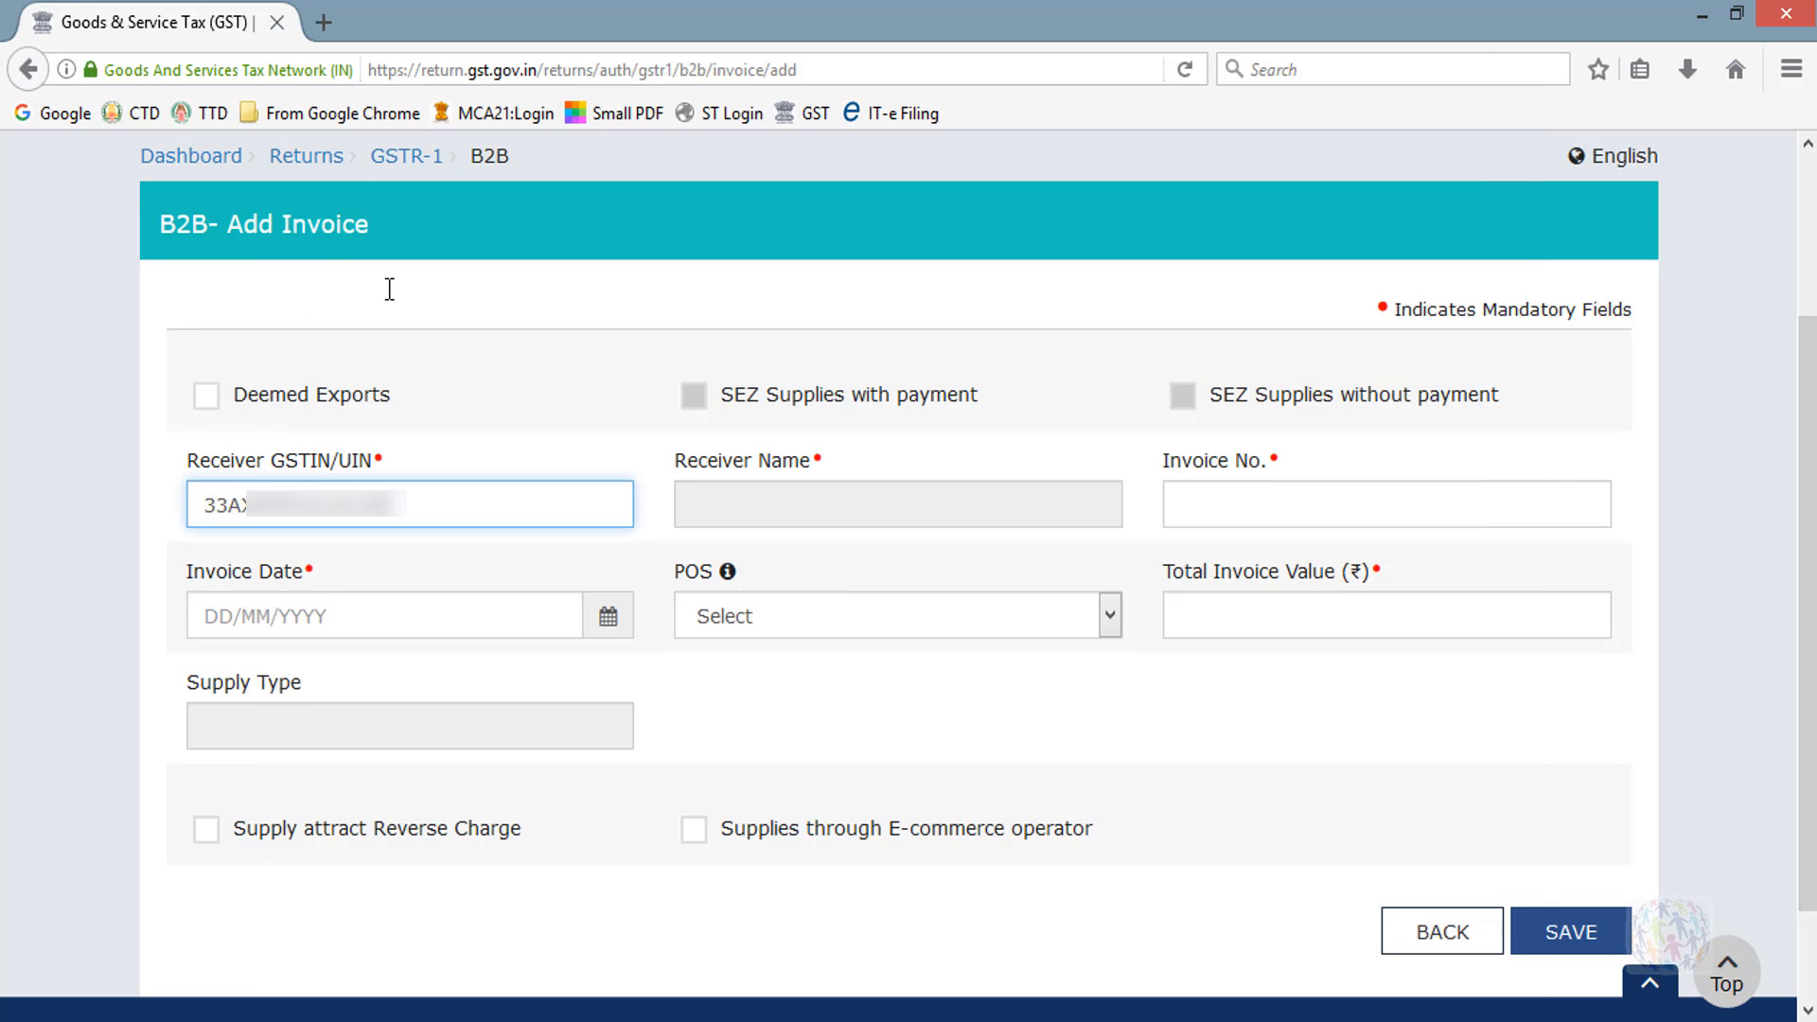
key("Tab")
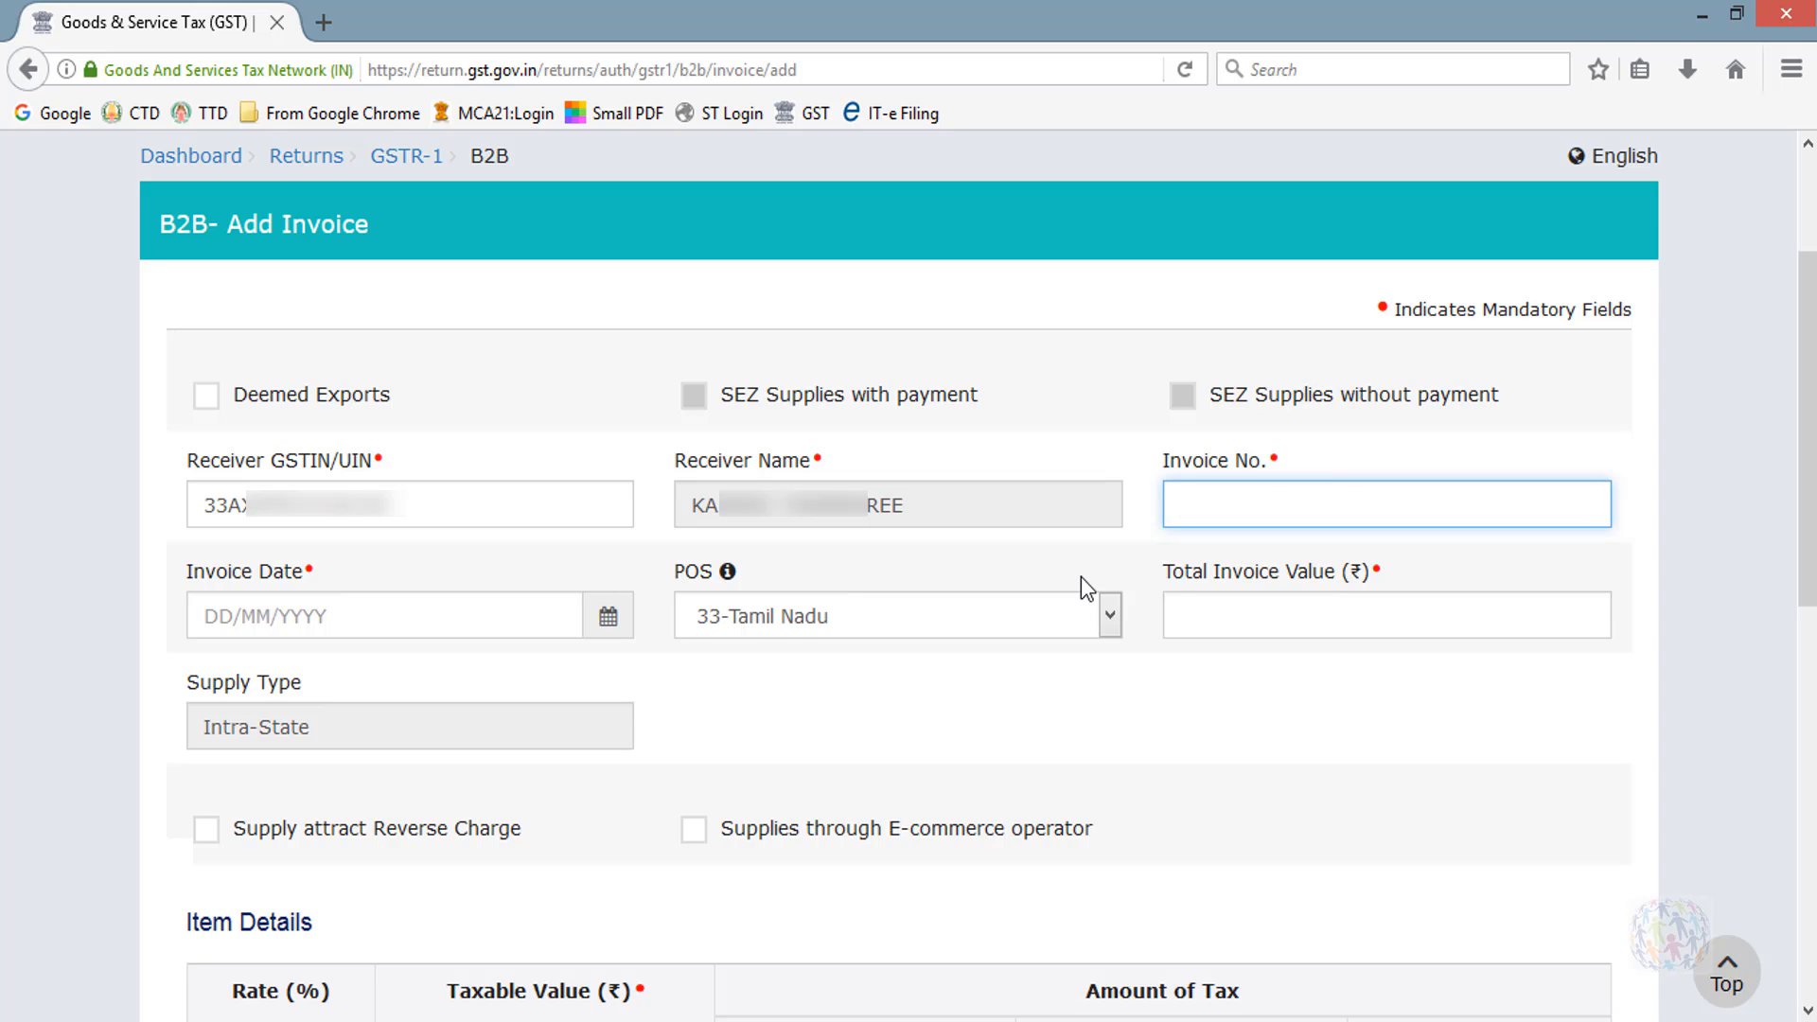
Enter invoice number PKPL/17-18/00001, invoice date 03/07/2017 and a total invoice value of ₹1,000.
type("PKPL/17-18/00001")
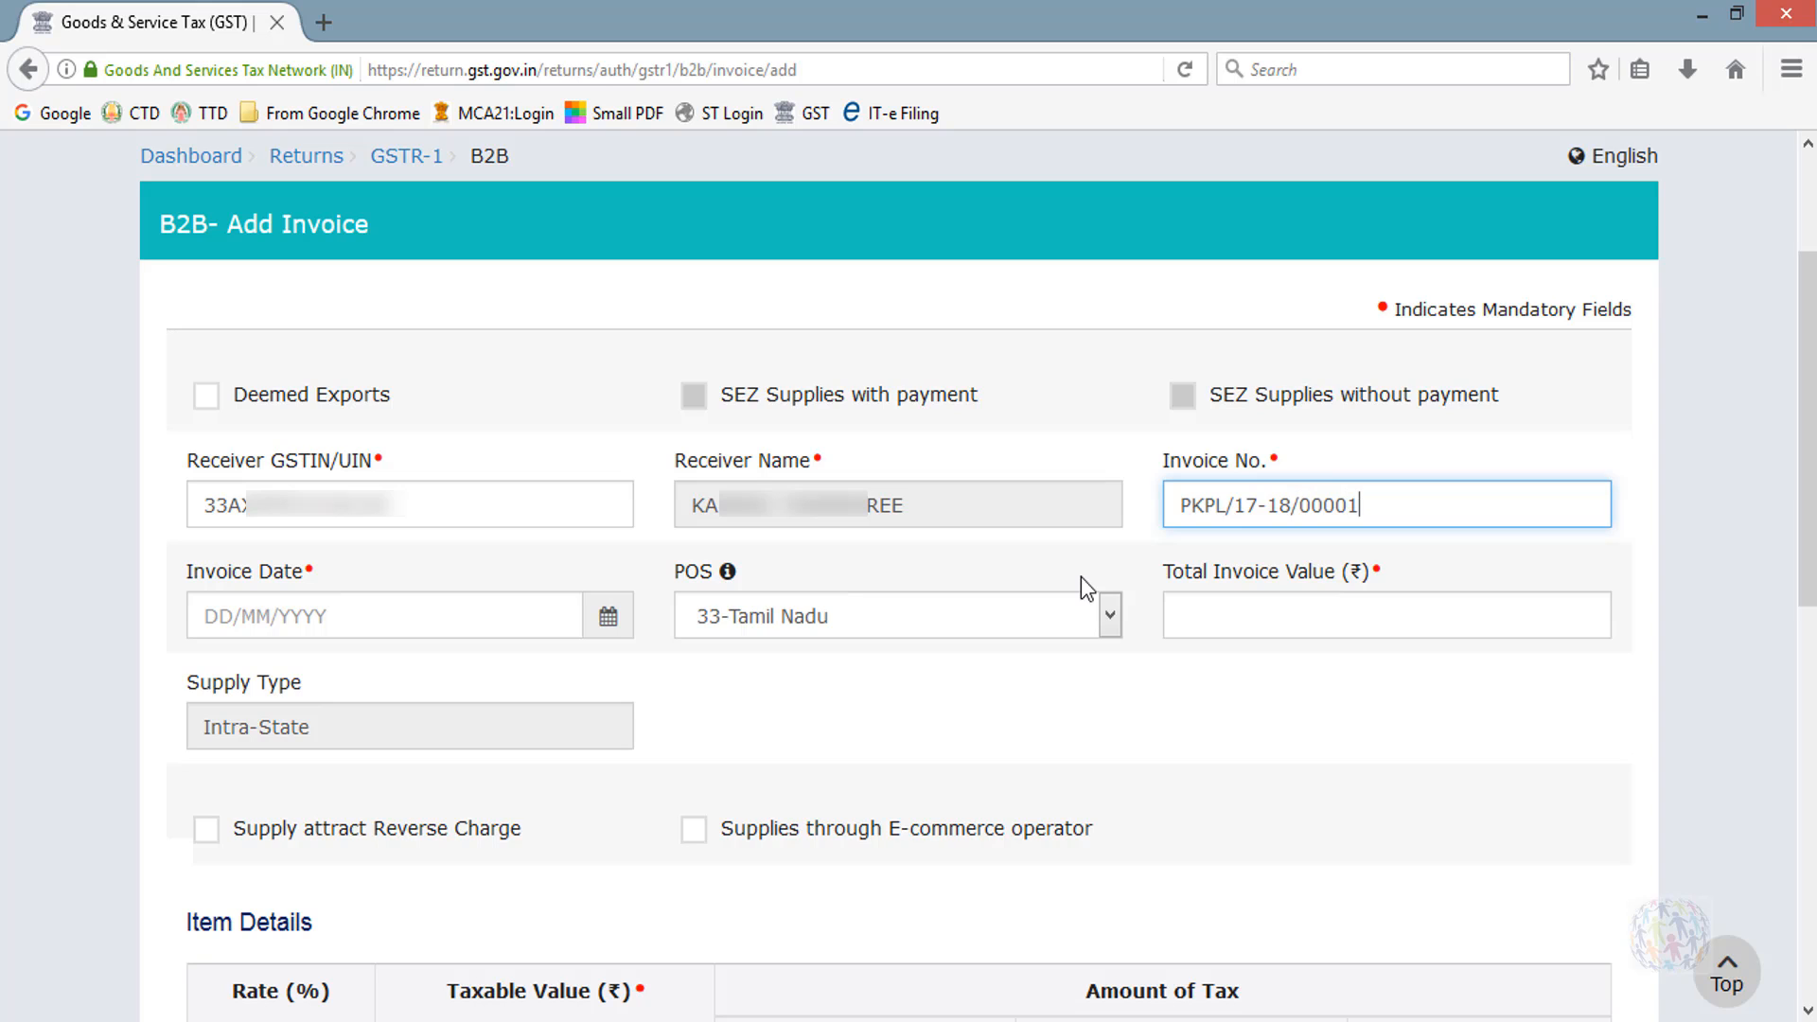
left_click(610, 619)
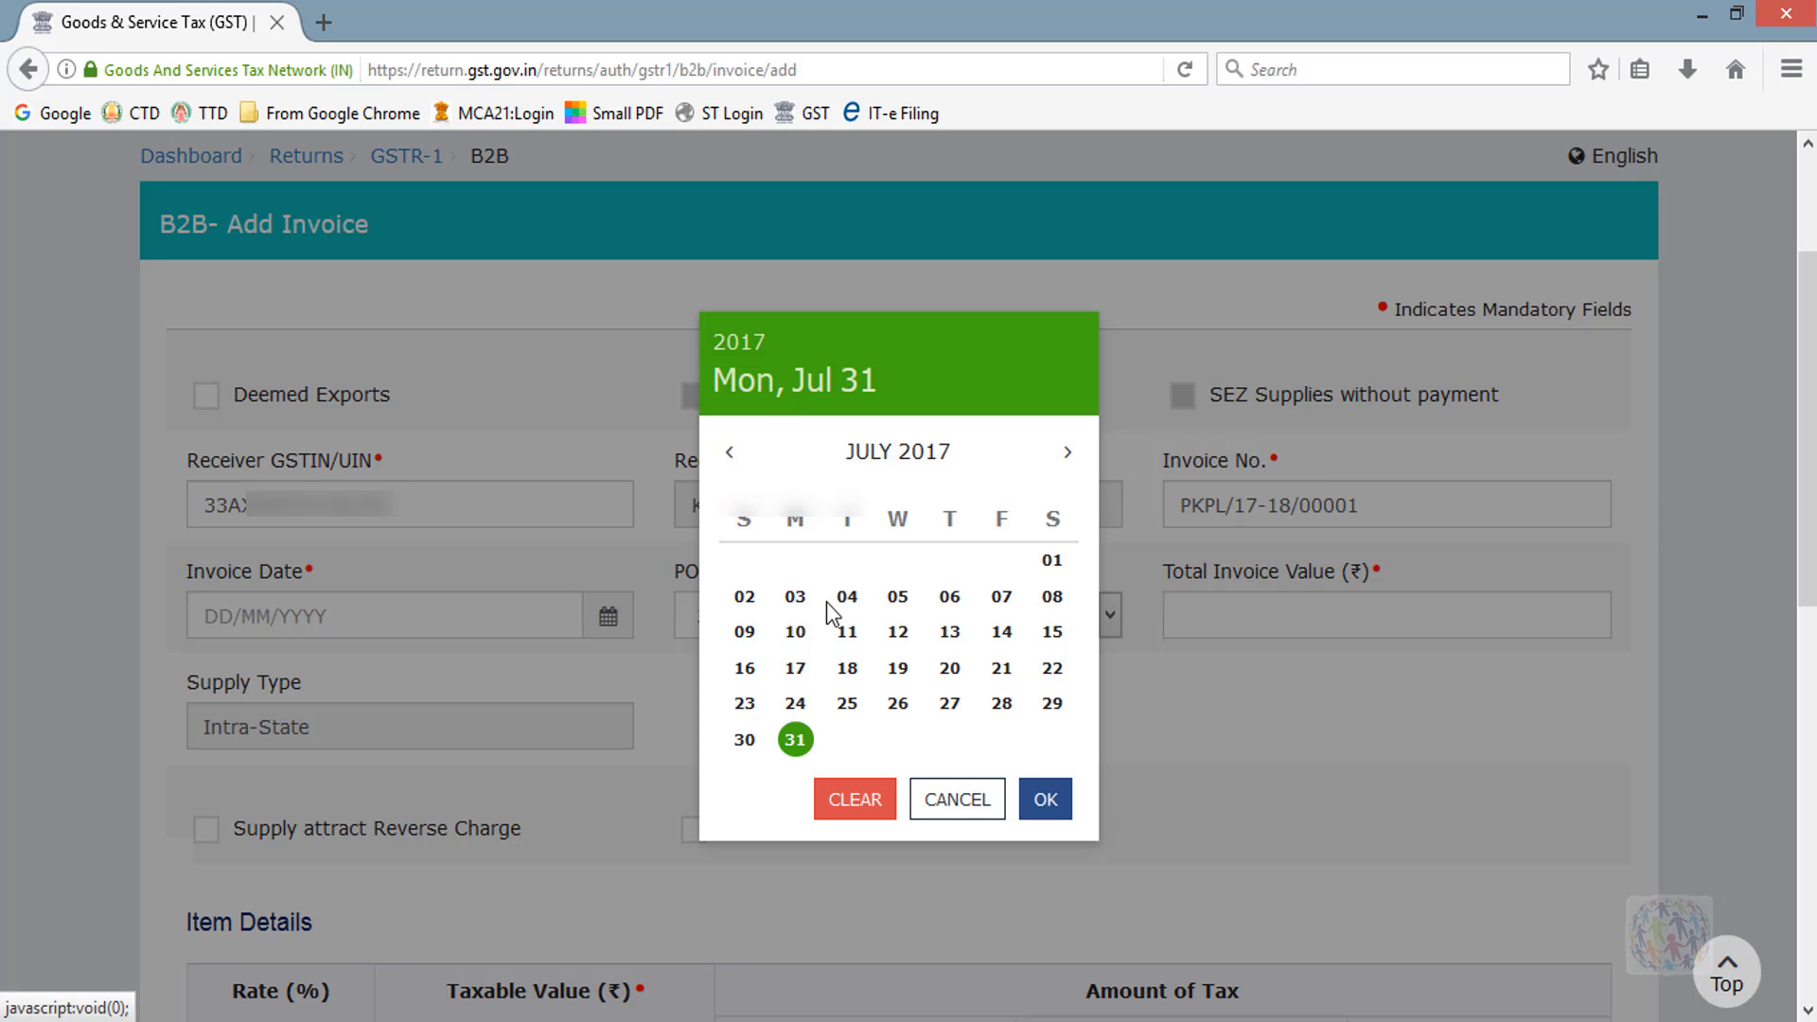
left_click(795, 596)
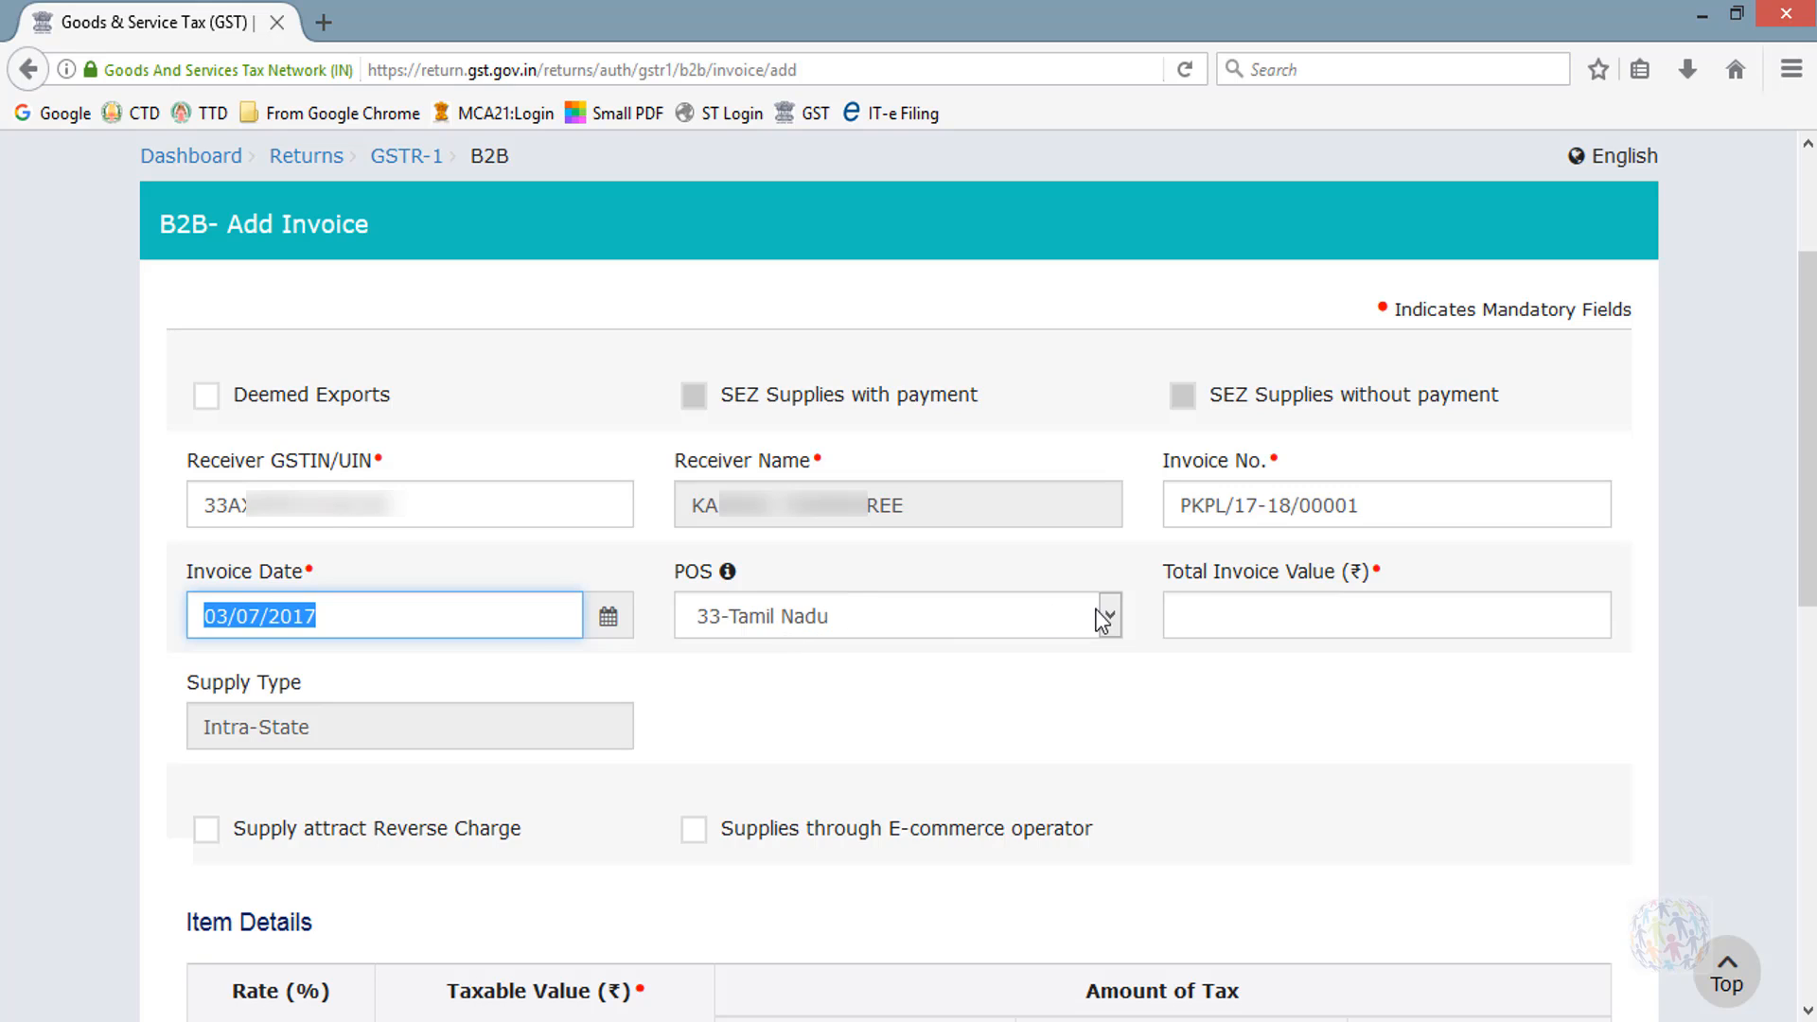
left_click(1197, 609)
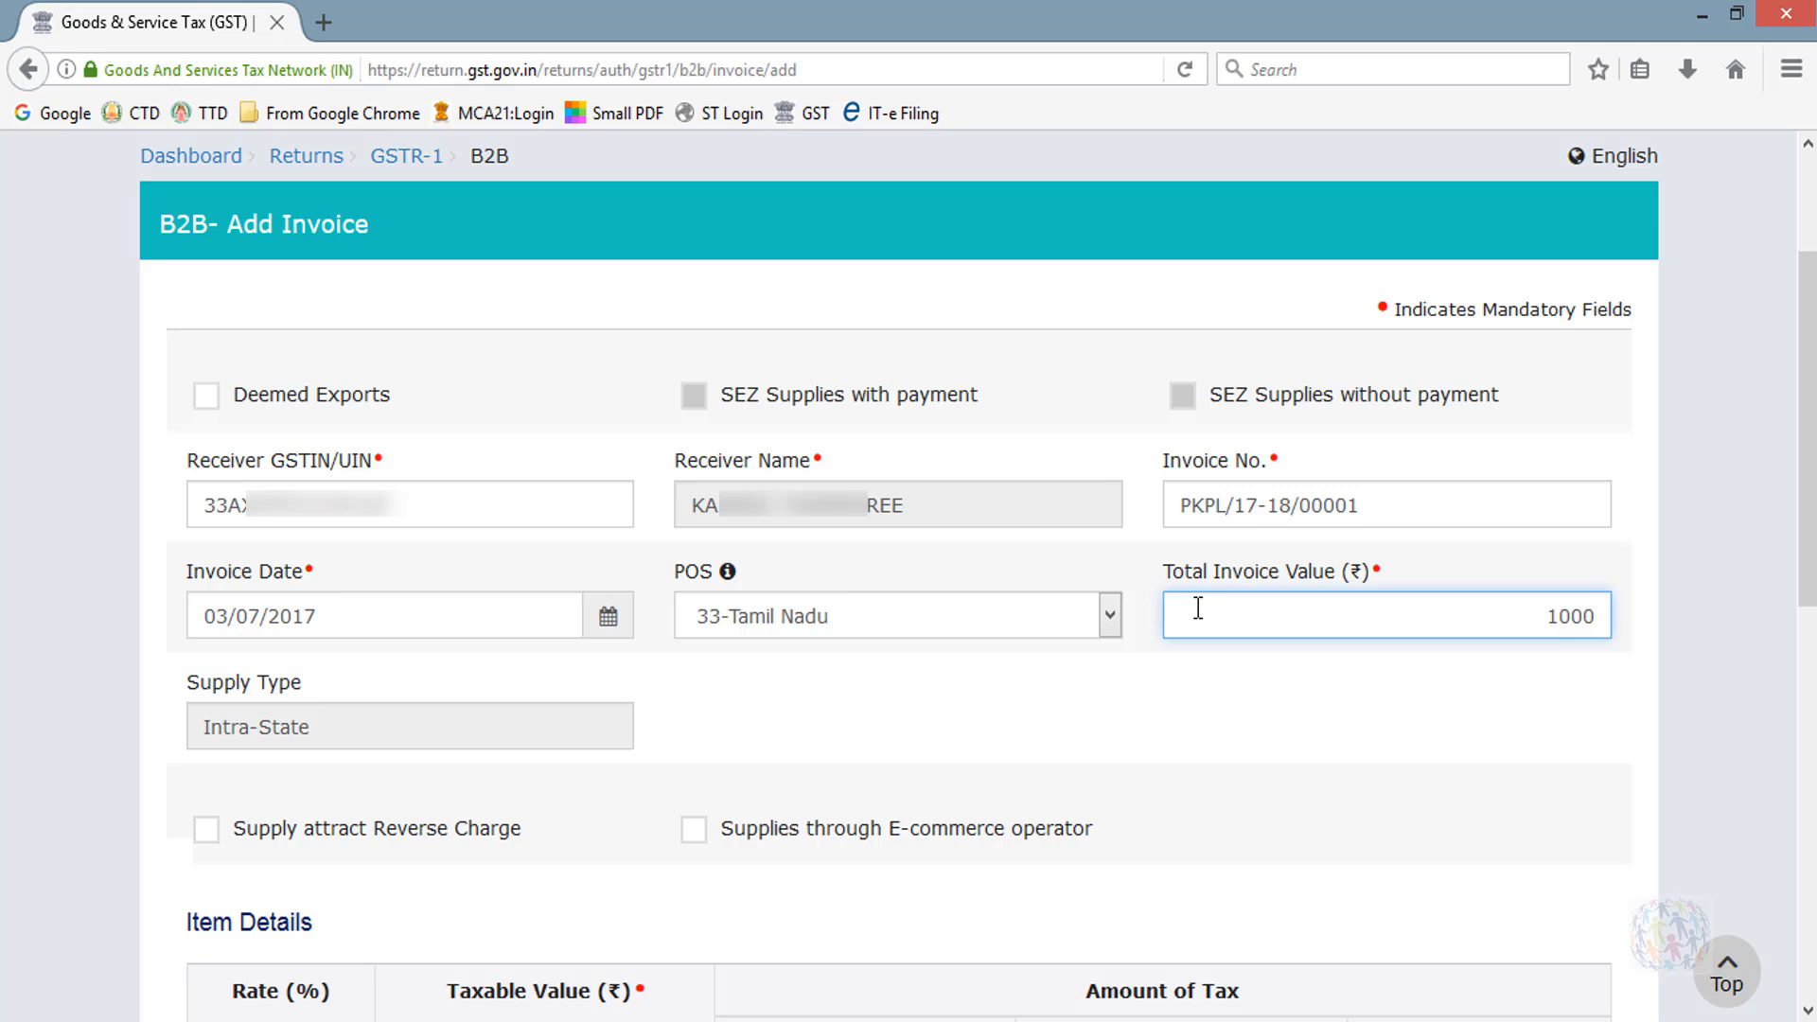
left_click(873, 724)
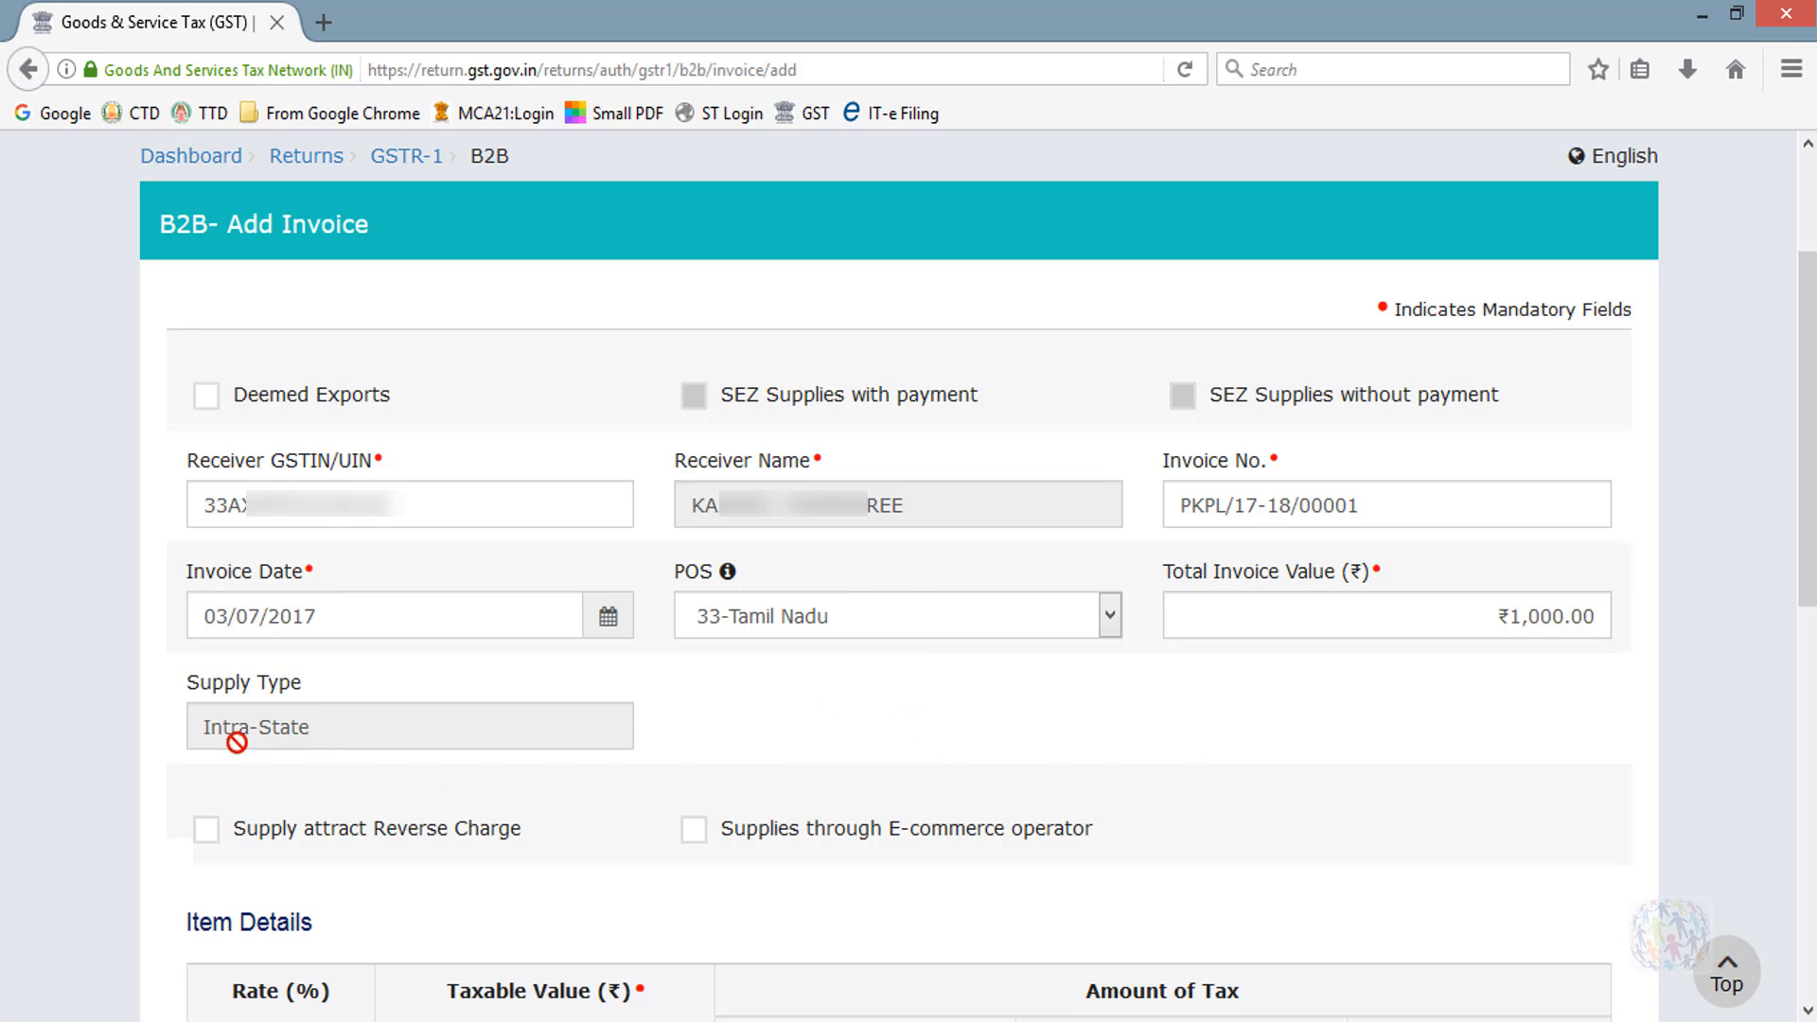
Enter a taxable value of ₹1,000 at the 12% rate in the item details and save the invoice.
scroll(833, 615, "down", 5)
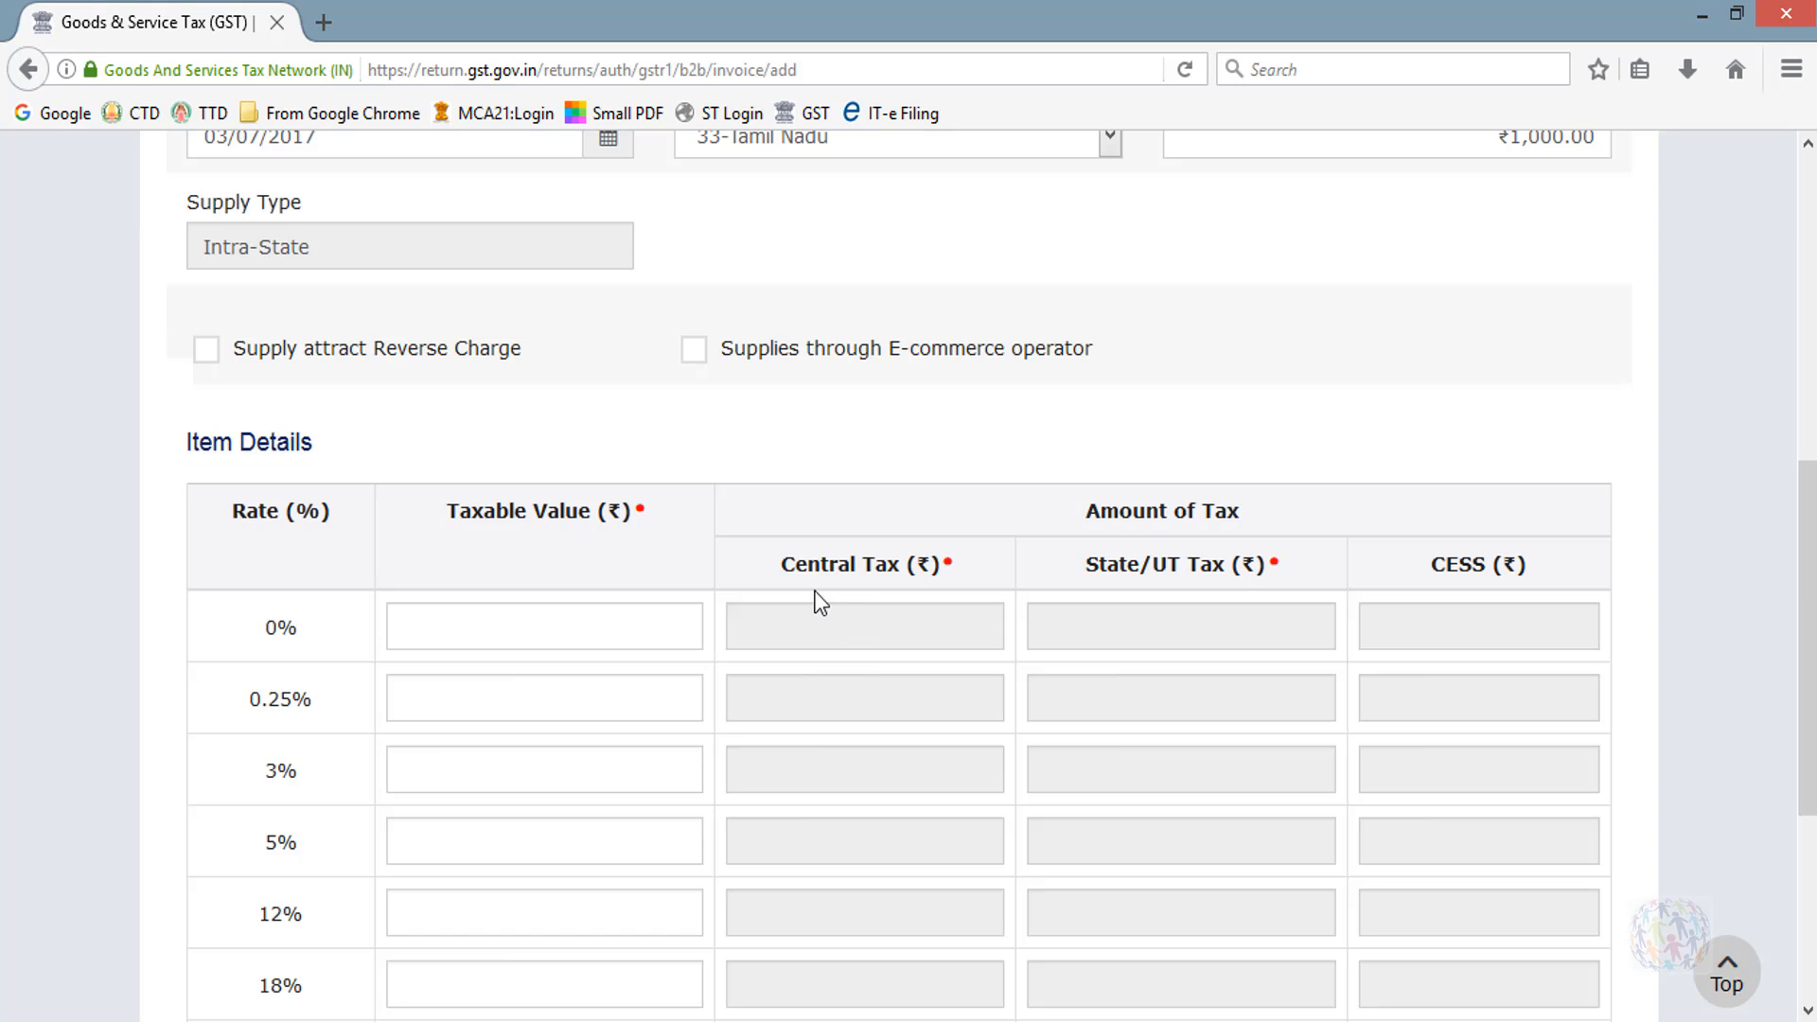
left_click_drag(784, 571, 897, 568)
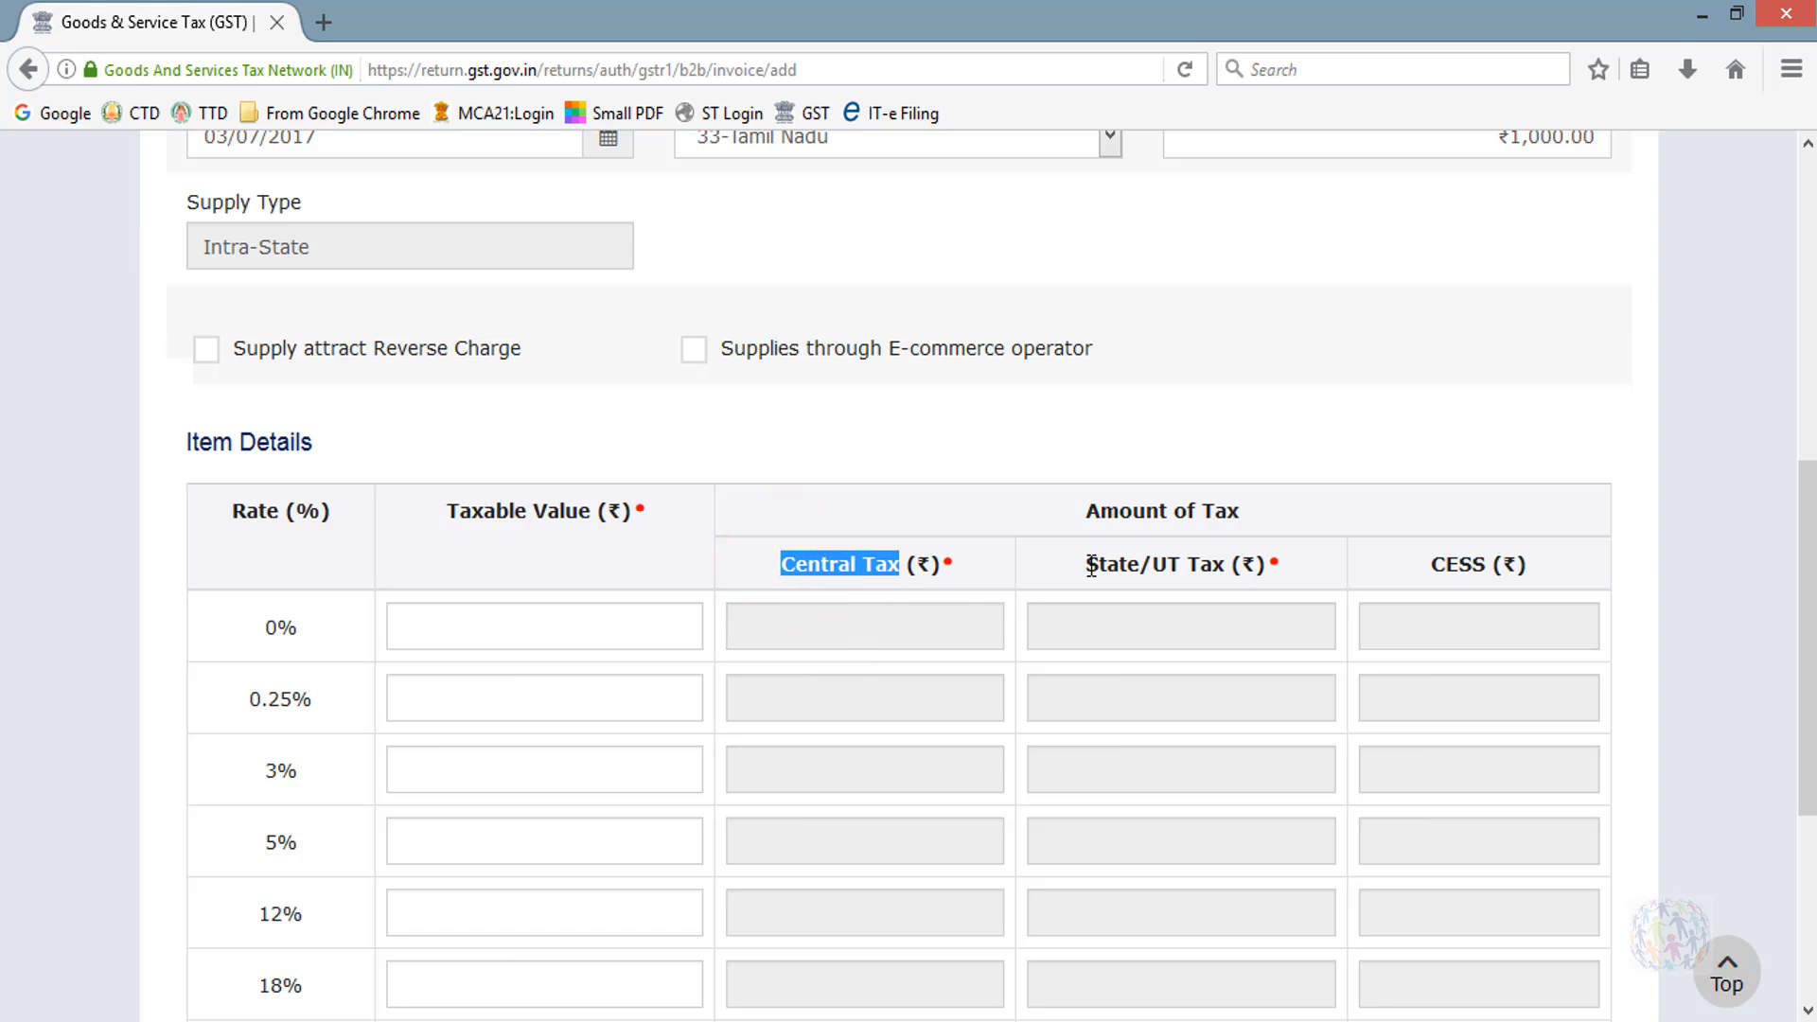
left_click_drag(1088, 565, 1235, 571)
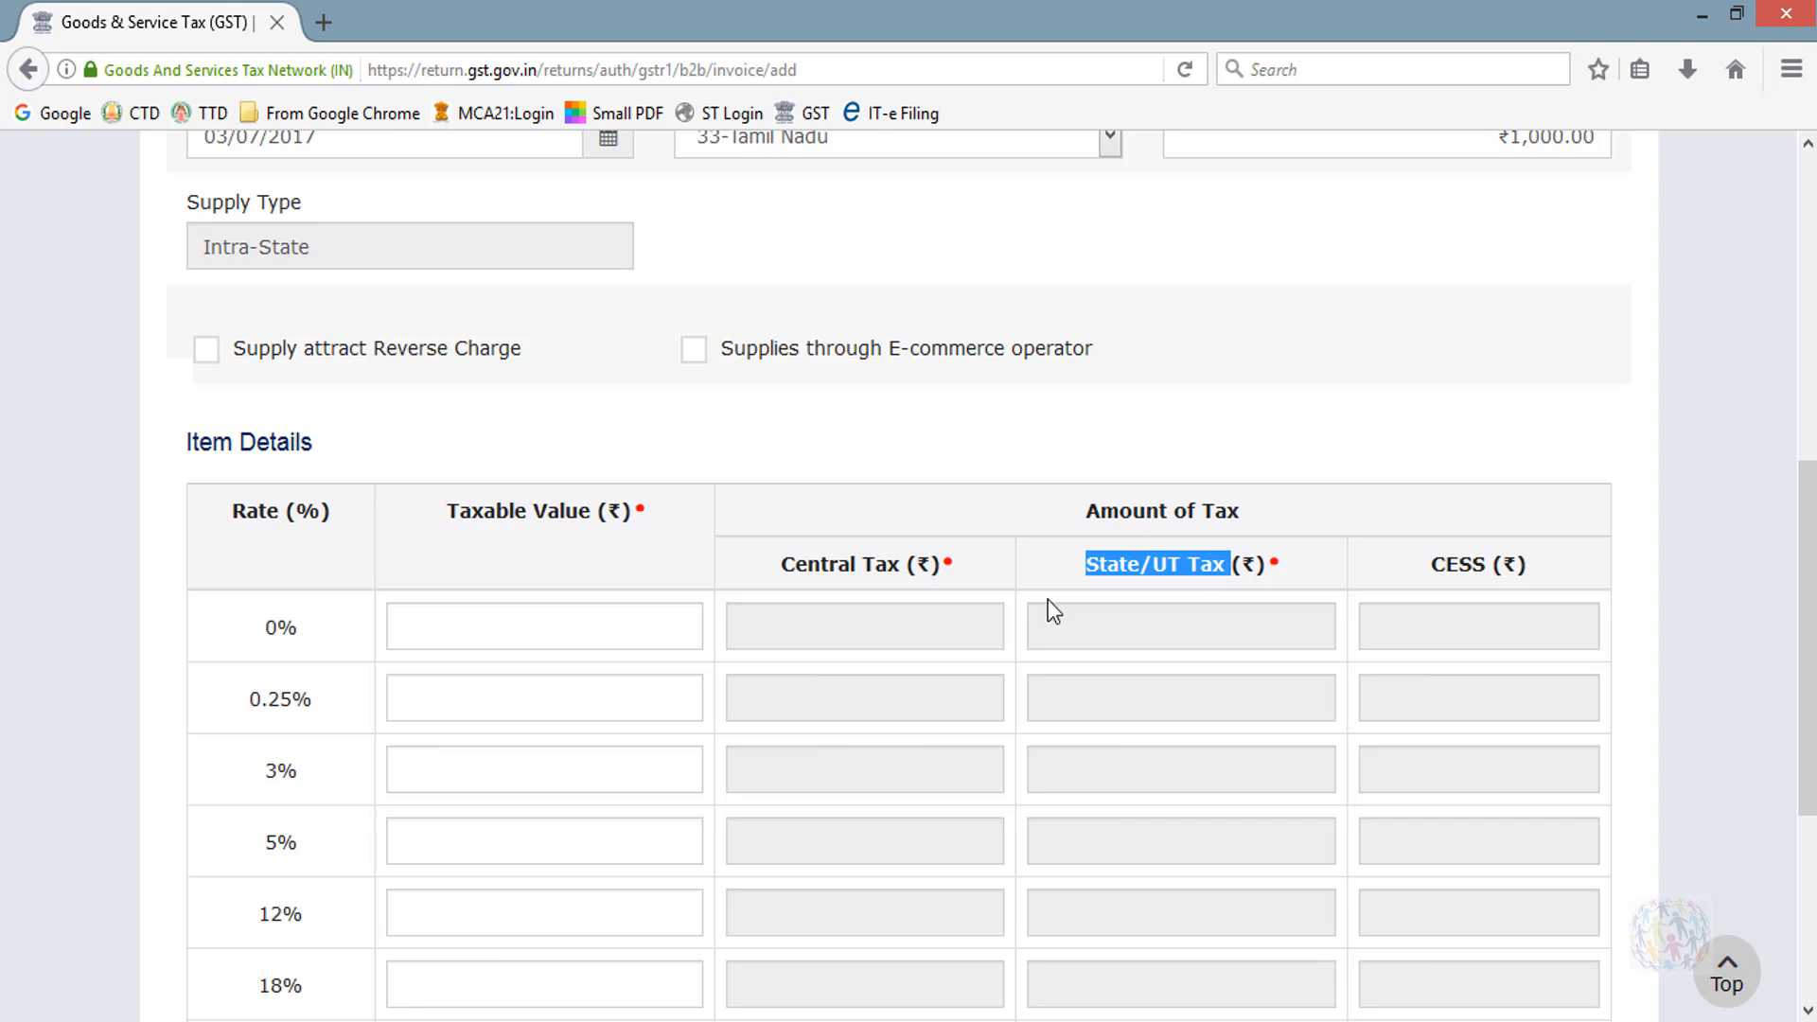
left_click(443, 910)
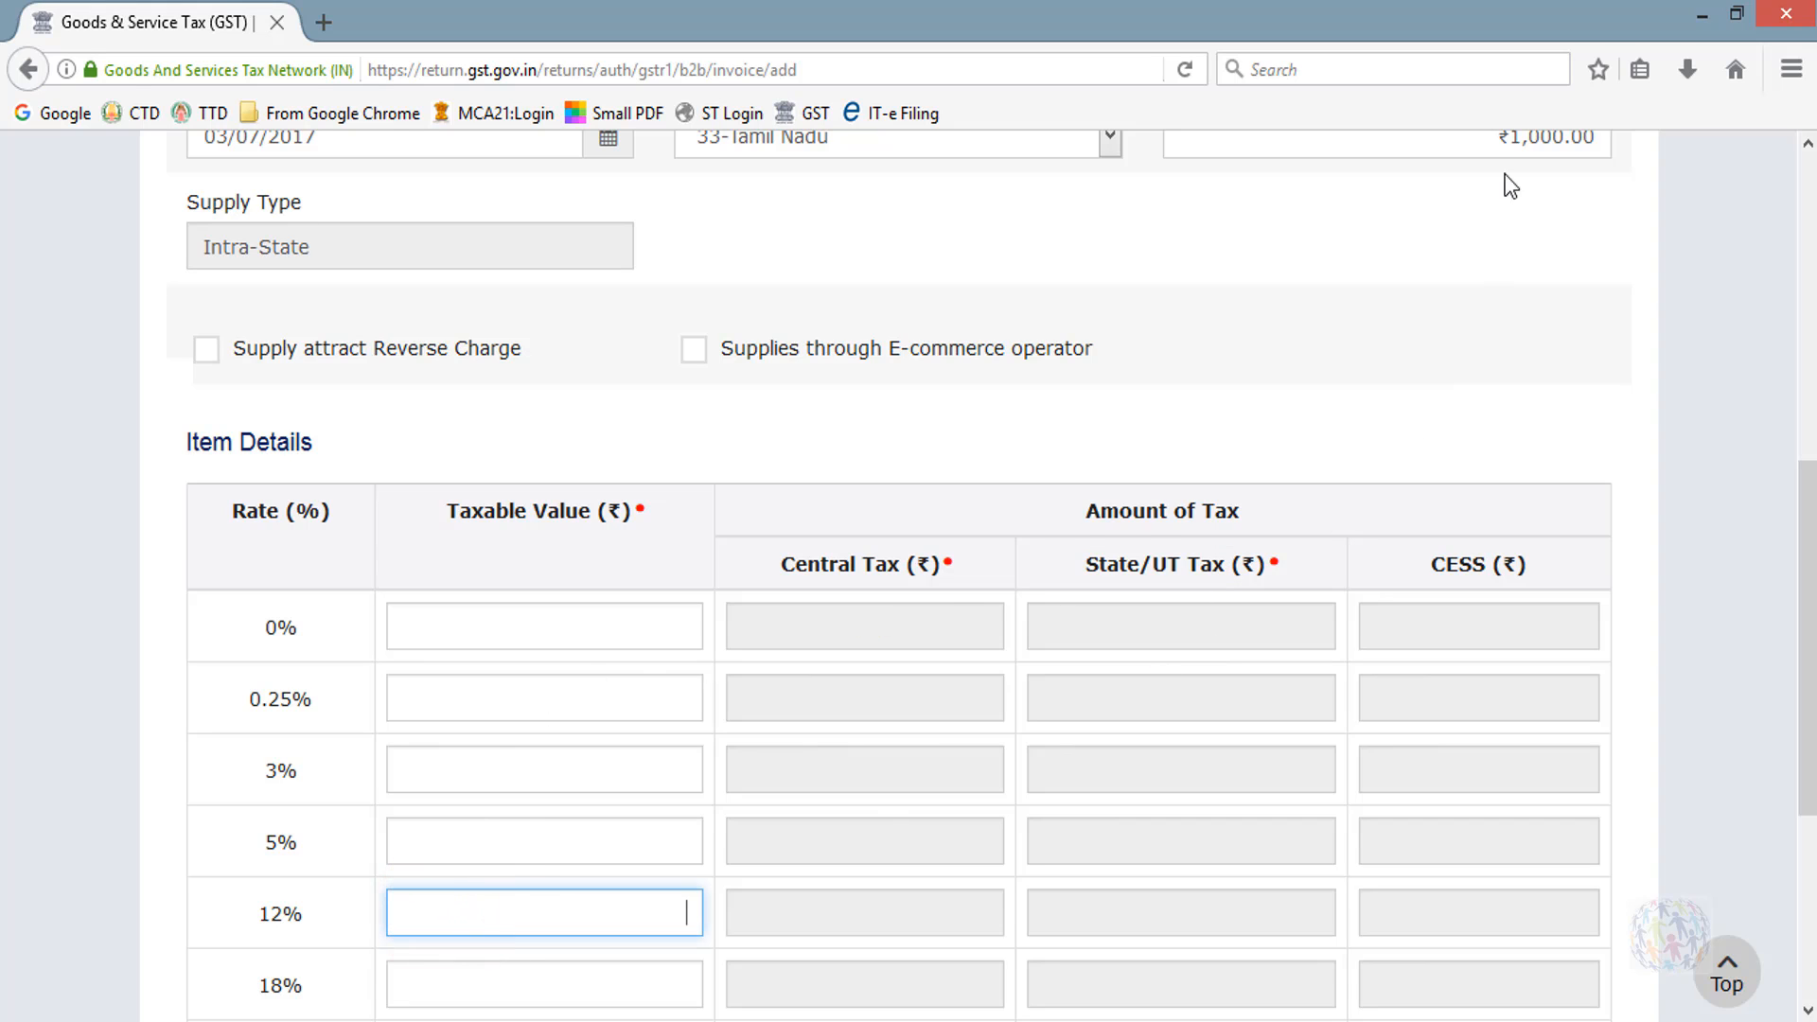
left_click(1505, 137)
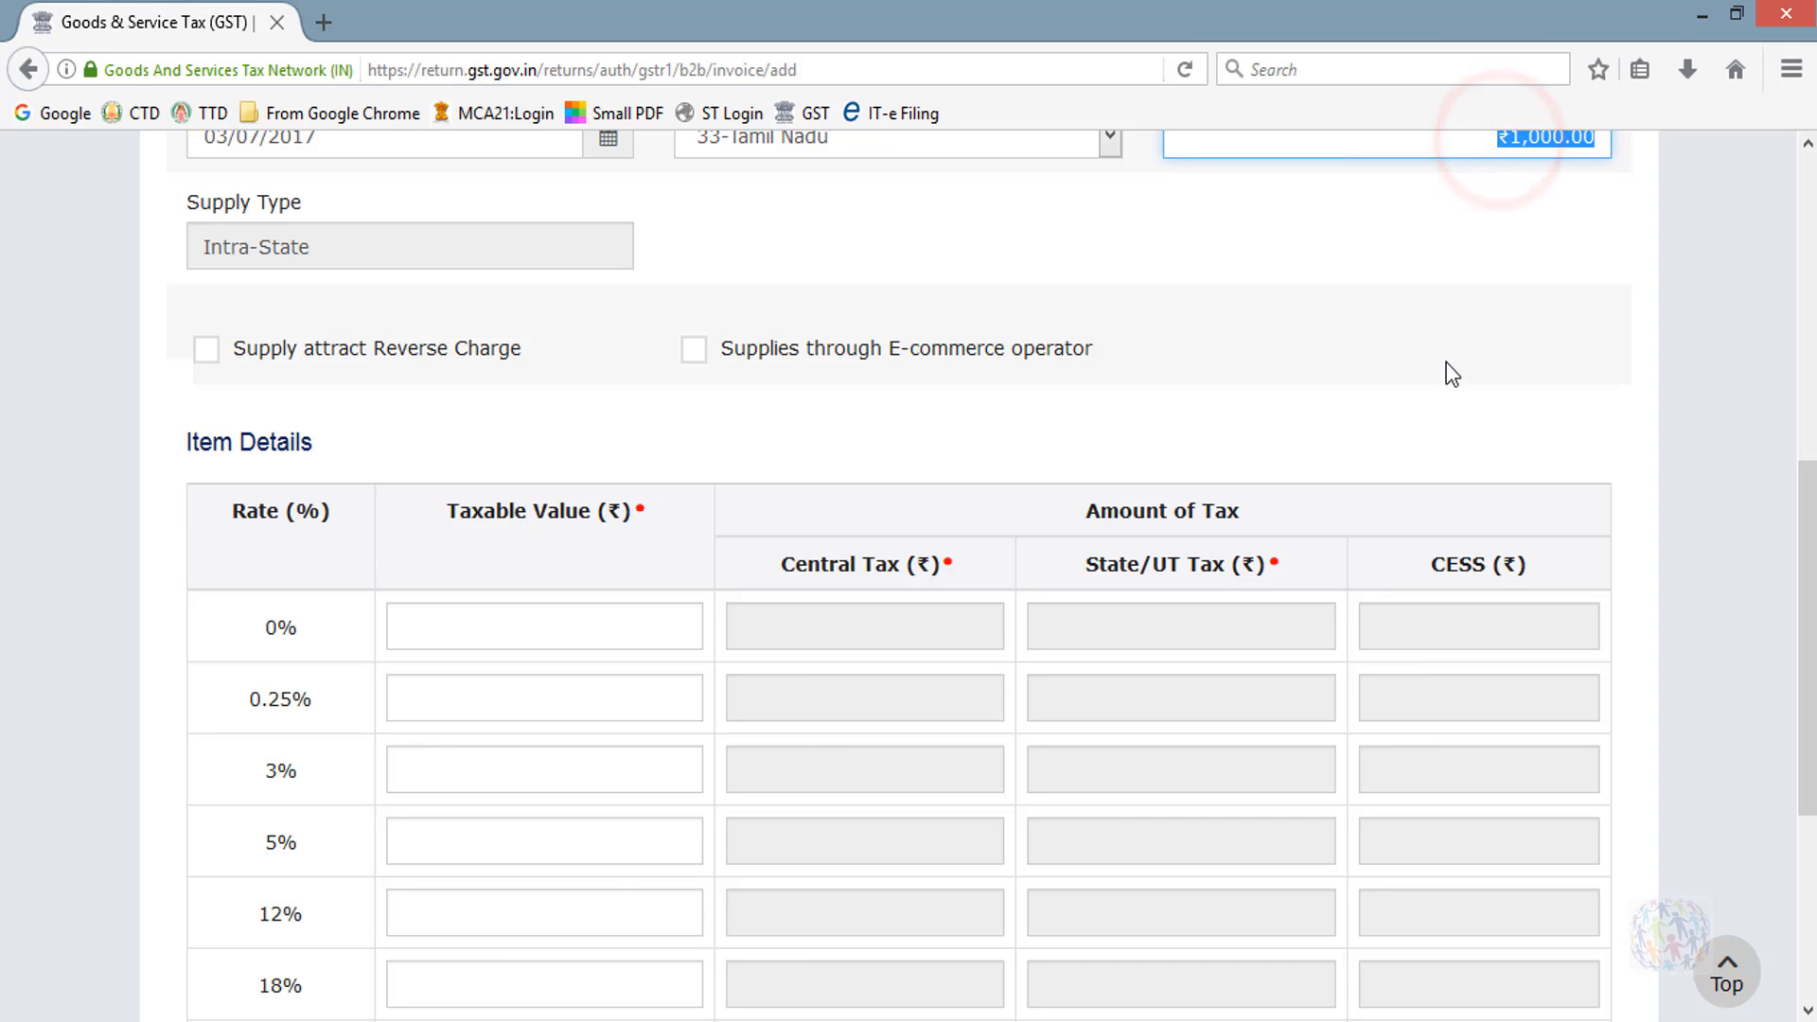
left_click(515, 908)
type("1000")
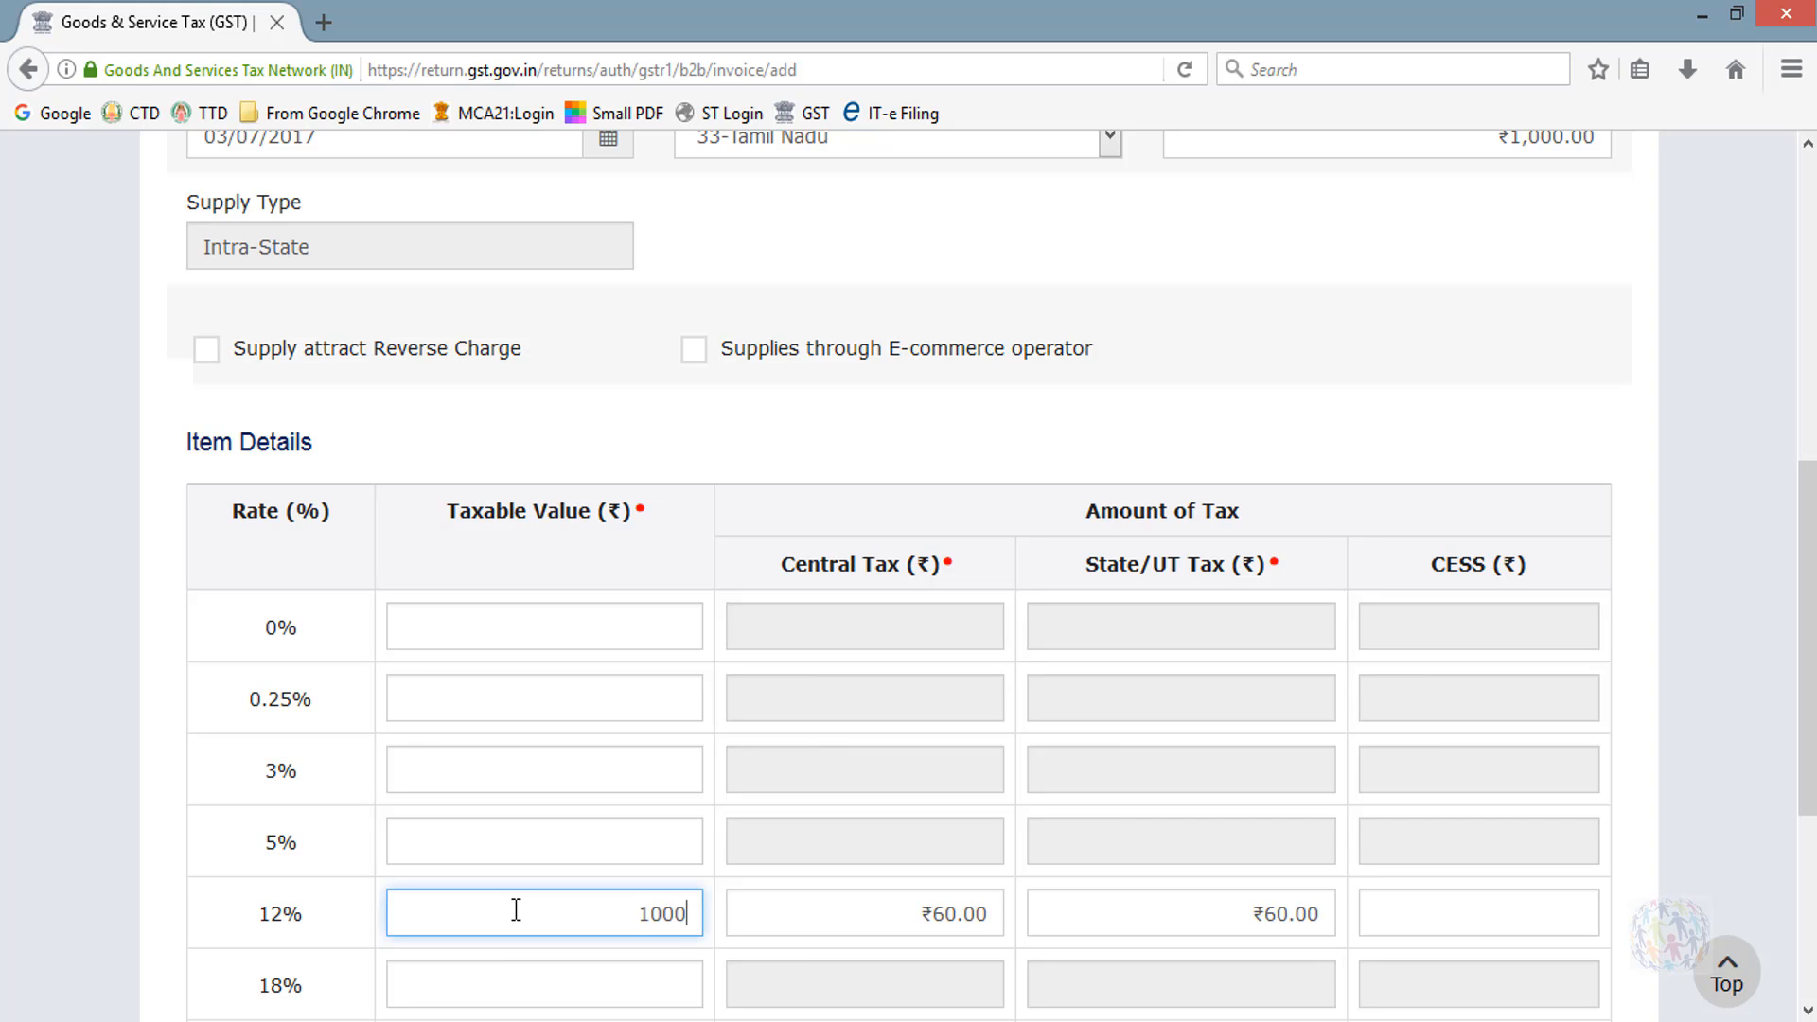
key("Tab")
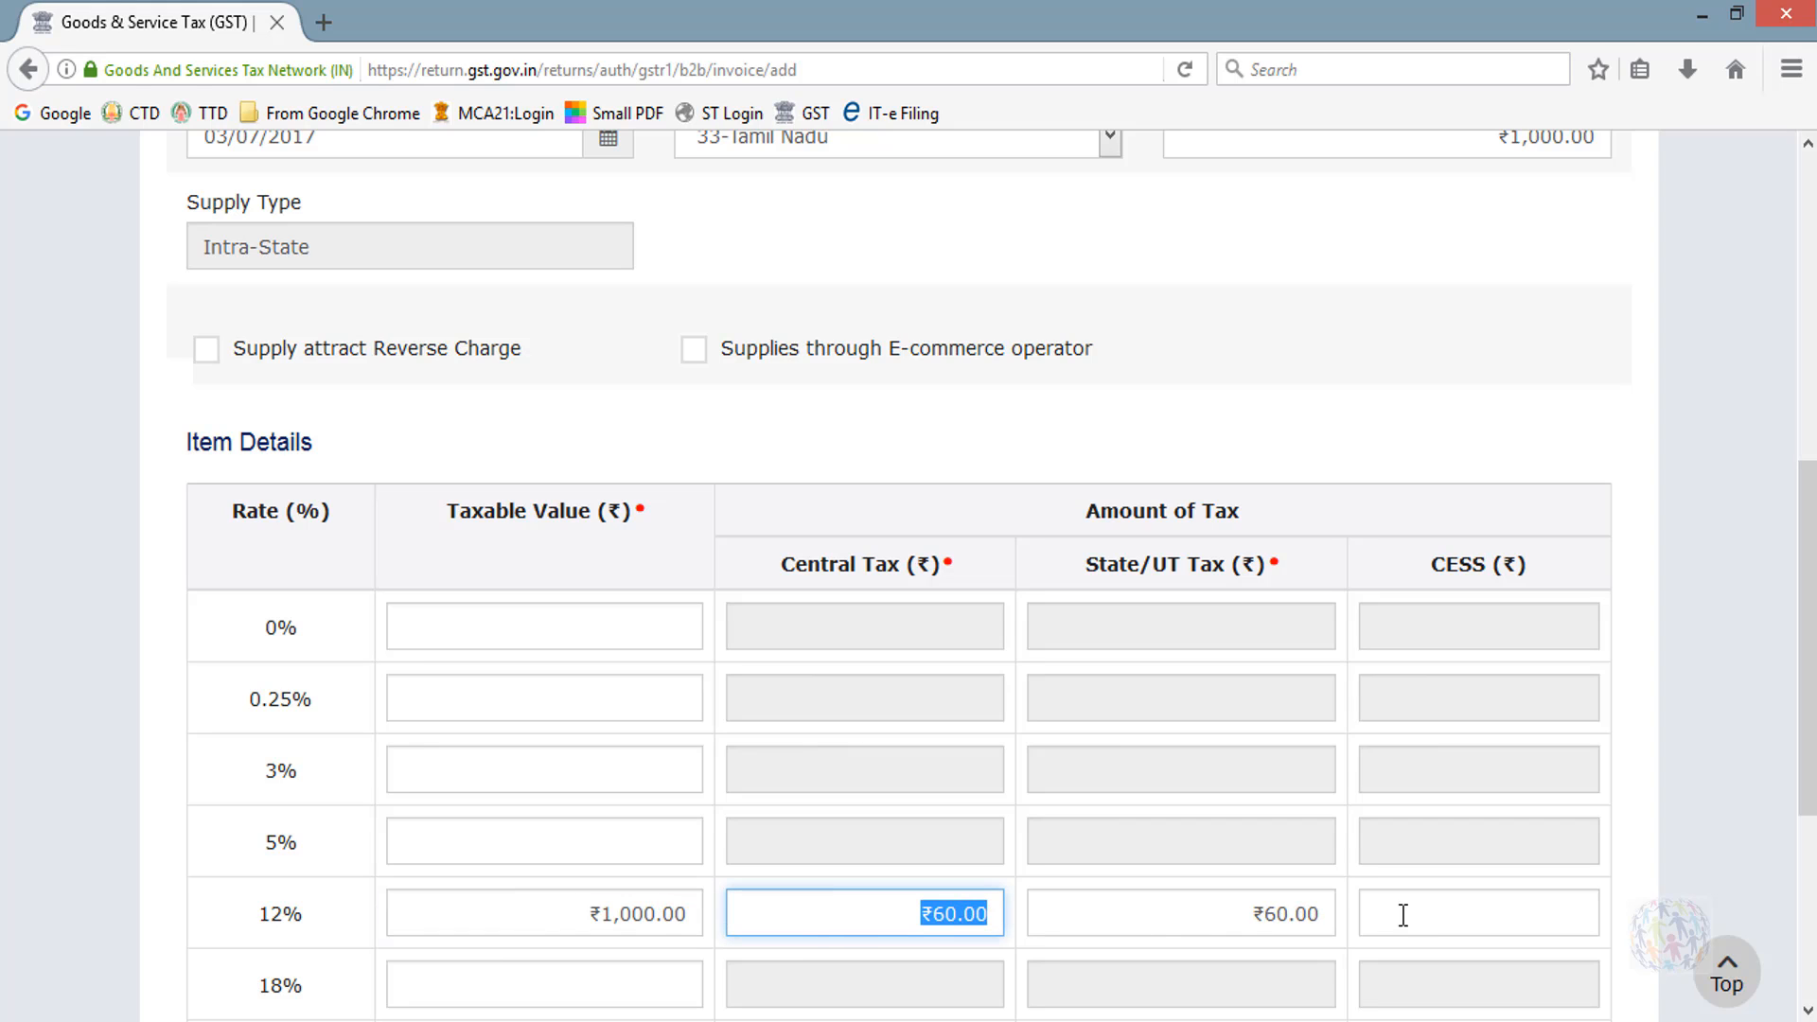
scroll(1629, 873, "down", 4)
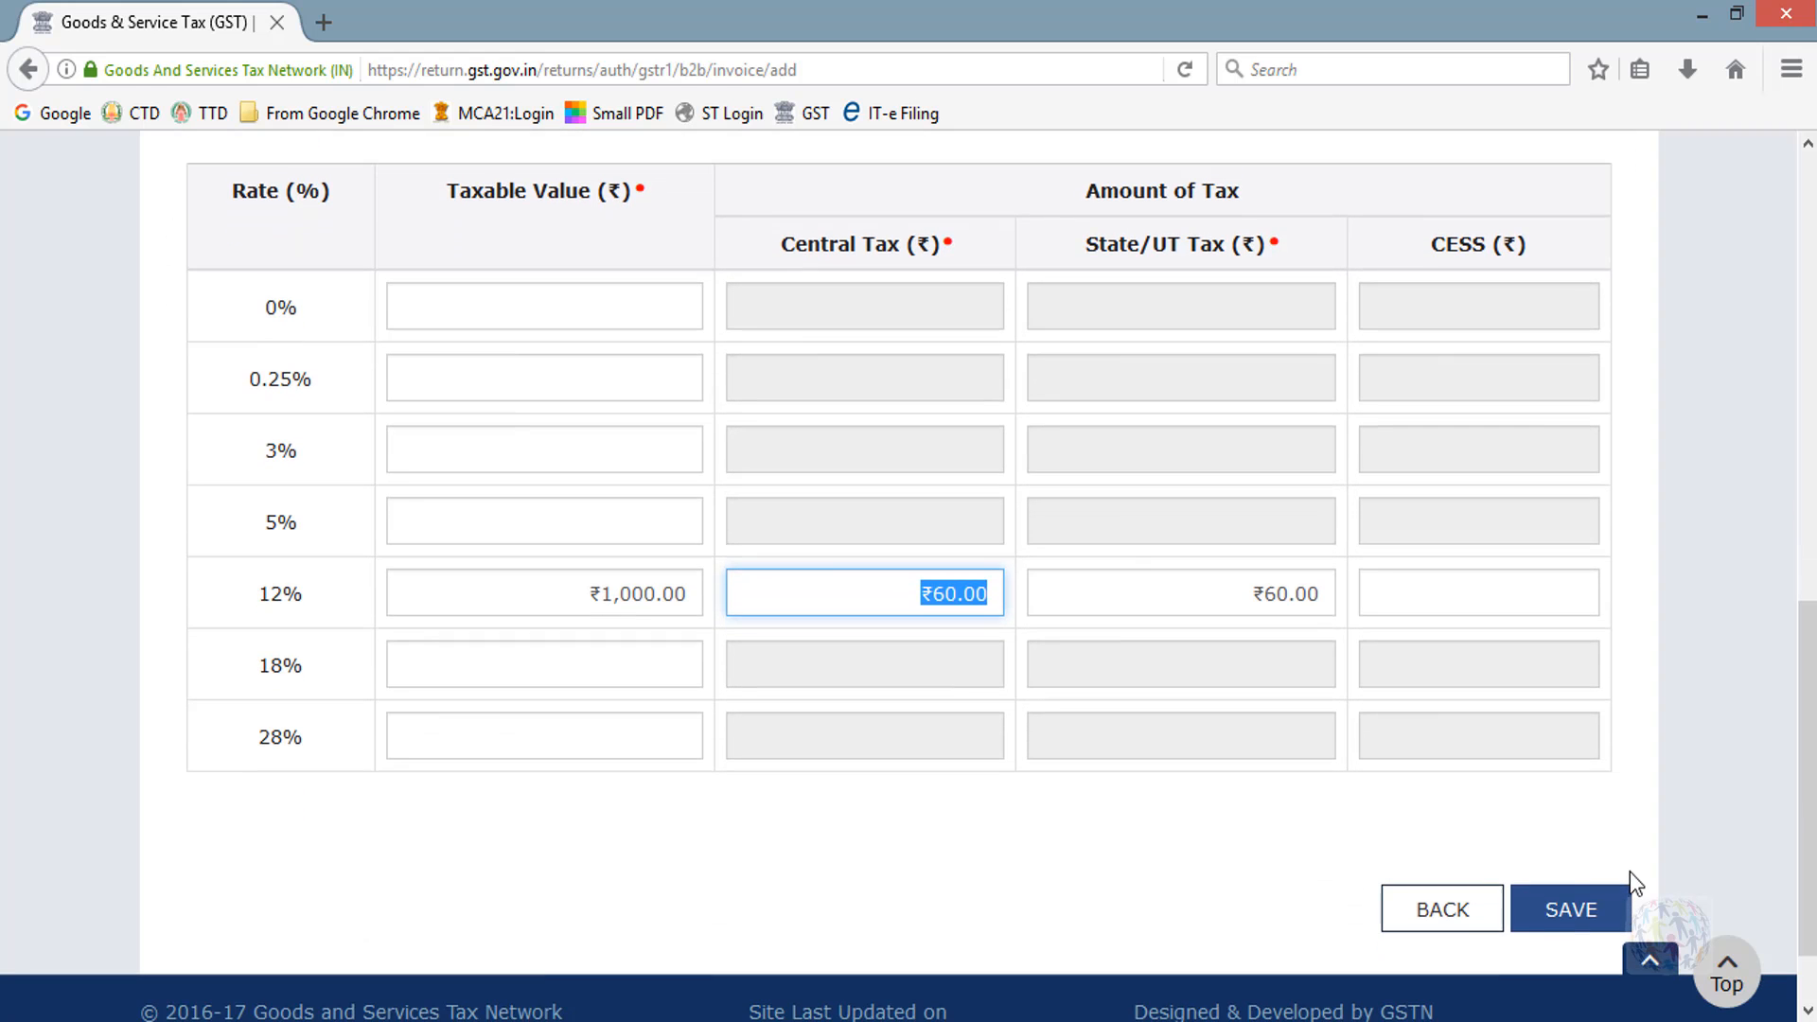
left_click(1560, 916)
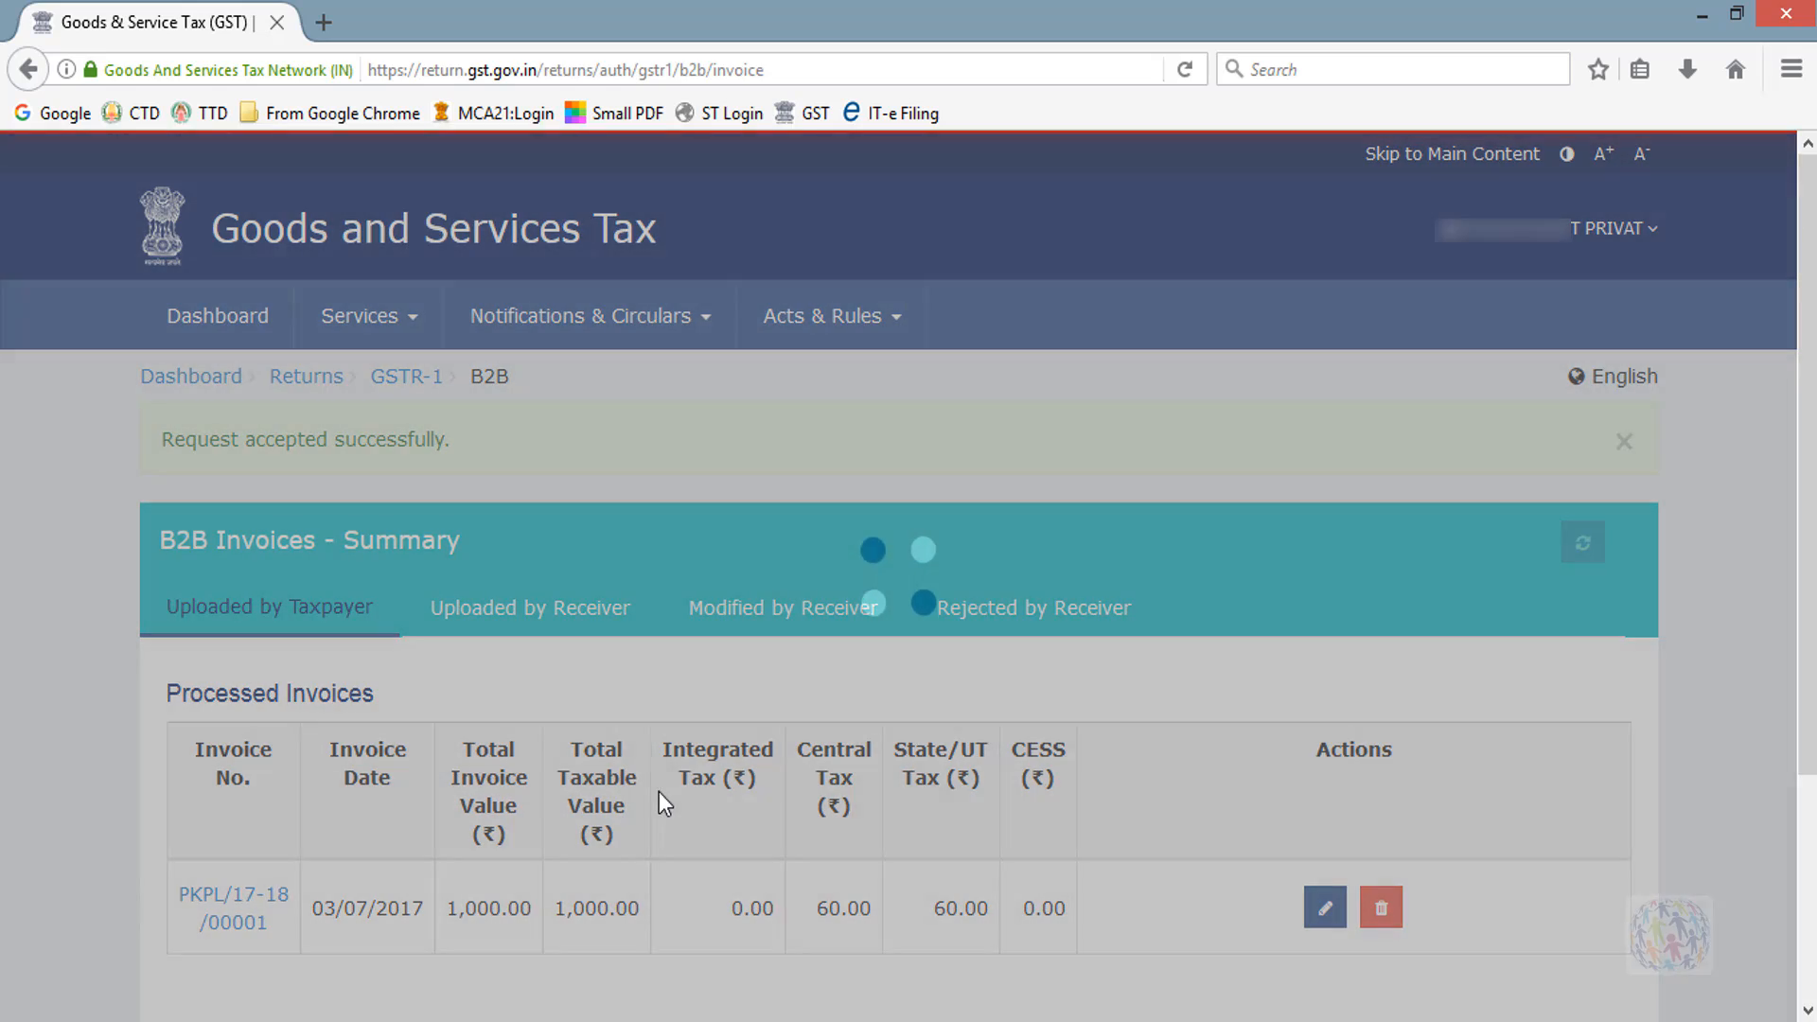
Examine the saved invoice in the processed invoices summary and in its edit form, leaving it without making changes.
scroll(665, 804, "down", 2)
scroll(658, 791, "down", 2)
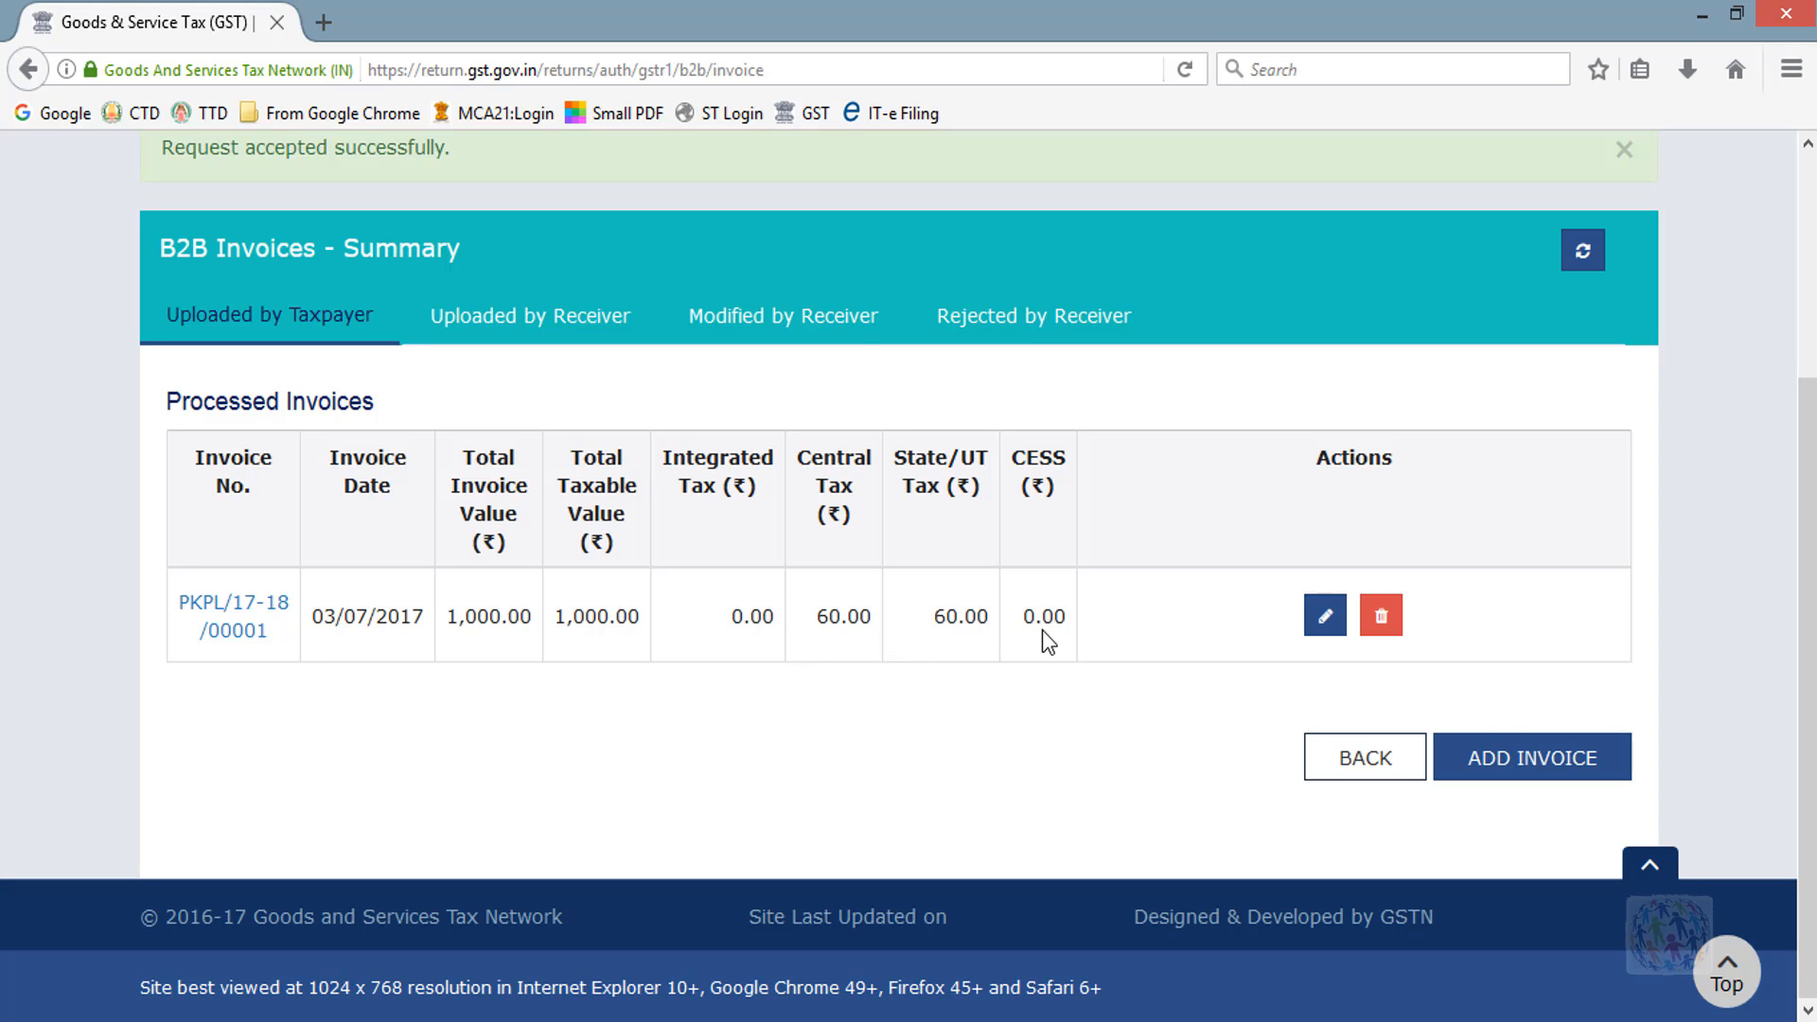
scroll(1048, 642, "up", 5)
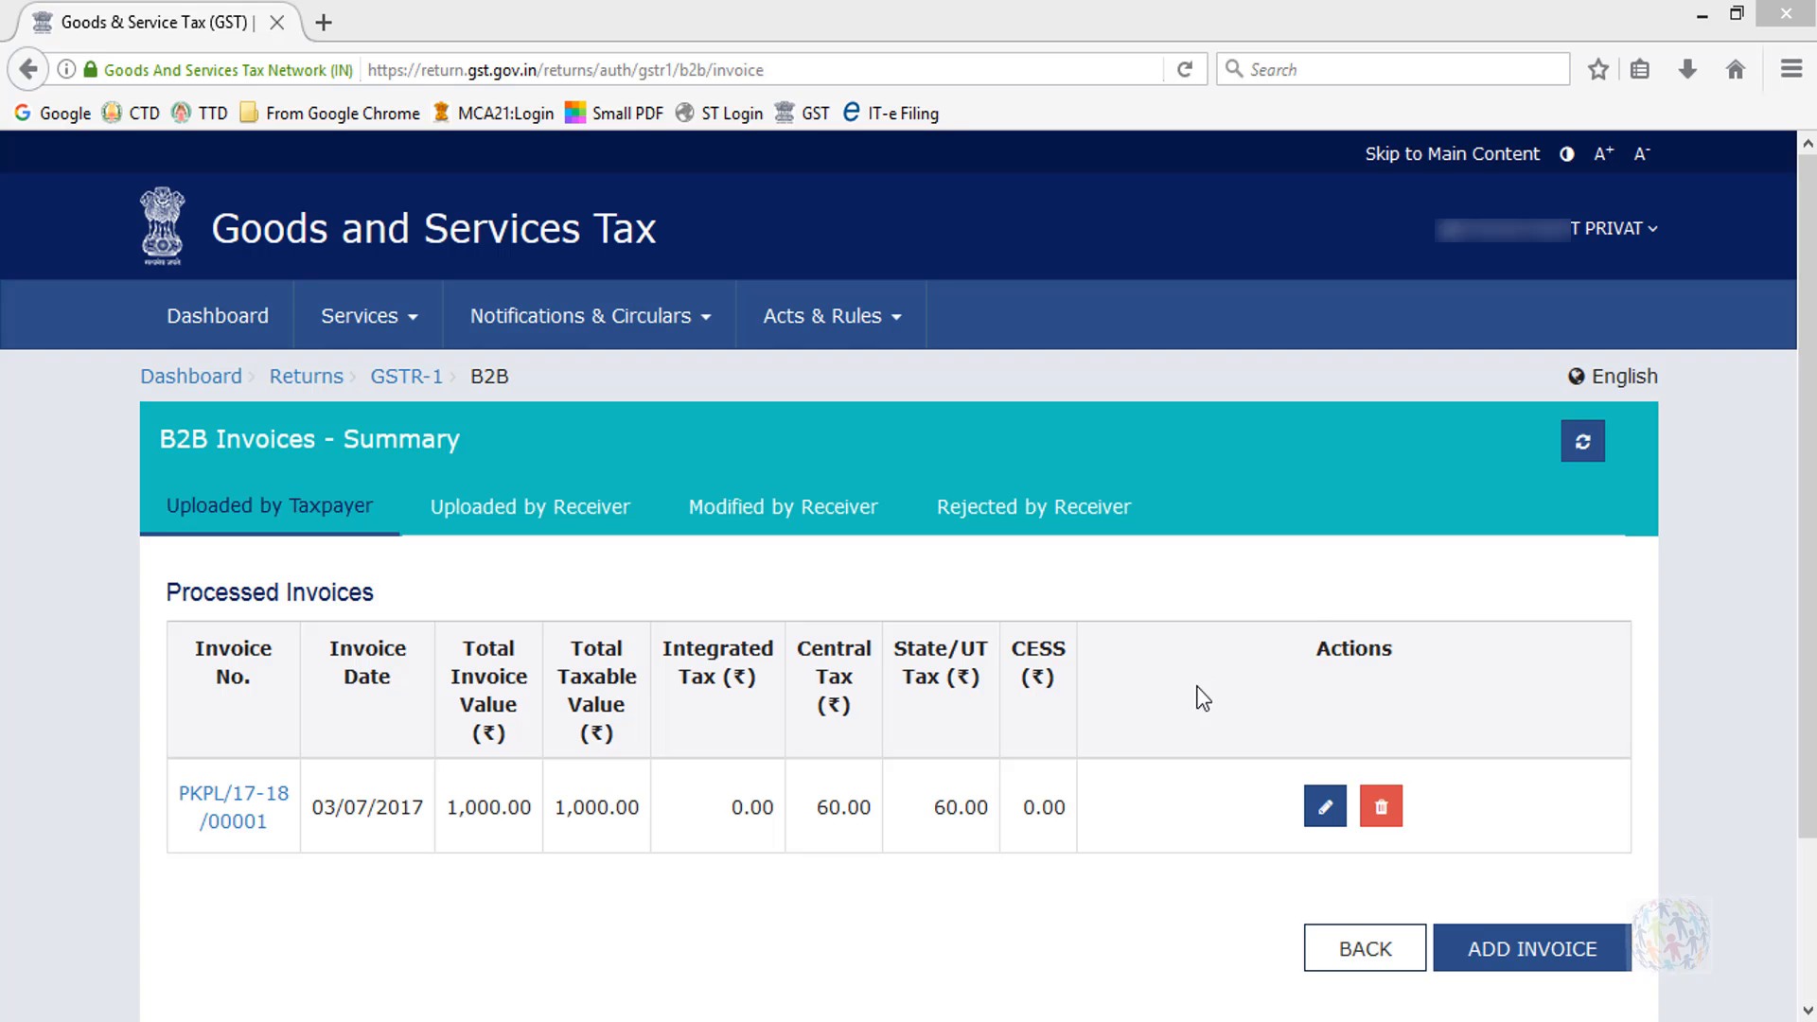
left_click(1326, 813)
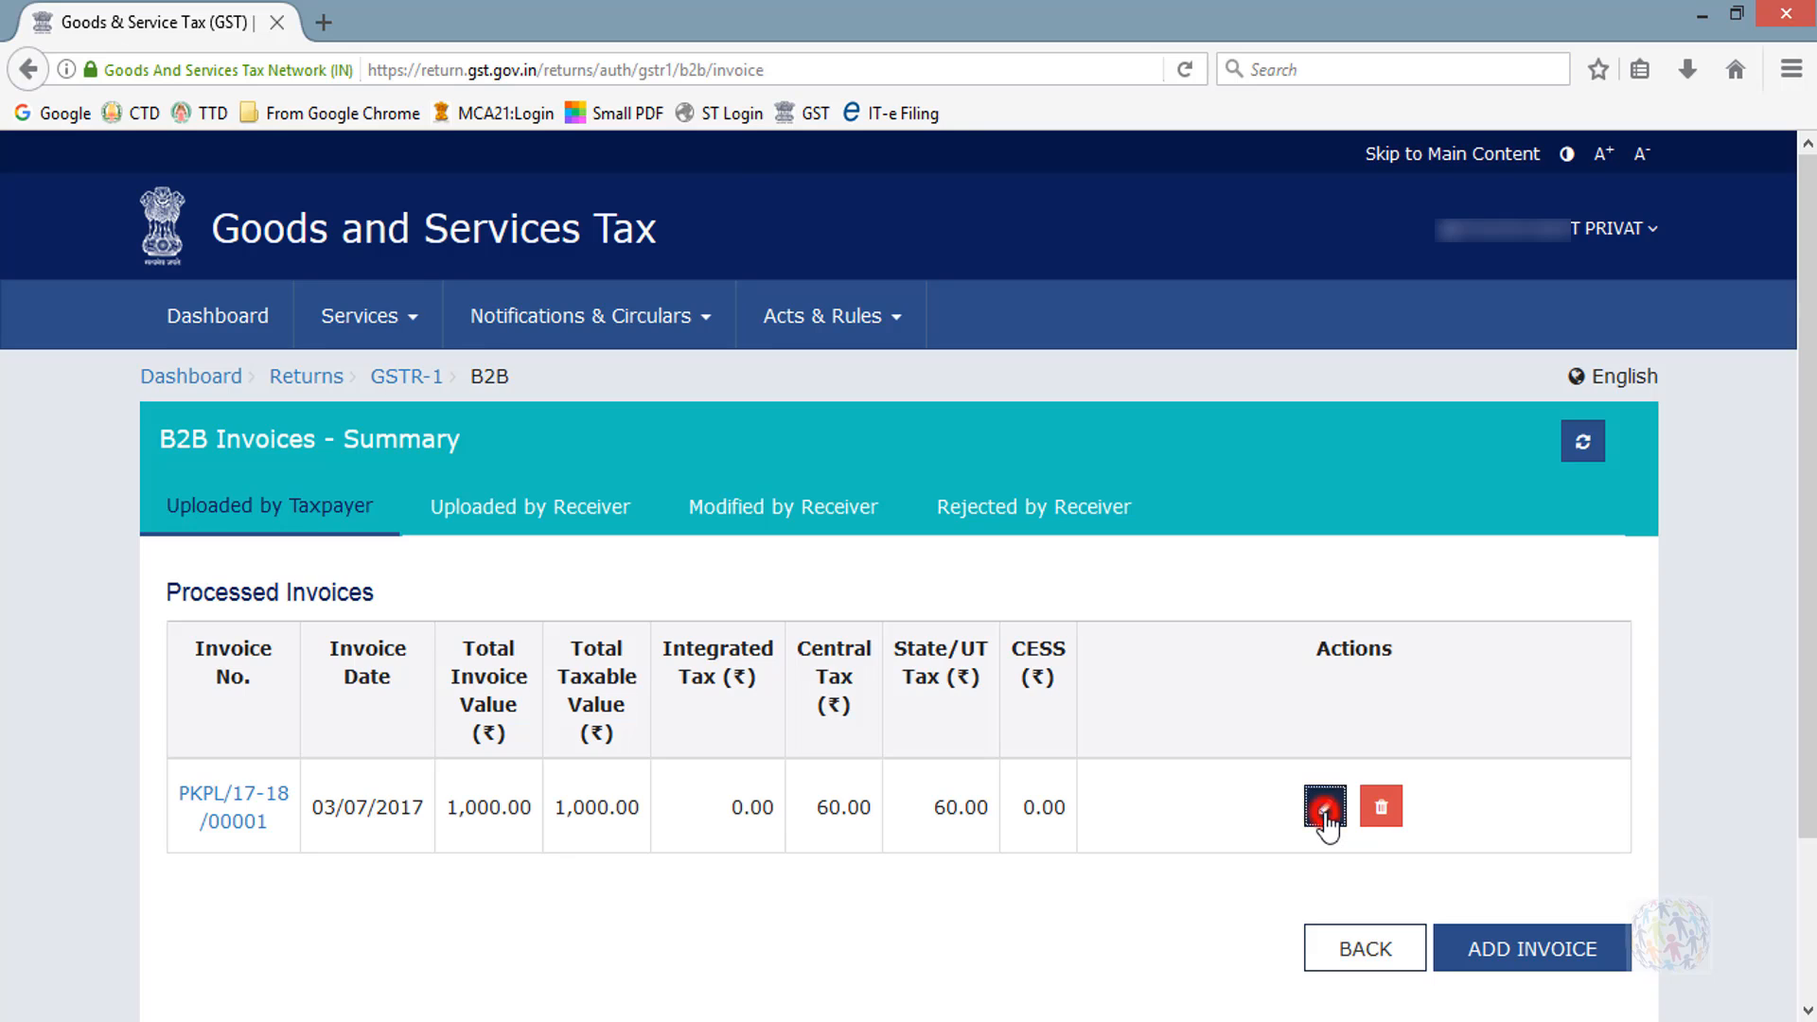
scroll(1251, 672, "down", 9)
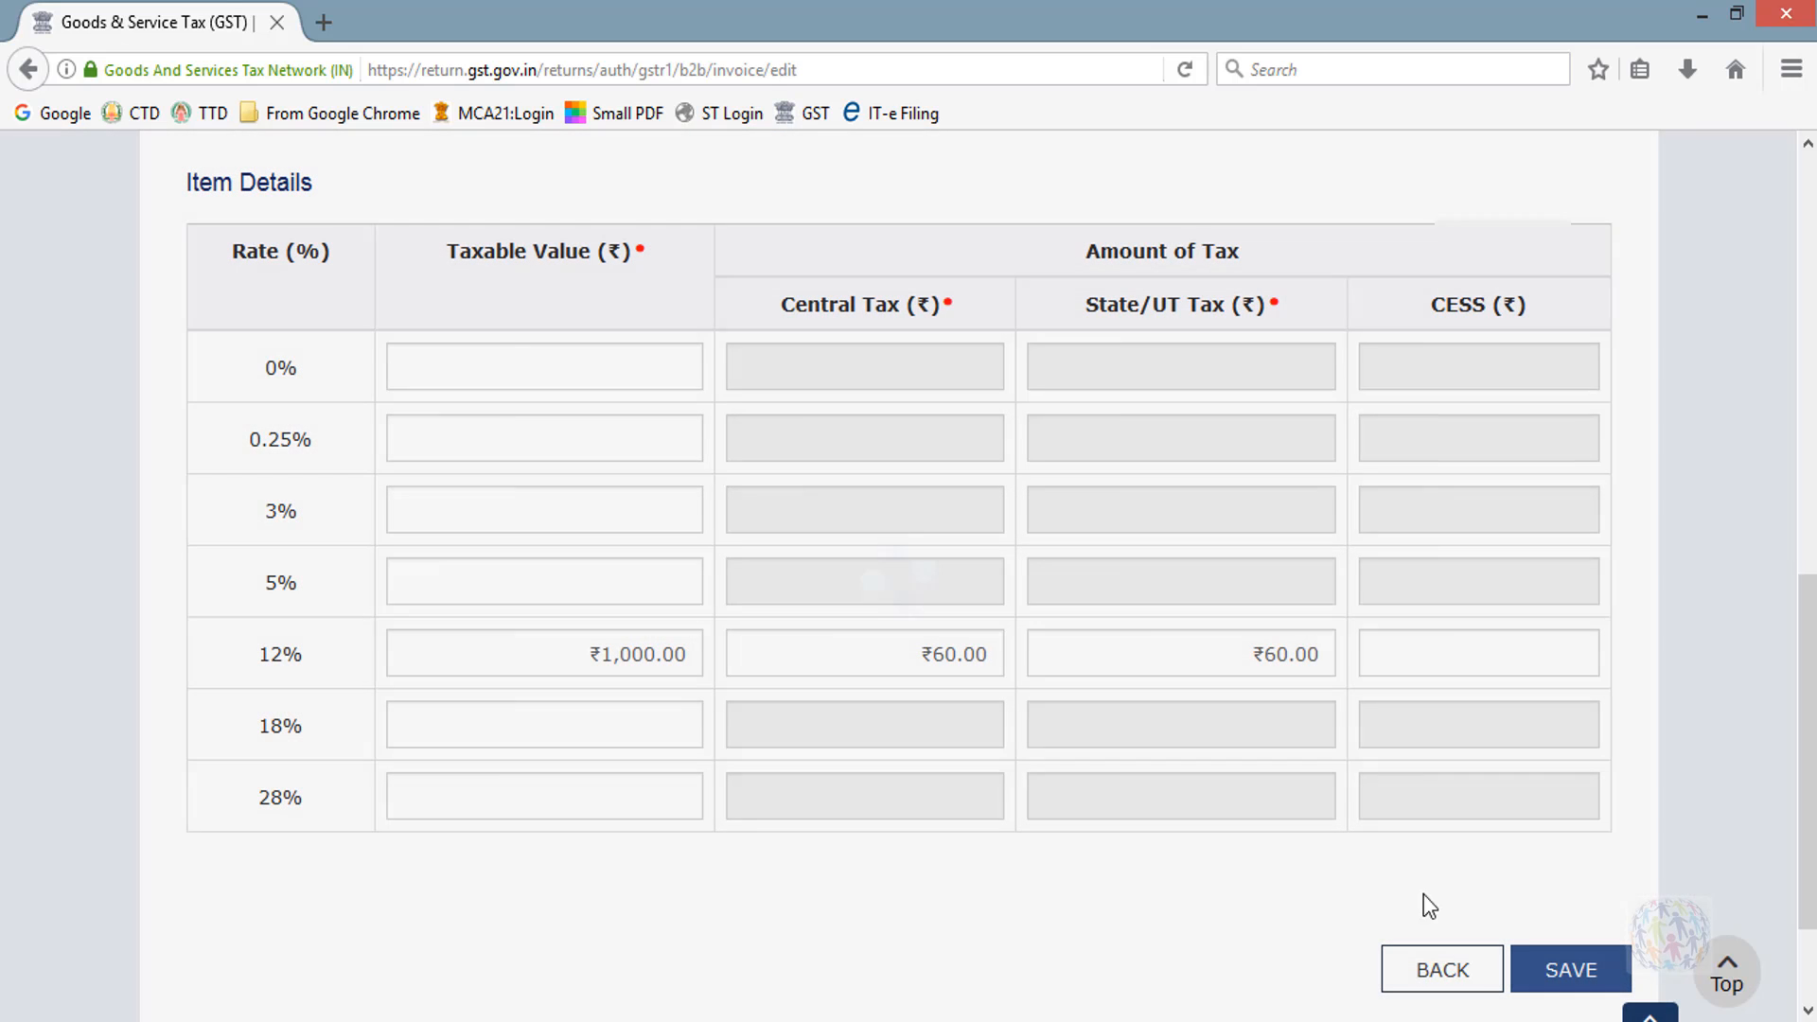
left_click(1448, 972)
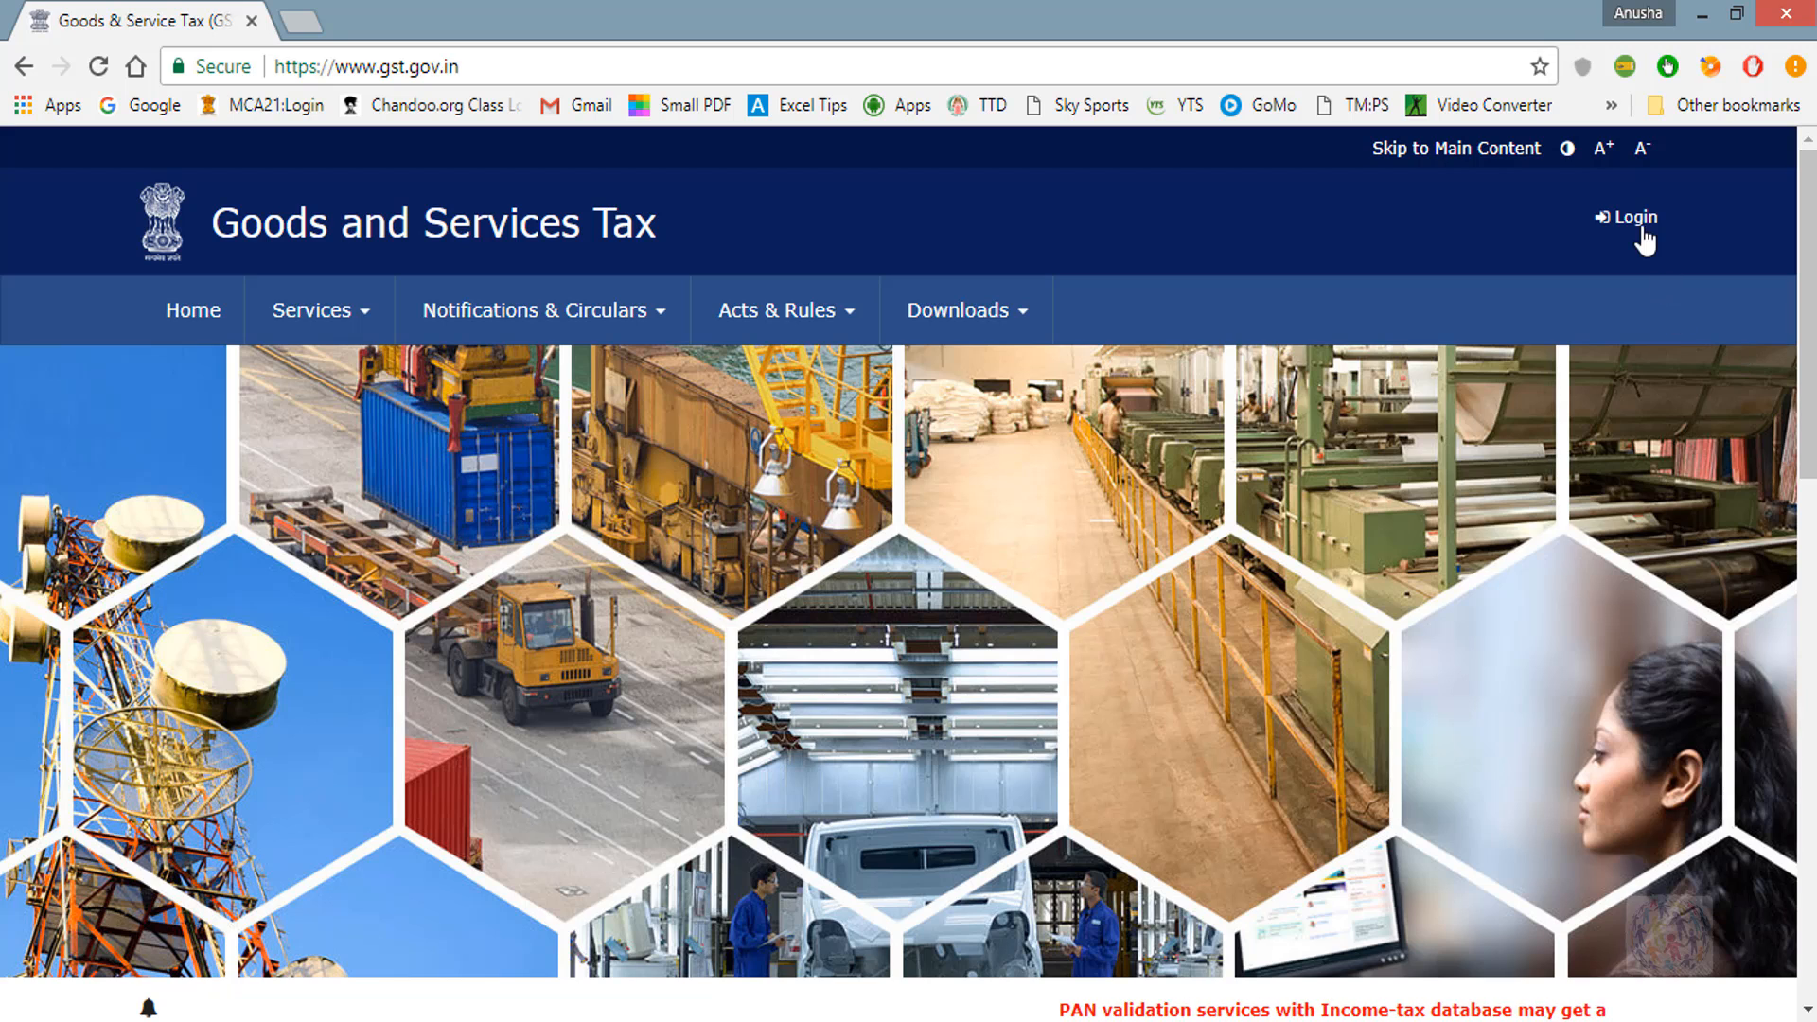
Open the GST portal's login page in Chrome and fill in the receiver's username copied from the gst number file in Notepad.
left_click(1643, 229)
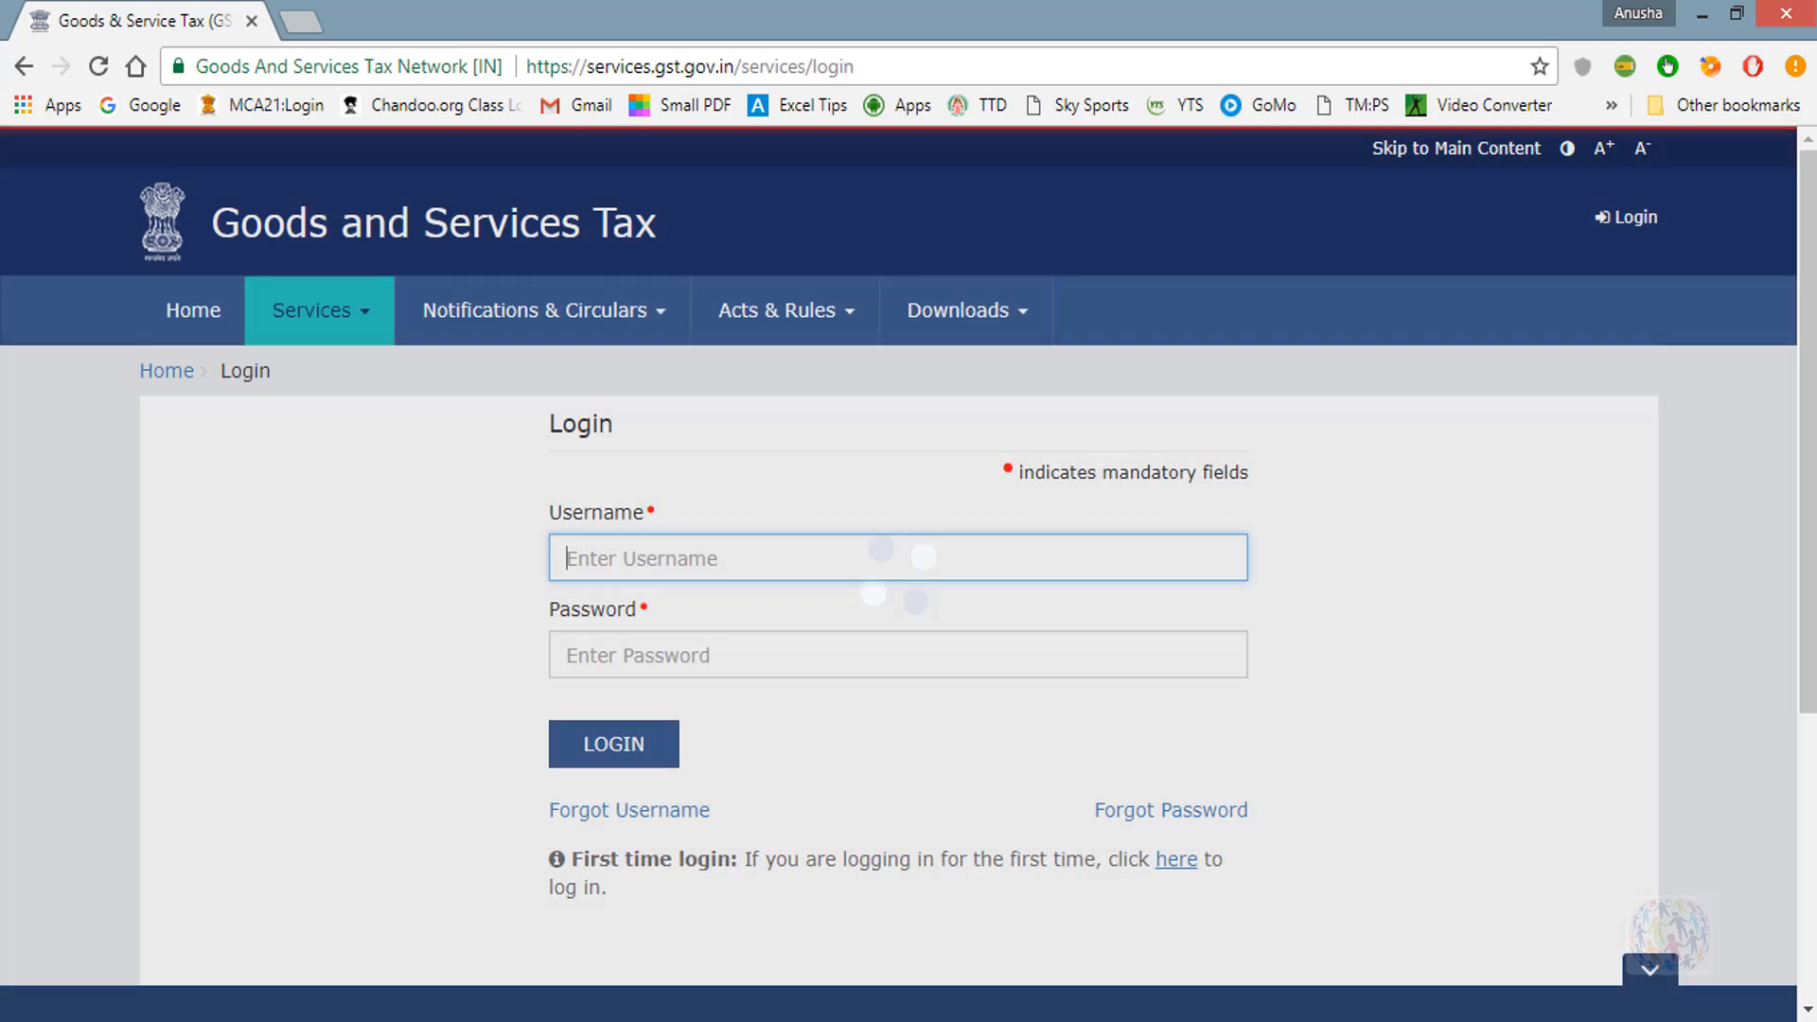
left_click(686, 1020)
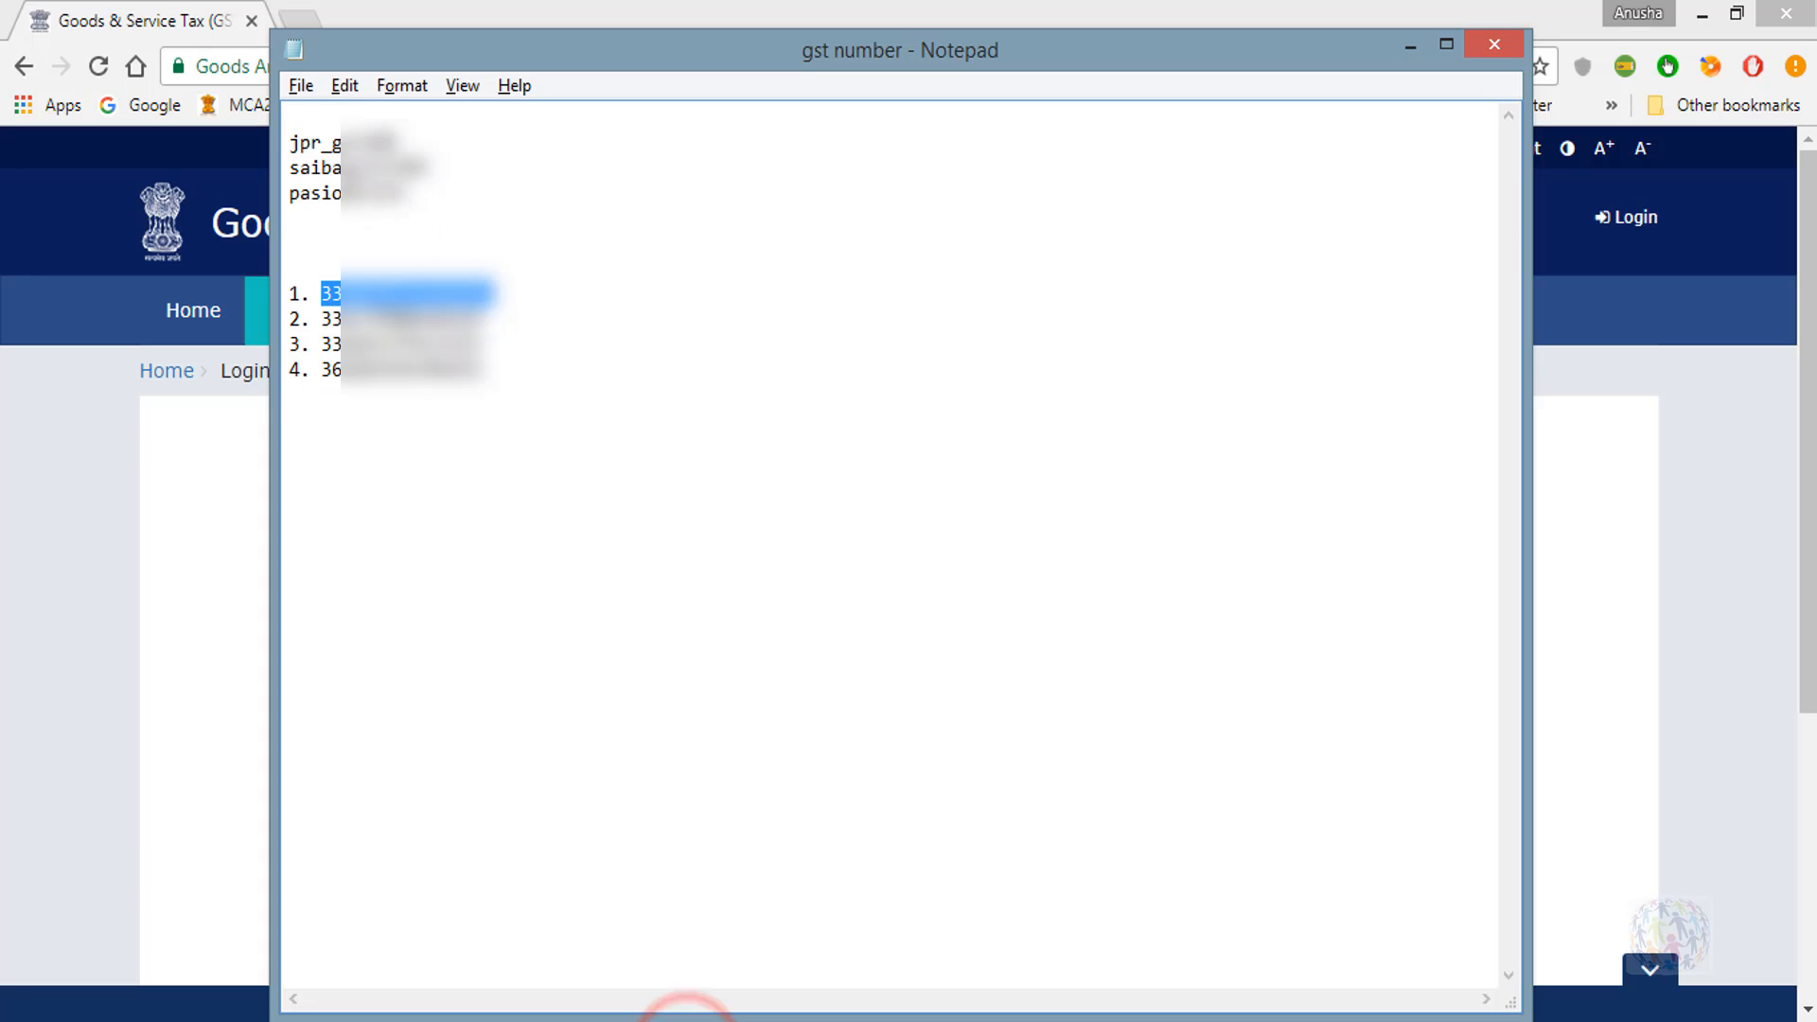
double_click(293, 142)
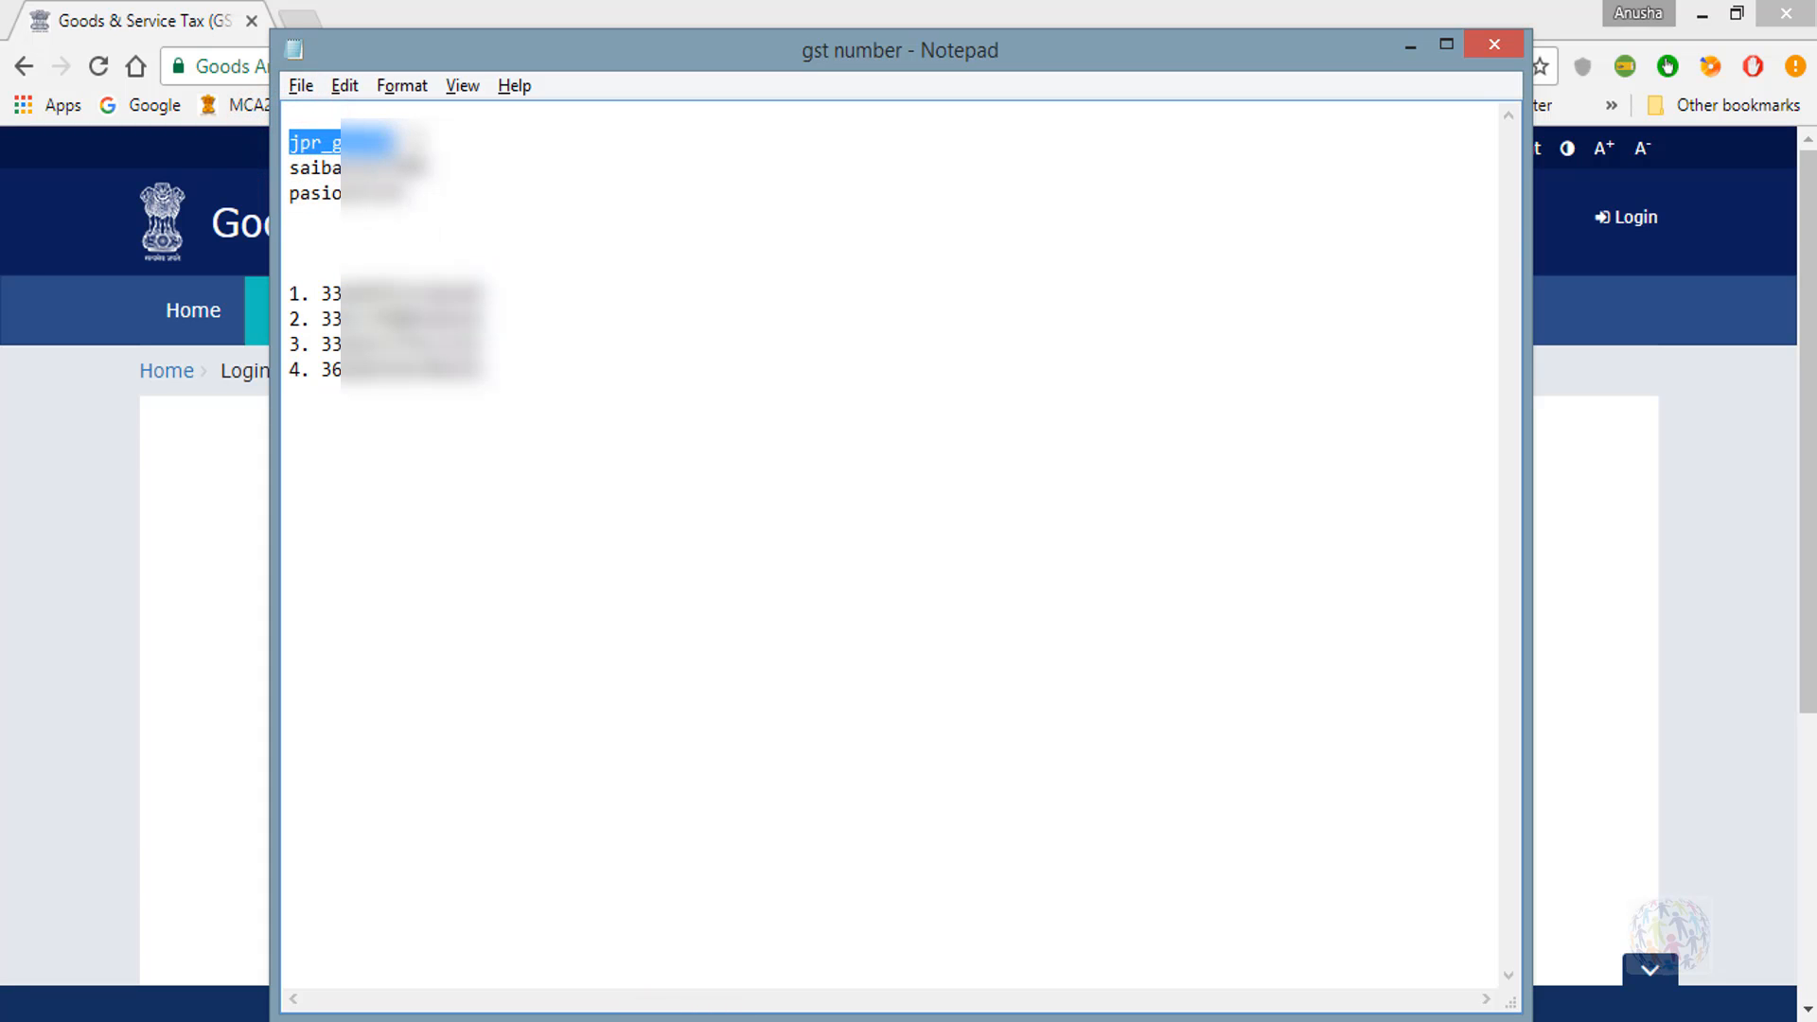
key("alt+Tab")
key("ctrl+v")
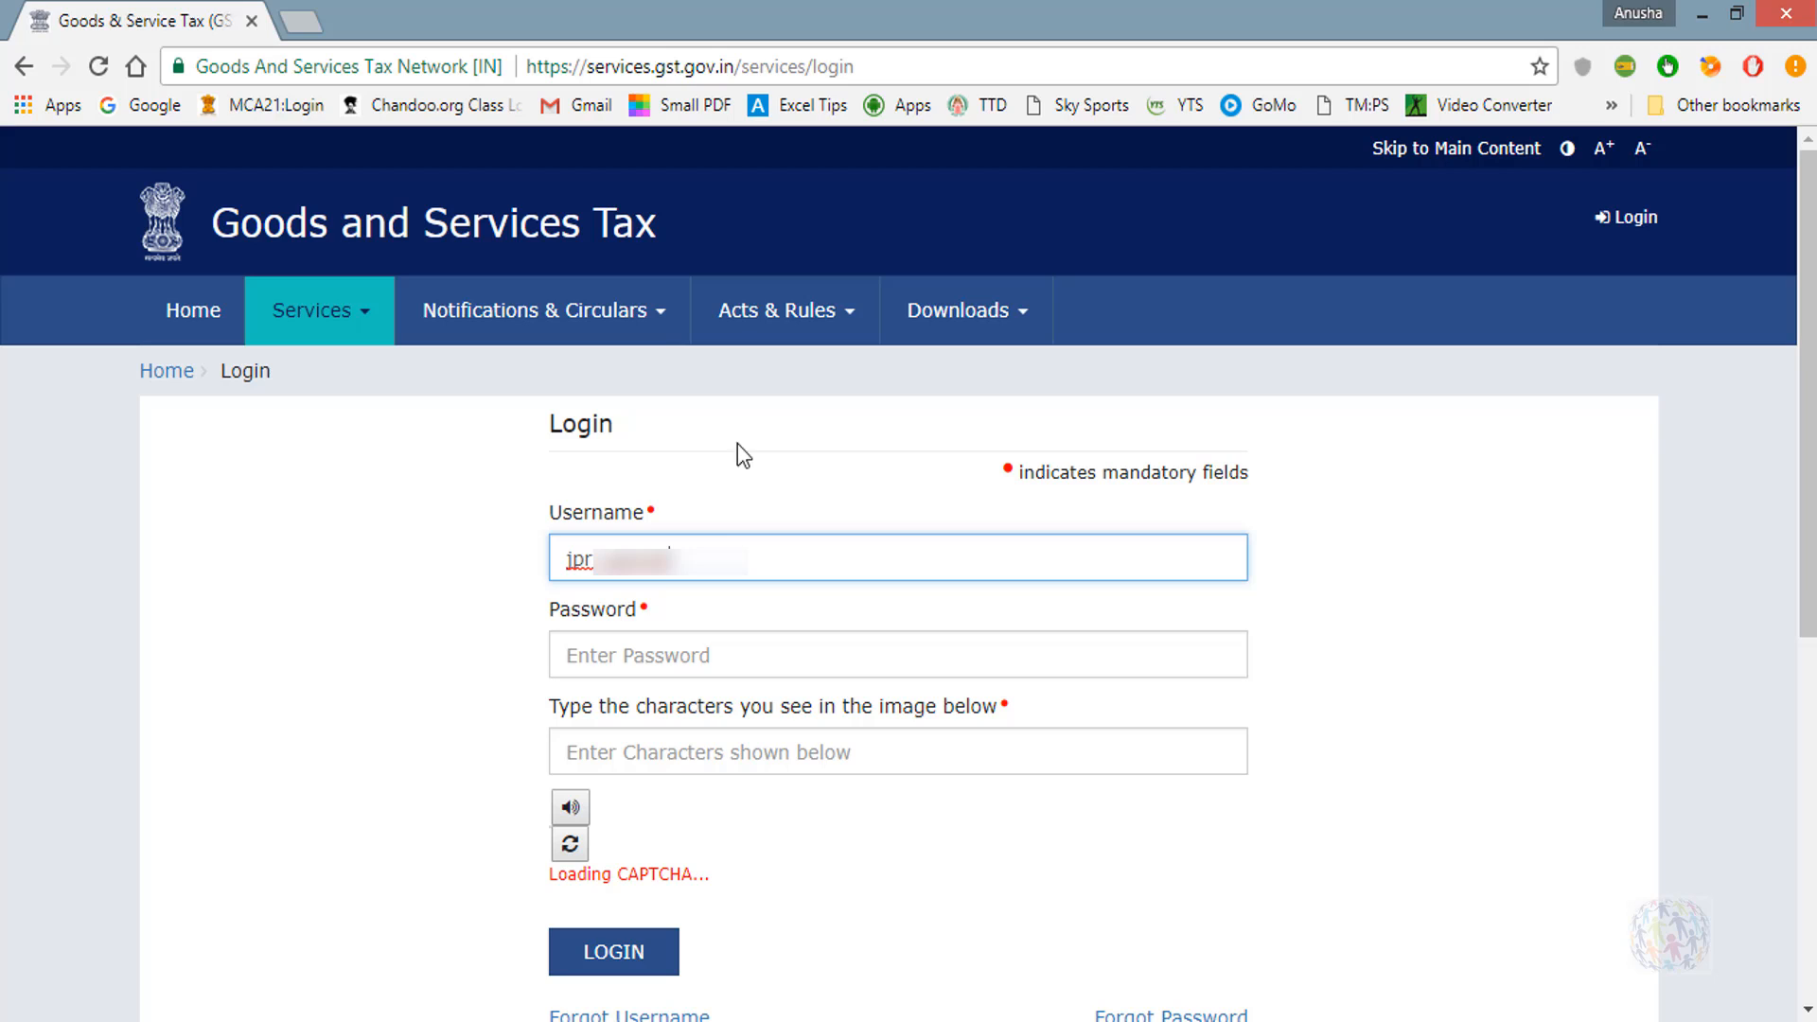
Enter the account password and the CAPTCHA characters, and log in to the receiver's account.
left_click(676, 655)
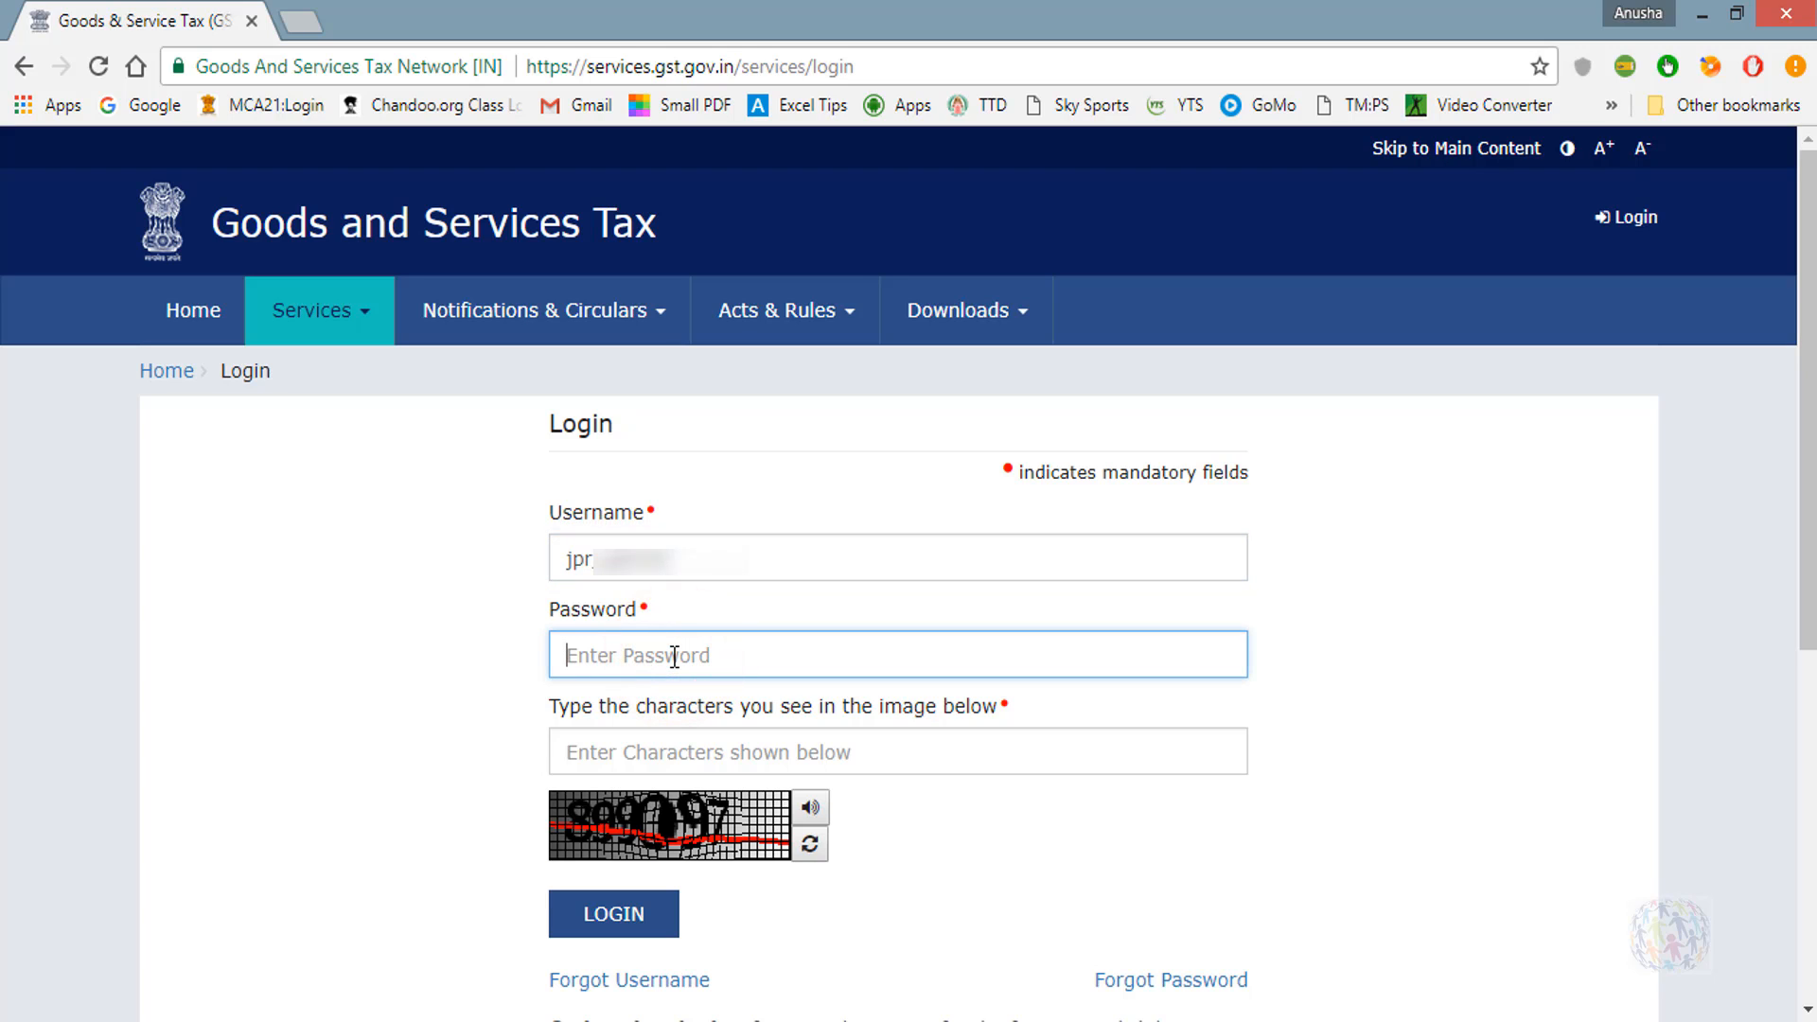
type("•")
key("Tab")
type("8")
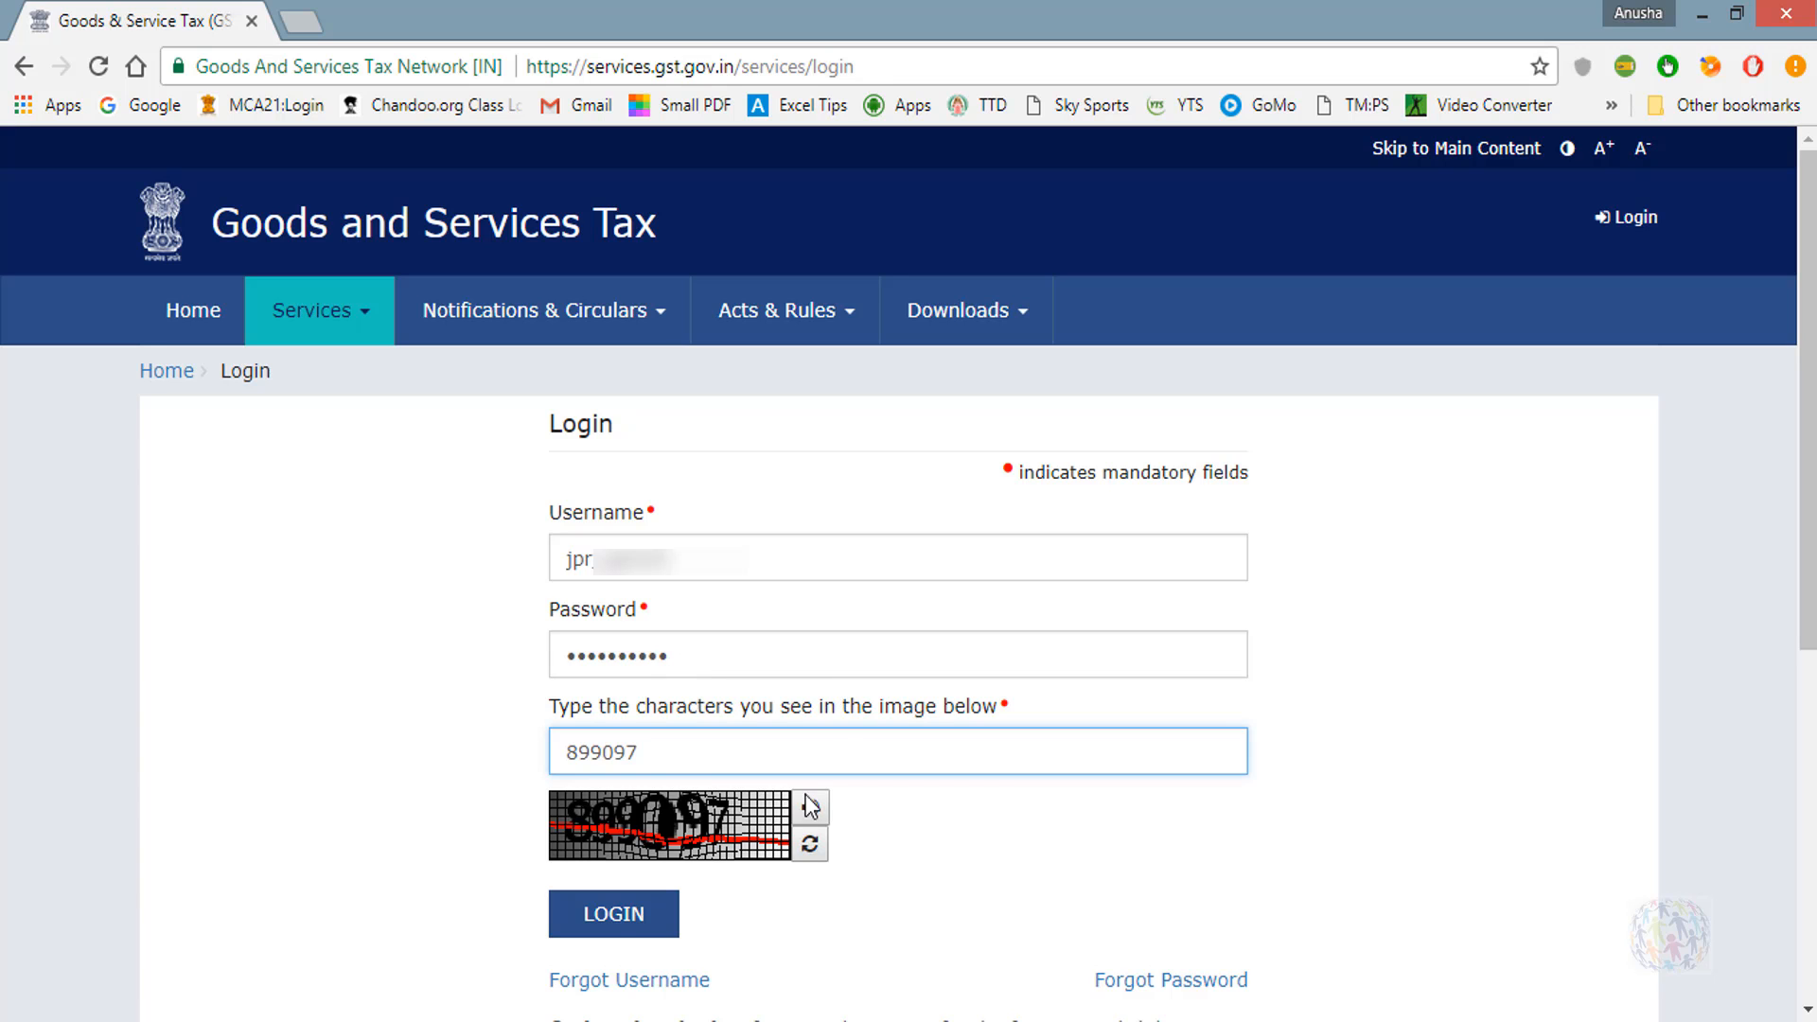
left_click(624, 919)
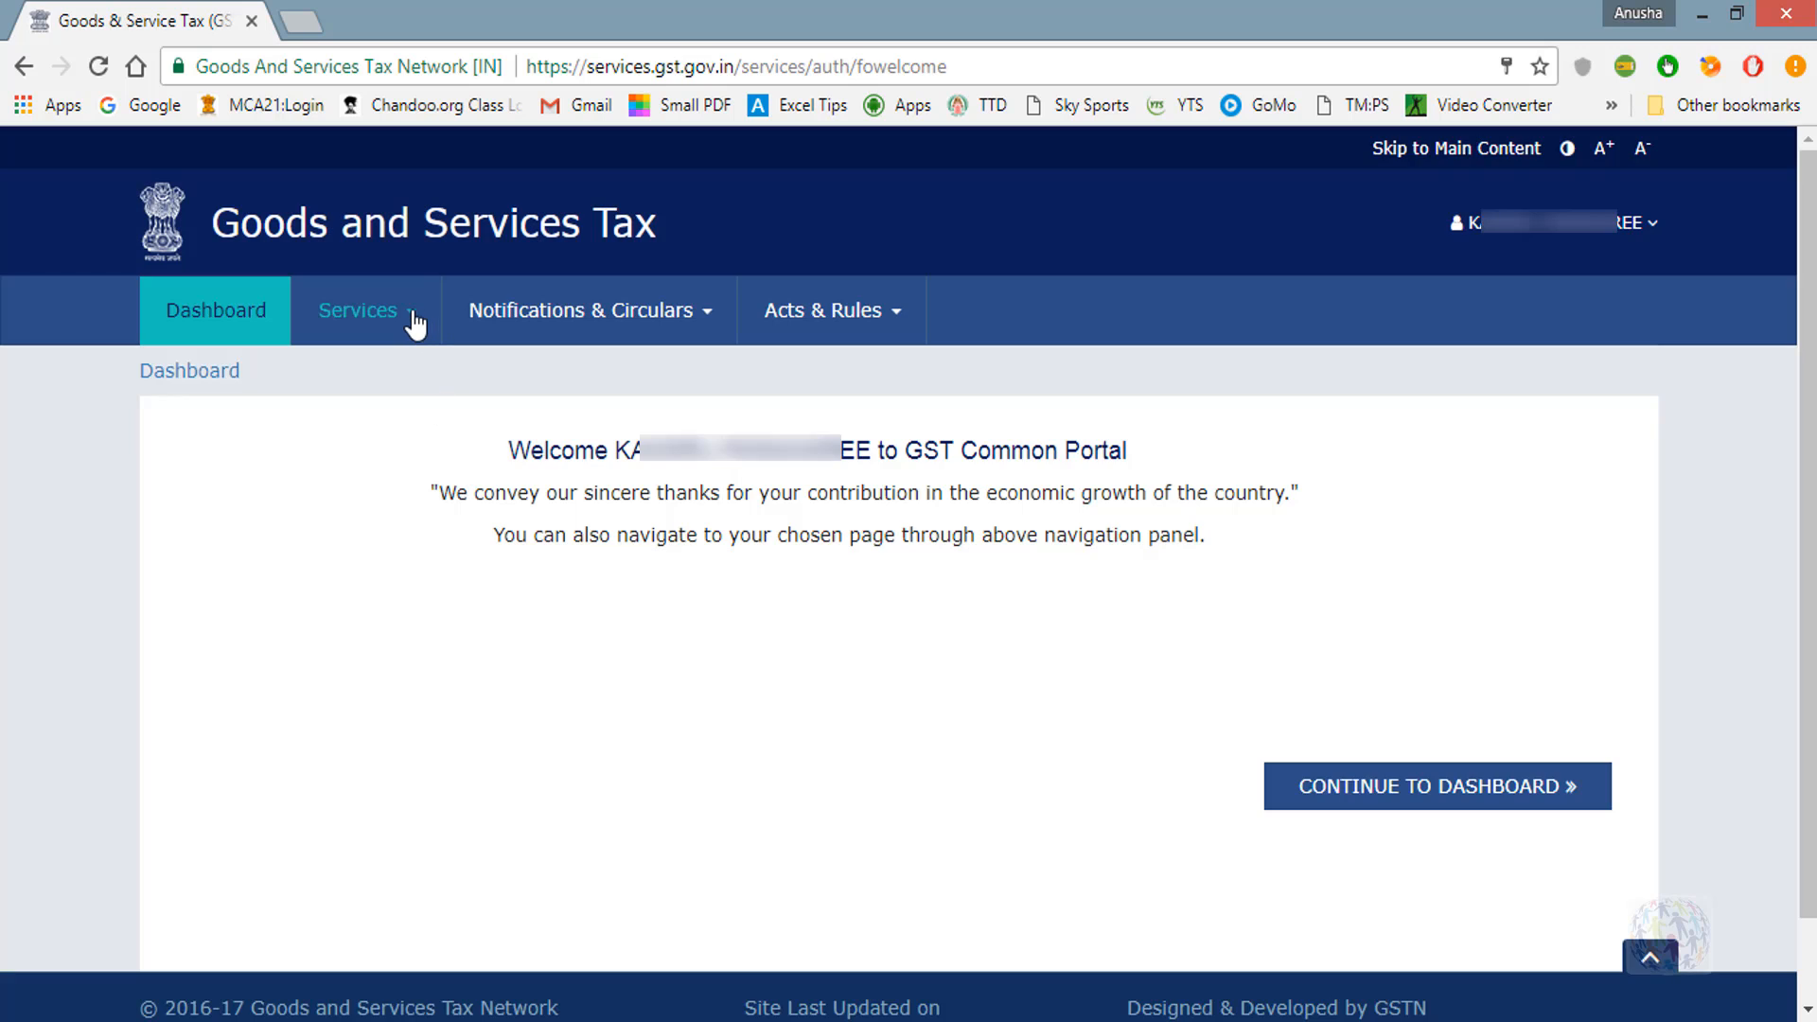
Open the returns dashboard and search for the July returns of financial year 2017-18.
left_click(413, 320)
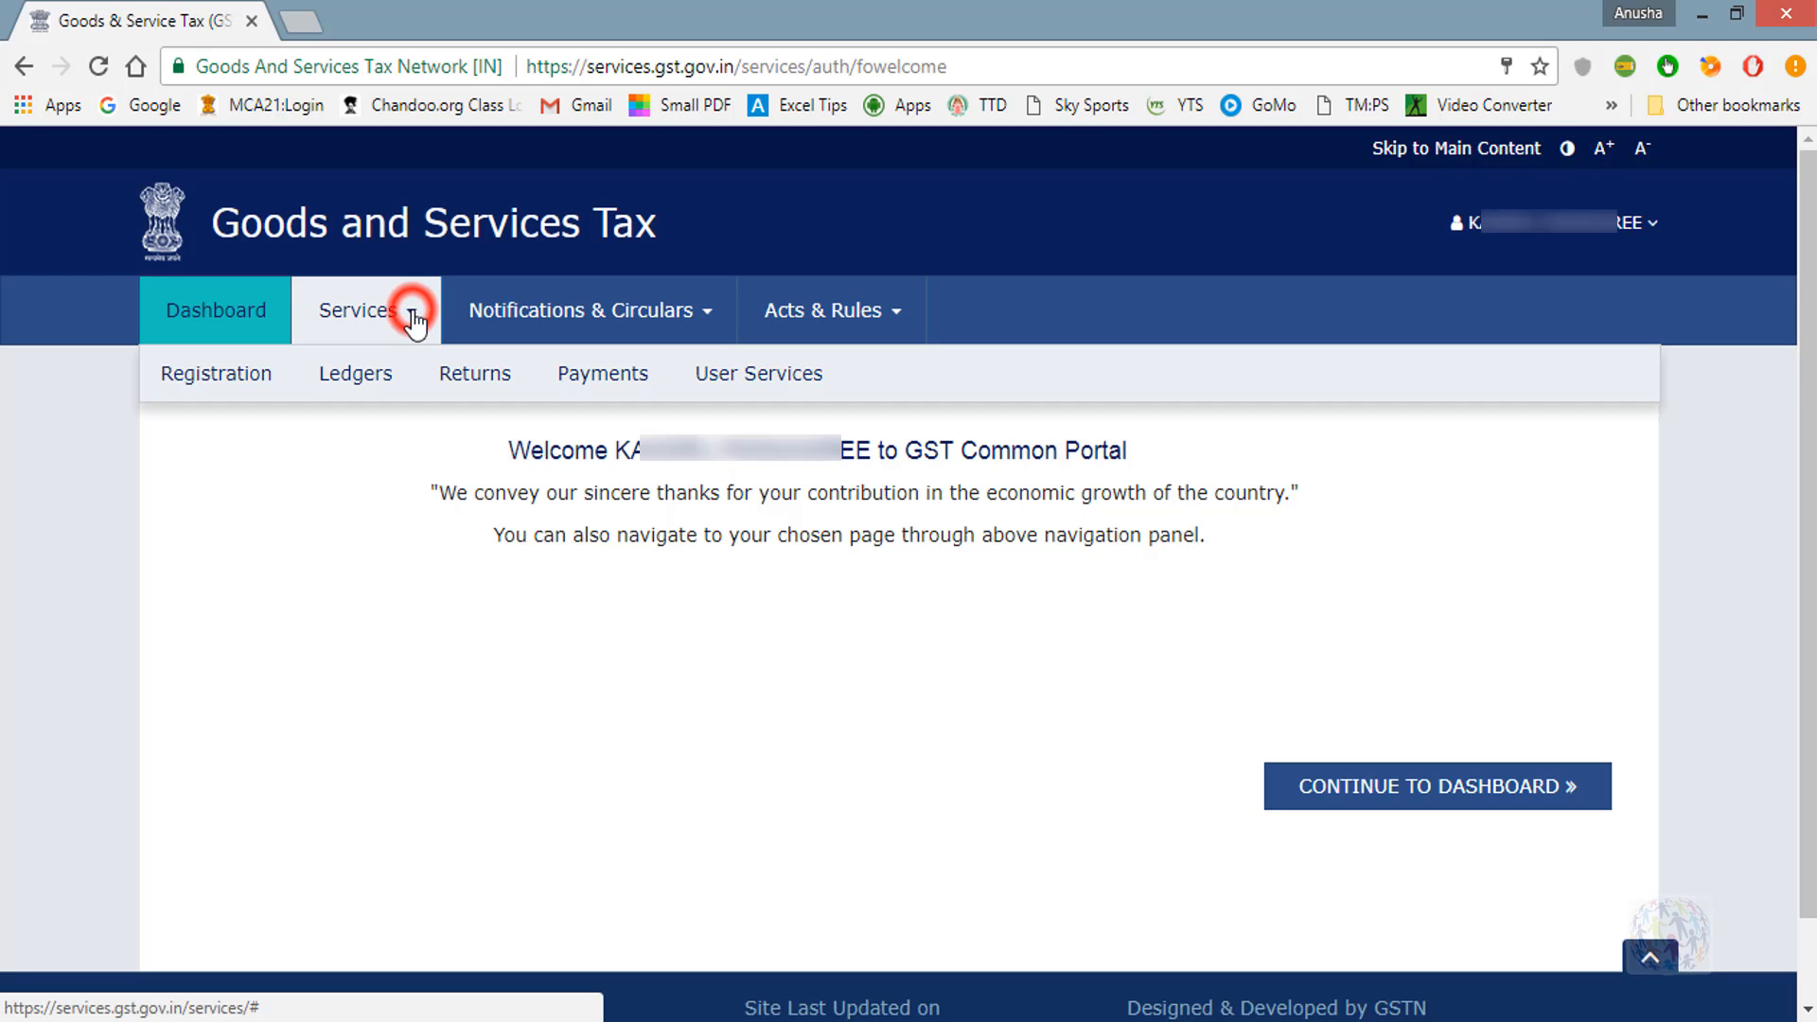
mouse_move(473, 372)
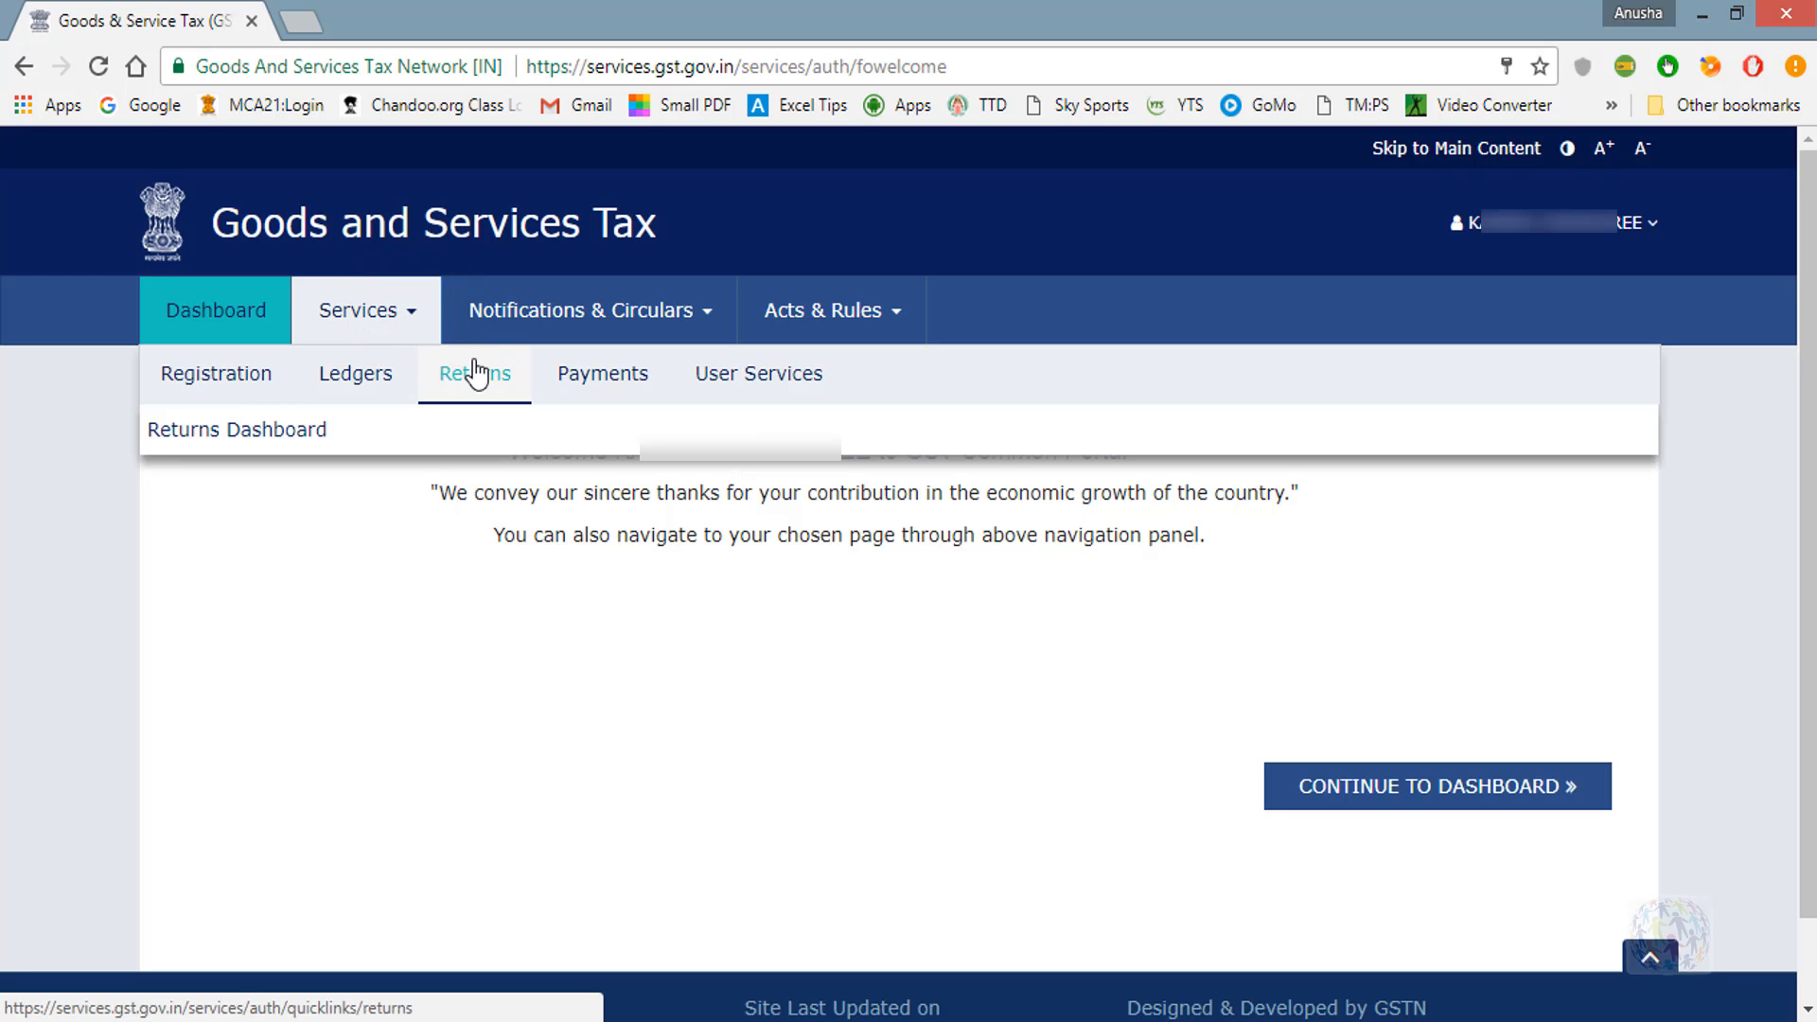
left_click(304, 431)
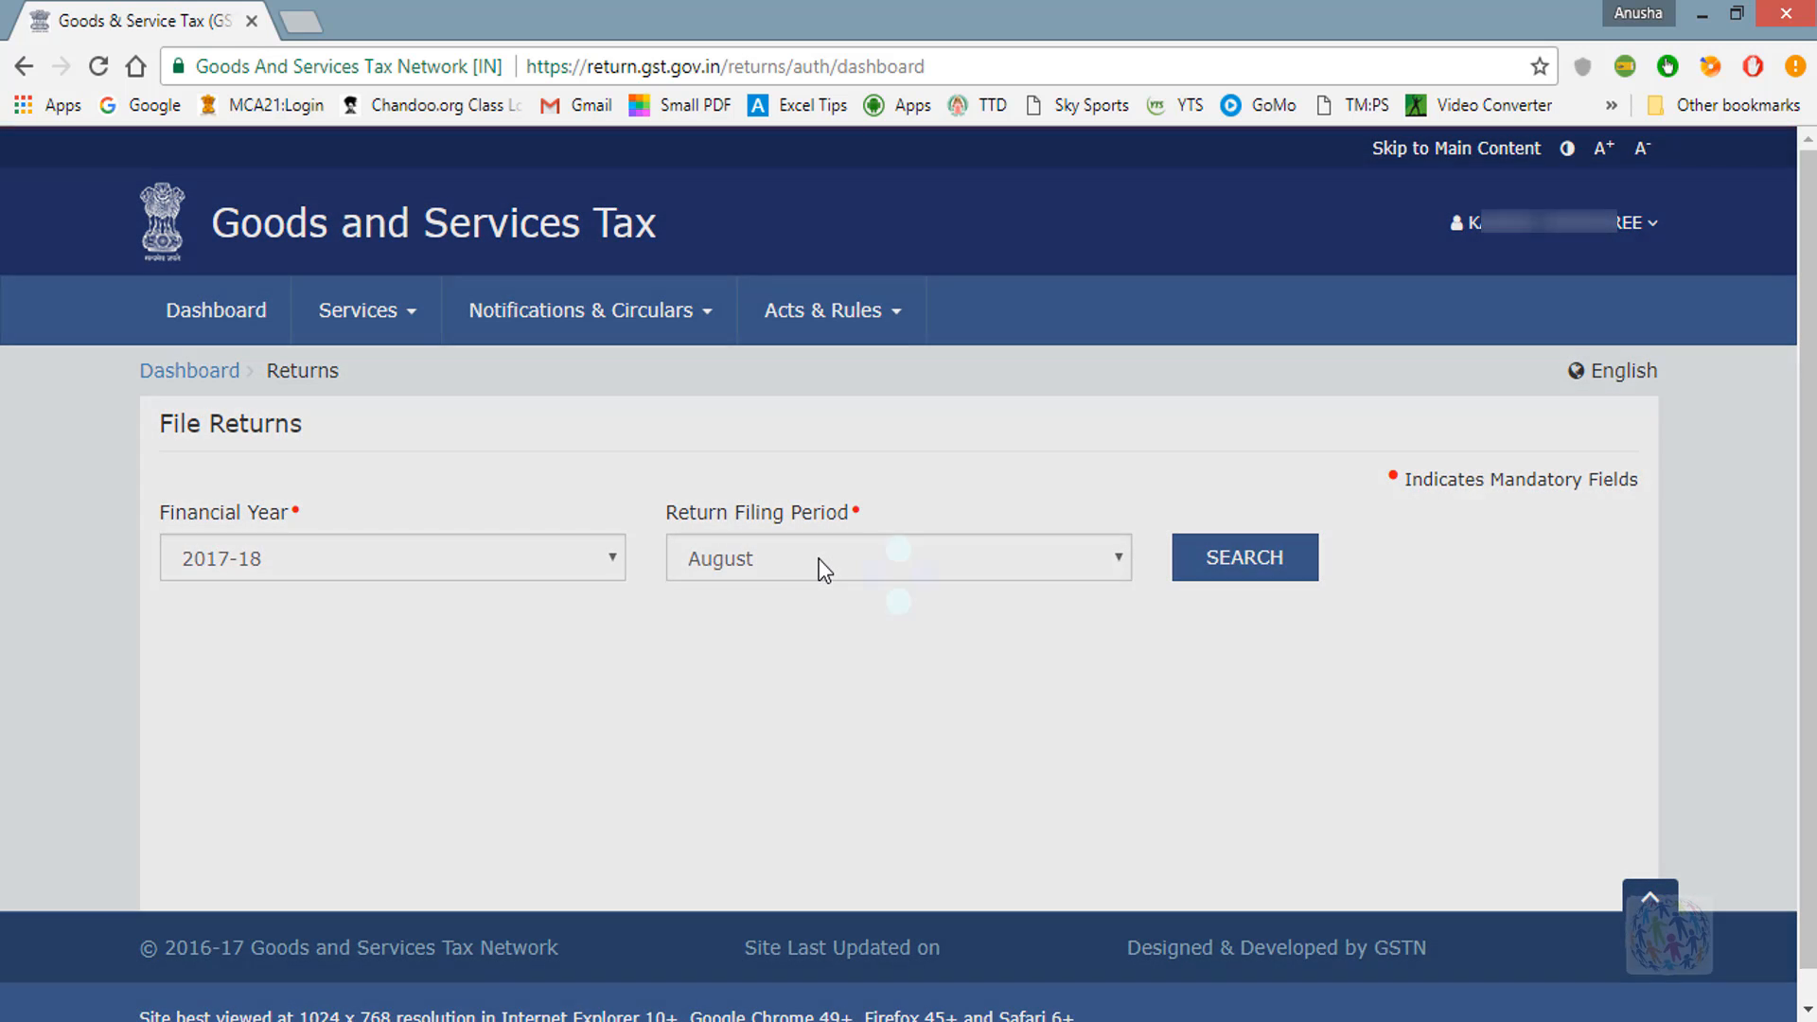
left_click(819, 558)
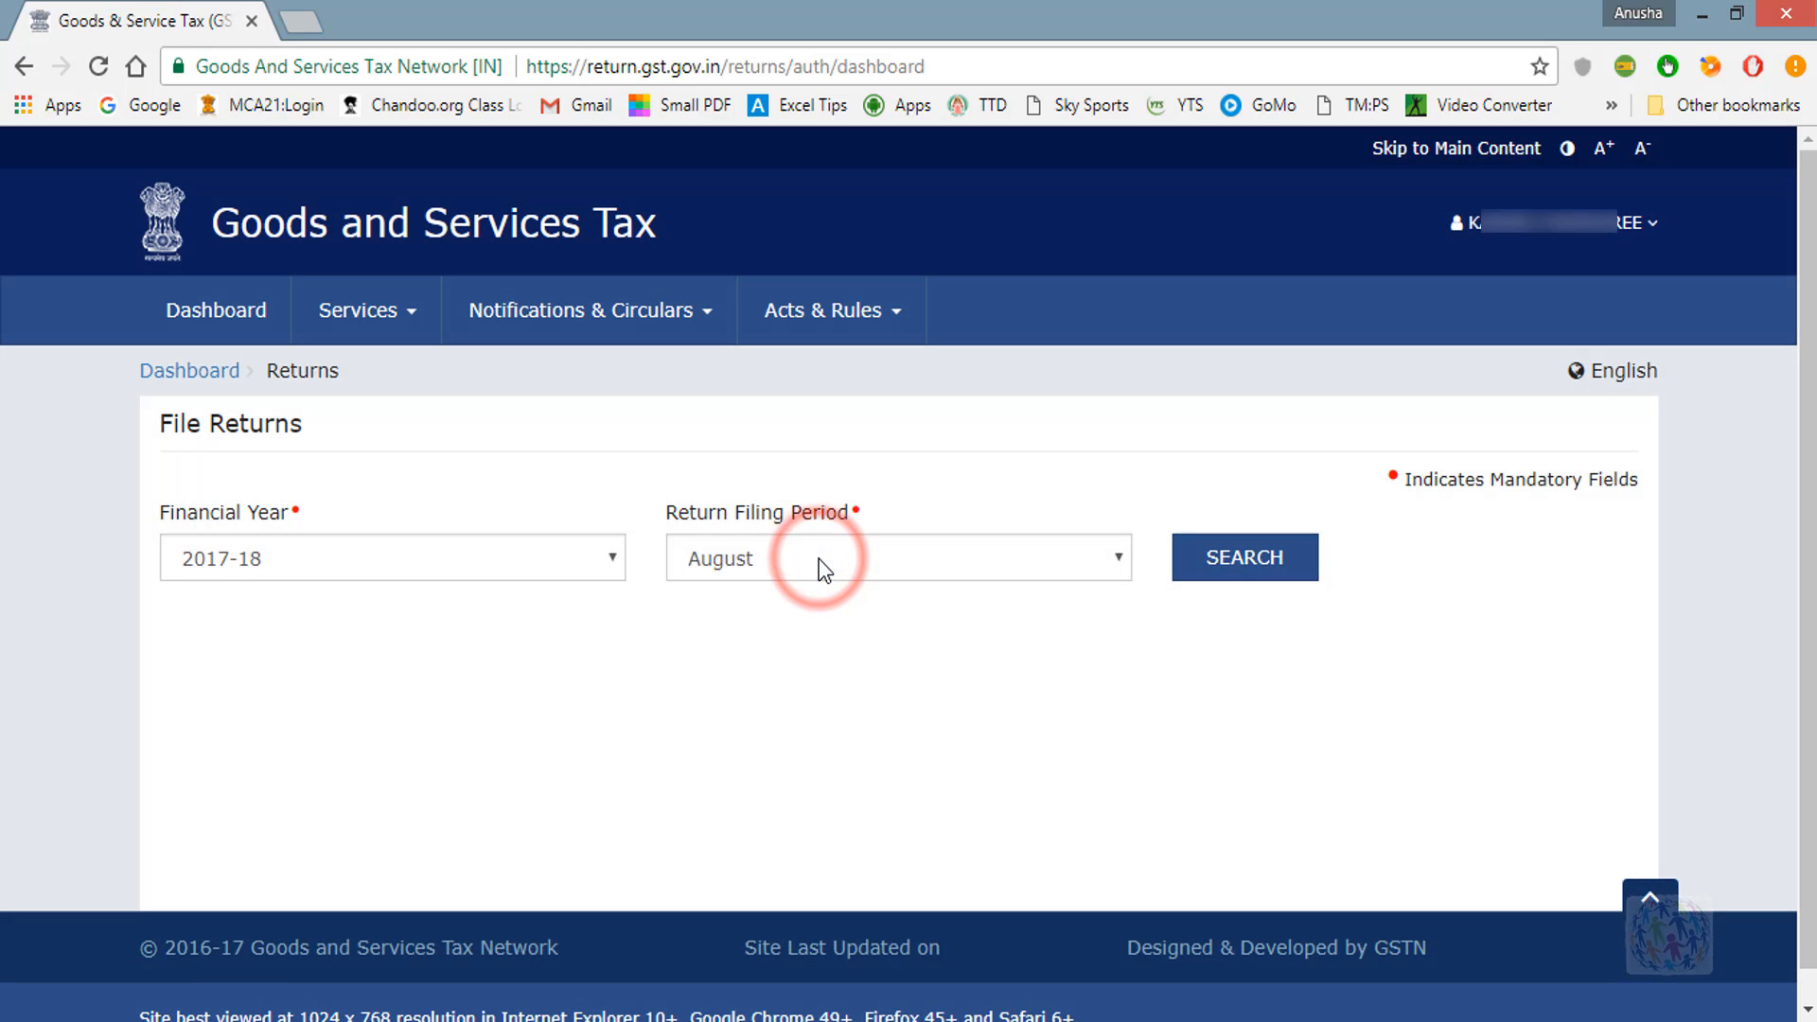
left_click(802, 615)
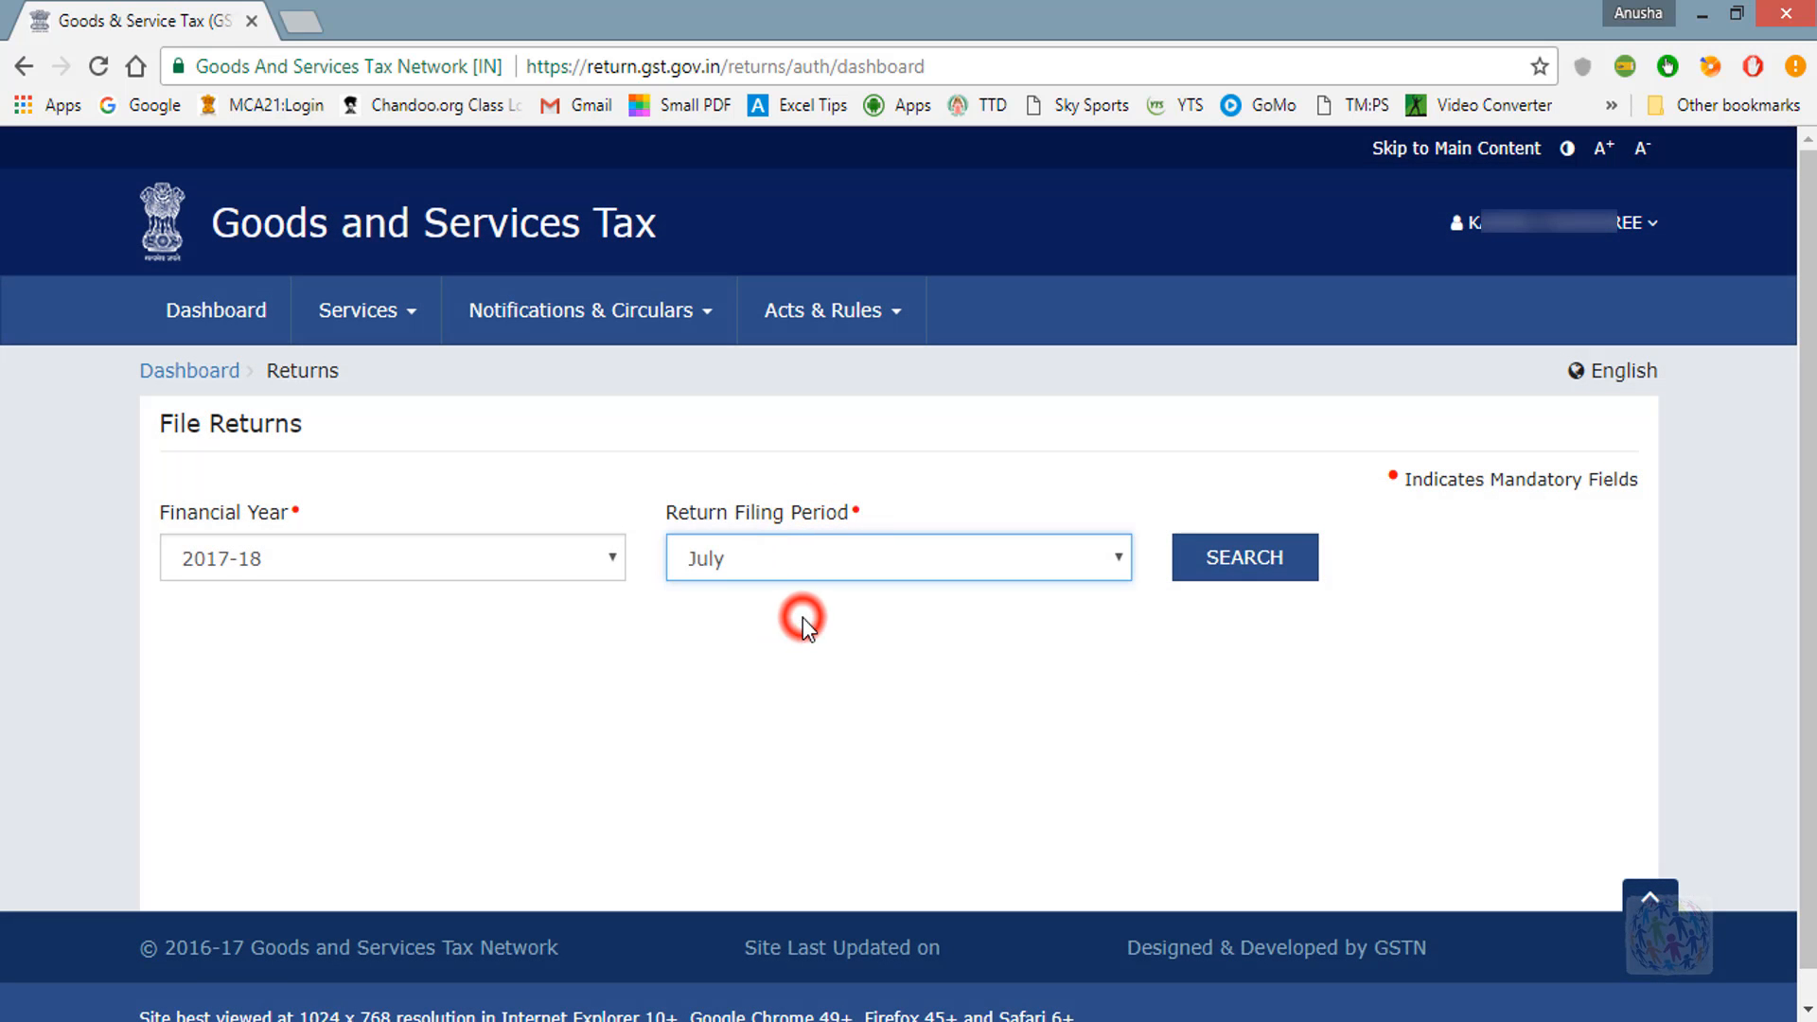
left_click(1228, 572)
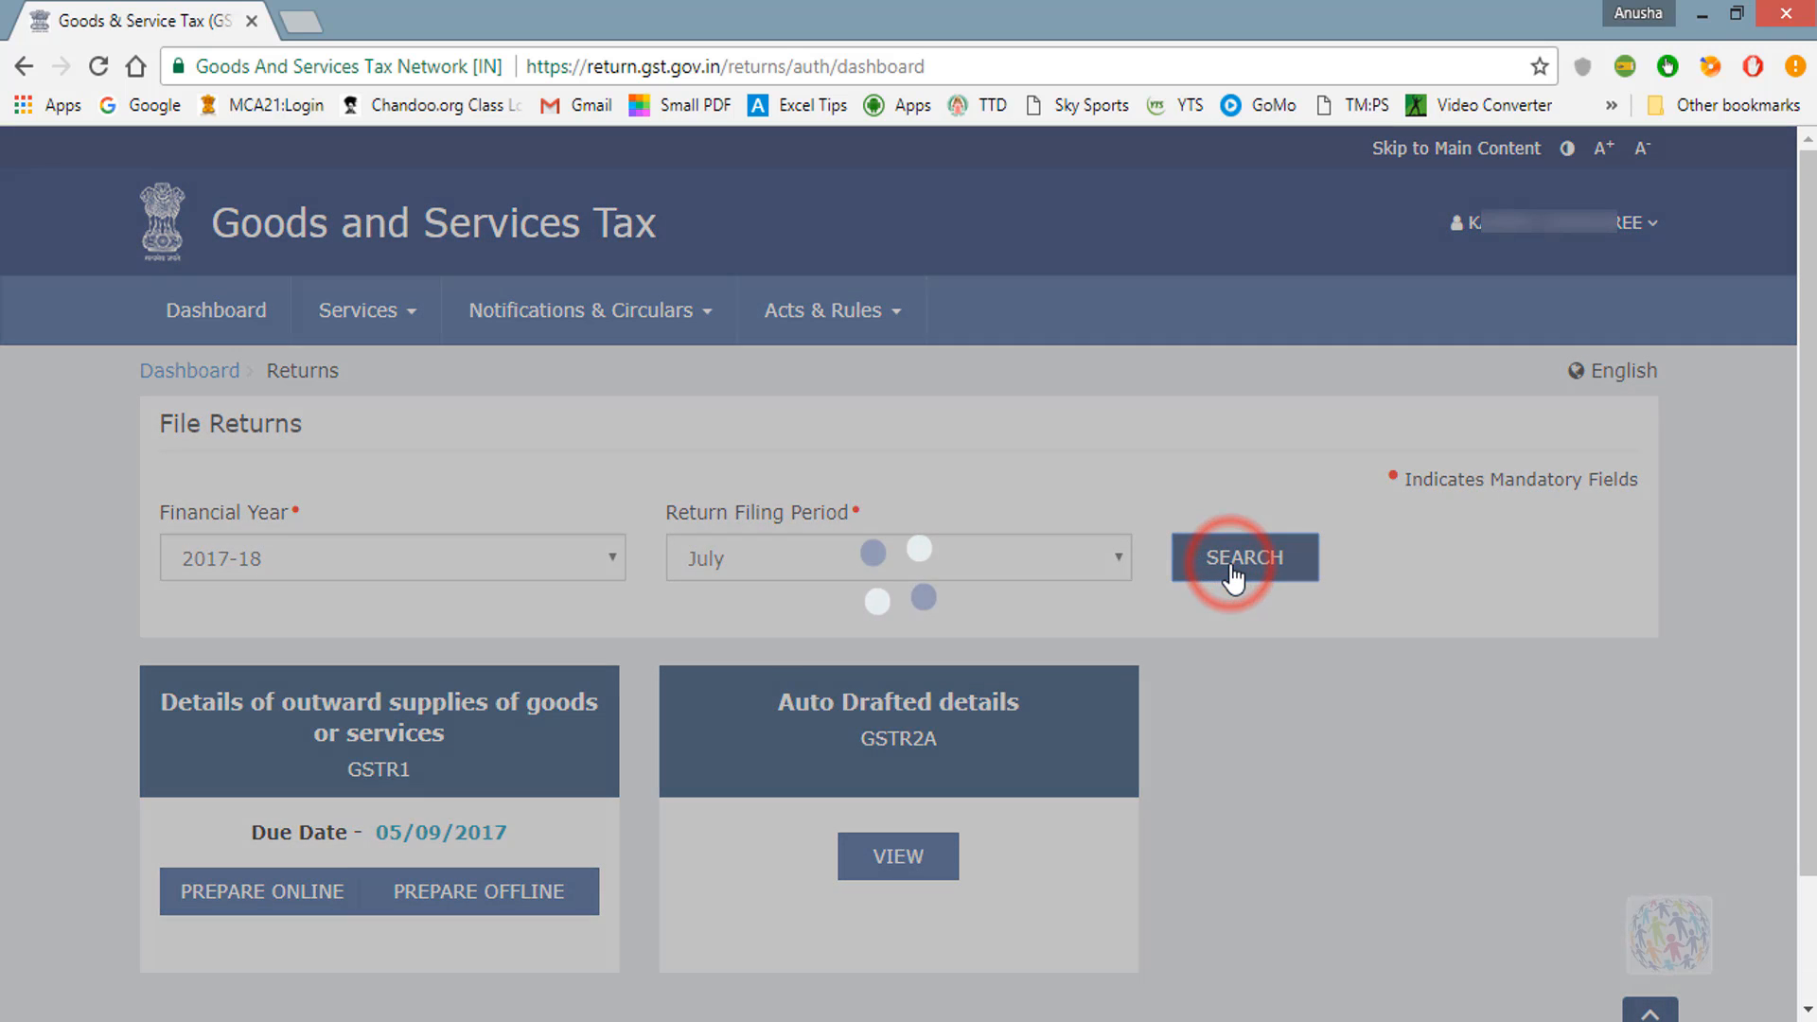
View the auto-drafted GSTR2A details and examine the B2B invoice uploaded by the supplier, including its tax amounts and item details.
scroll(1030, 672, "down", 2)
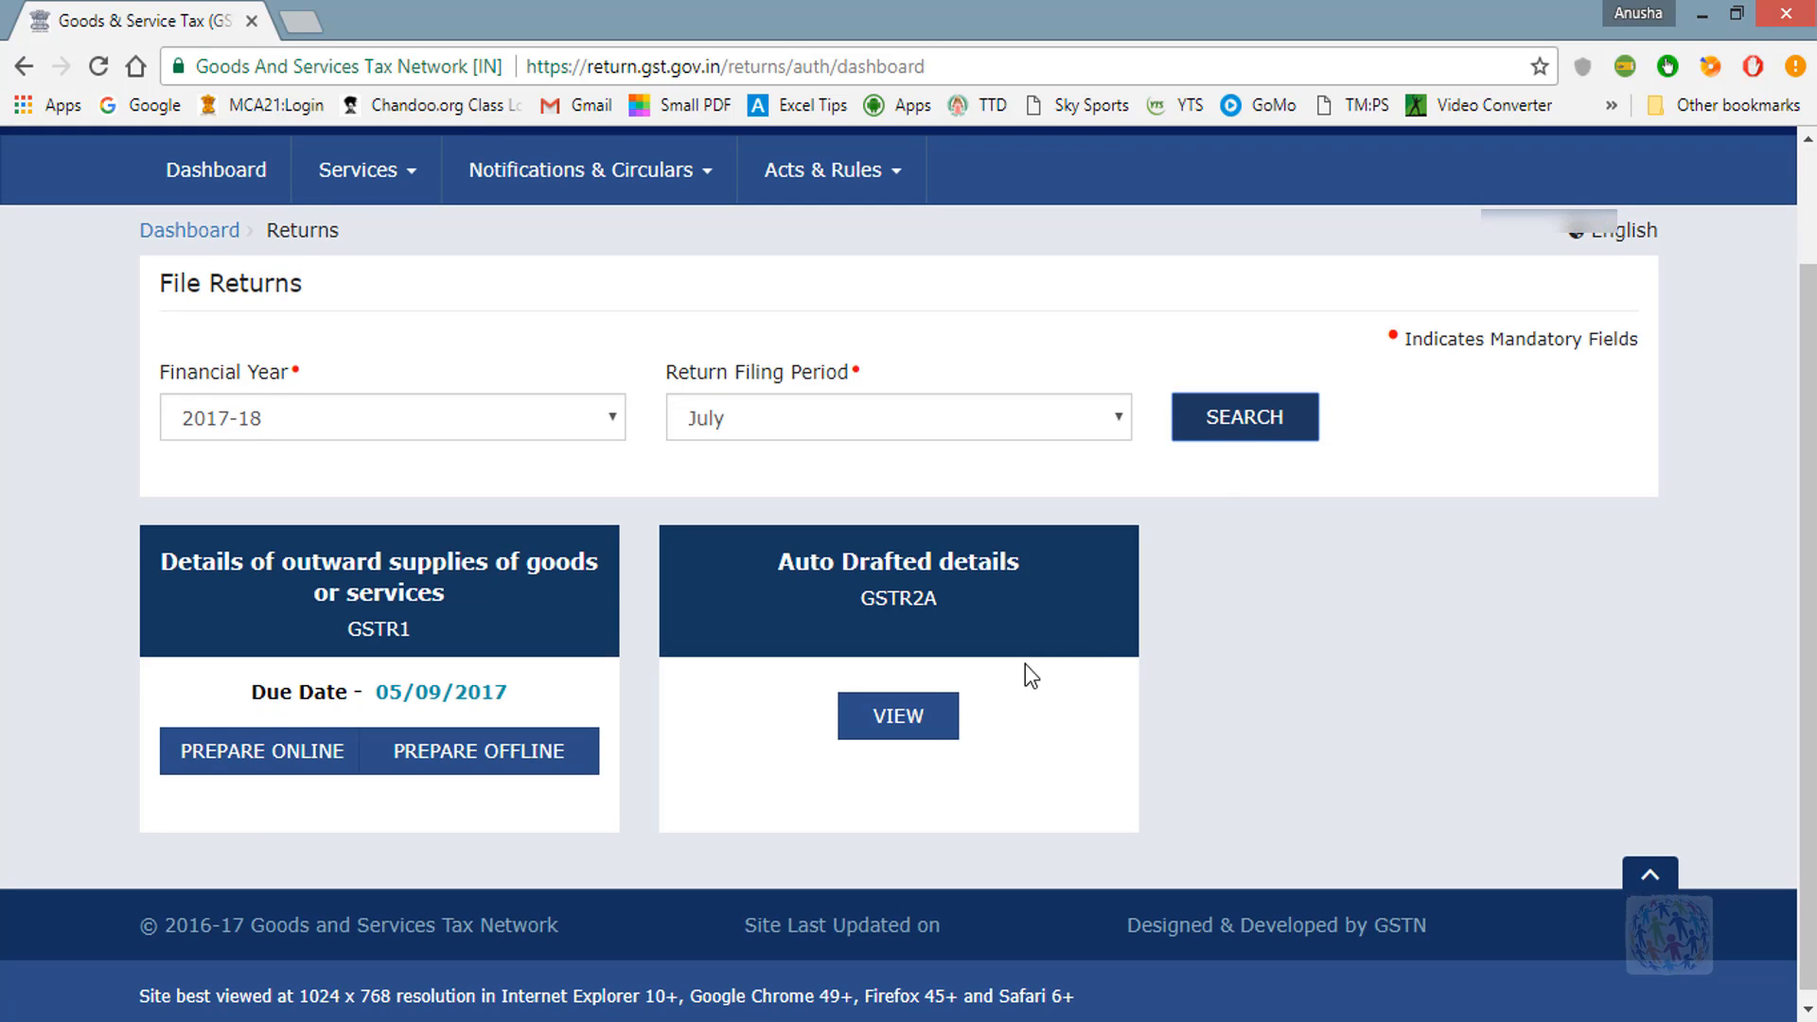
left_click(908, 719)
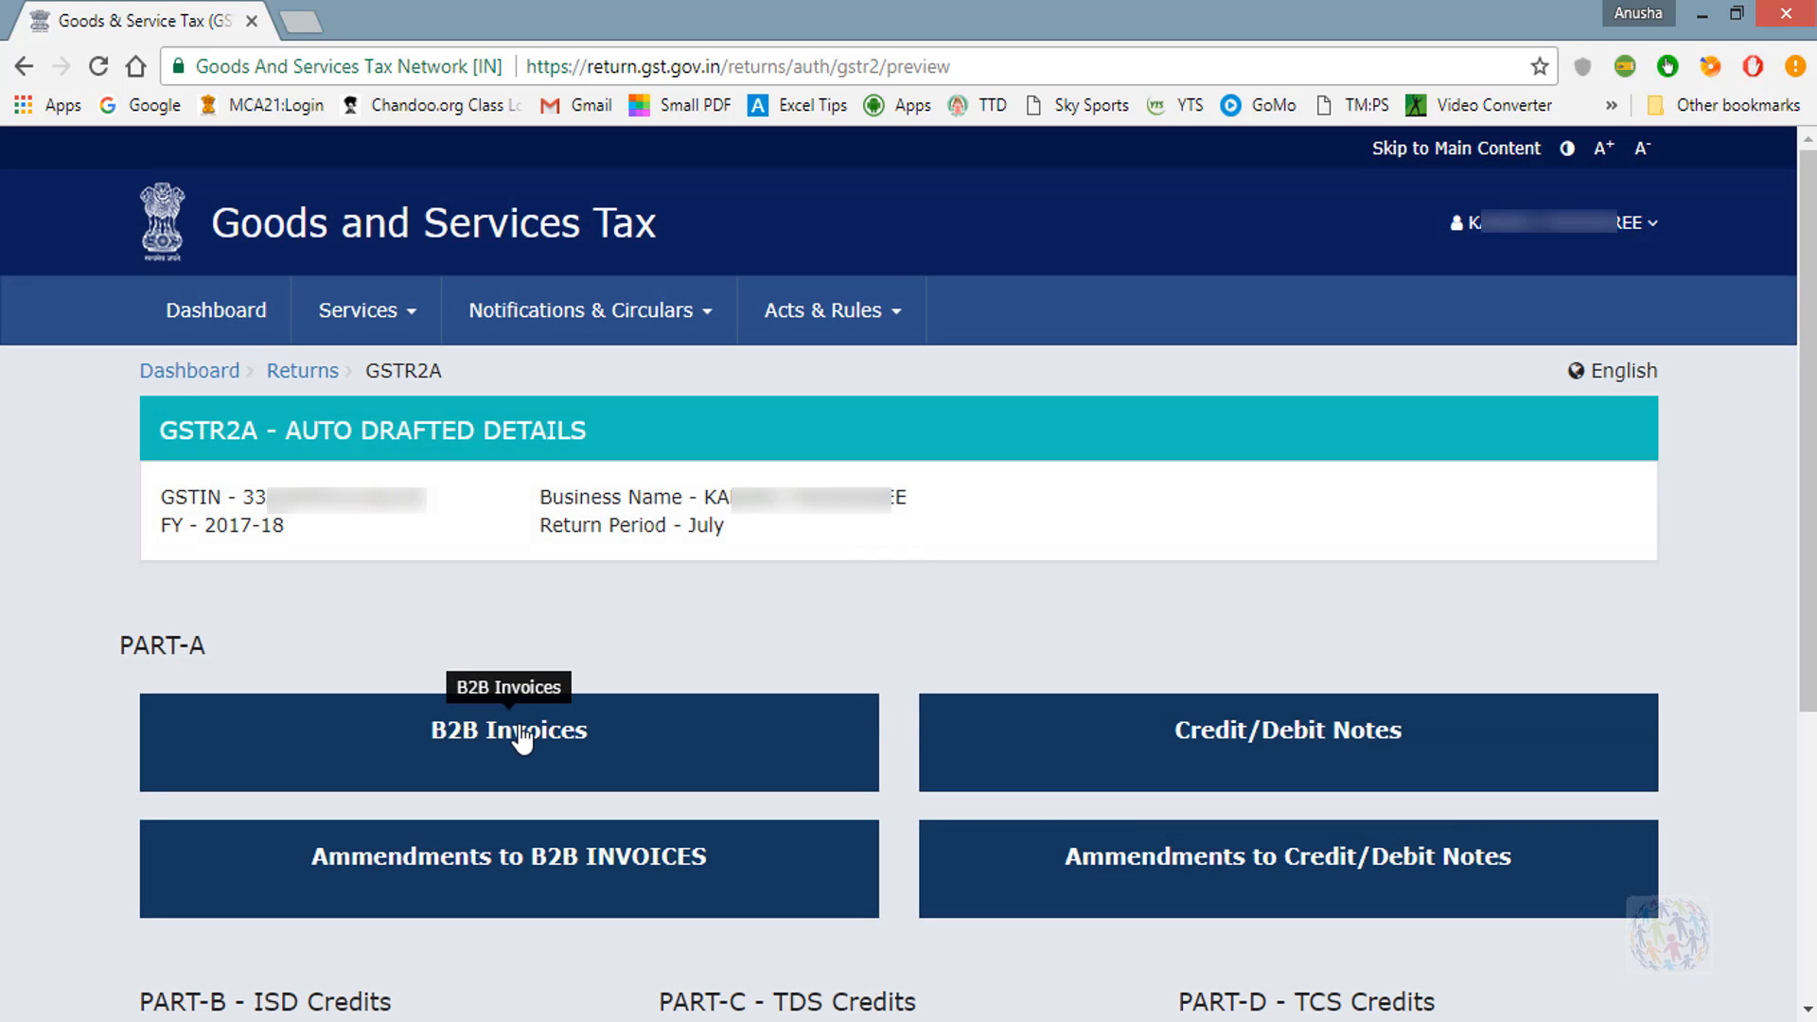
left_click(519, 737)
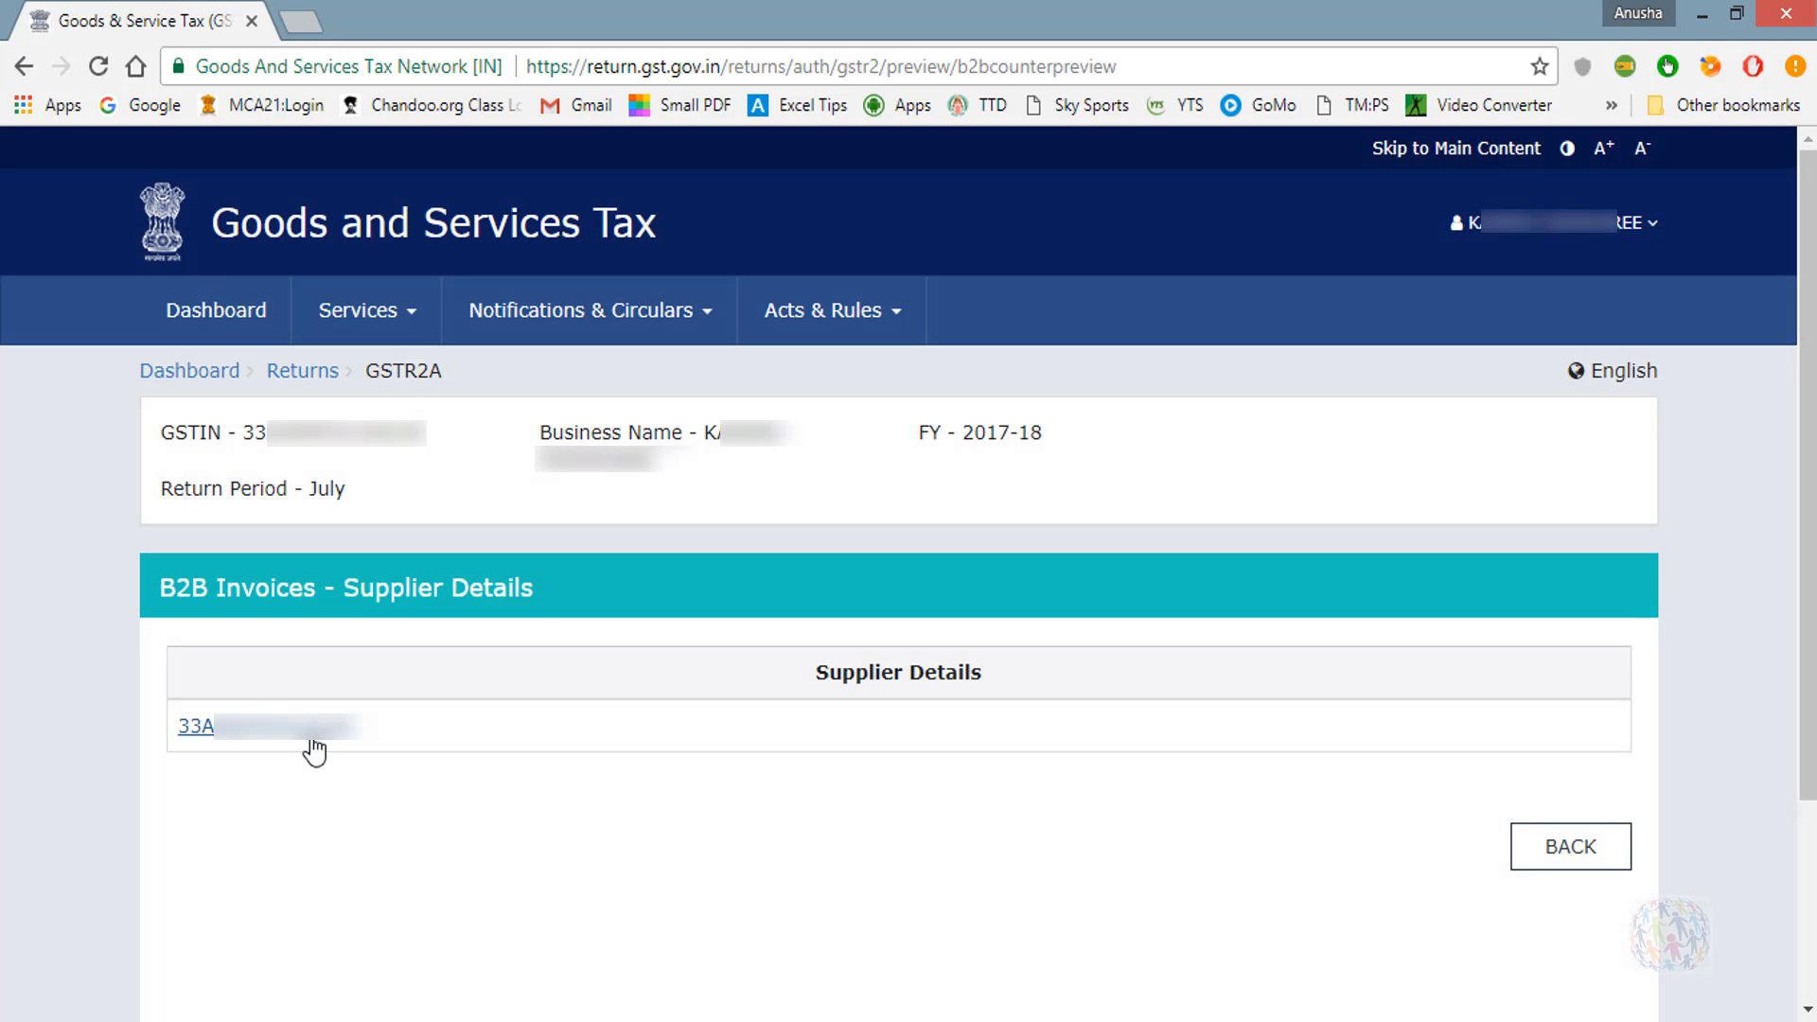
left_click(284, 739)
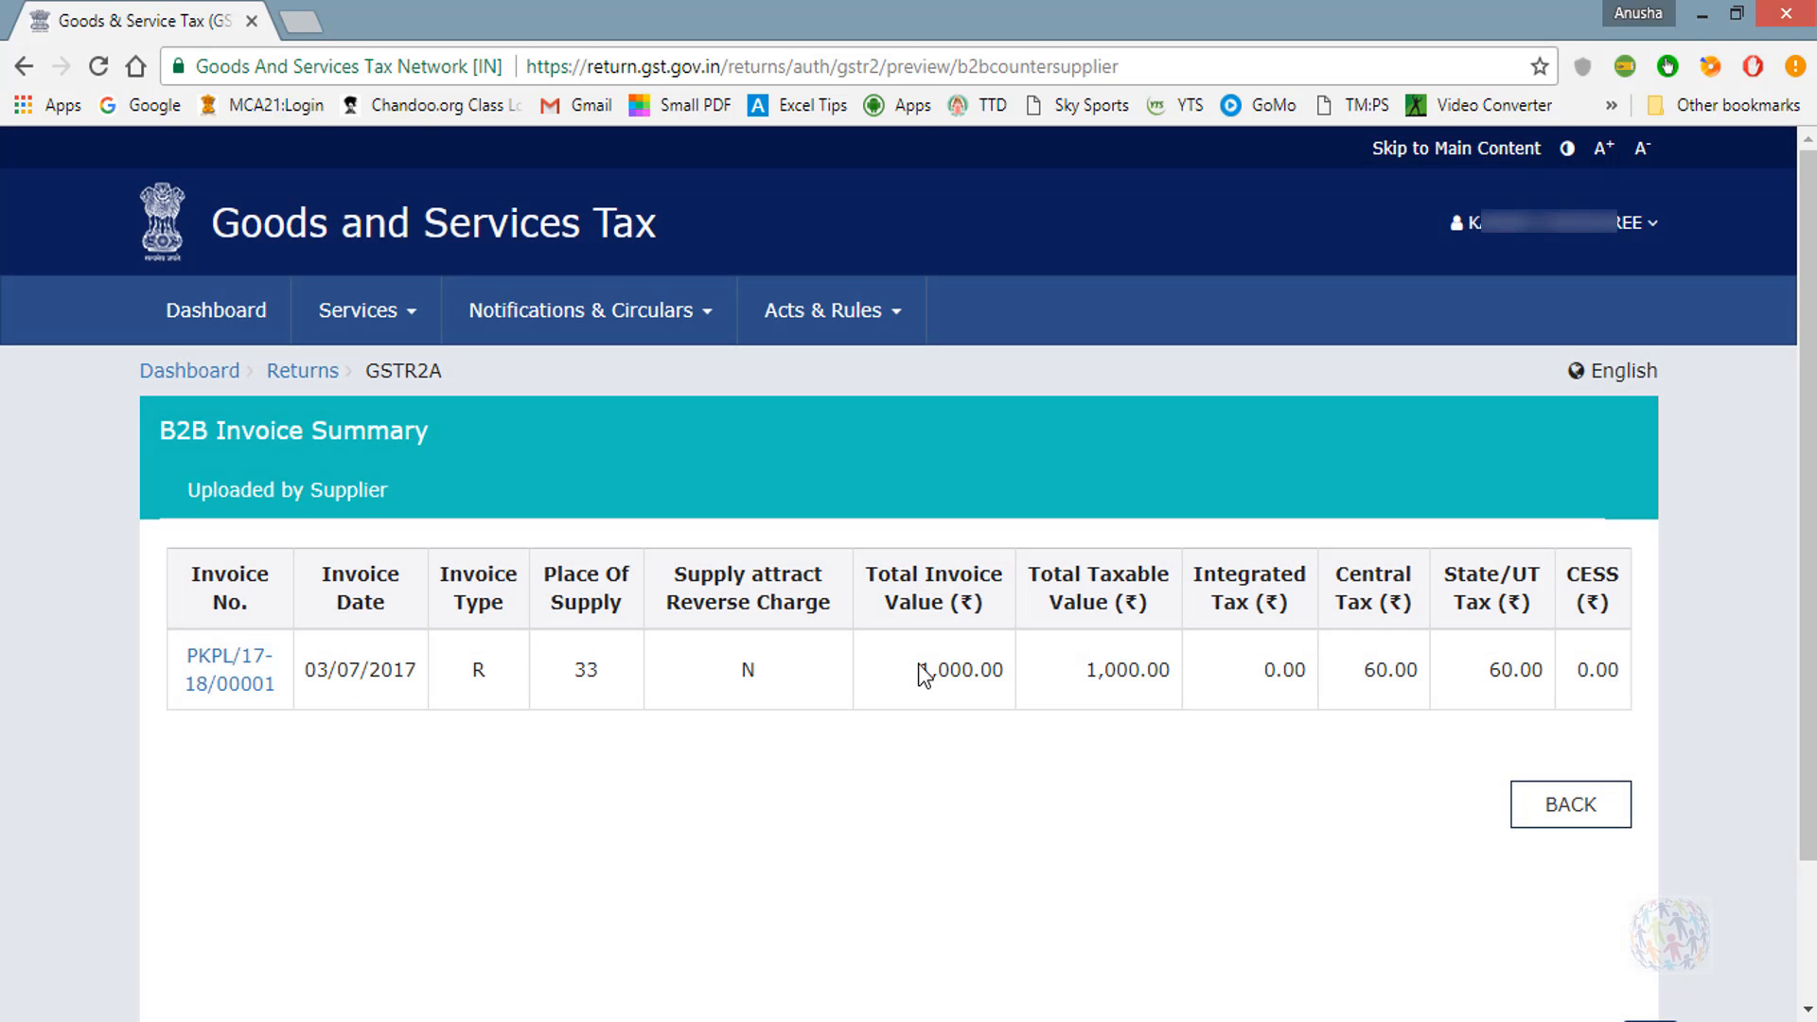
left_click_drag(919, 673, 1620, 672)
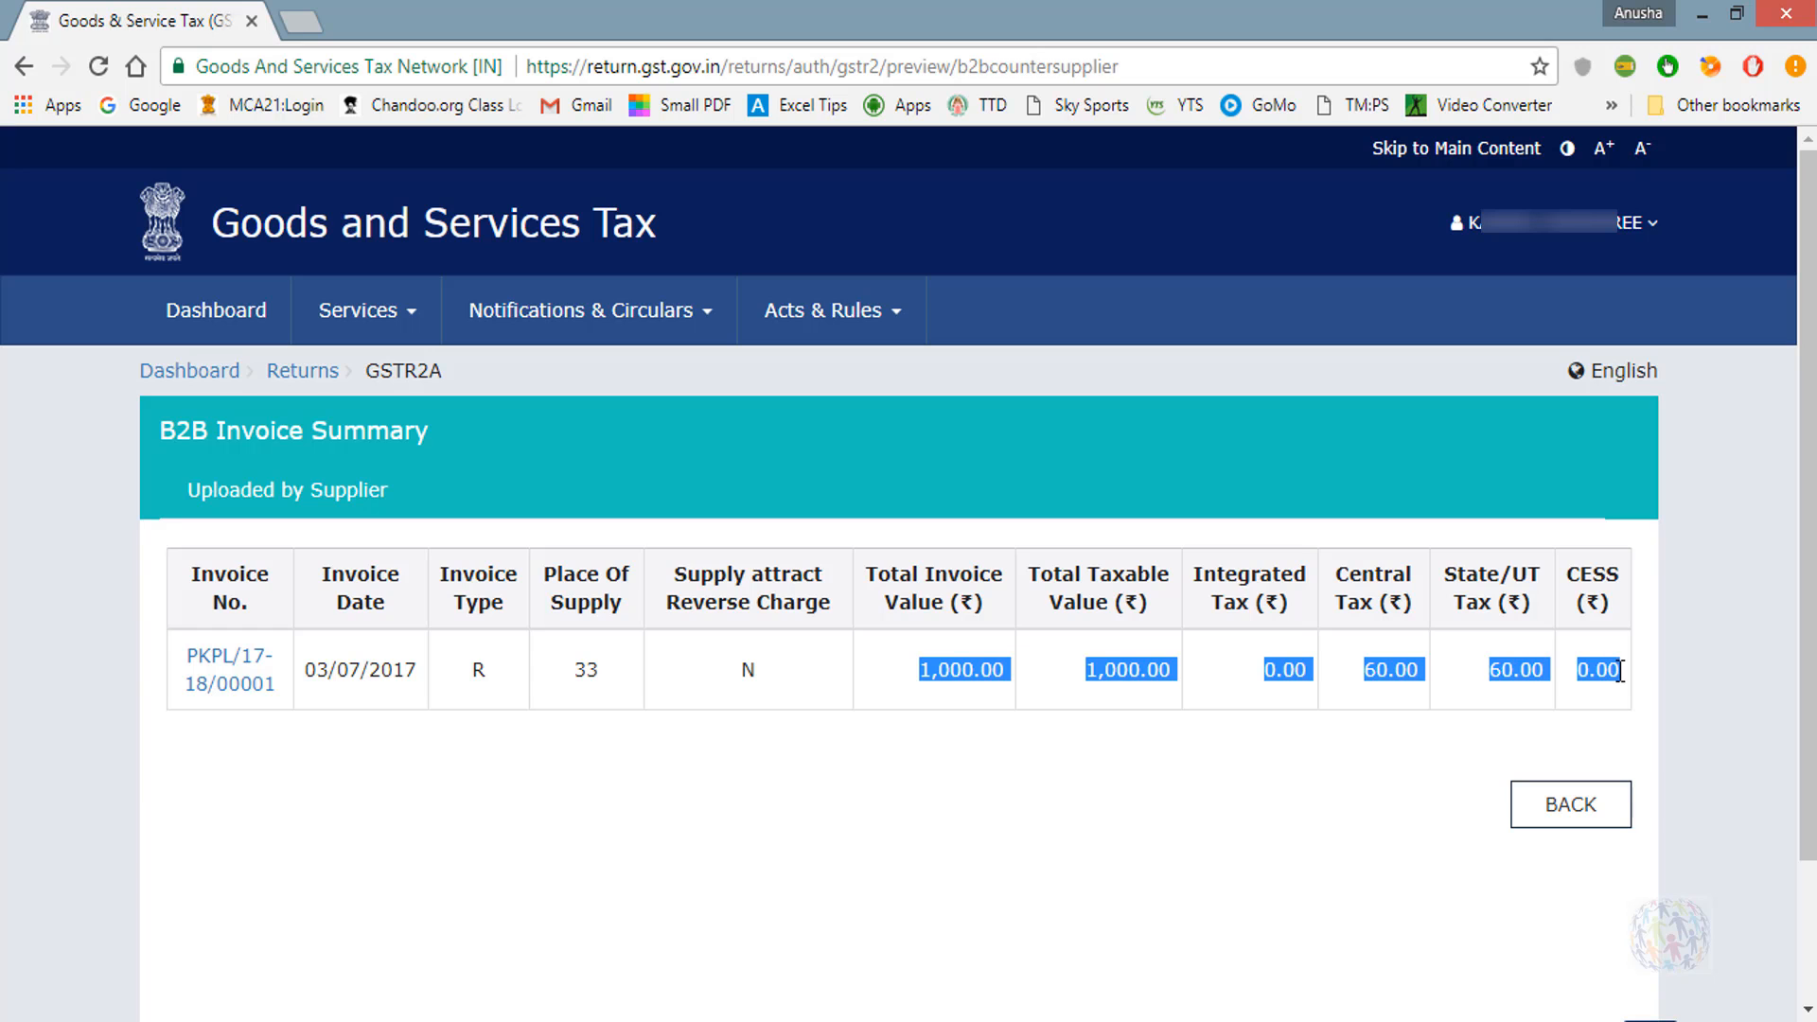
left_click(1230, 705)
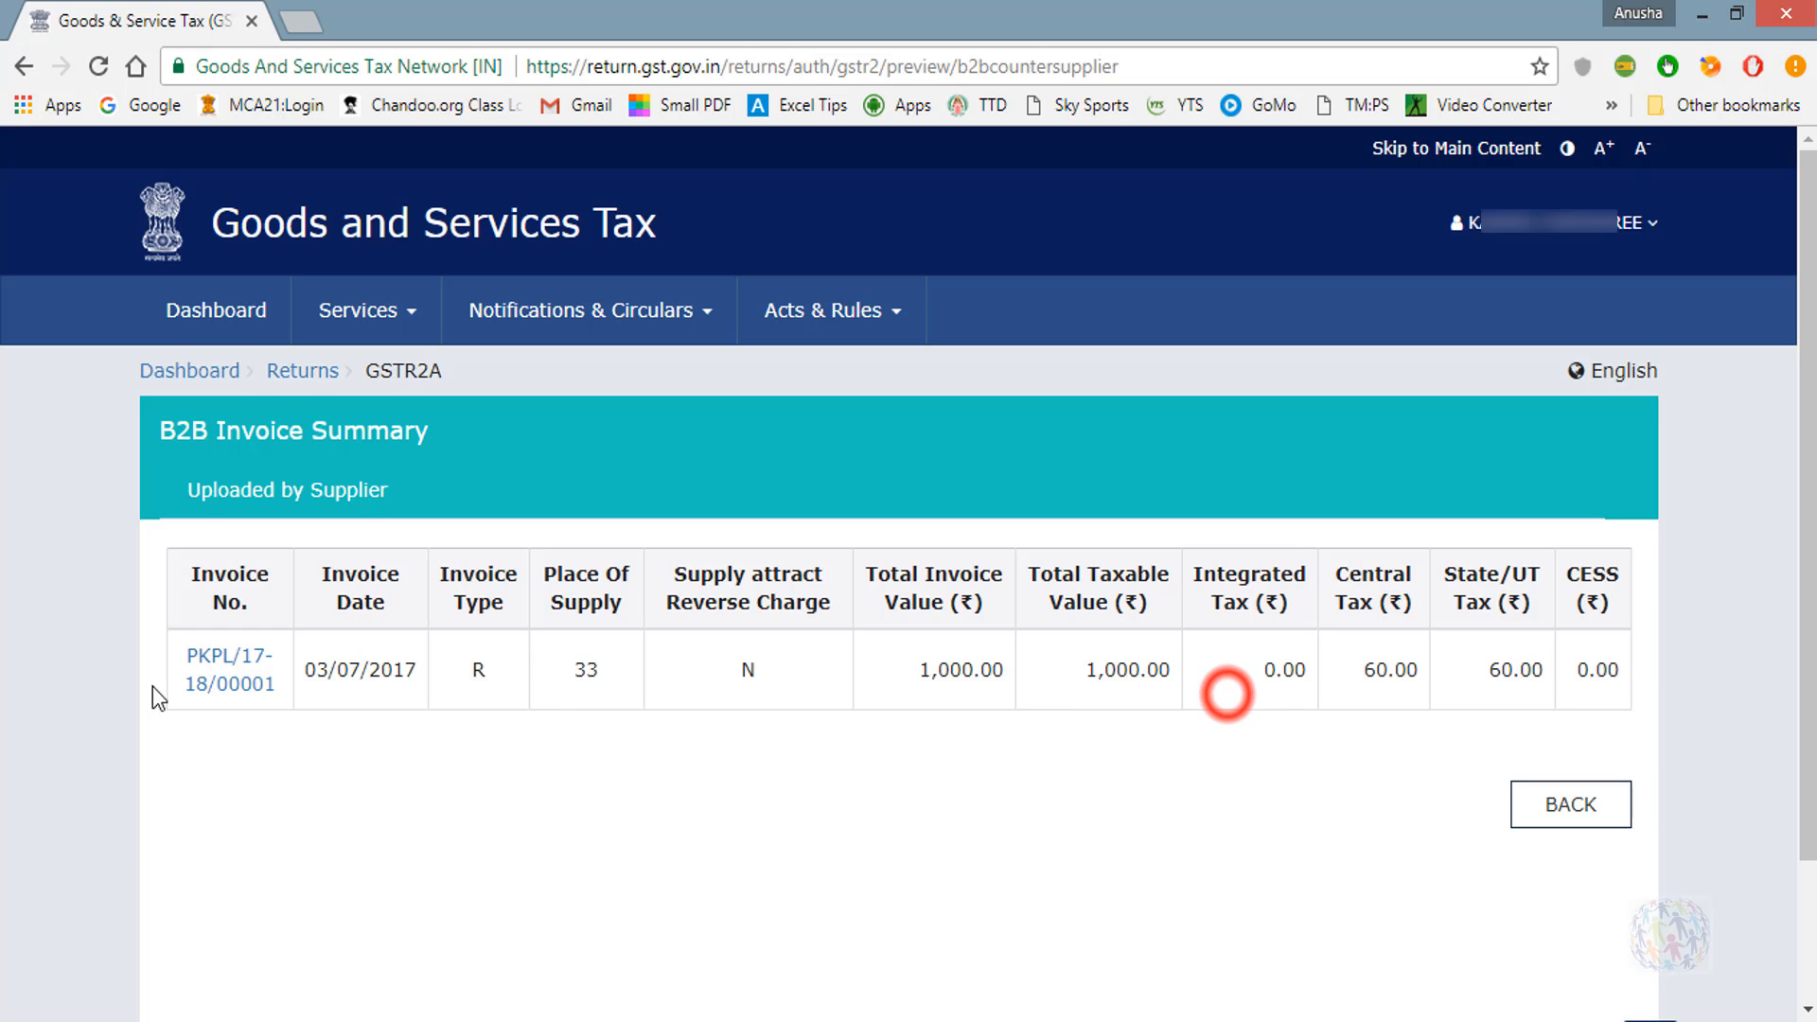
left_click(212, 677)
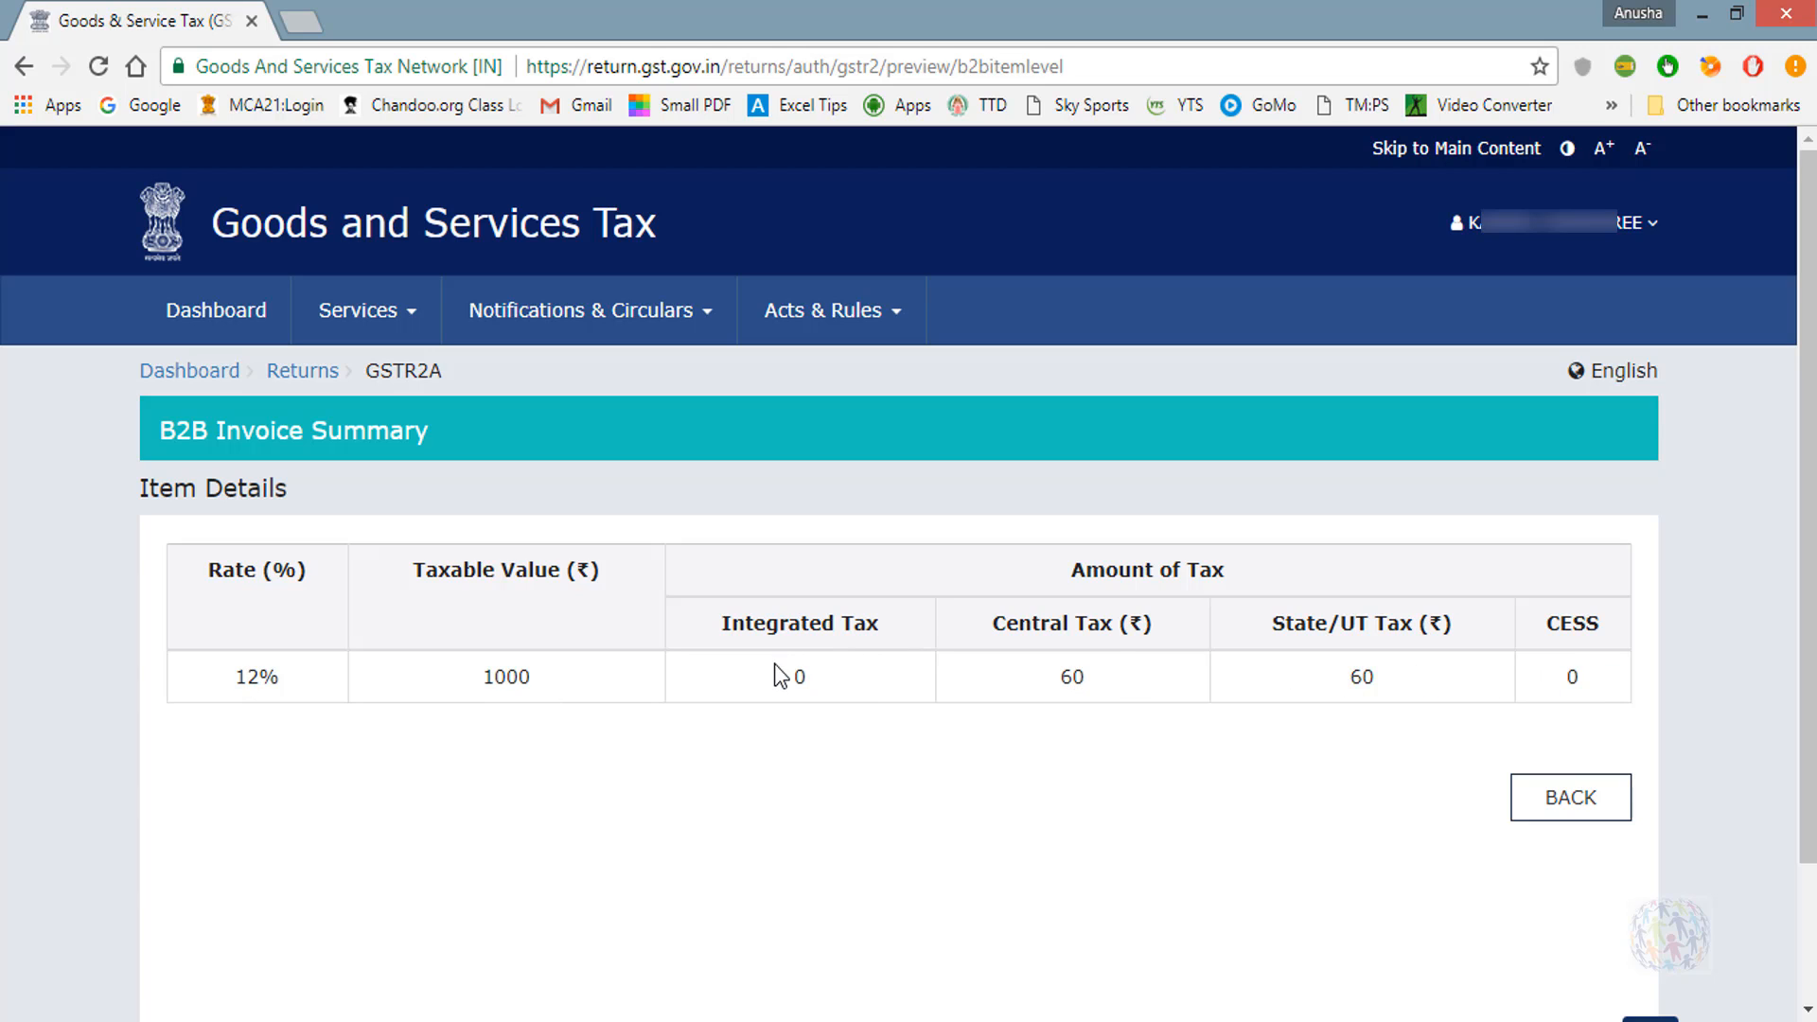
Go back from the invoice's item details through the GSTR2A pages to the returns dashboard.
left_click(1568, 797)
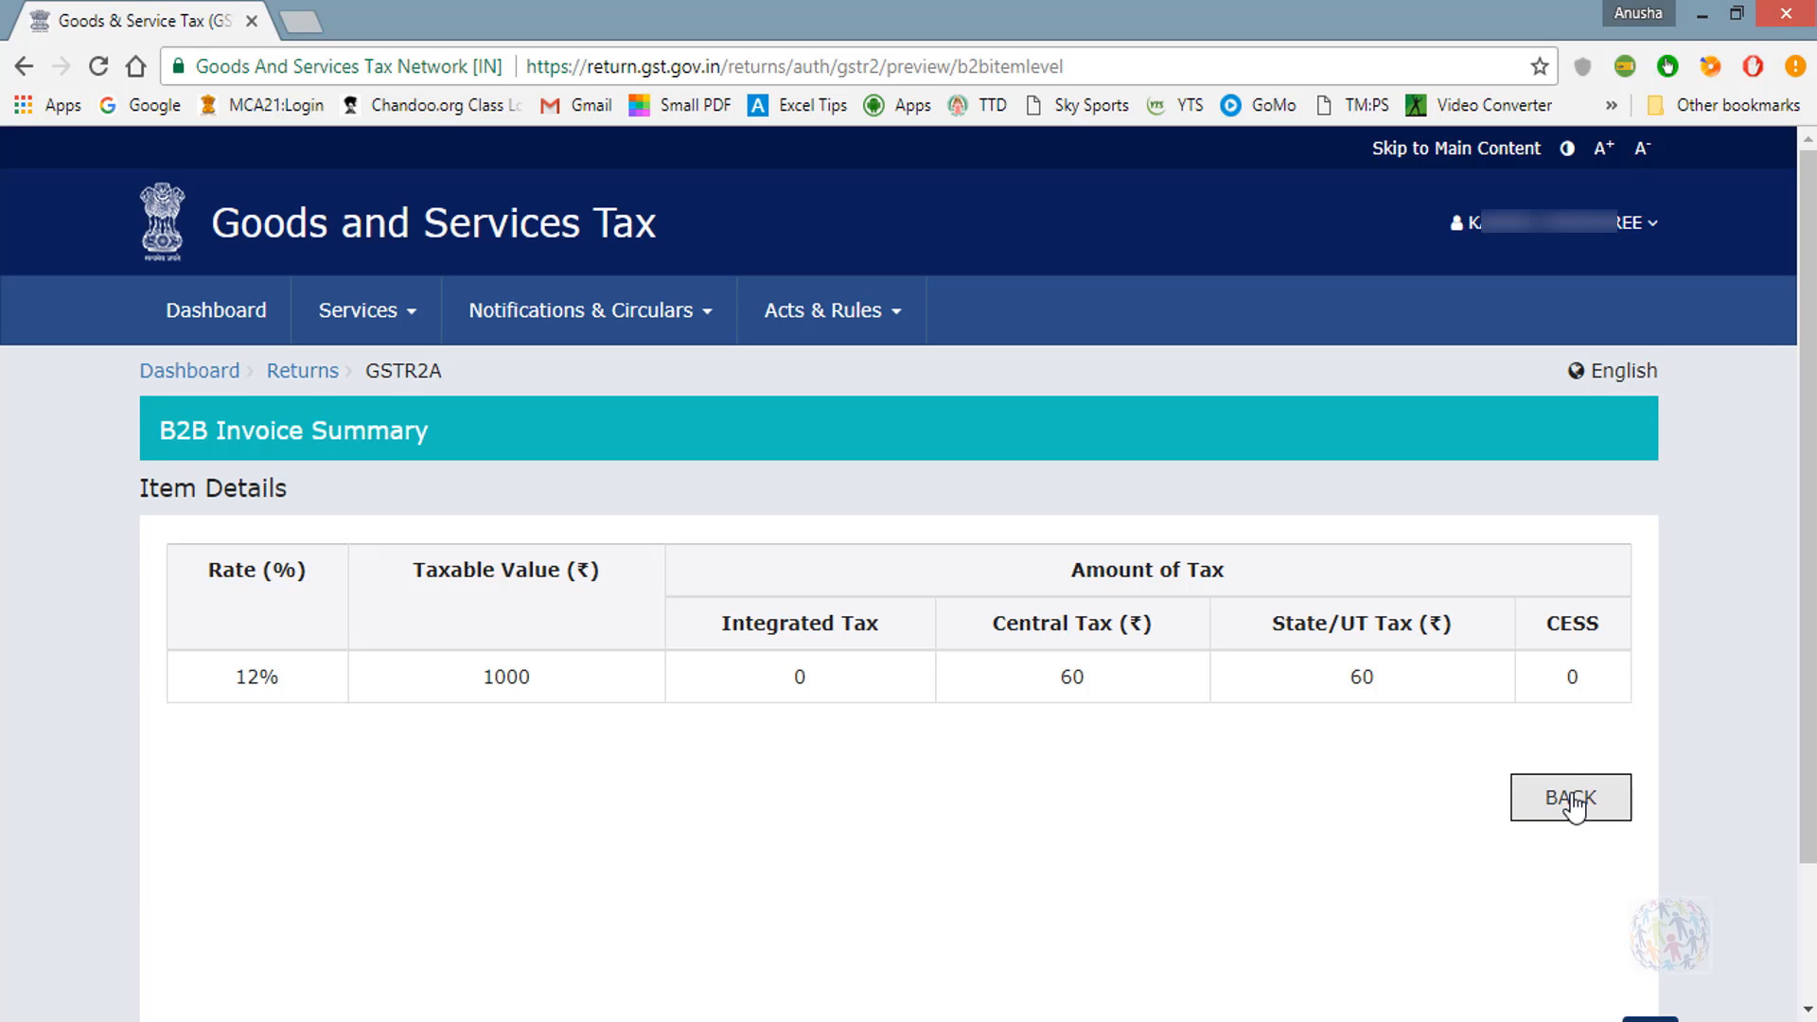
left_click(1571, 800)
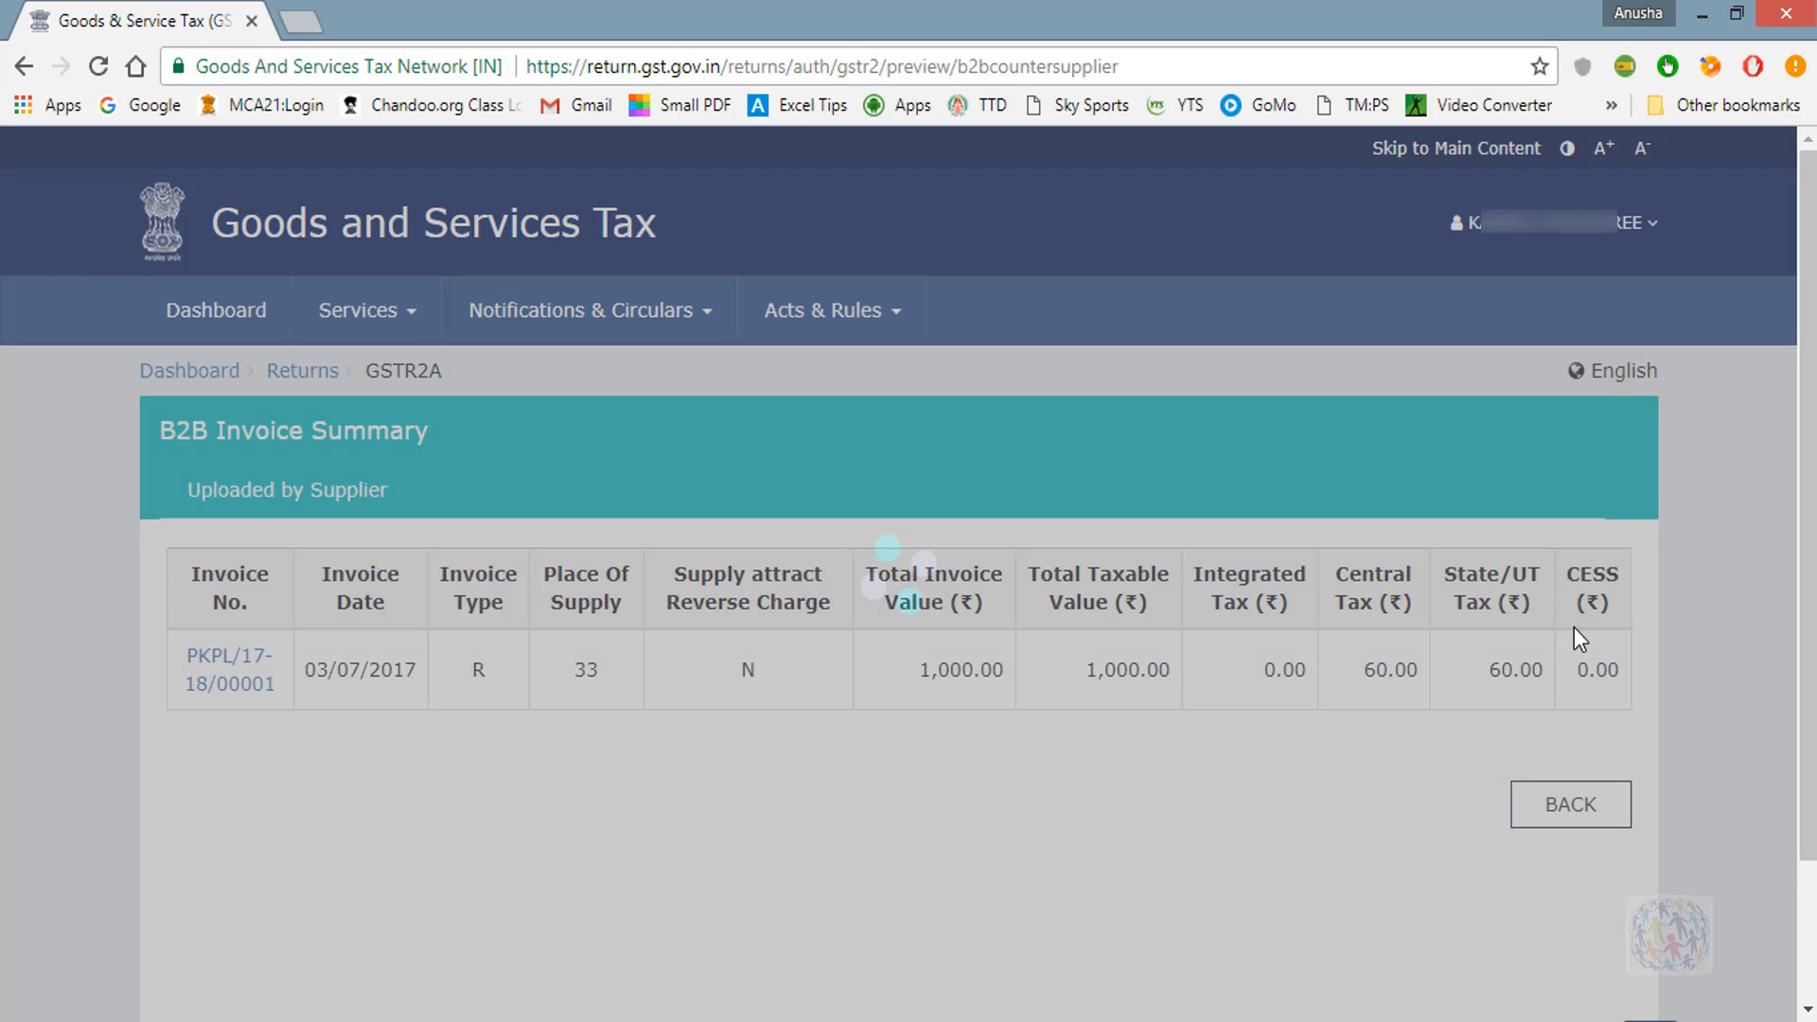
left_click(1575, 627)
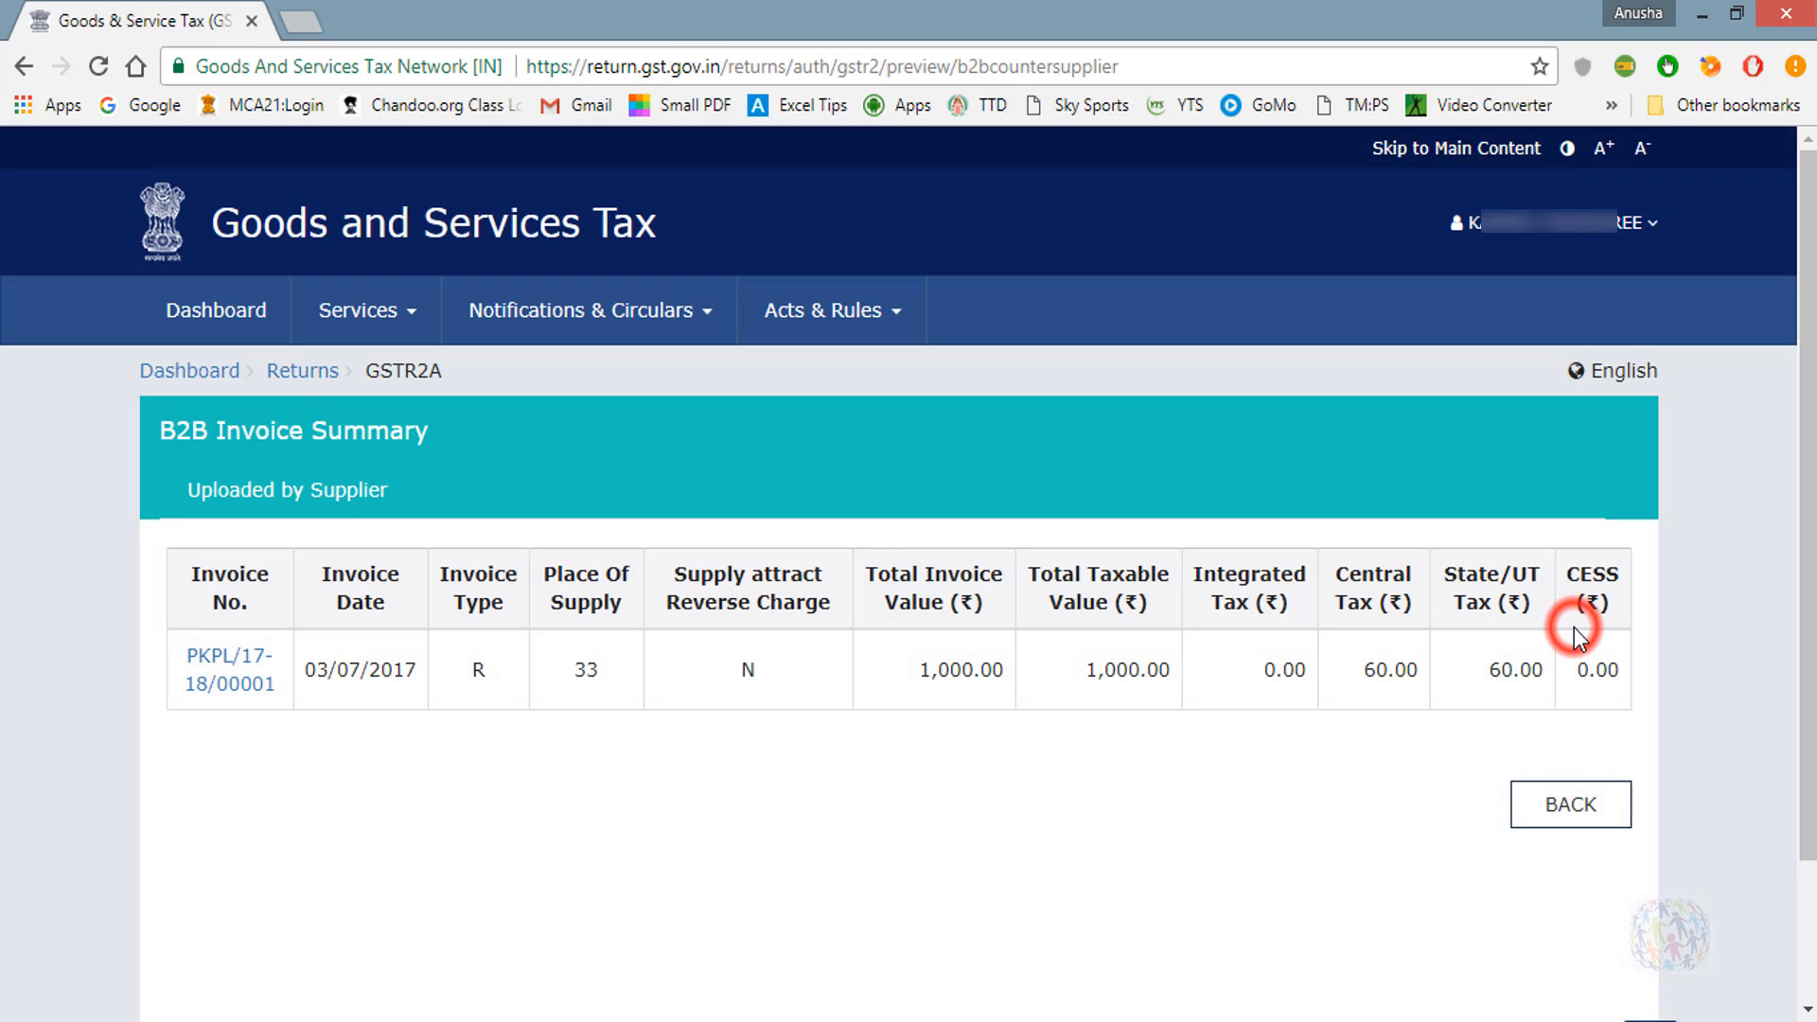
left_click(1572, 804)
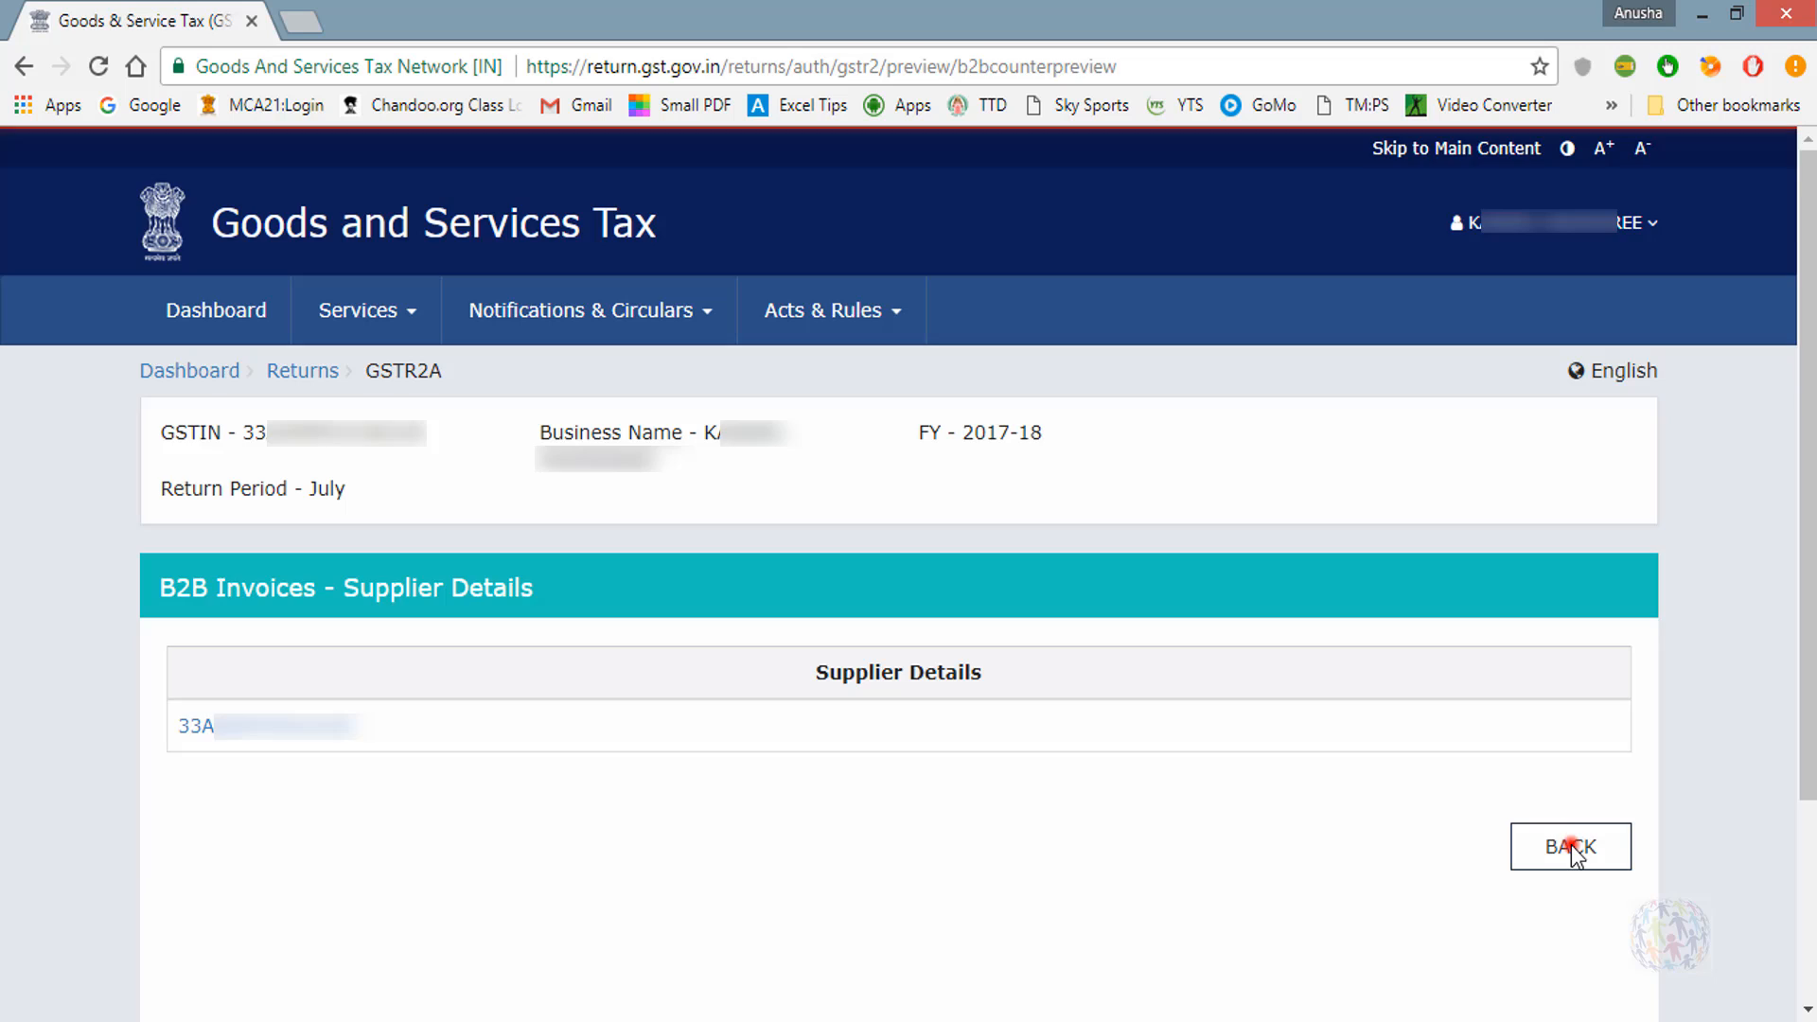
left_click(1570, 844)
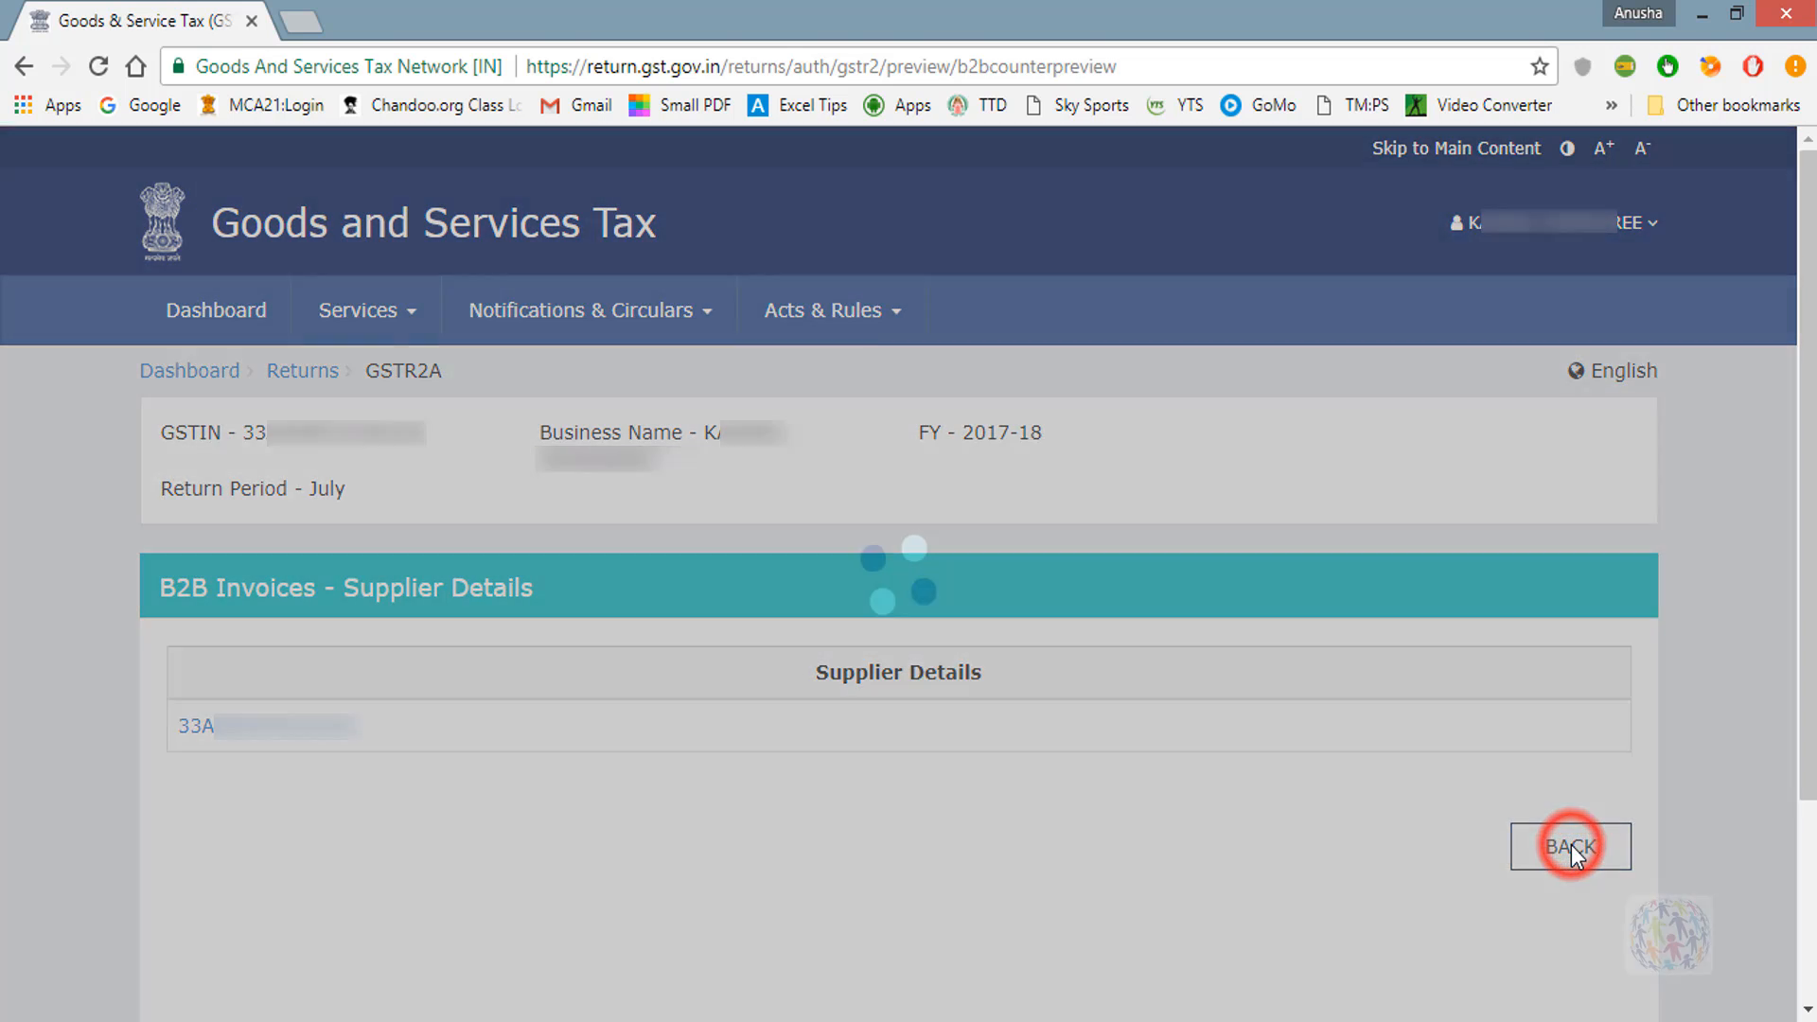
left_click(1571, 845)
left_click(1571, 845)
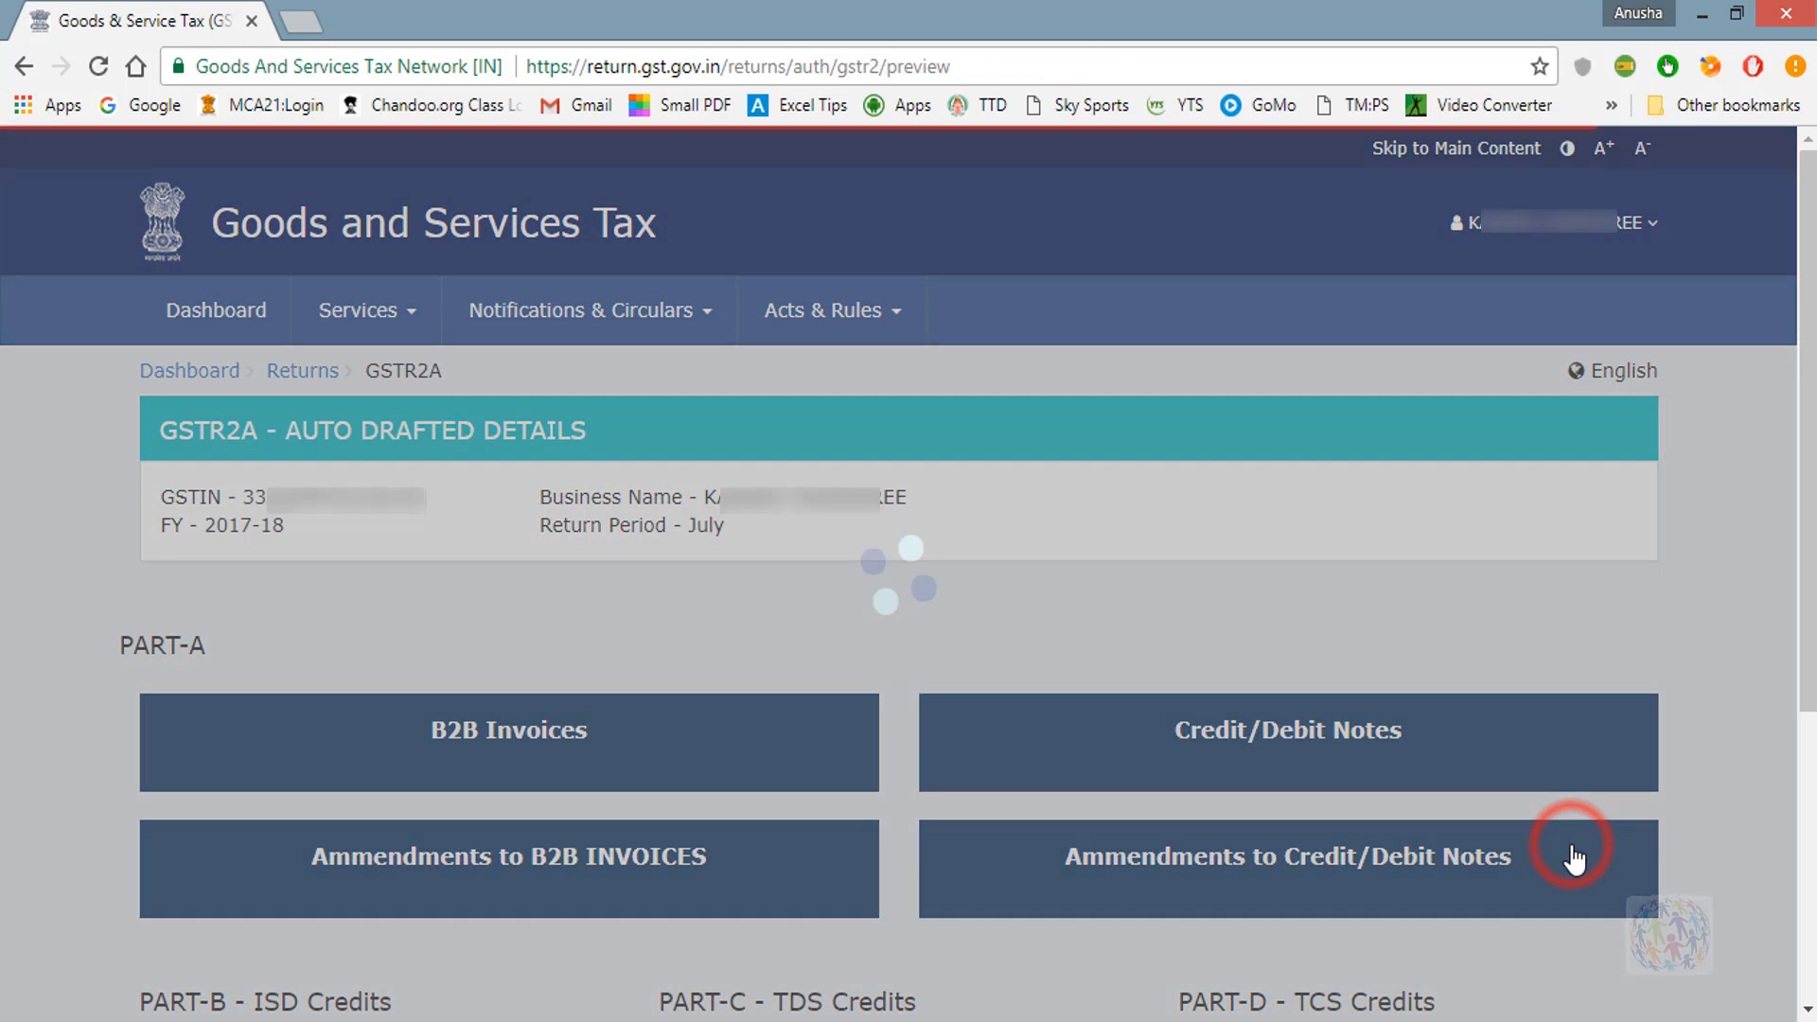
scroll(1573, 861, "down", 5)
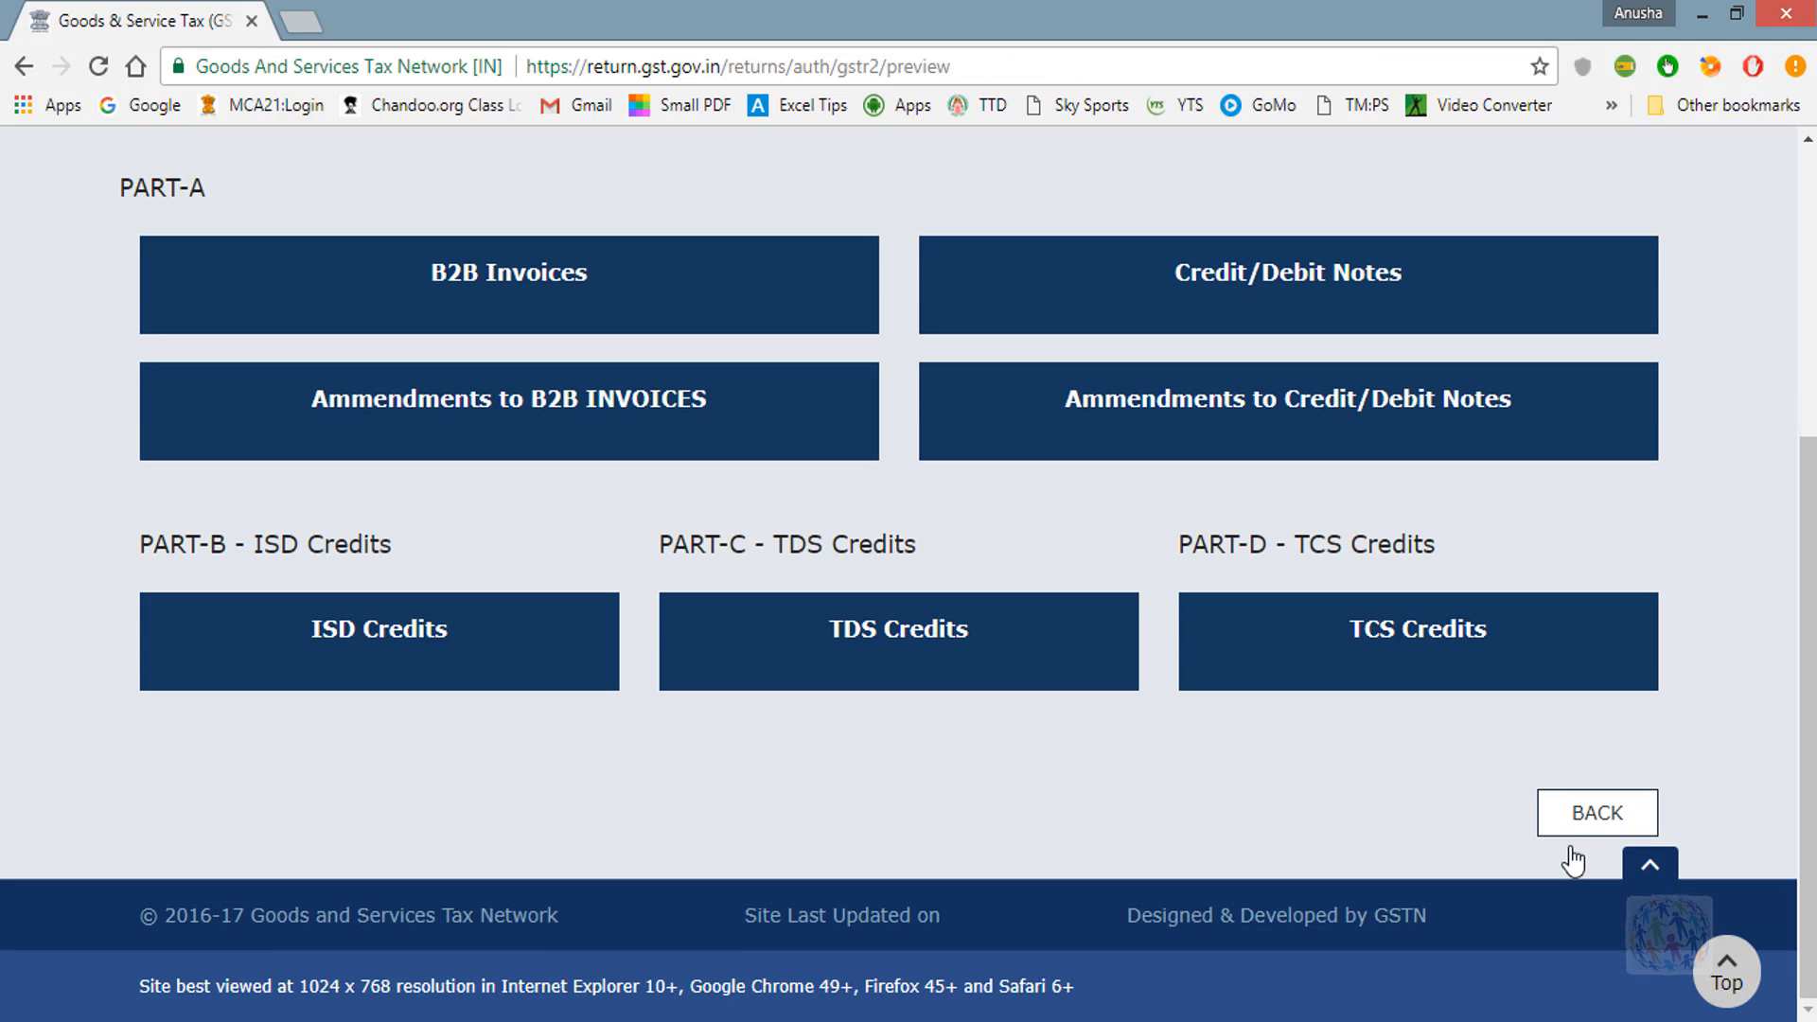
left_click(1571, 842)
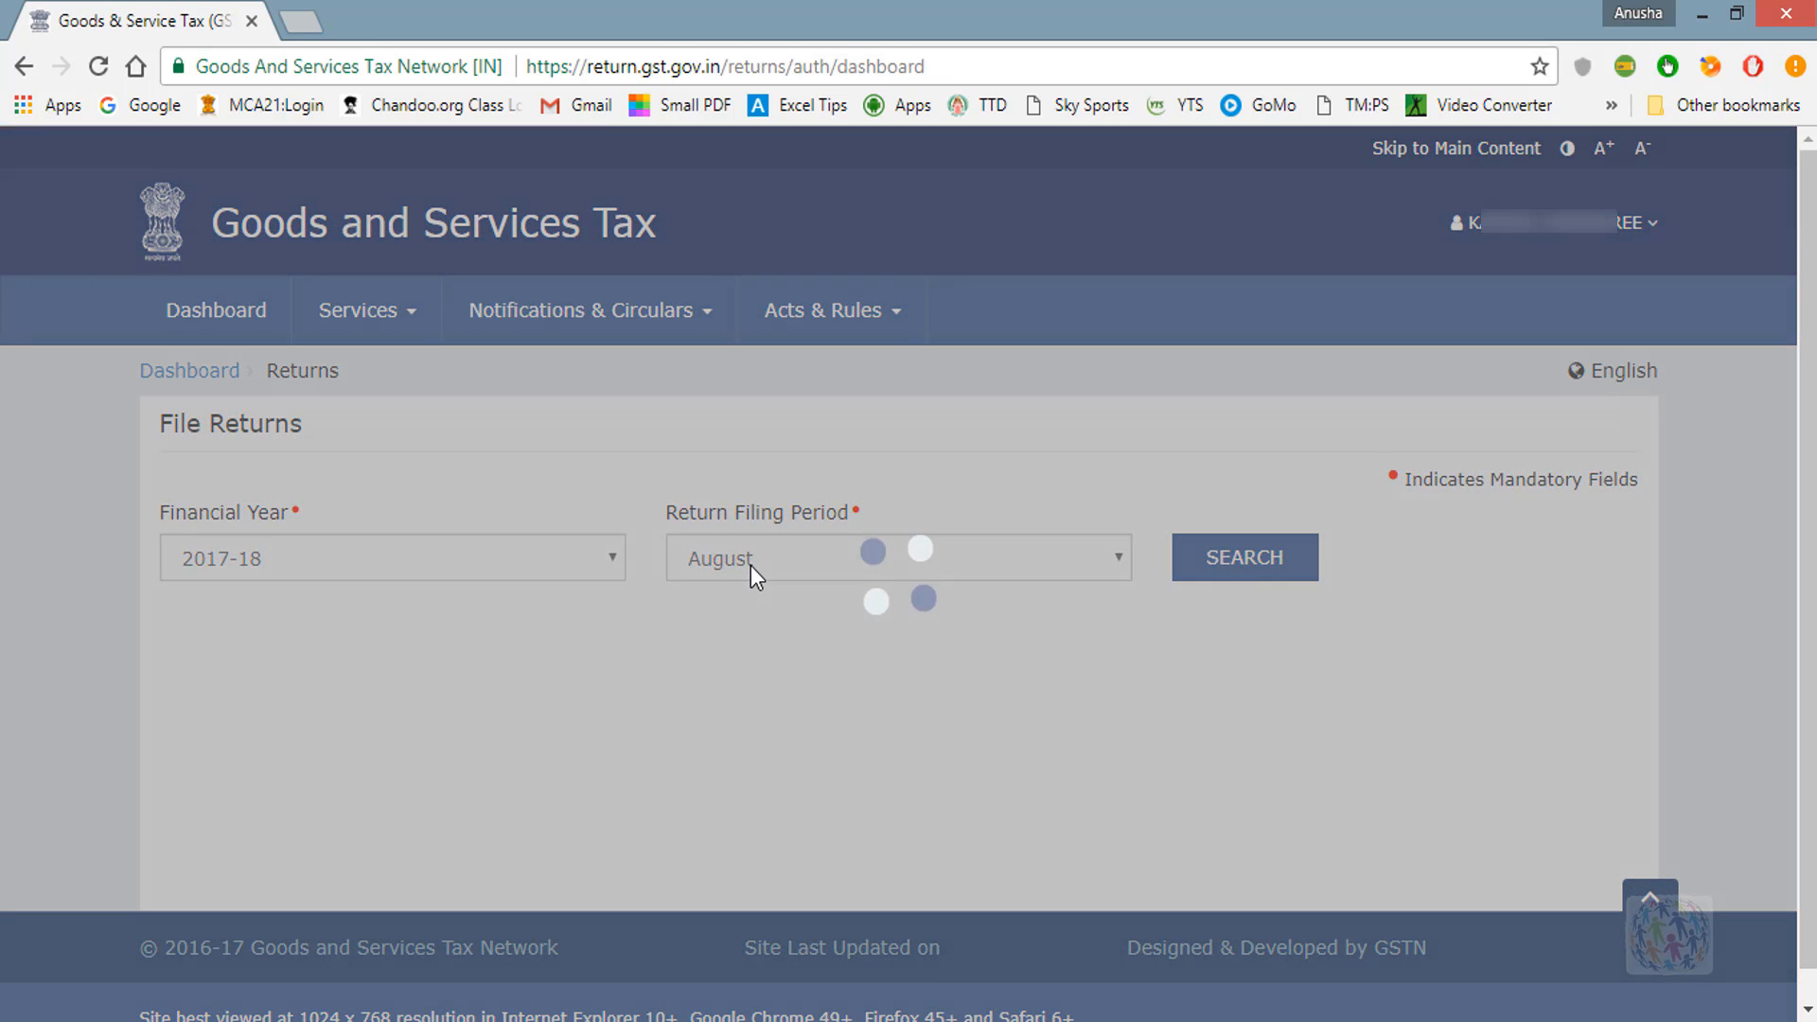
Search for the July 2017-18 returns and start preparing the GSTR-1 online.
left_click(751, 565)
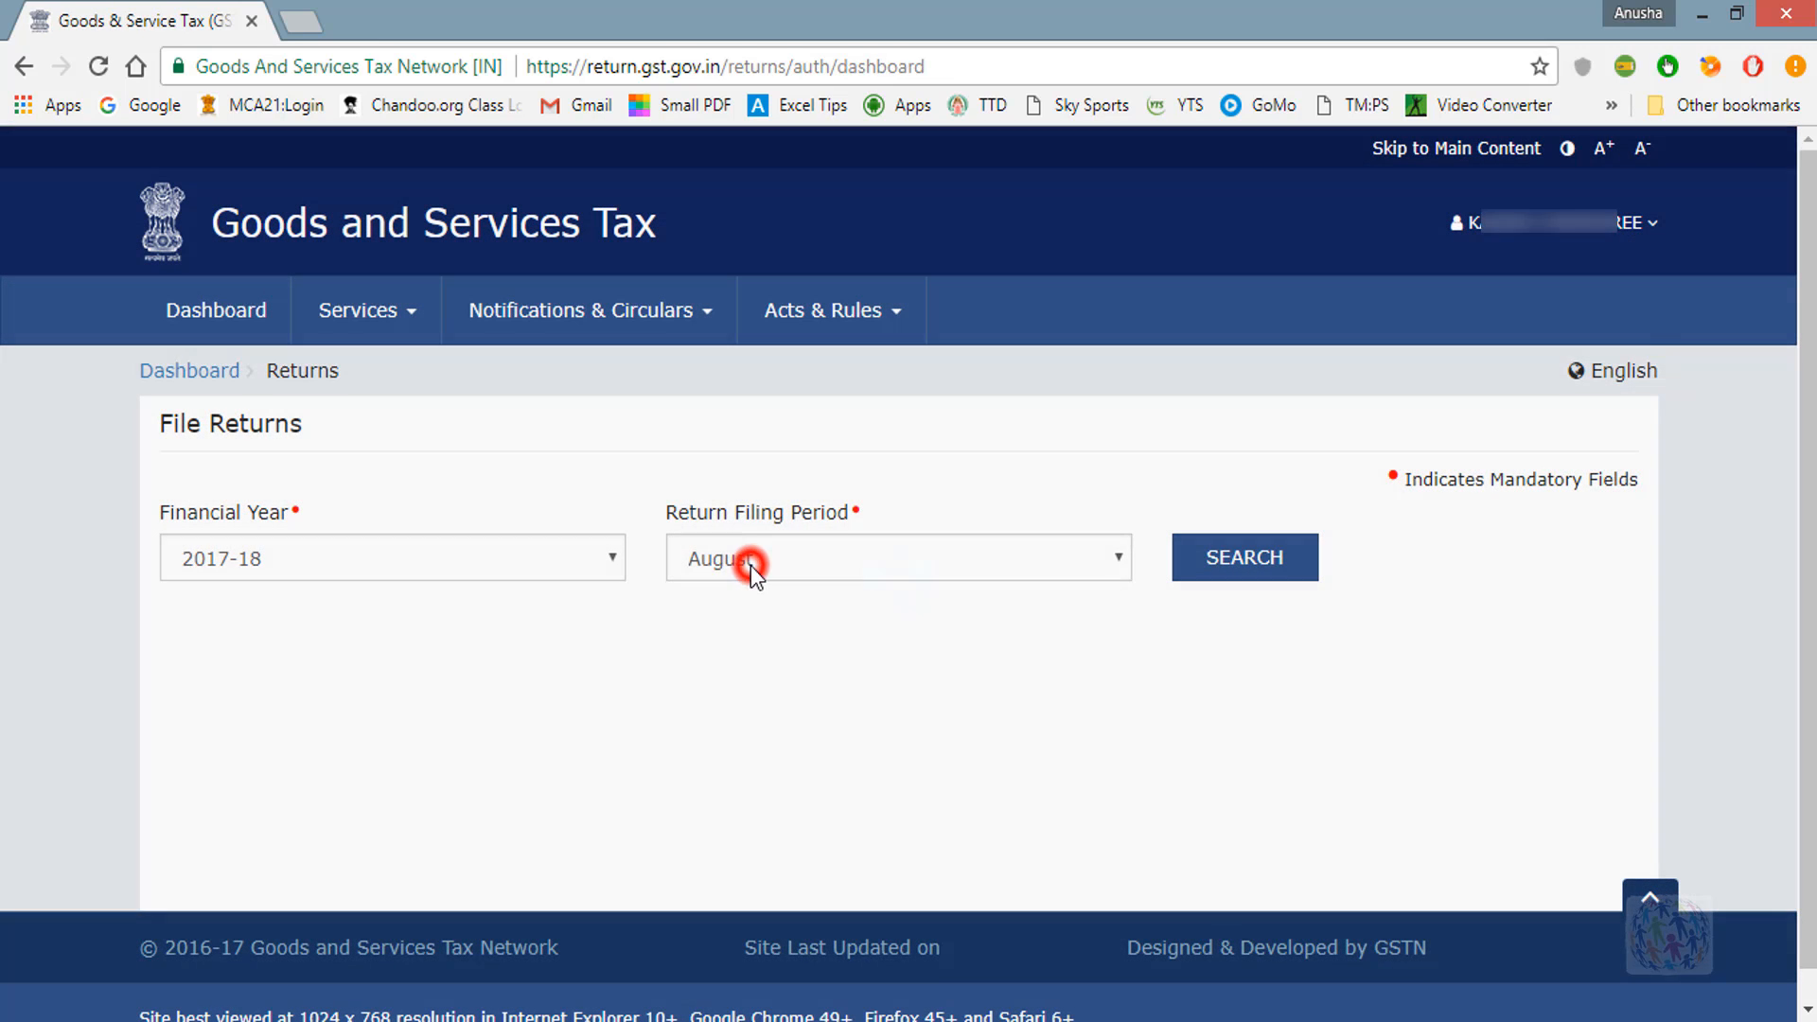
left_click(751, 606)
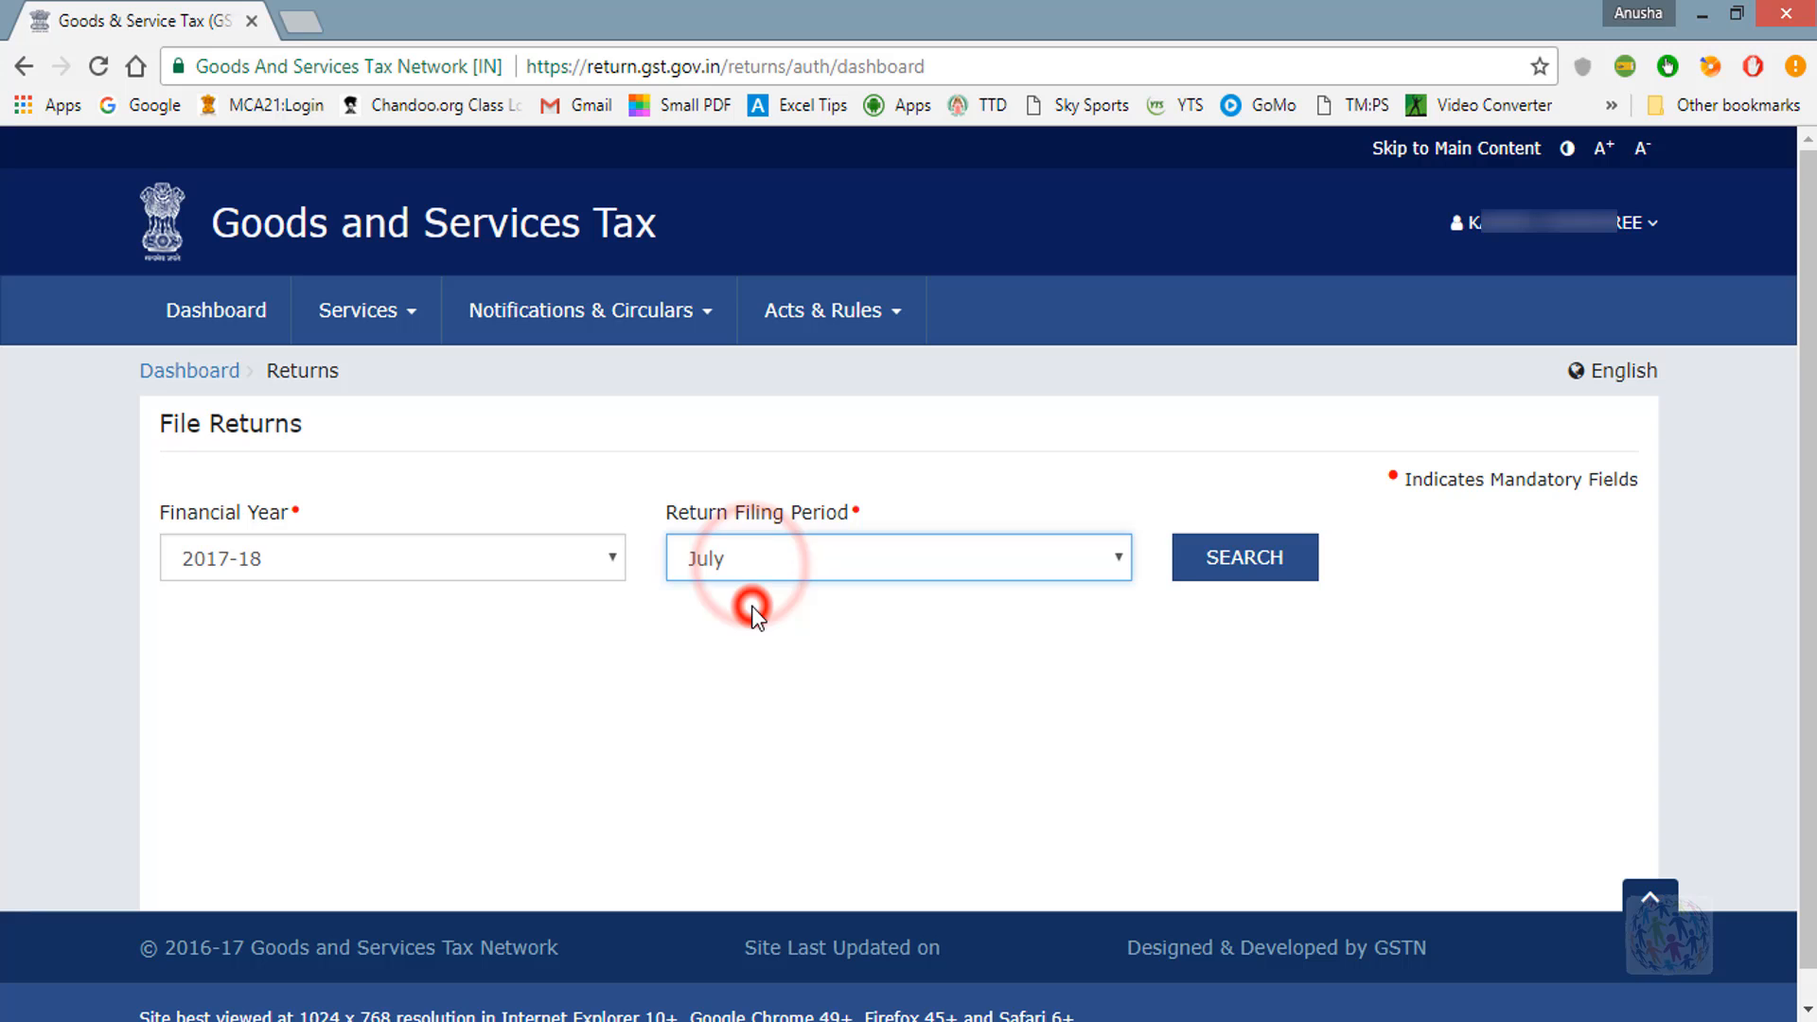
left_click(1222, 566)
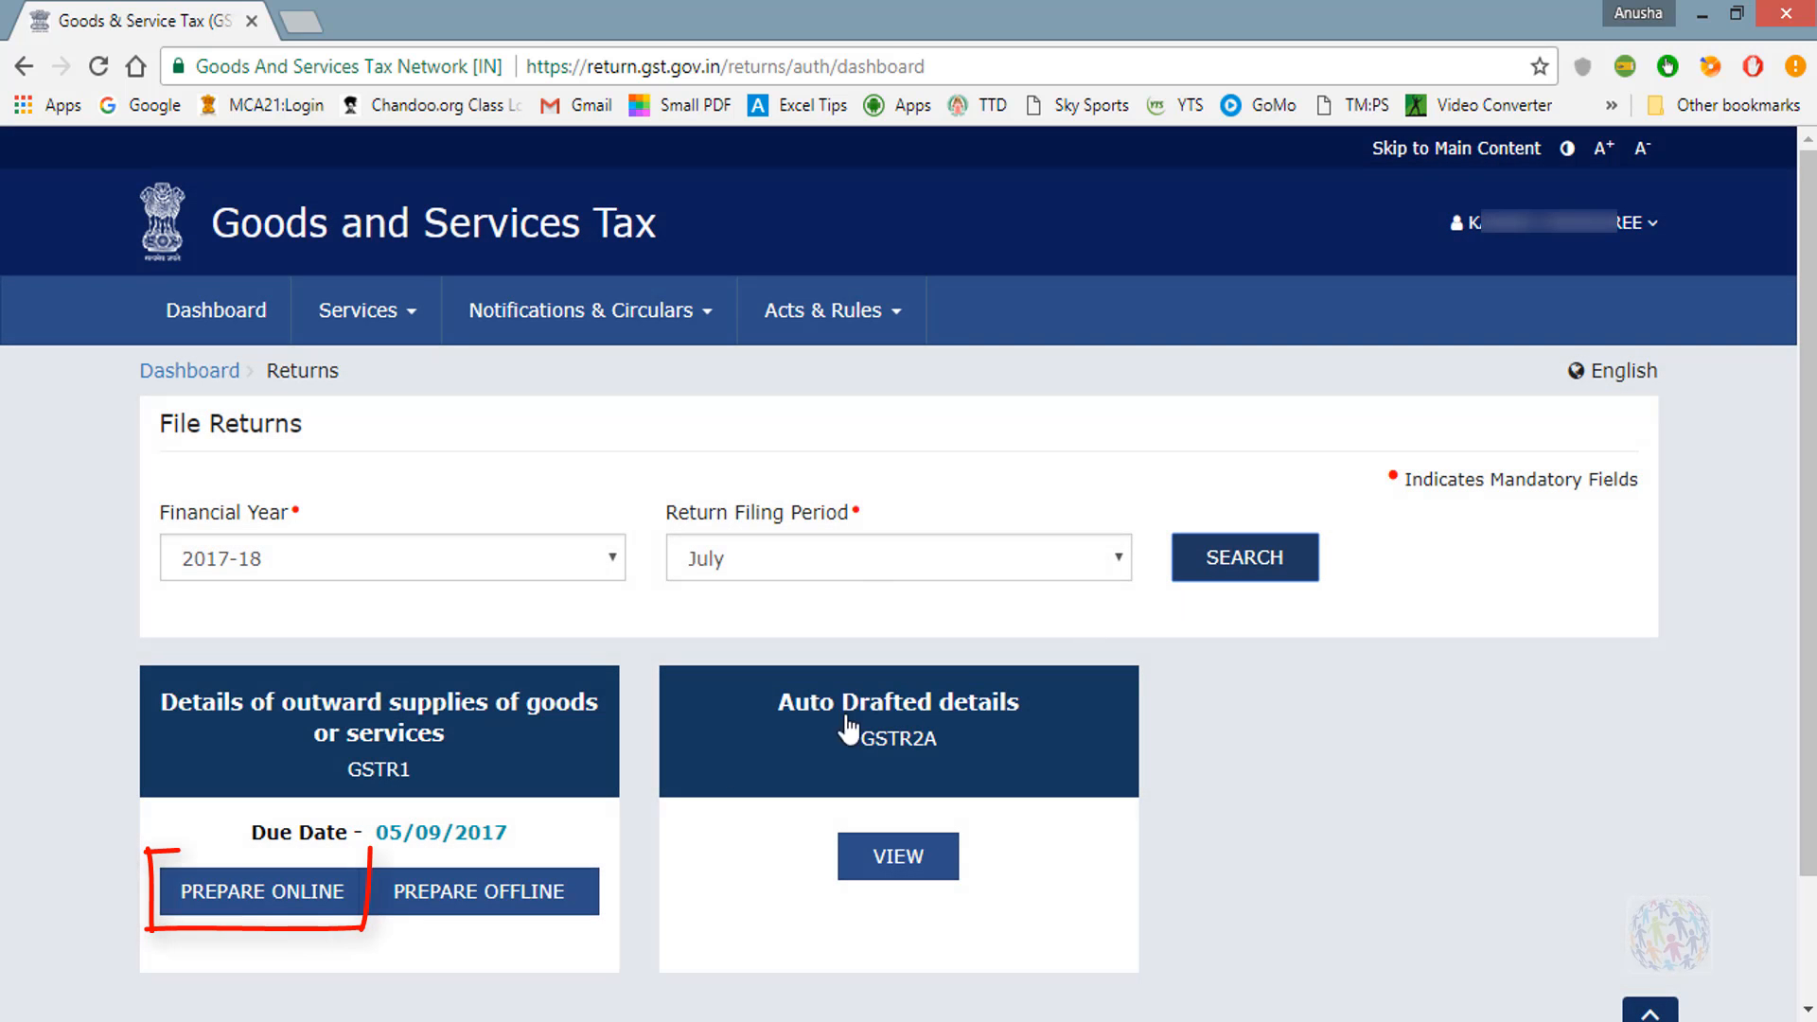
left_click(248, 893)
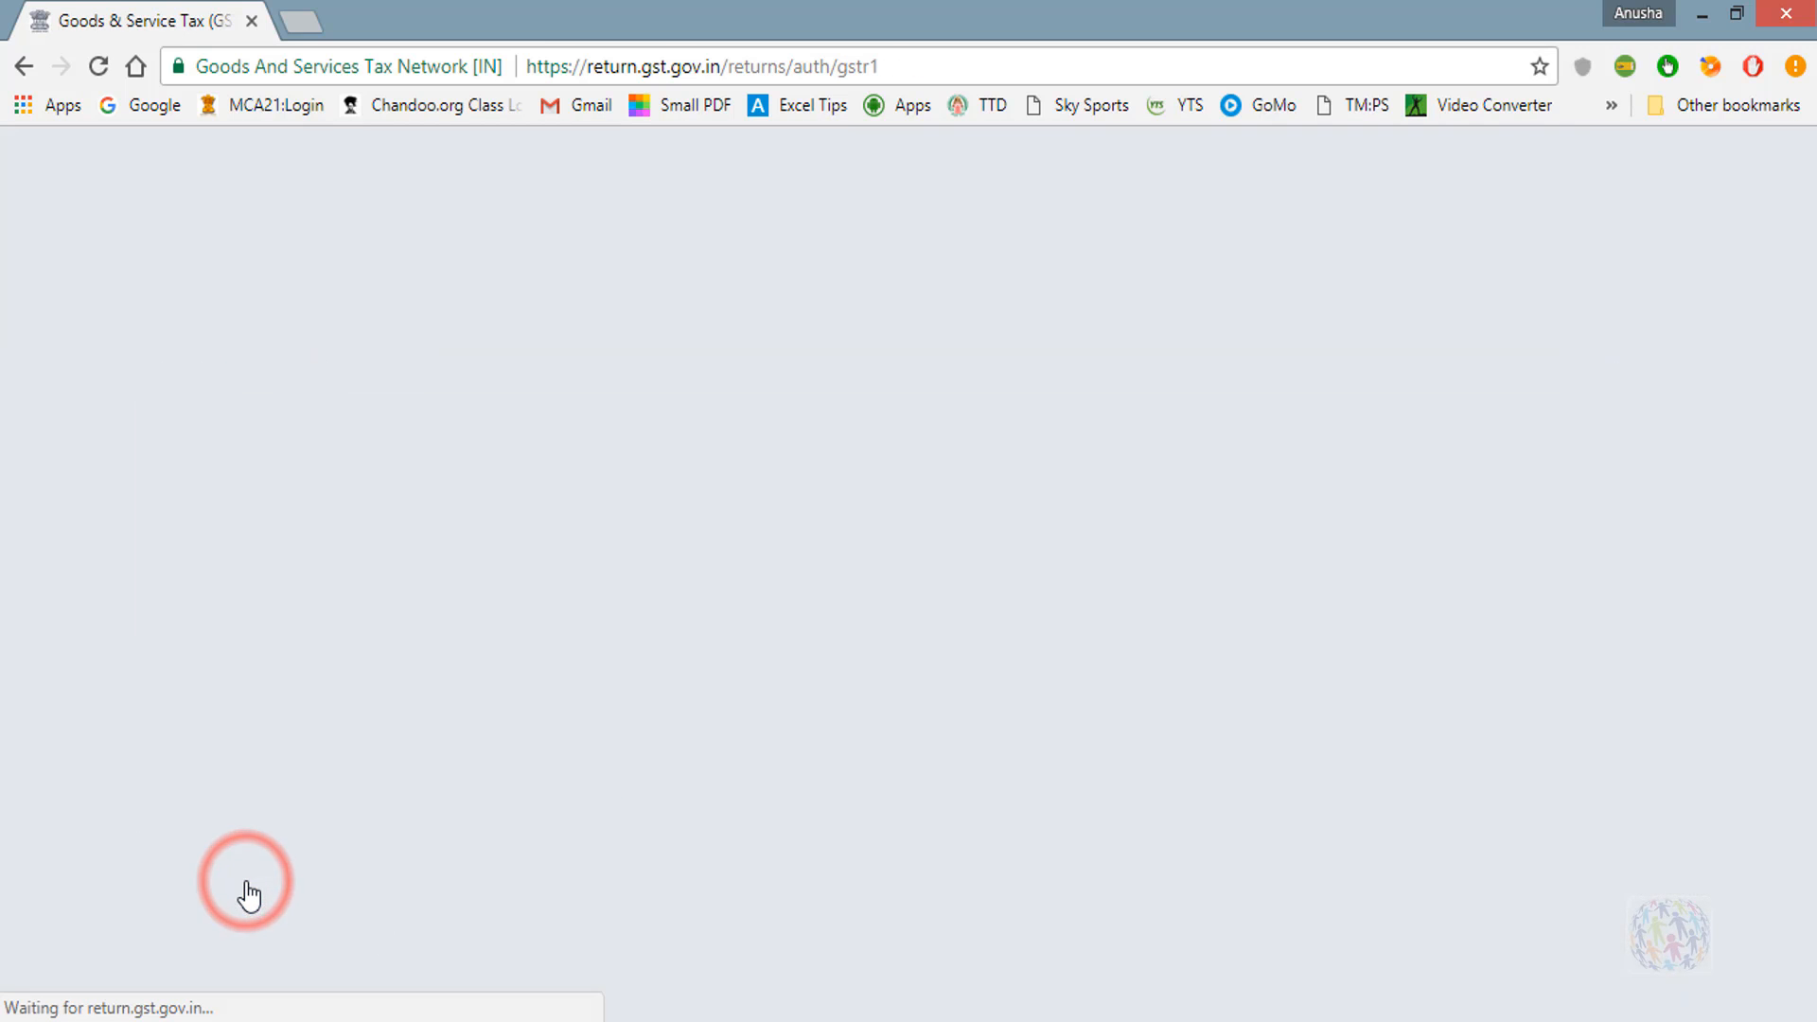
Start adding a new invoice under the 4A, 4B, 4C, 6B, 6C - B2B Invoices section of the GSTR-1.
scroll(248, 892, "down", 4)
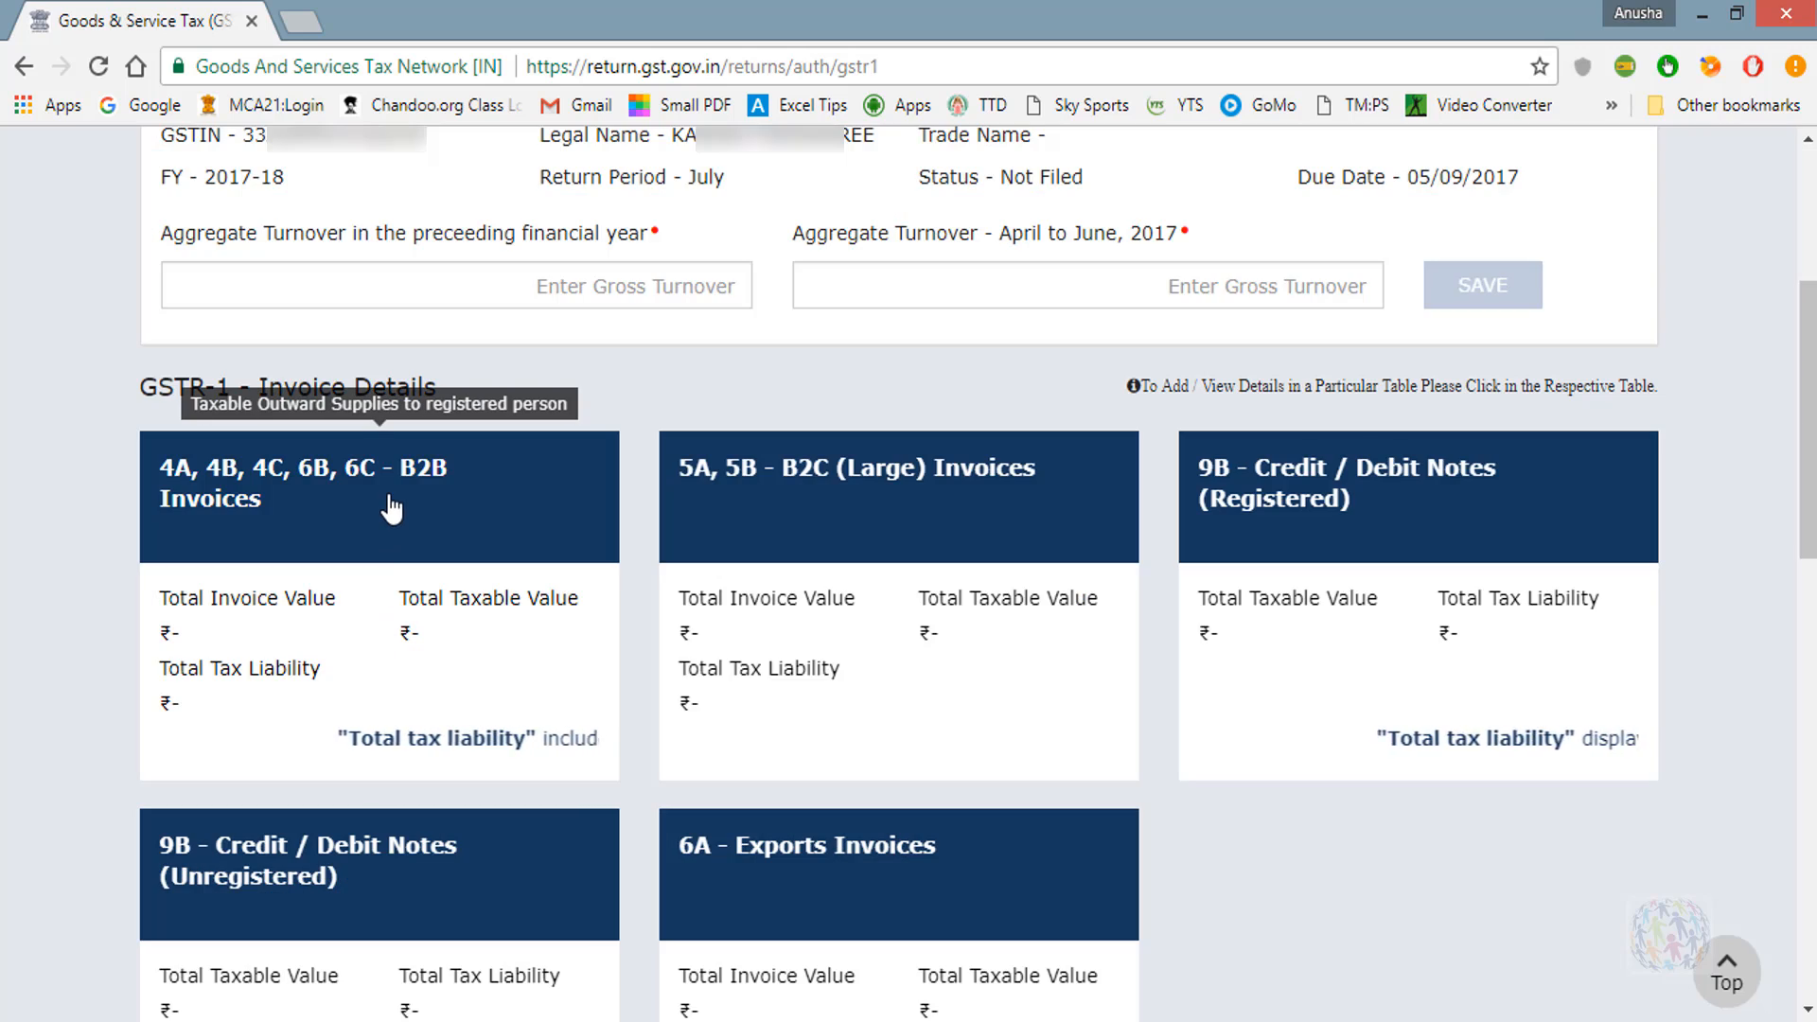
left_click(388, 496)
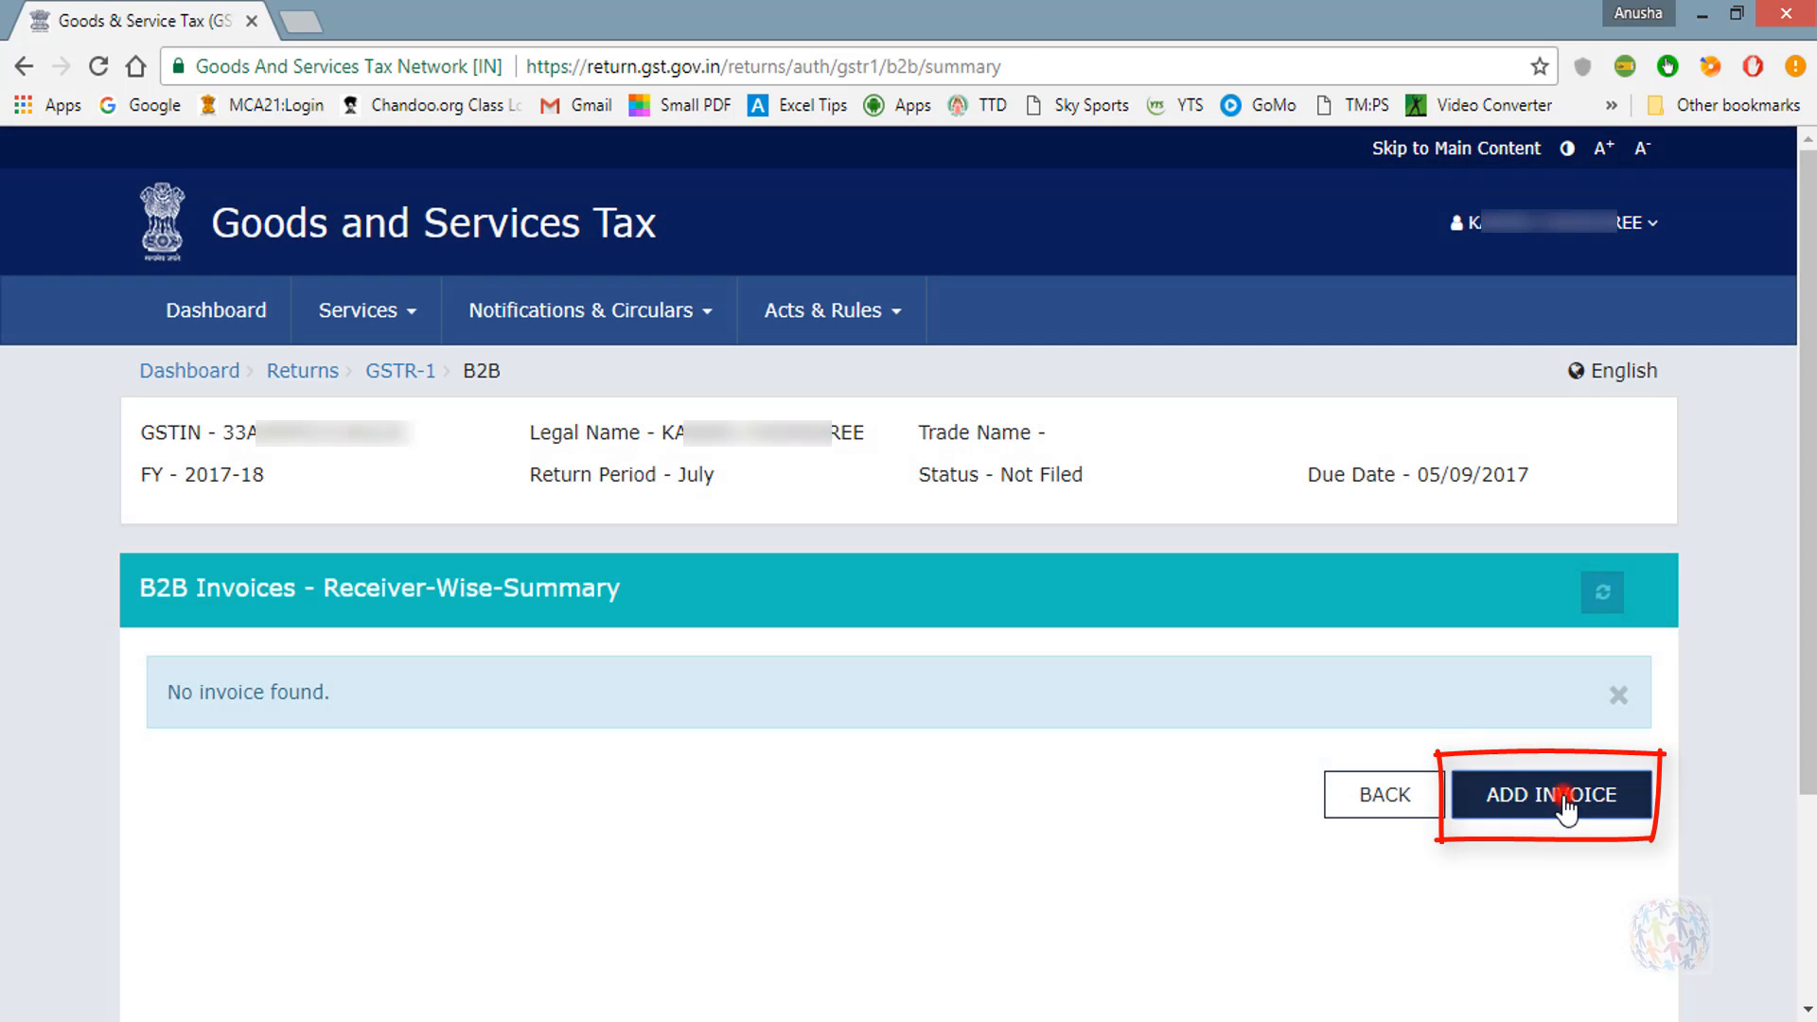
left_click(1593, 793)
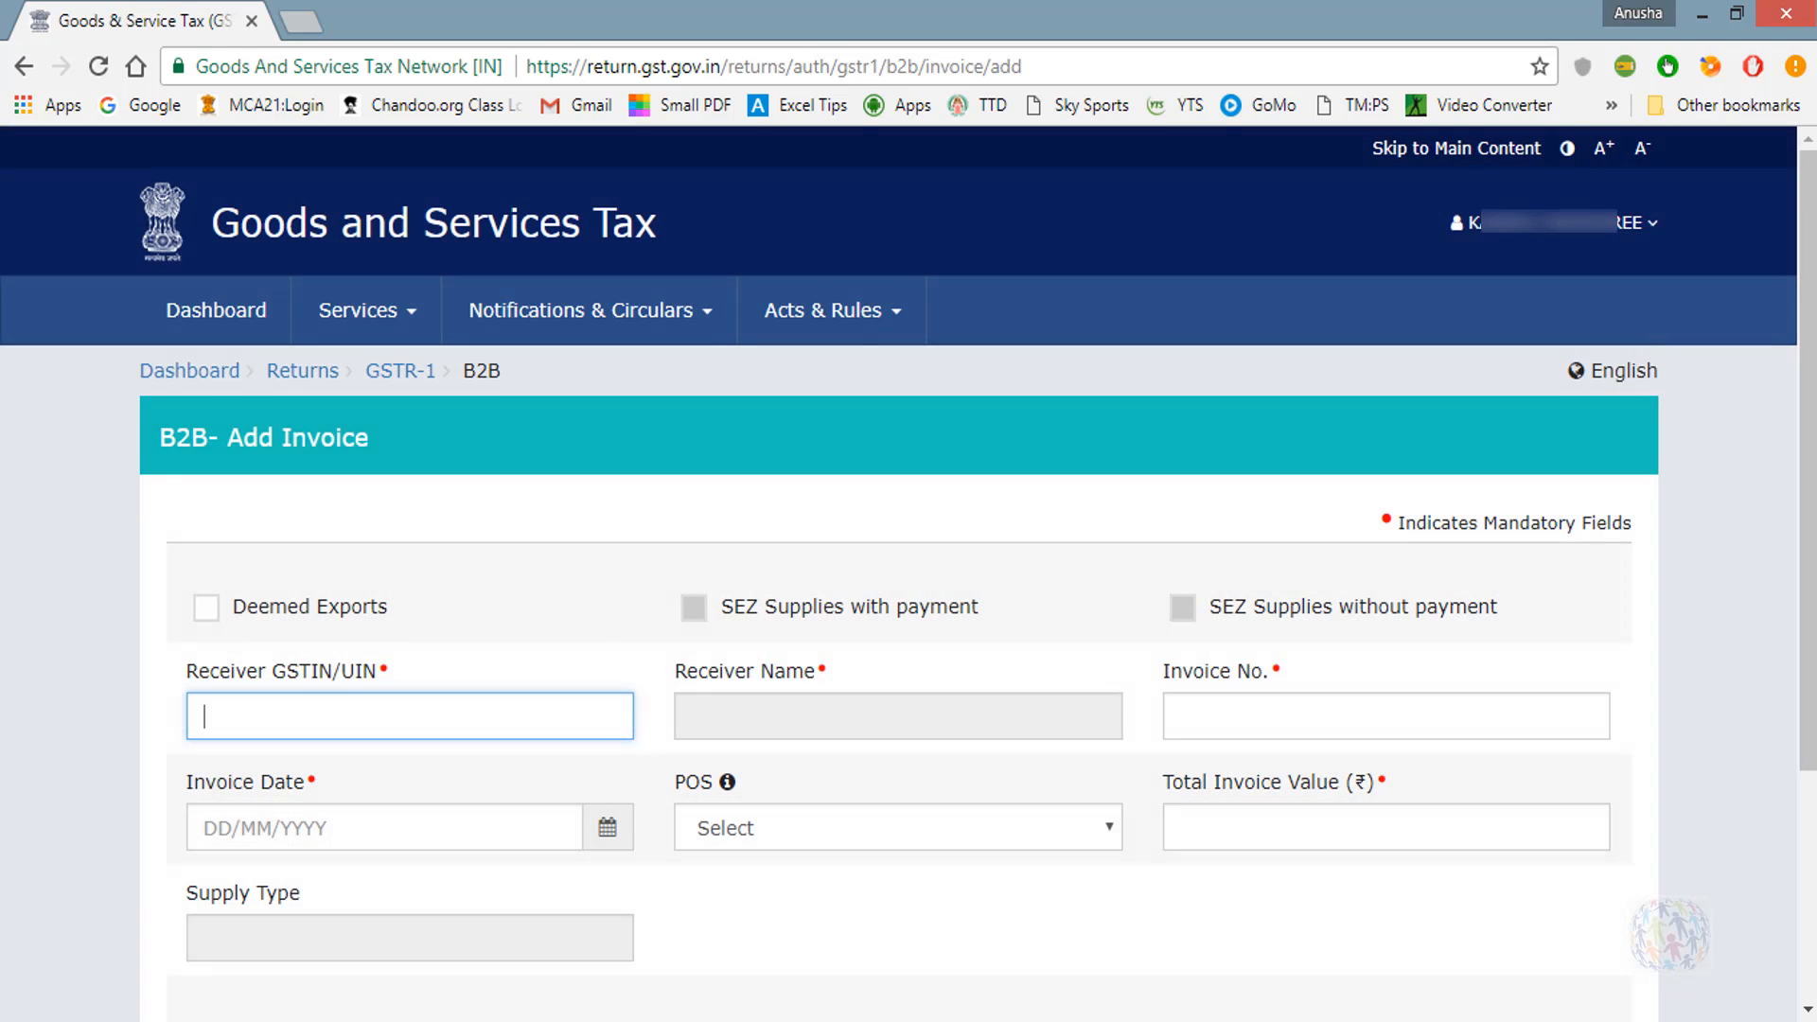
Copy the third GSTIN from the gst number file in Notepad and enter it as the invoice's receiver GSTIN.
left_click(686, 1020)
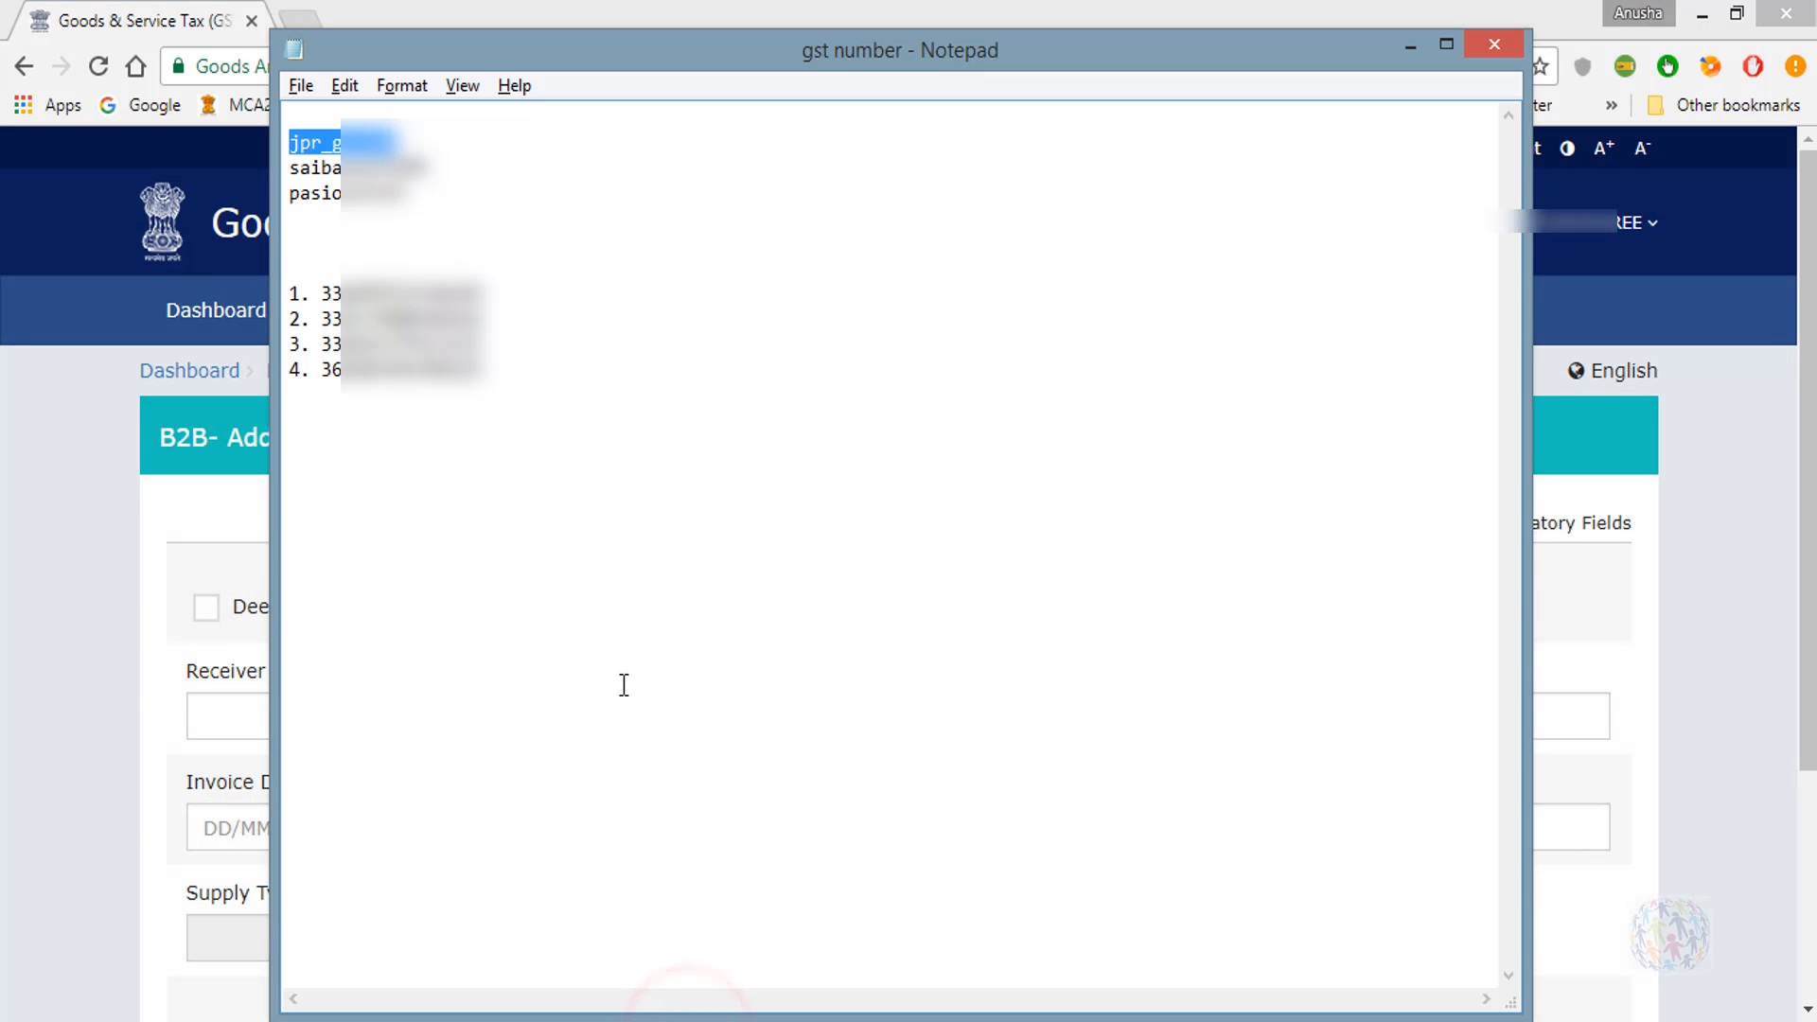
double_click(438, 342)
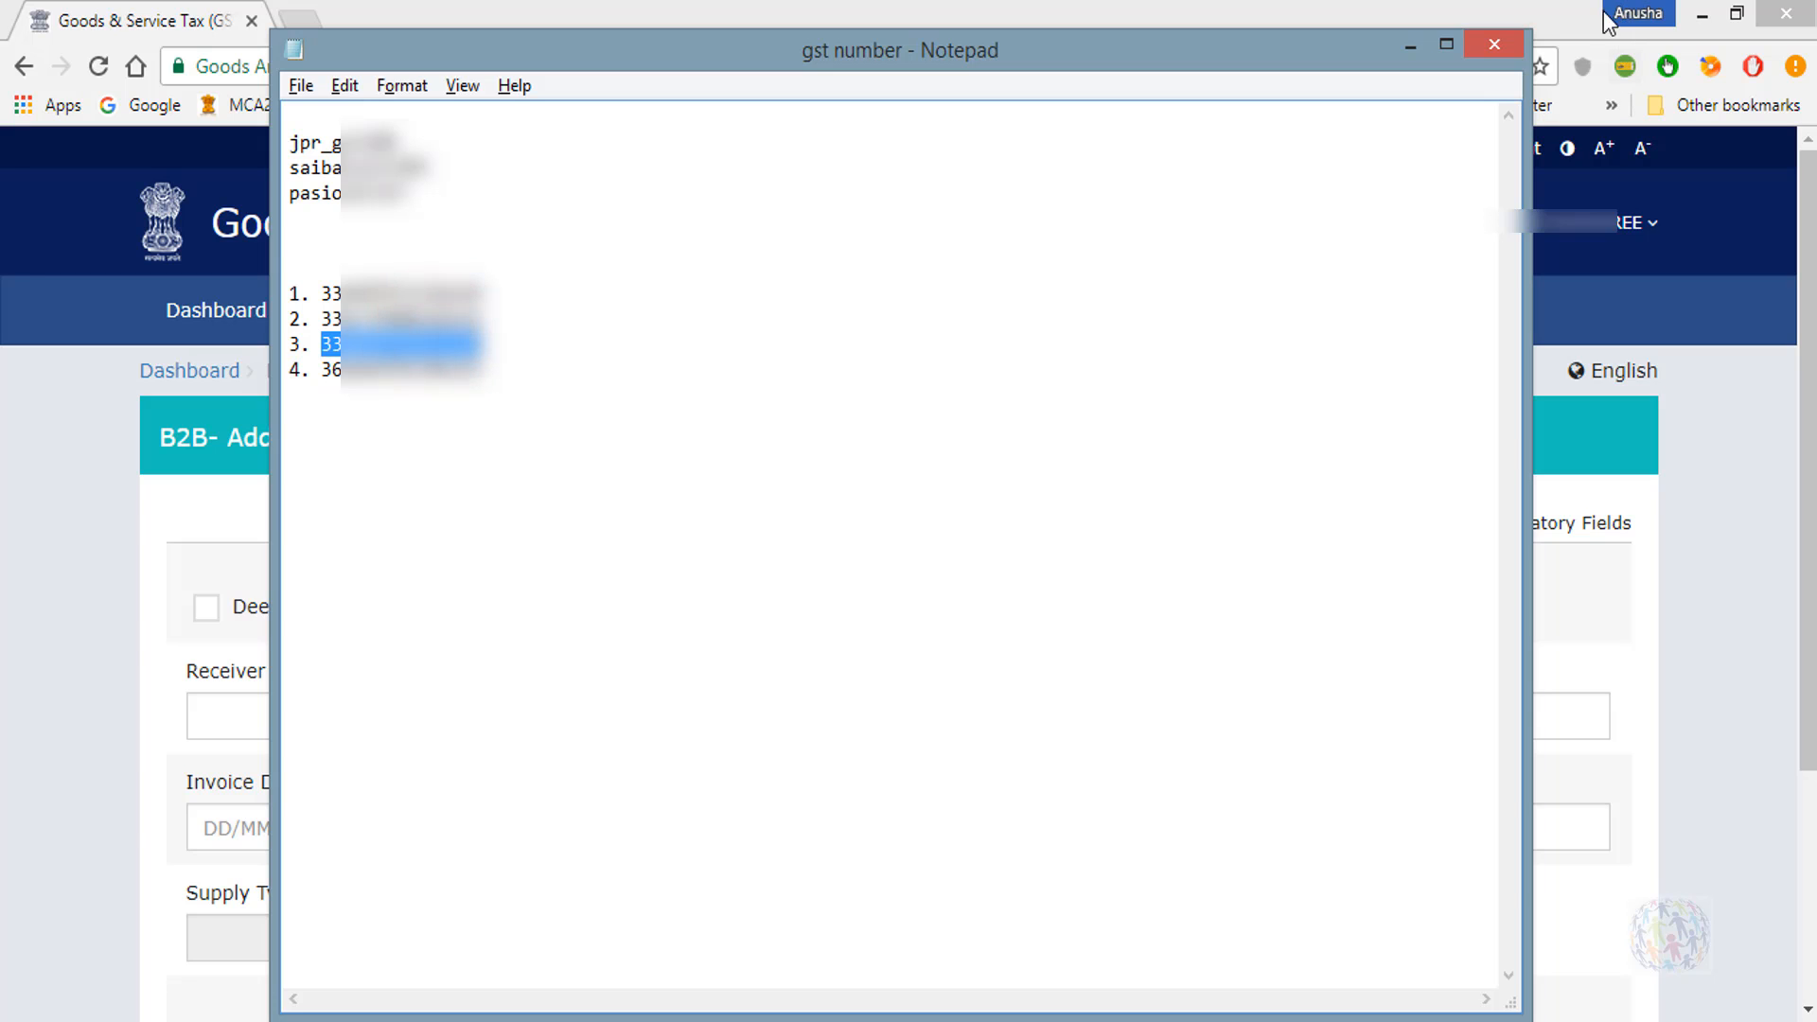
left_click(1408, 45)
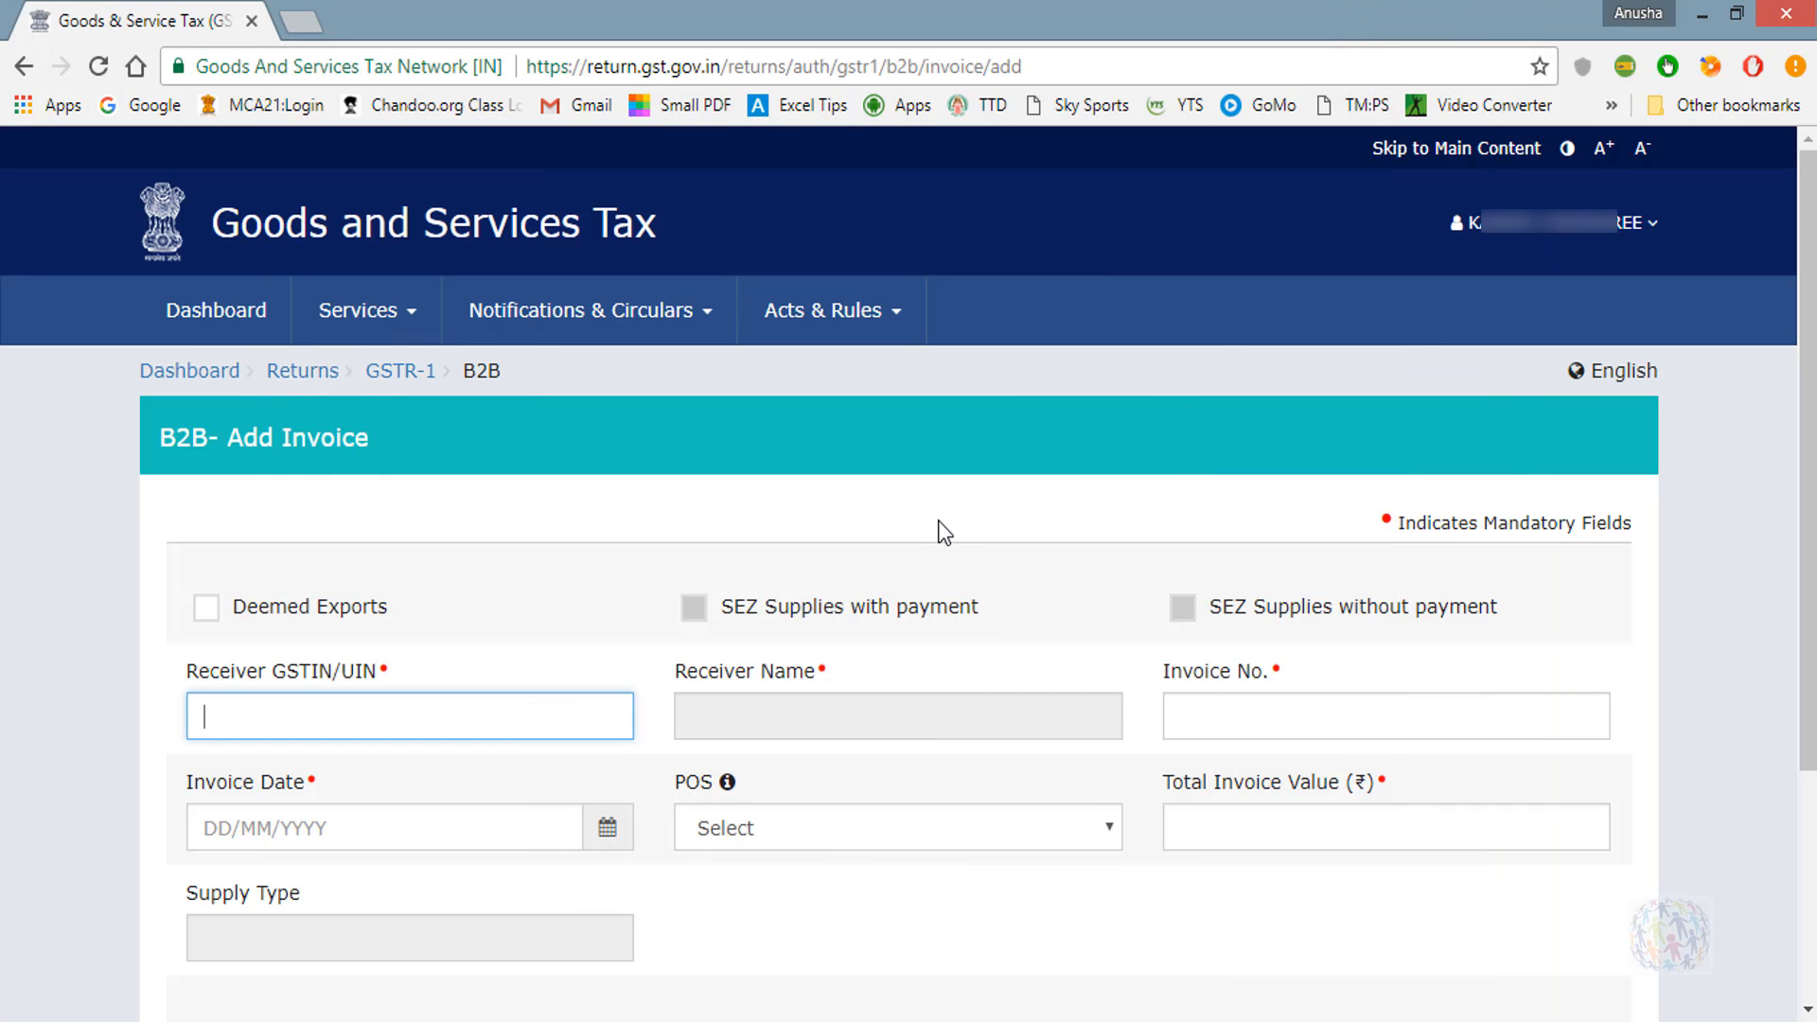
key("ctrl+v")
key("Tab")
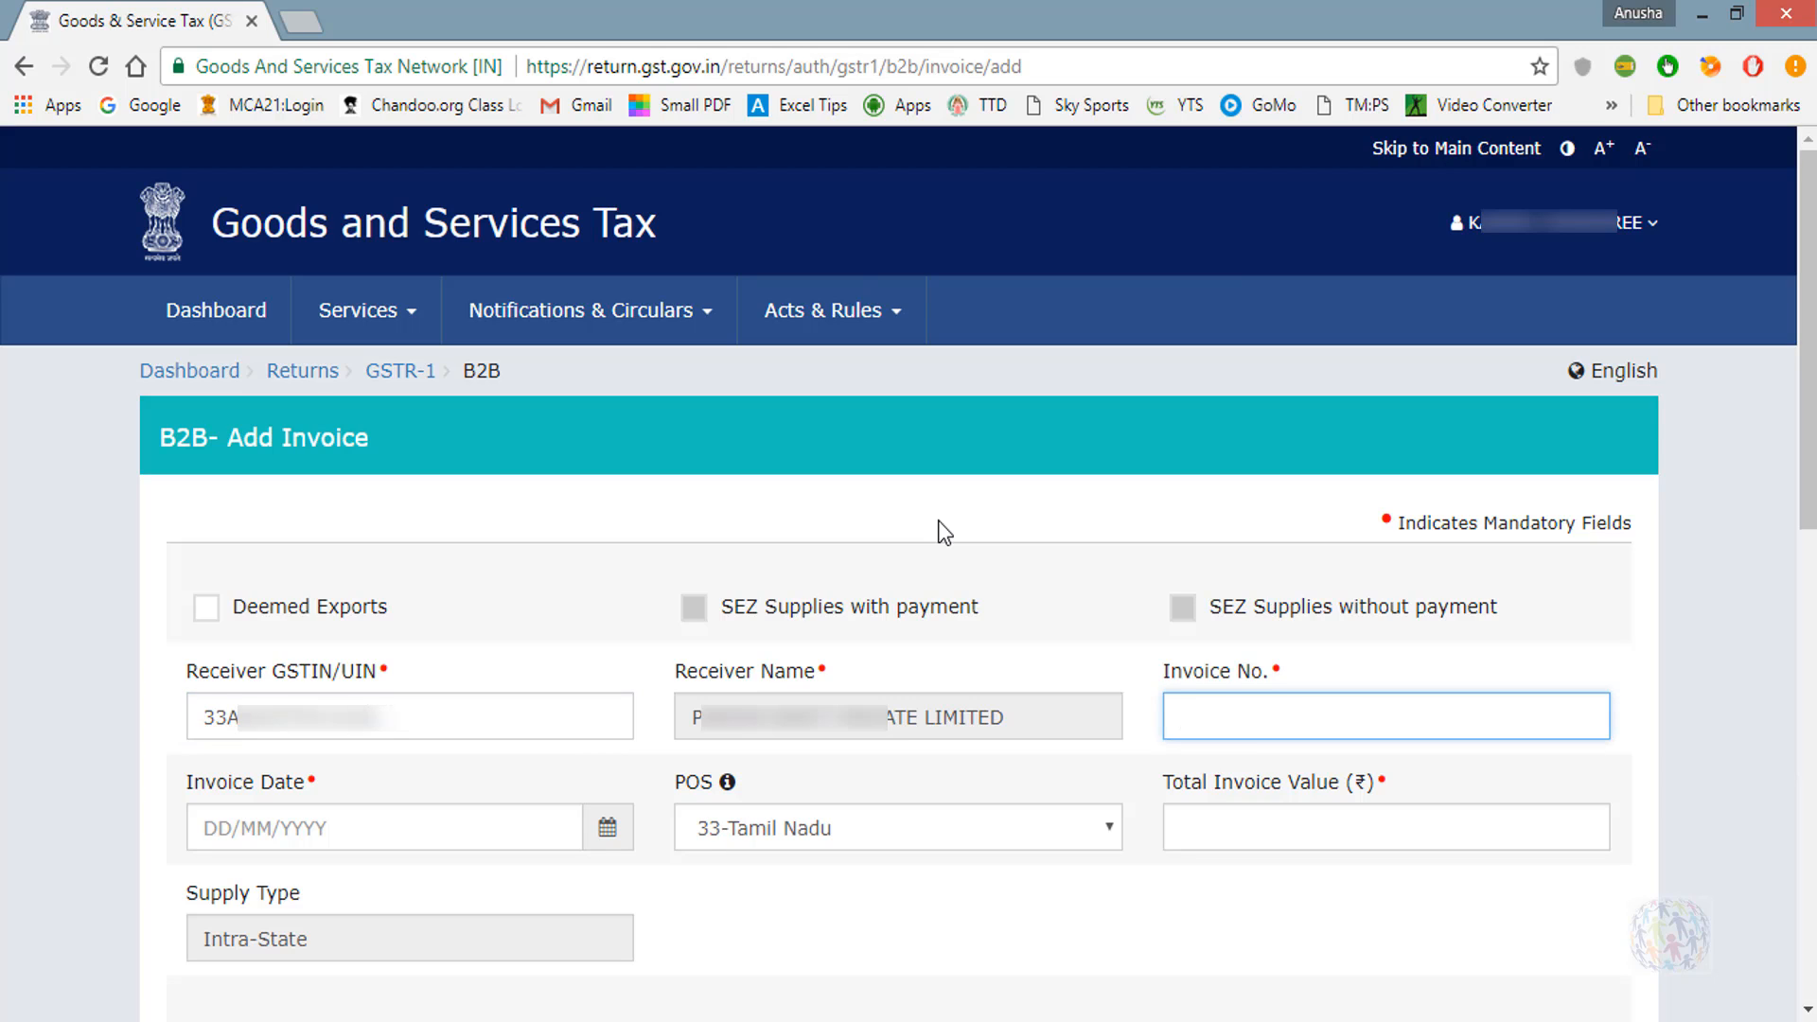
Enter invoice number JP/17-18/00001, invoice date 04/07/2017 and total invoice value 5,000 for the B2B invoice.
type("J")
scroll(945, 533, "down", 1)
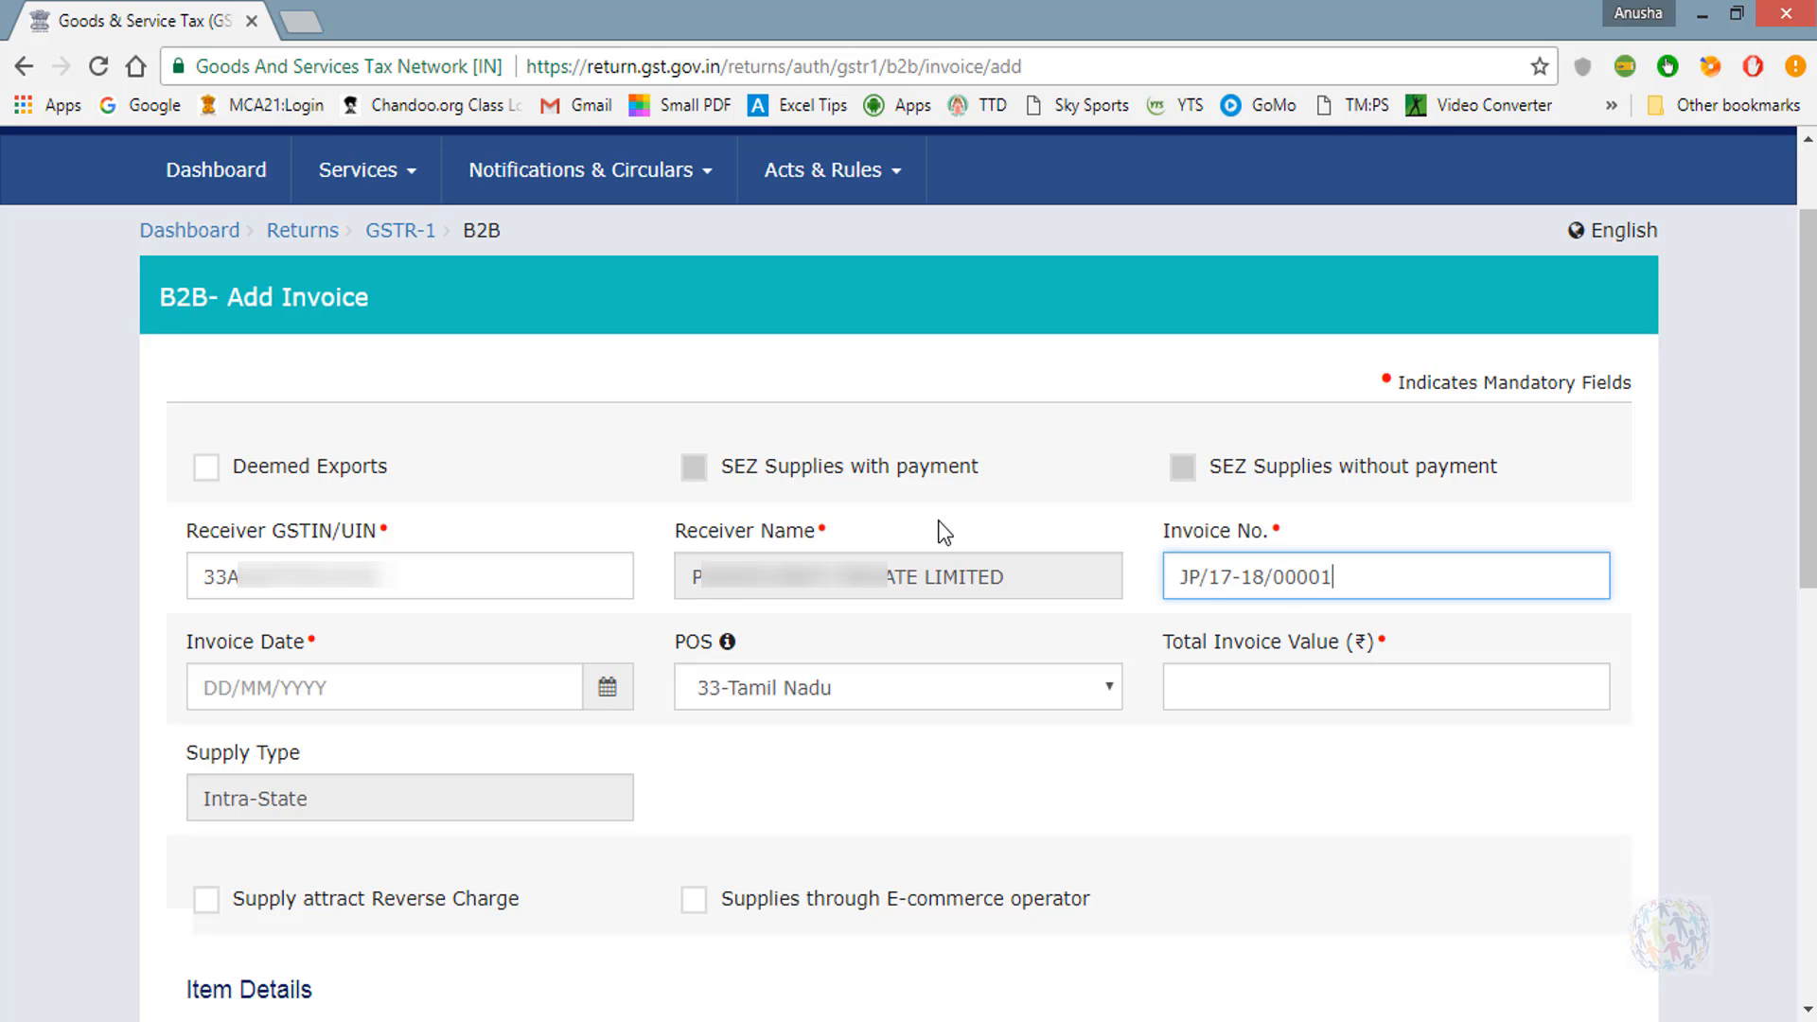
key("Tab")
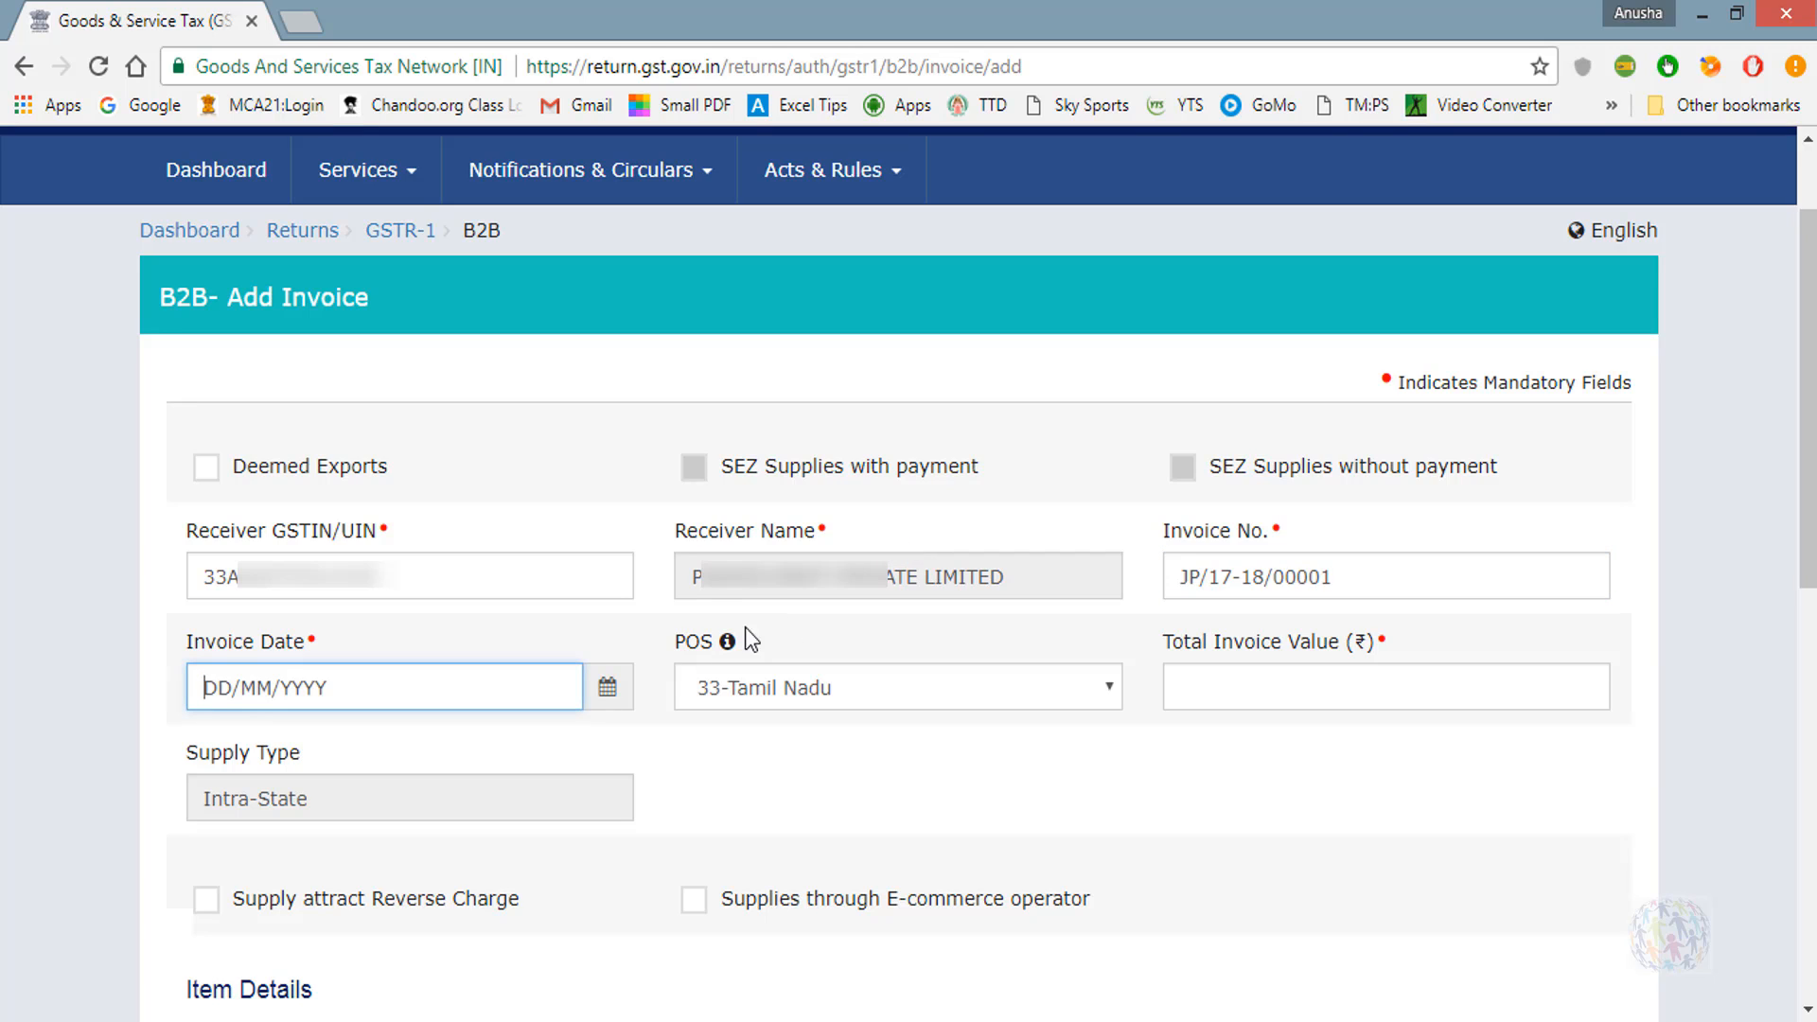
left_click(607, 689)
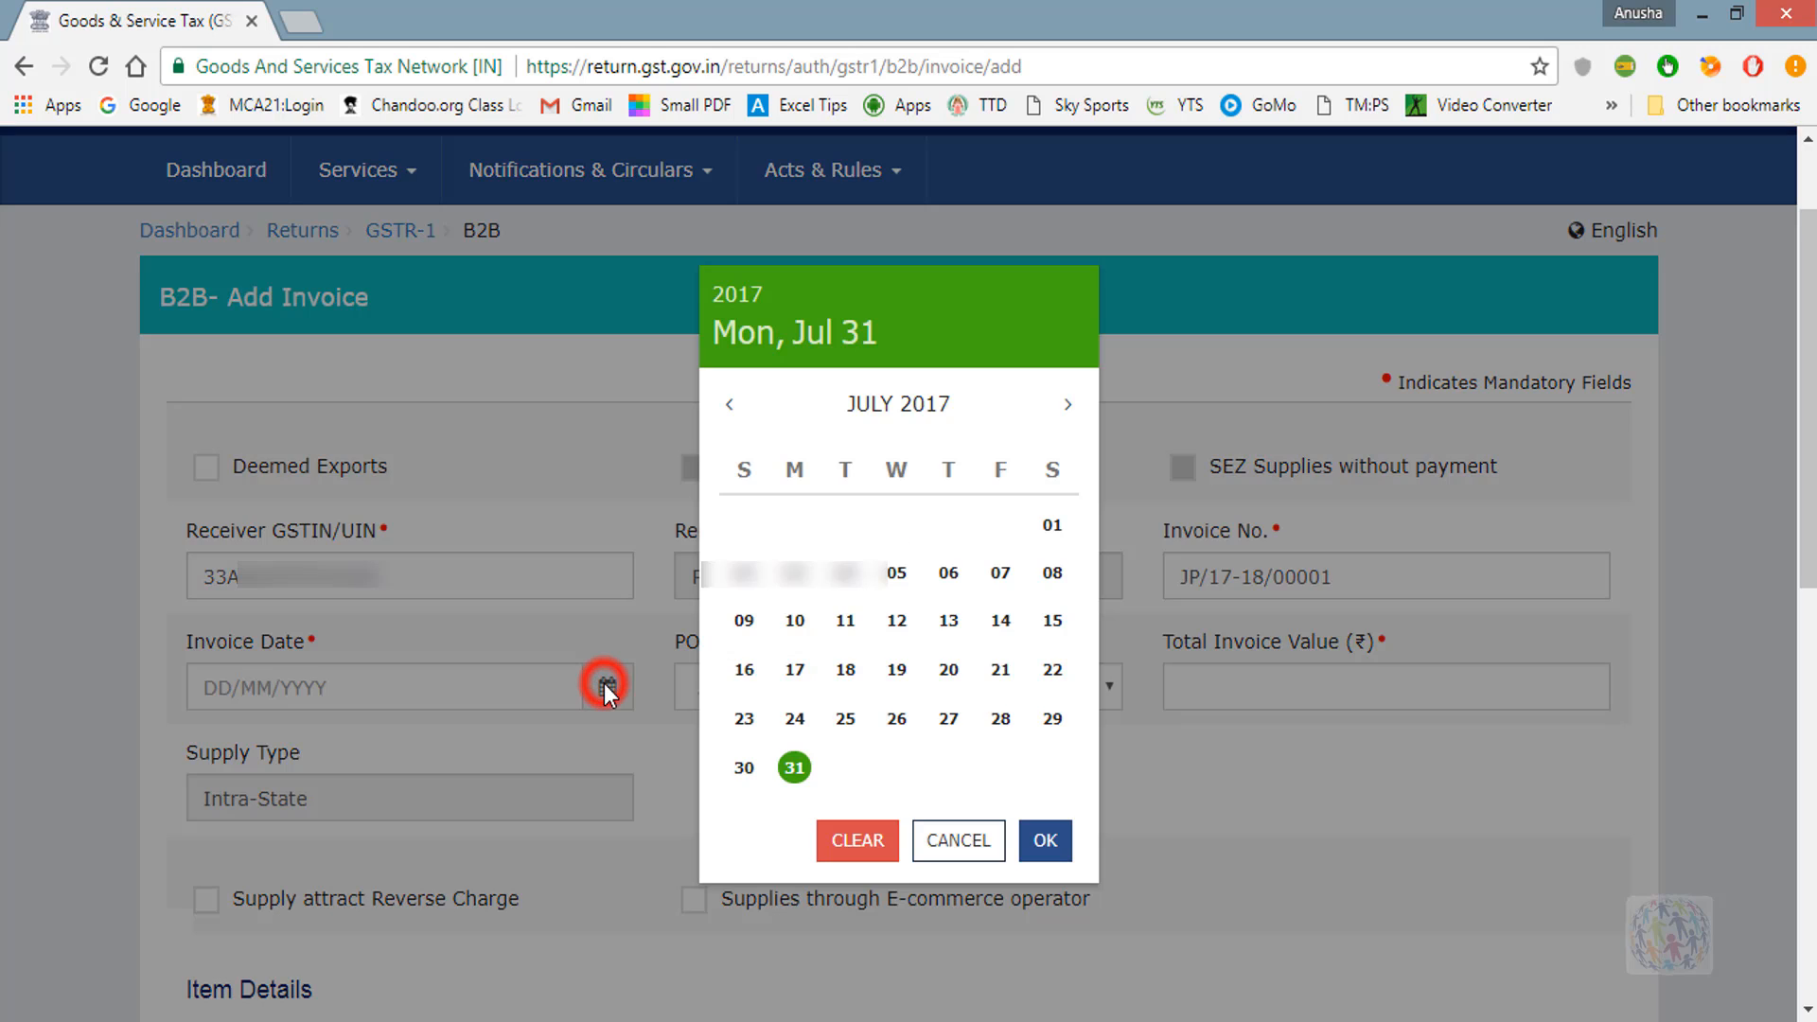
left_click(847, 575)
left_click(1280, 676)
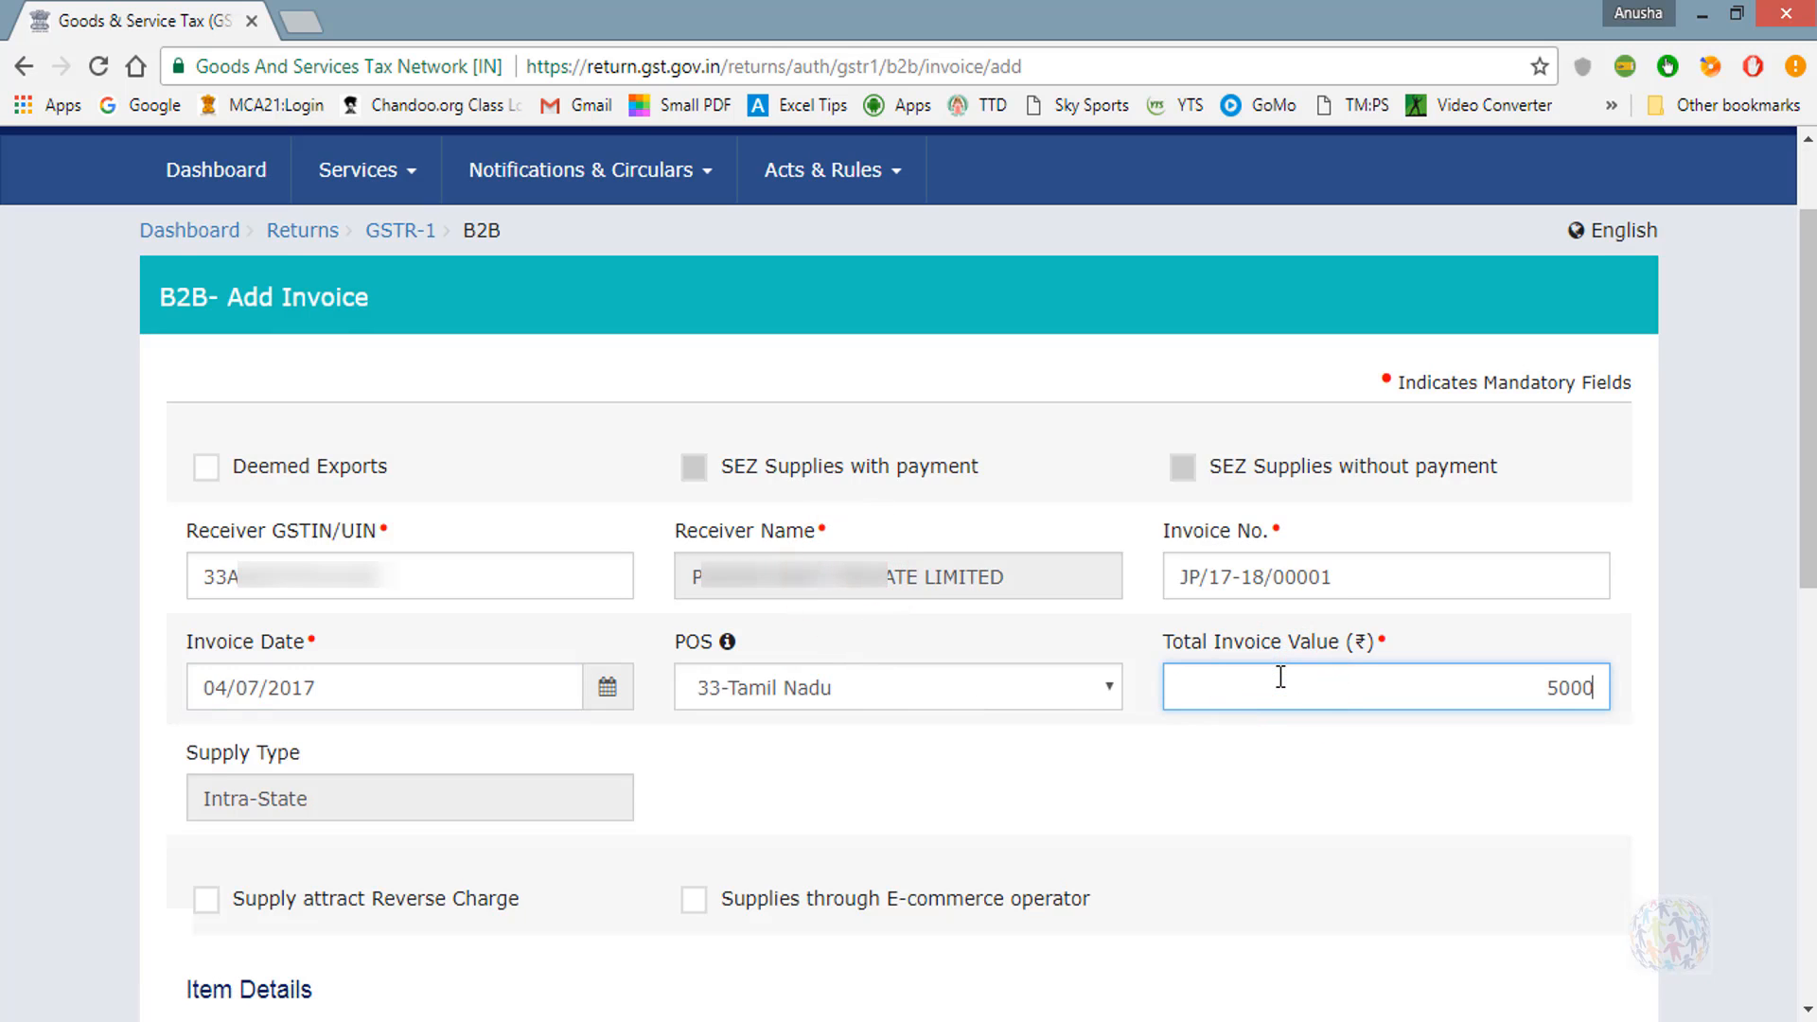
key("Tab")
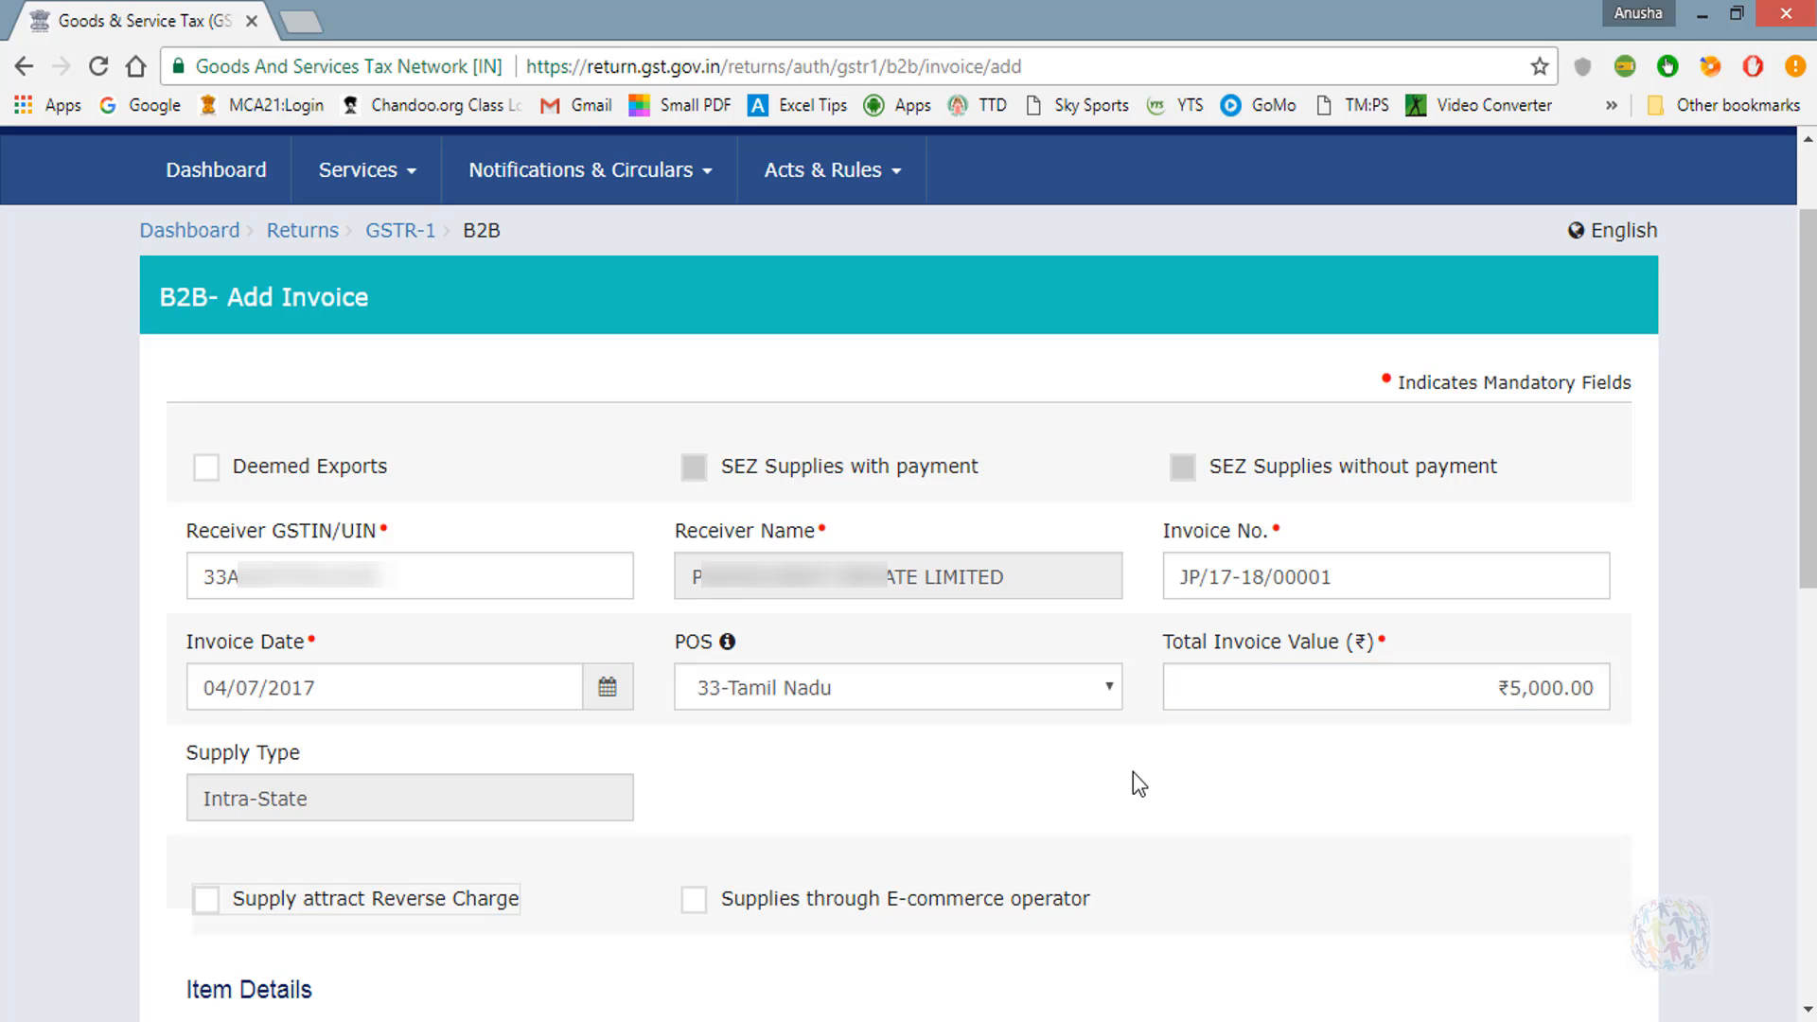
Enter a taxable value of 5,000 at the 12% rate in the item details and save the invoice.
scroll(694, 897, "down", 6)
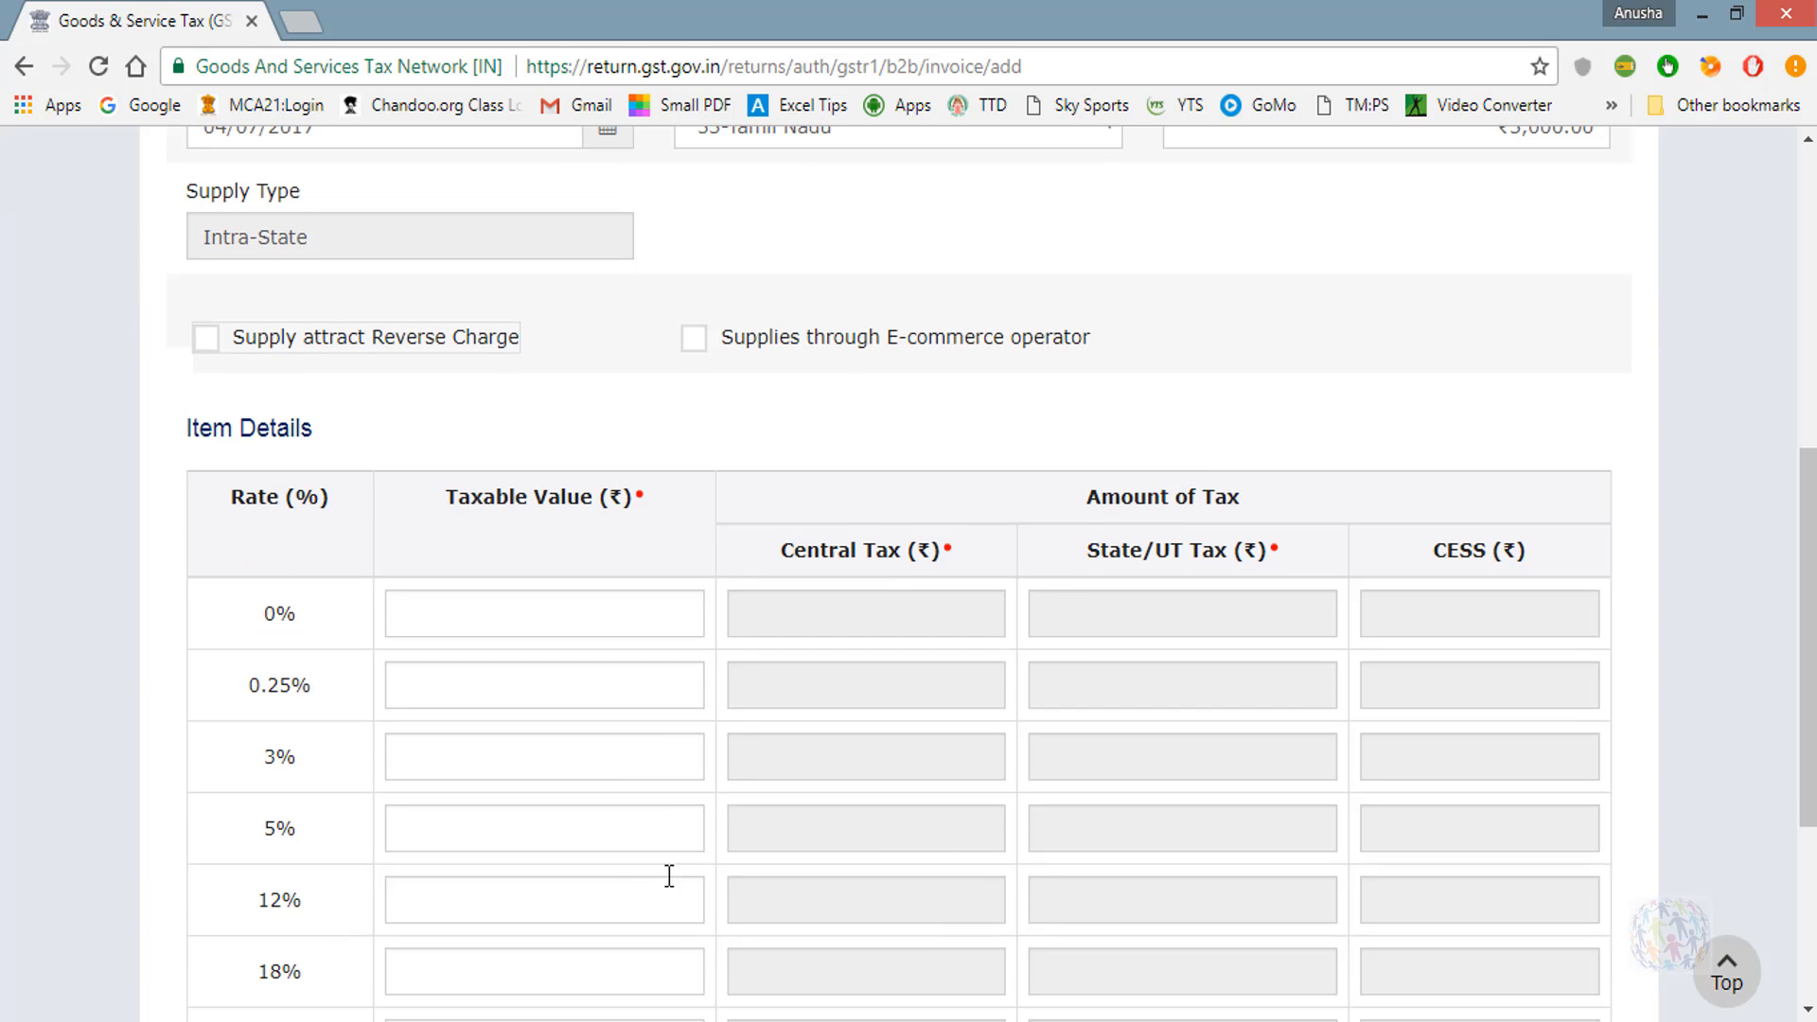
left_click(618, 900)
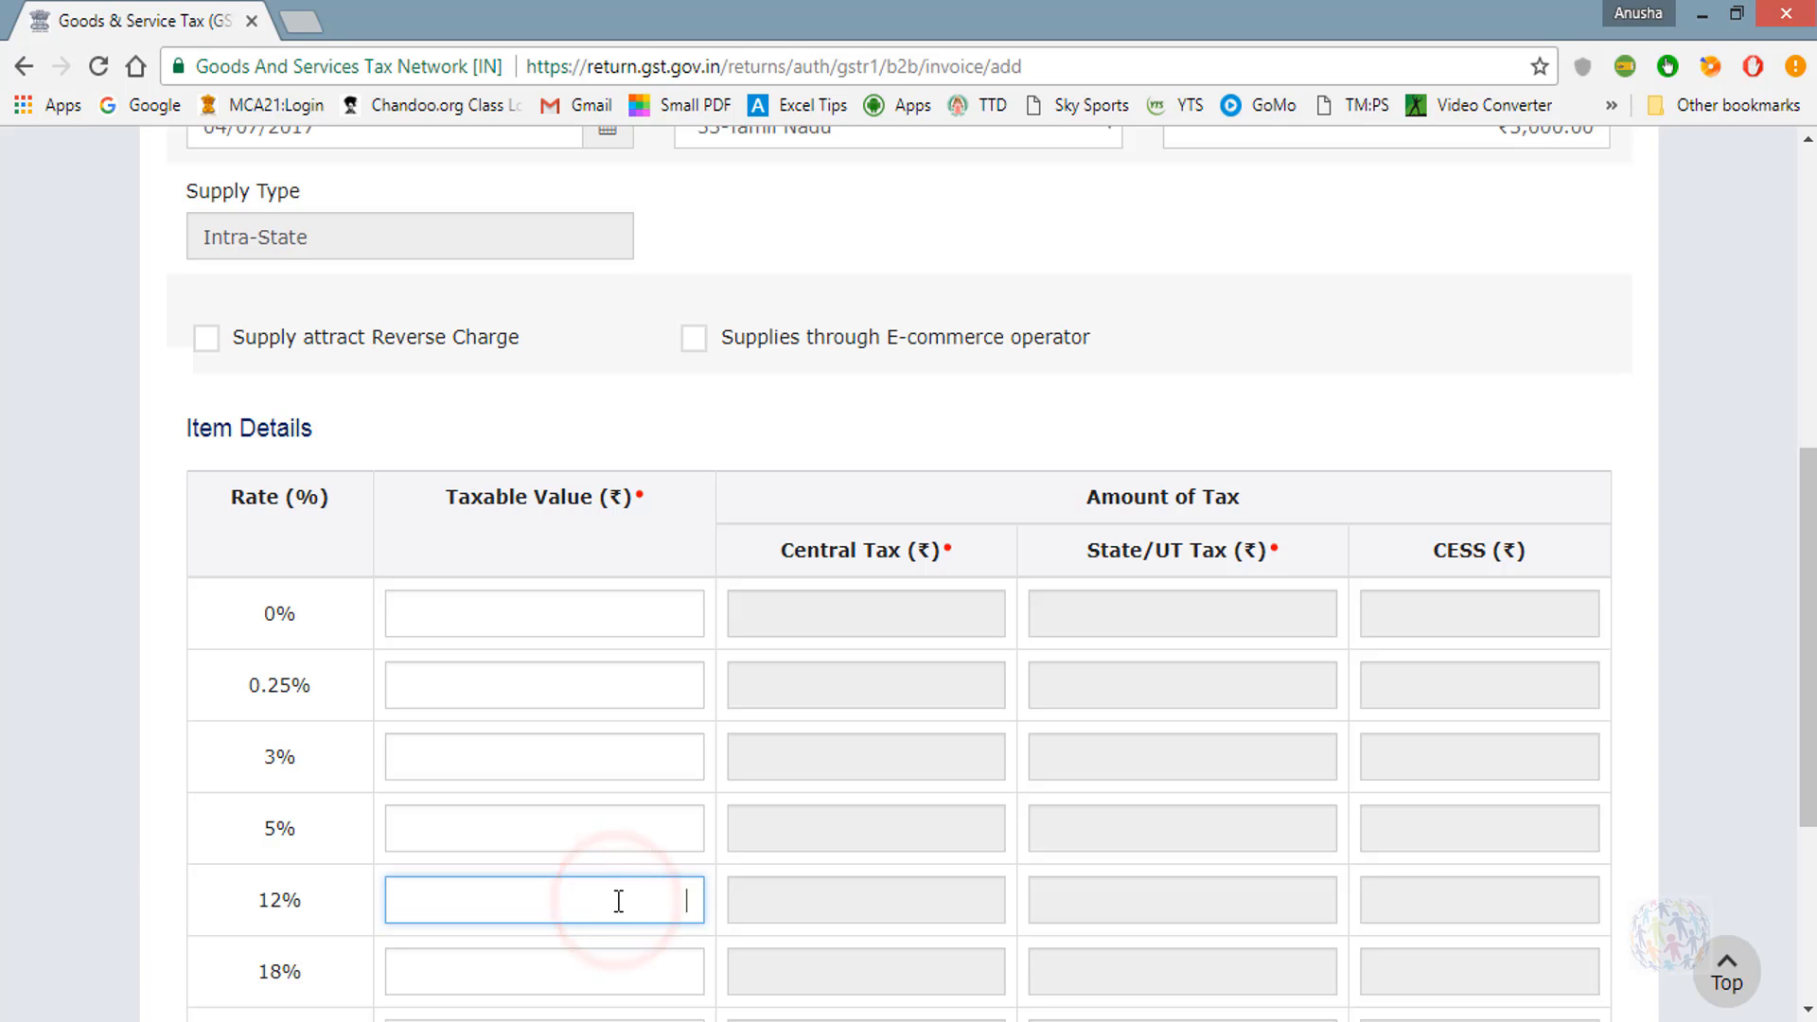
type("5,000.00")
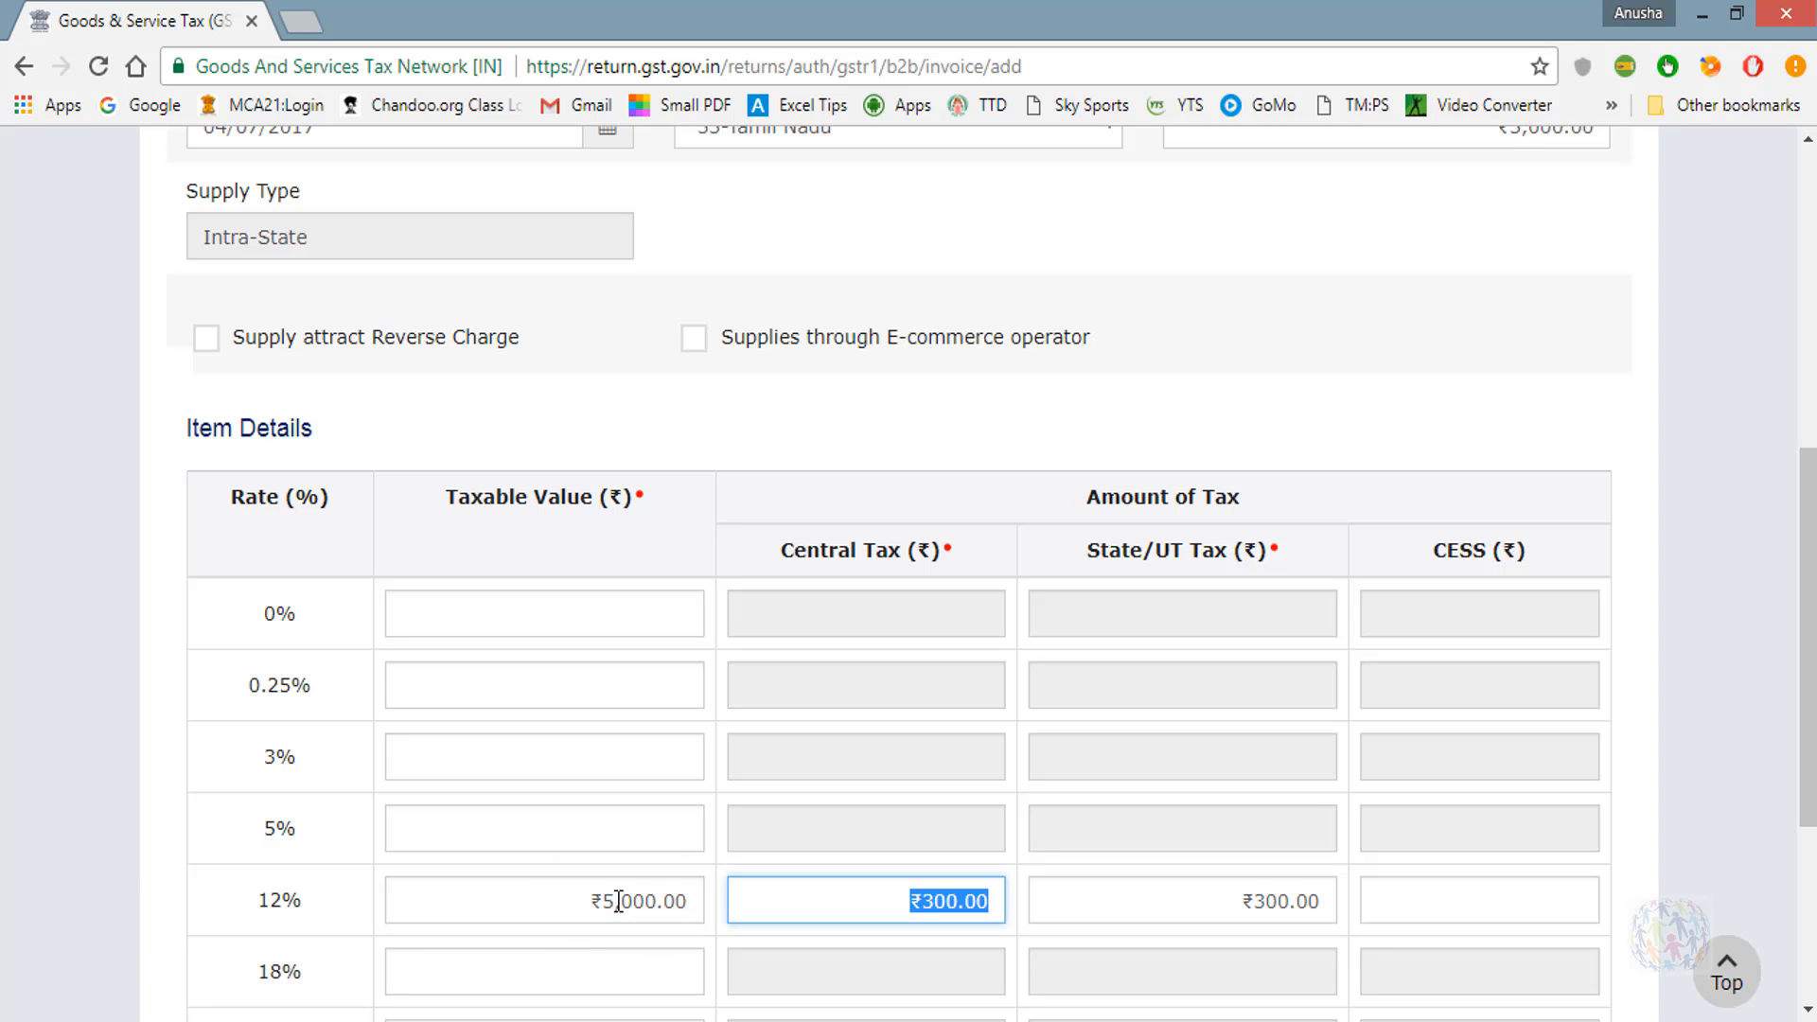
key("Tab")
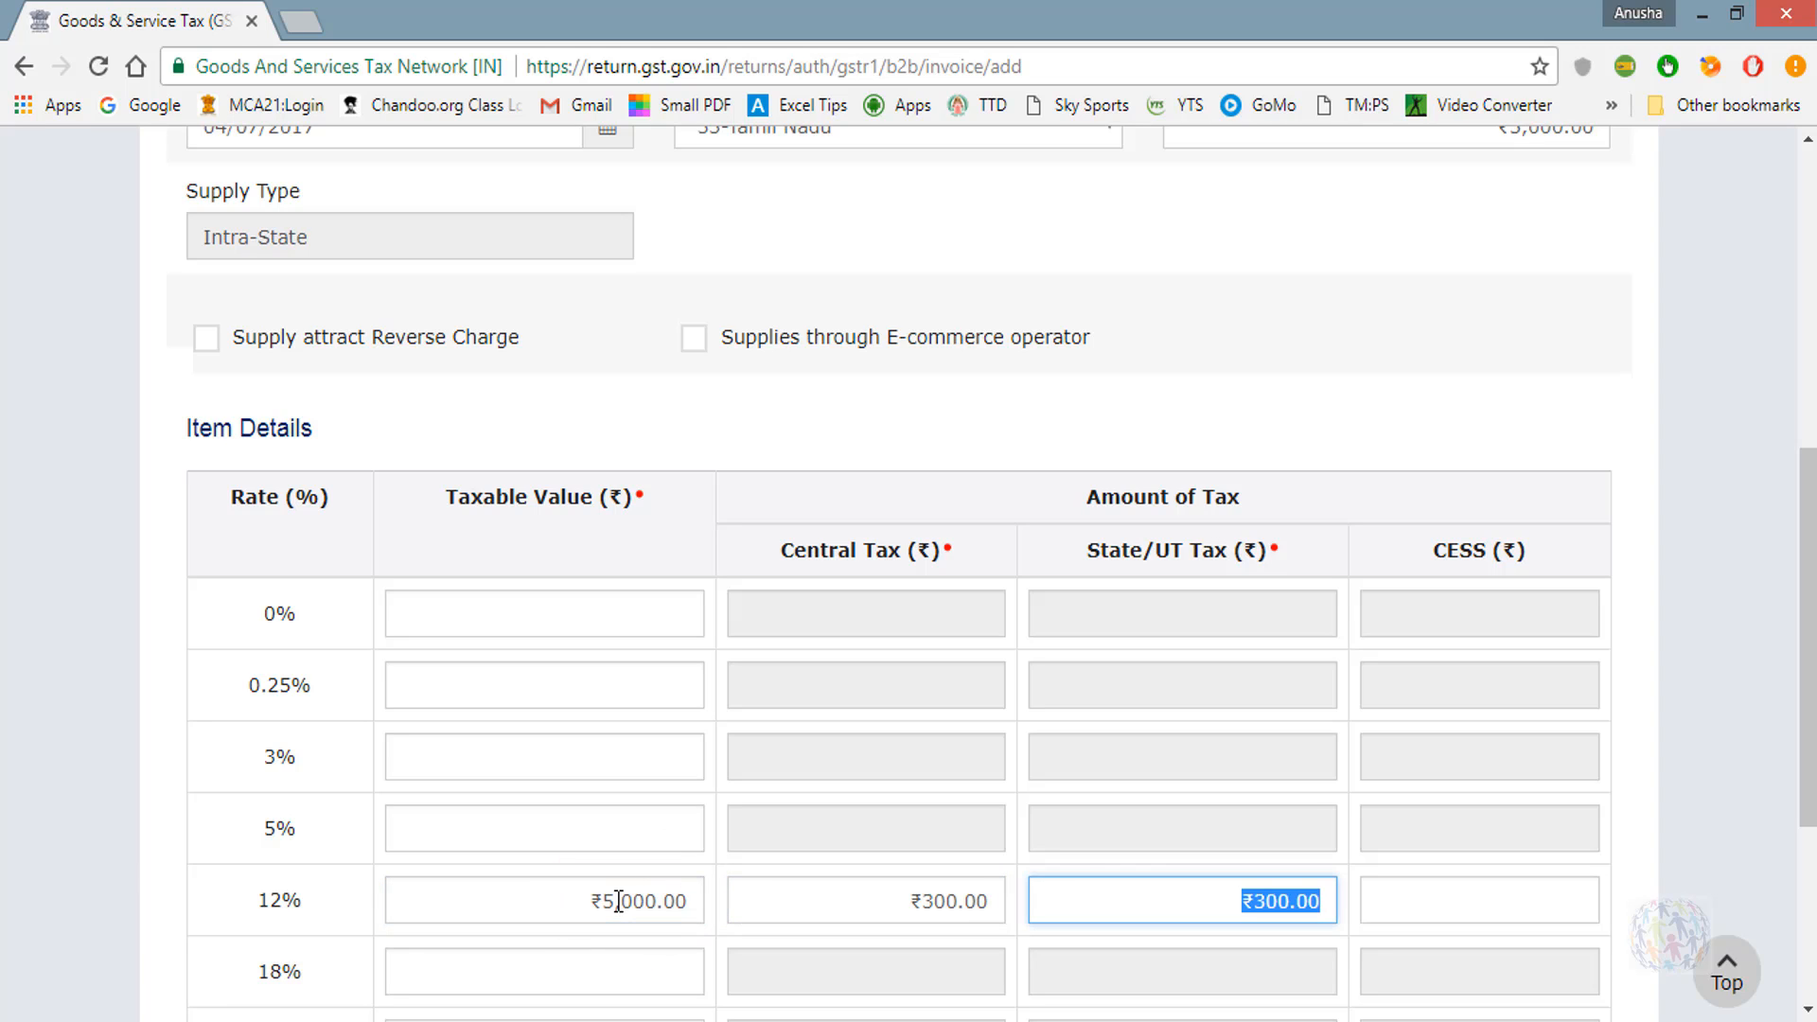
left_click(1625, 850)
scroll(1625, 850, "down", 3)
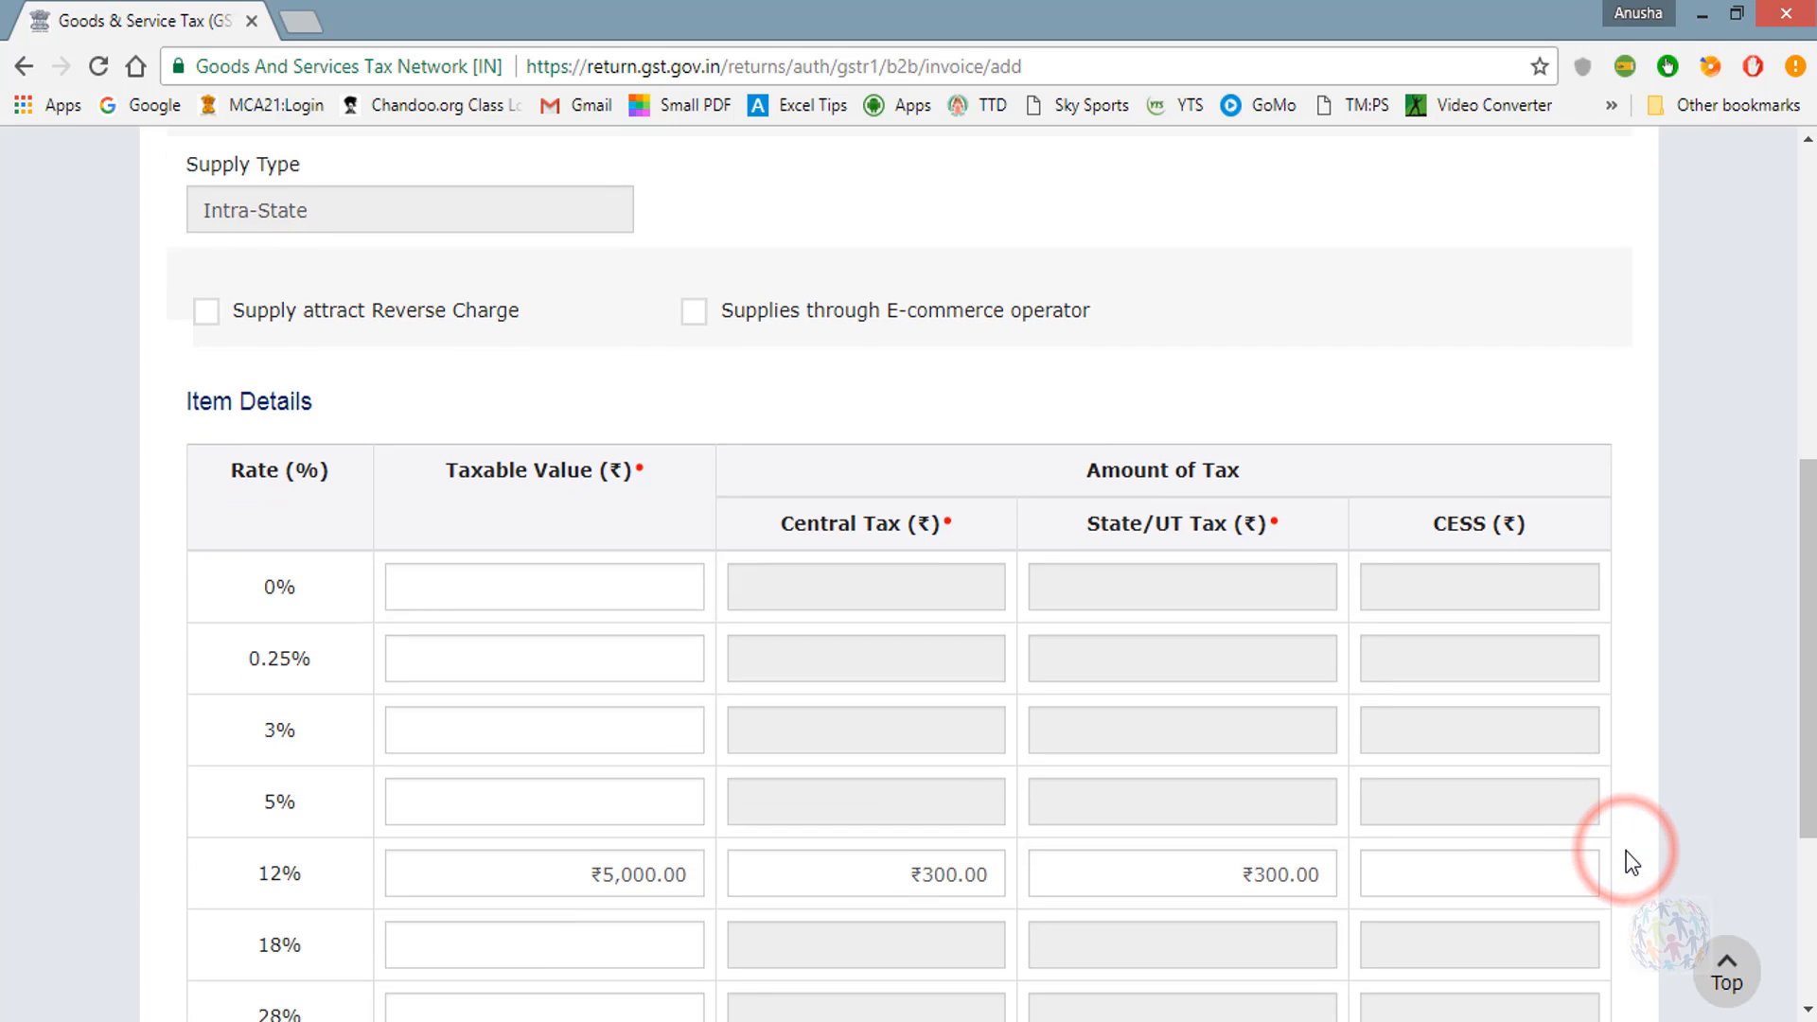
left_click(1584, 937)
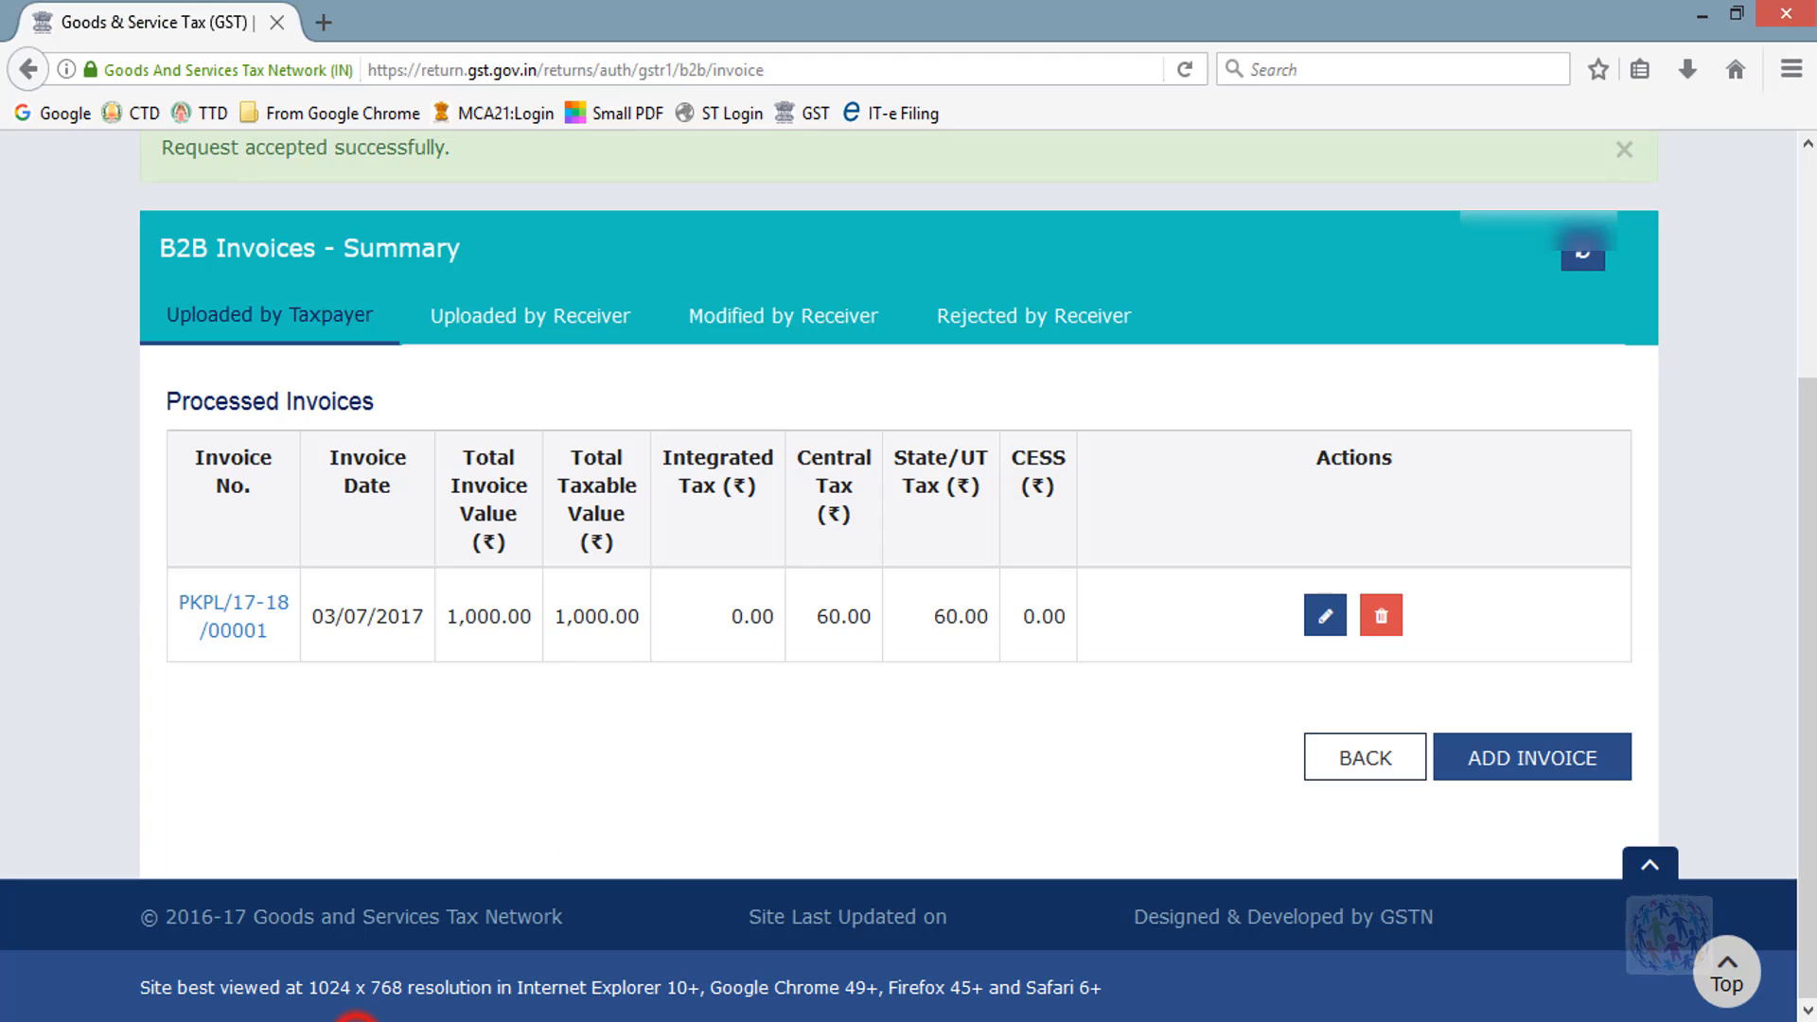
Switch to the receiver's session in Firefox, go back from the B2B invoice pages to GSTR-1 and check its B2B invoice summary.
left_click(1351, 768)
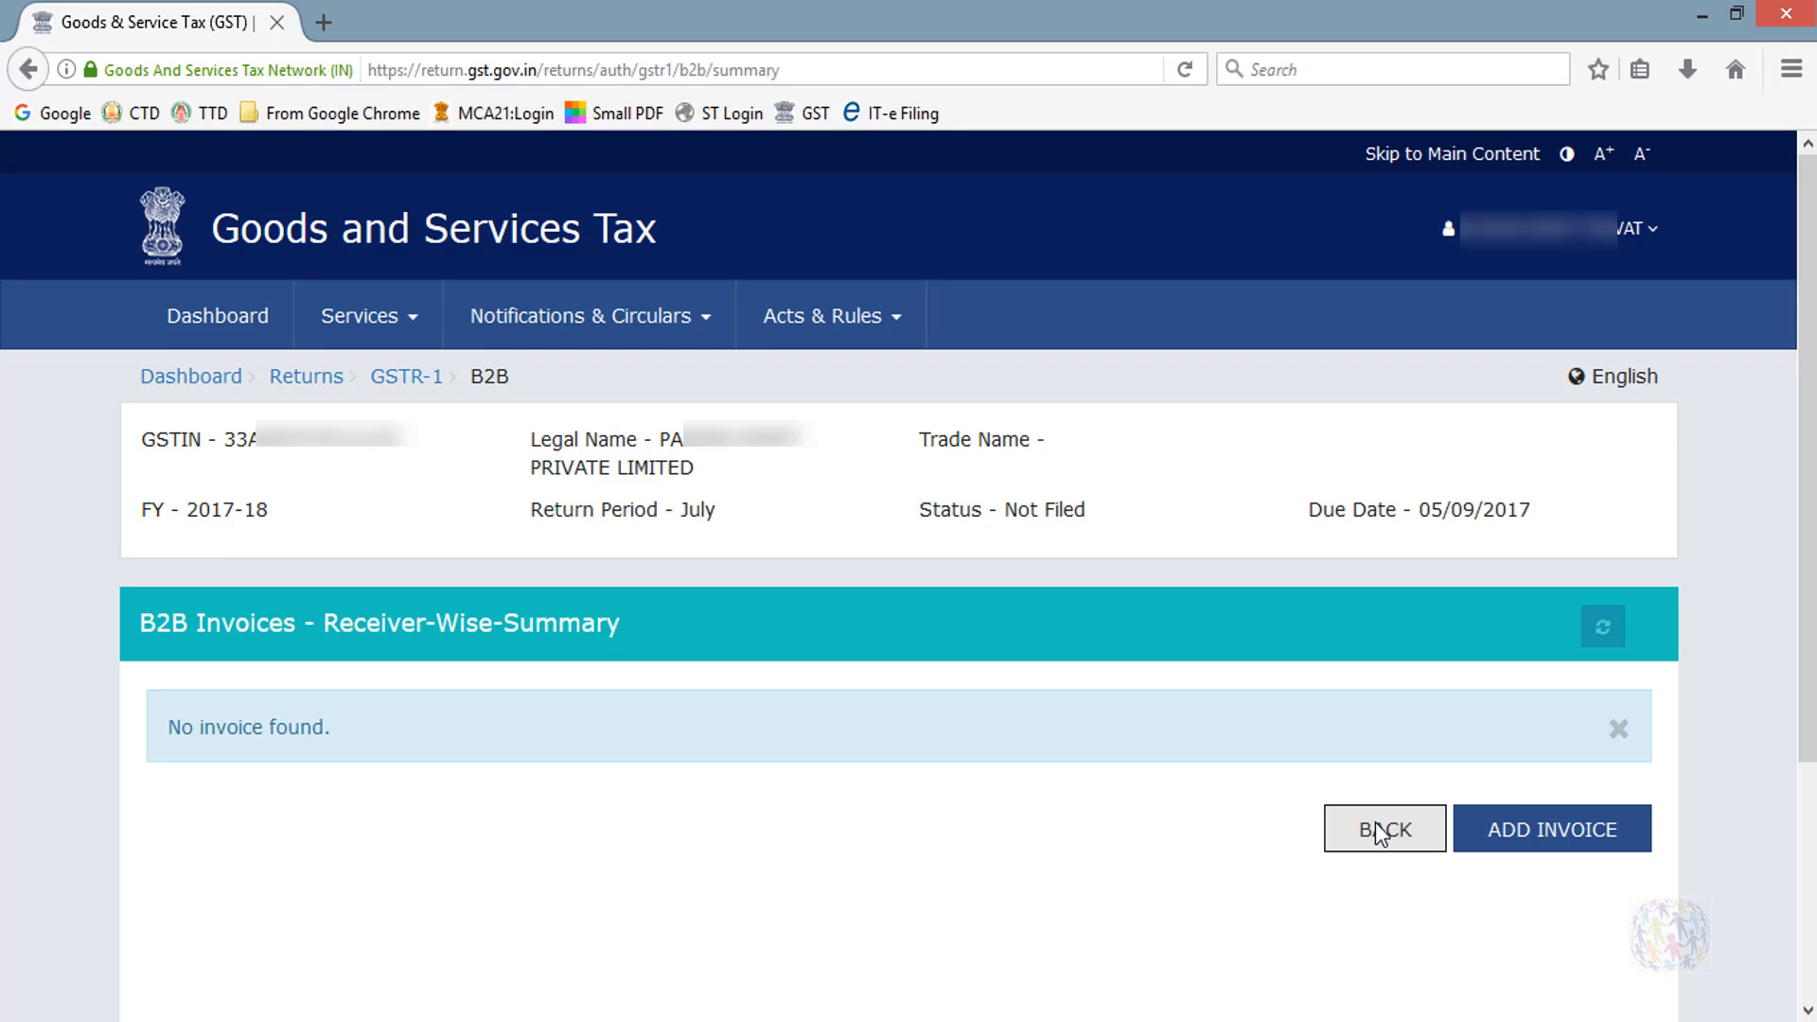
left_click(1379, 830)
scroll(847, 882, "down", 6)
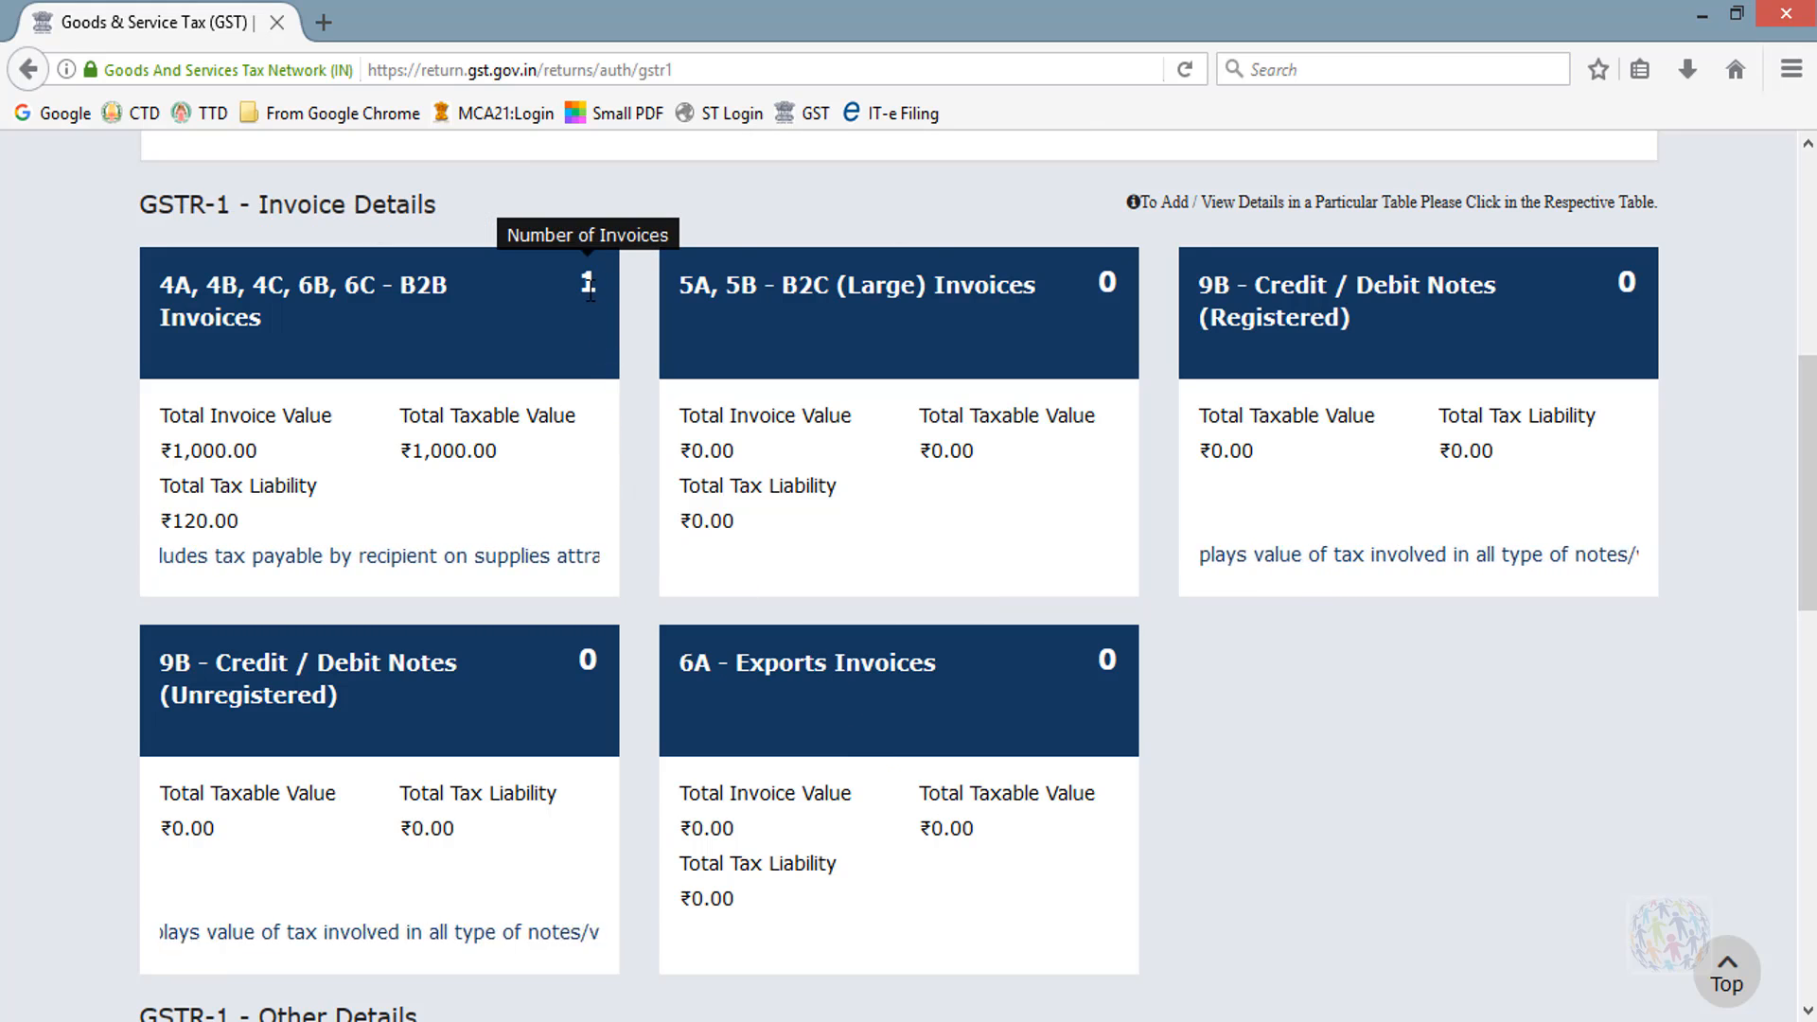
scroll(590, 291, "up", 3)
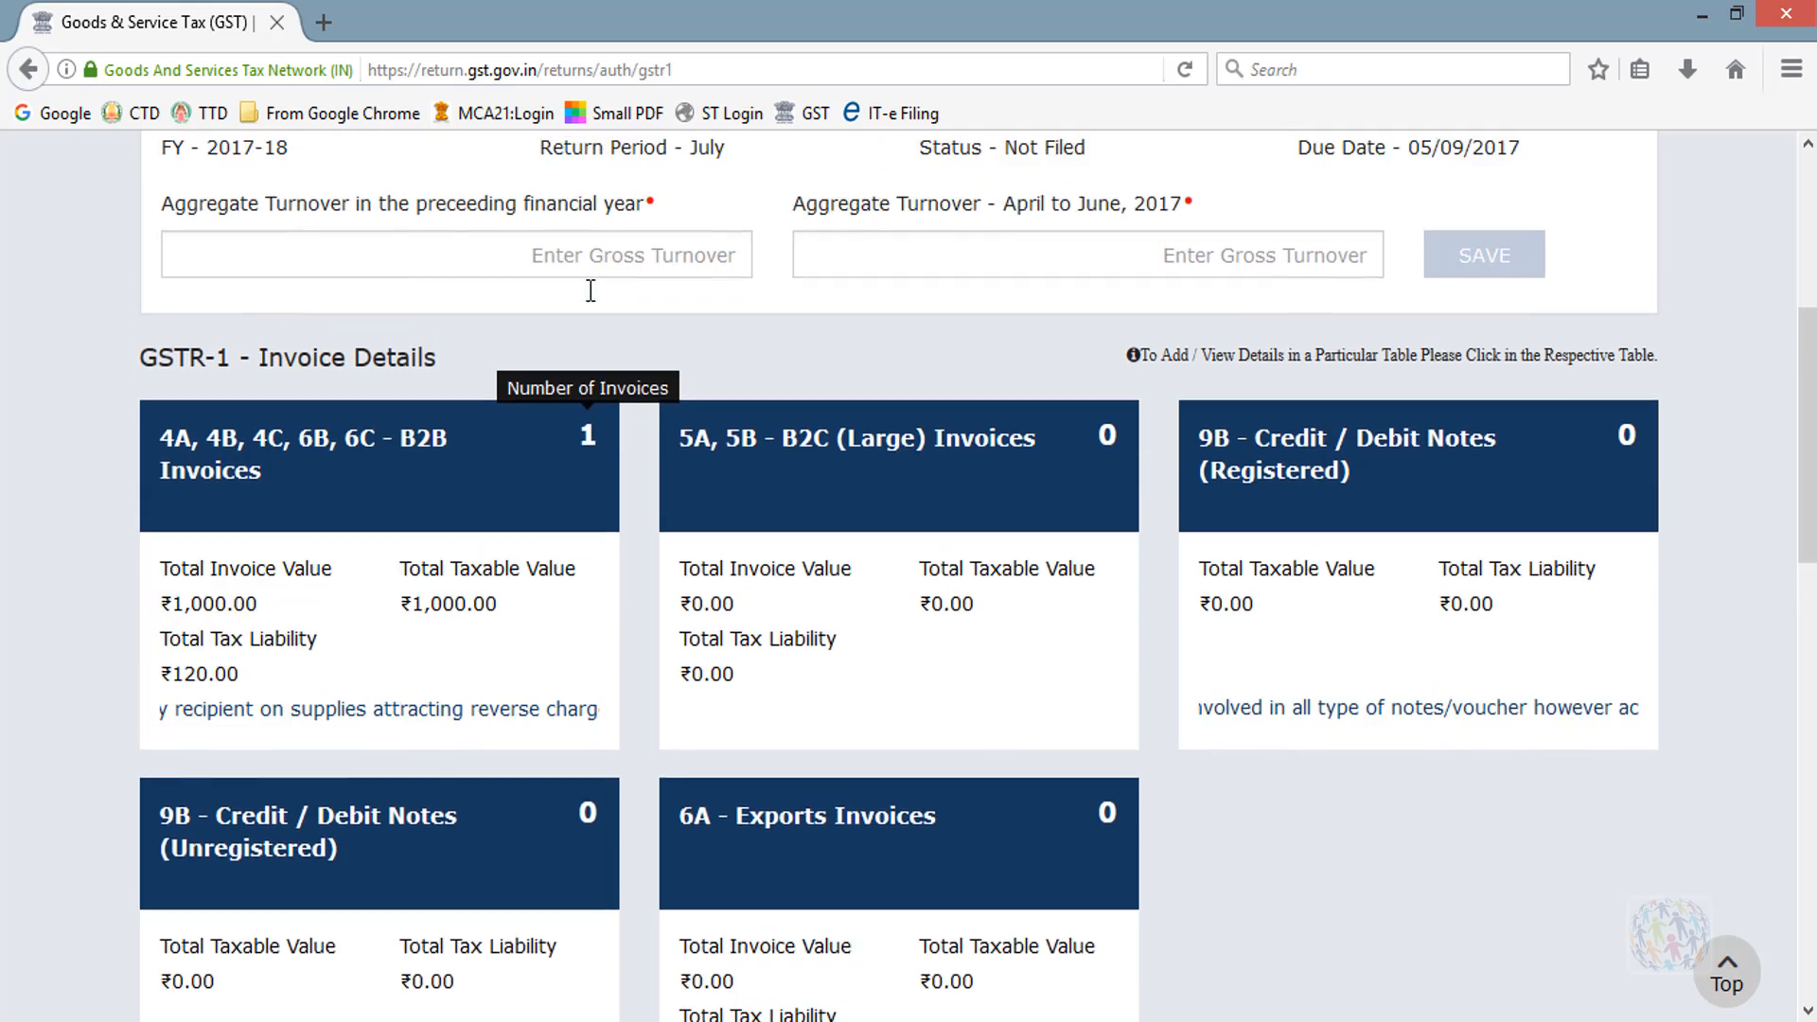
Return to the File Returns page and search for the July 2017-18 returns.
left_click(319, 233)
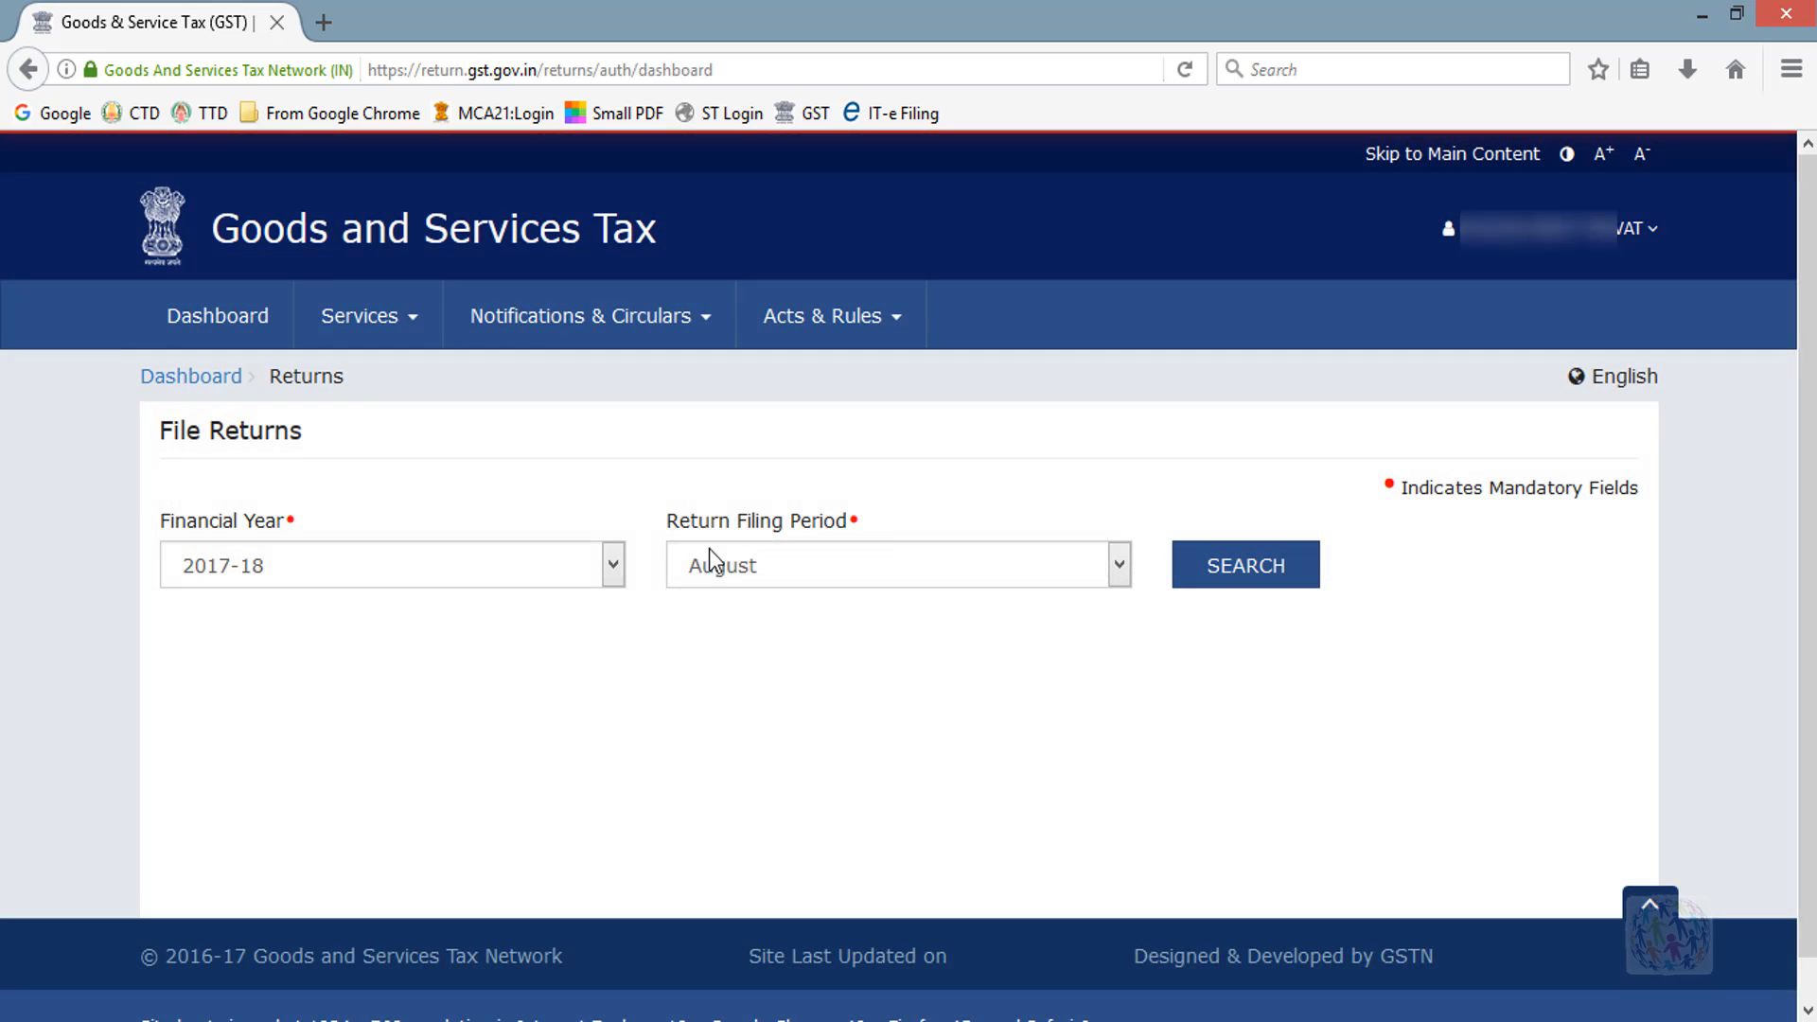
left_click(791, 565)
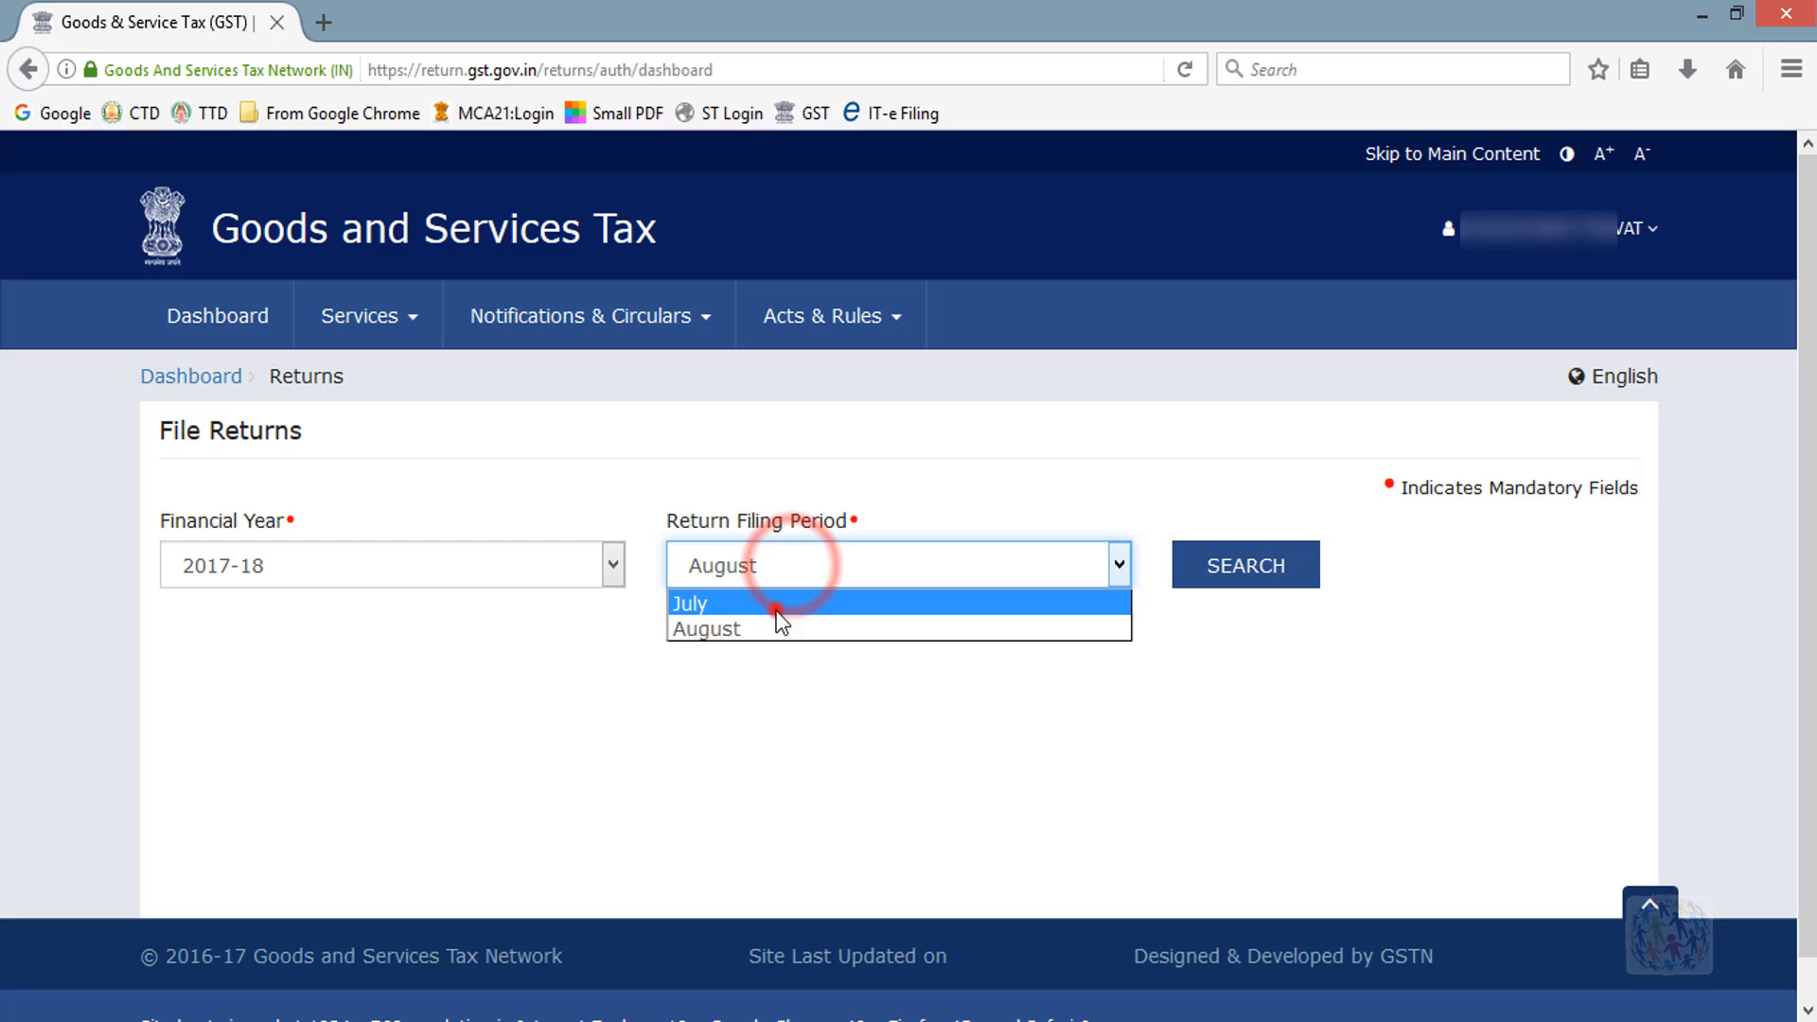
left_click(776, 606)
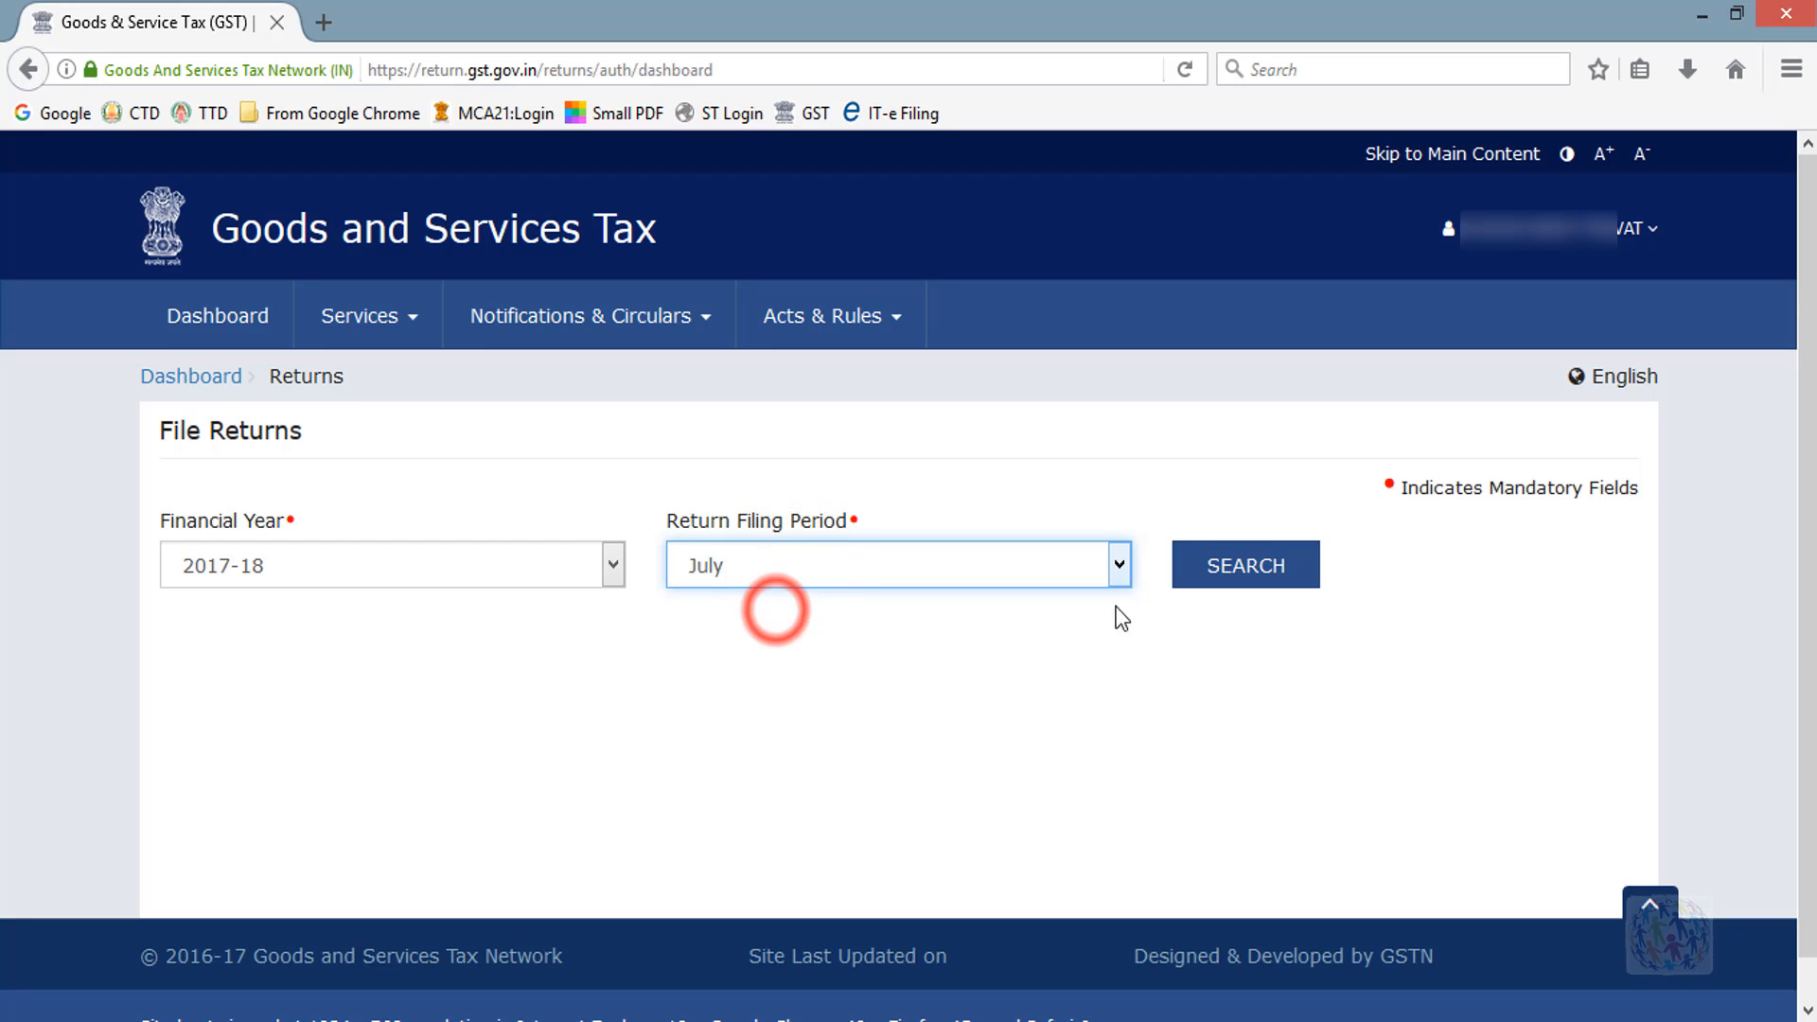
left_click(1229, 574)
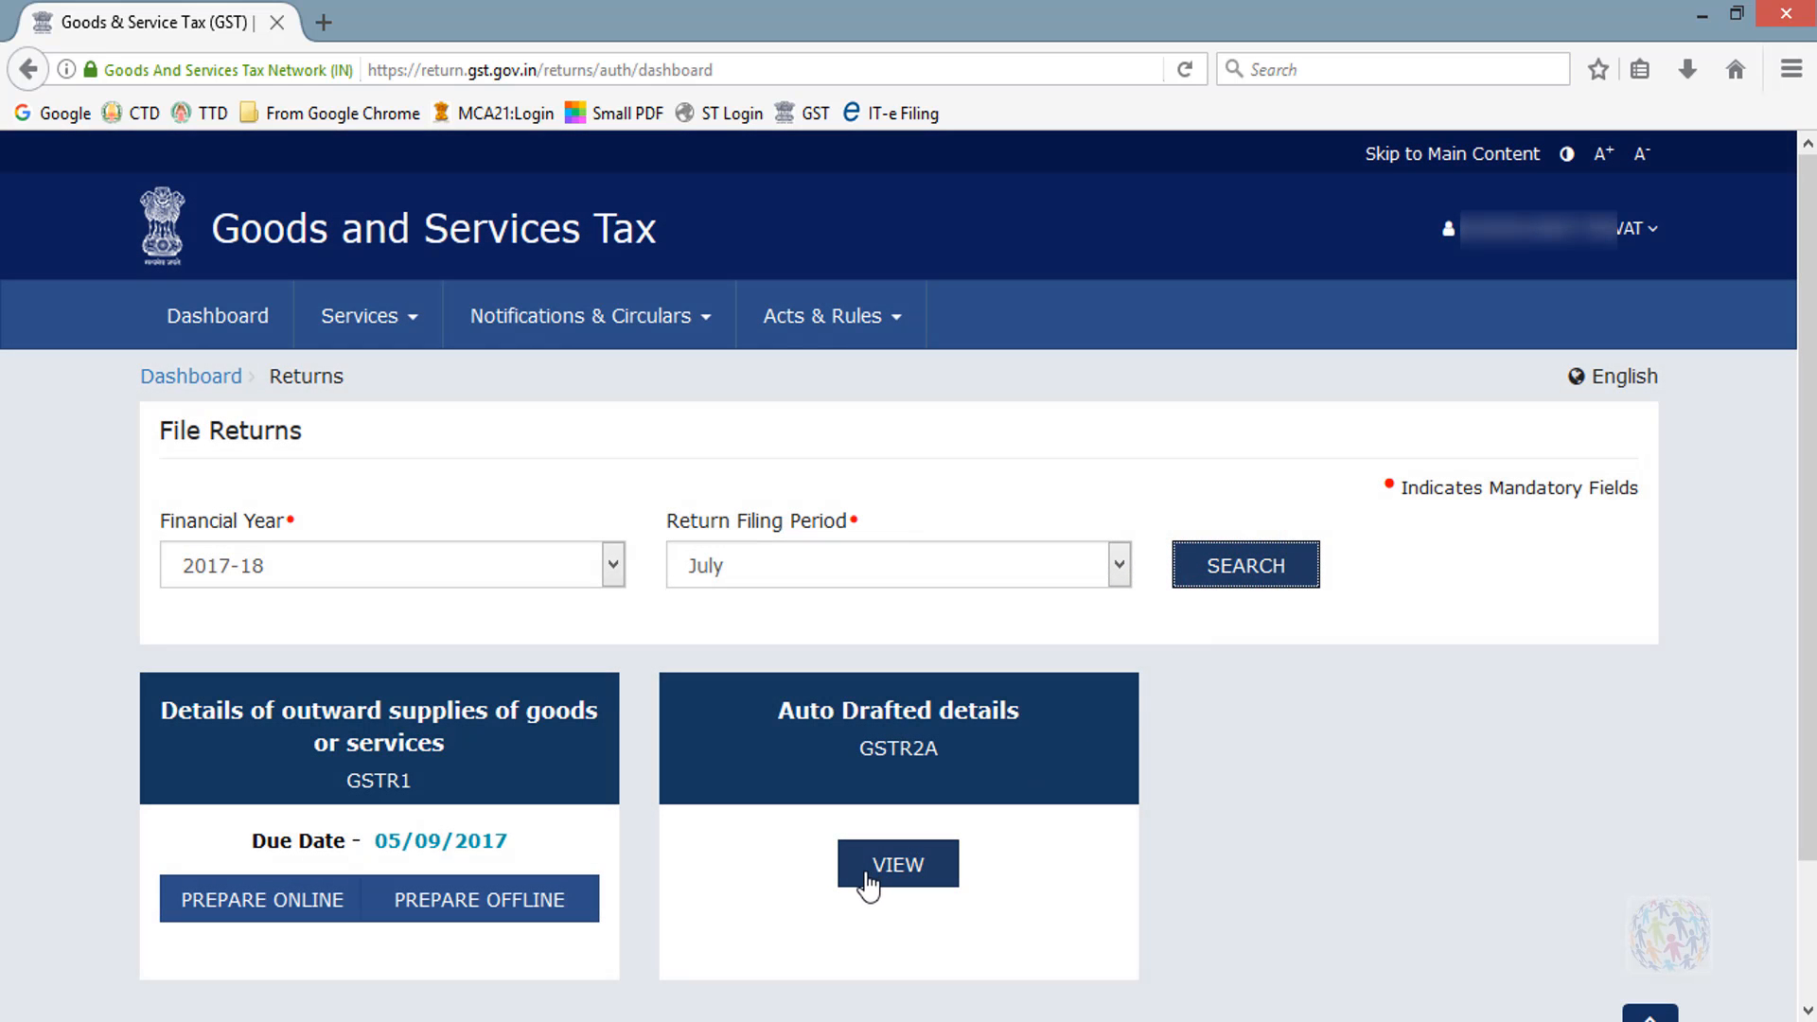
View the item details of supplier invoice JP/17-18/00001 under B2B Invoices in the auto-drafted GSTR2A.
left_click(866, 878)
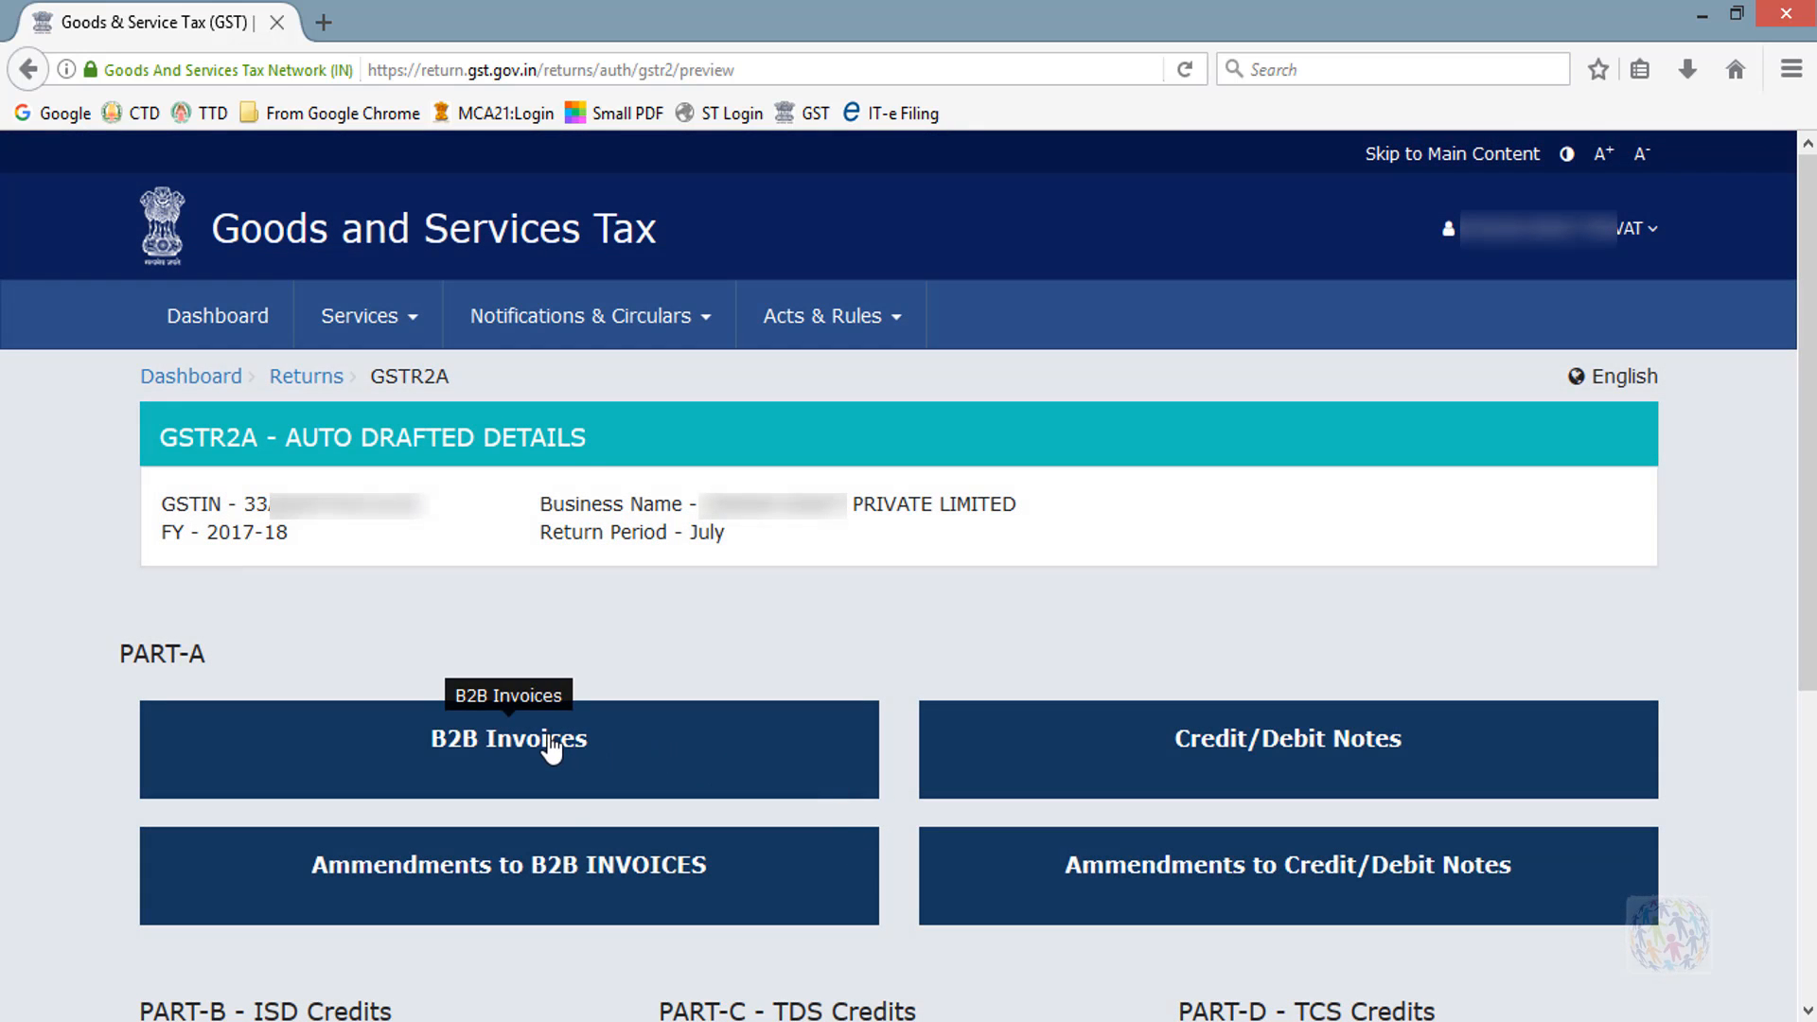
left_click(550, 743)
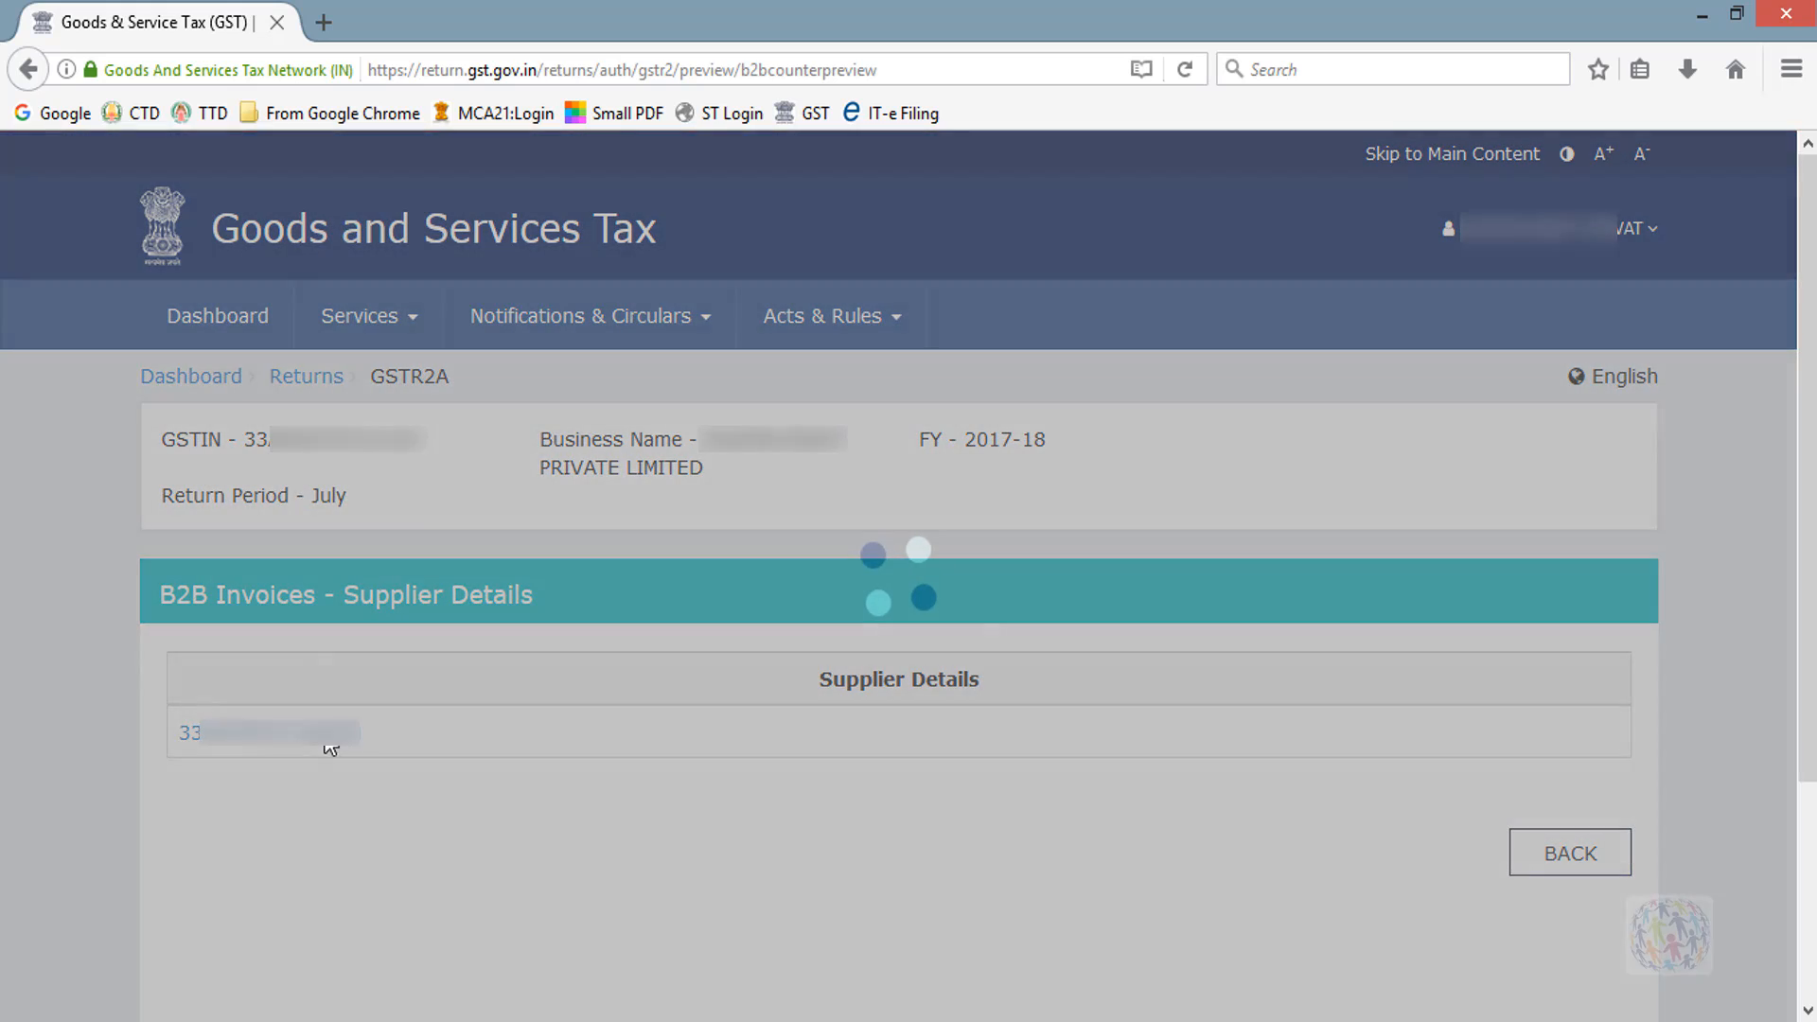
left_click(323, 738)
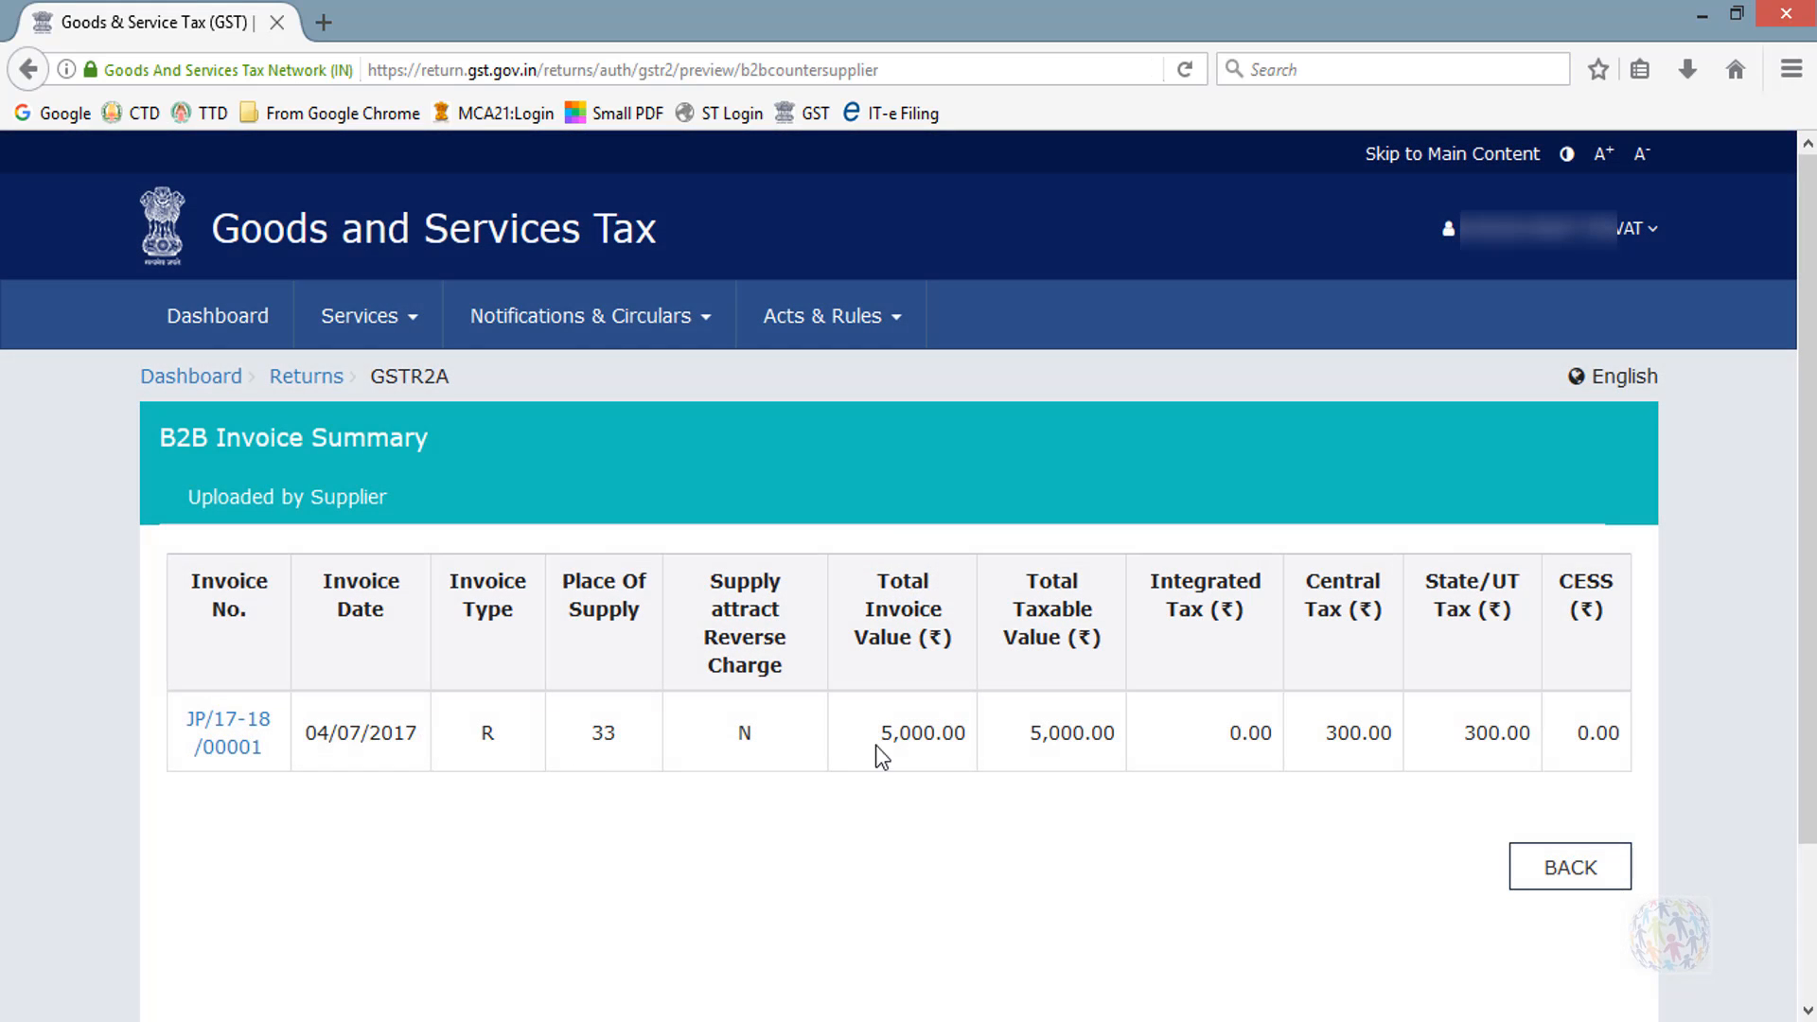
left_click(233, 746)
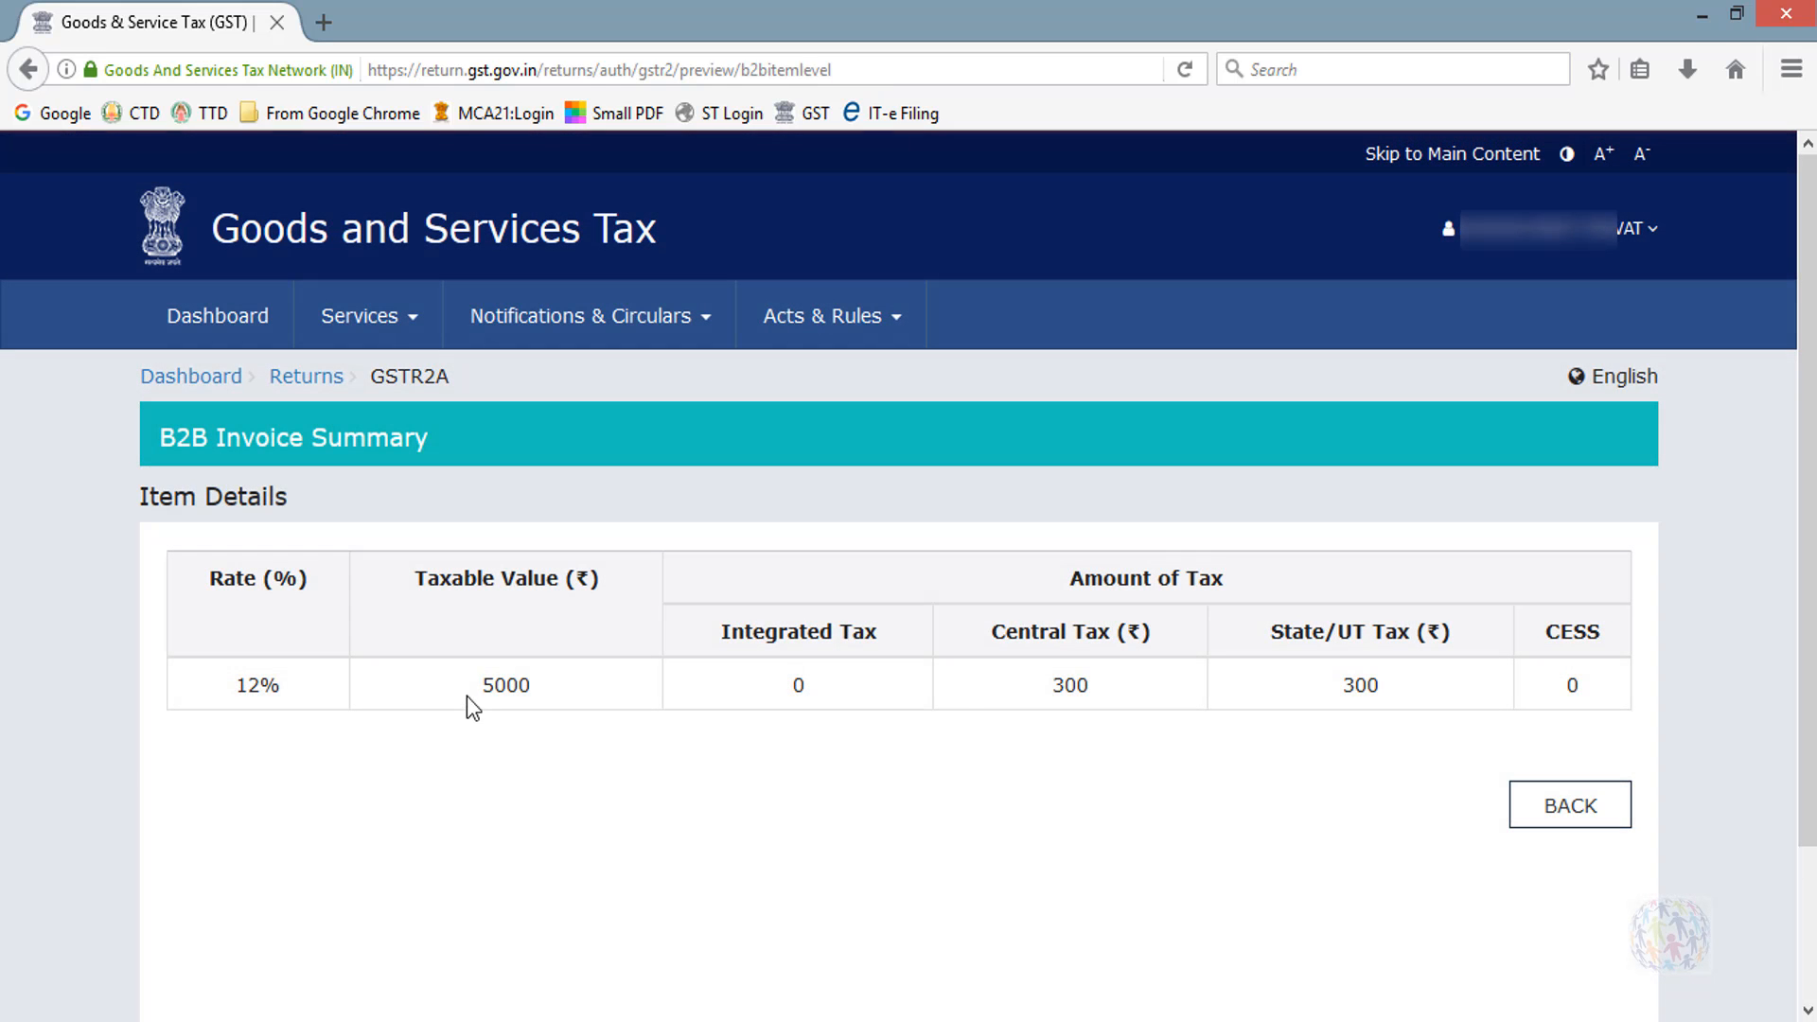
Go back from the item details through the GSTR2A pages and open the returns dashboard.
left_click(1571, 806)
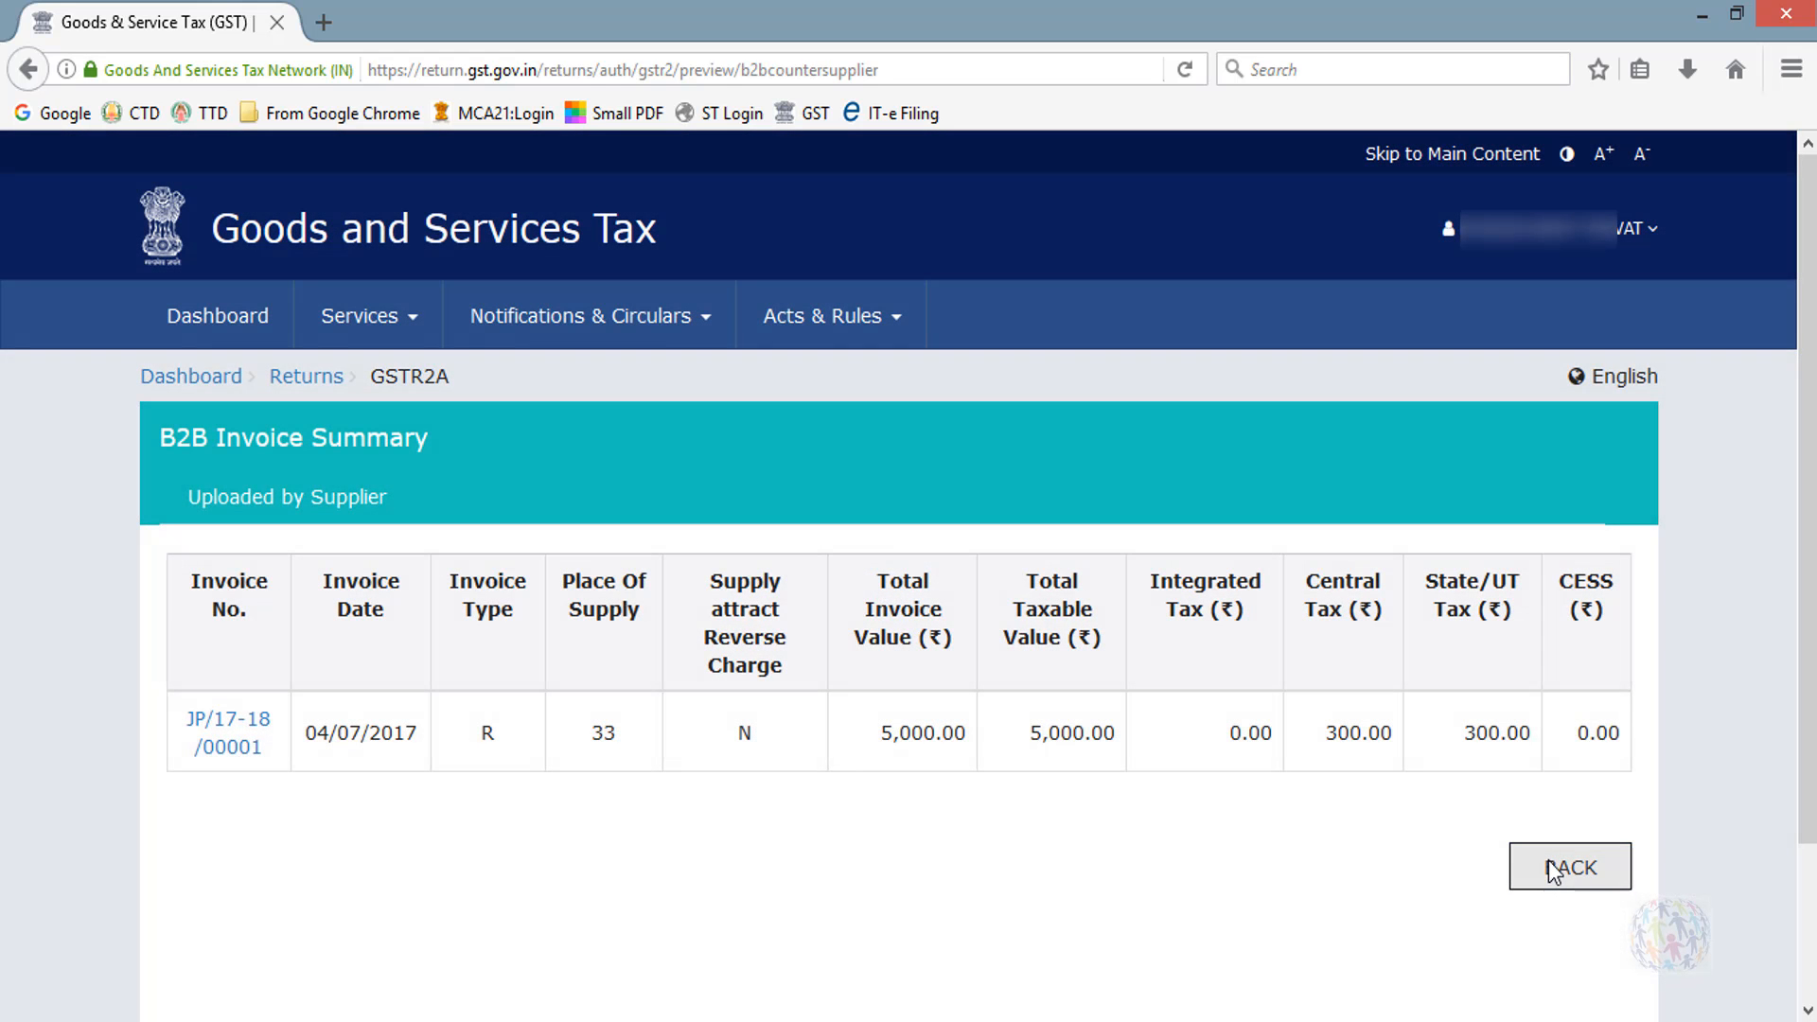
left_click(1549, 863)
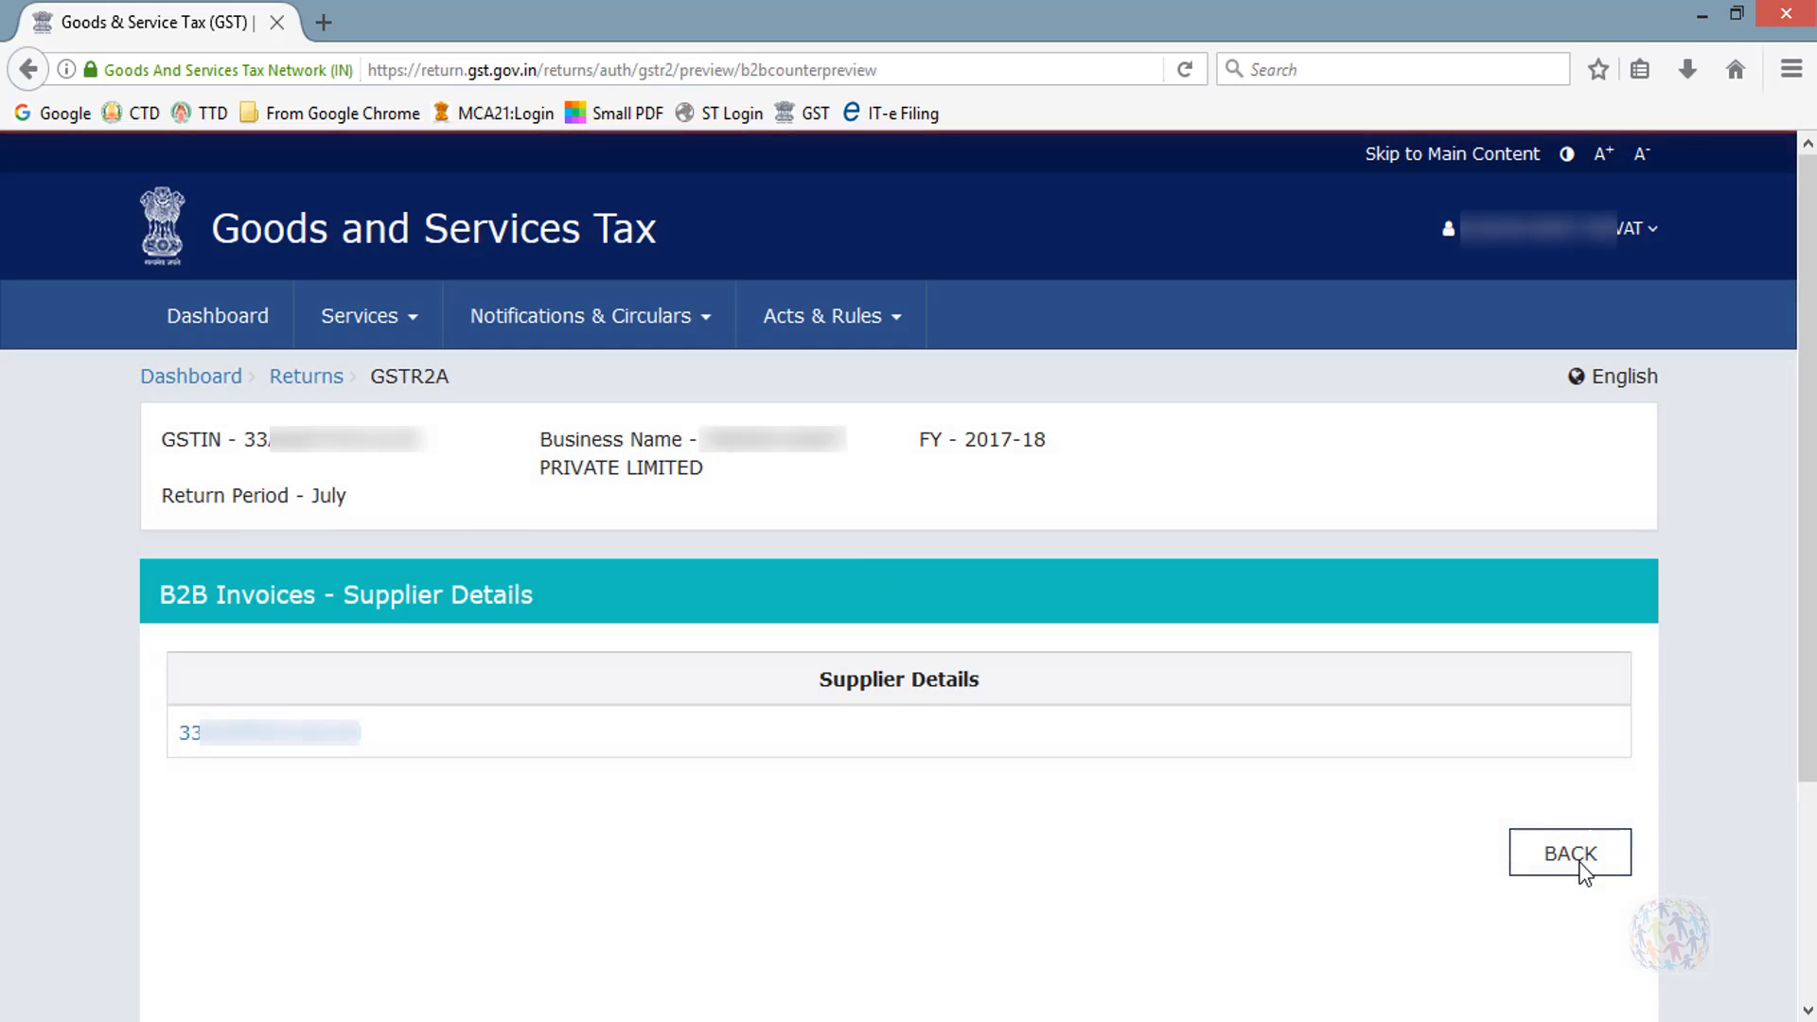
left_click(1575, 863)
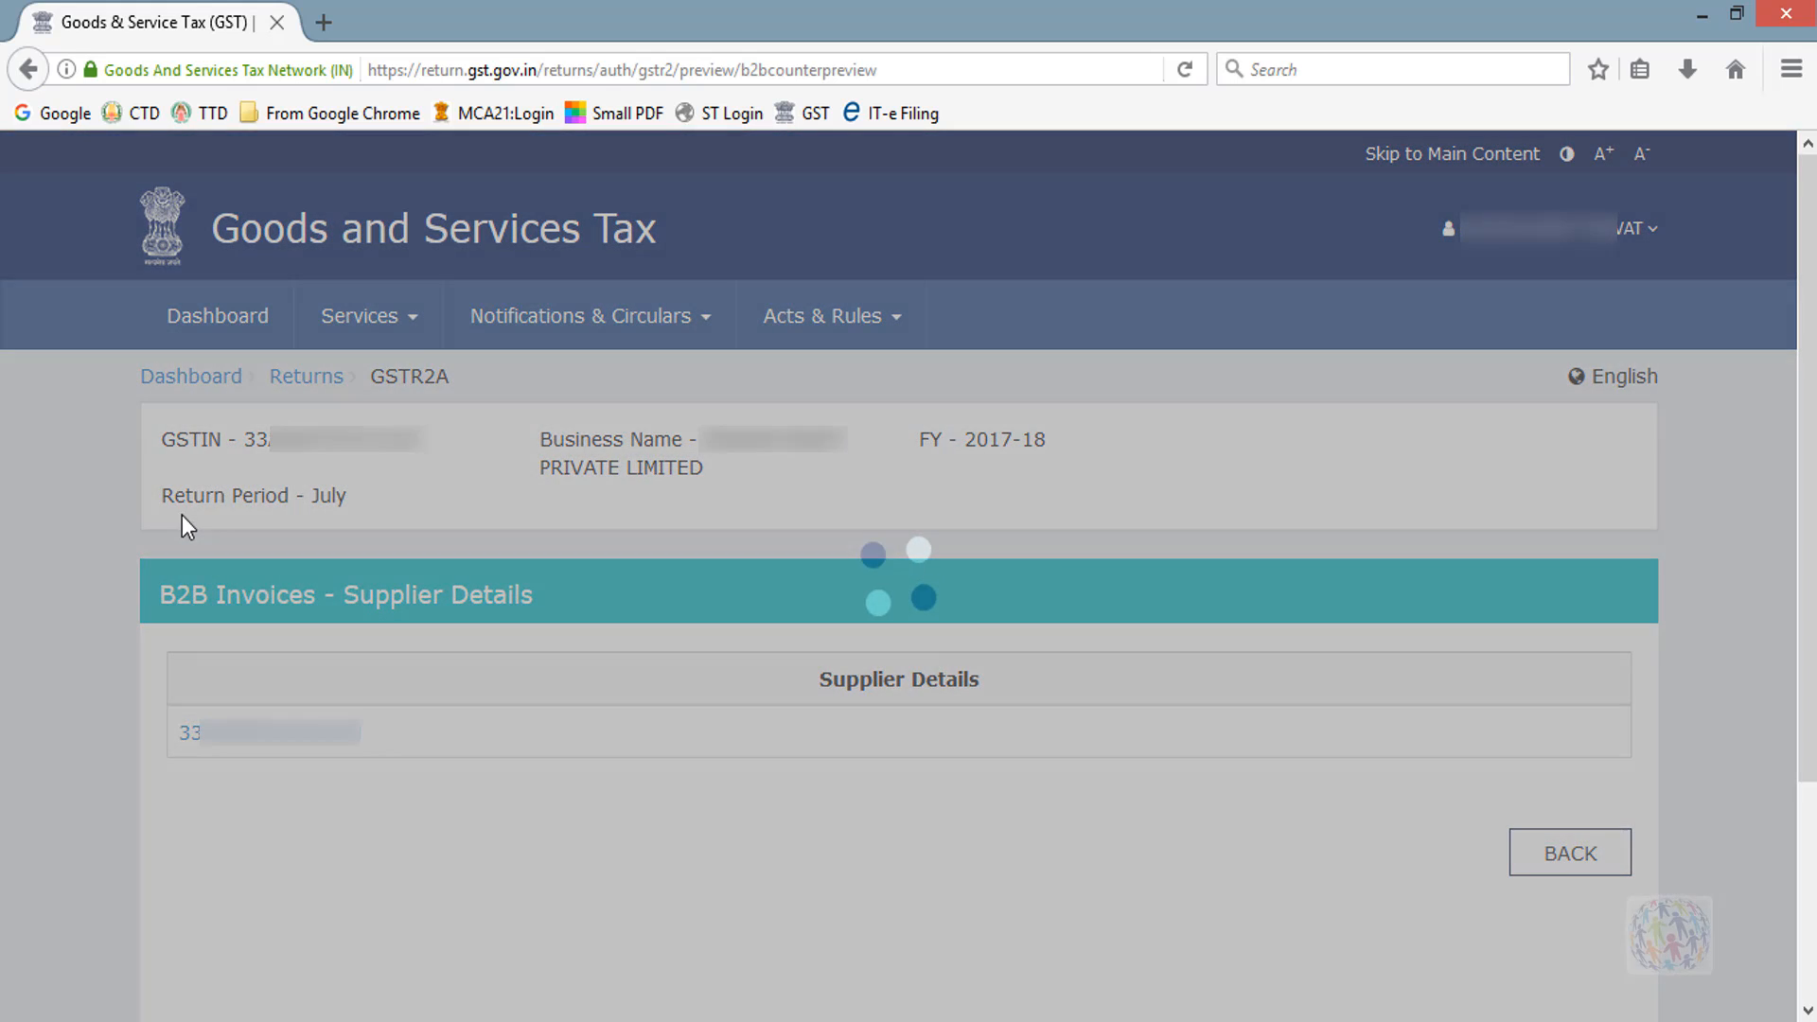
left_click(405, 322)
mouse_move(480, 386)
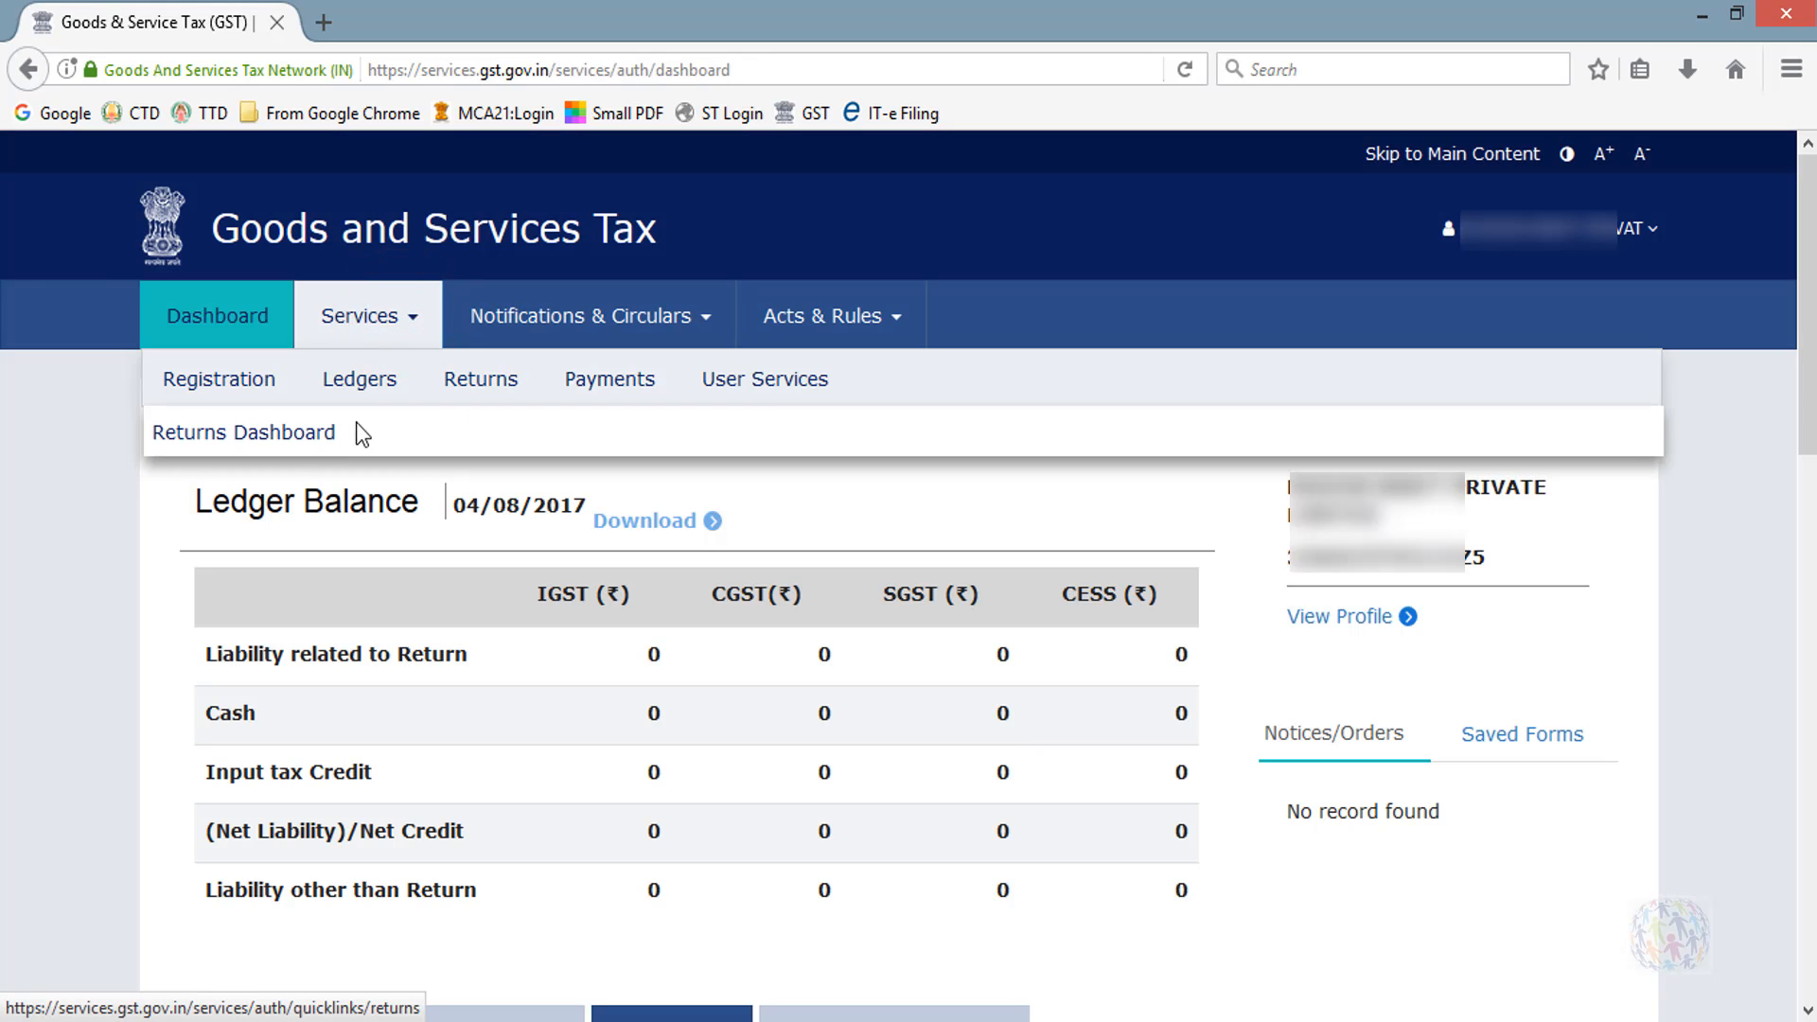
left_click(299, 433)
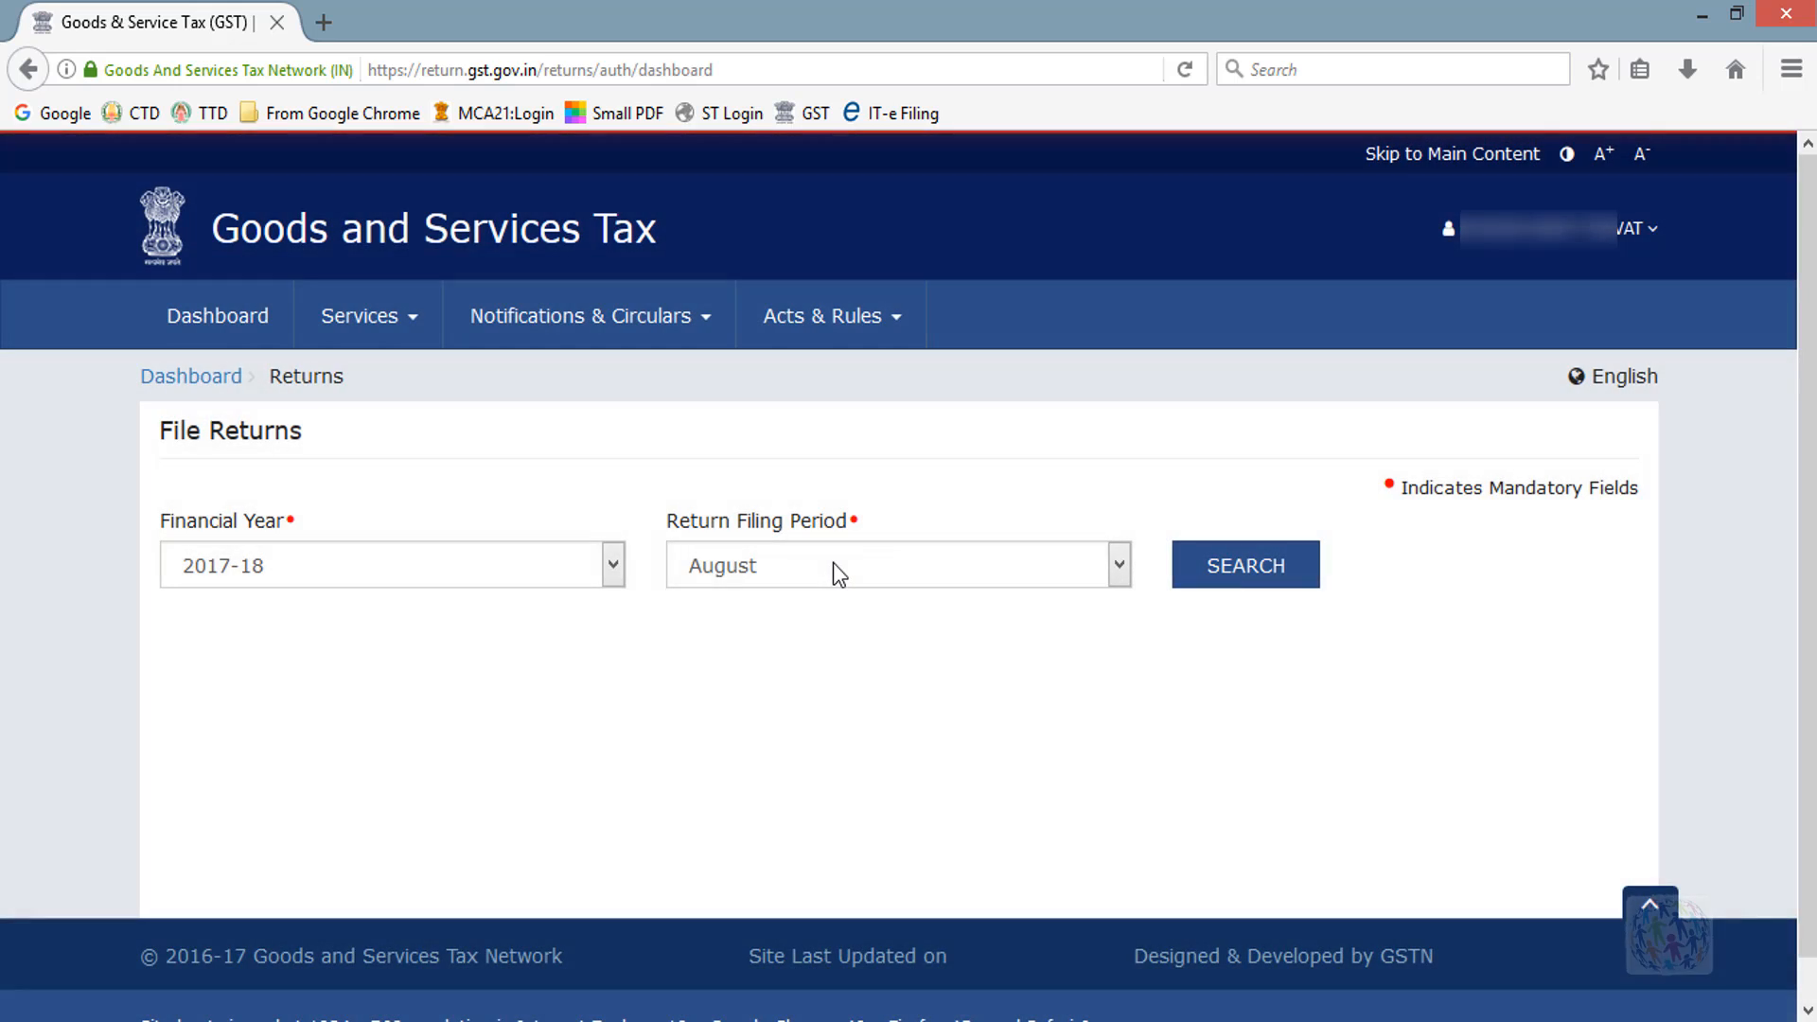
Search for the July 2017-18 returns and open the GSTR-1 for online preparation.
left_click(832, 562)
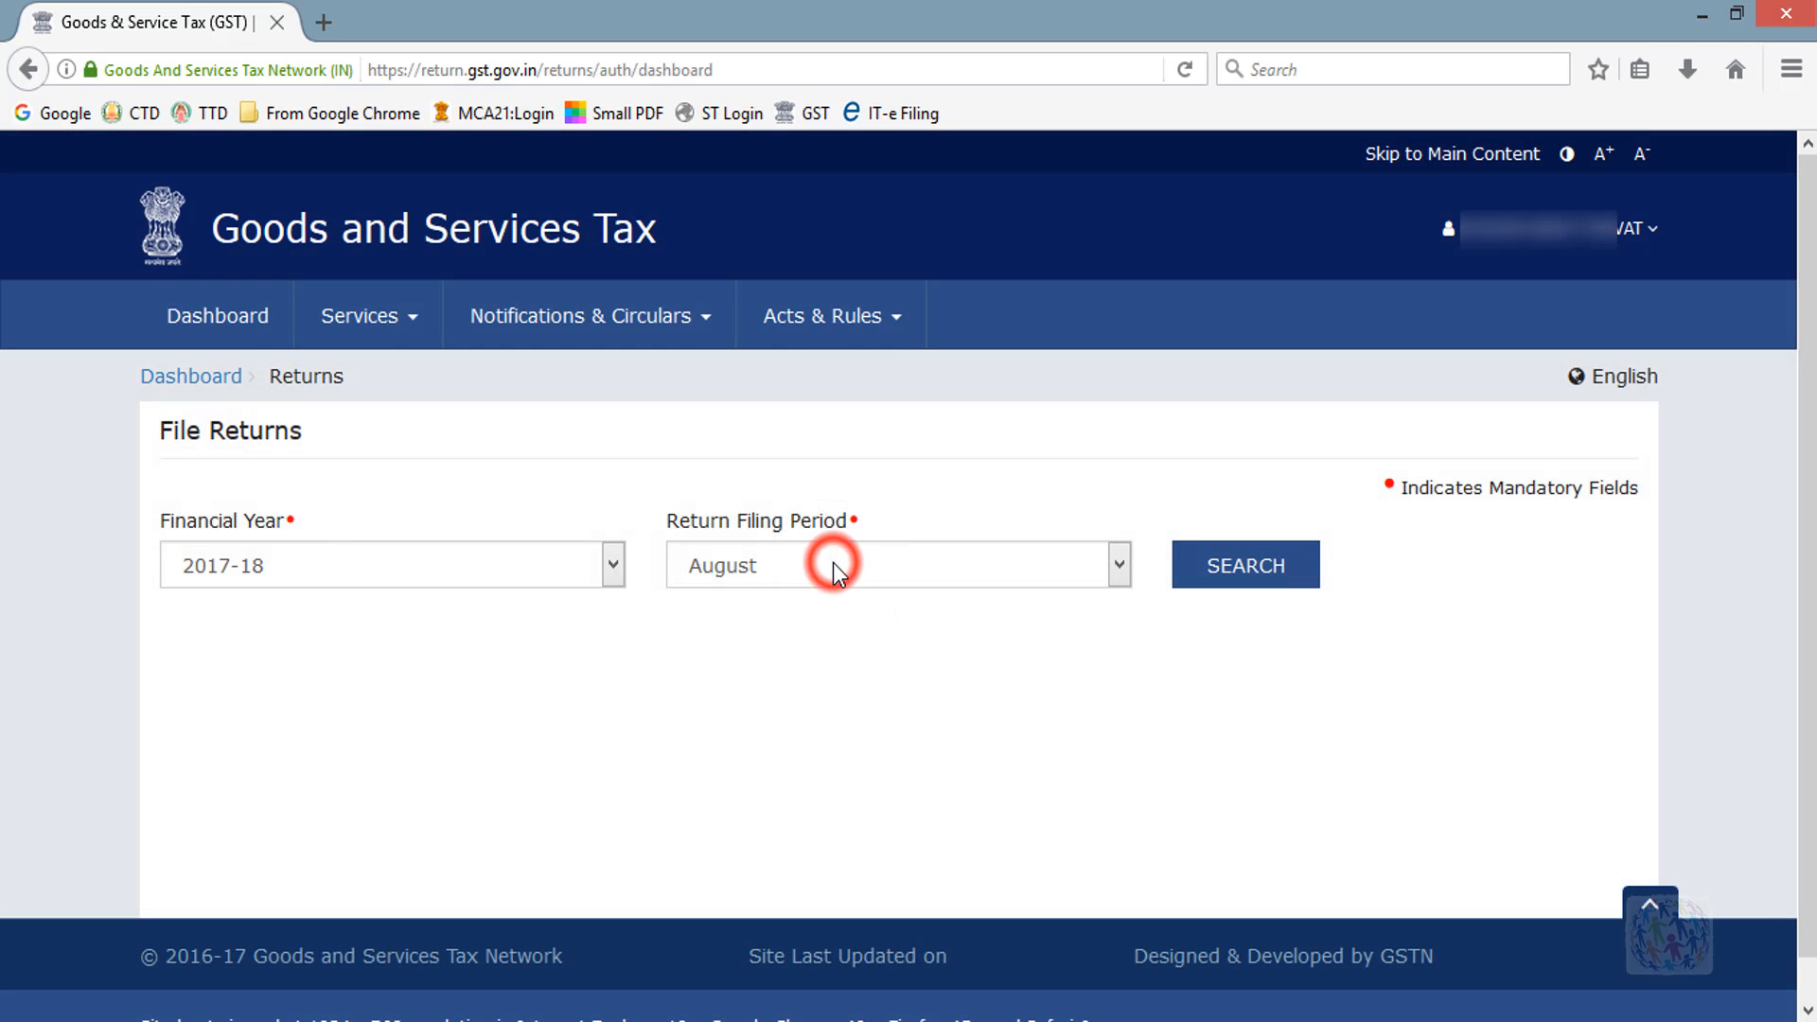
left_click(819, 602)
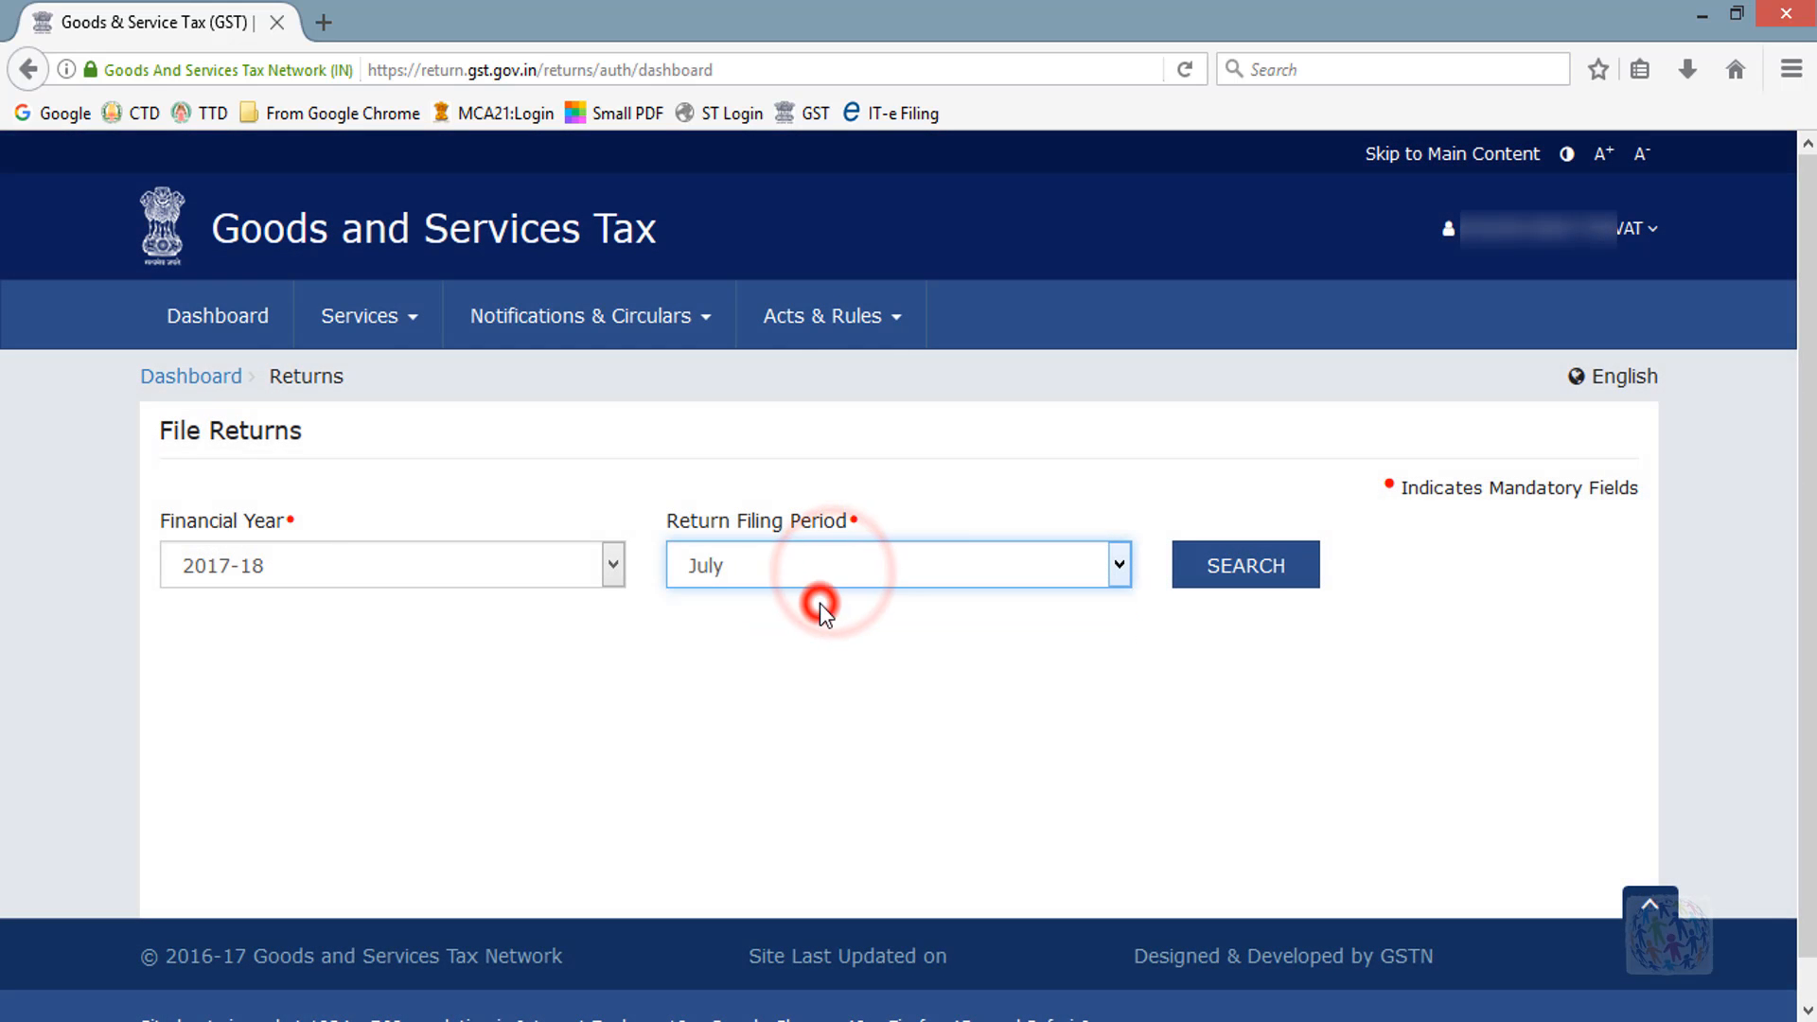
left_click(1220, 567)
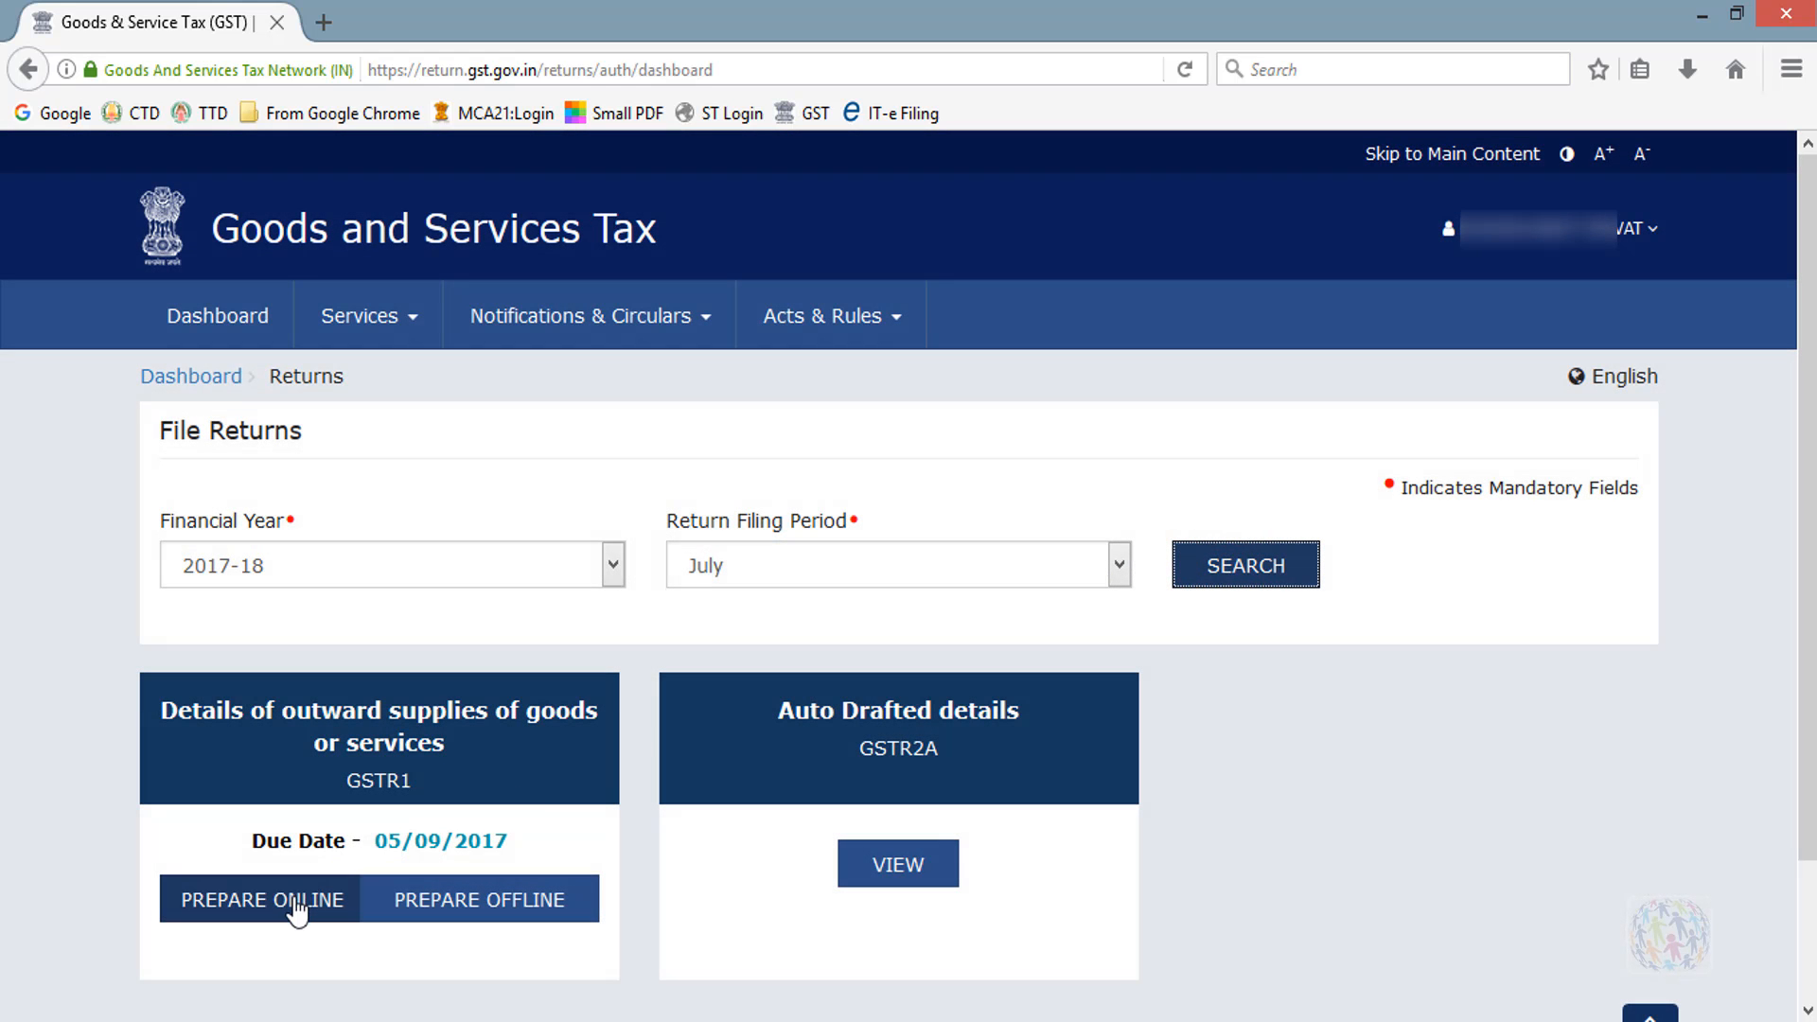
left_click(293, 904)
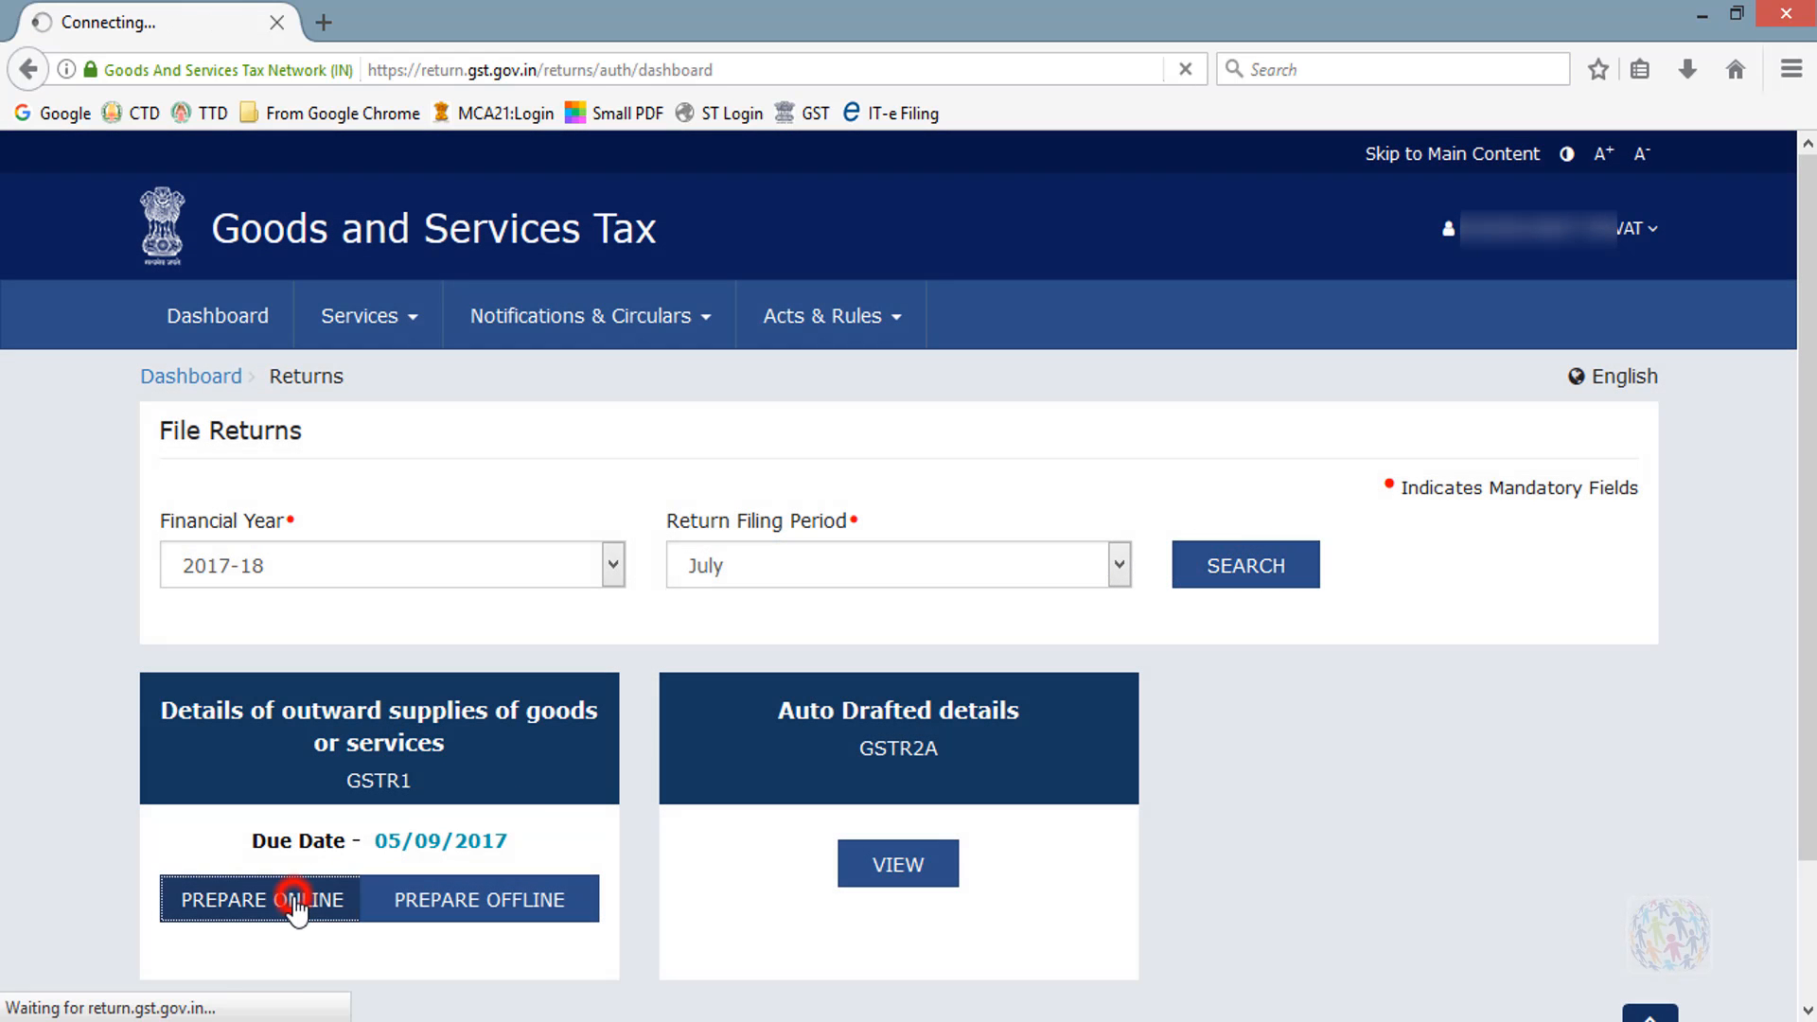
Start adding a new invoice under the 5A, 5B - B2C (Large) Invoices section of the GSTR-1.
scroll(734, 837, "down", 6)
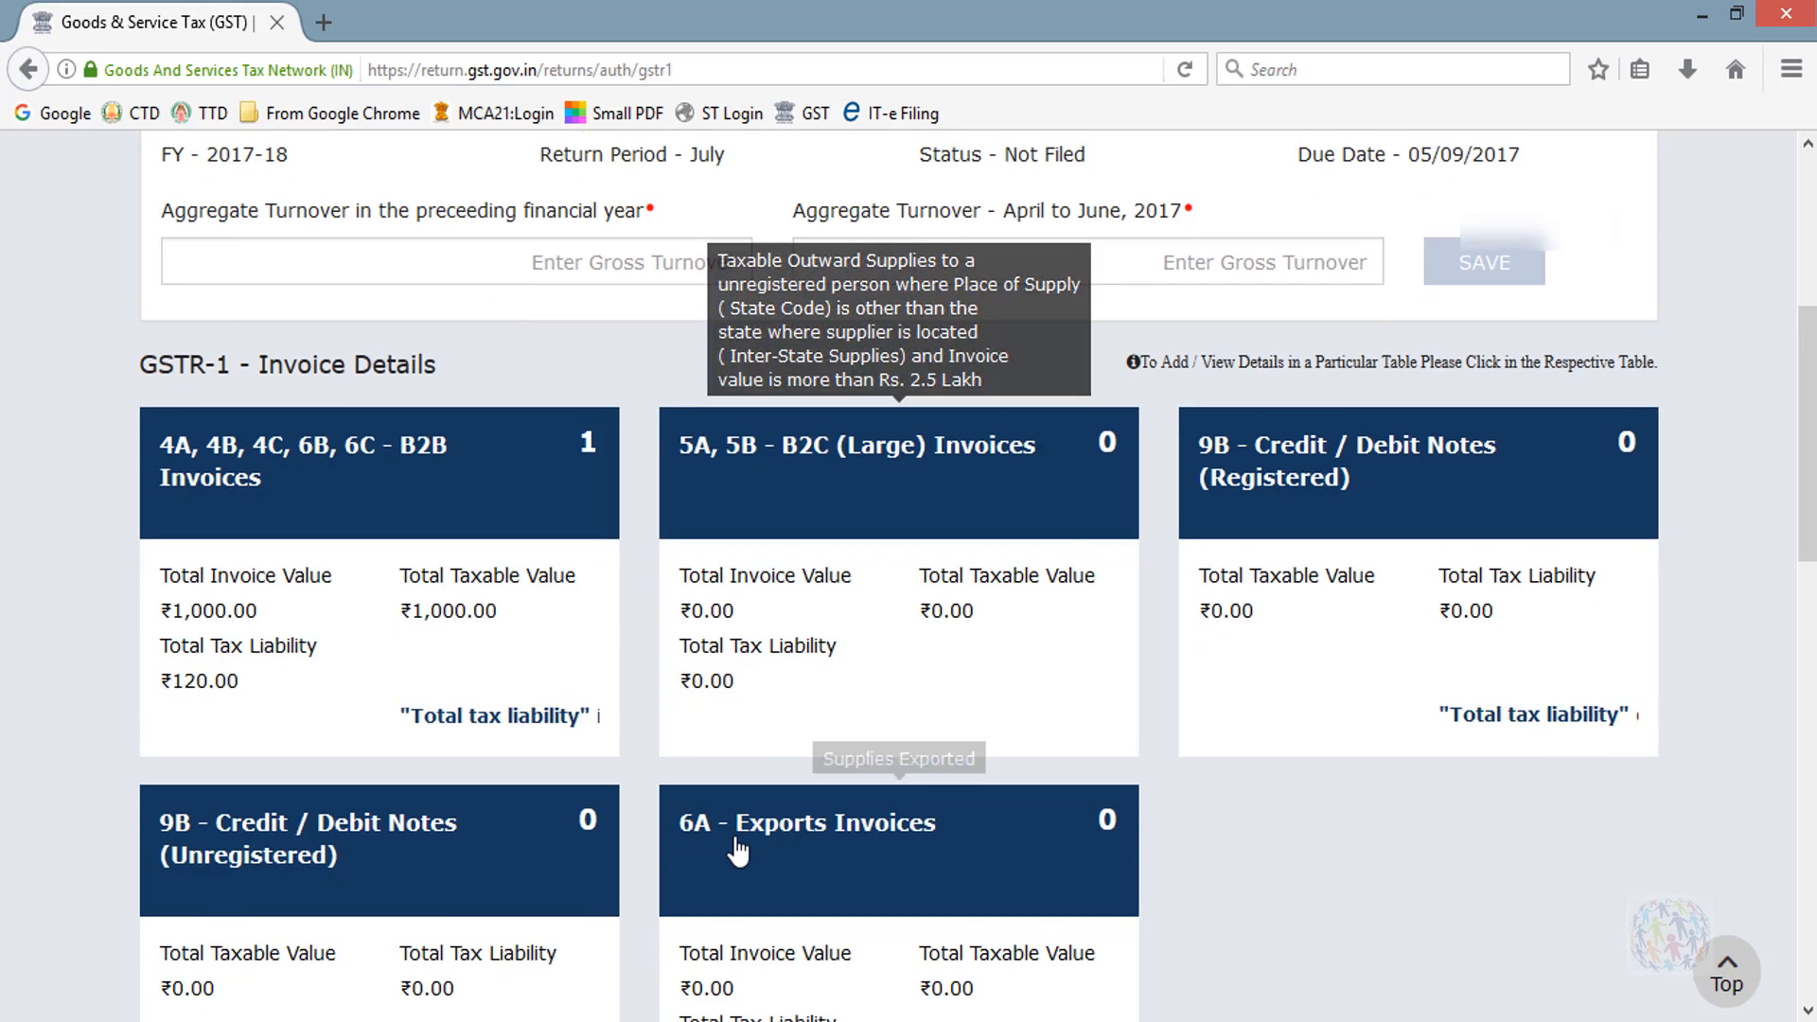
left_click(900, 317)
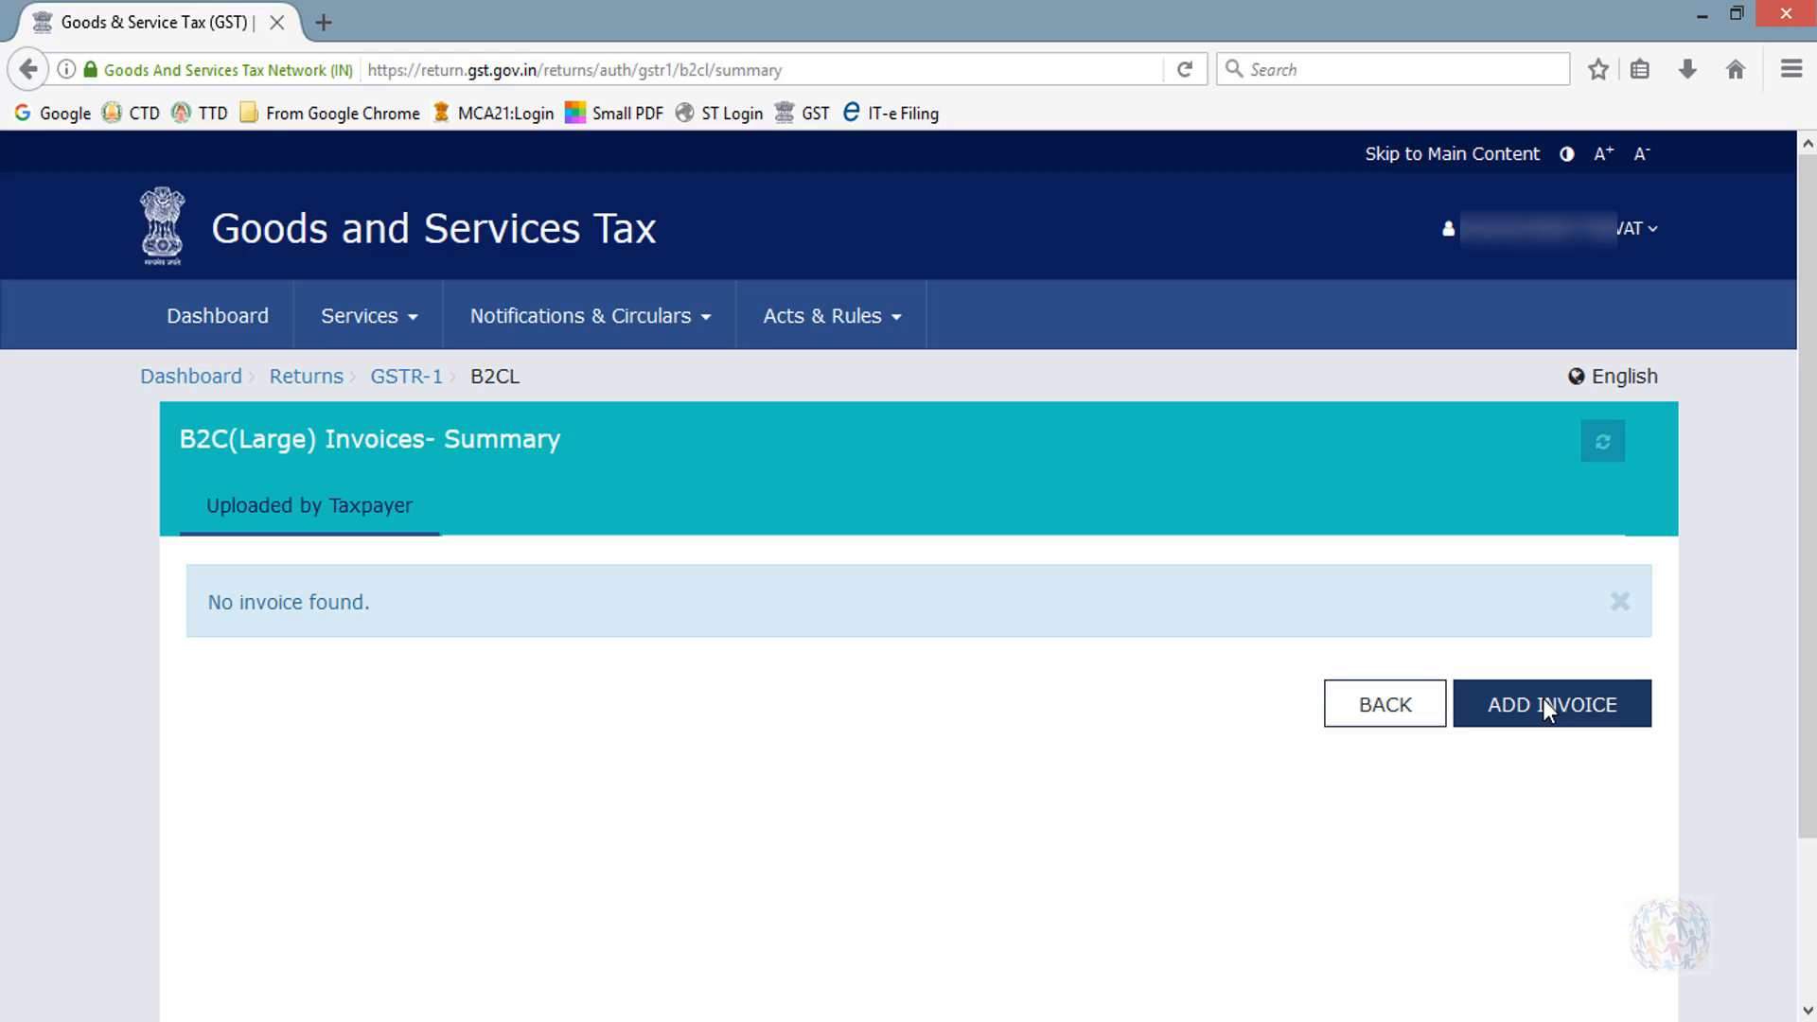
left_click(1544, 705)
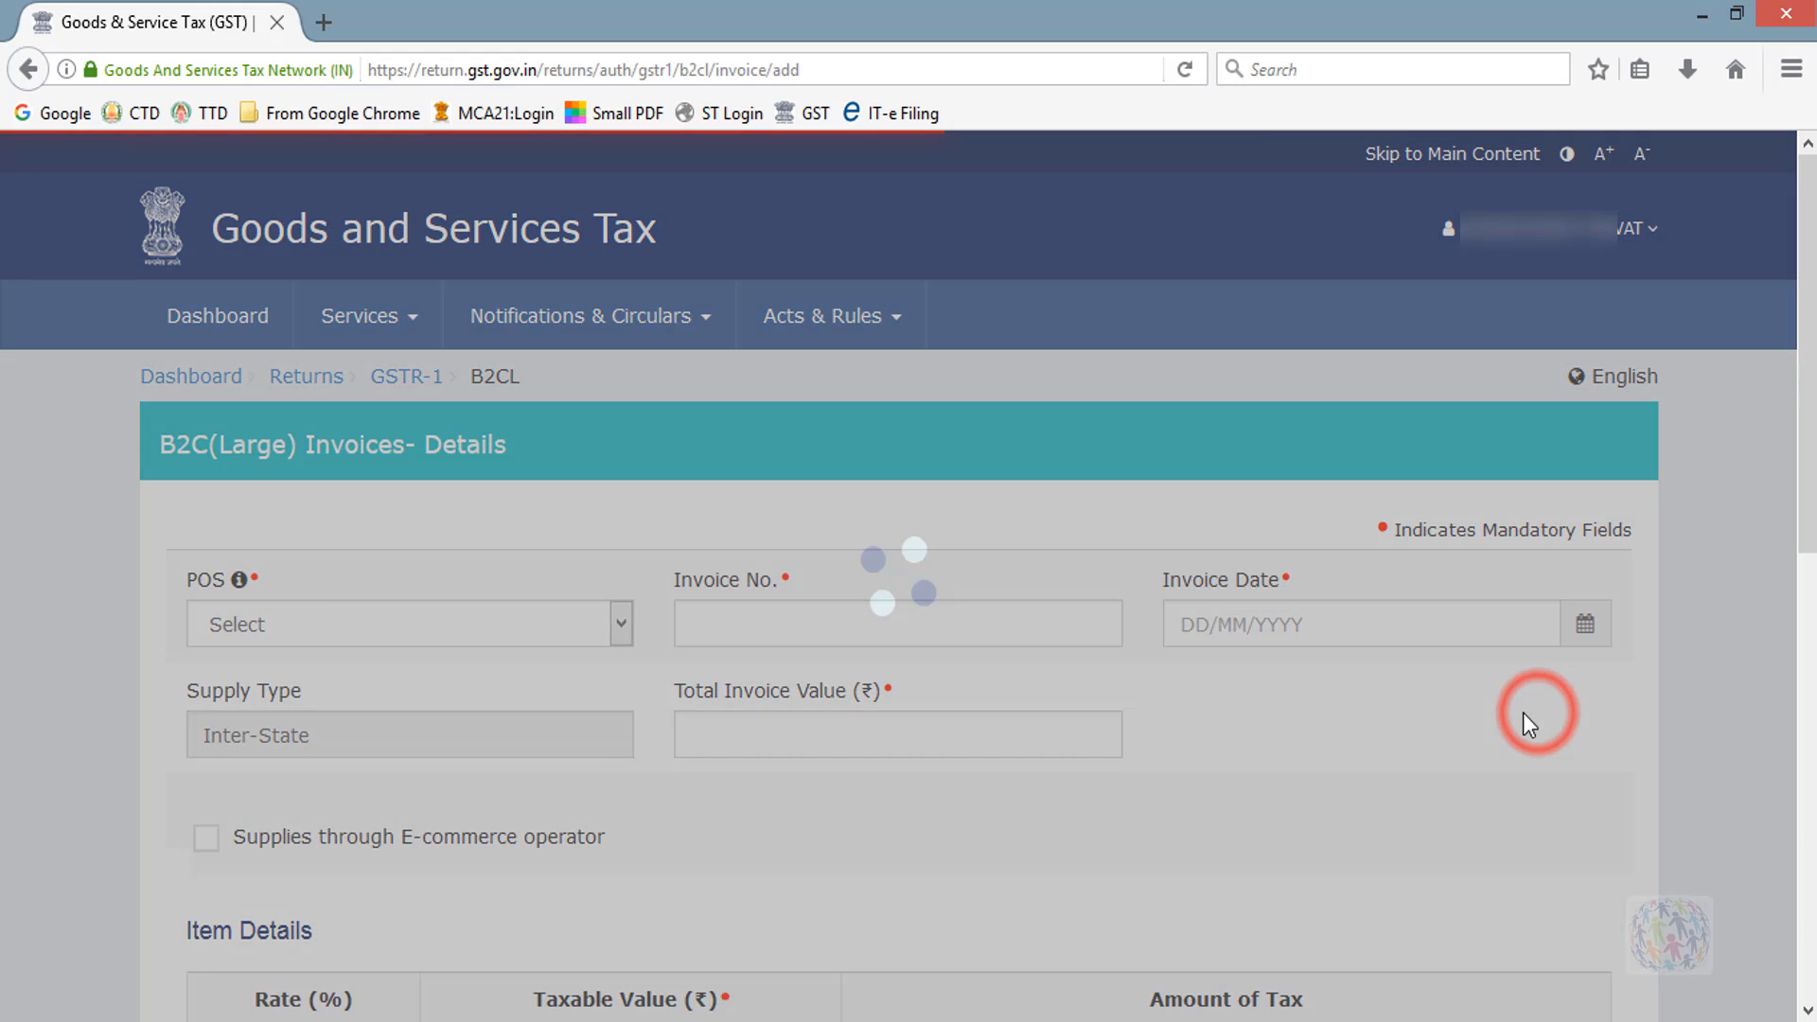
scroll(892, 706, "down", 2)
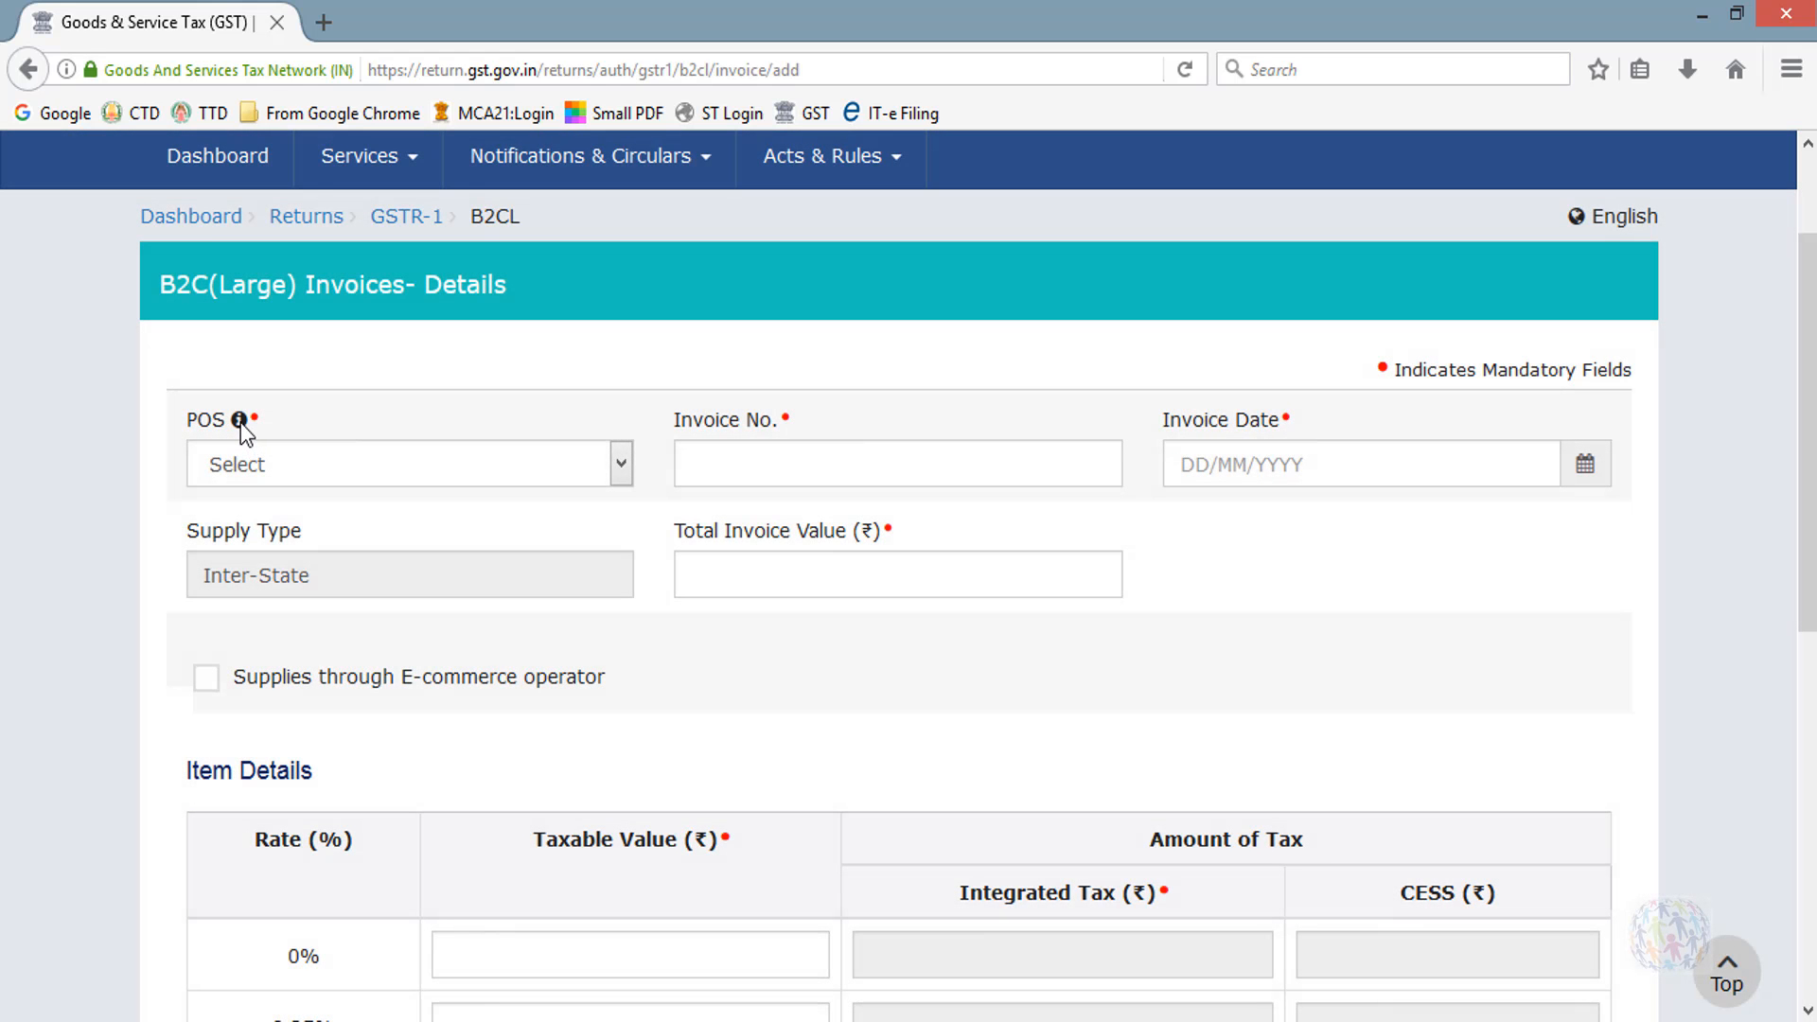
Set the place of supply of the B2C (Large) invoice to 34-Puducherry.
mouse_move(240, 422)
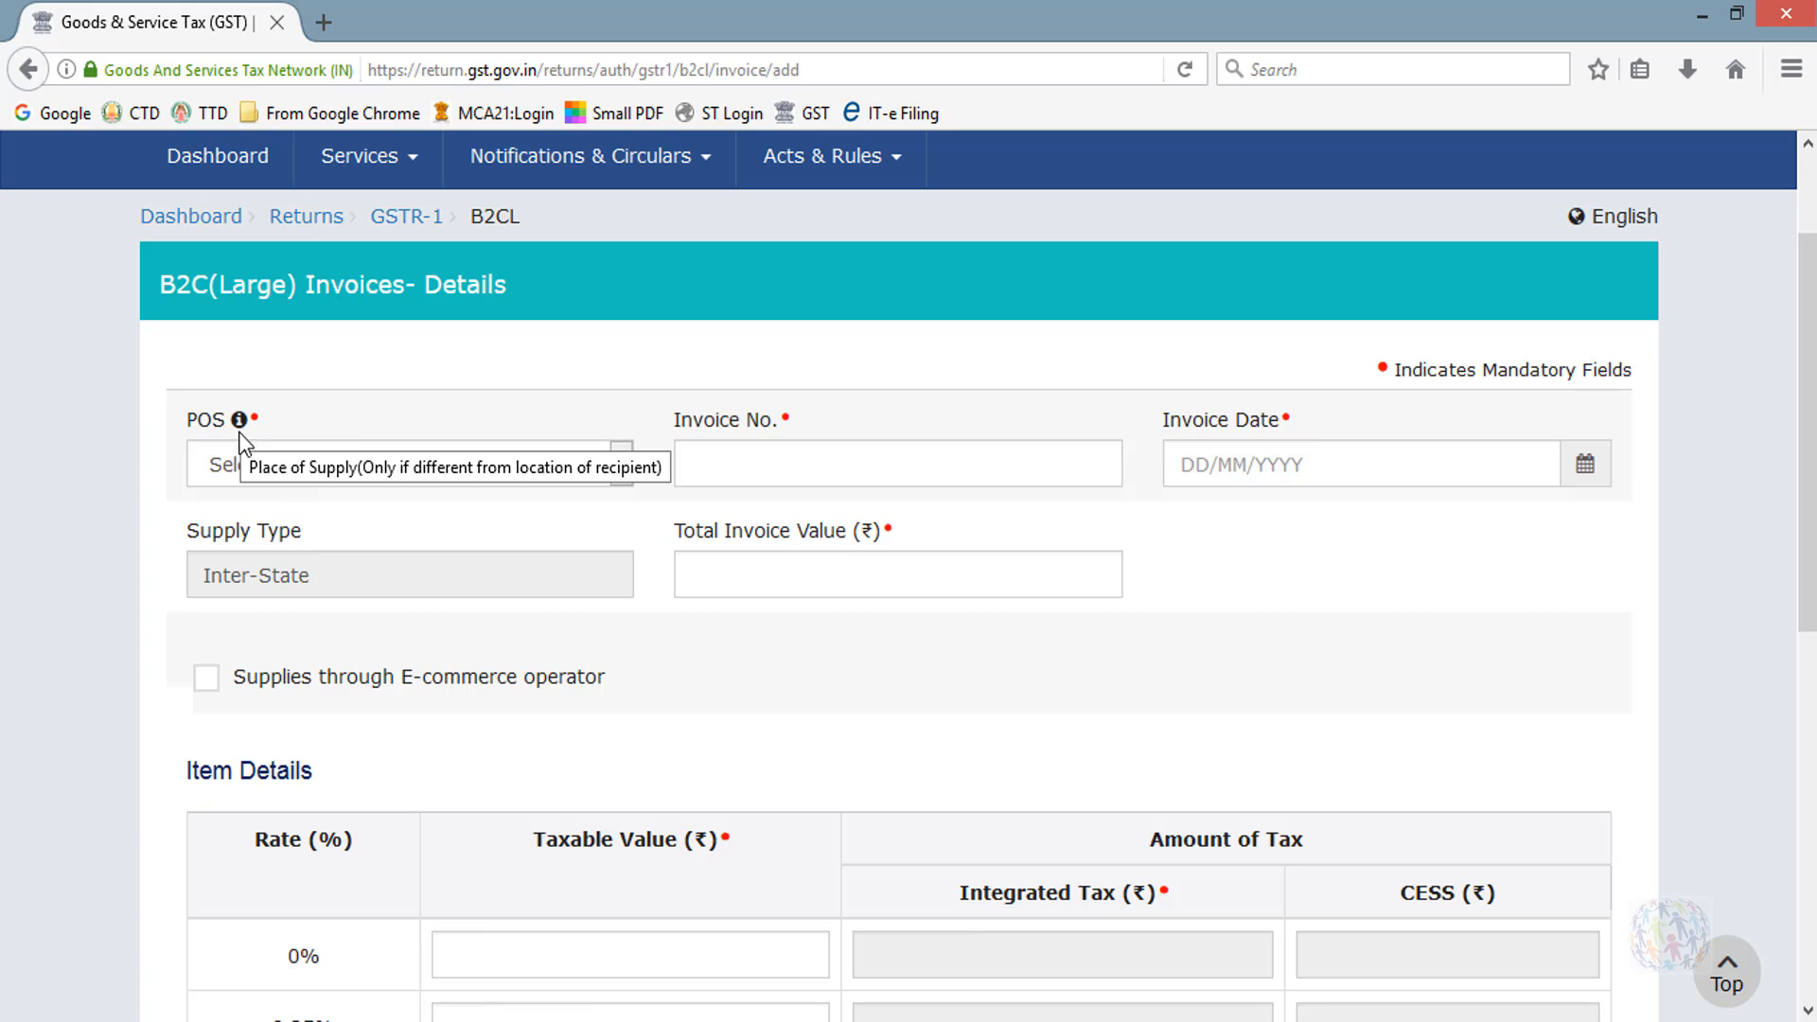
left_click(254, 466)
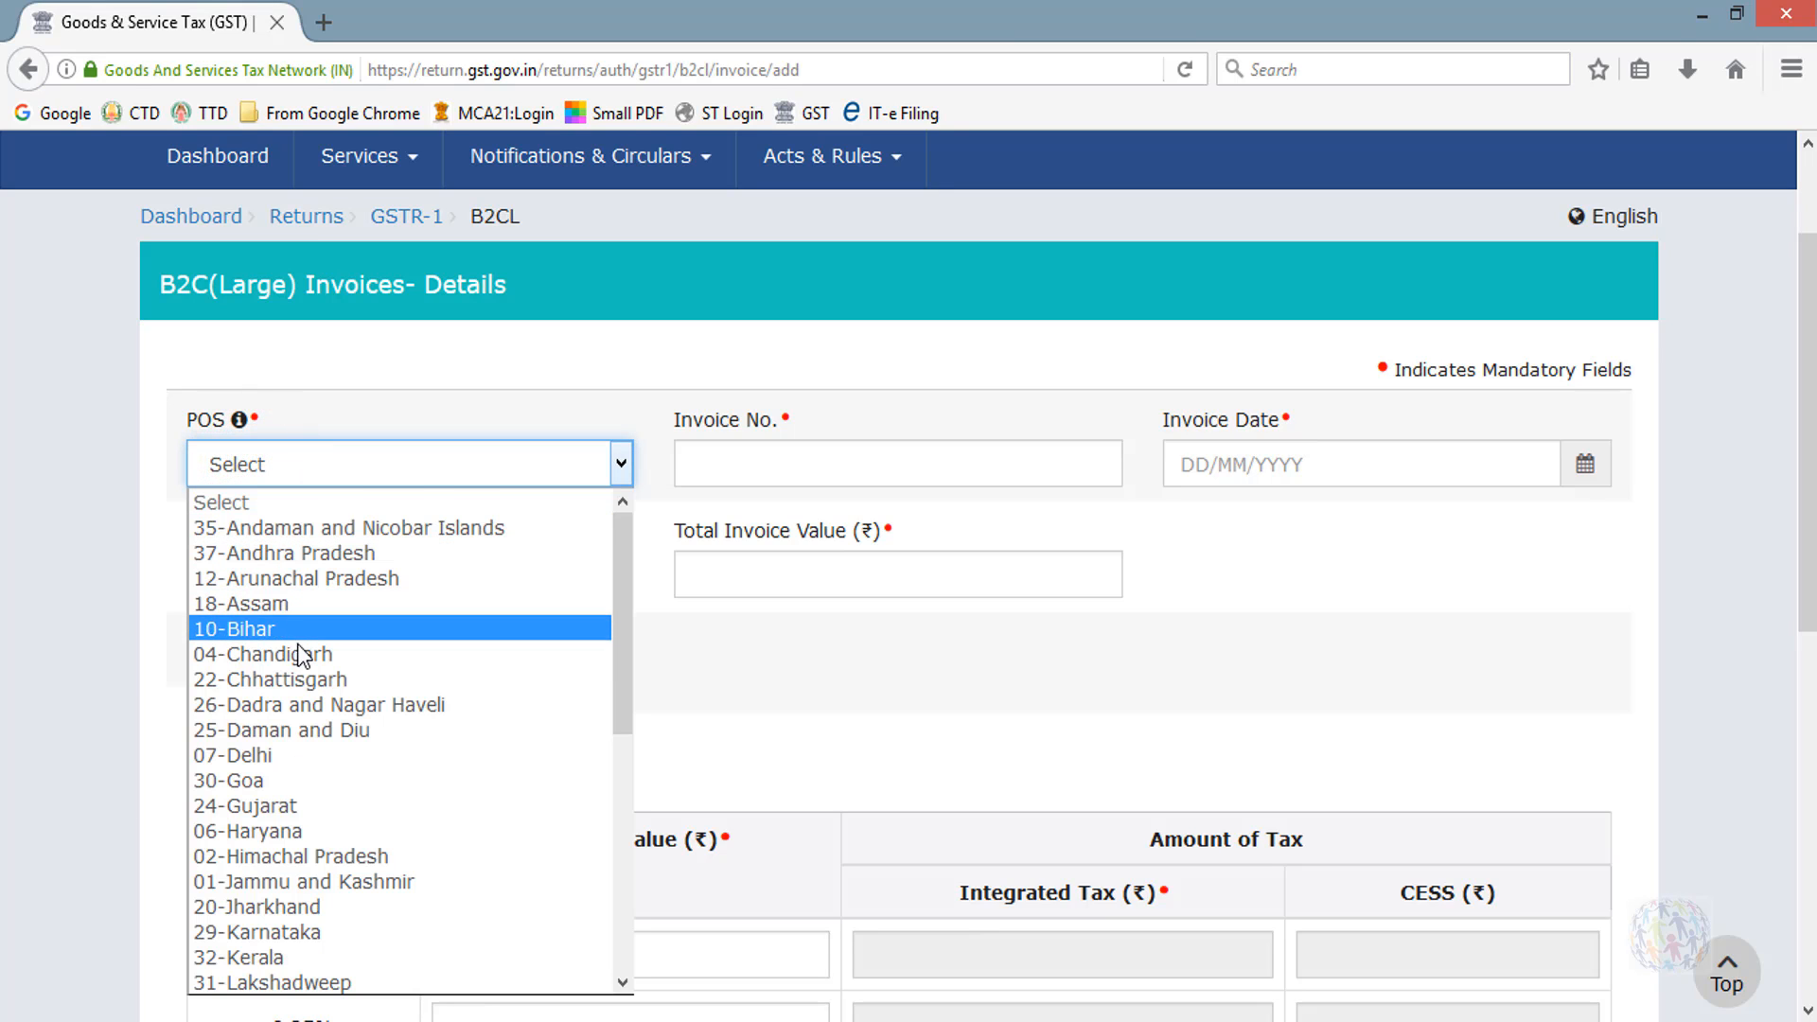
scroll(304, 682, "down", 2)
scroll(305, 684, "down", 2)
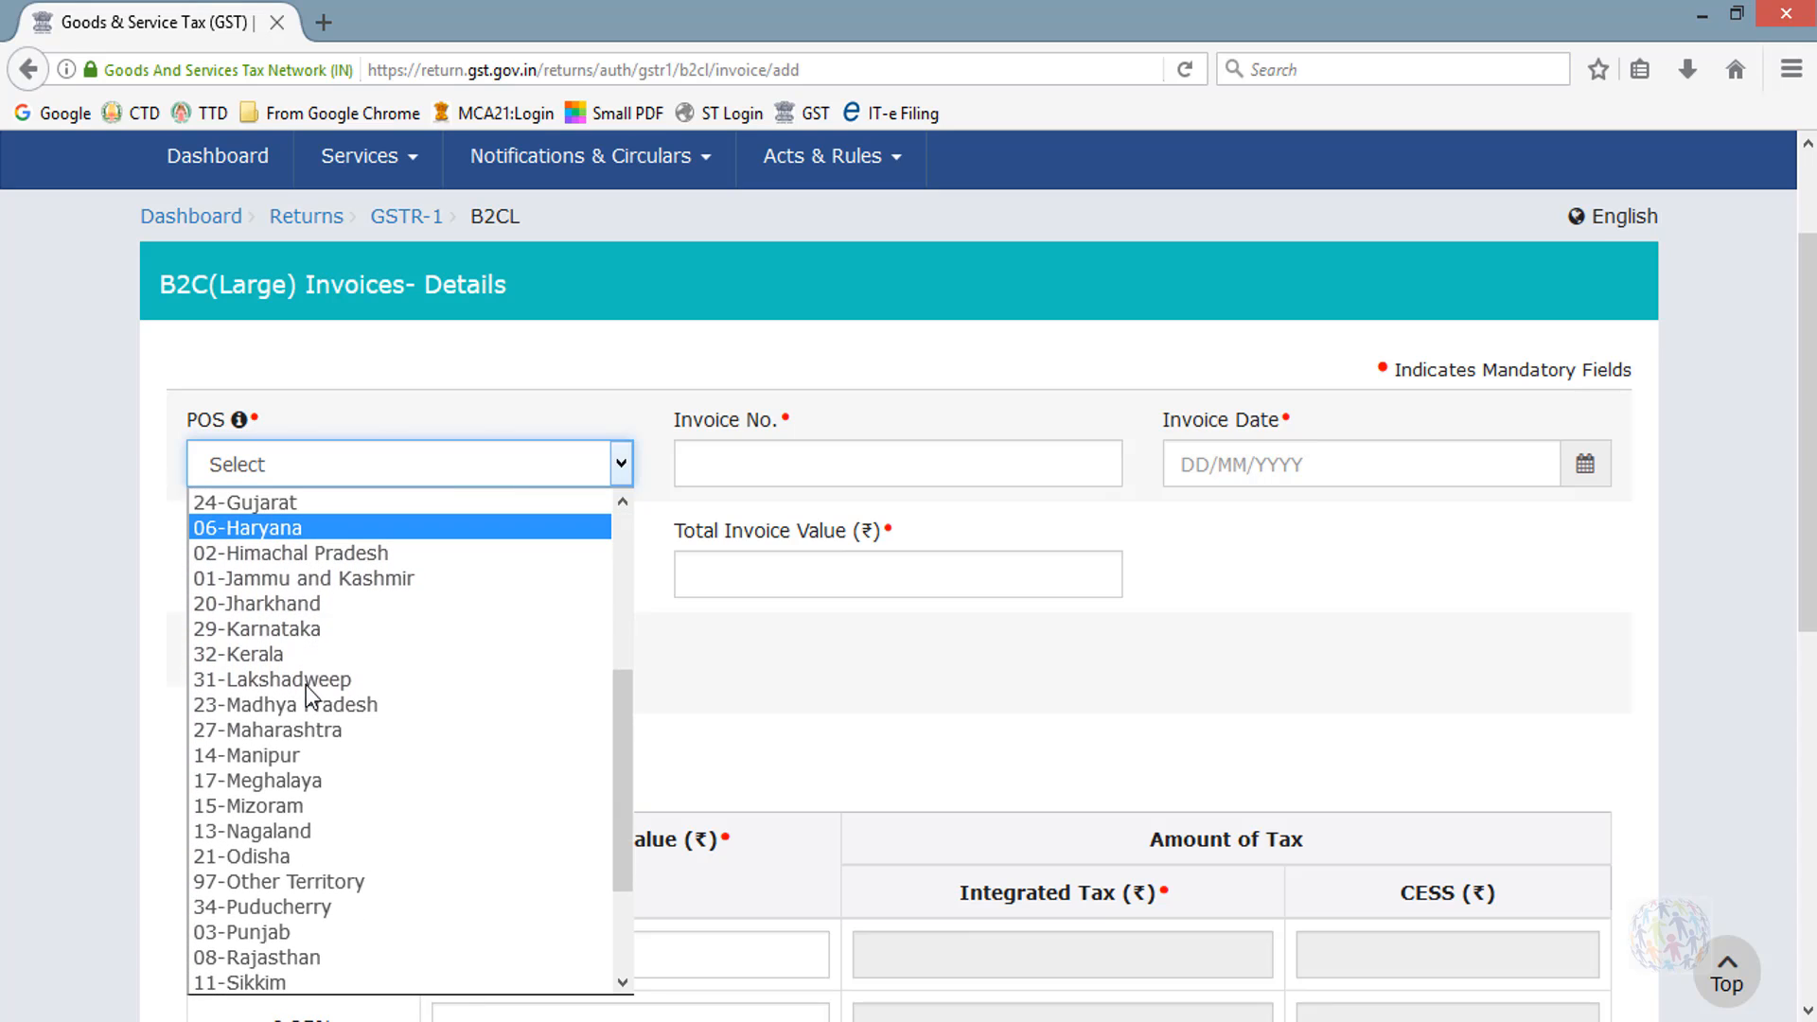
scroll(305, 684, "down", 2)
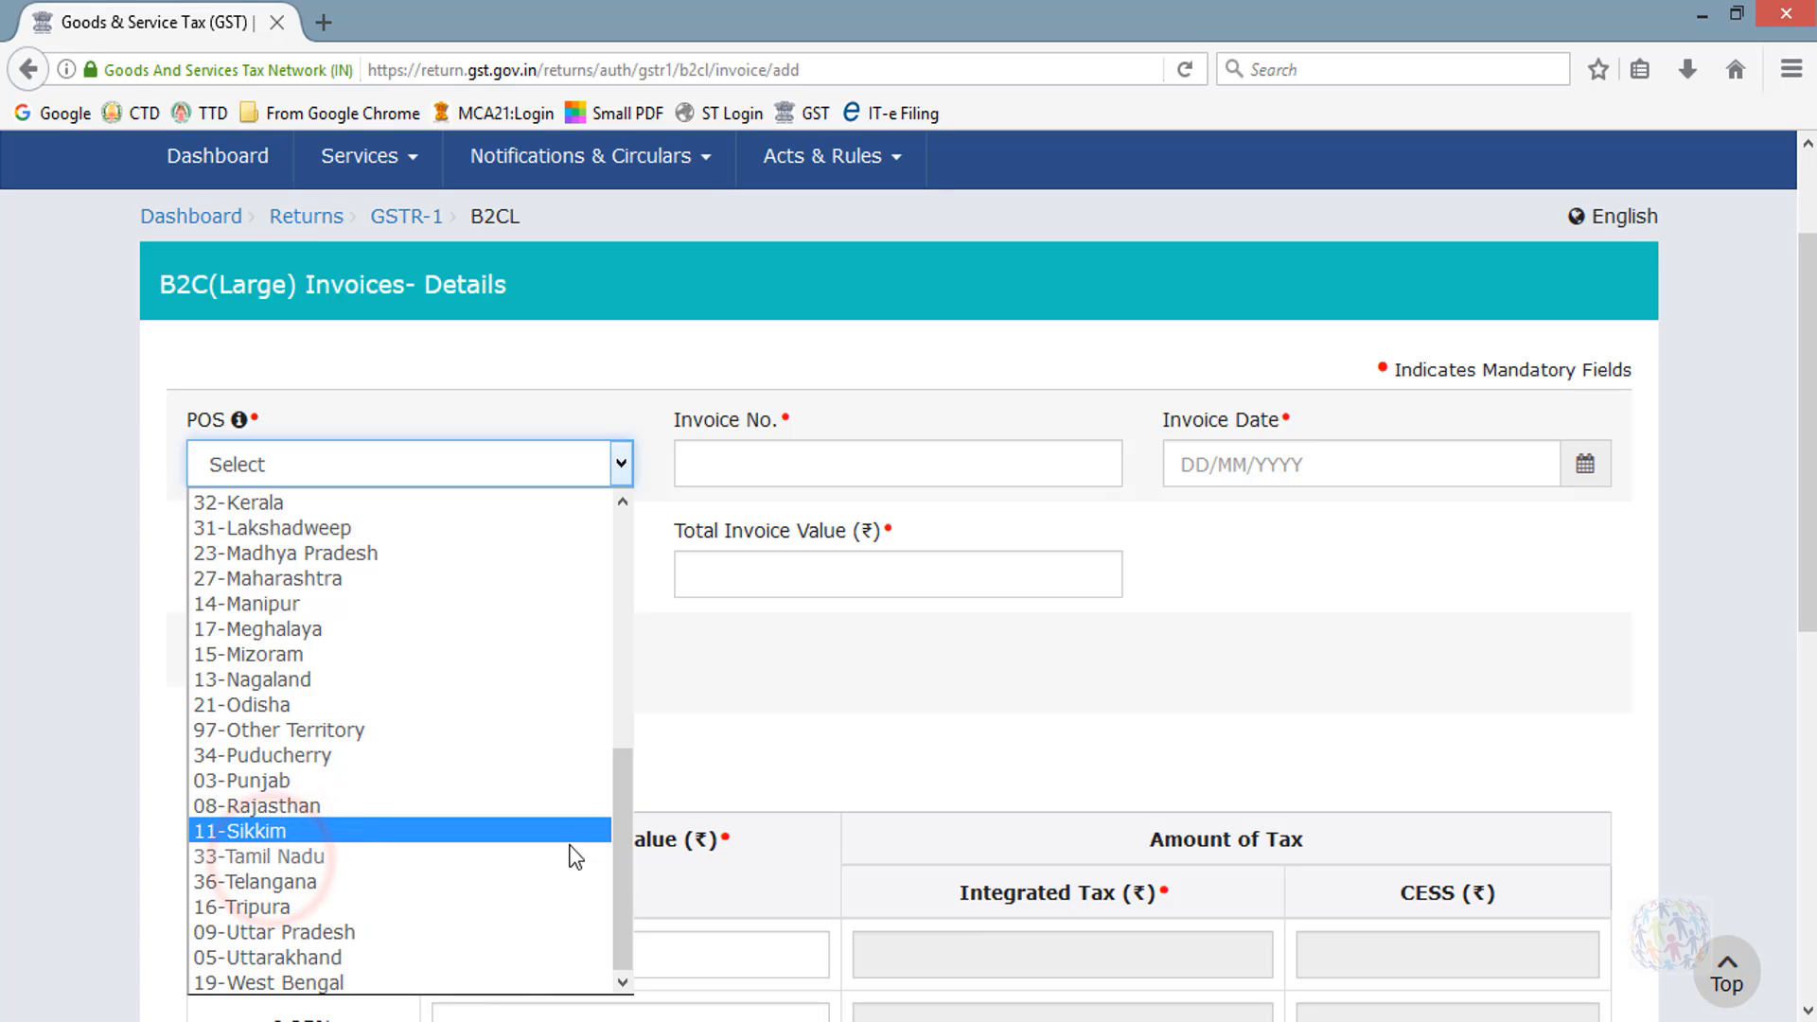
left_click(284, 757)
Examine the mandatory invoice number, invoice date, total invoice value and integrated tax fields of the B2C (Large) invoice form.
left_click(742, 461)
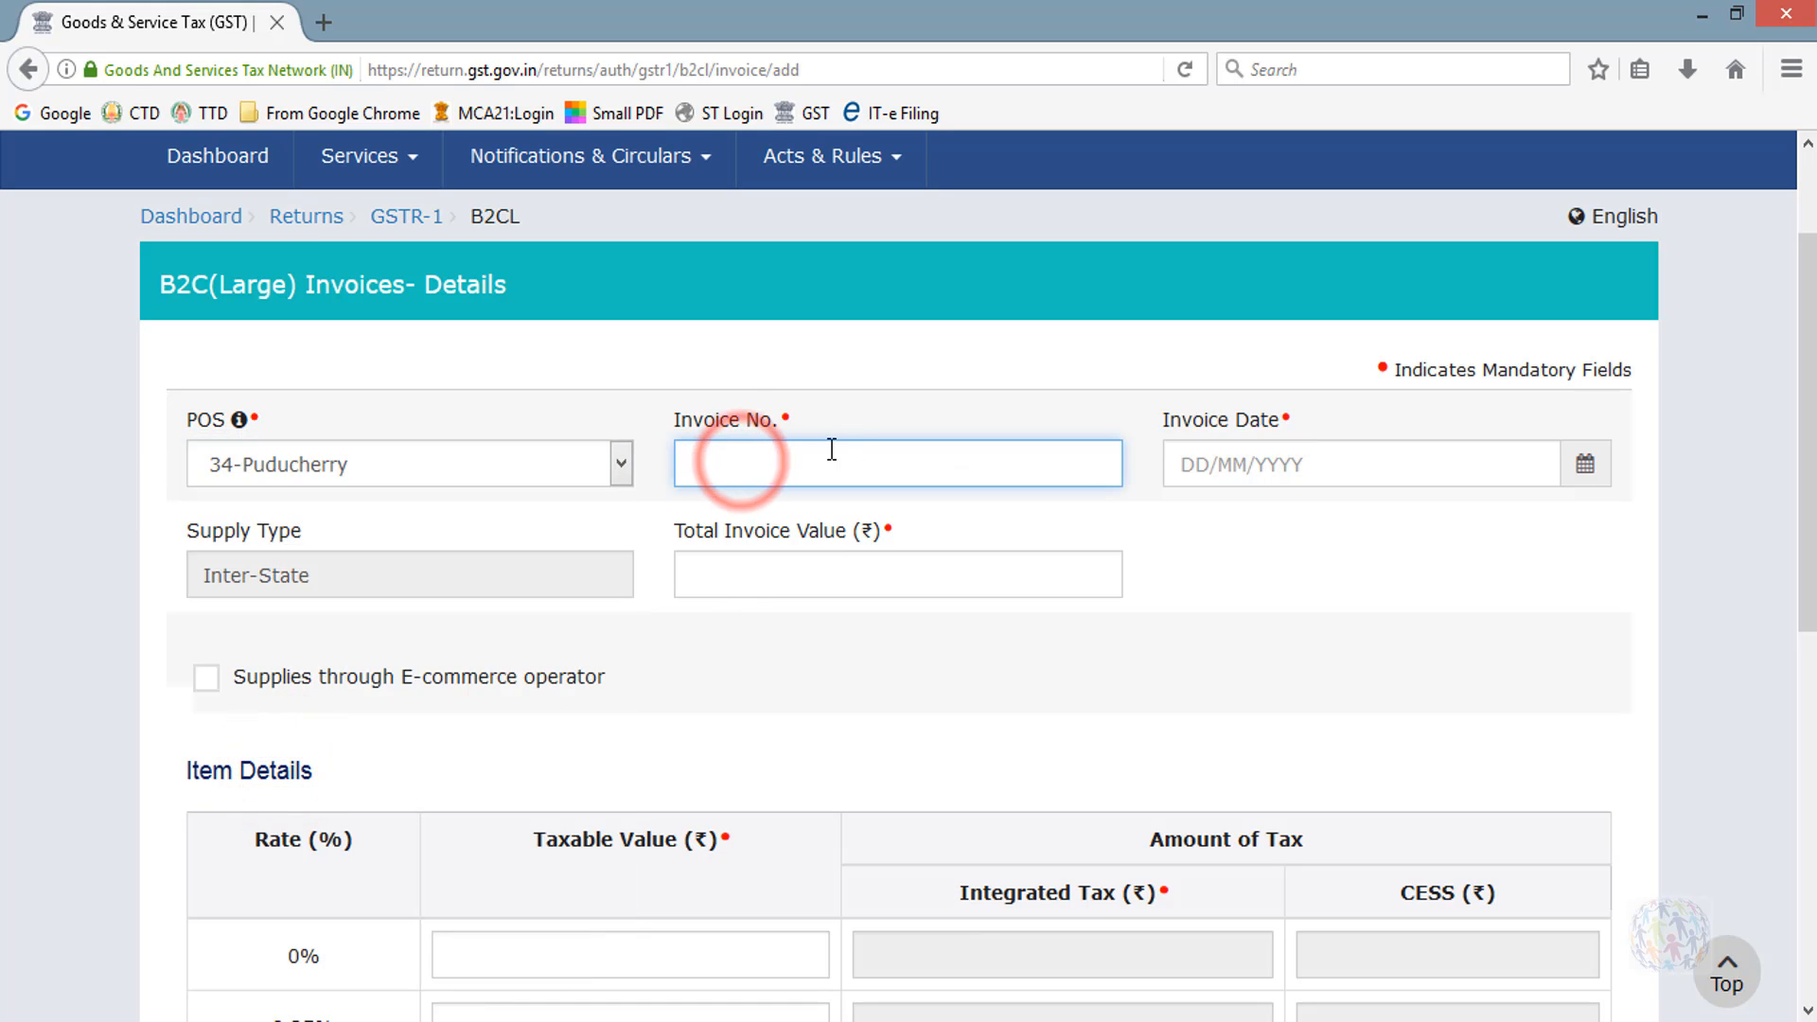
left_click_drag(673, 419, 846, 418)
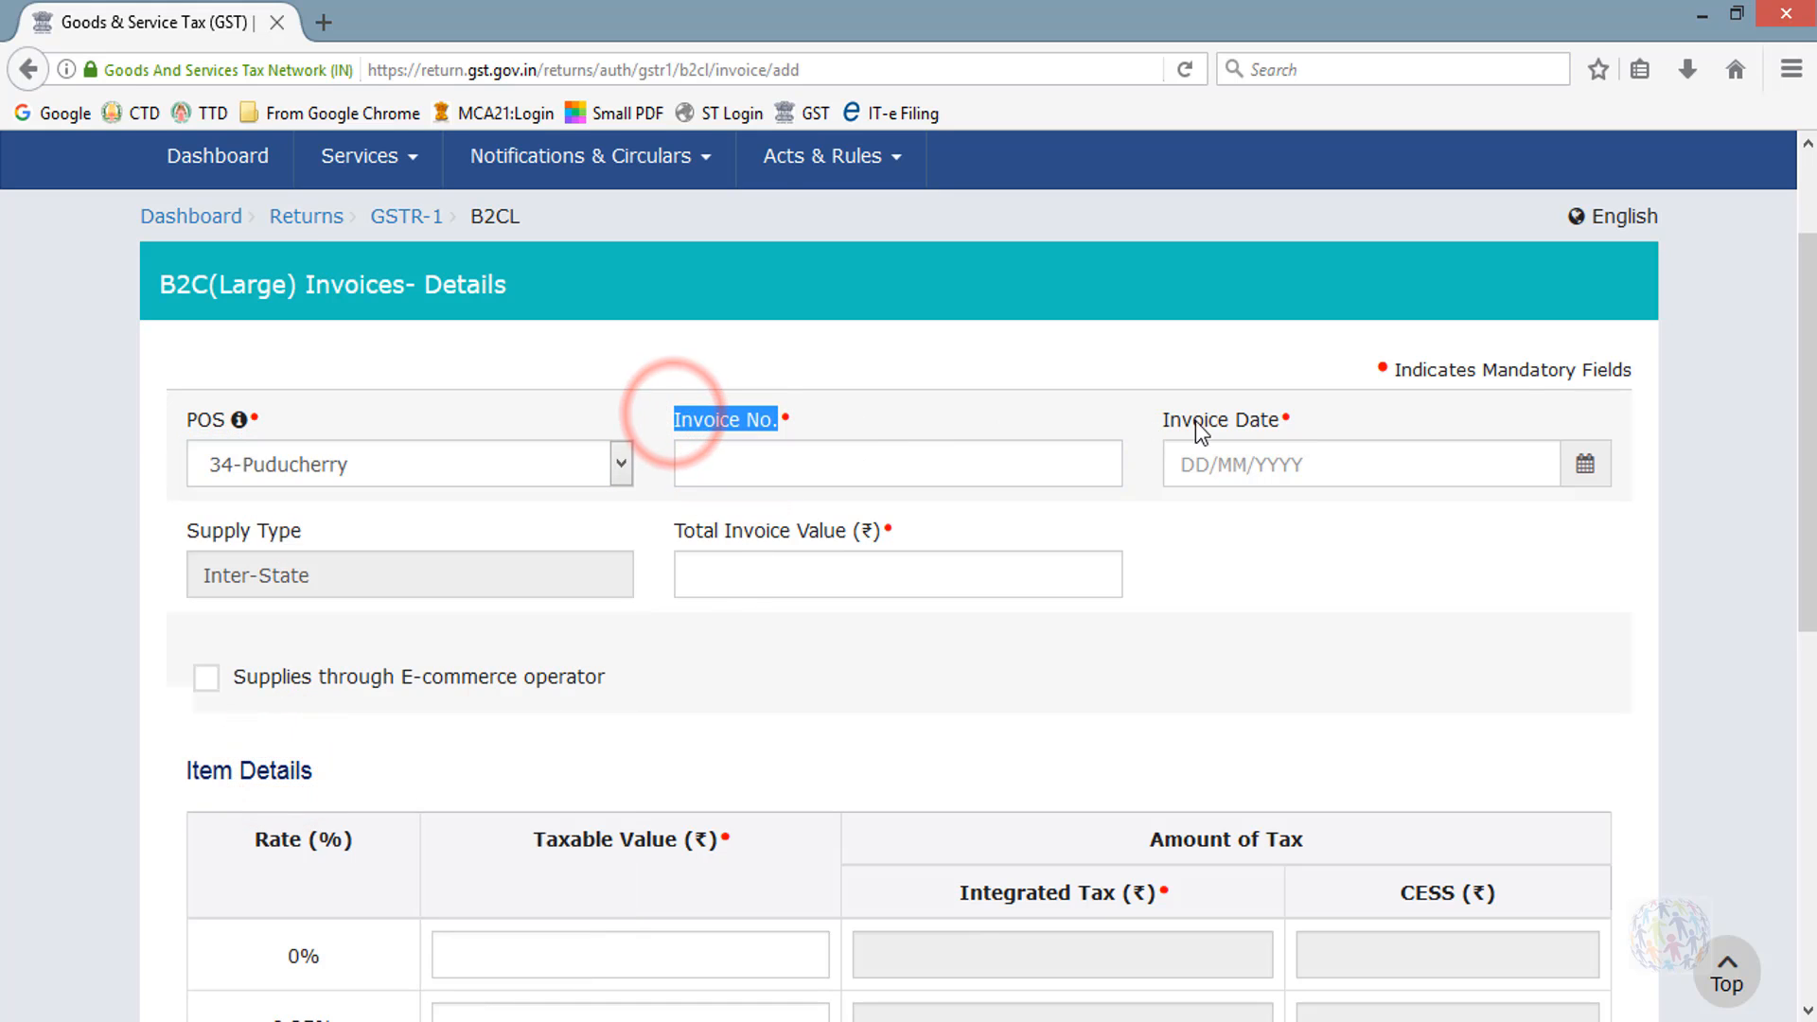
left_click_drag(1166, 426, 1359, 430)
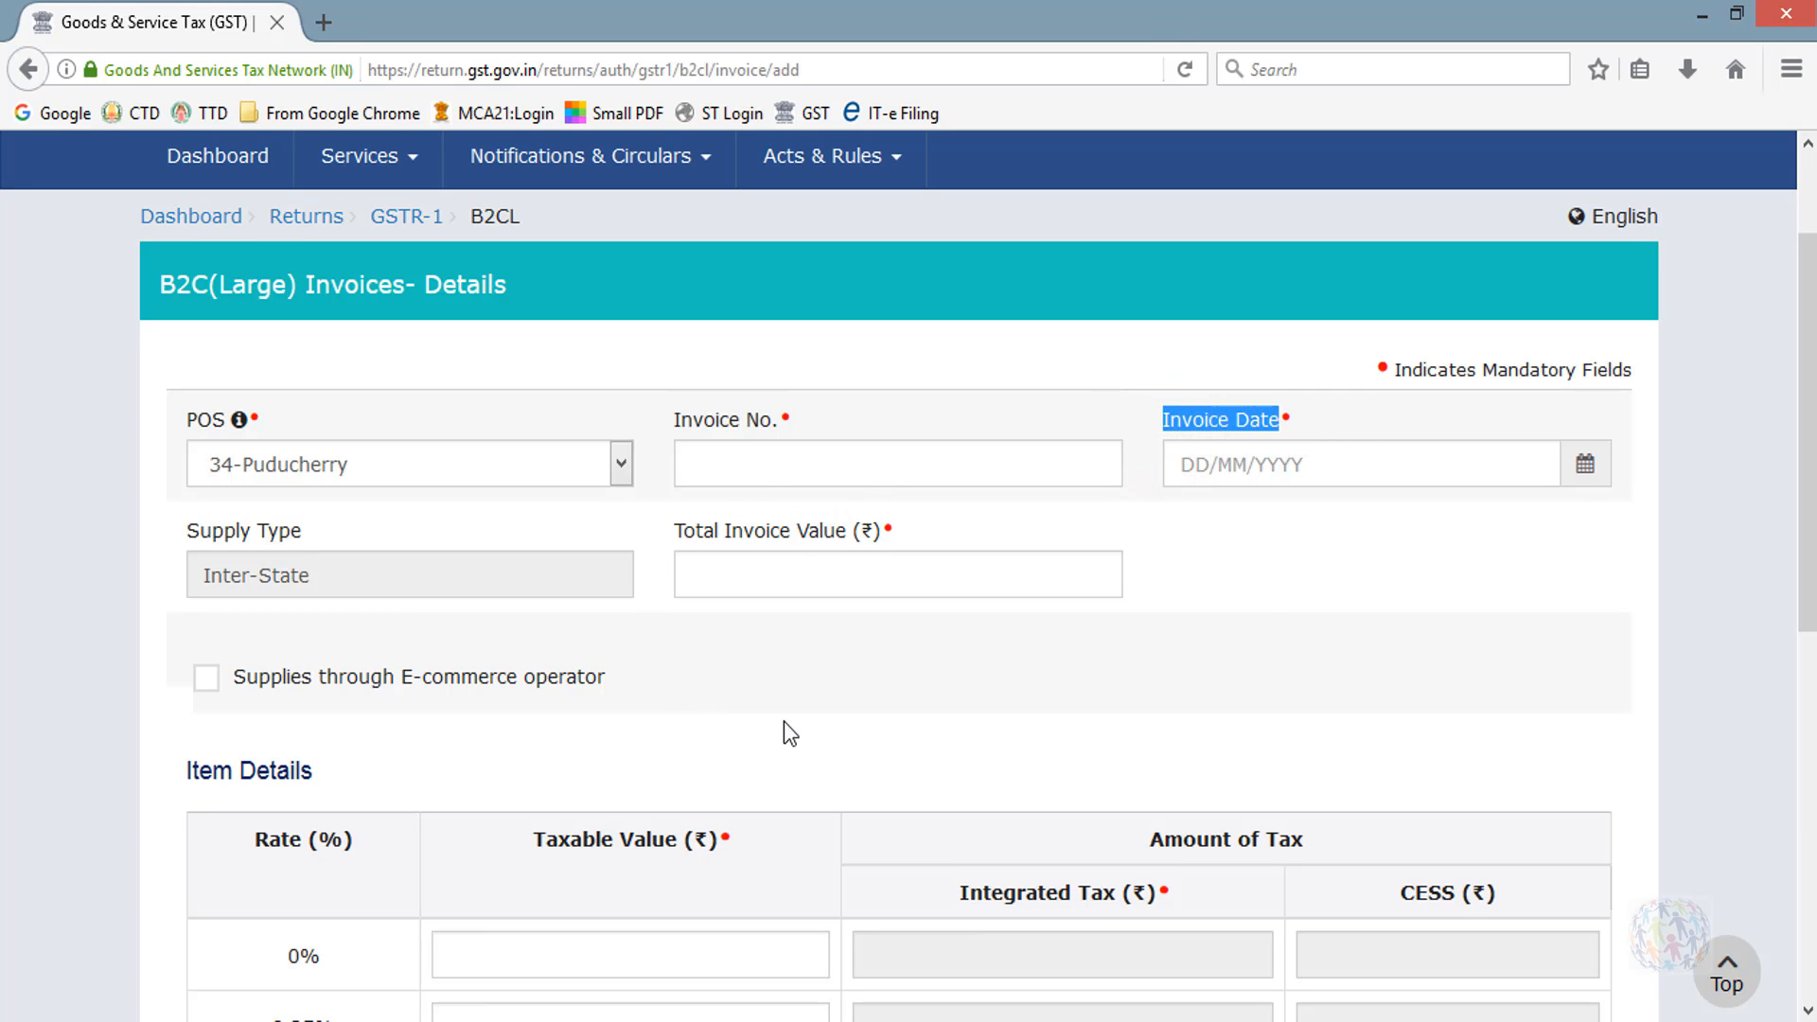
scroll(784, 721, "down", 3)
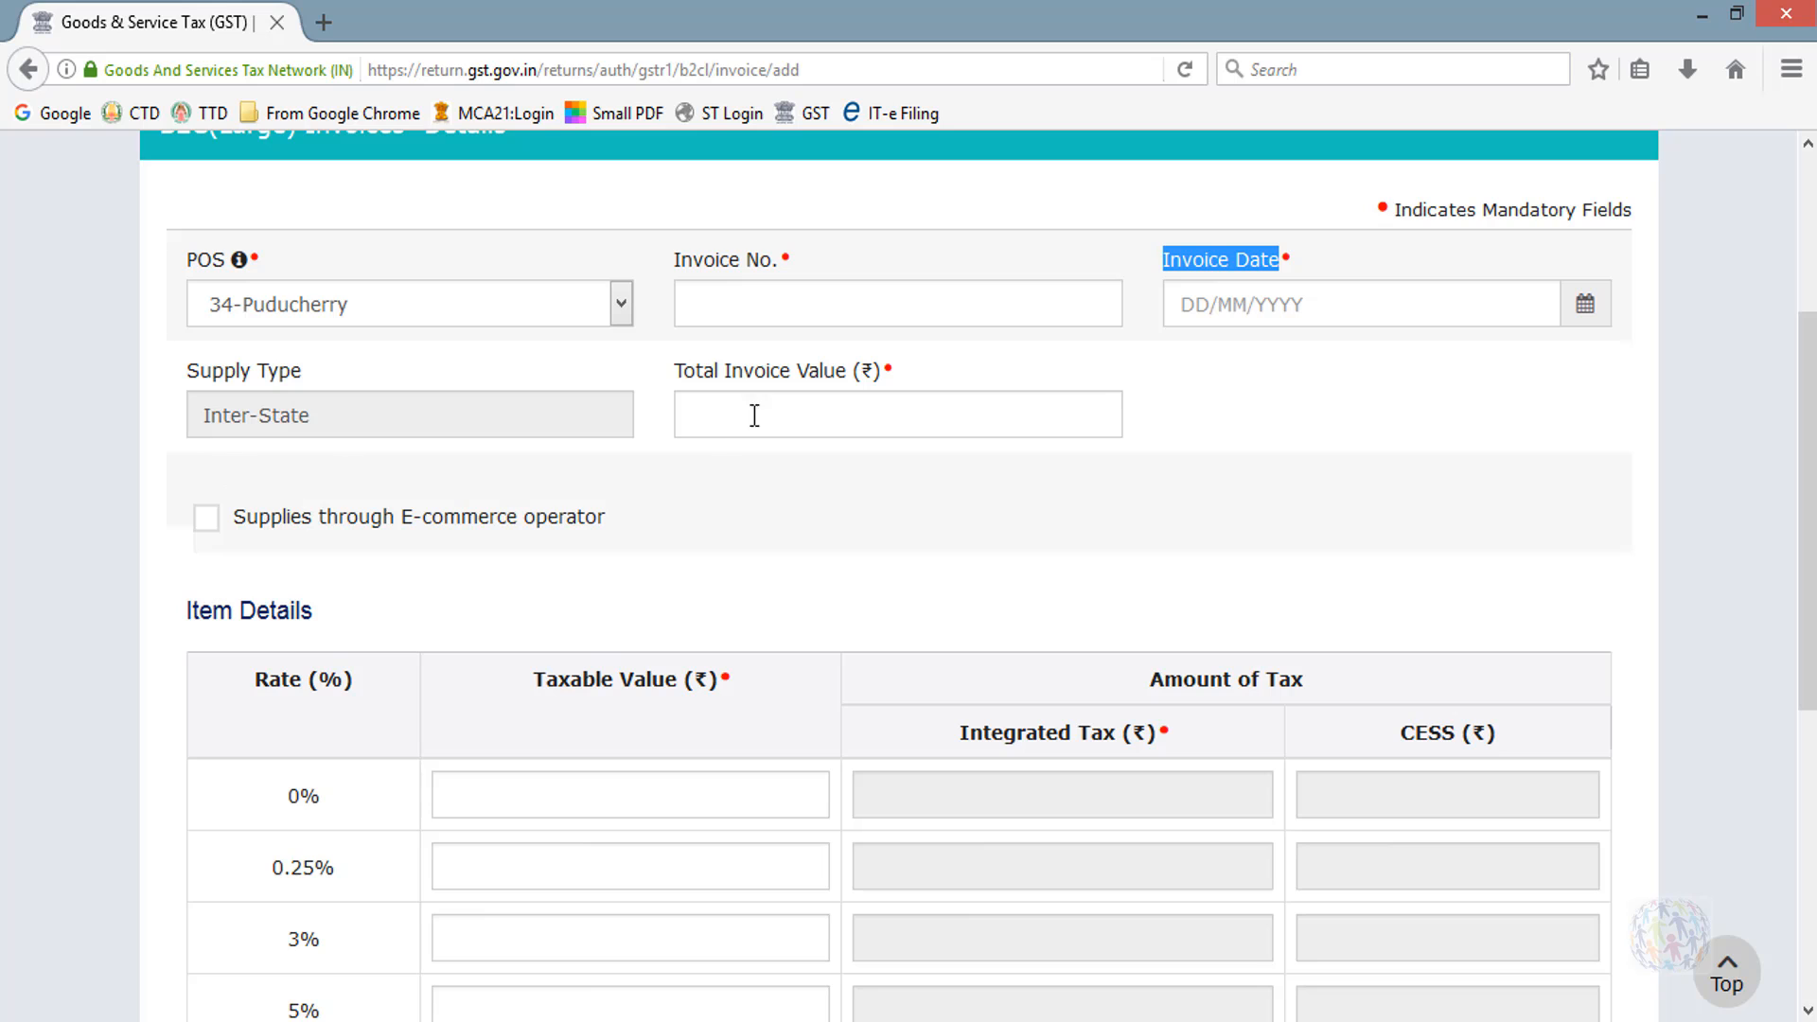
left_click(722, 397)
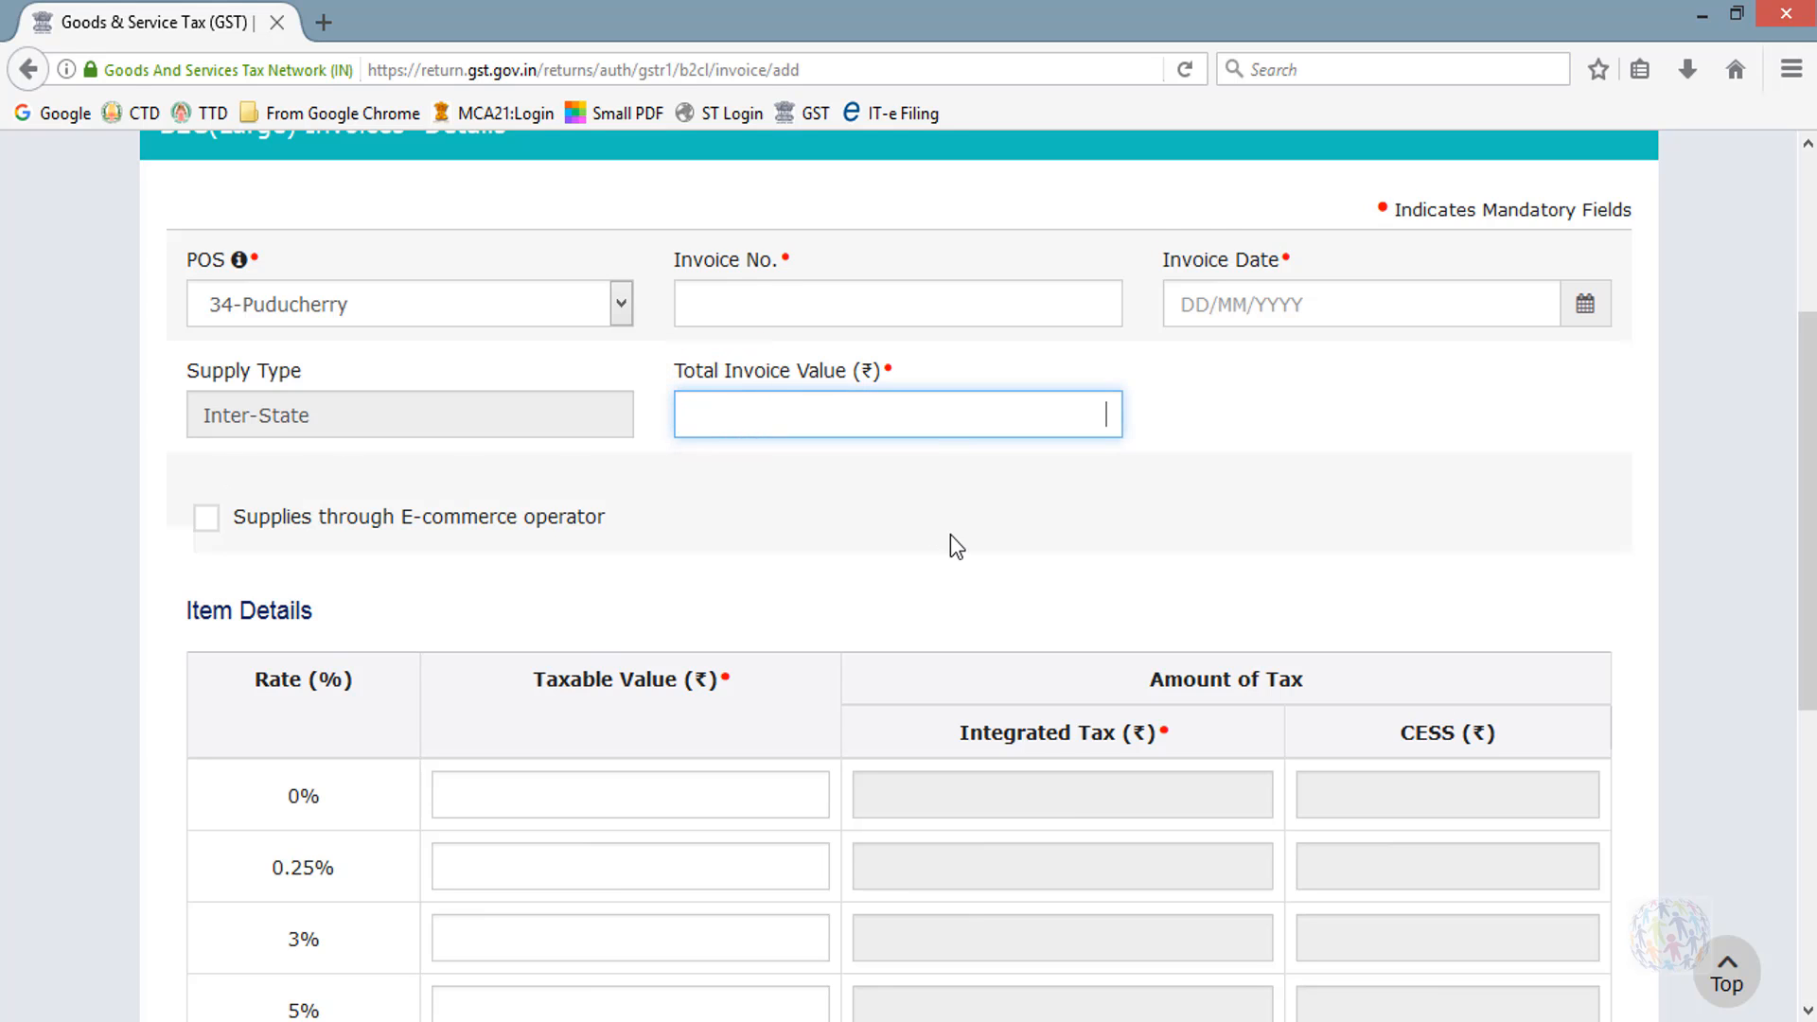
scroll(946, 535, "down", 3)
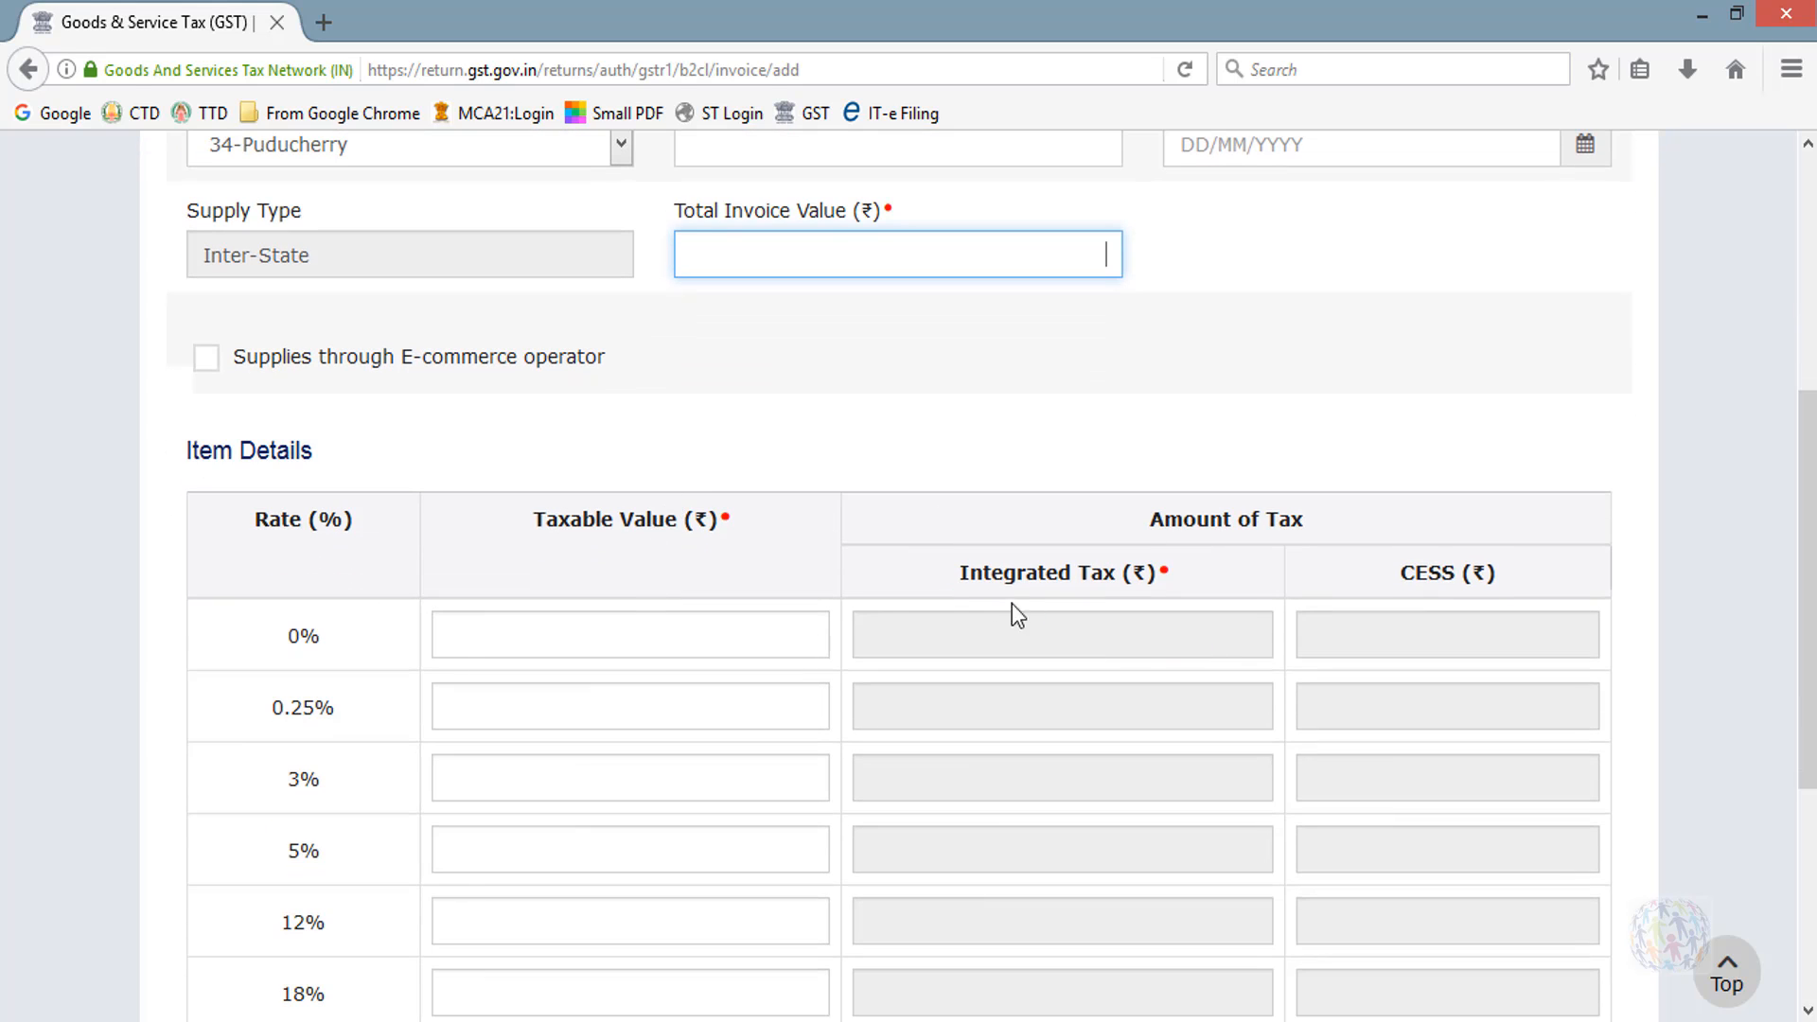
left_click_drag(962, 572, 1172, 574)
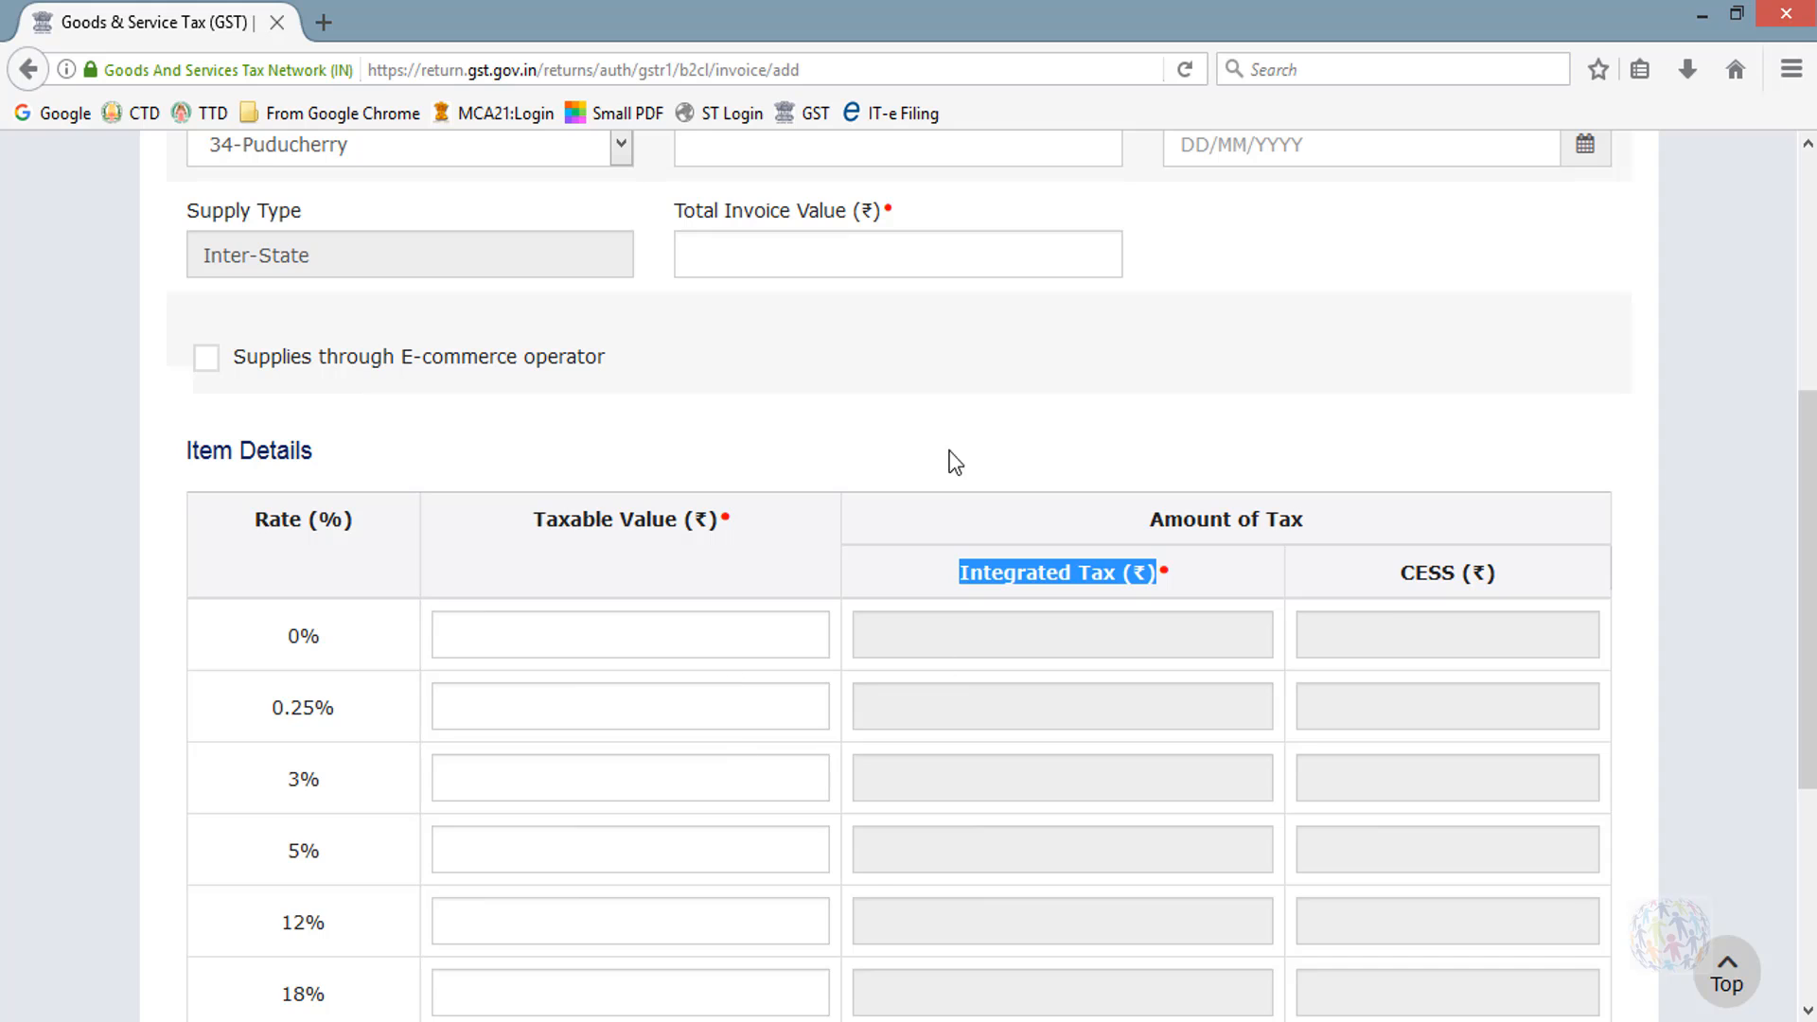
Set the total invoice value of the B2C (Large) invoice to ₹5,000.
left_click(964, 246)
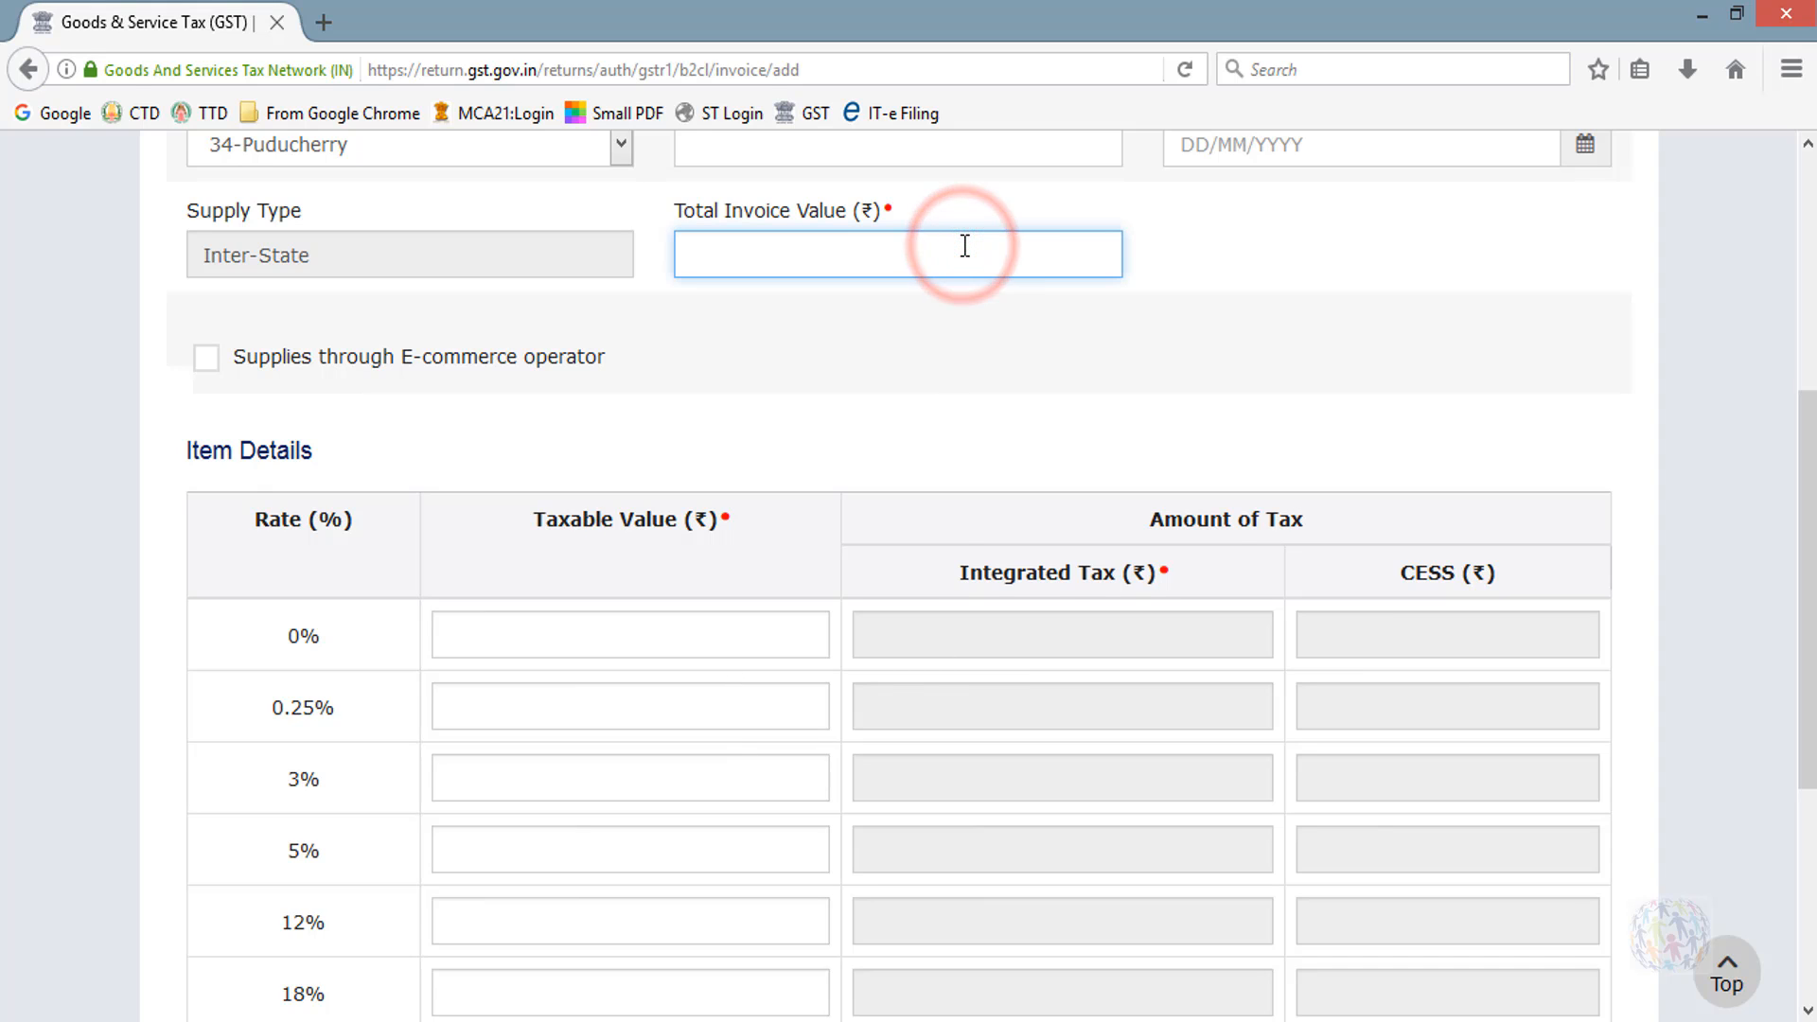
type("5,")
type("000")
left_click(880, 402)
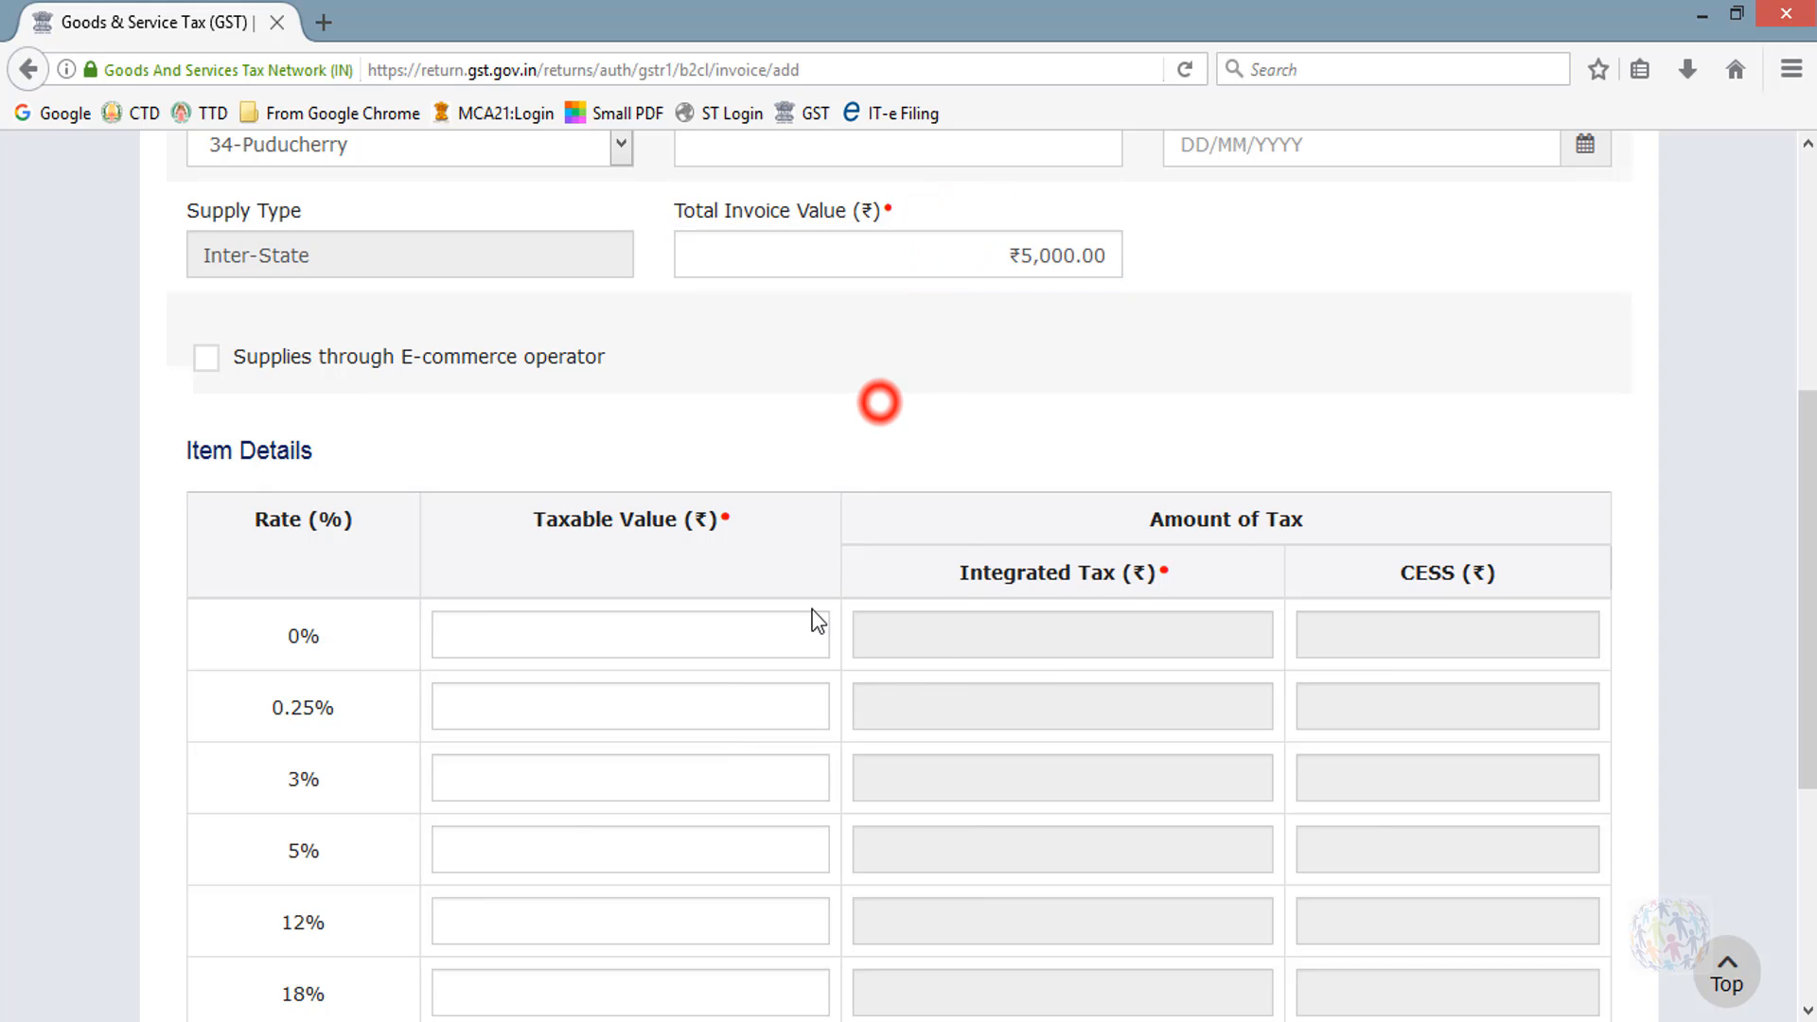
Enter a taxable value of ₹5,000 for the 12% rate in the invoice's item details.
left_click(605, 907)
type("5,00")
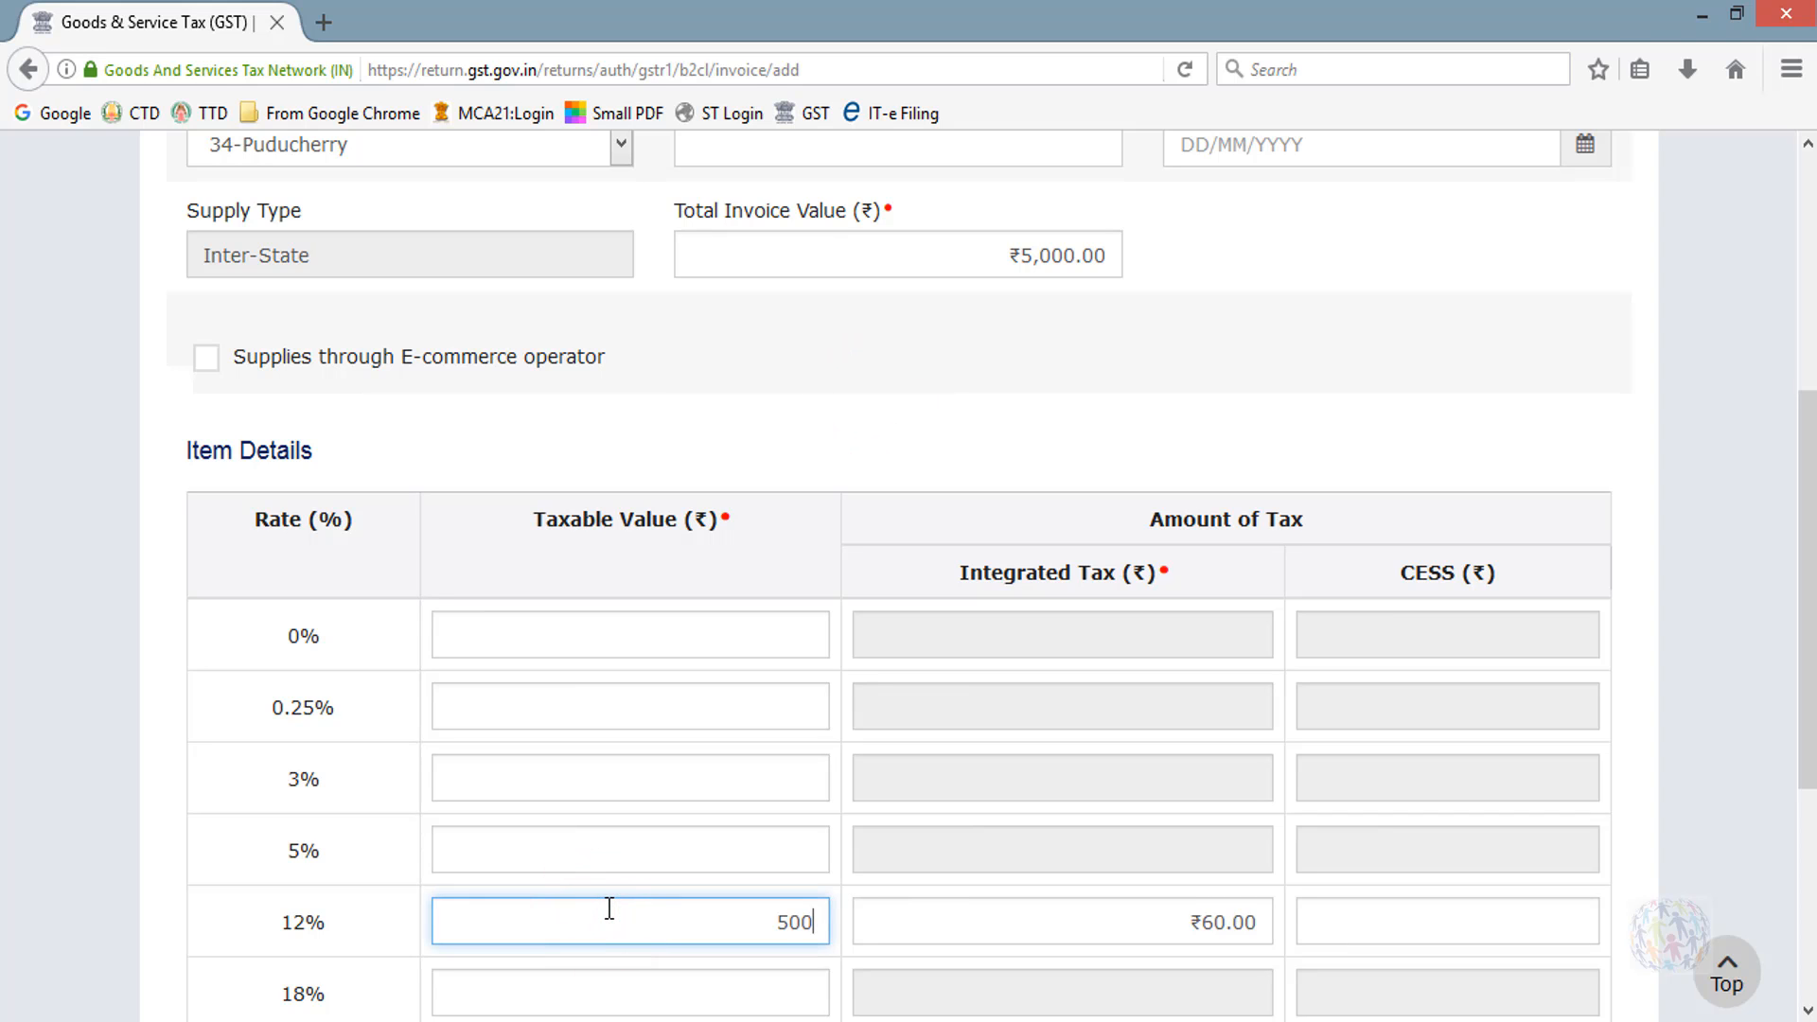
type("0")
left_click(1739, 762)
scroll(1739, 763, "down", 4)
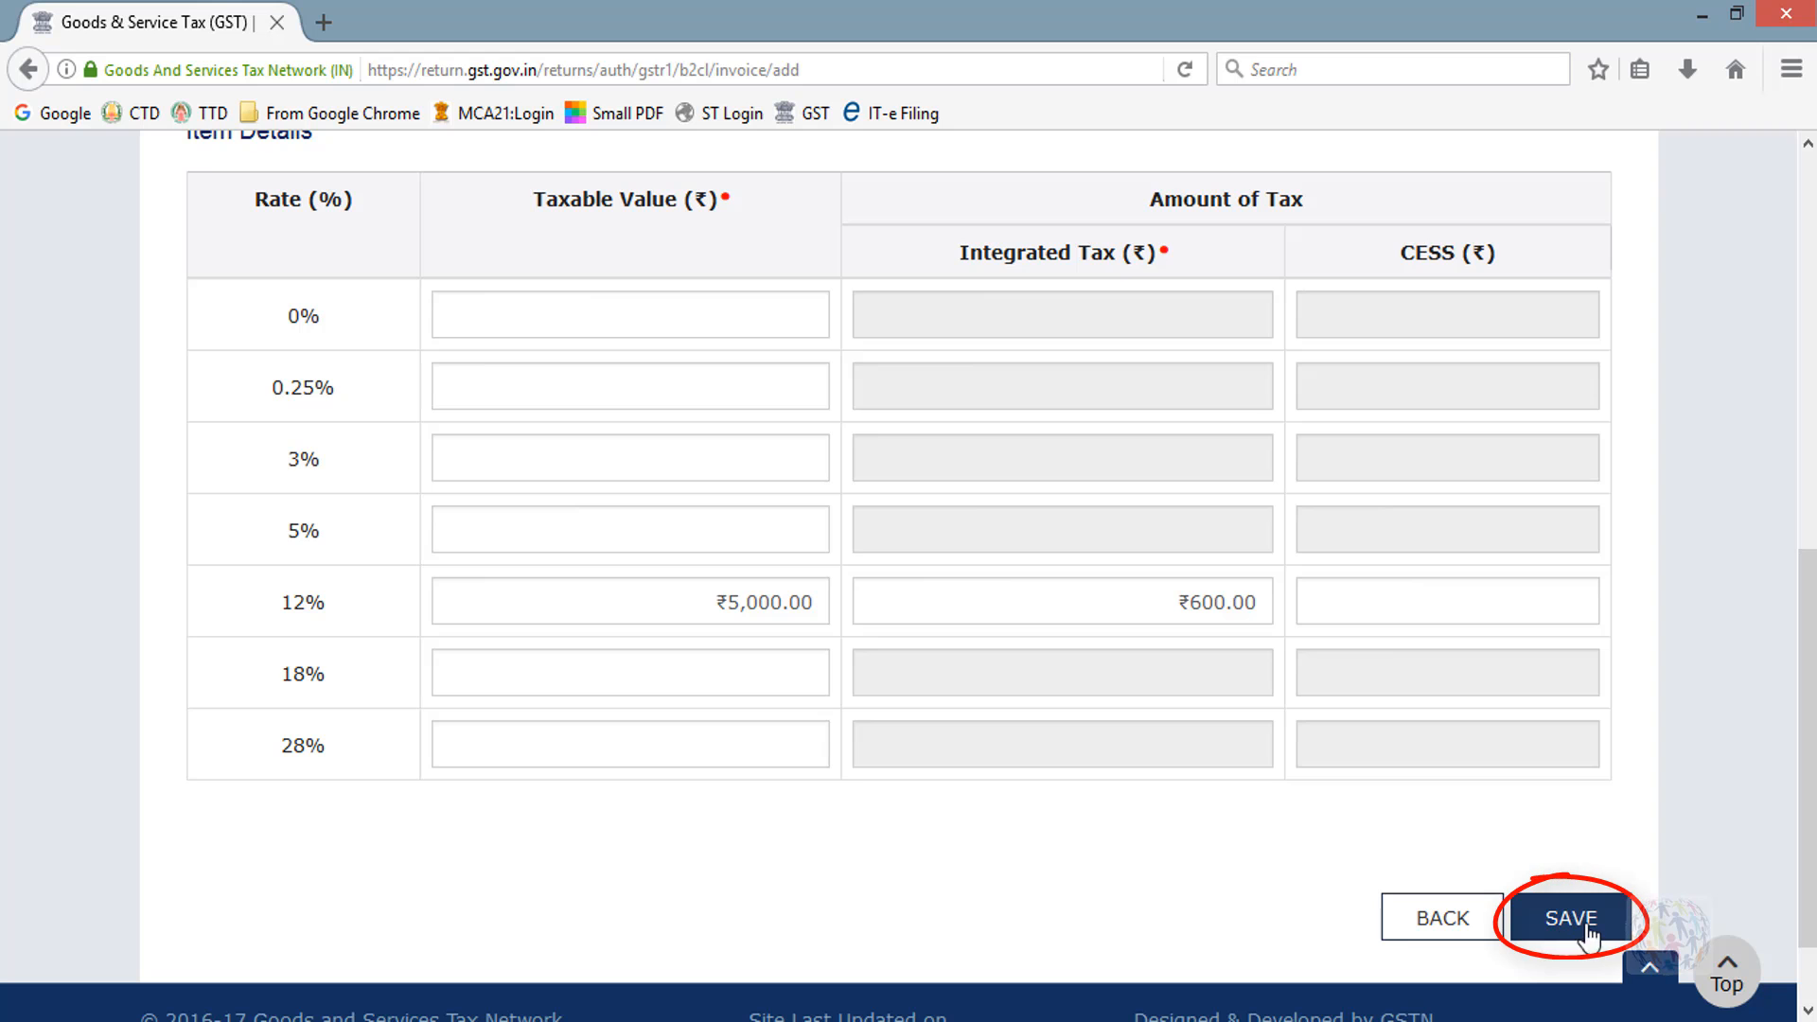
Leave the B2C (Large) invoice pages for the GSTR-1 overview and start adding a note under 9B - Credit / Debit Notes (Registered).
left_click(1525, 934)
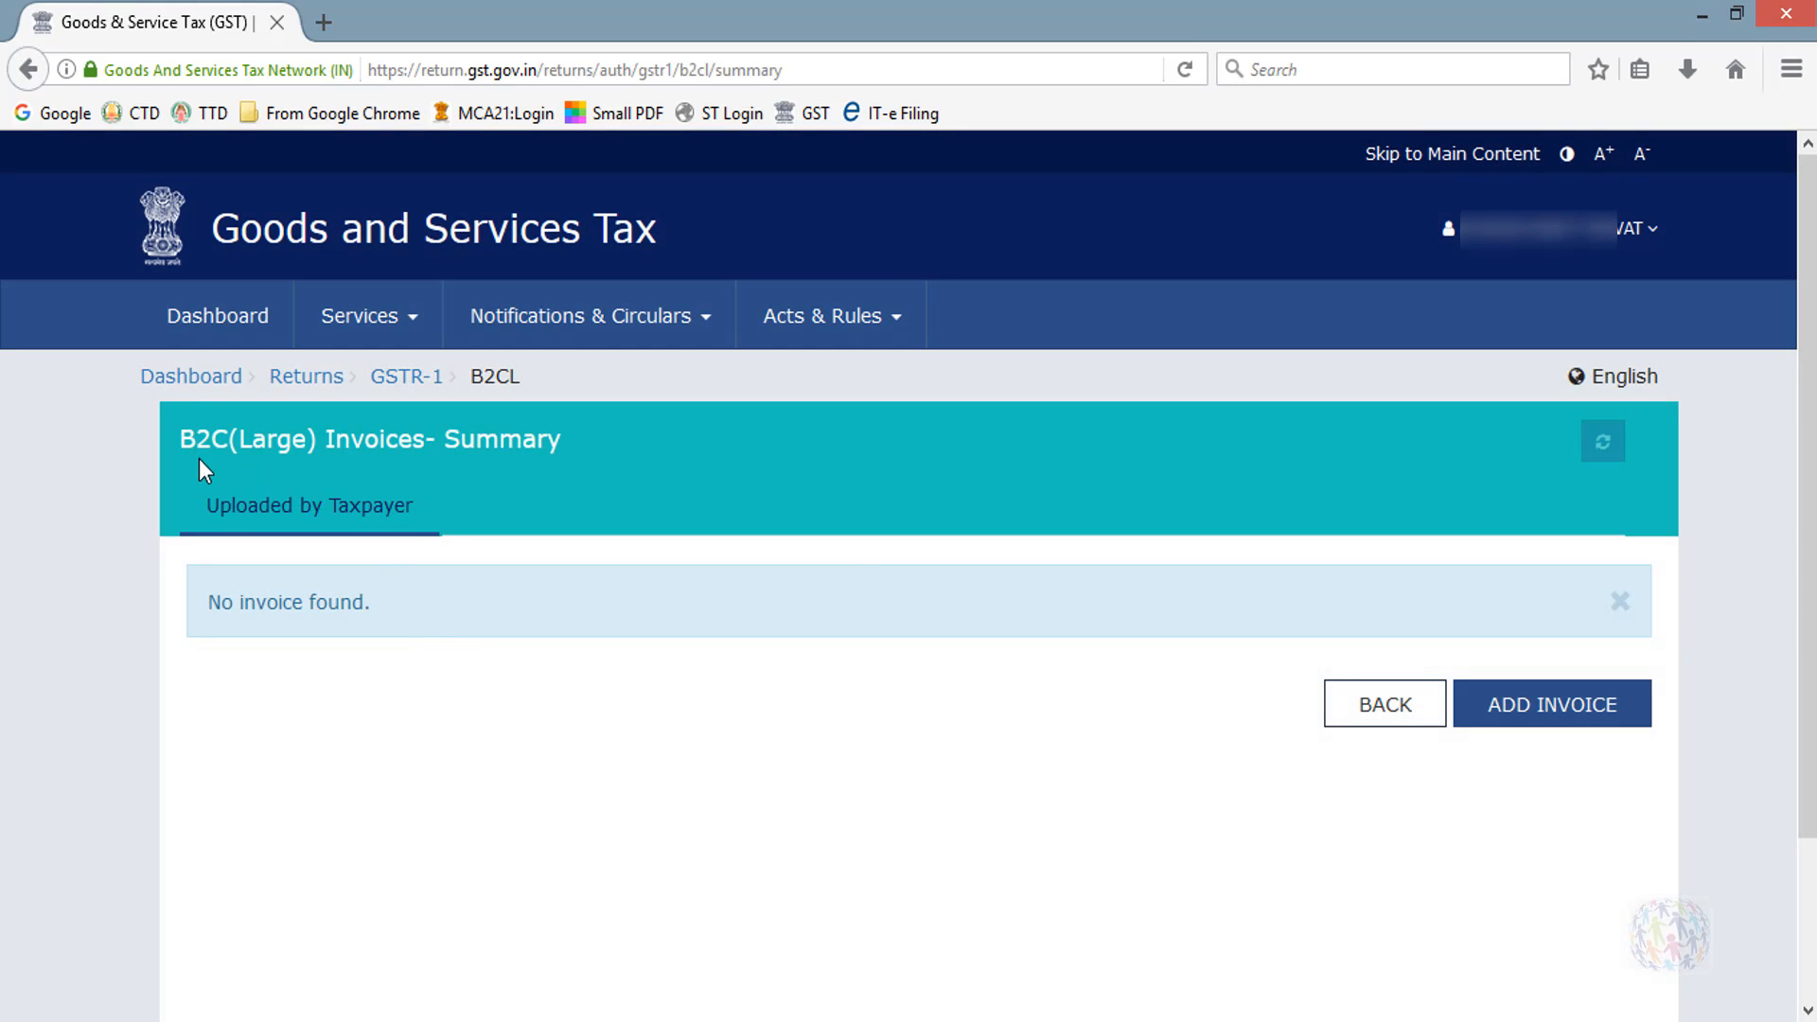
left_click(1374, 707)
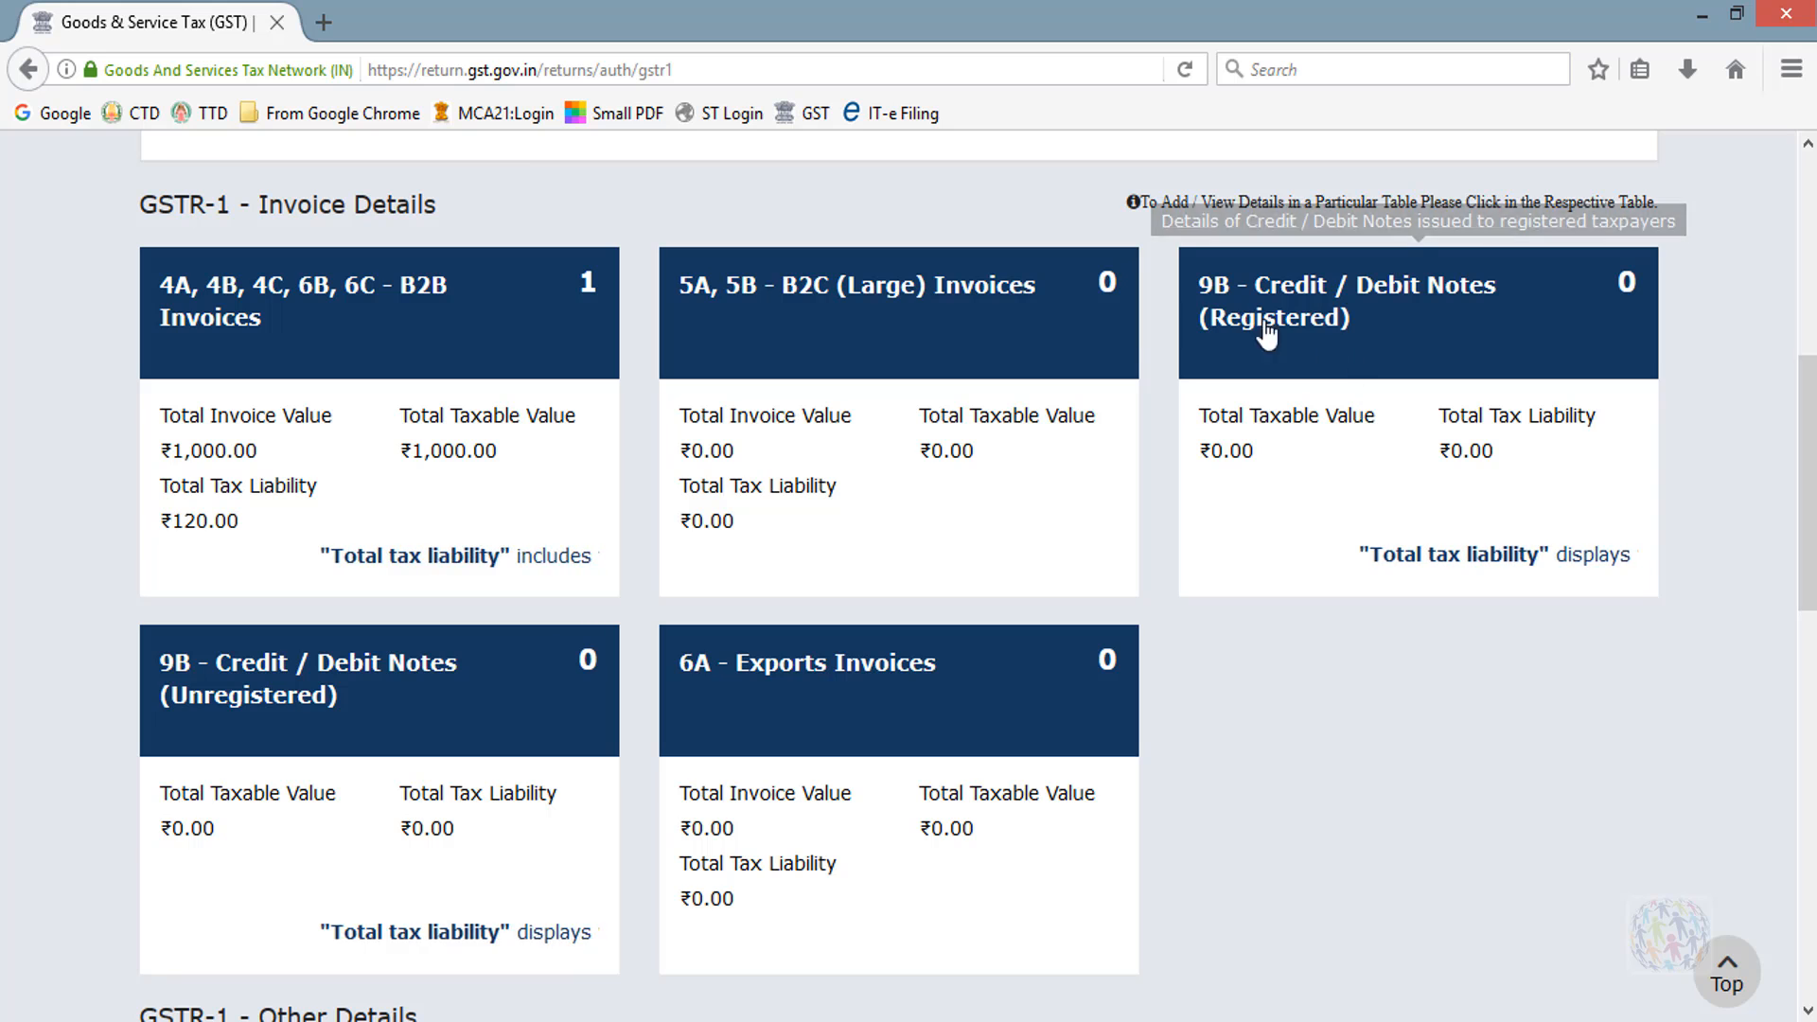
left_click(1376, 316)
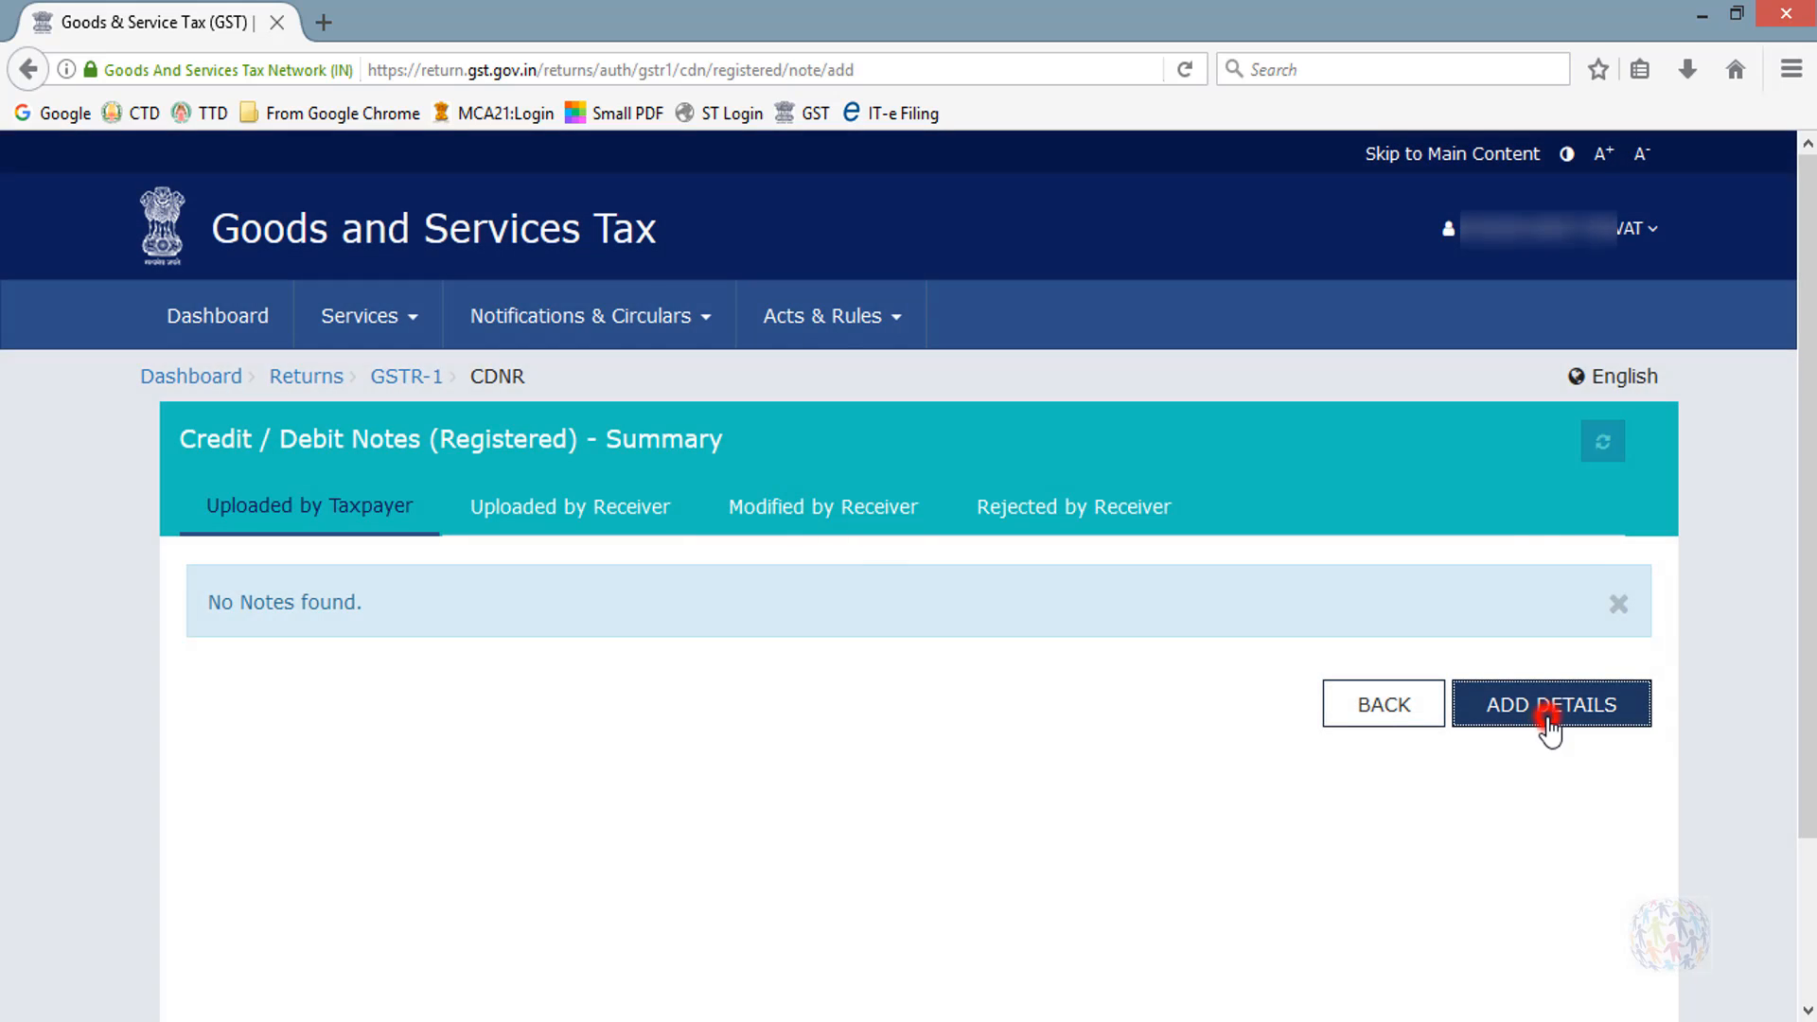
left_click(1547, 716)
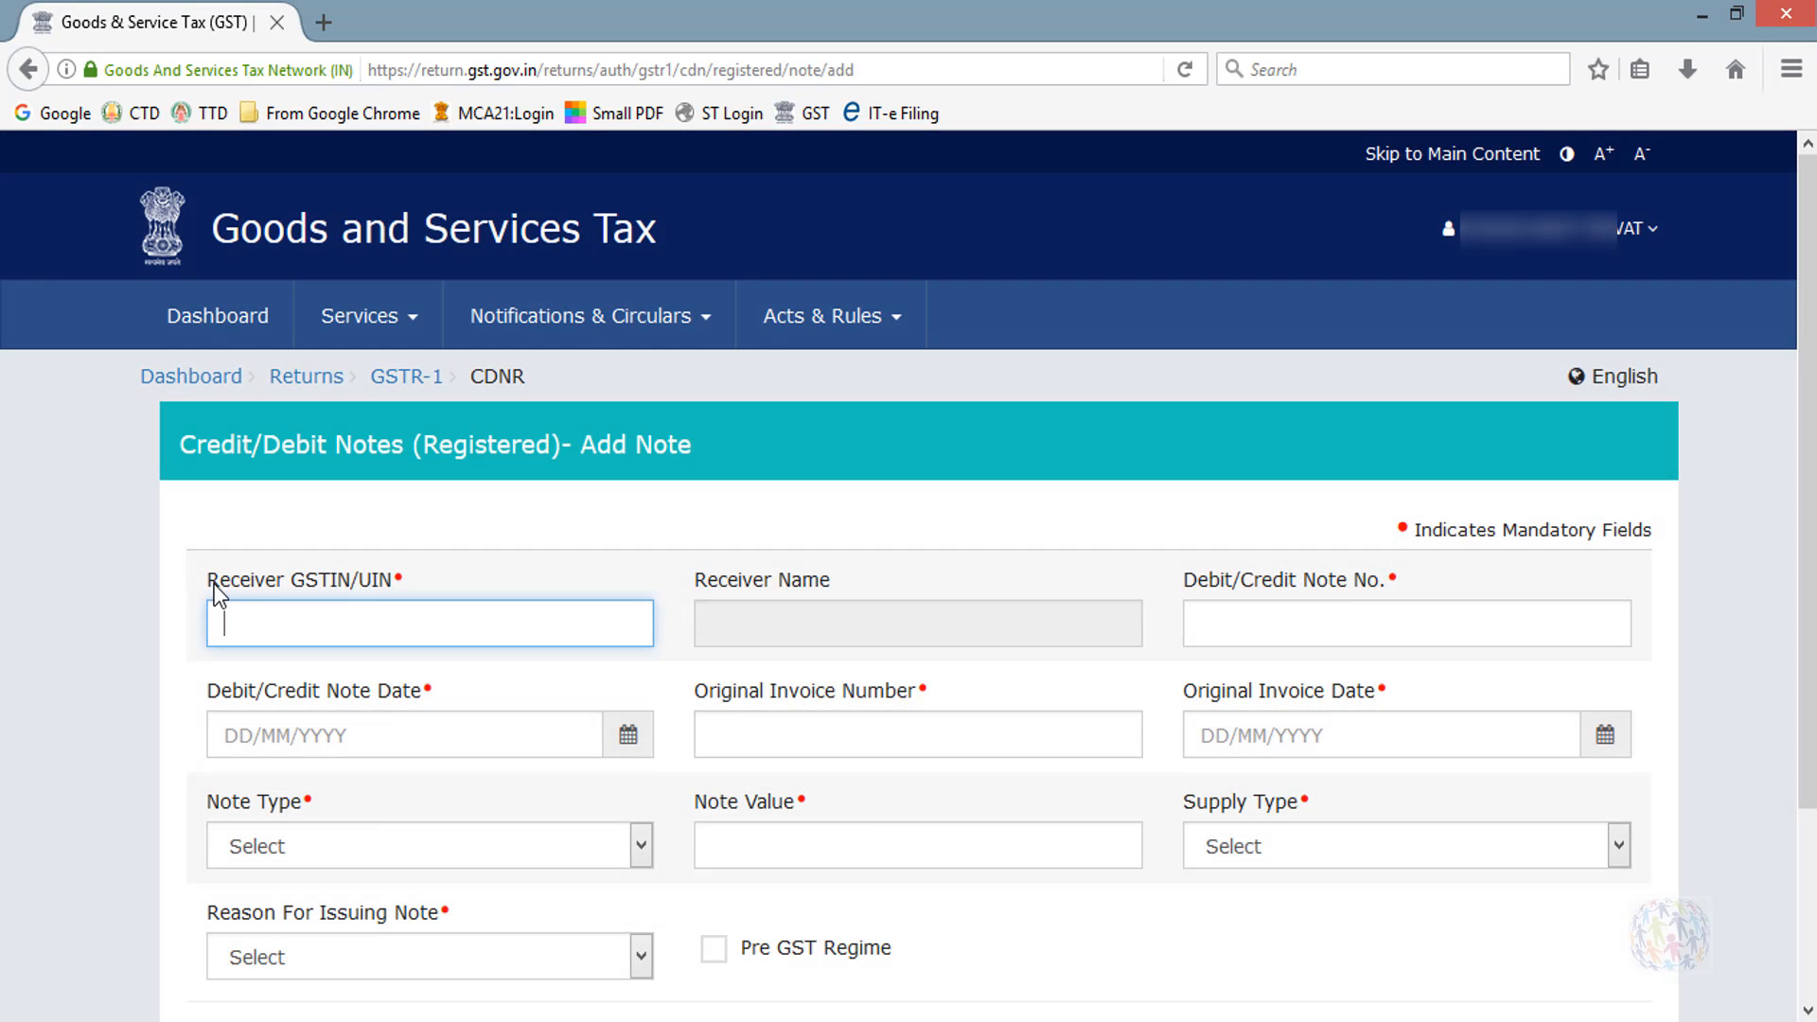
Examine the receiver, note number, note date, original invoice, note type and note value fields of the Add Note form.
left_click_drag(218, 579, 405, 569)
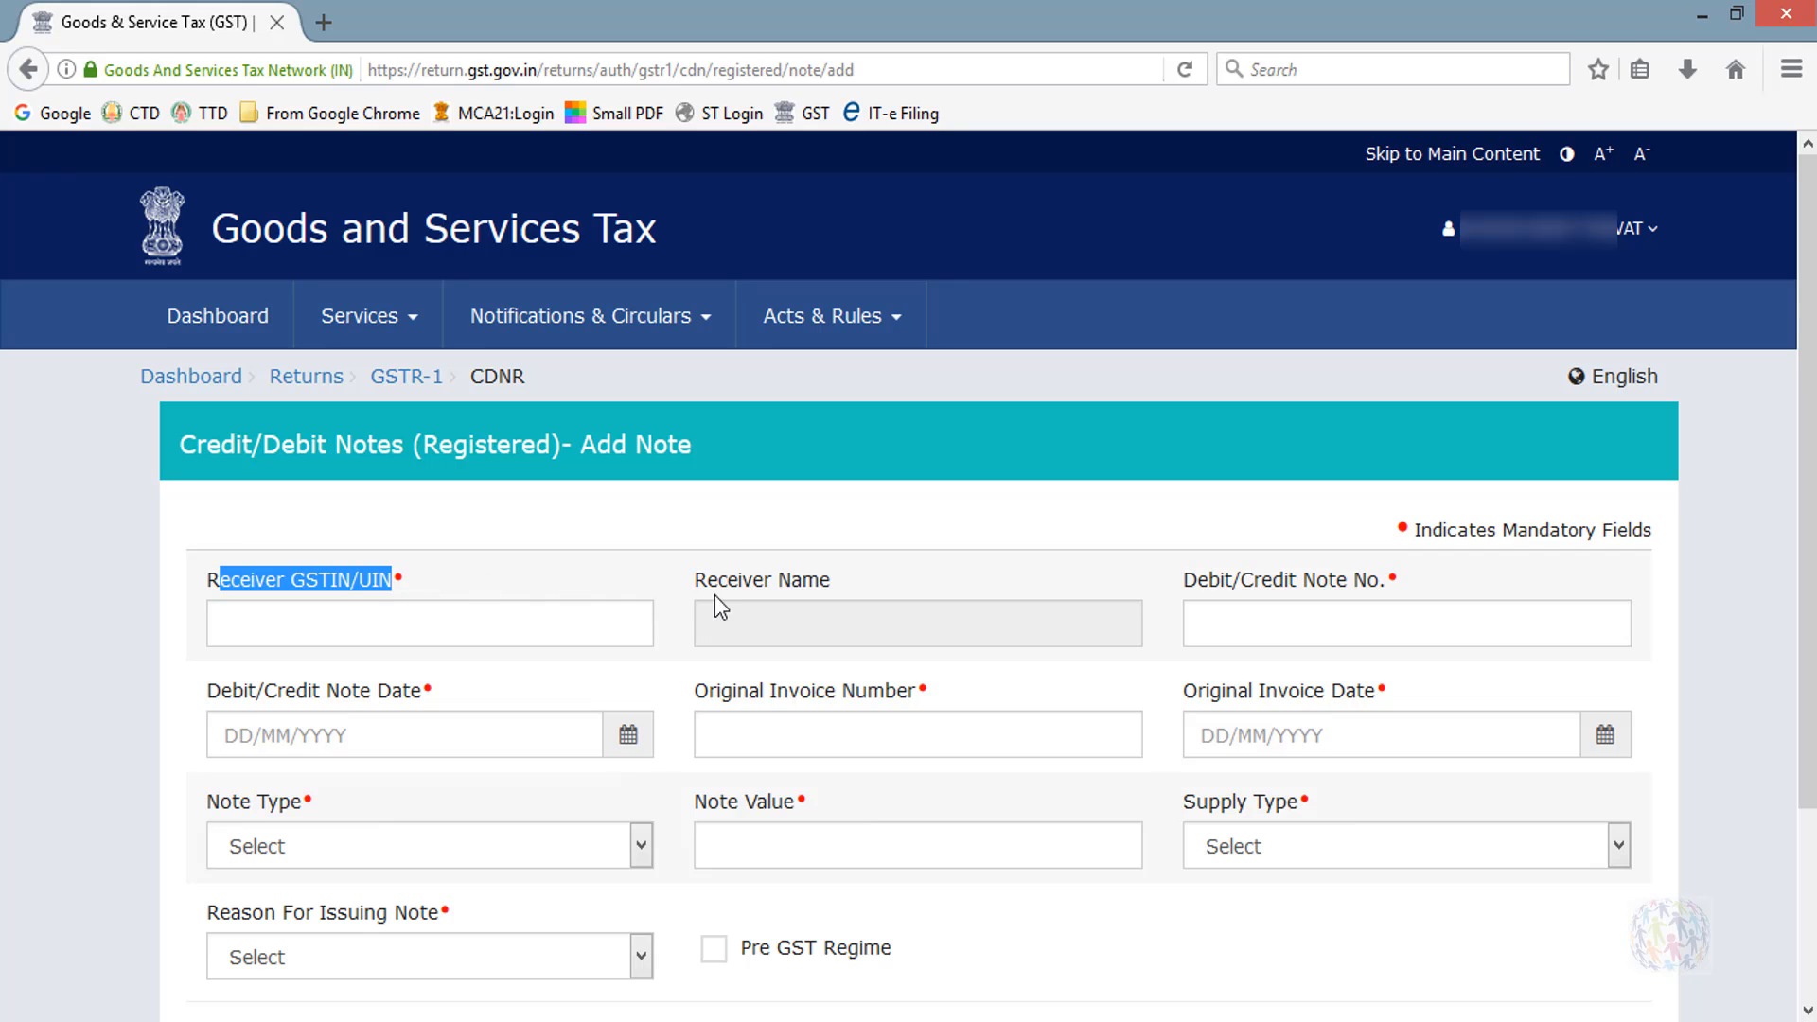
left_click_drag(698, 579, 854, 590)
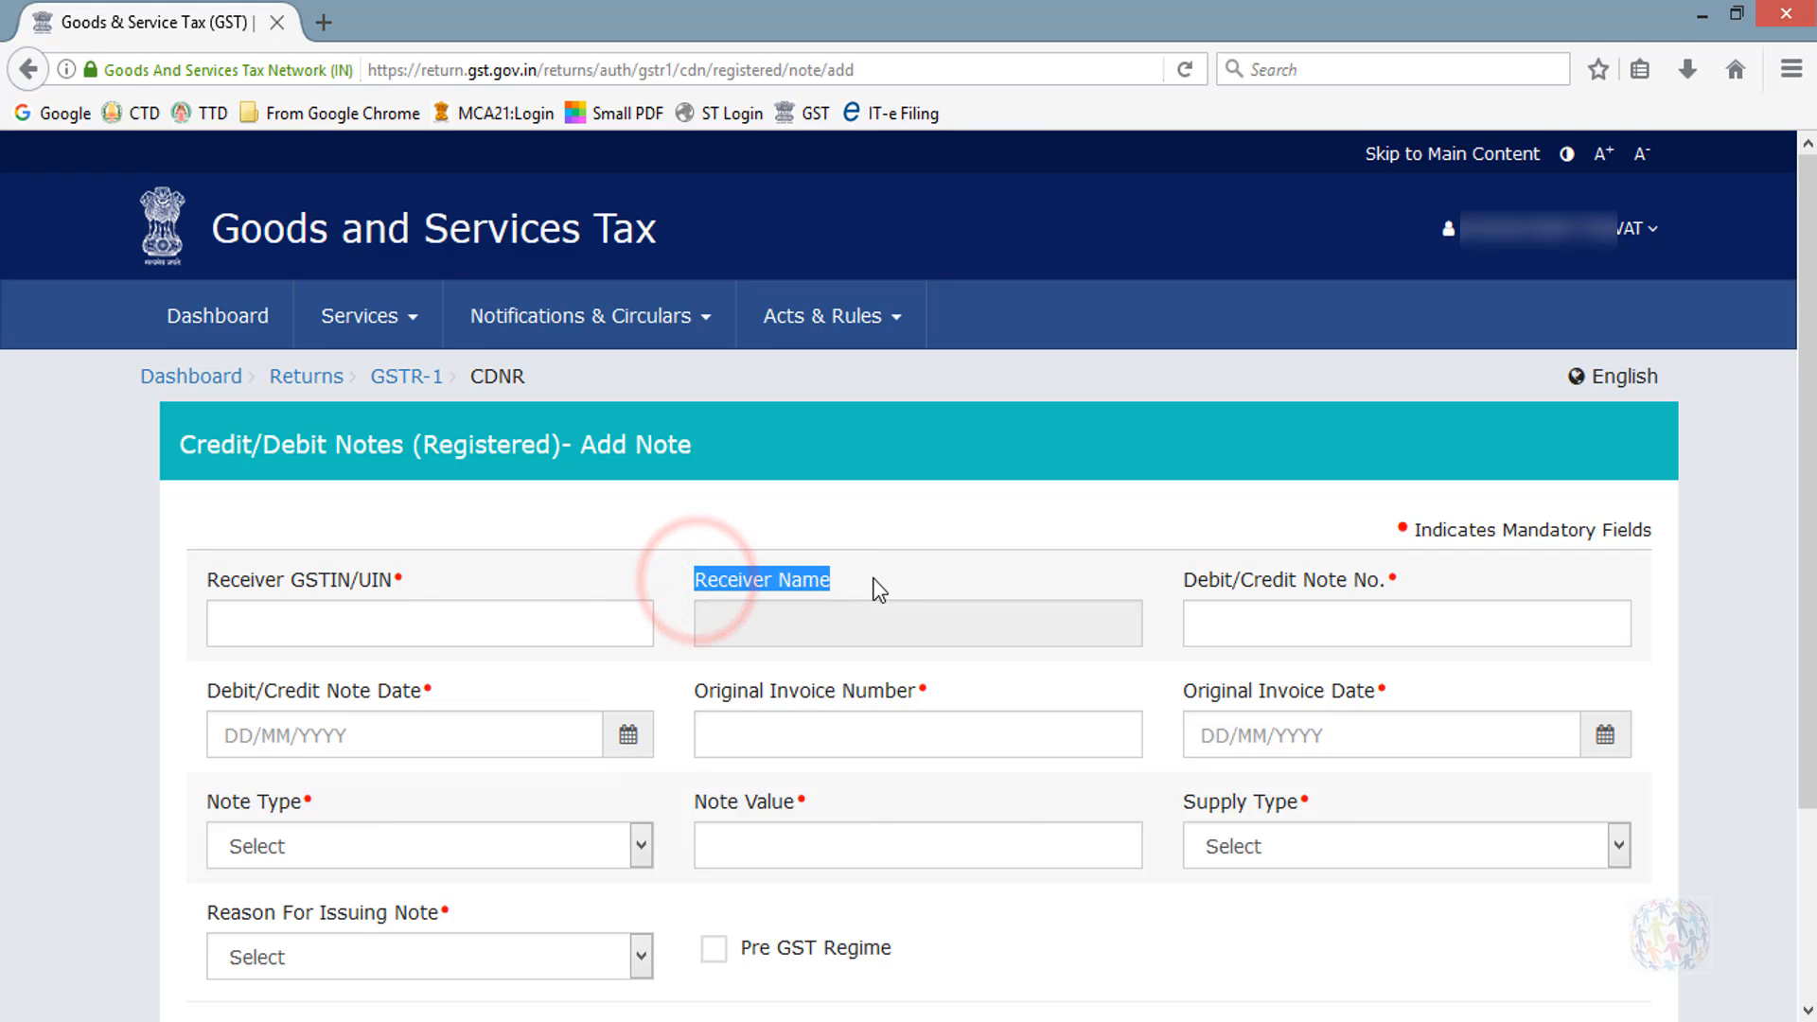
left_click_drag(1184, 579, 1359, 587)
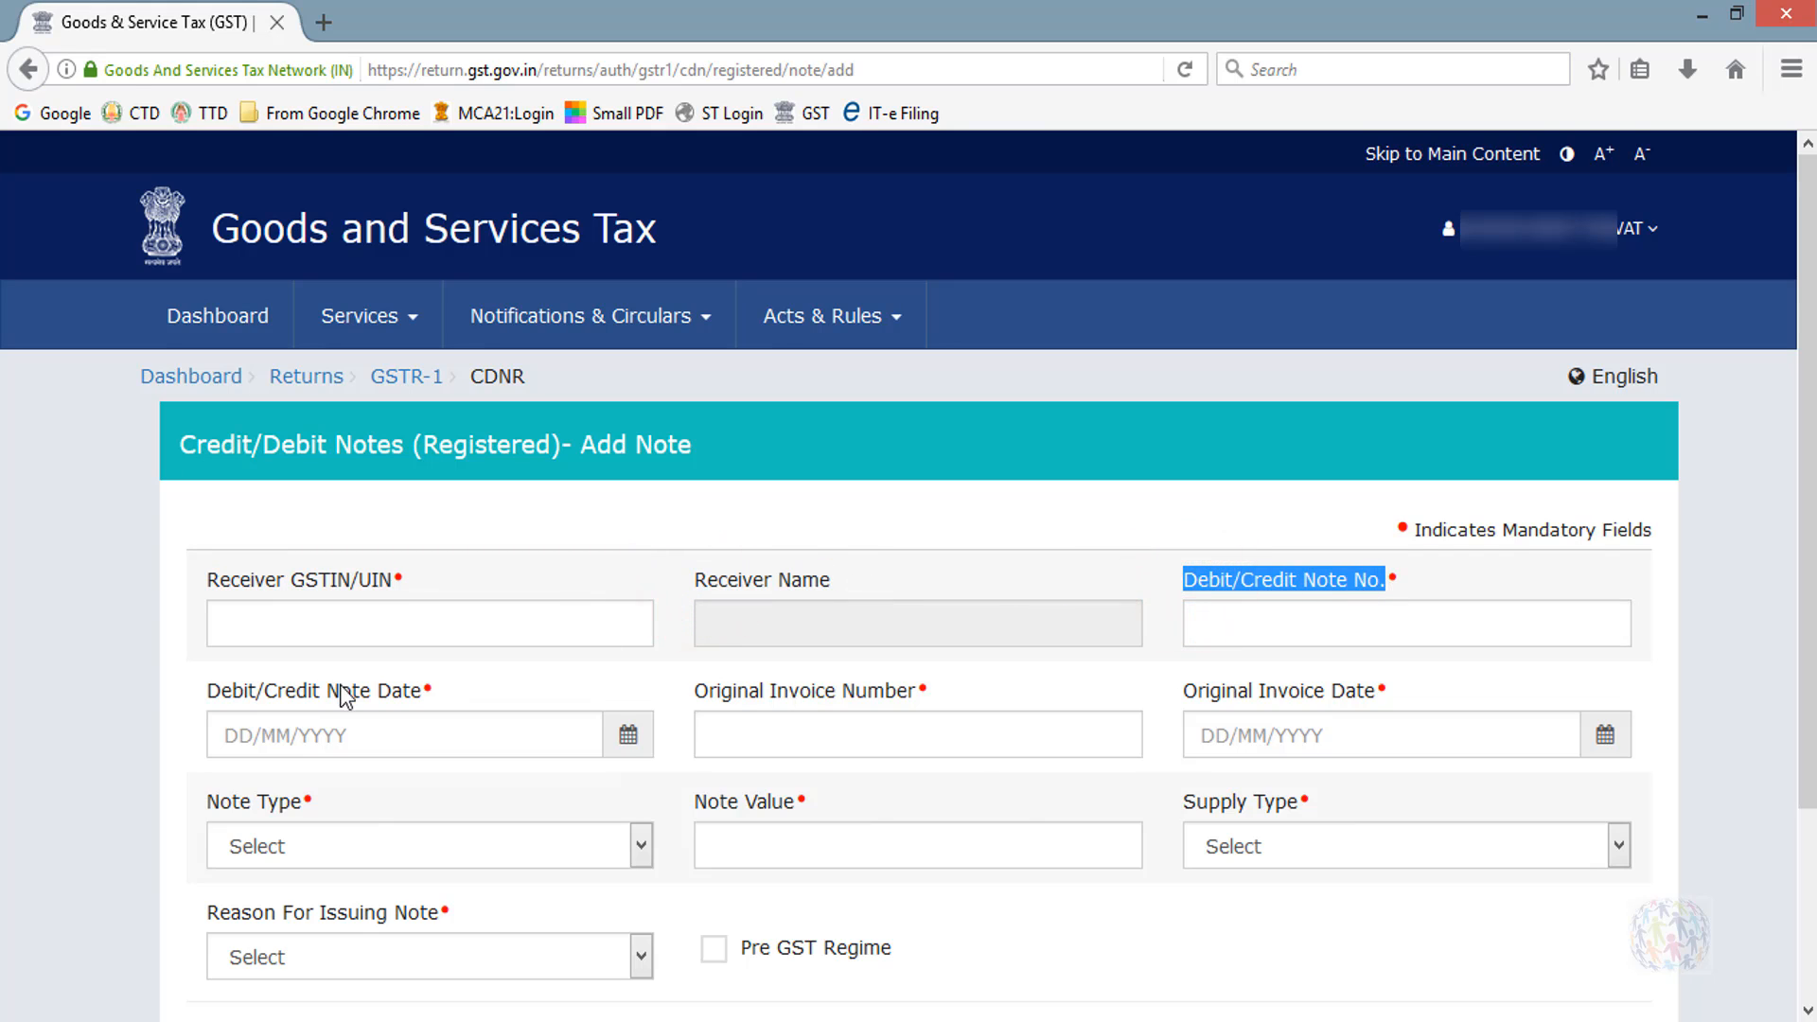
left_click_drag(216, 690, 478, 690)
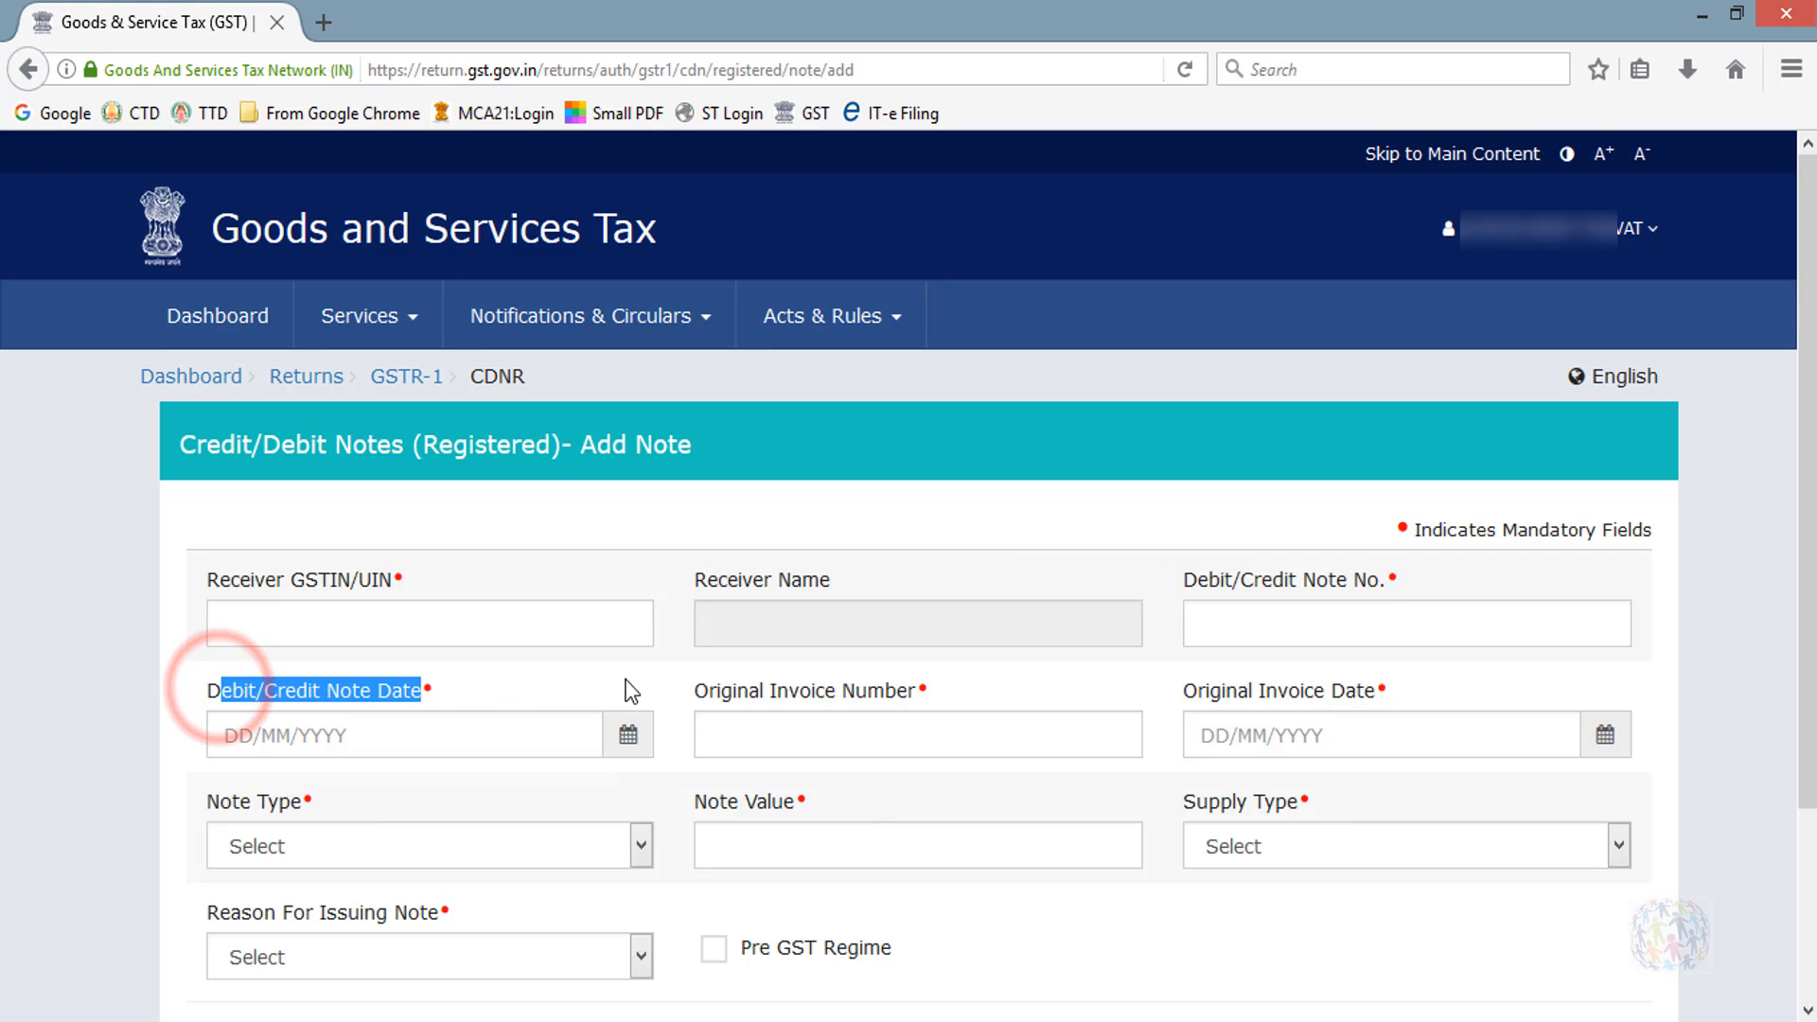
left_click_drag(697, 690, 918, 692)
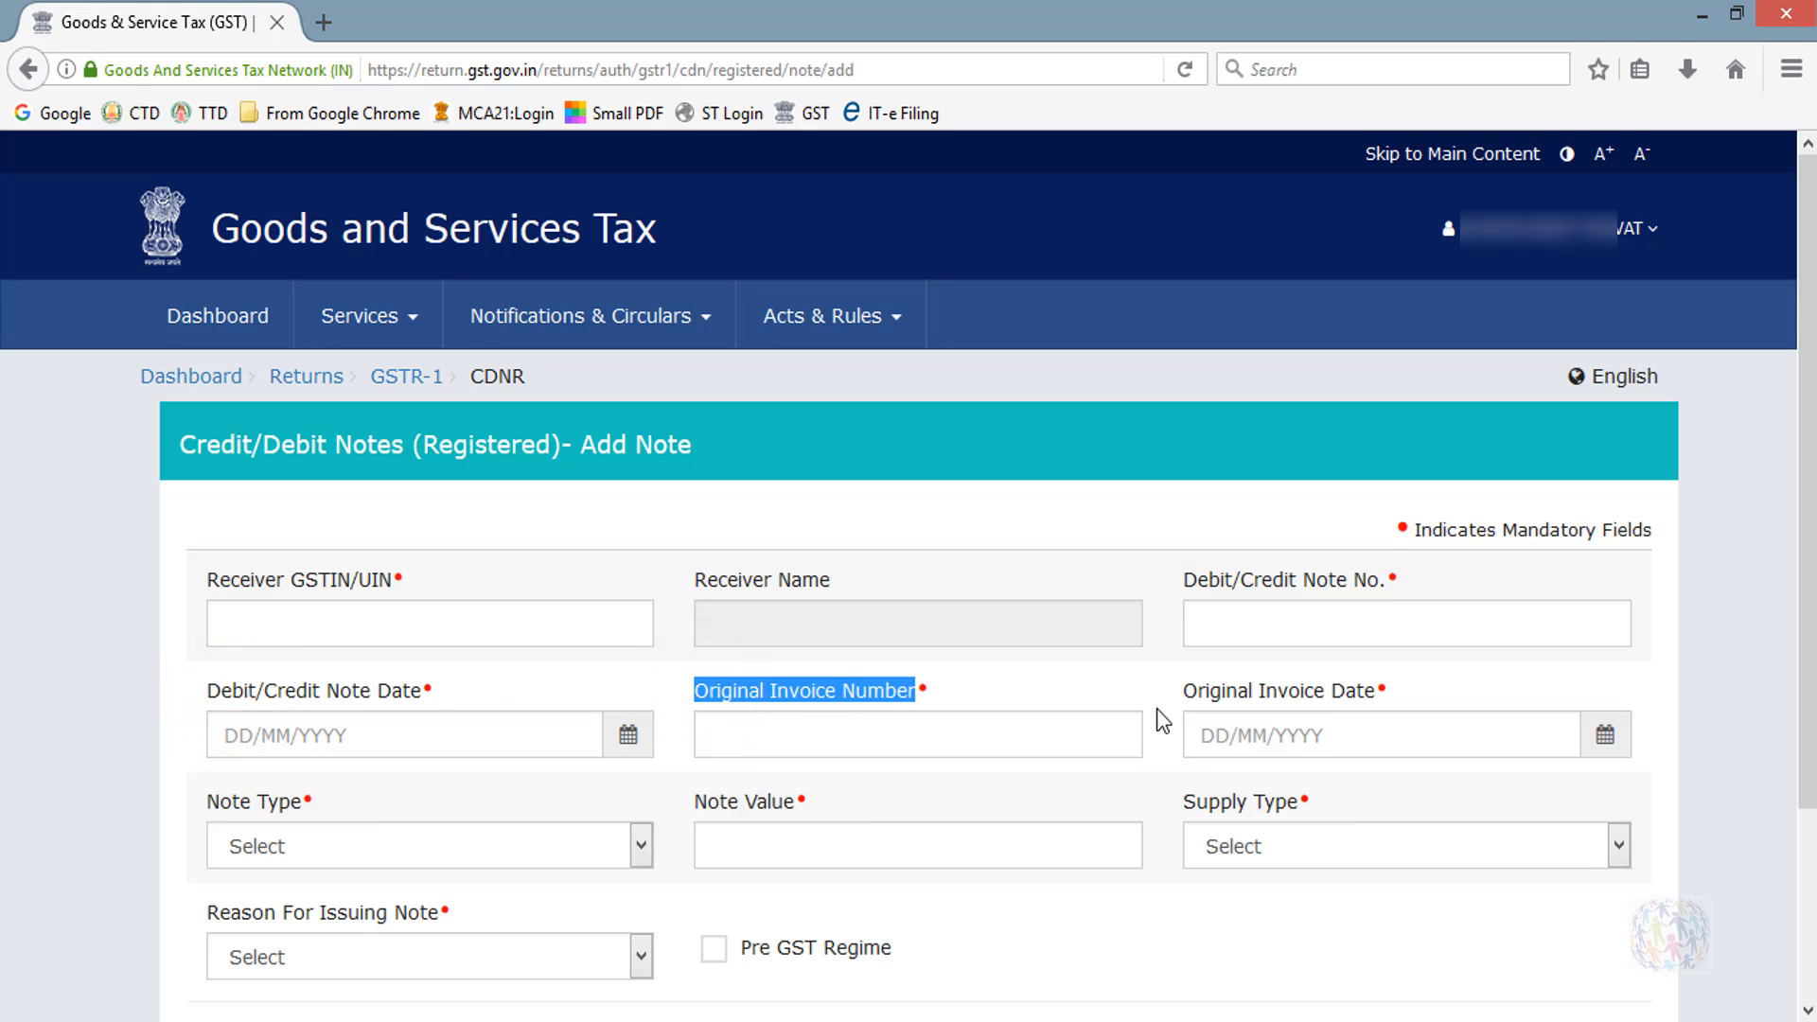
left_click_drag(1184, 697, 1384, 696)
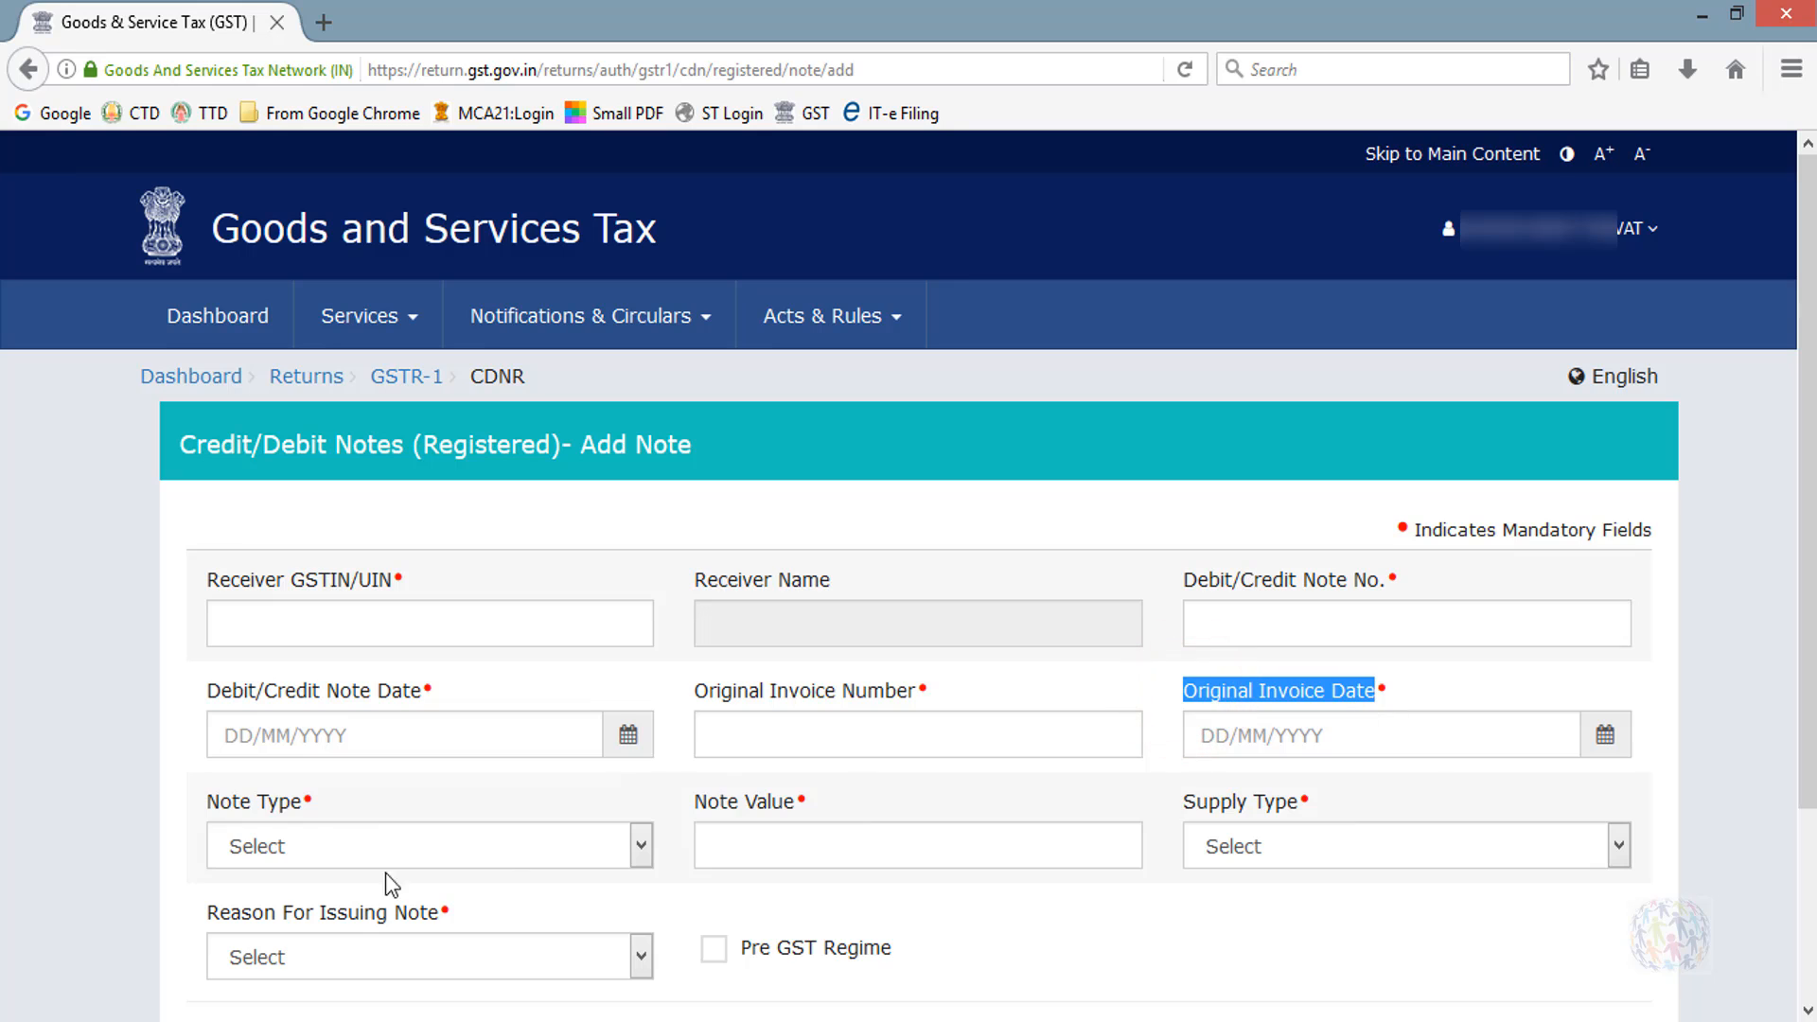
left_click(360, 850)
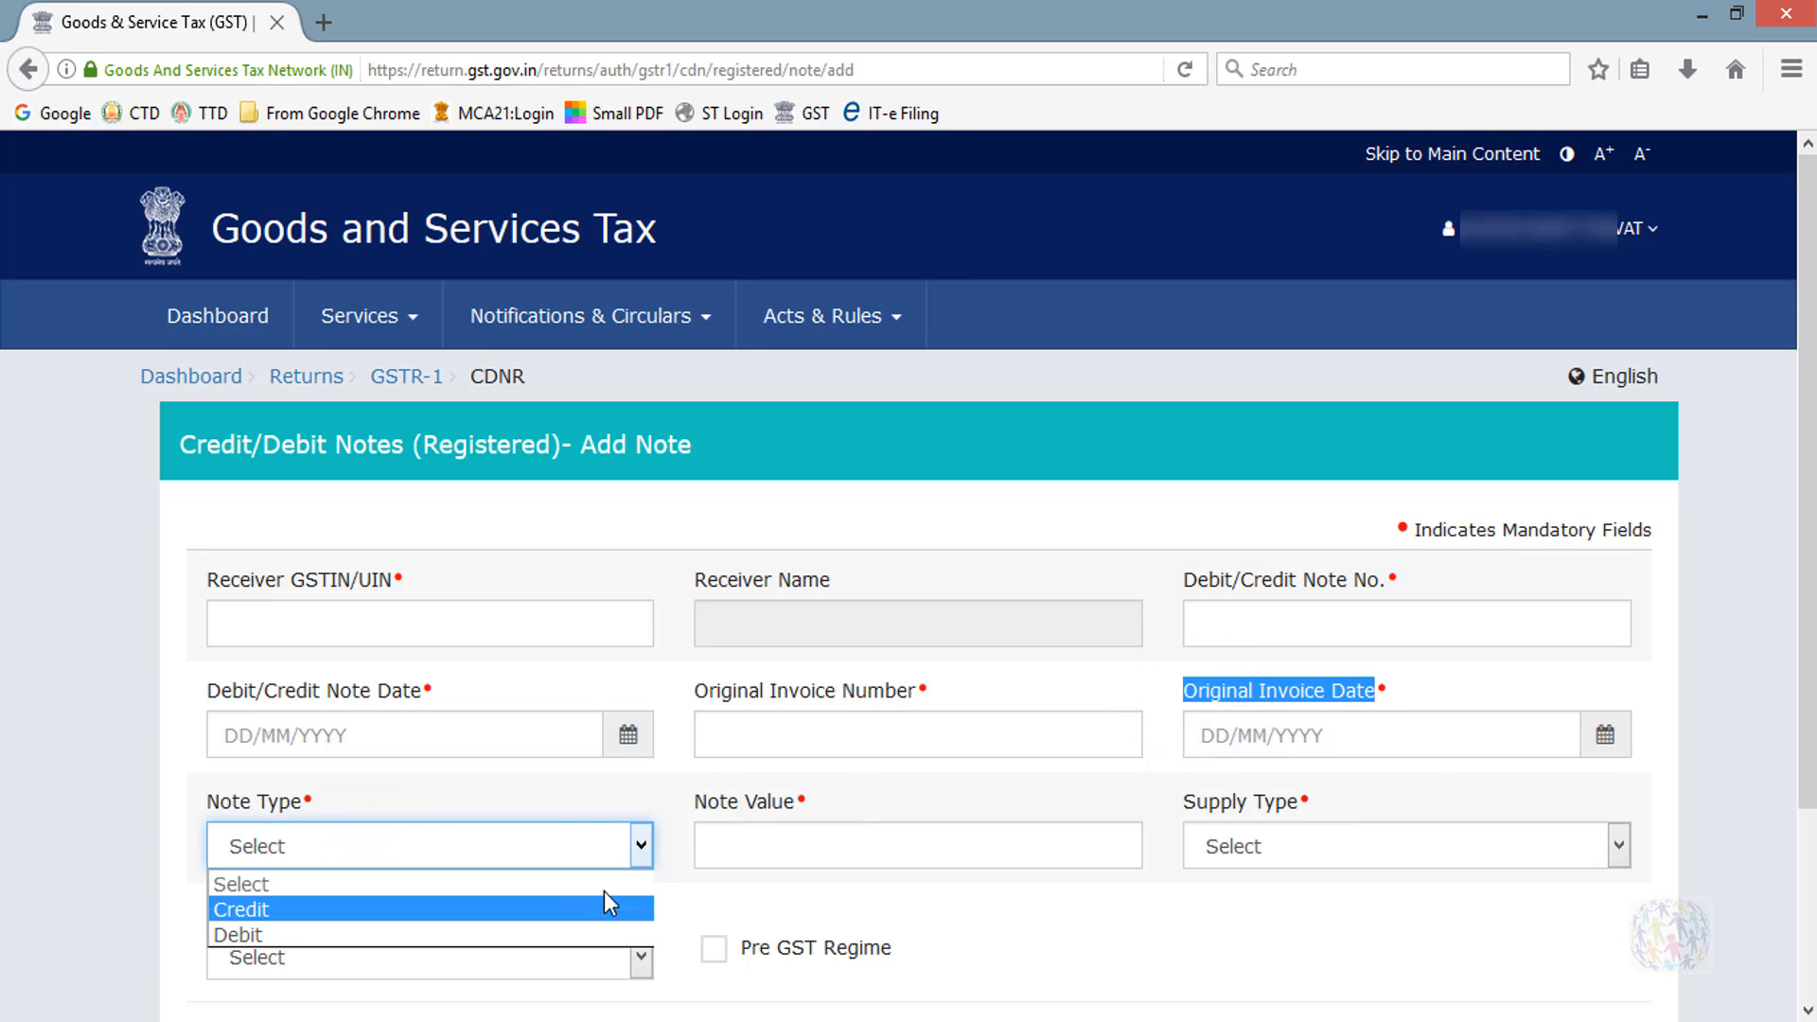
left_click(766, 838)
left_click(766, 838)
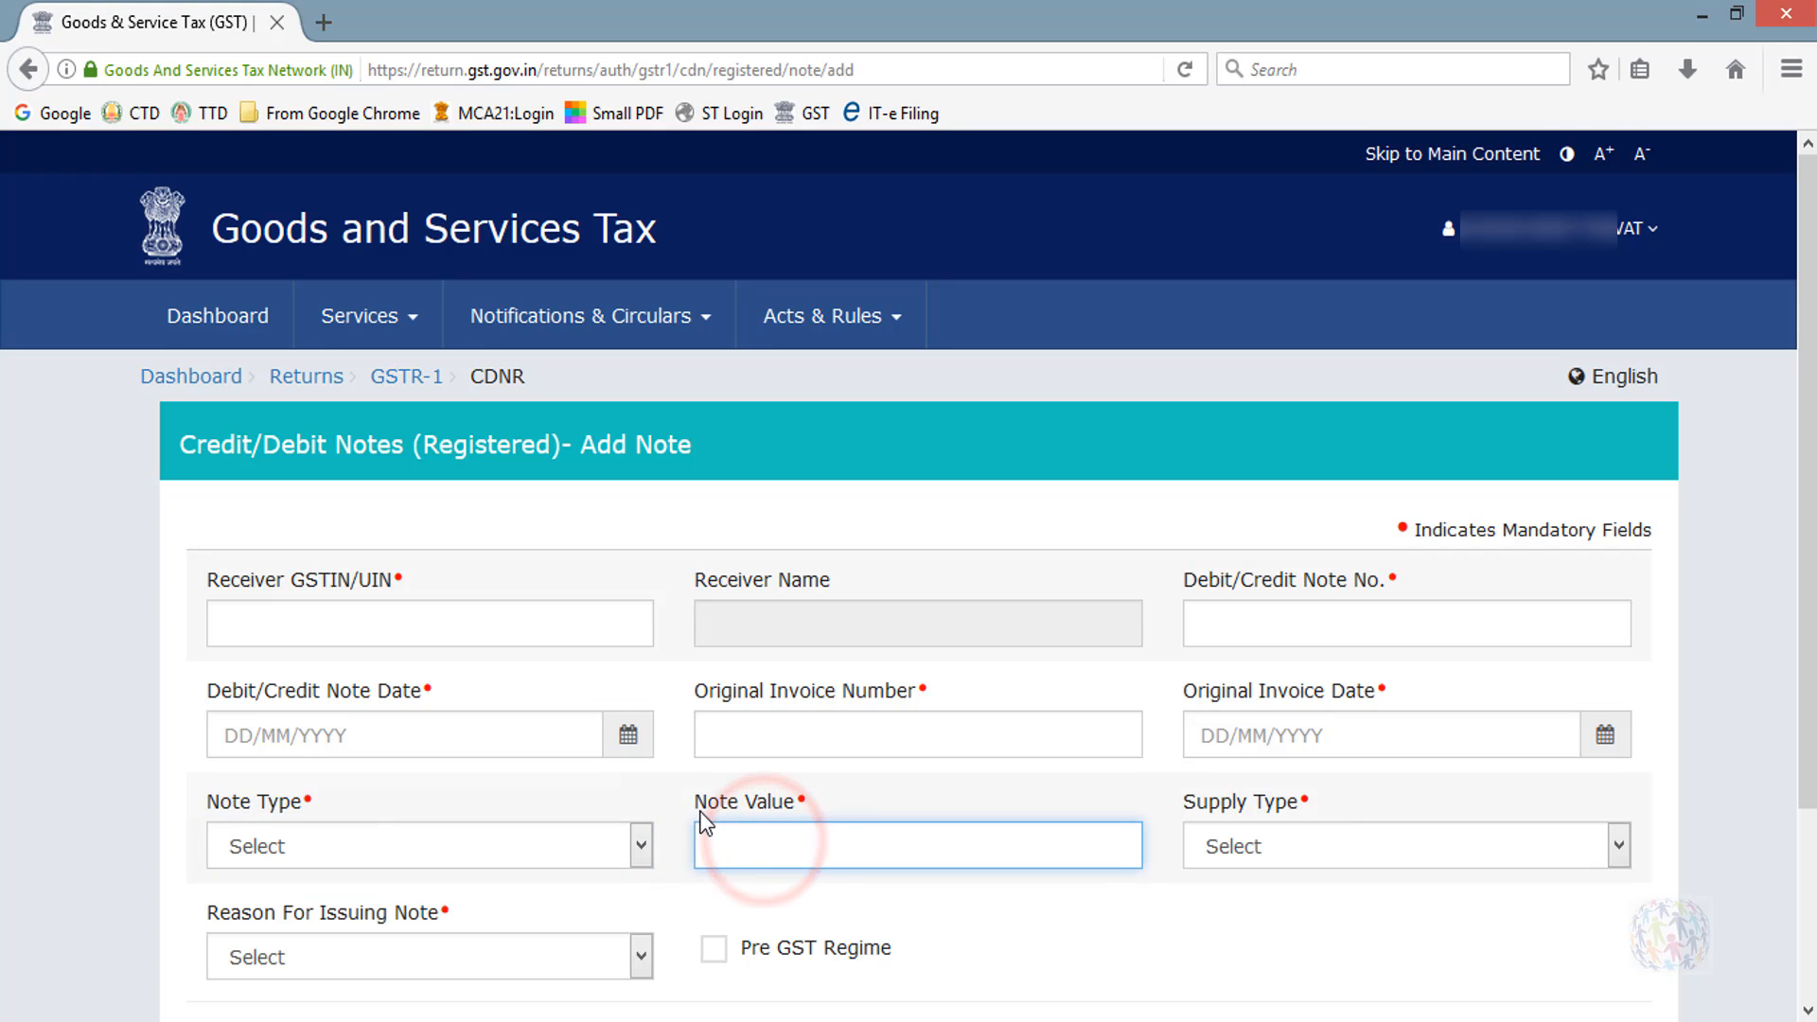
left_click_drag(713, 801, 806, 793)
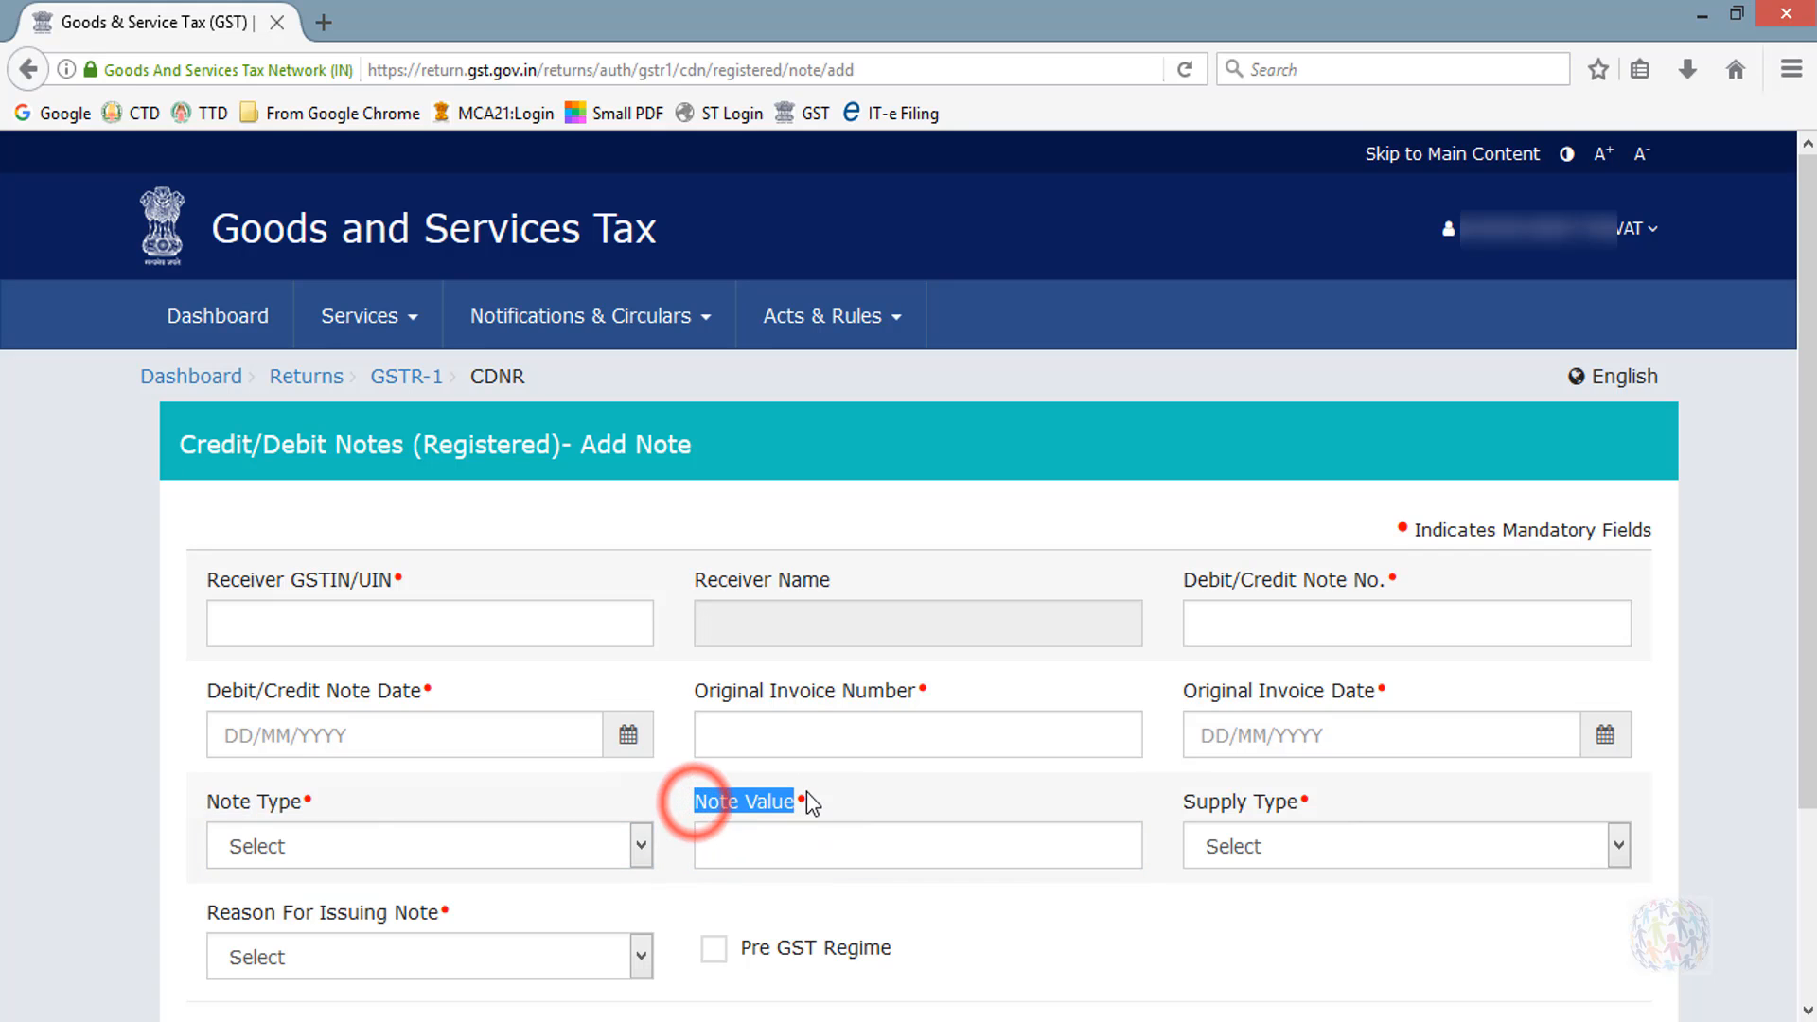
Set the note's supply type to Intra-State and view the available reasons for issuing a note.
left_click(1320, 853)
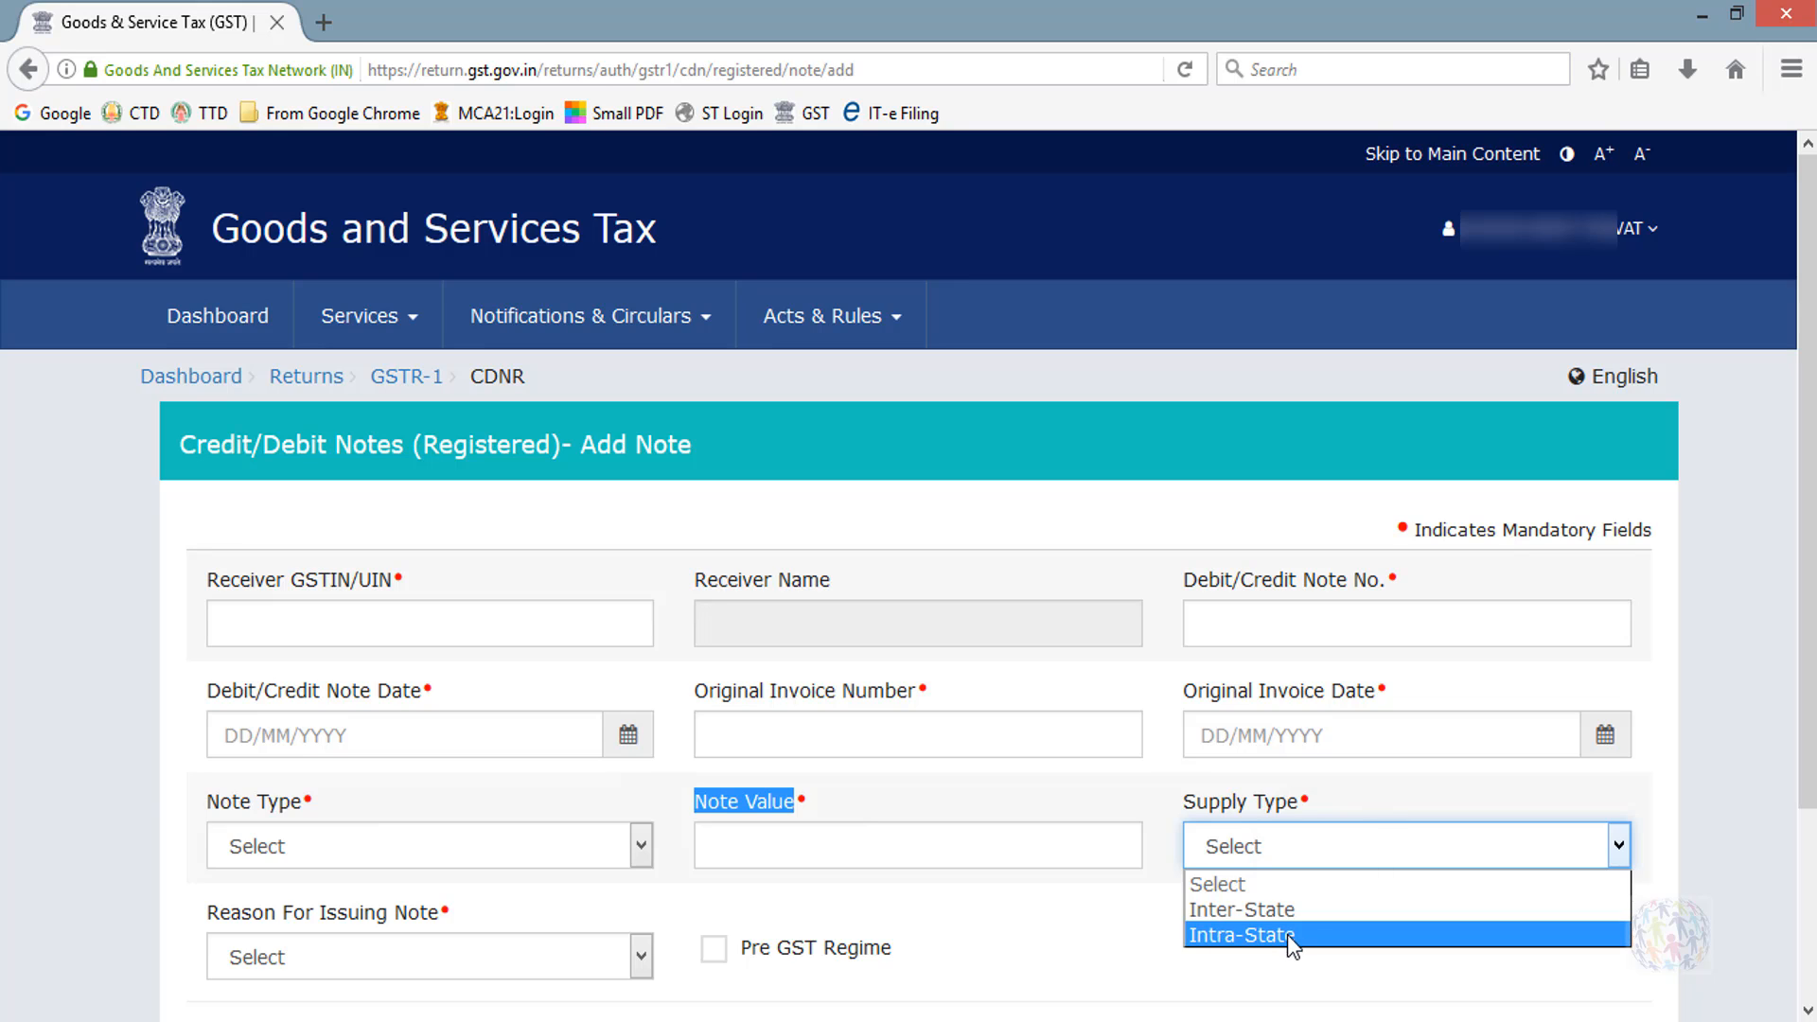
left_click(1287, 965)
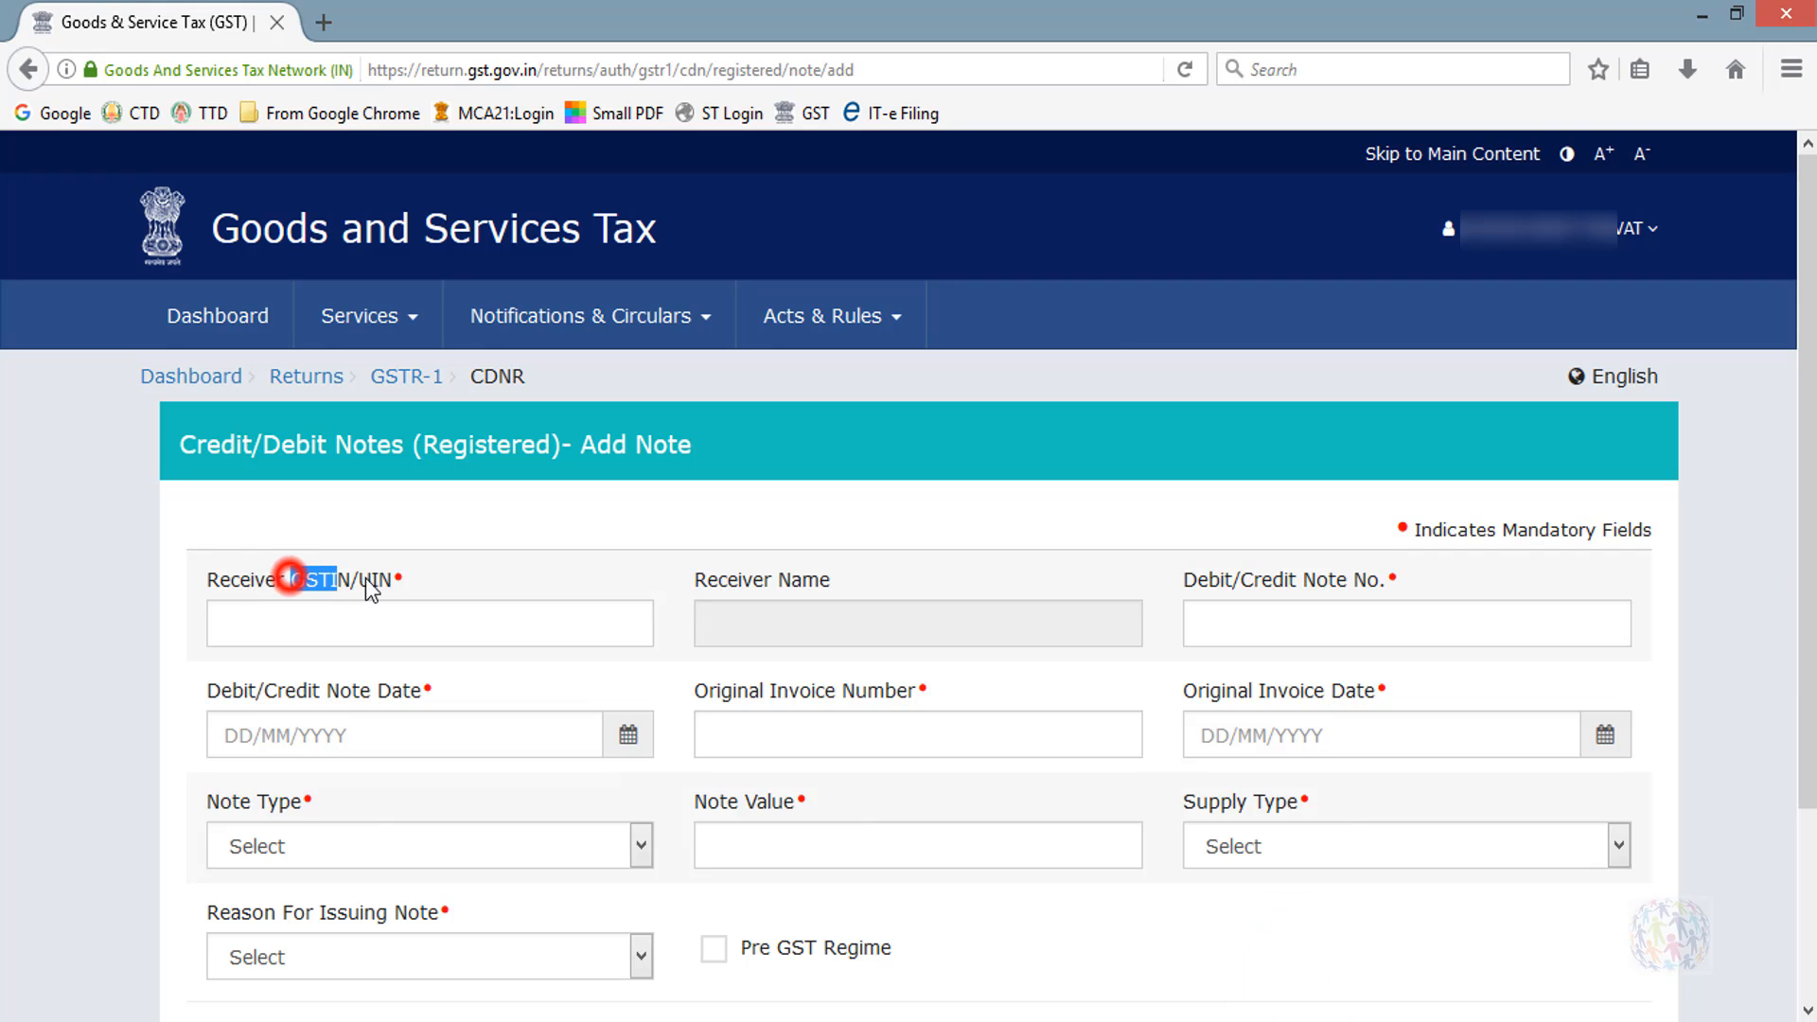
left_click_drag(370, 589, 398, 584)
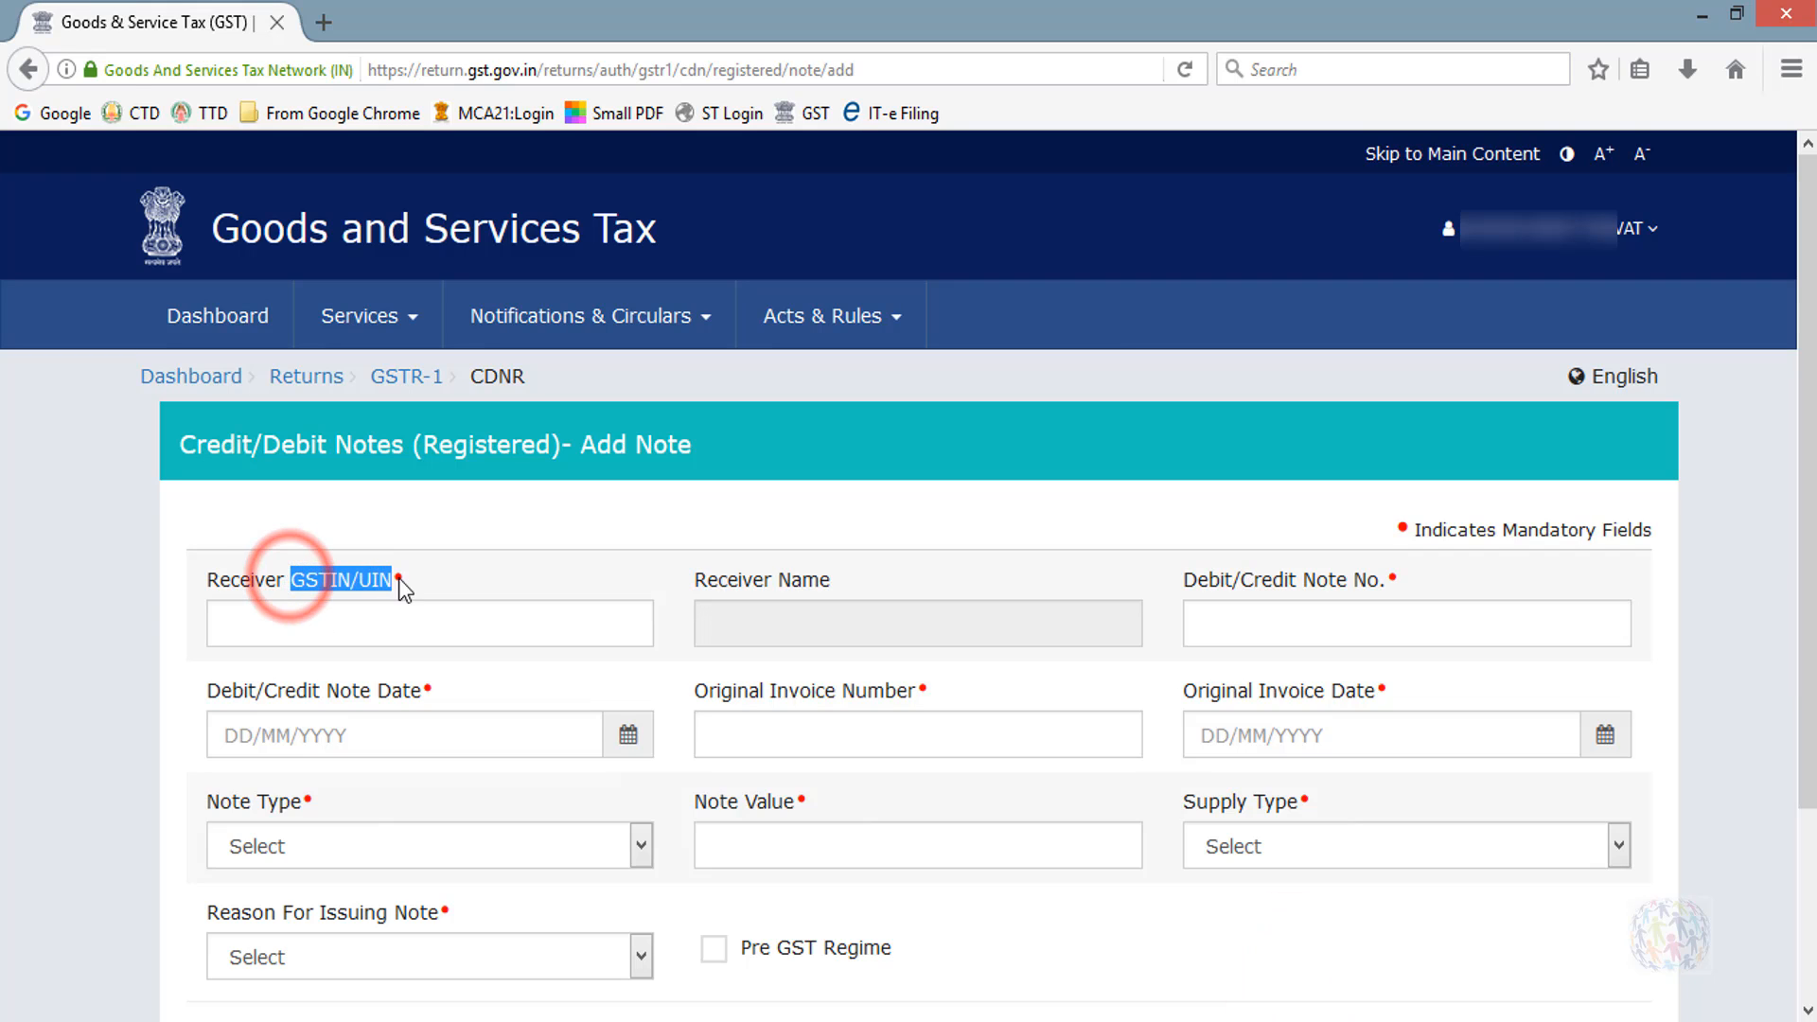
left_click(1236, 848)
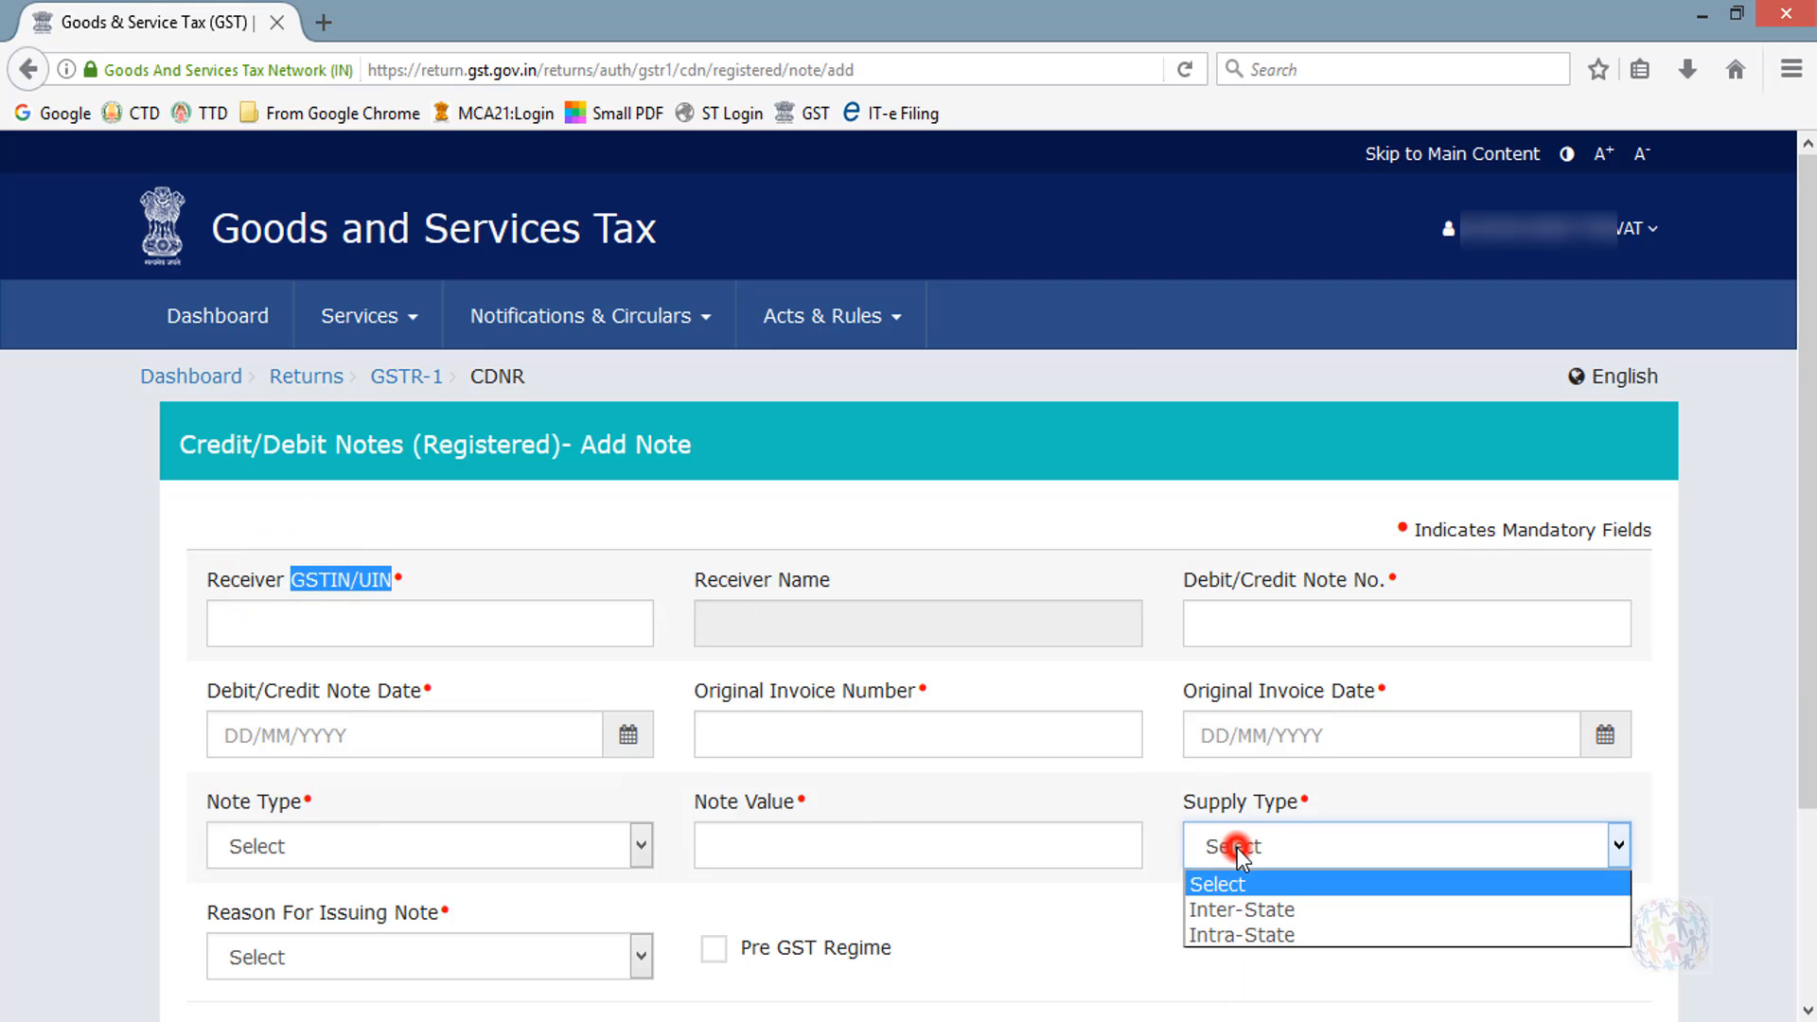
left_click(1241, 936)
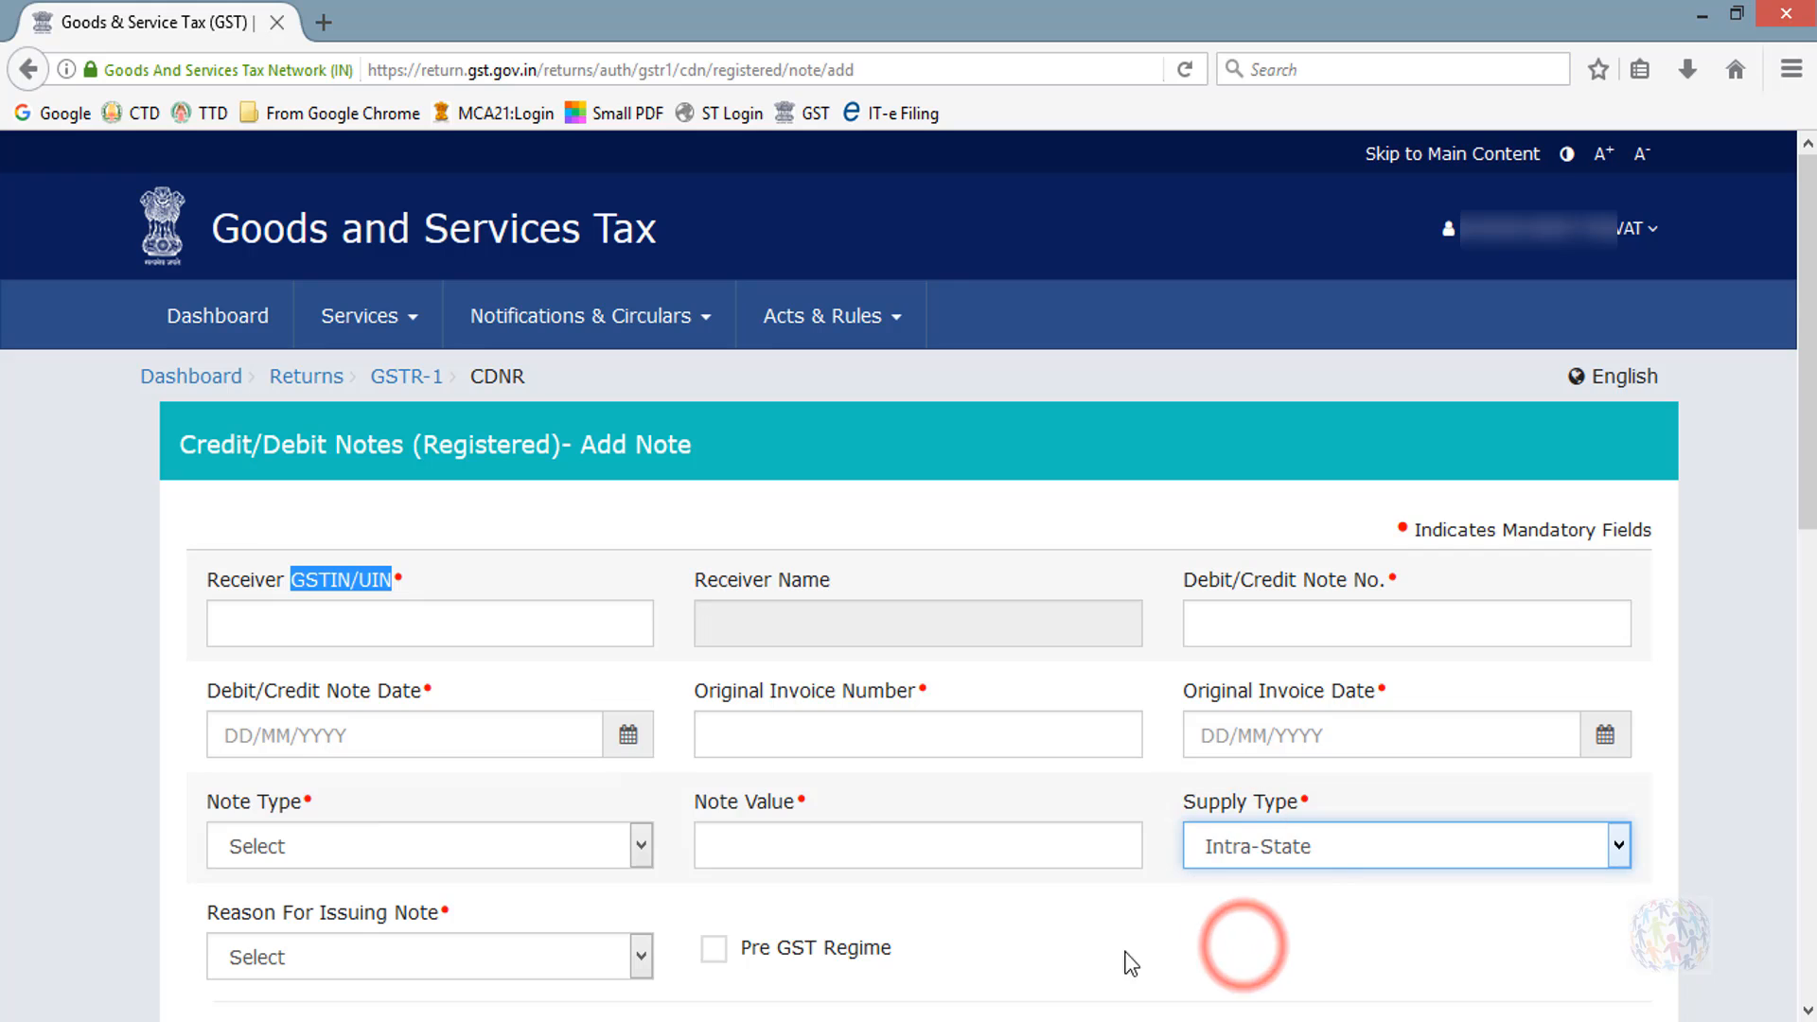
left_click(636, 960)
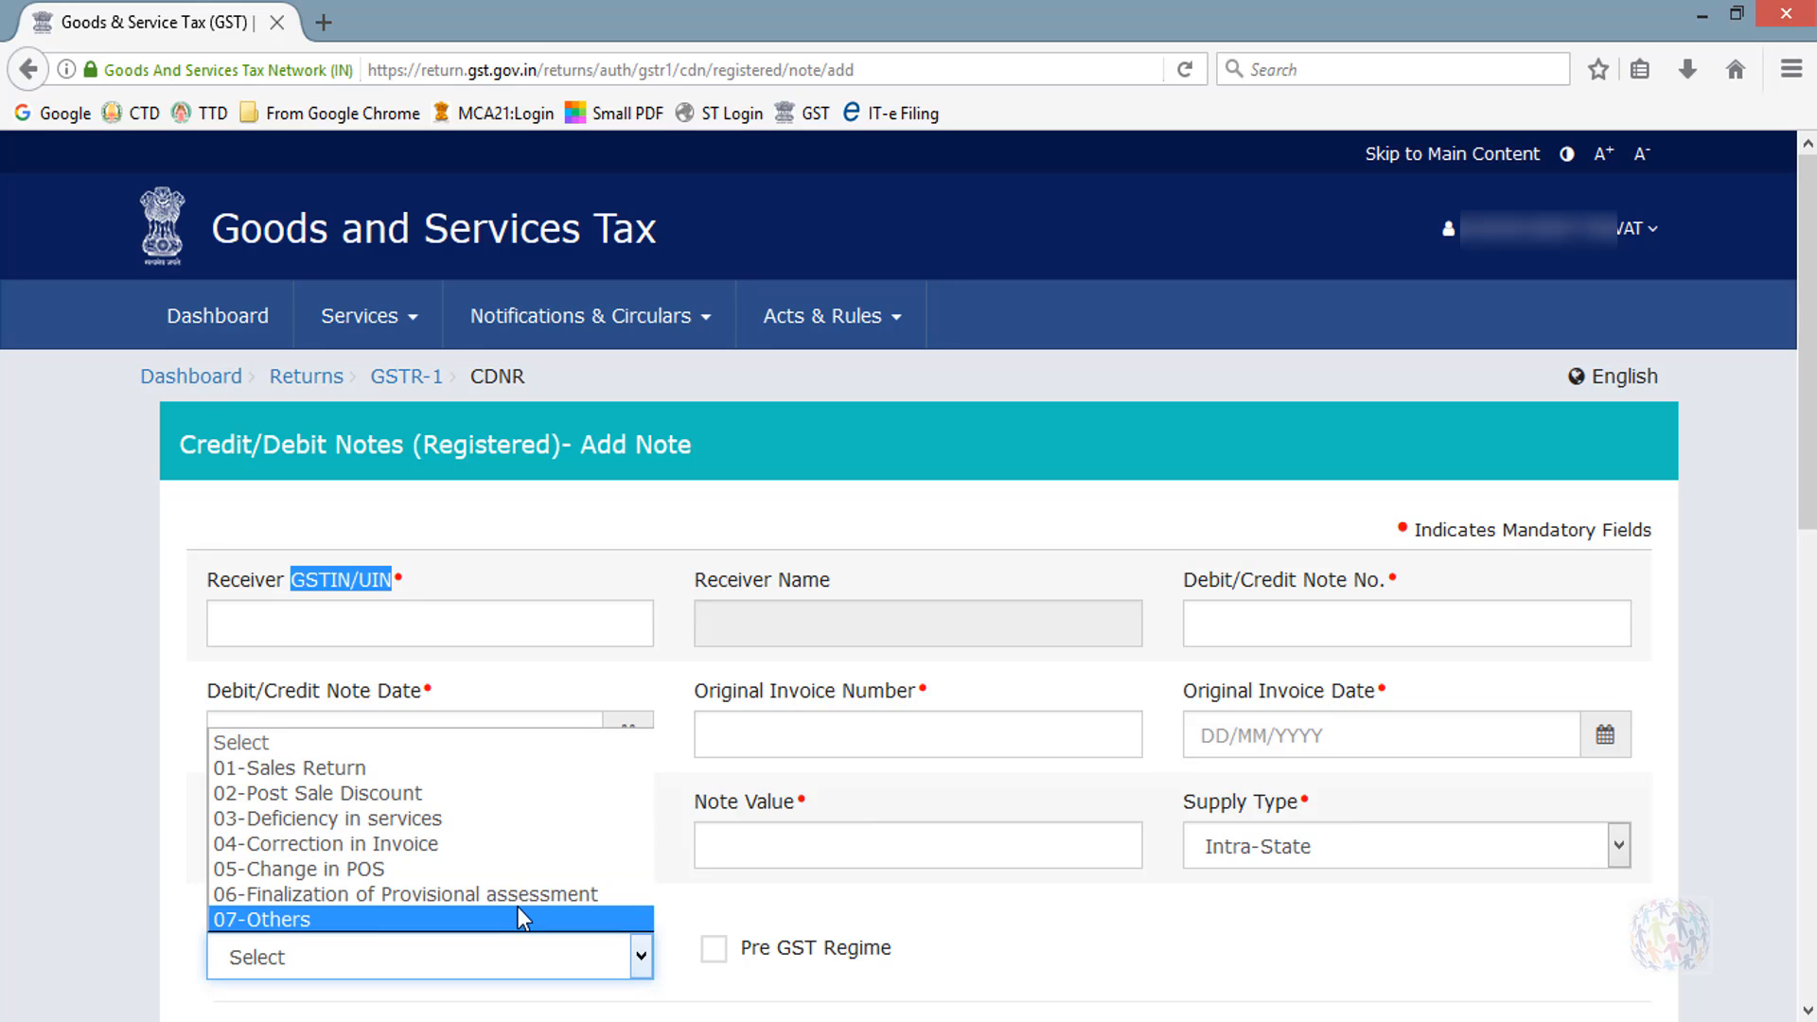
left_click(872, 906)
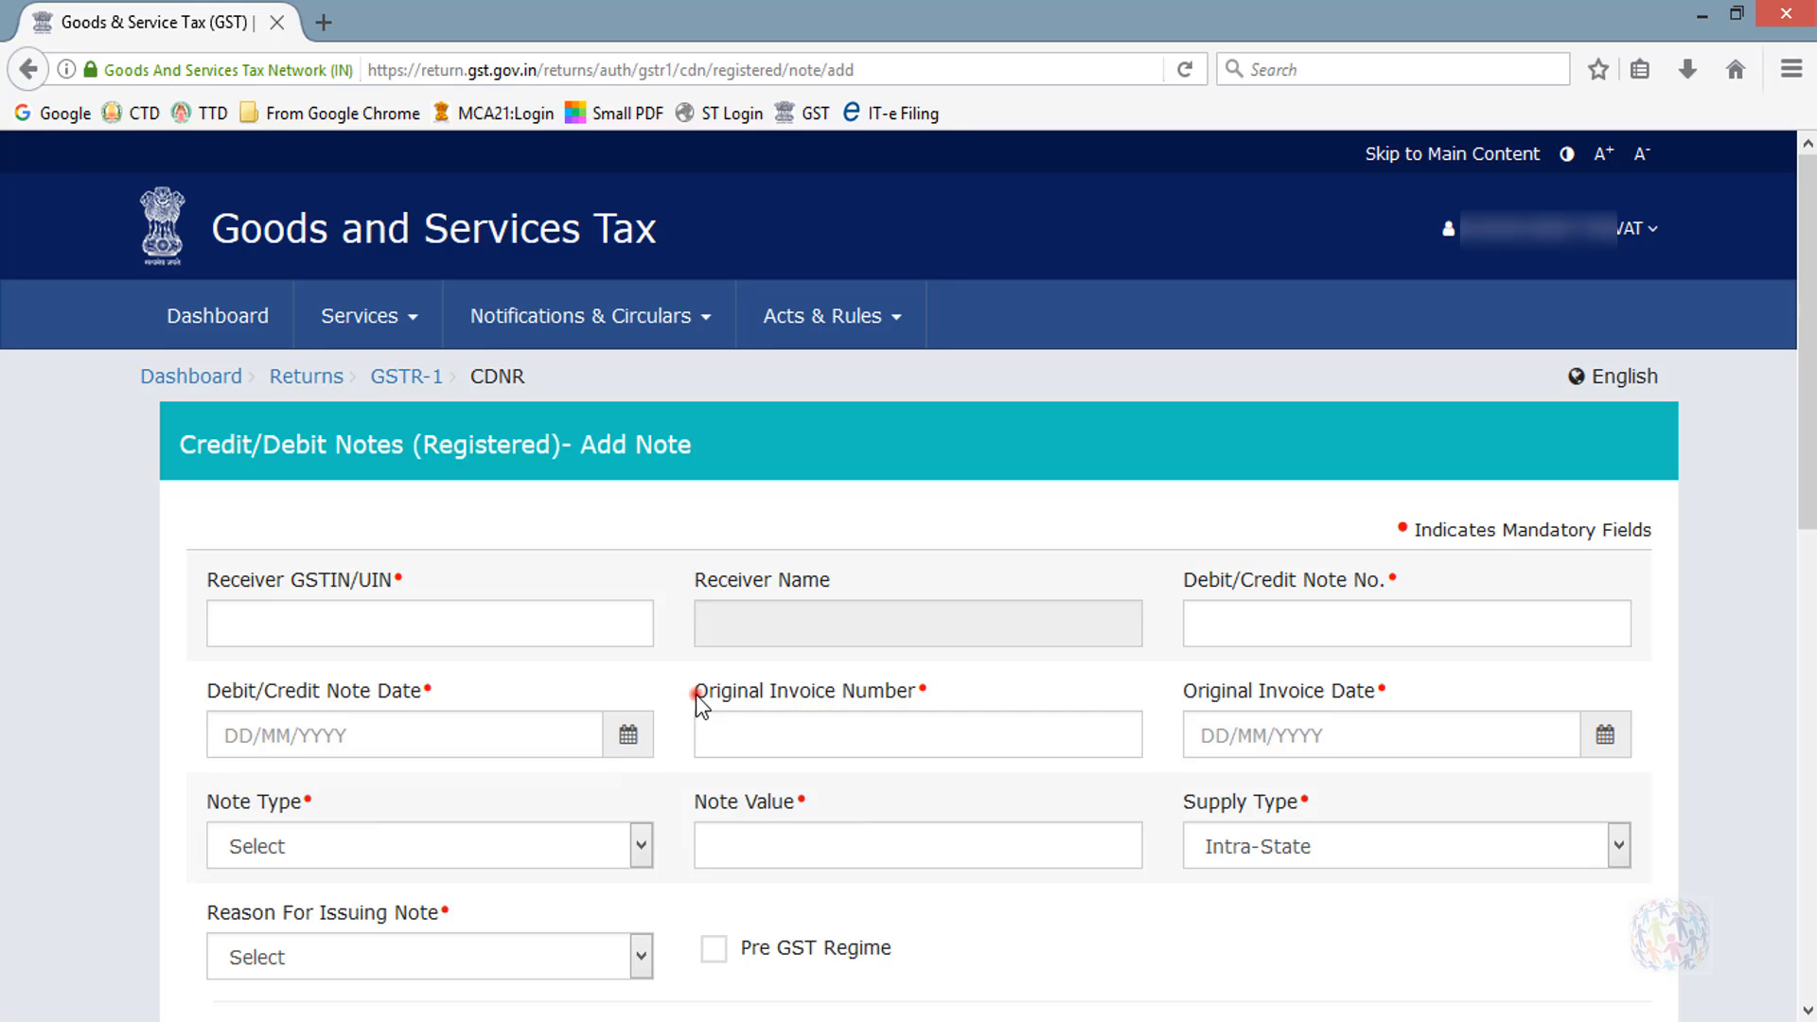
Review the original invoice number field and the rate-wise item details table of the registered note form.
left_click_drag(697, 700, 910, 698)
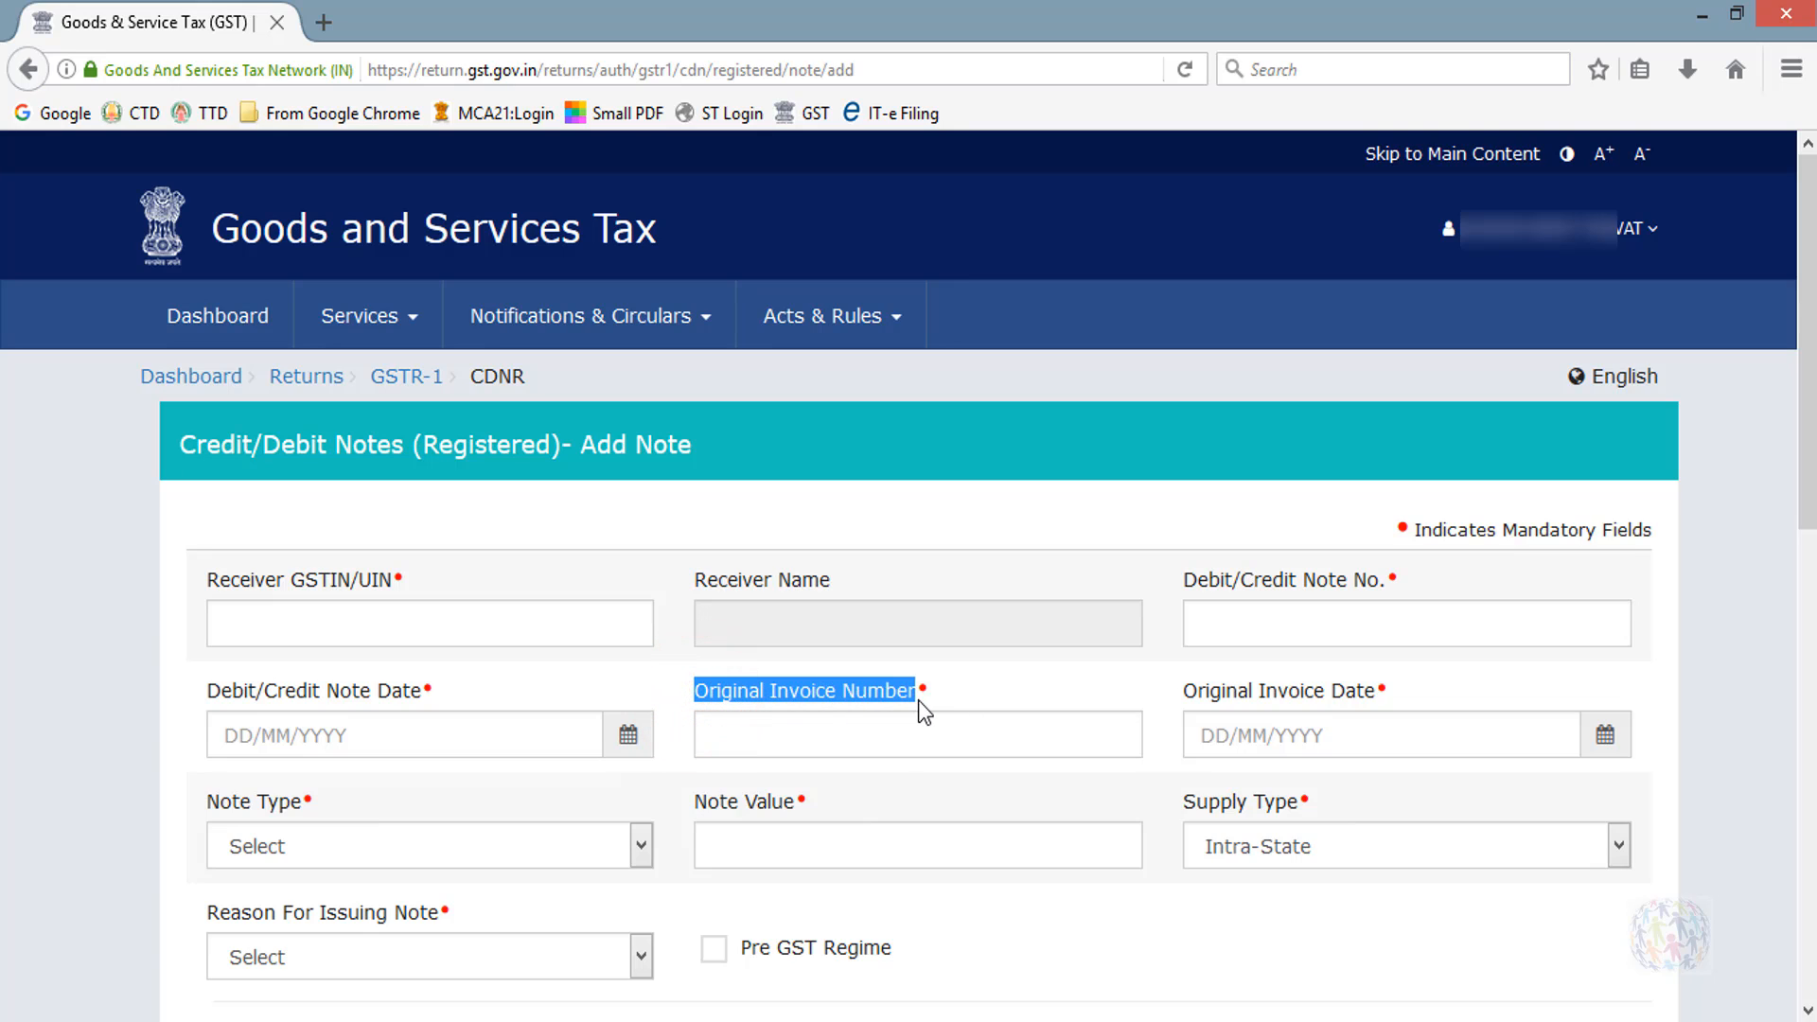
left_click(1168, 798)
scroll(1167, 799, "down", 3)
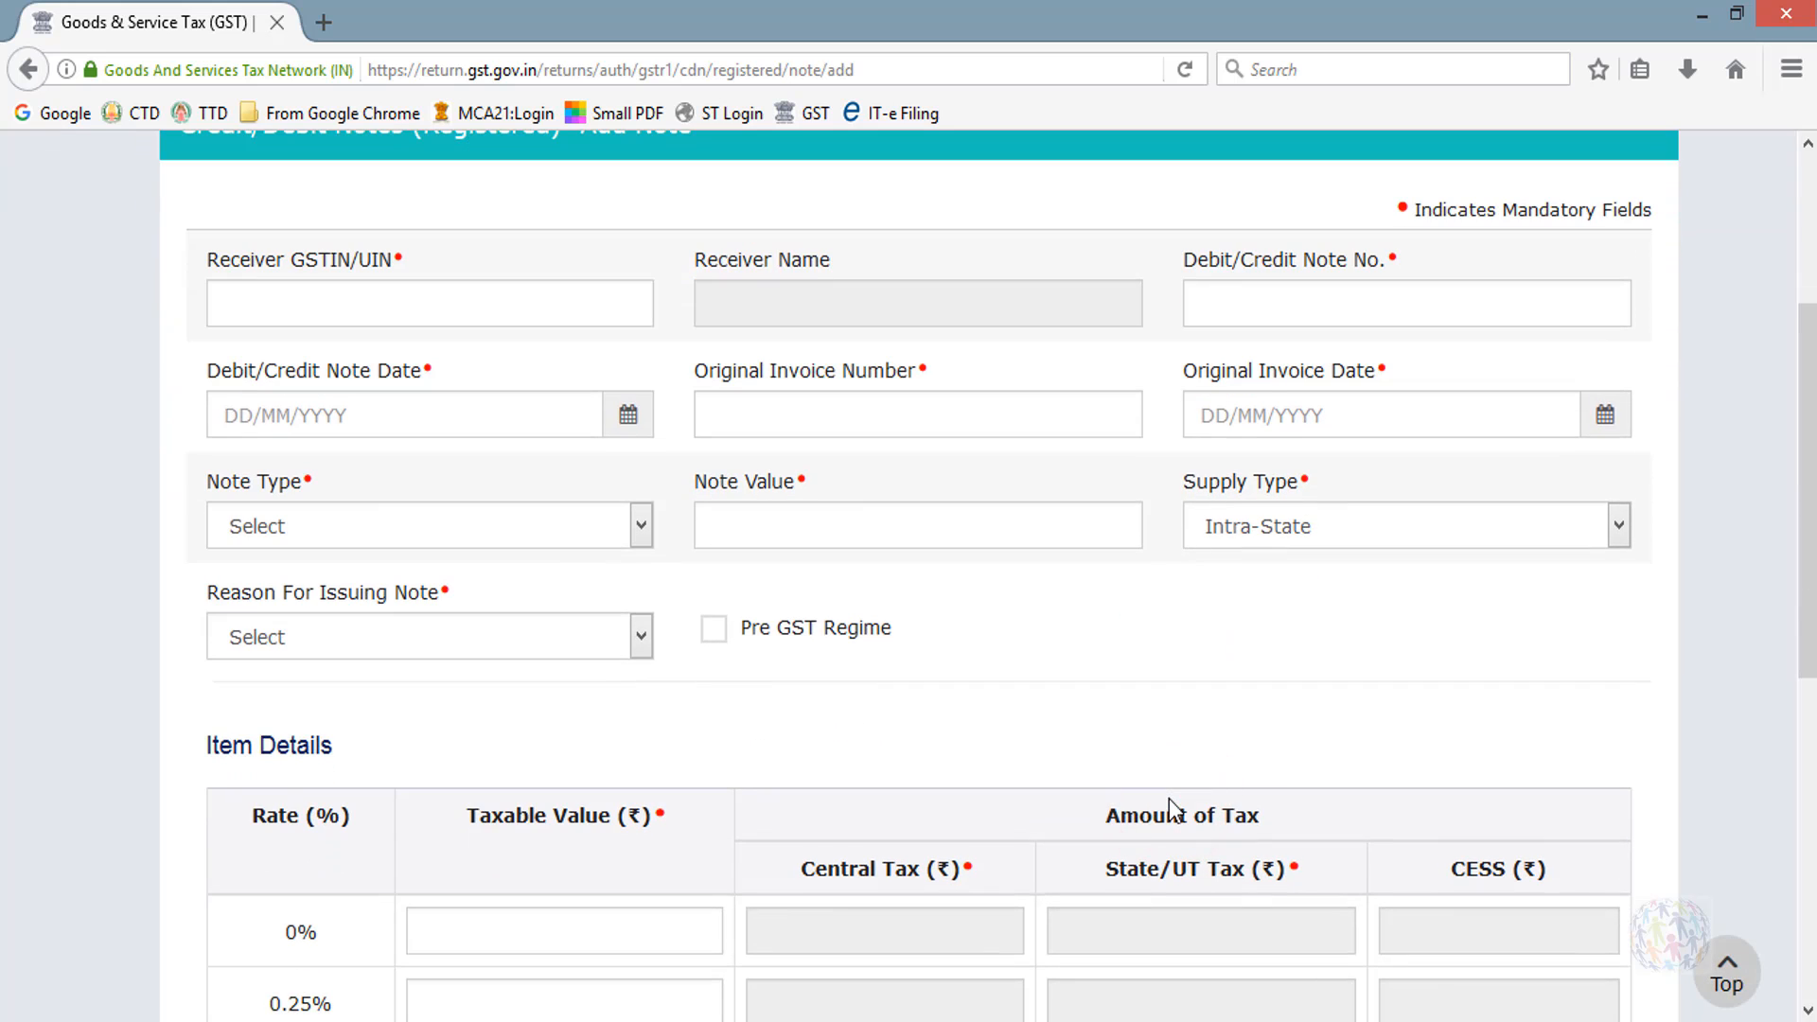
scroll(1167, 798, "down", 3)
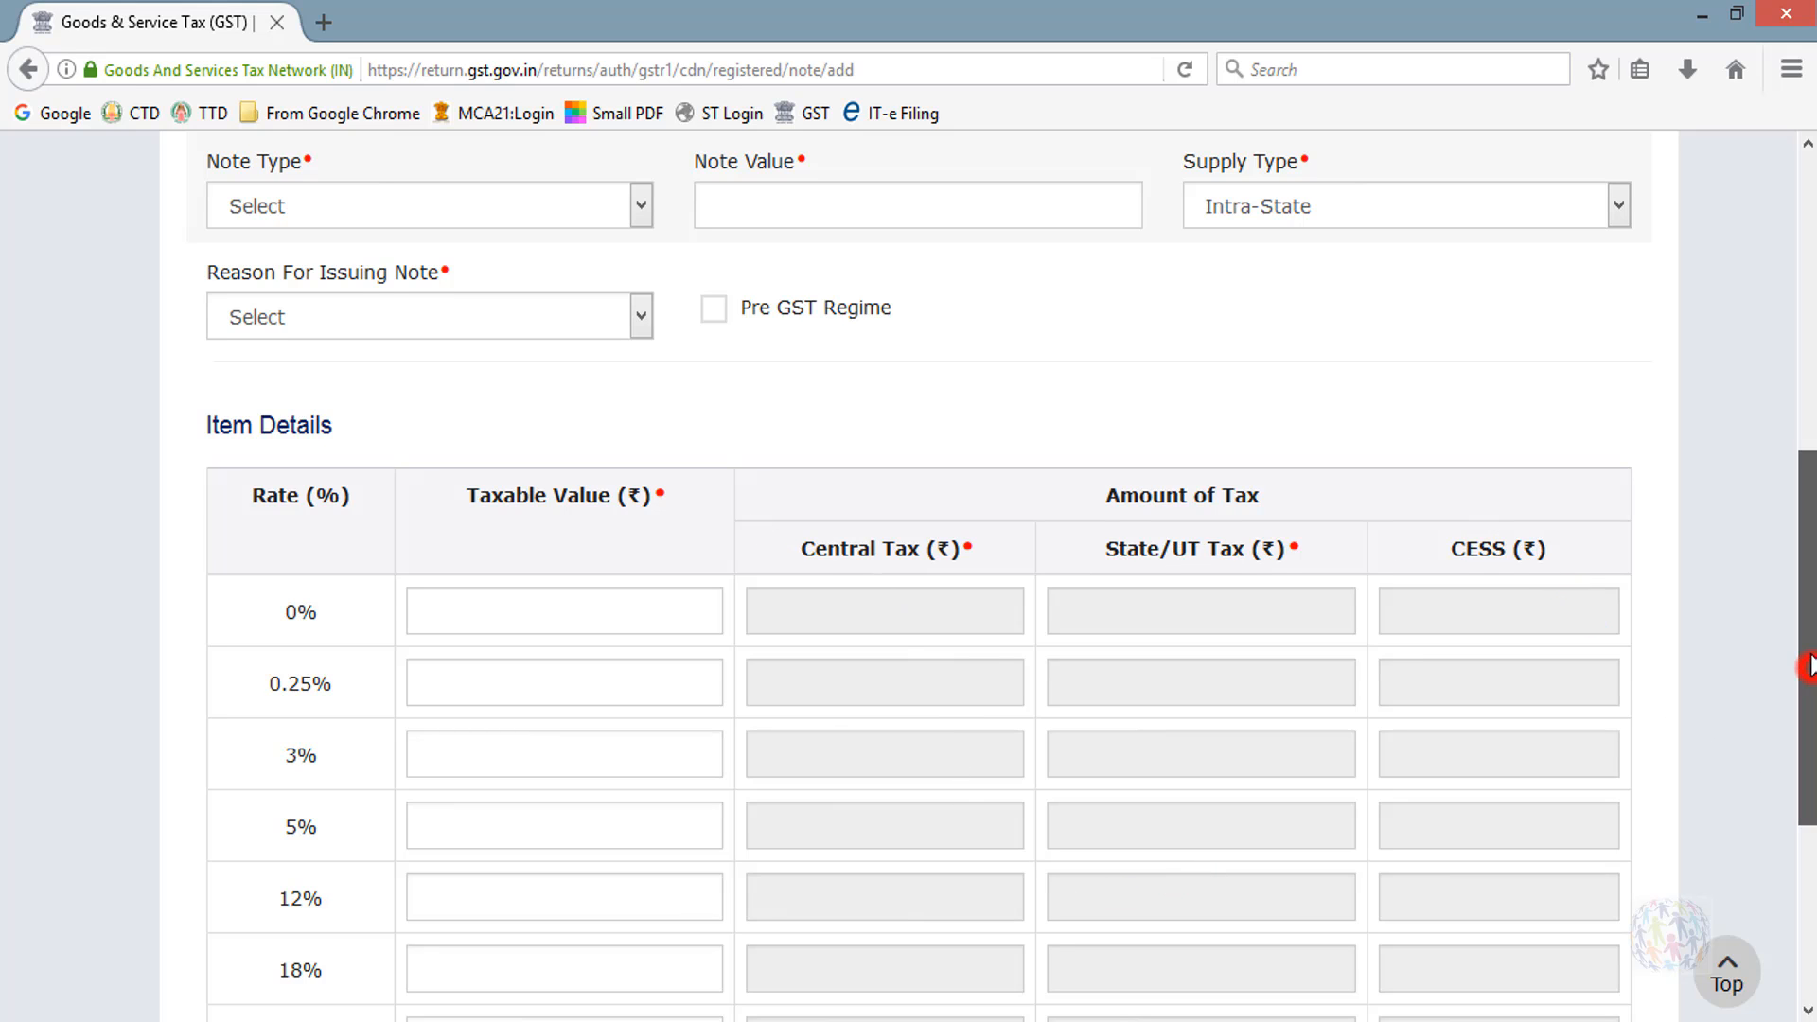
left_click_drag(1812, 678, 1809, 804)
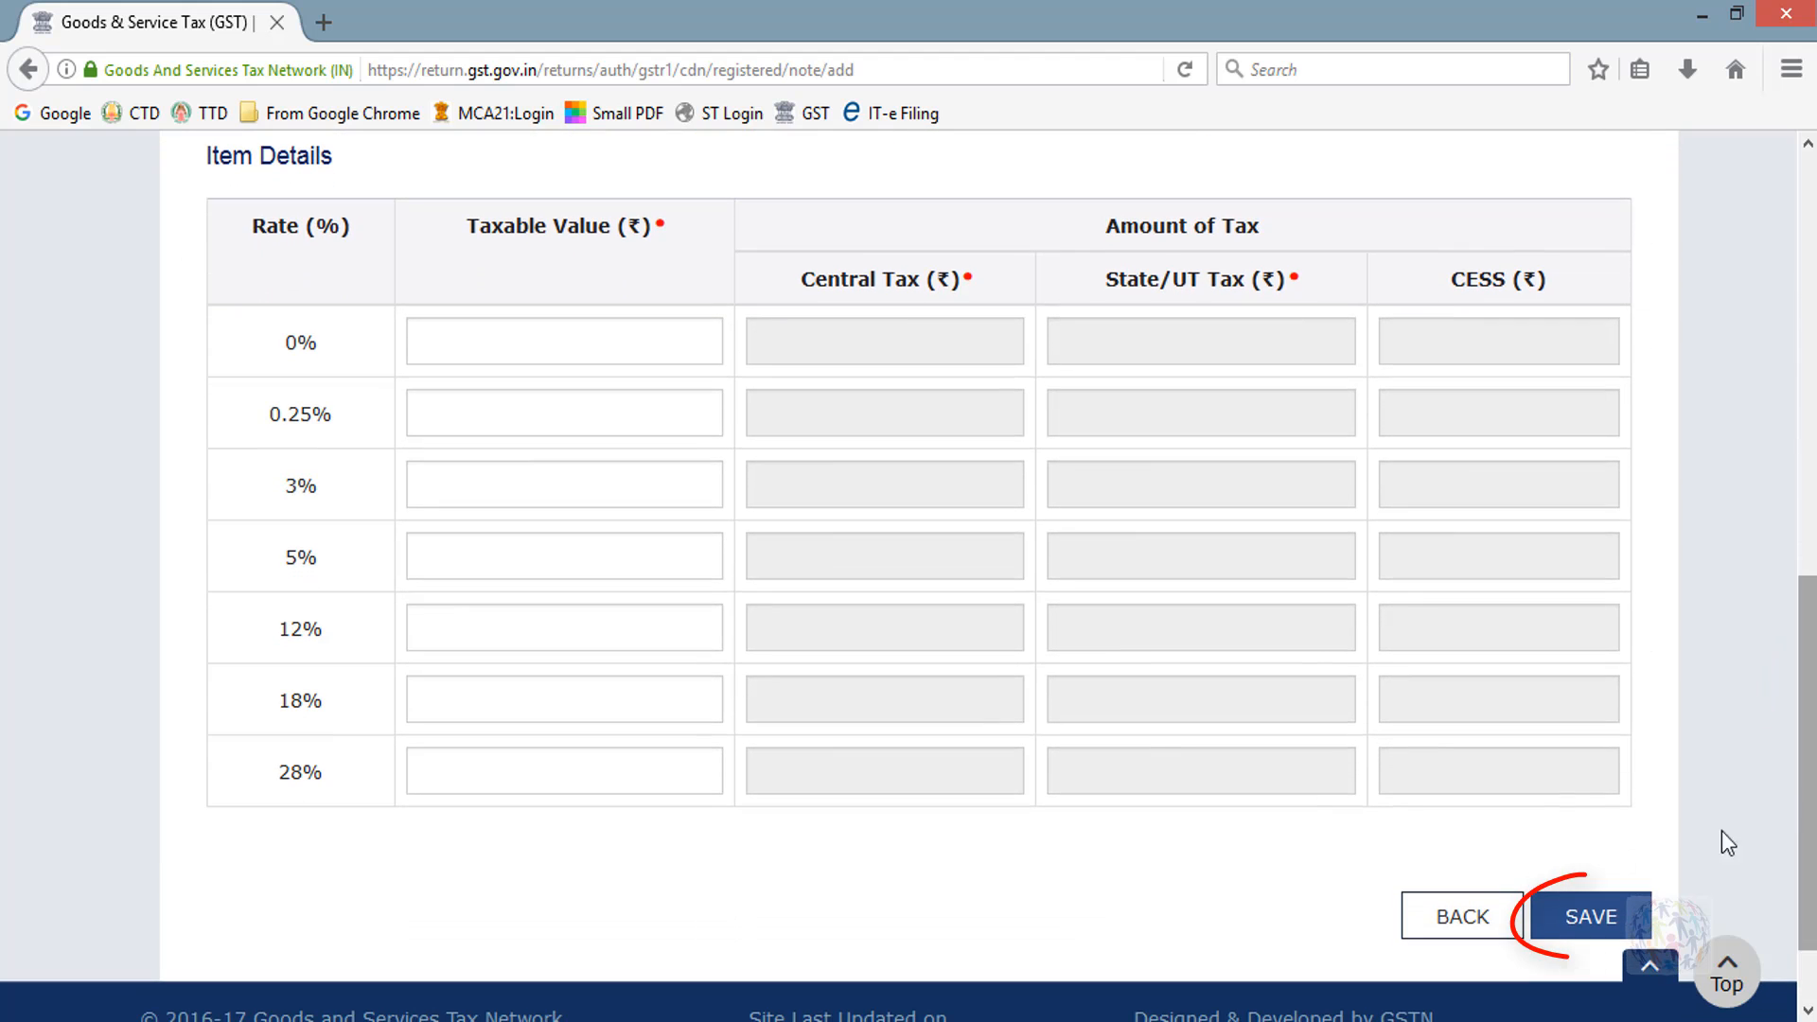
Leave the registered note pages for the GSTR-1 overview and start adding a note under 9B - Credit / Debit Notes (Unregistered).
left_click(1443, 922)
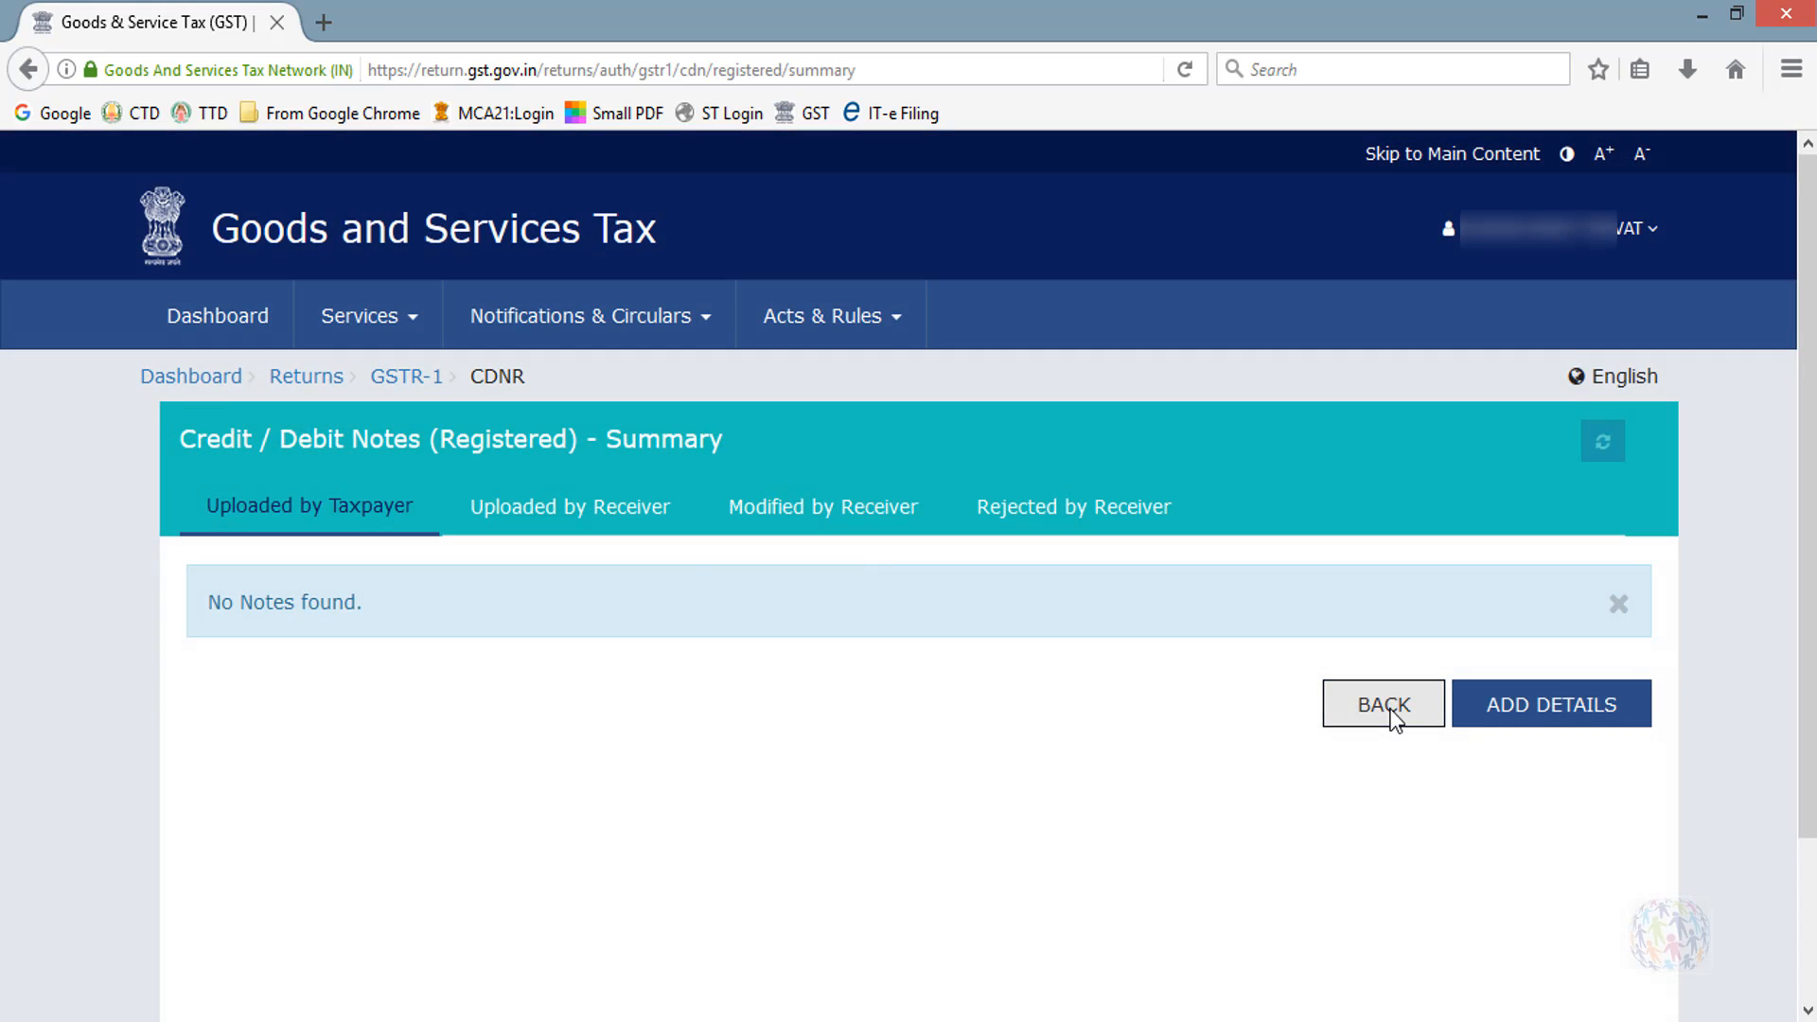
left_click(1389, 710)
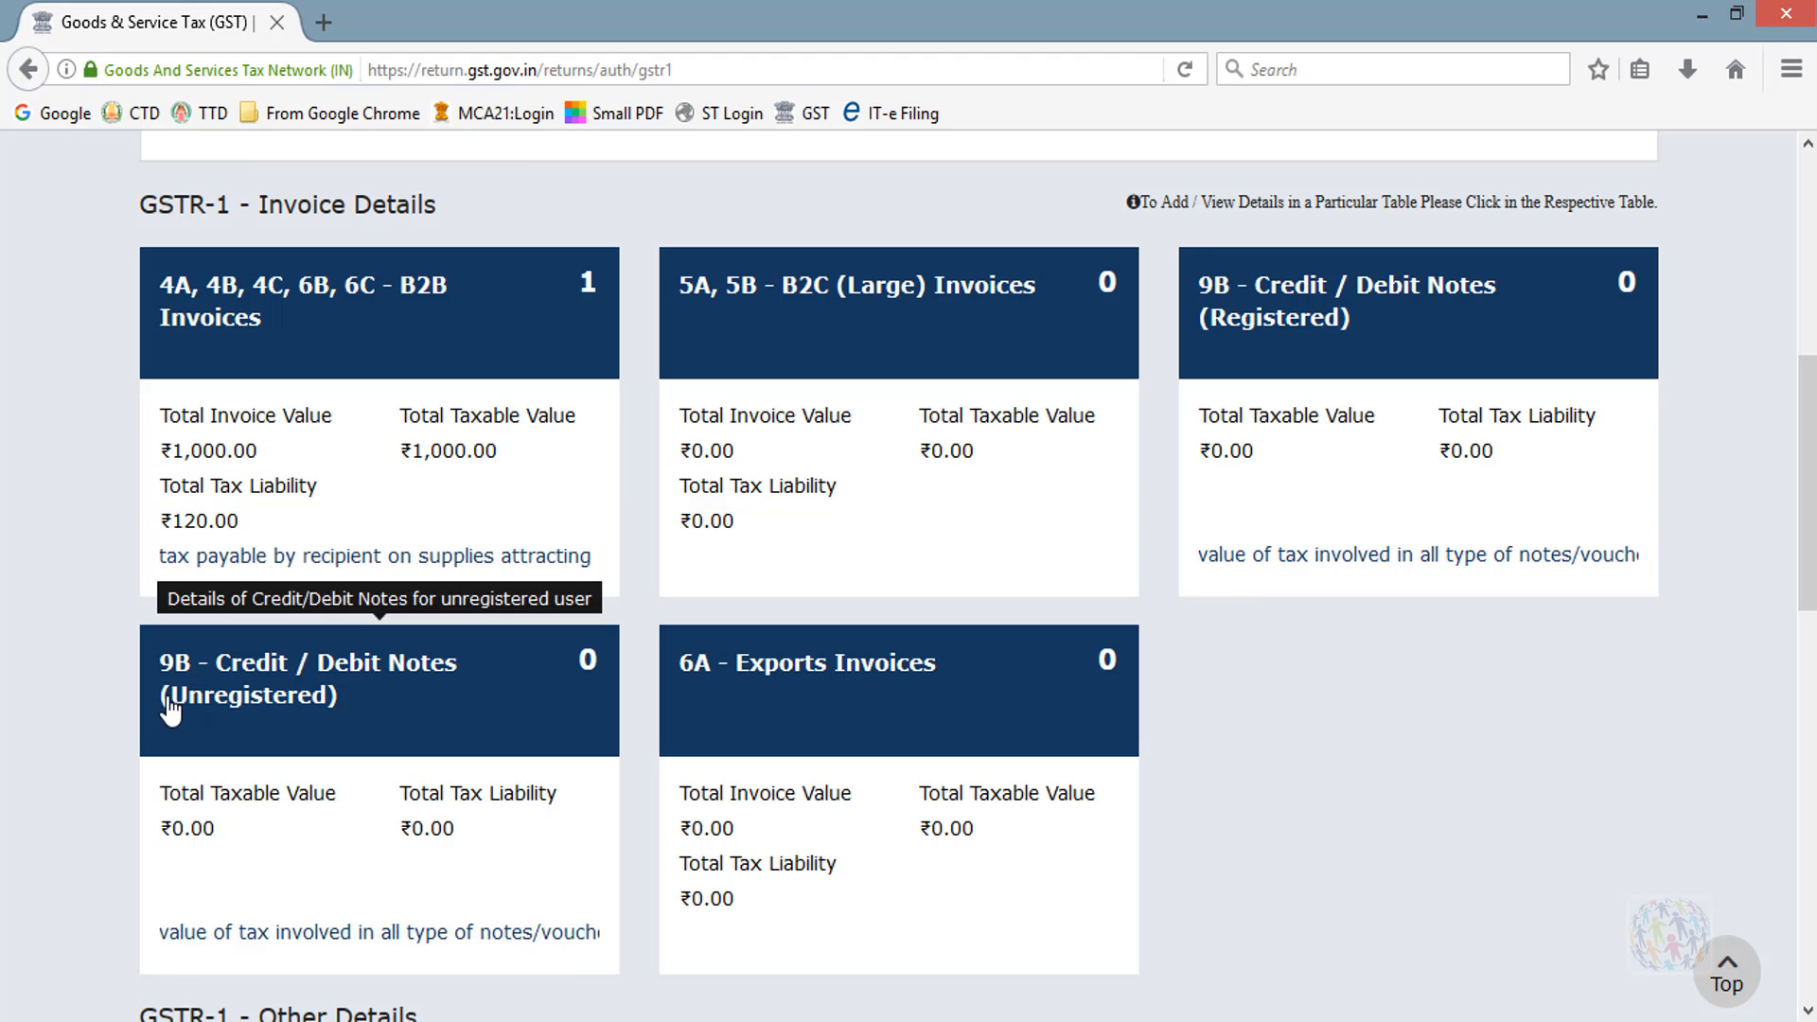
left_click(390, 714)
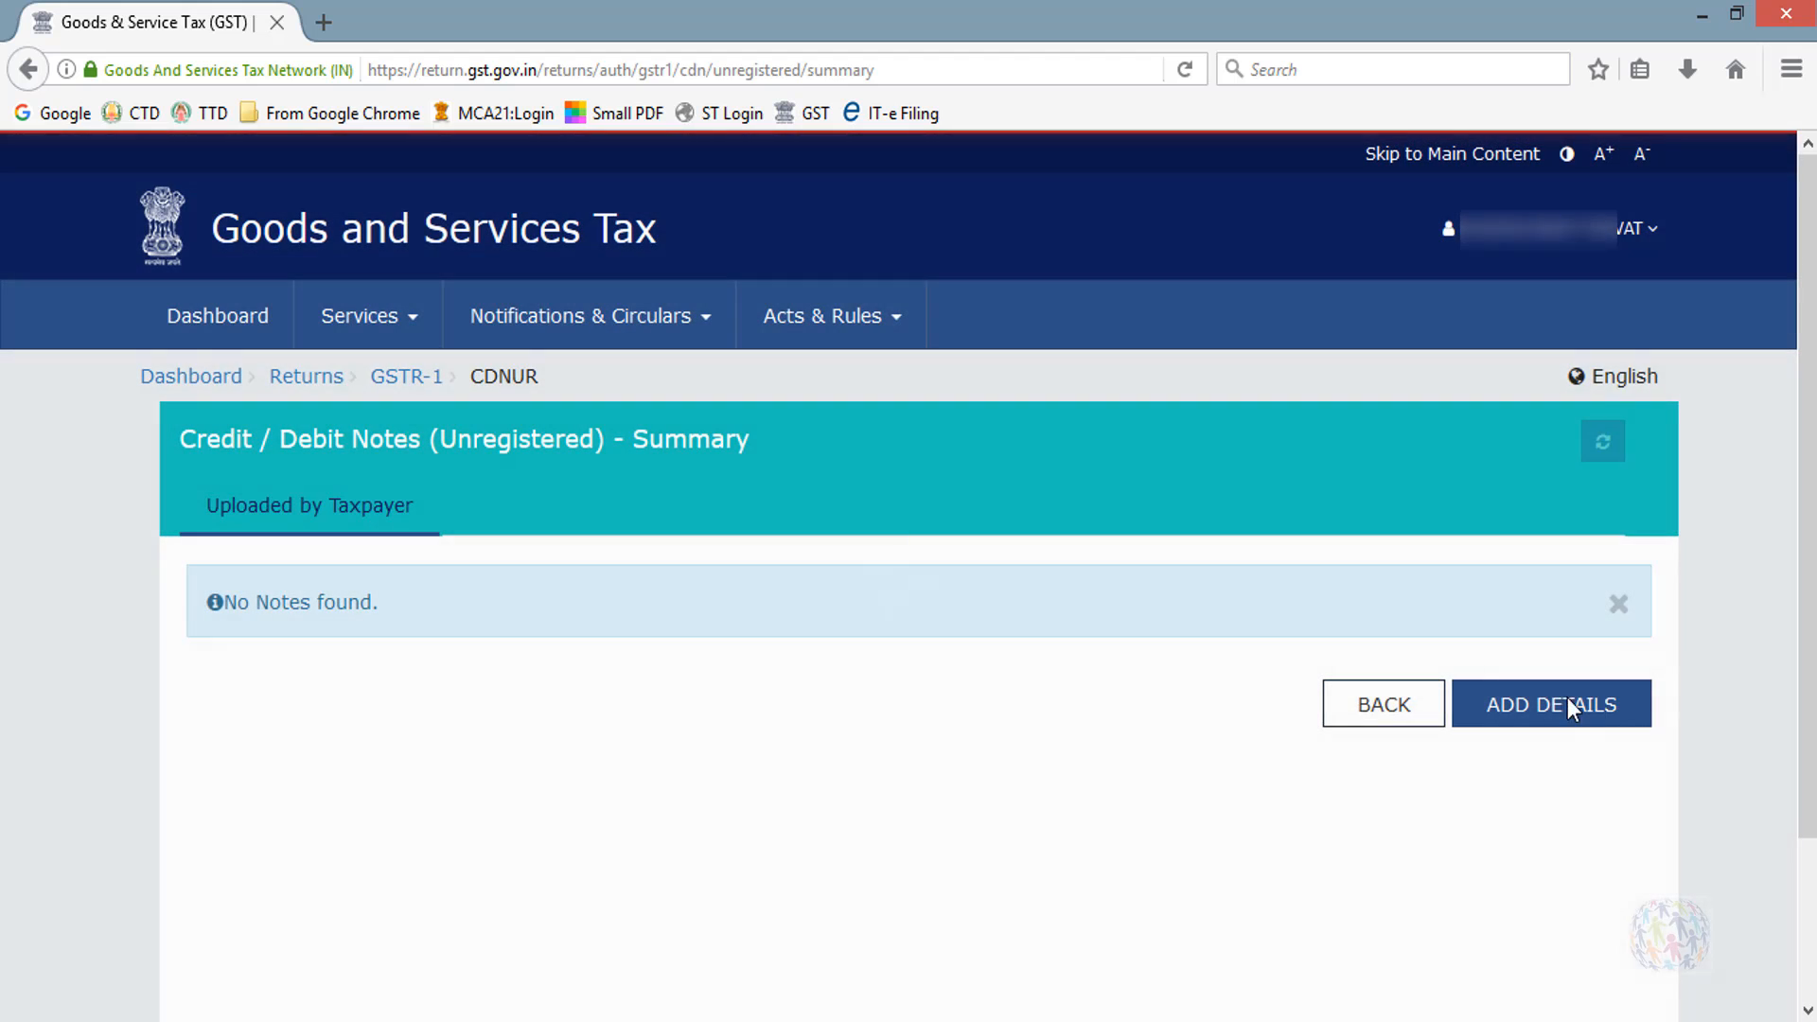
left_click(1542, 702)
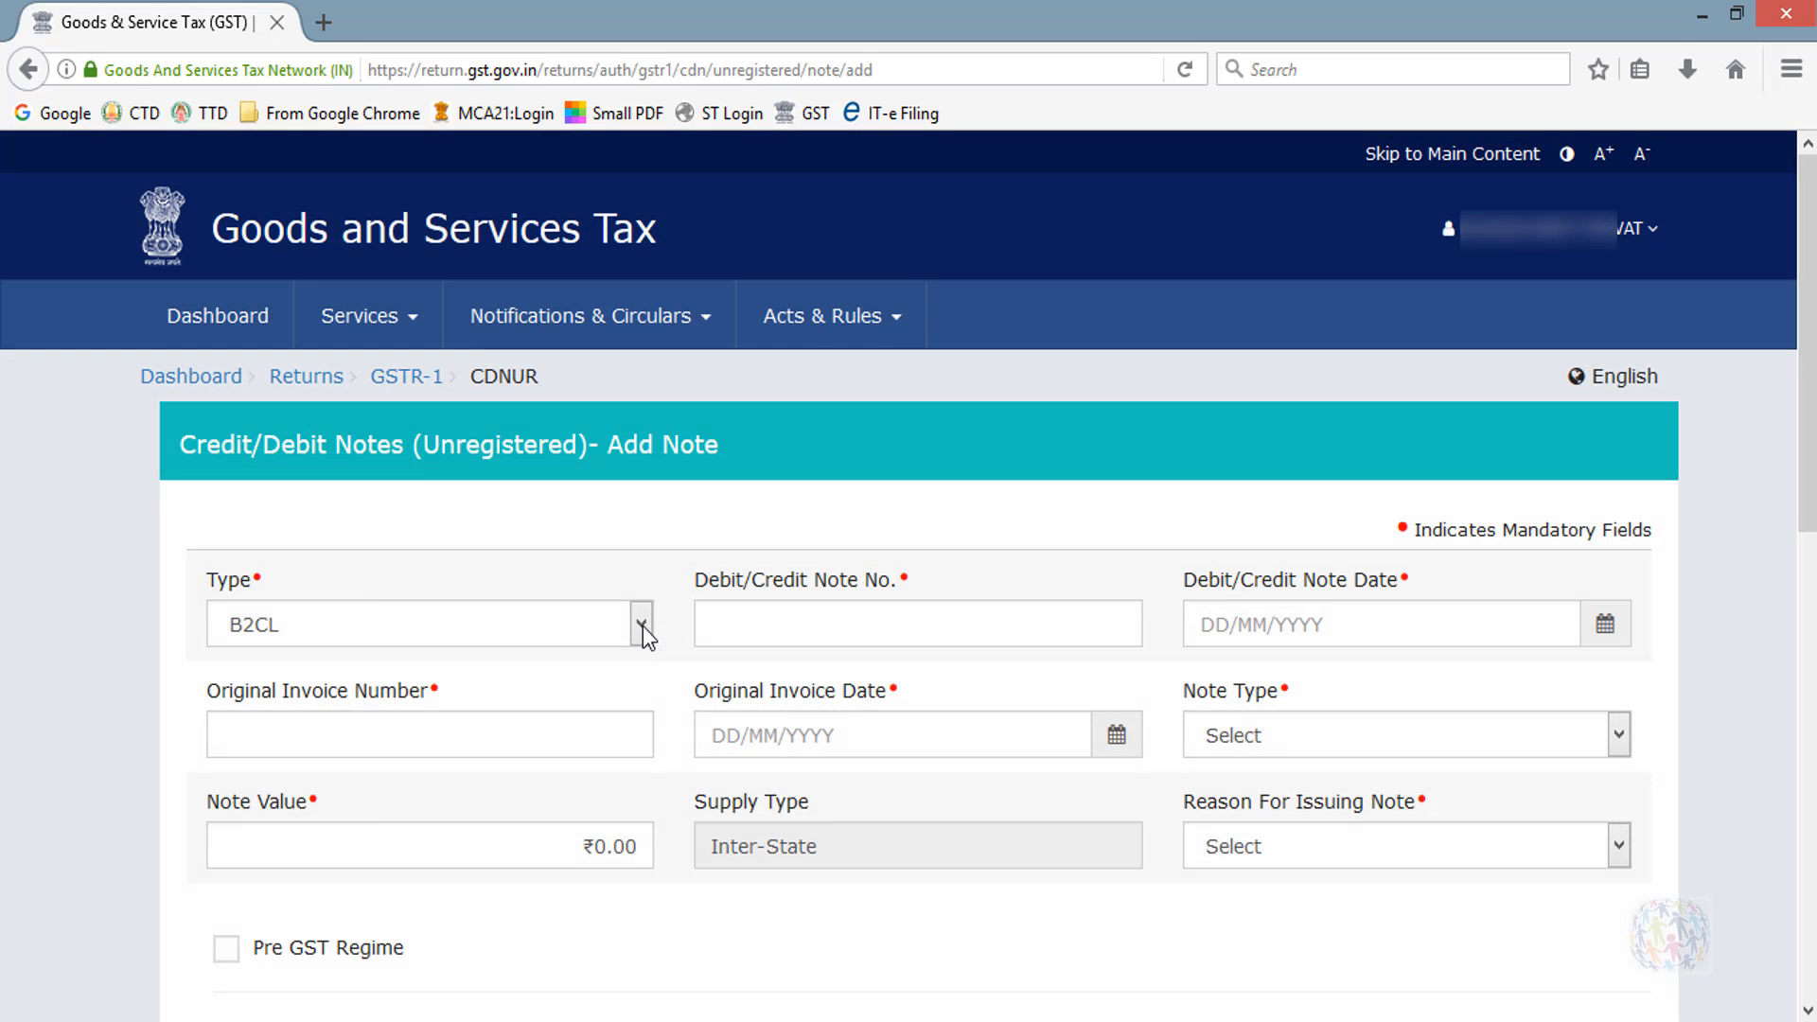
View the available note types in the unregistered Add Note form, keeping B2CL selected.
left_click(642, 625)
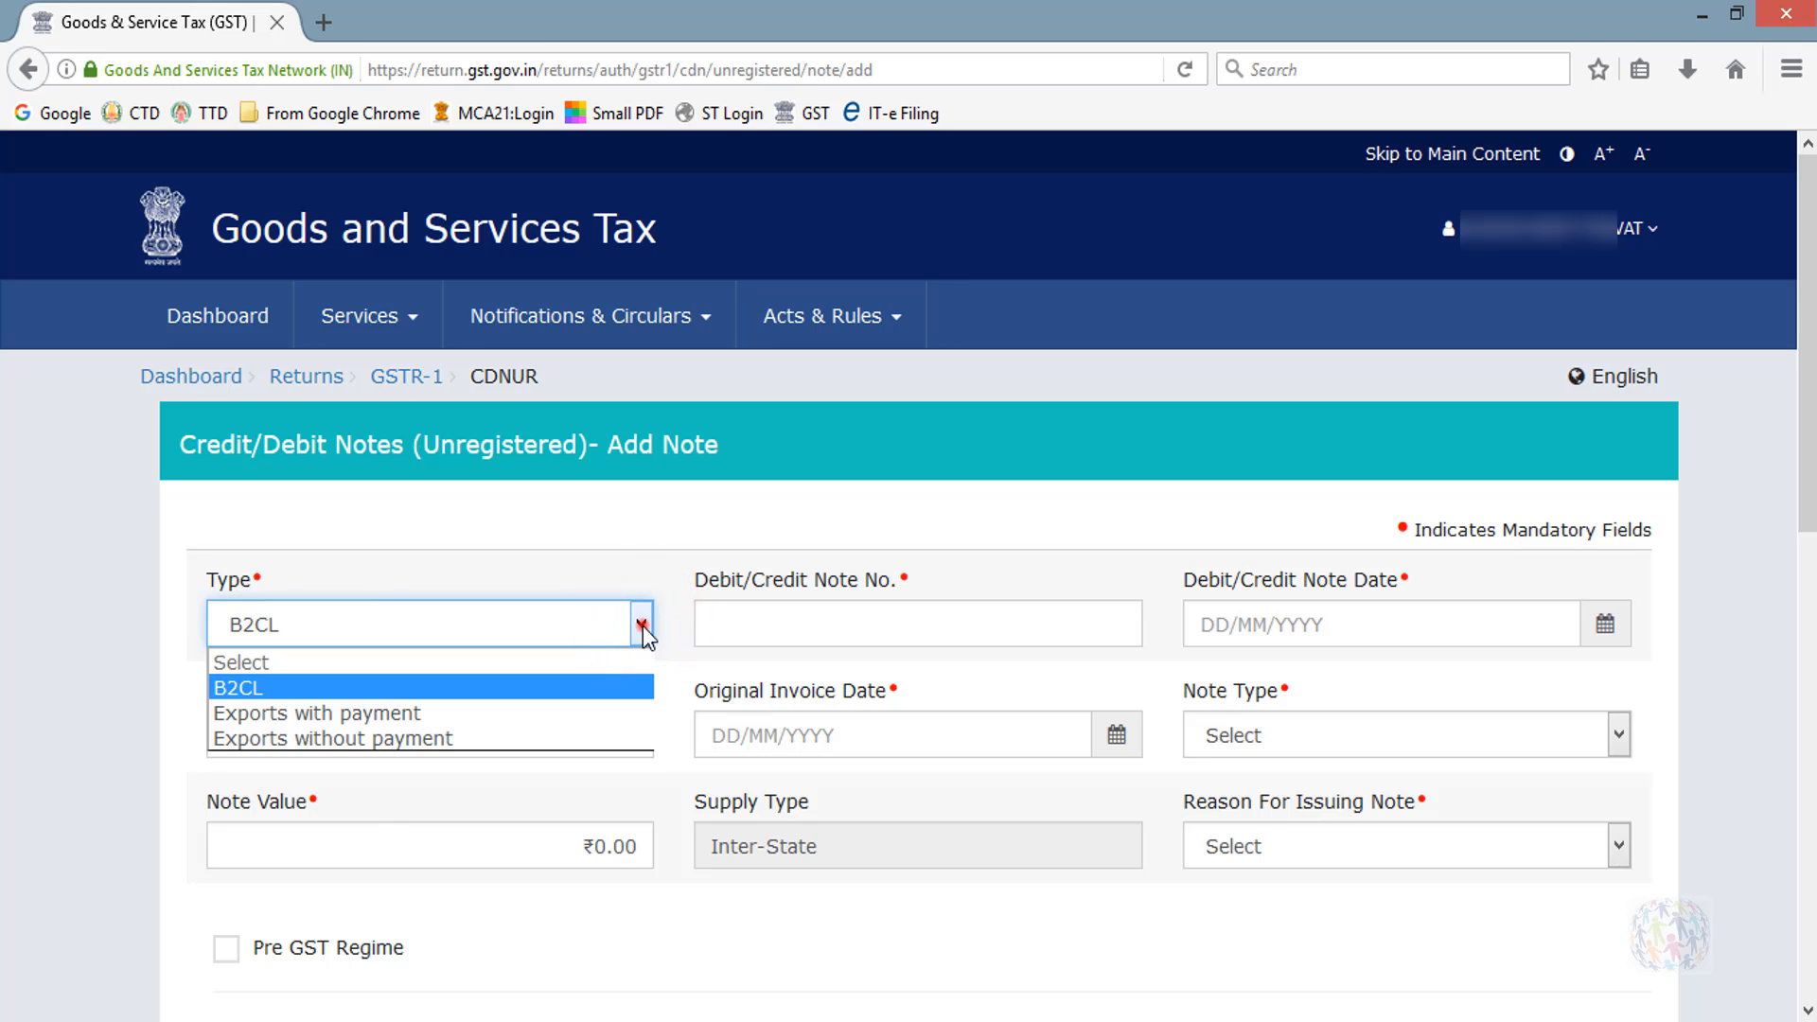
left_click(644, 626)
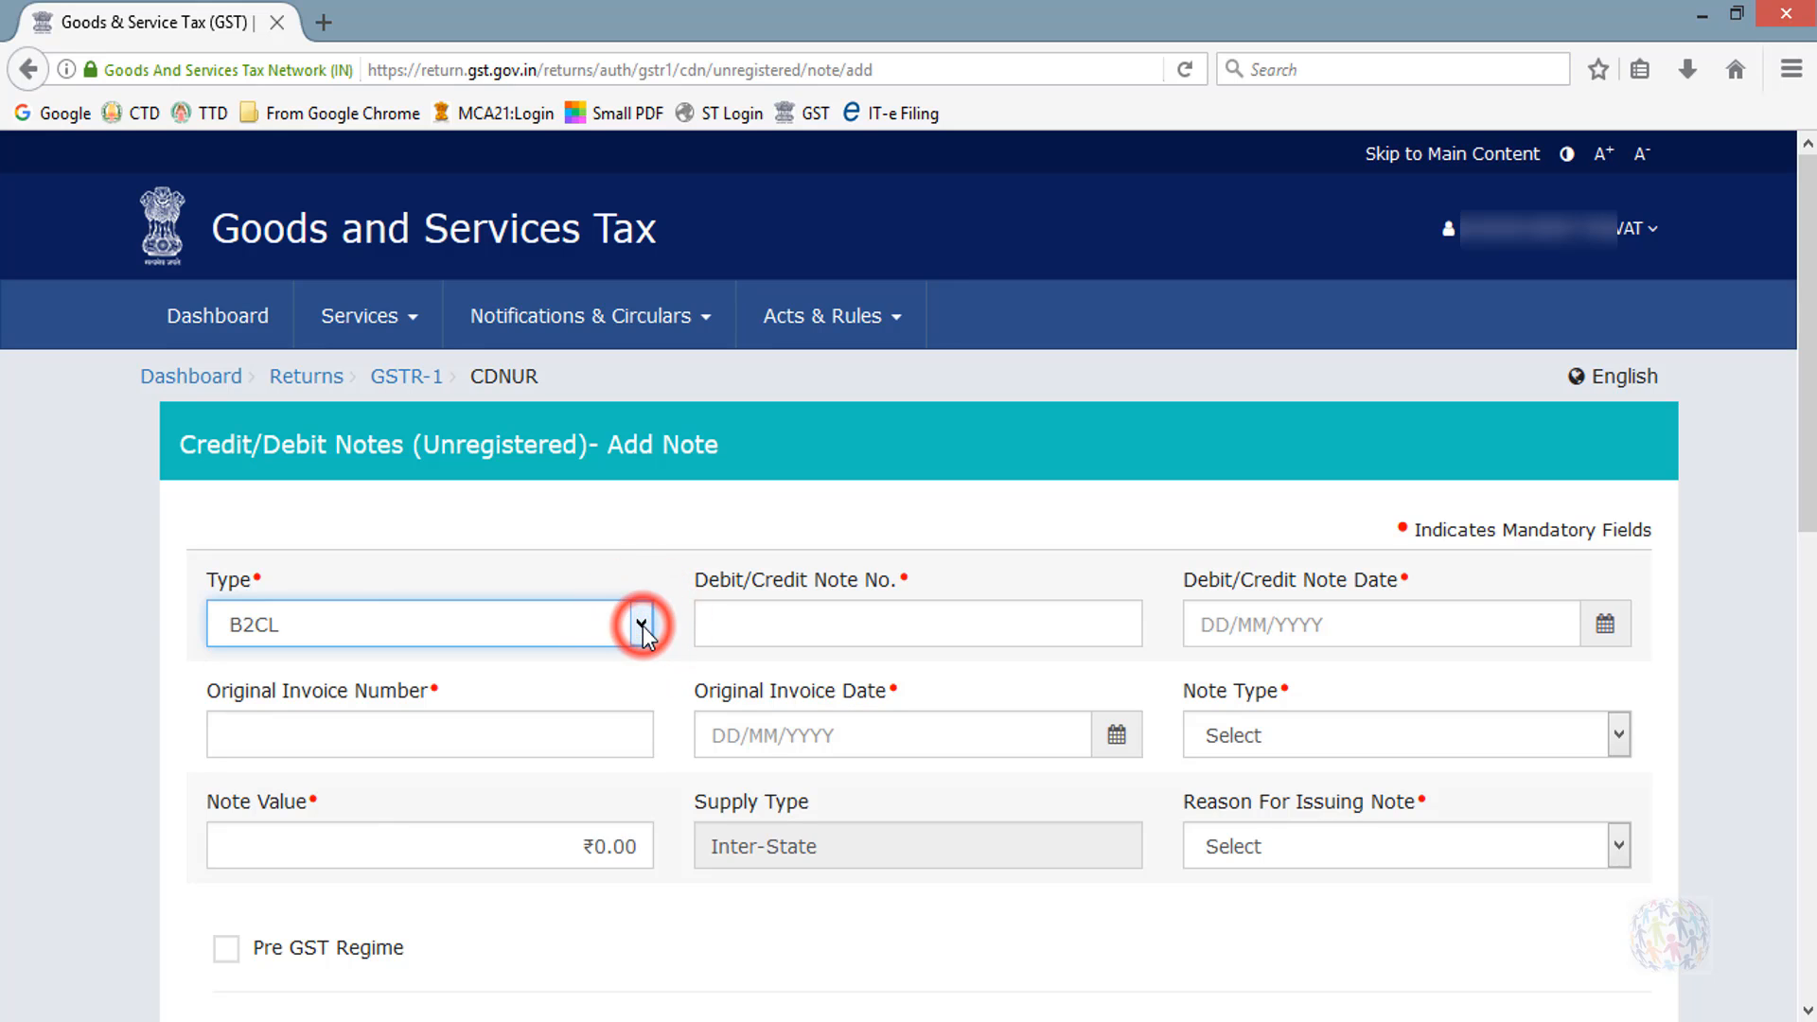
double_click(437, 447)
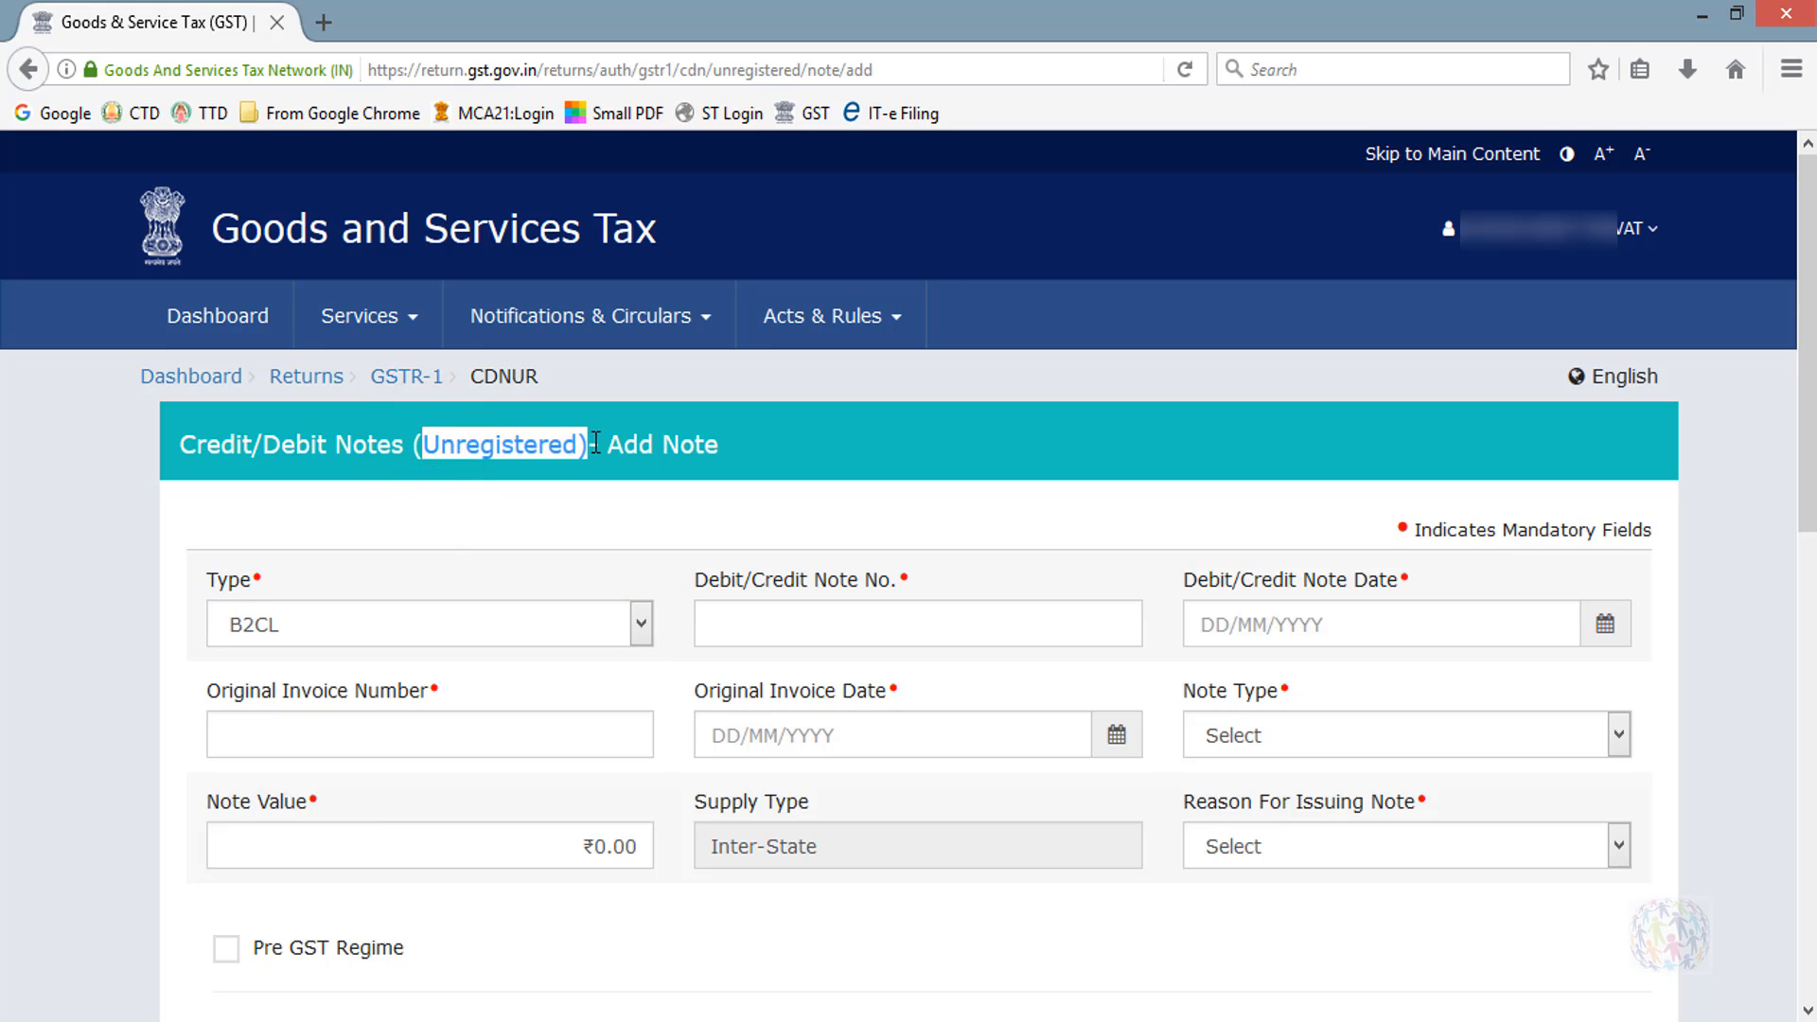
left_click(594, 442)
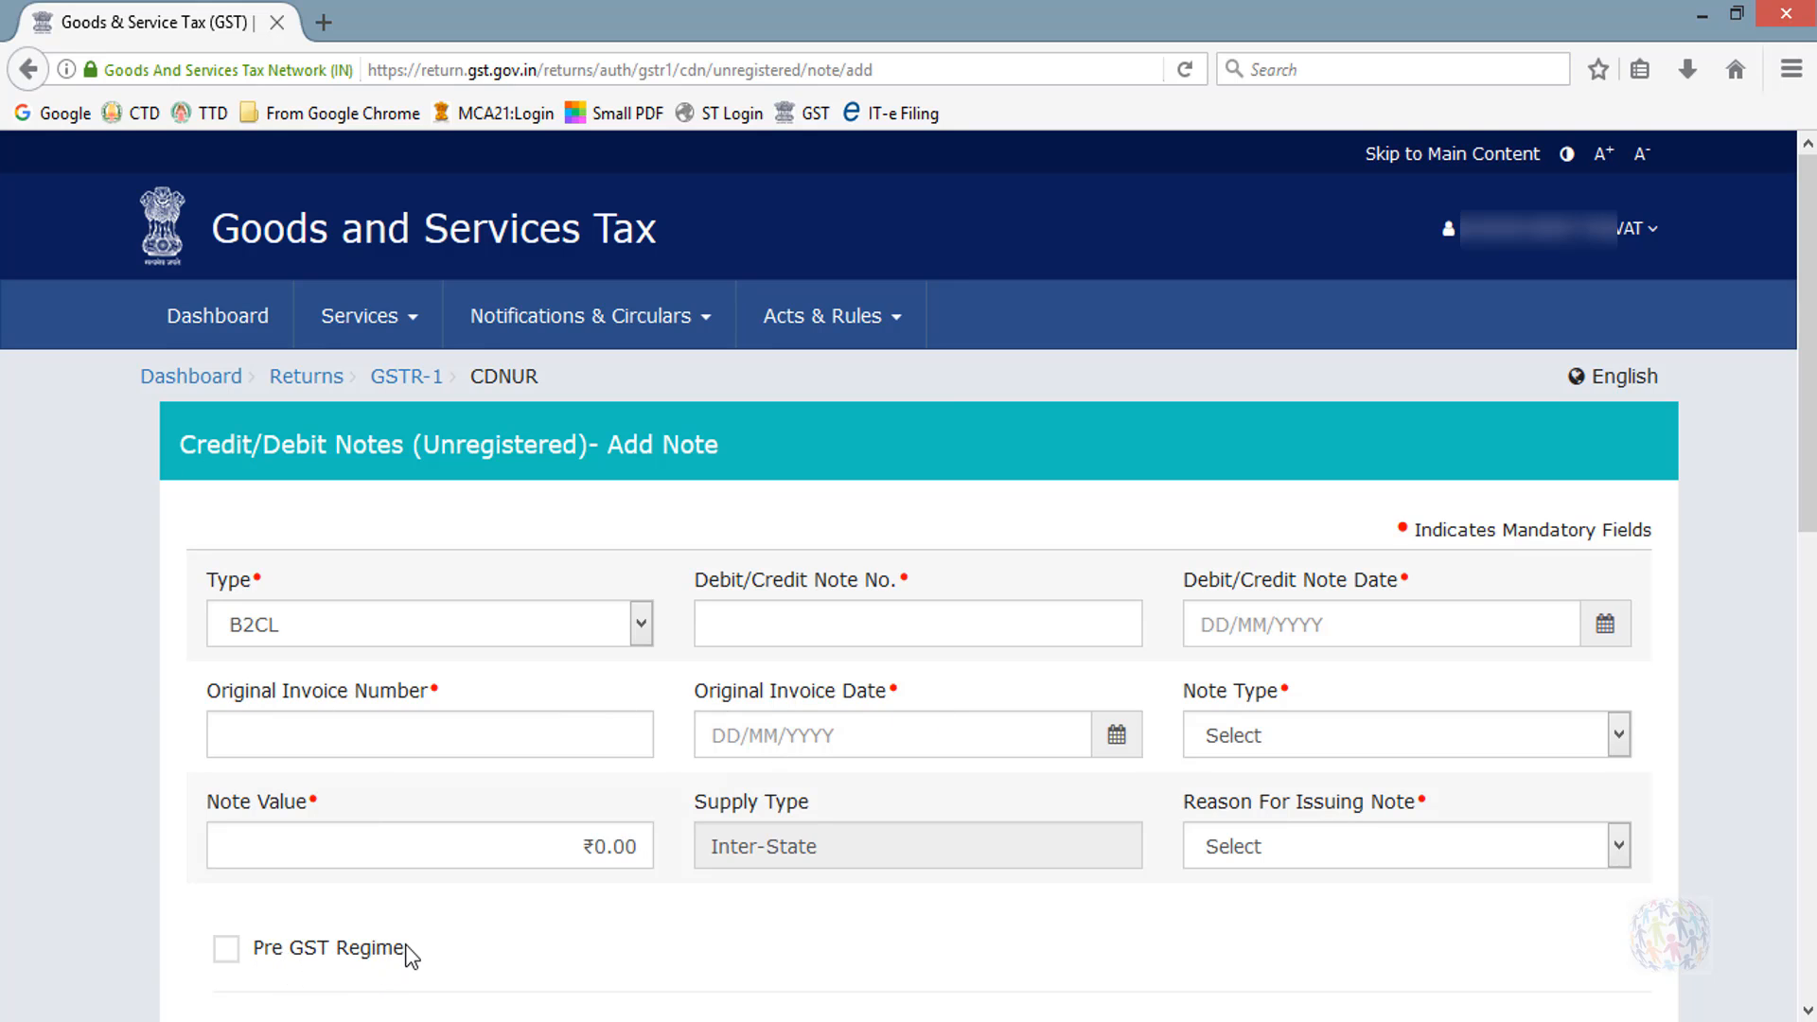
Examine the note date, original invoice, note type, note value, supply type and reason fields of the unregistered note form.
left_click_drag(736, 586, 1399, 580)
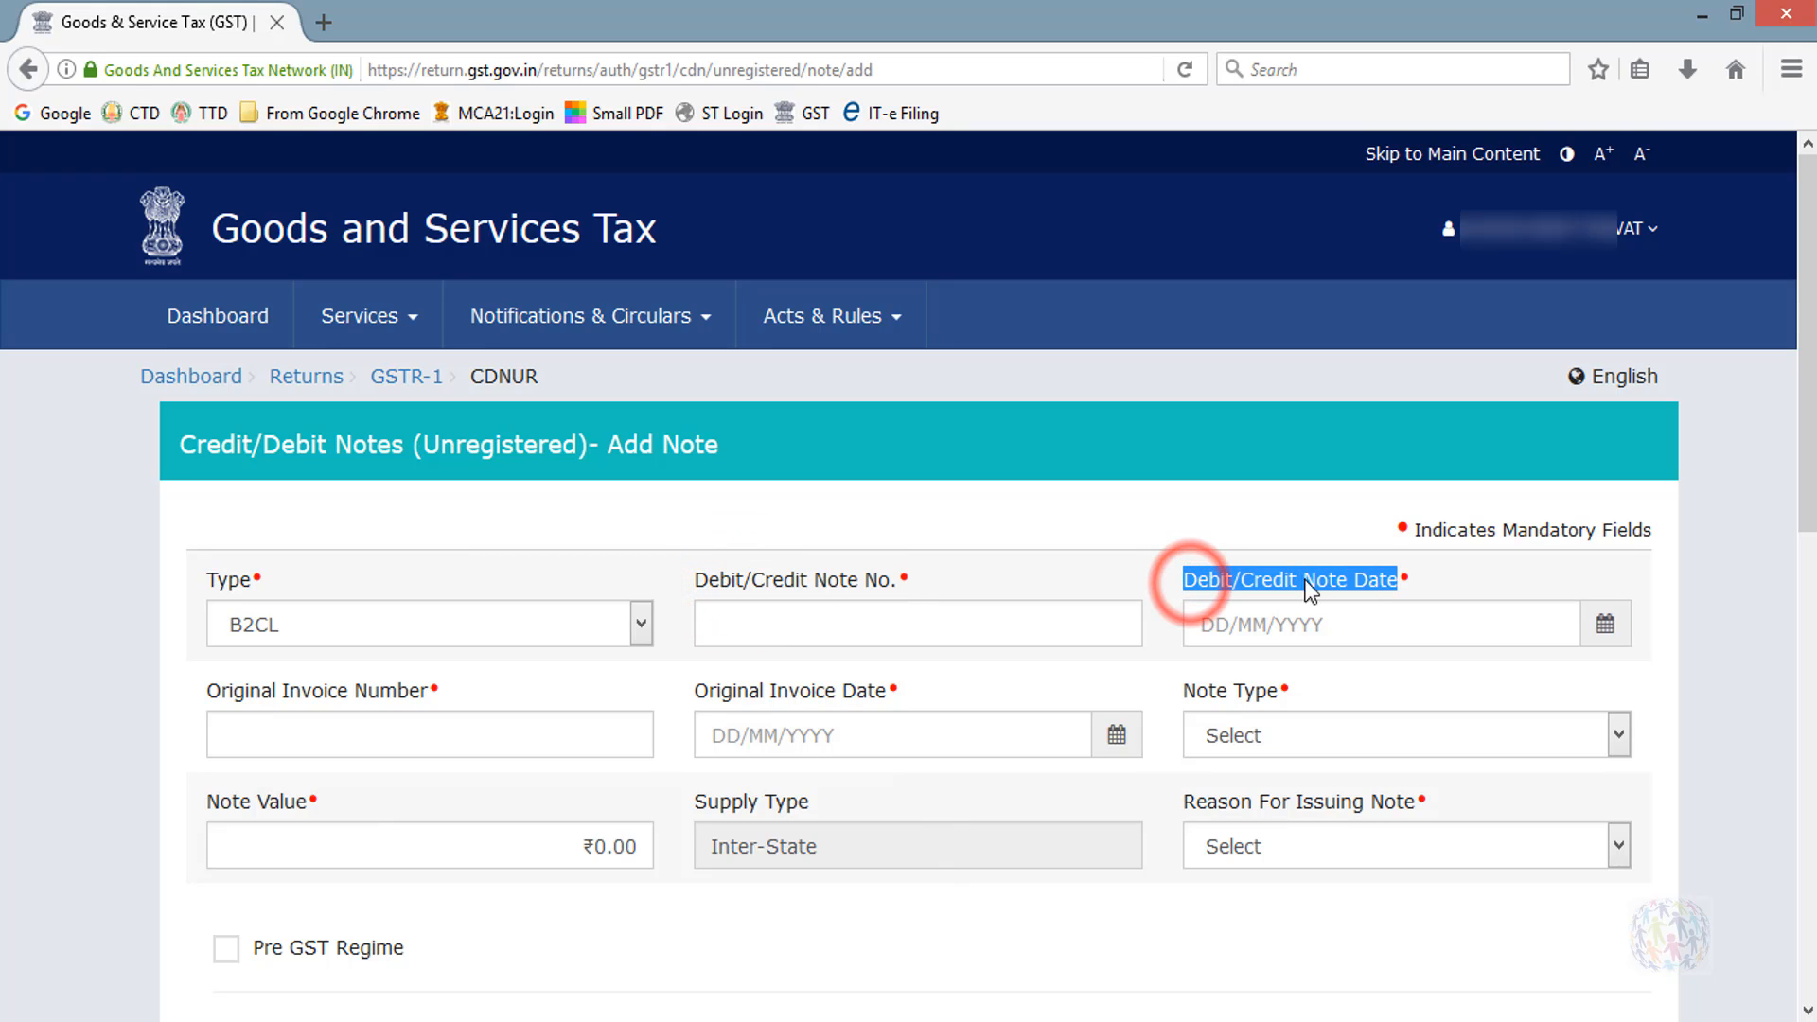
left_click_drag(208, 692, 422, 702)
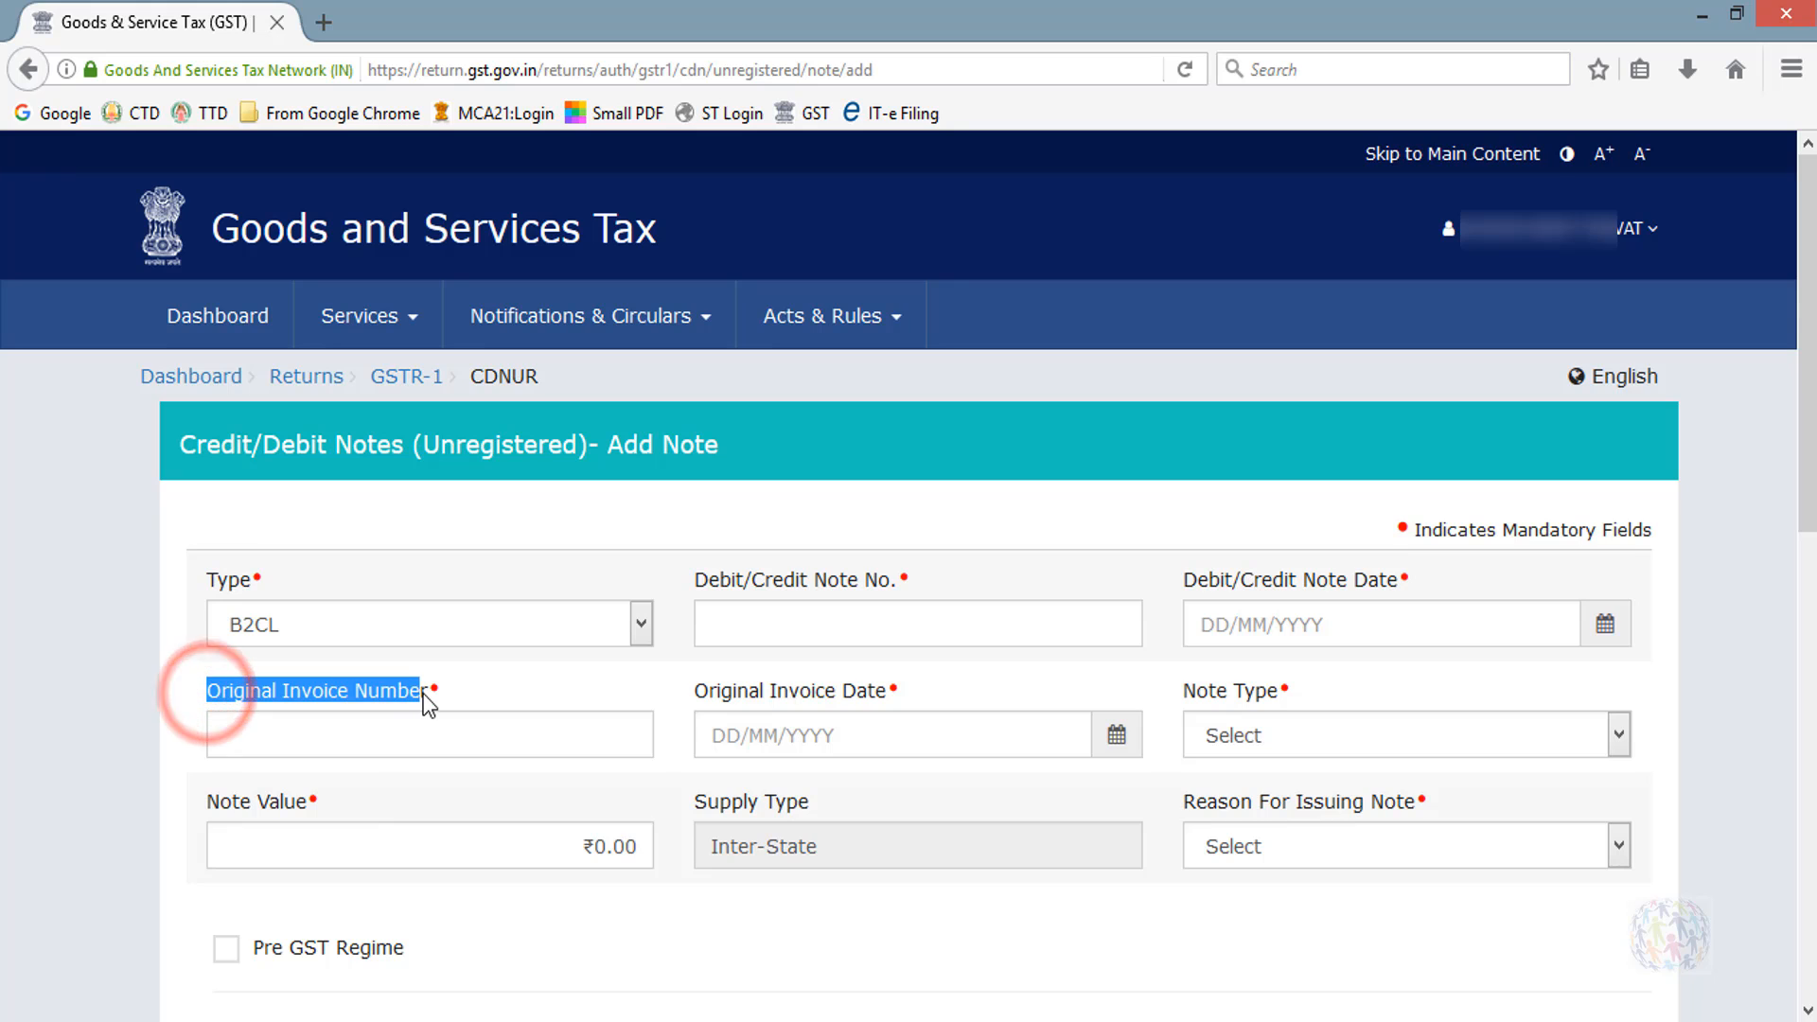
left_click_drag(695, 691, 1001, 703)
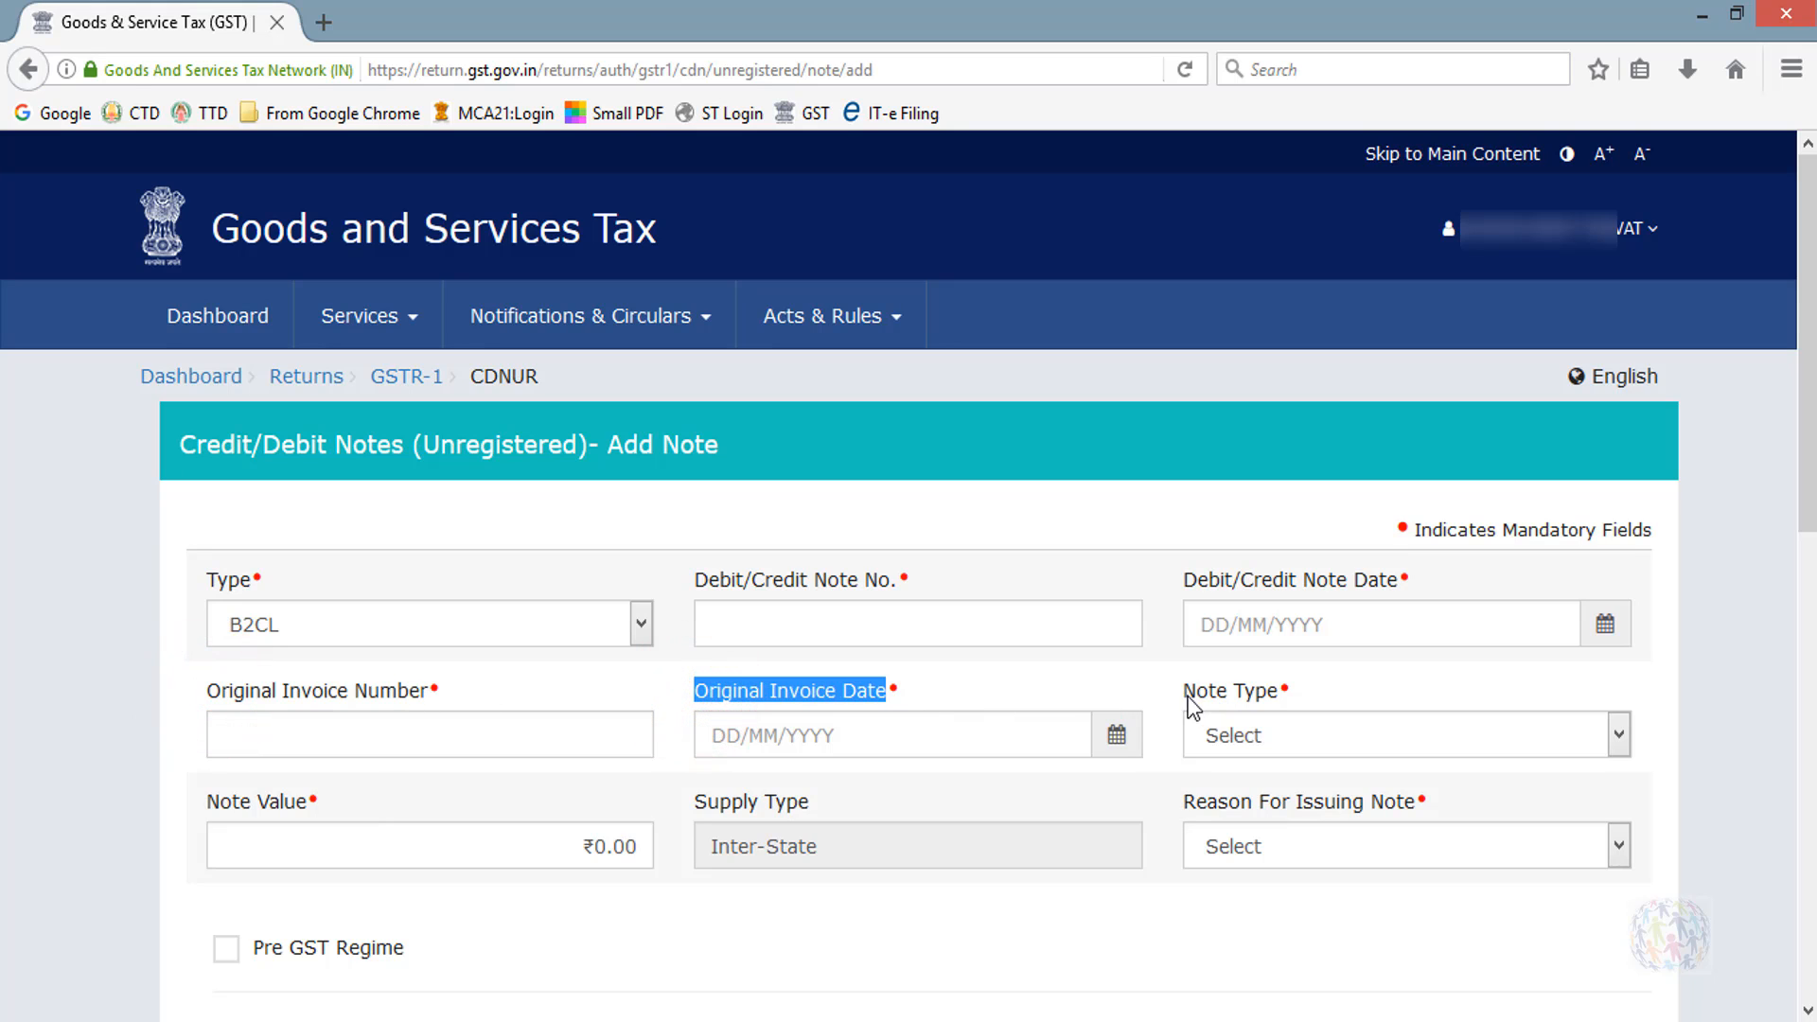
left_click_drag(1185, 692, 1320, 705)
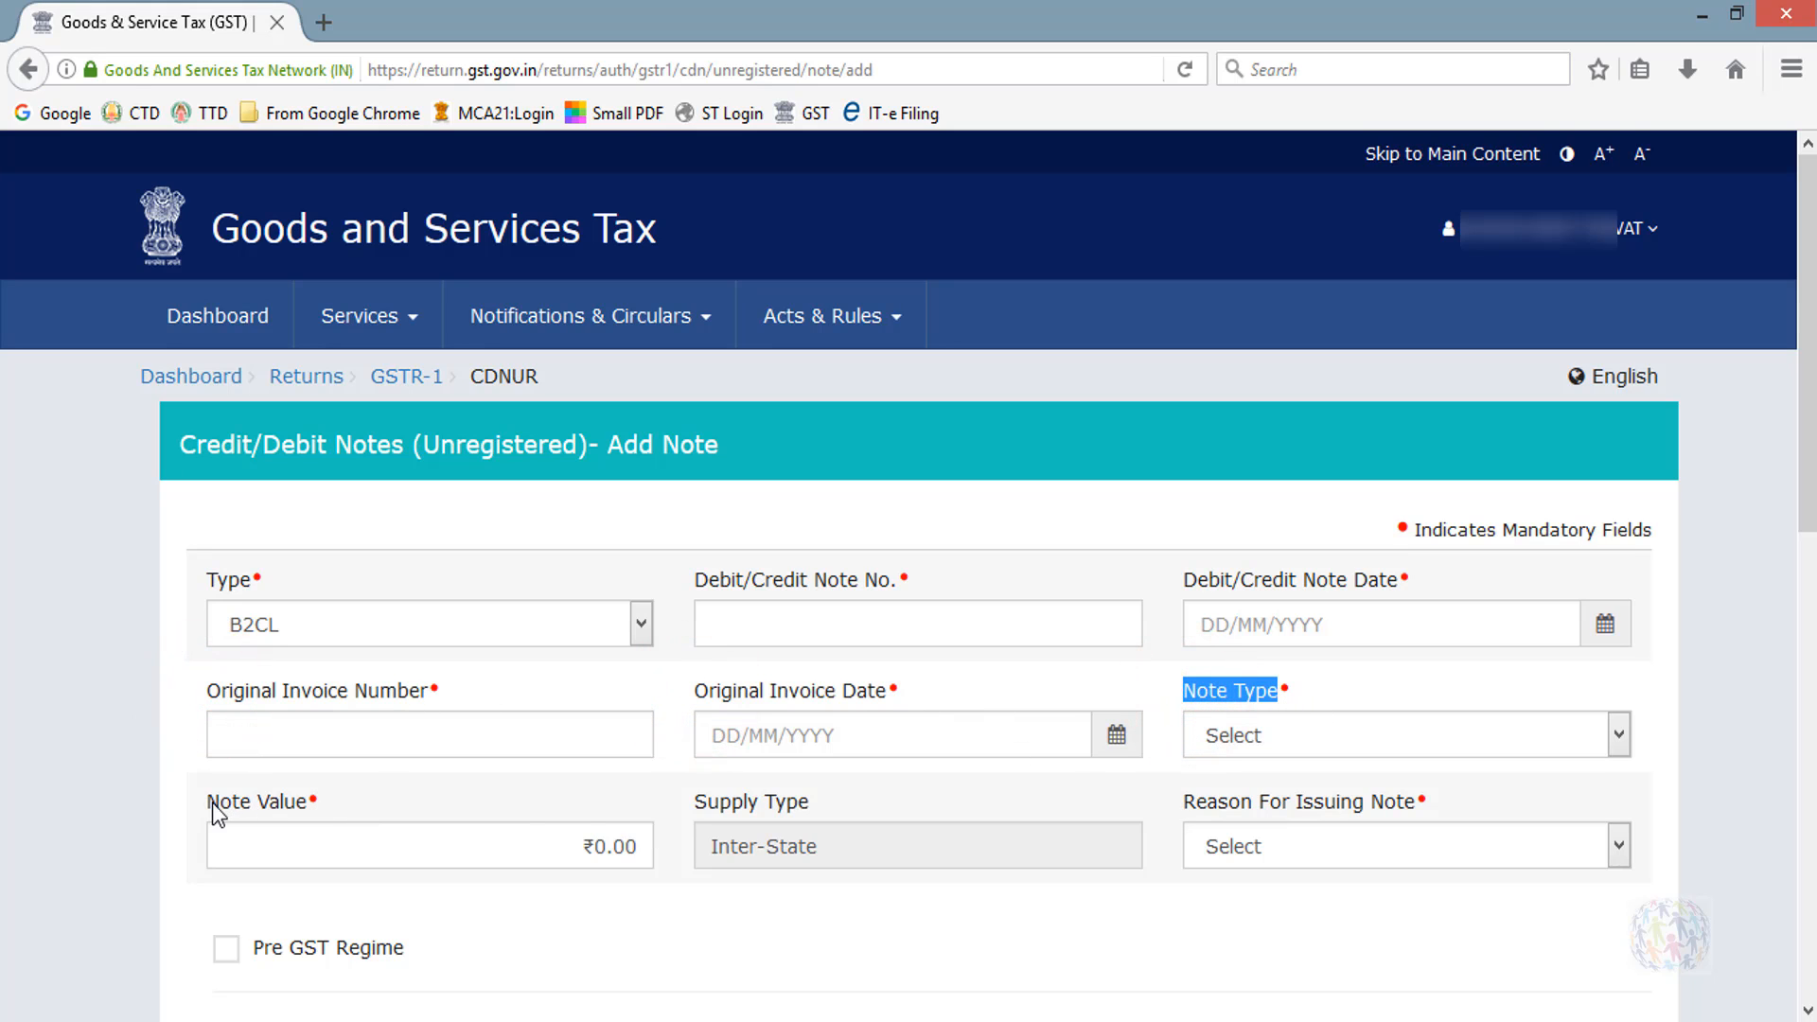
left_click_drag(212, 802, 307, 801)
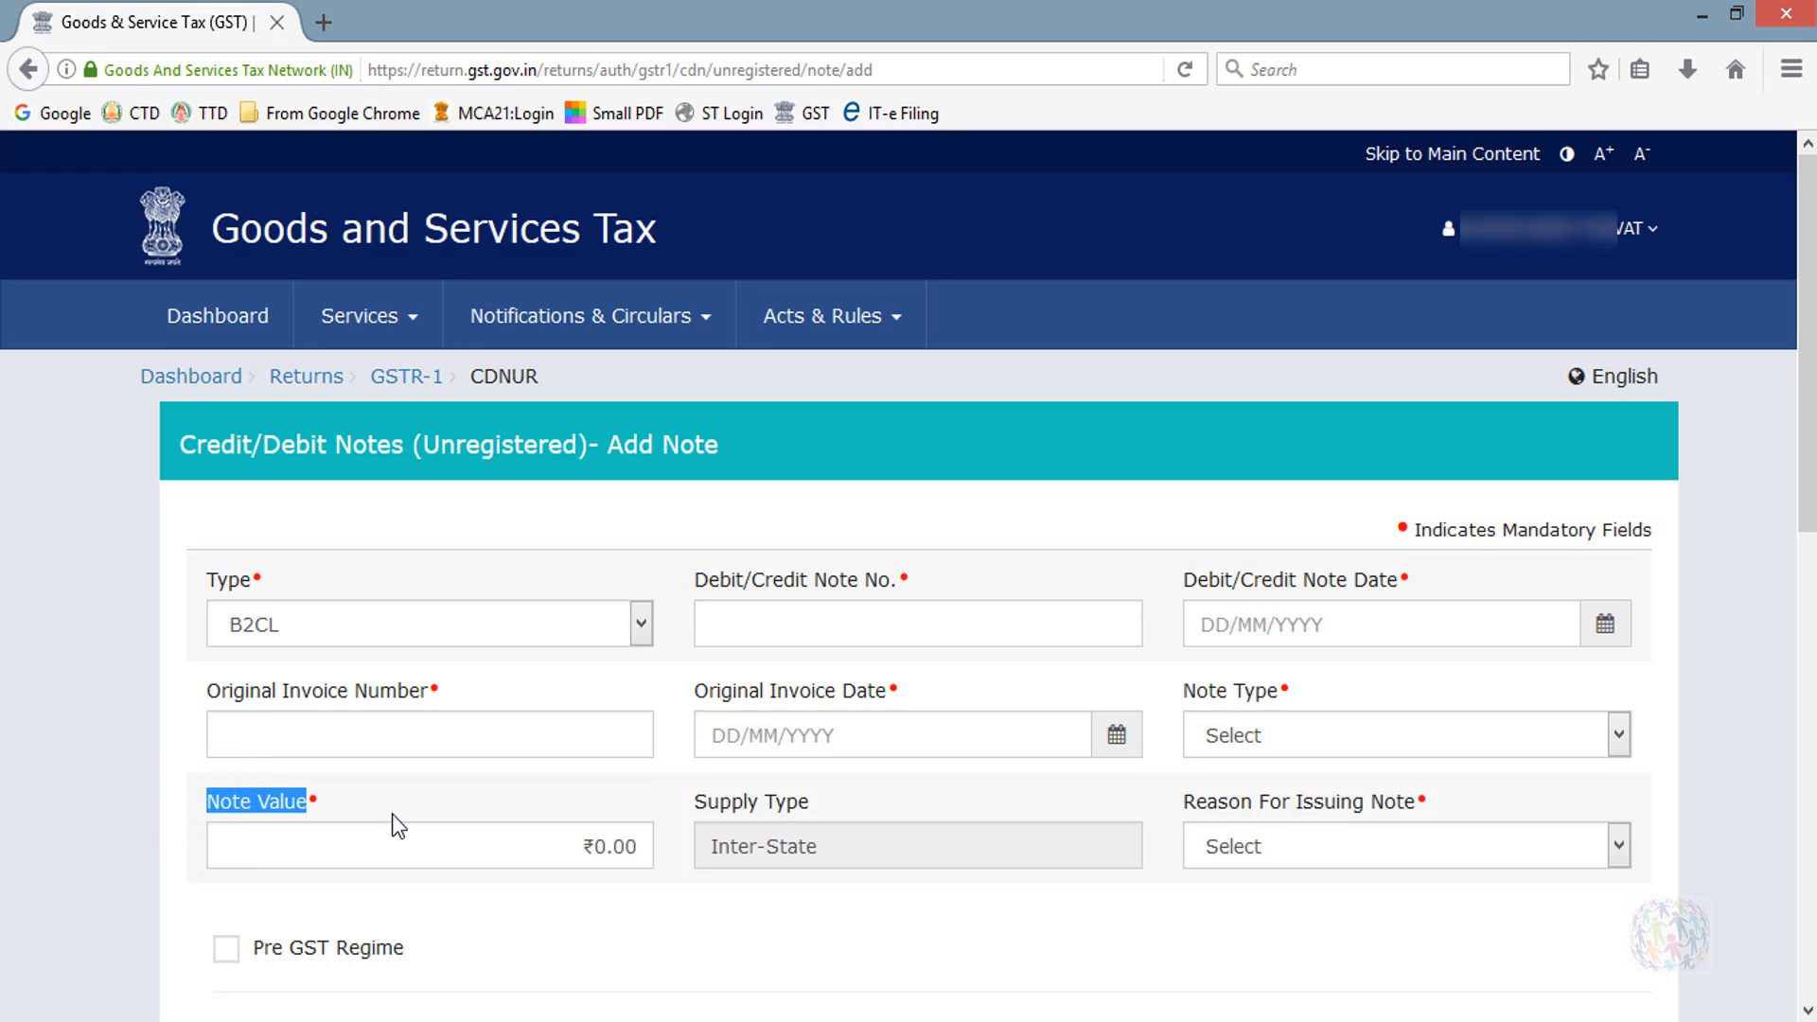
left_click_drag(706, 803, 837, 806)
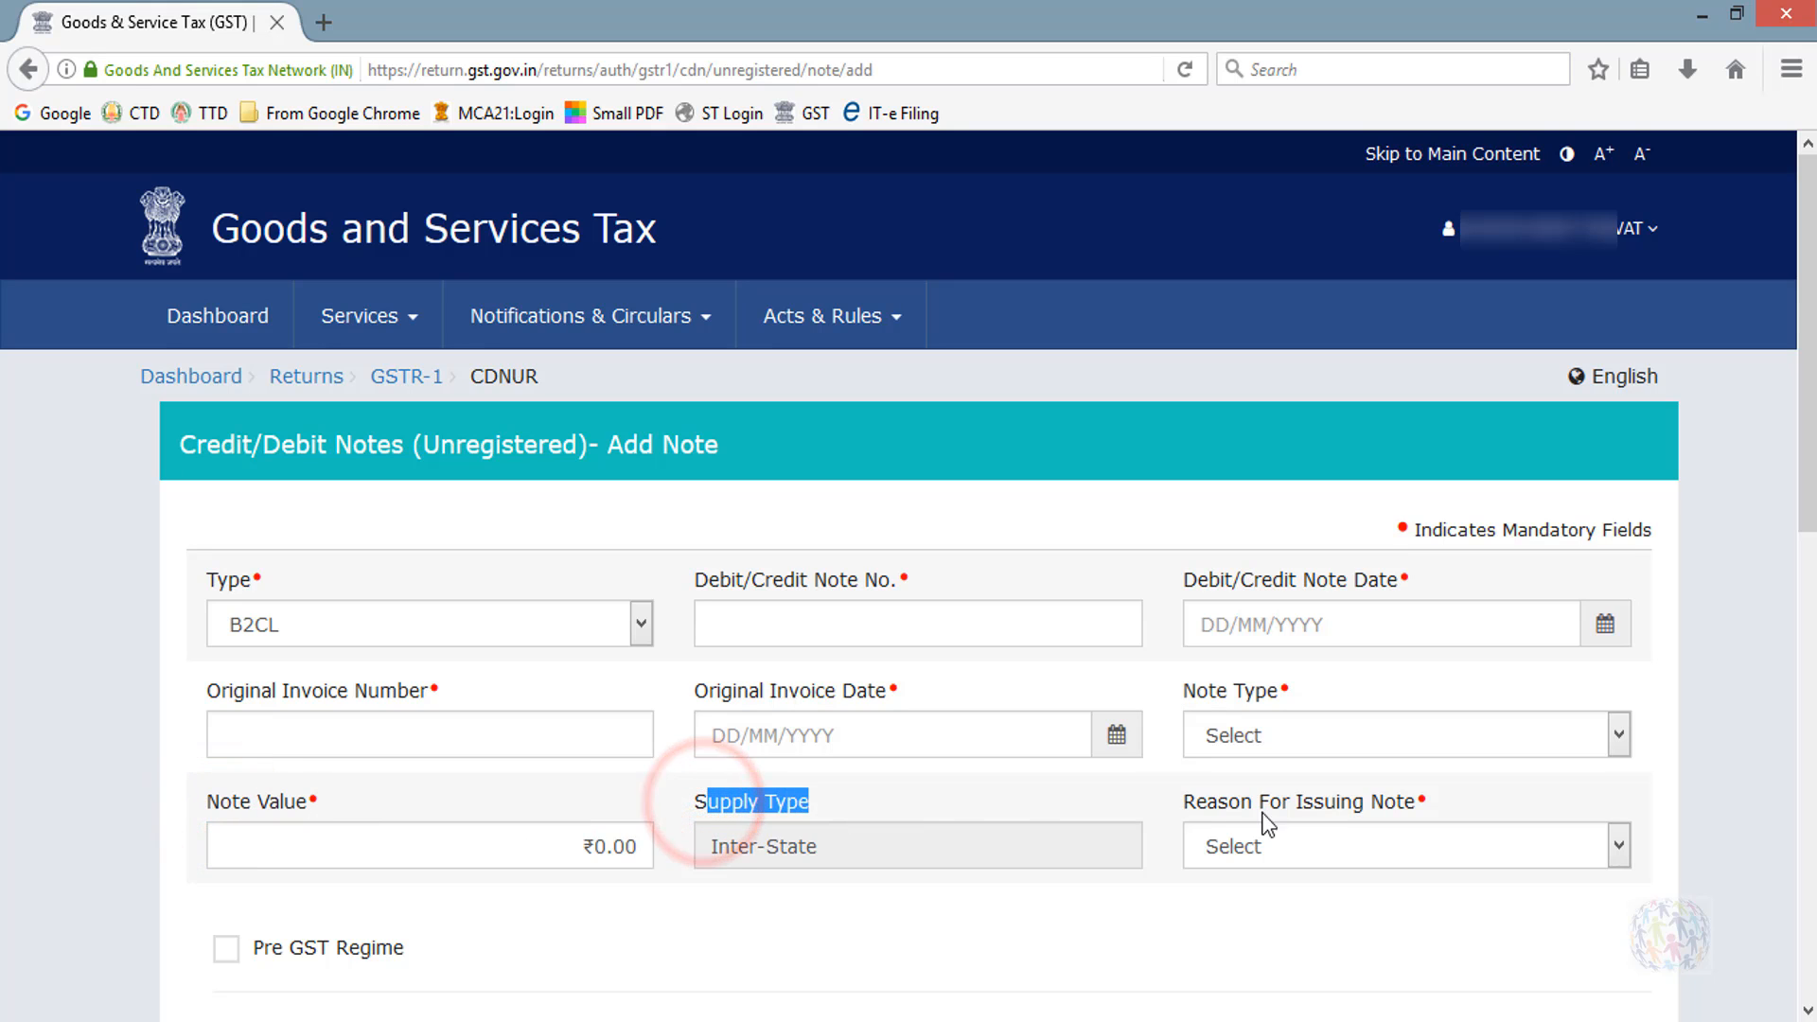
left_click_drag(1181, 805, 1424, 832)
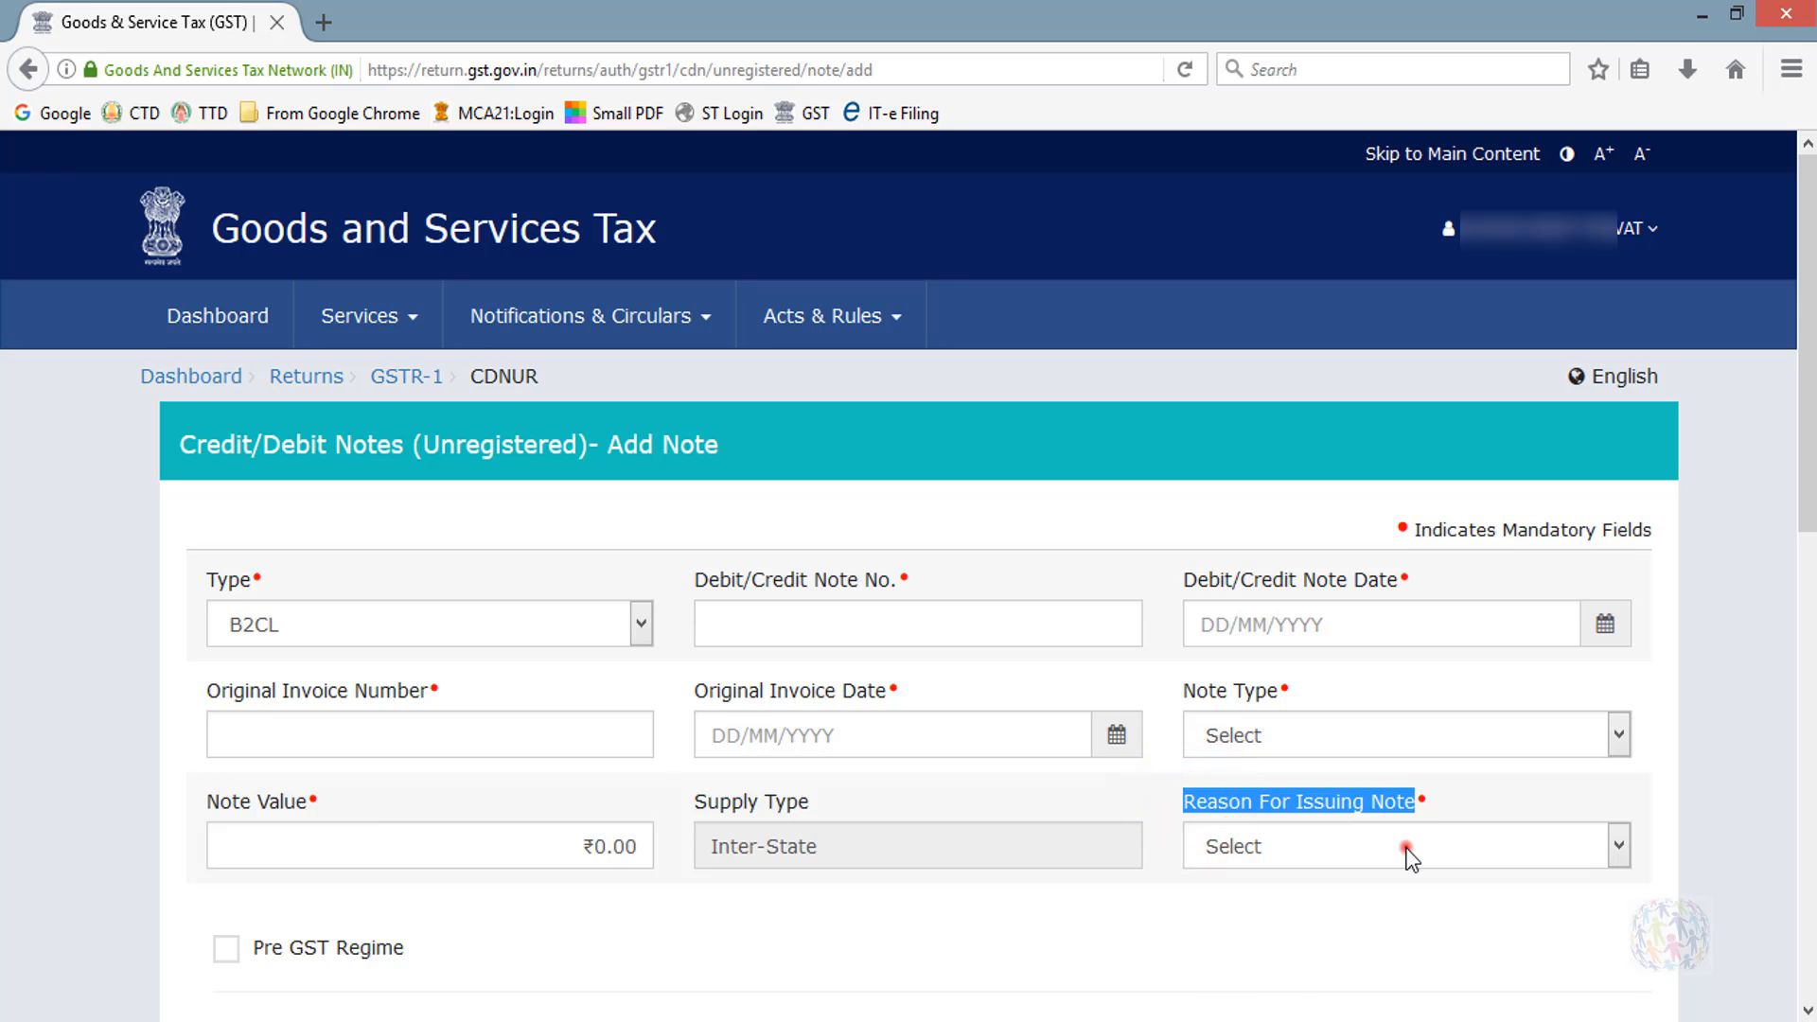
left_click(1405, 848)
left_click(1405, 847)
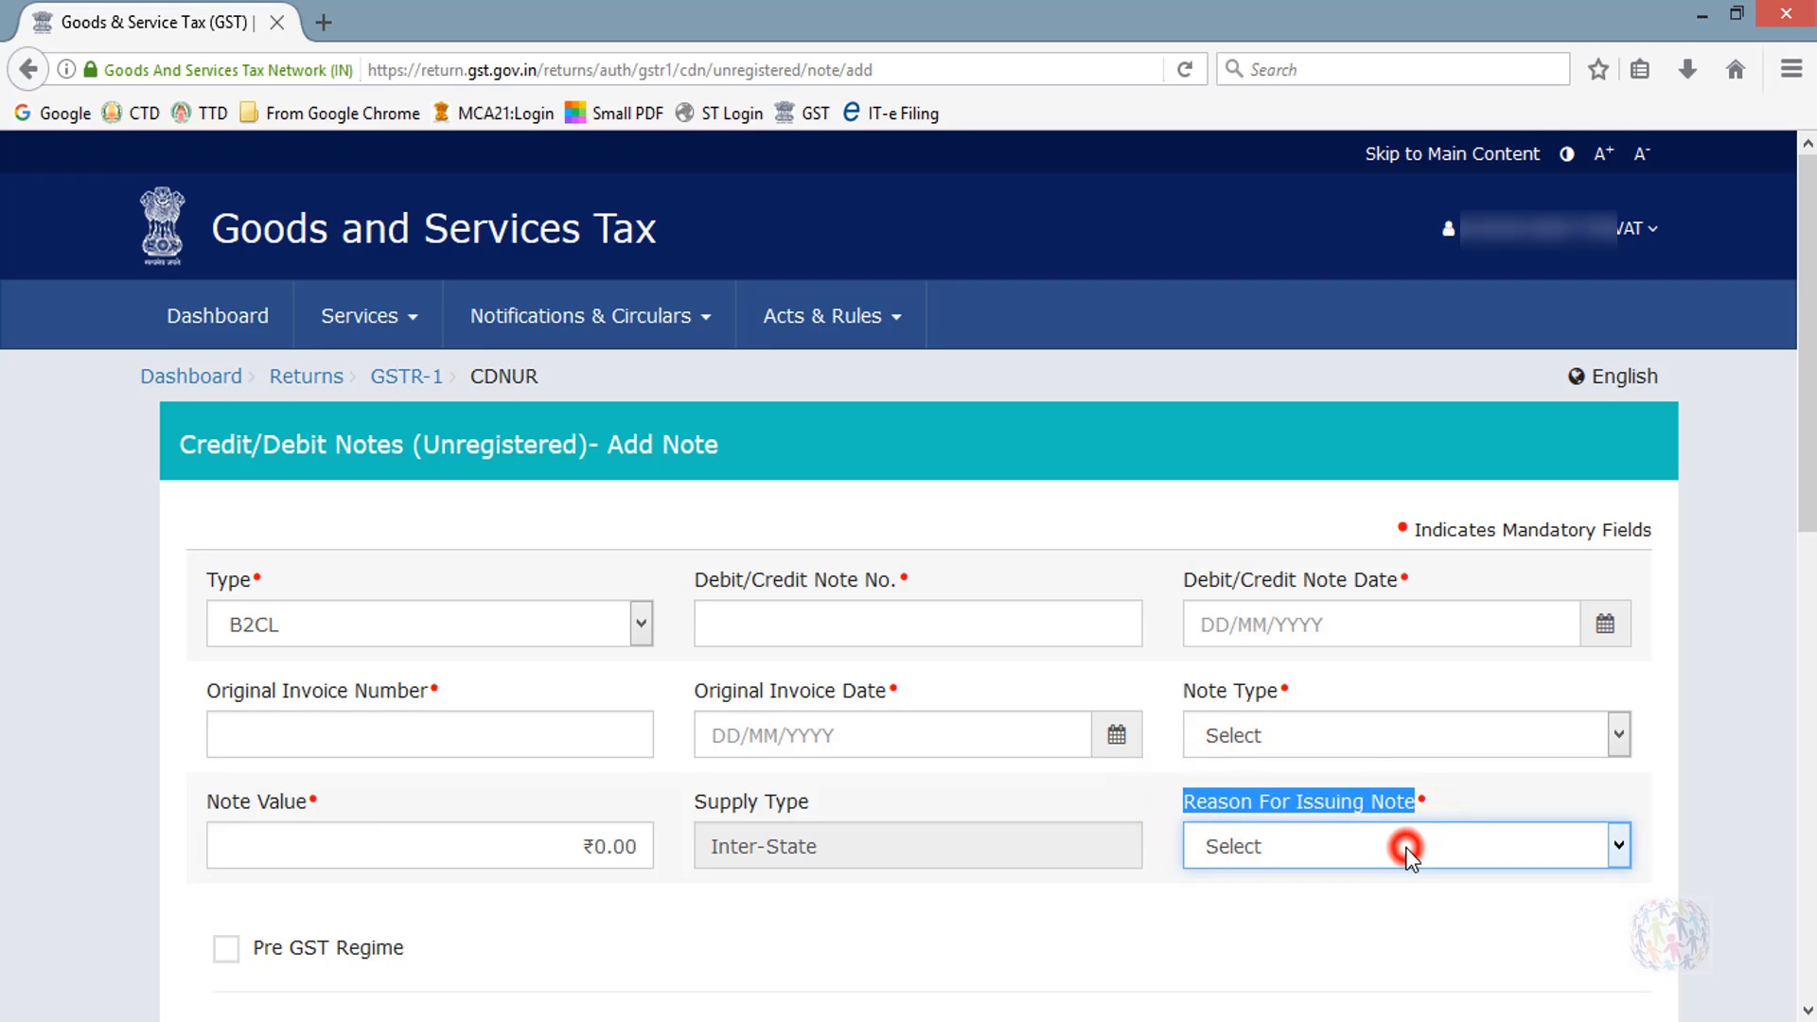
left_click(1327, 736)
left_click(1326, 736)
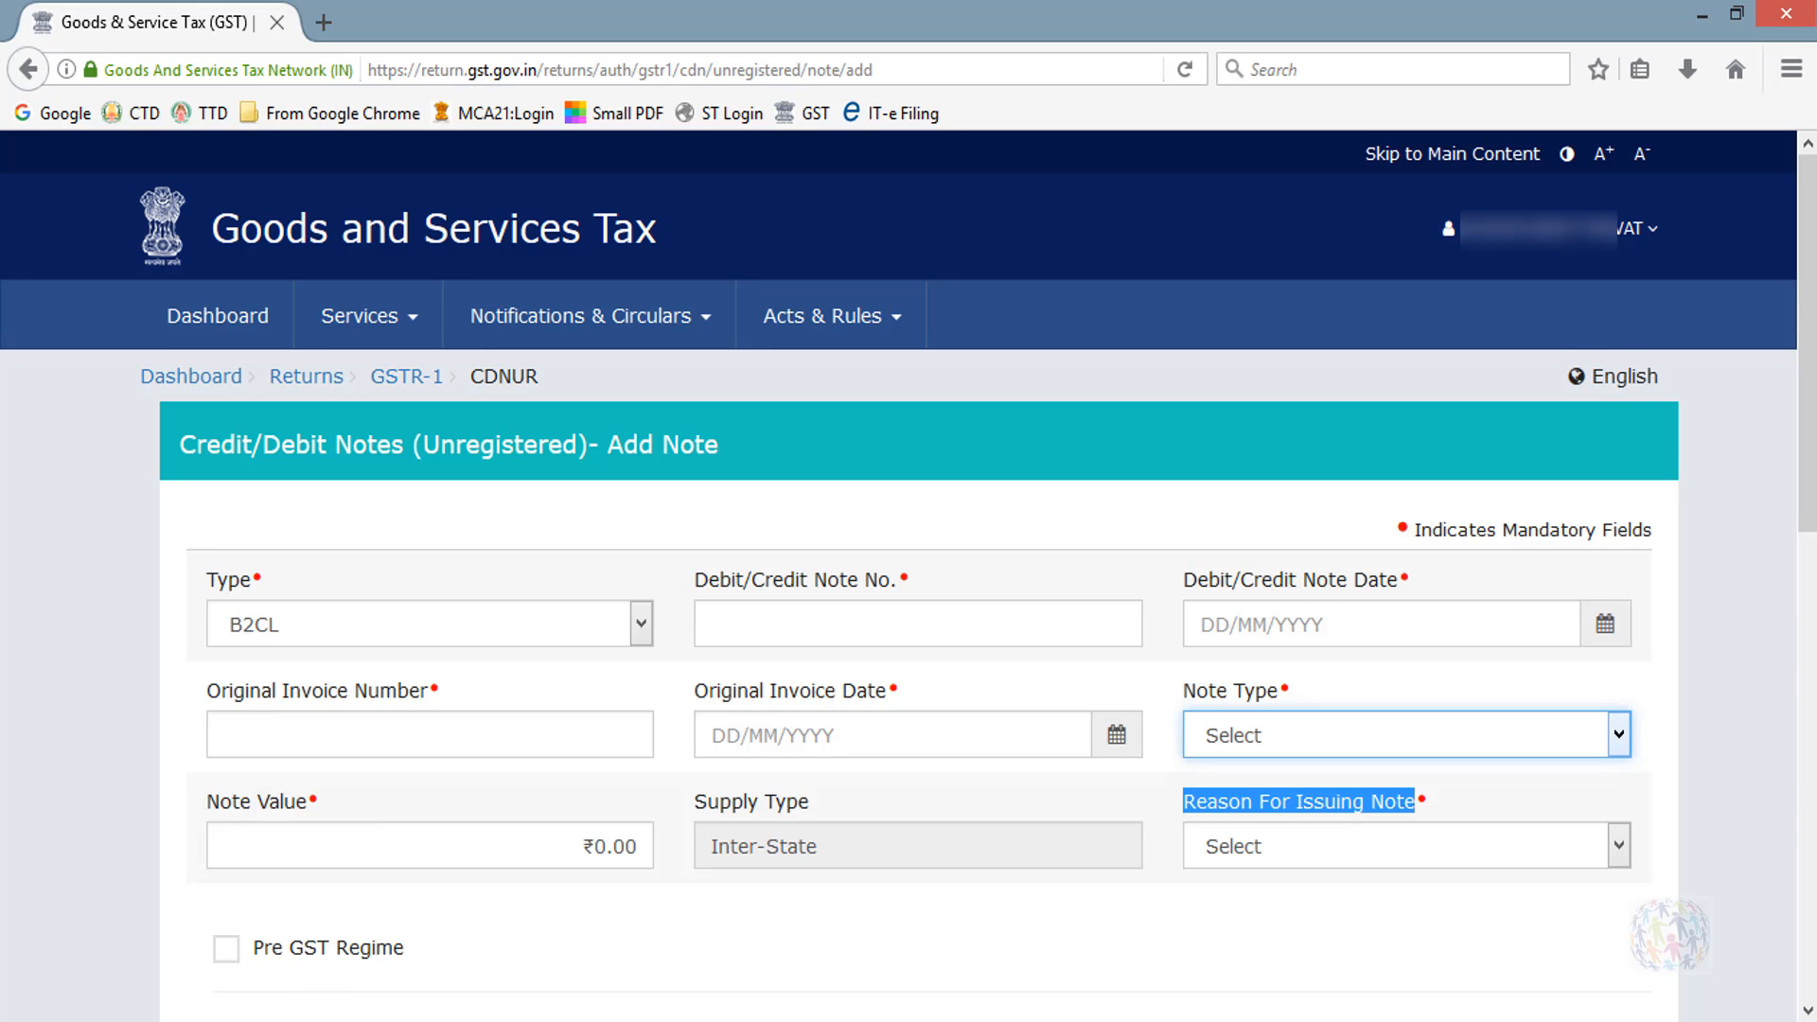
Review the unregistered note's item details table, including its Integrated Tax column.
left_click(1807, 567)
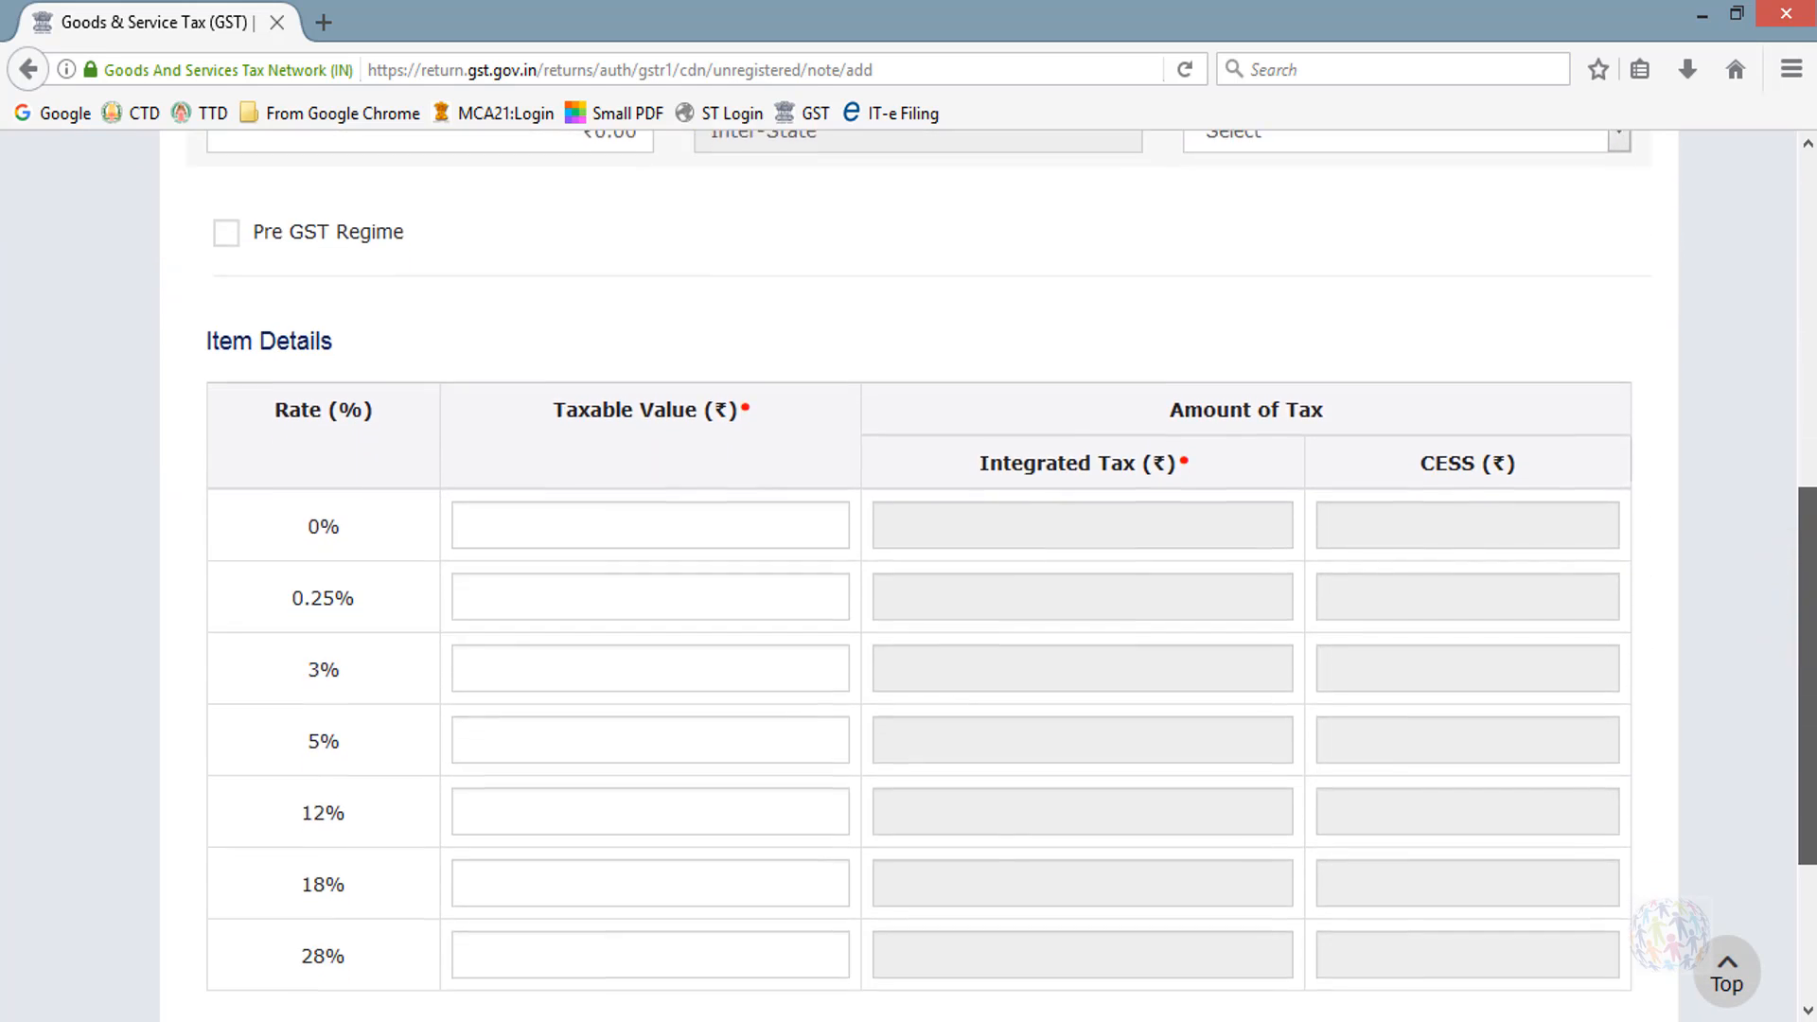
scroll(1294, 526, "down", 2)
left_click_drag(975, 348, 1201, 355)
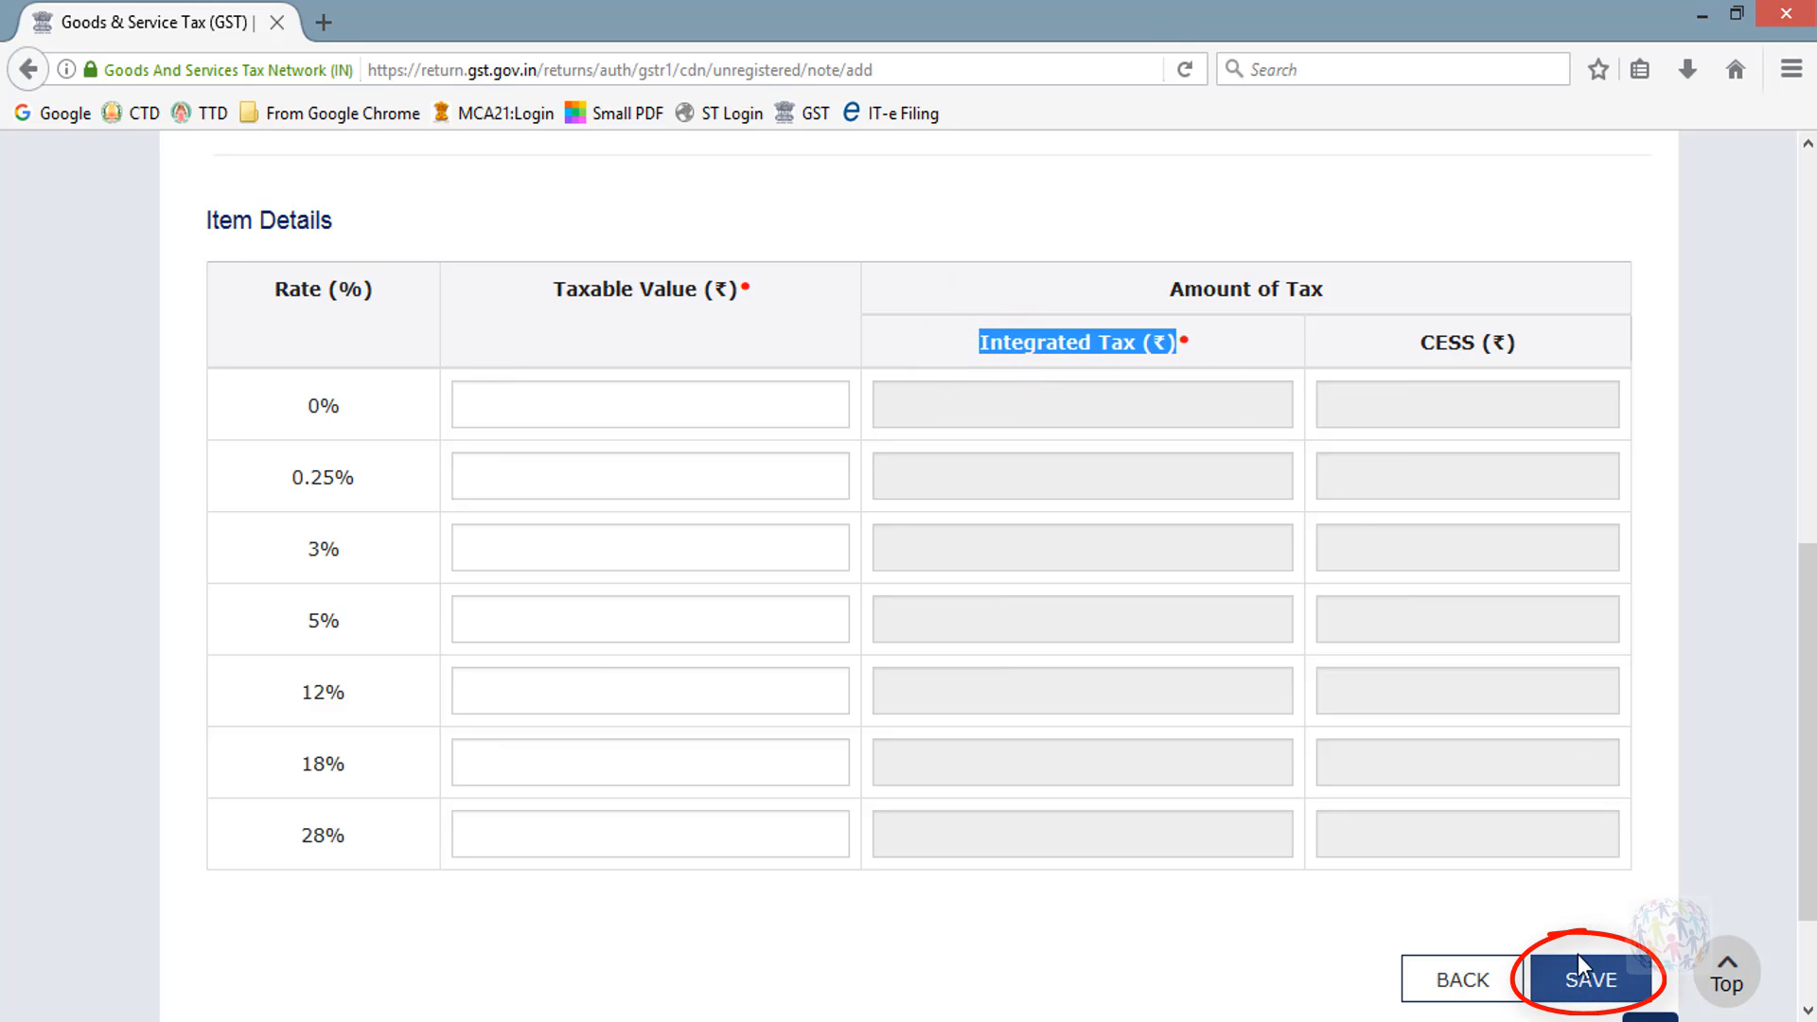
Leave the unregistered note pages for the GSTR-1 overview and start adding an invoice under 6A - Exports Invoices.
left_click(1485, 989)
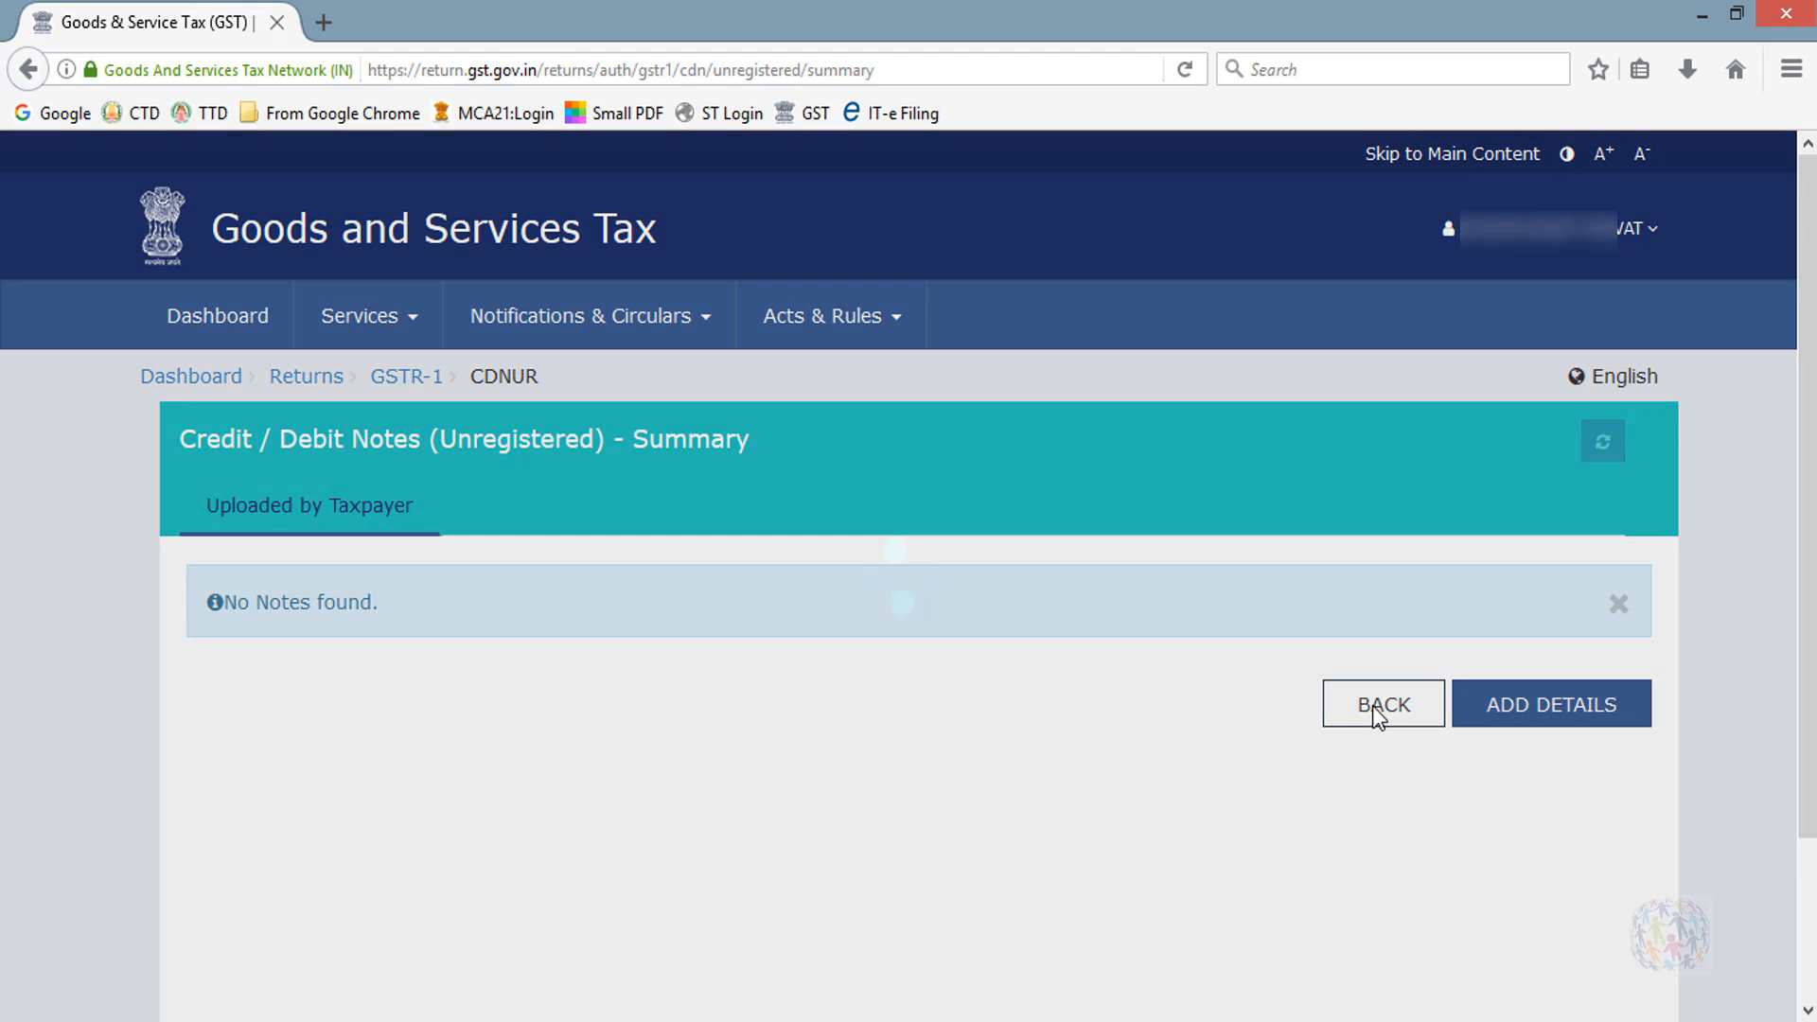
left_click(1372, 706)
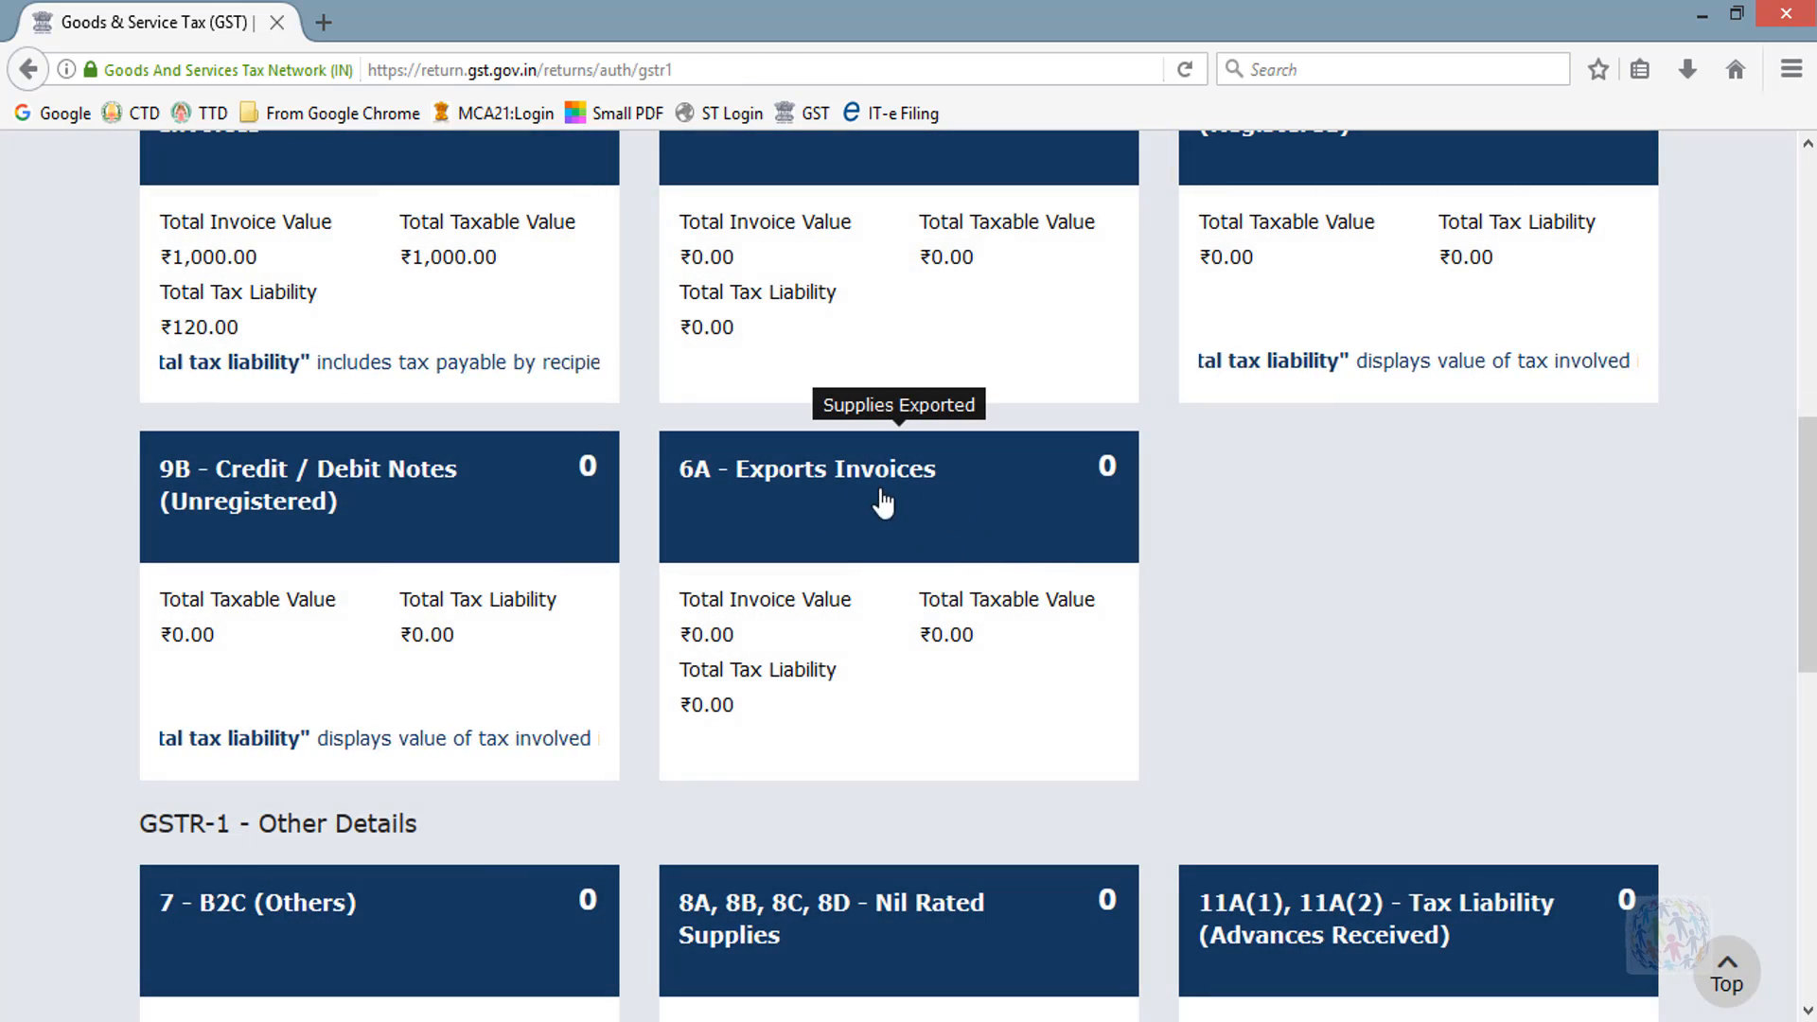
left_click(882, 501)
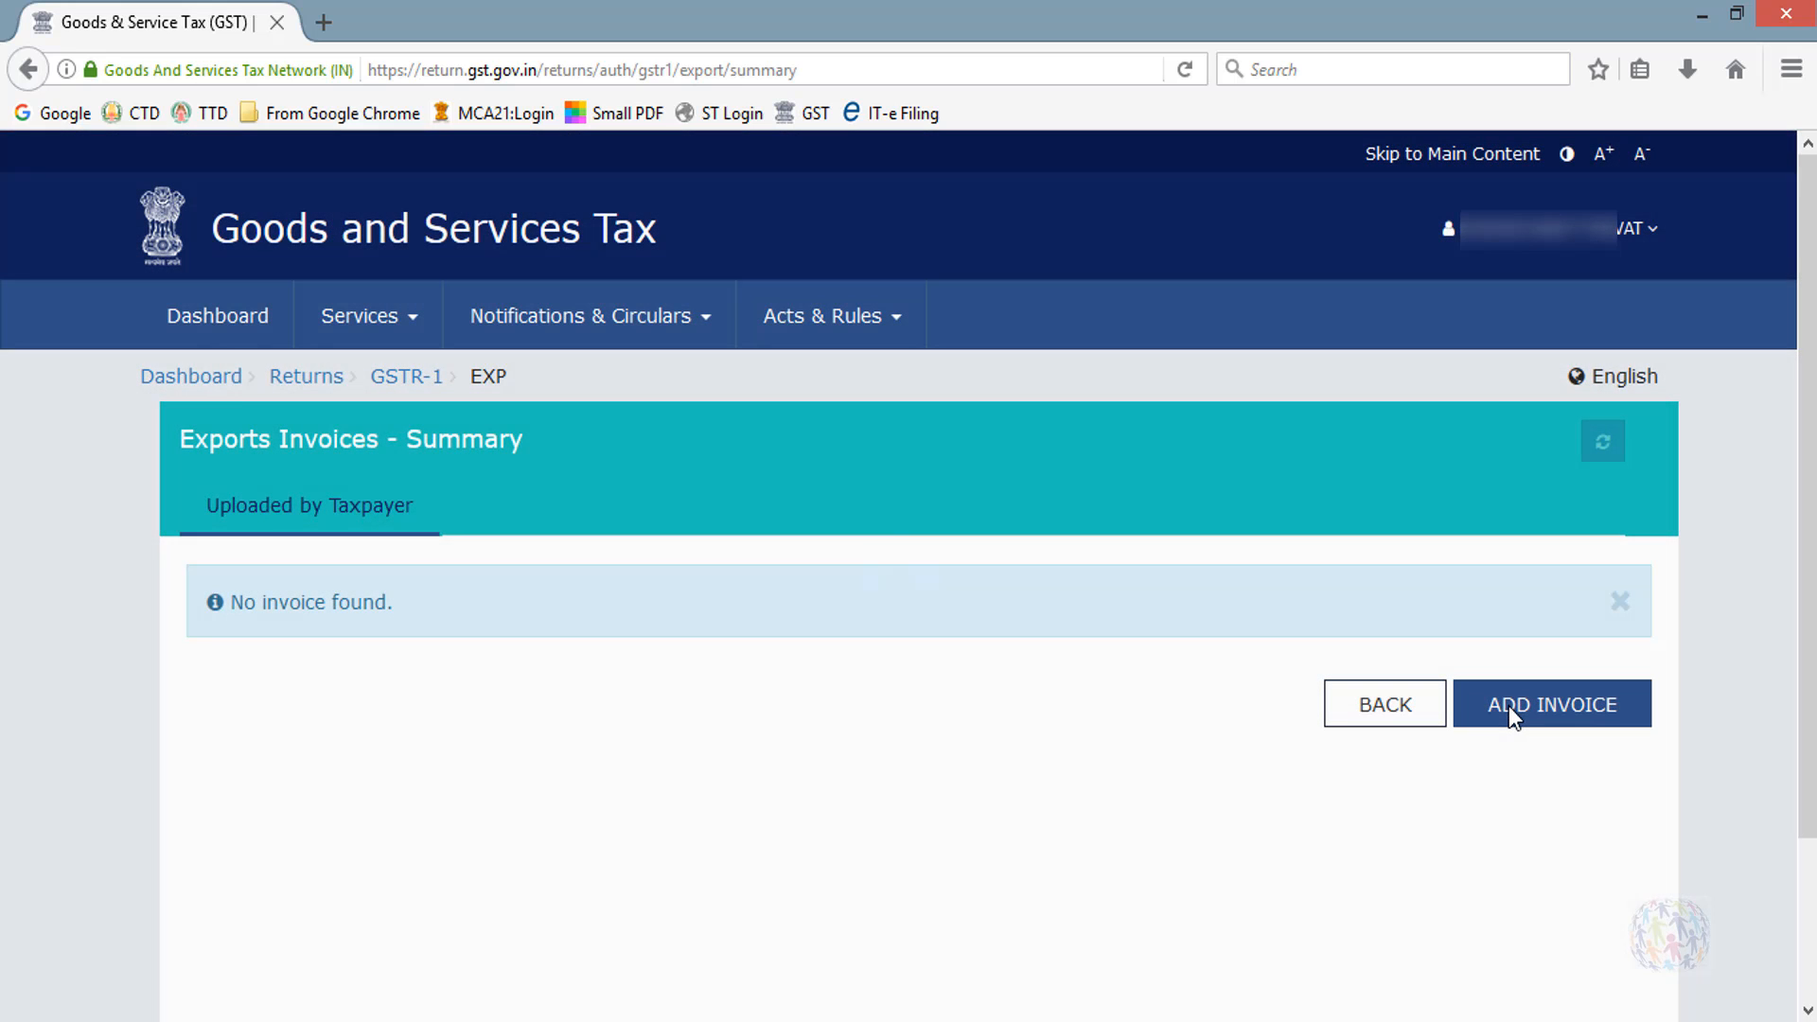
left_click(1508, 706)
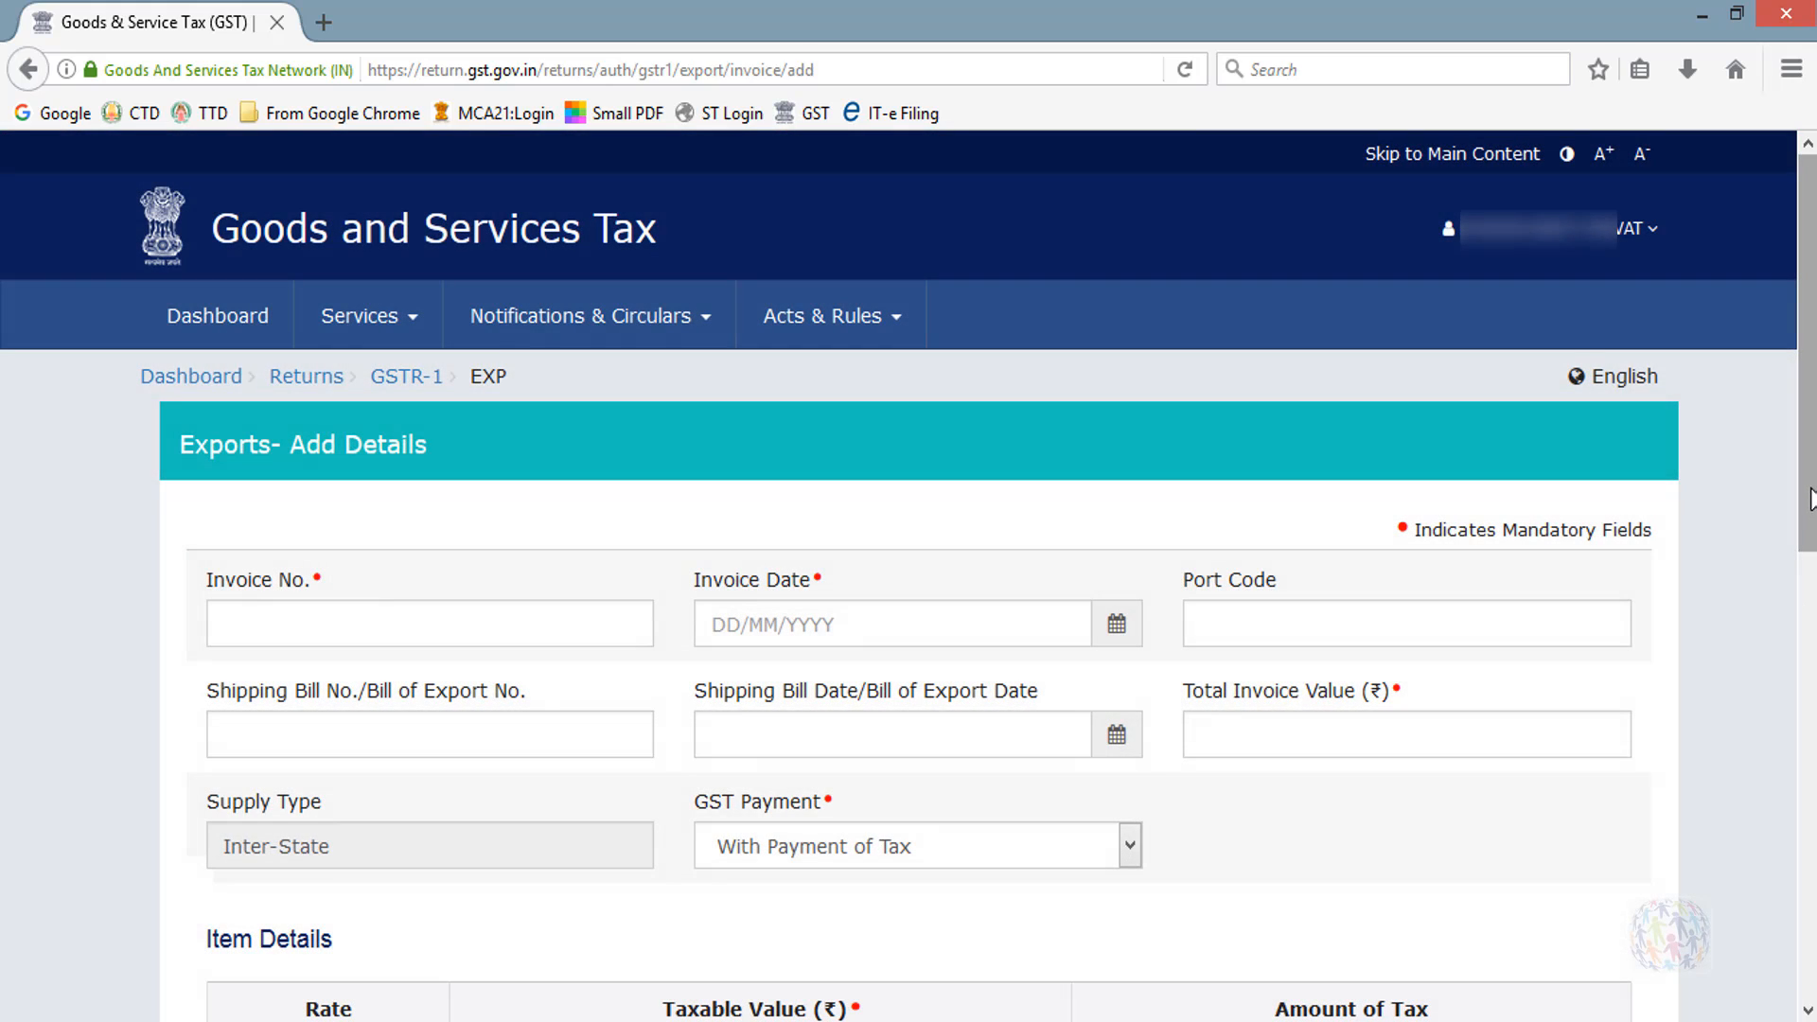
Examine the invoice number, invoice date, port code, shipping bill and total invoice value fields of the export invoice form.
left_click_drag(1809, 499, 1812, 686)
left_click_drag(210, 194, 308, 195)
left_click(682, 192)
left_click_drag(778, 207, 848, 207)
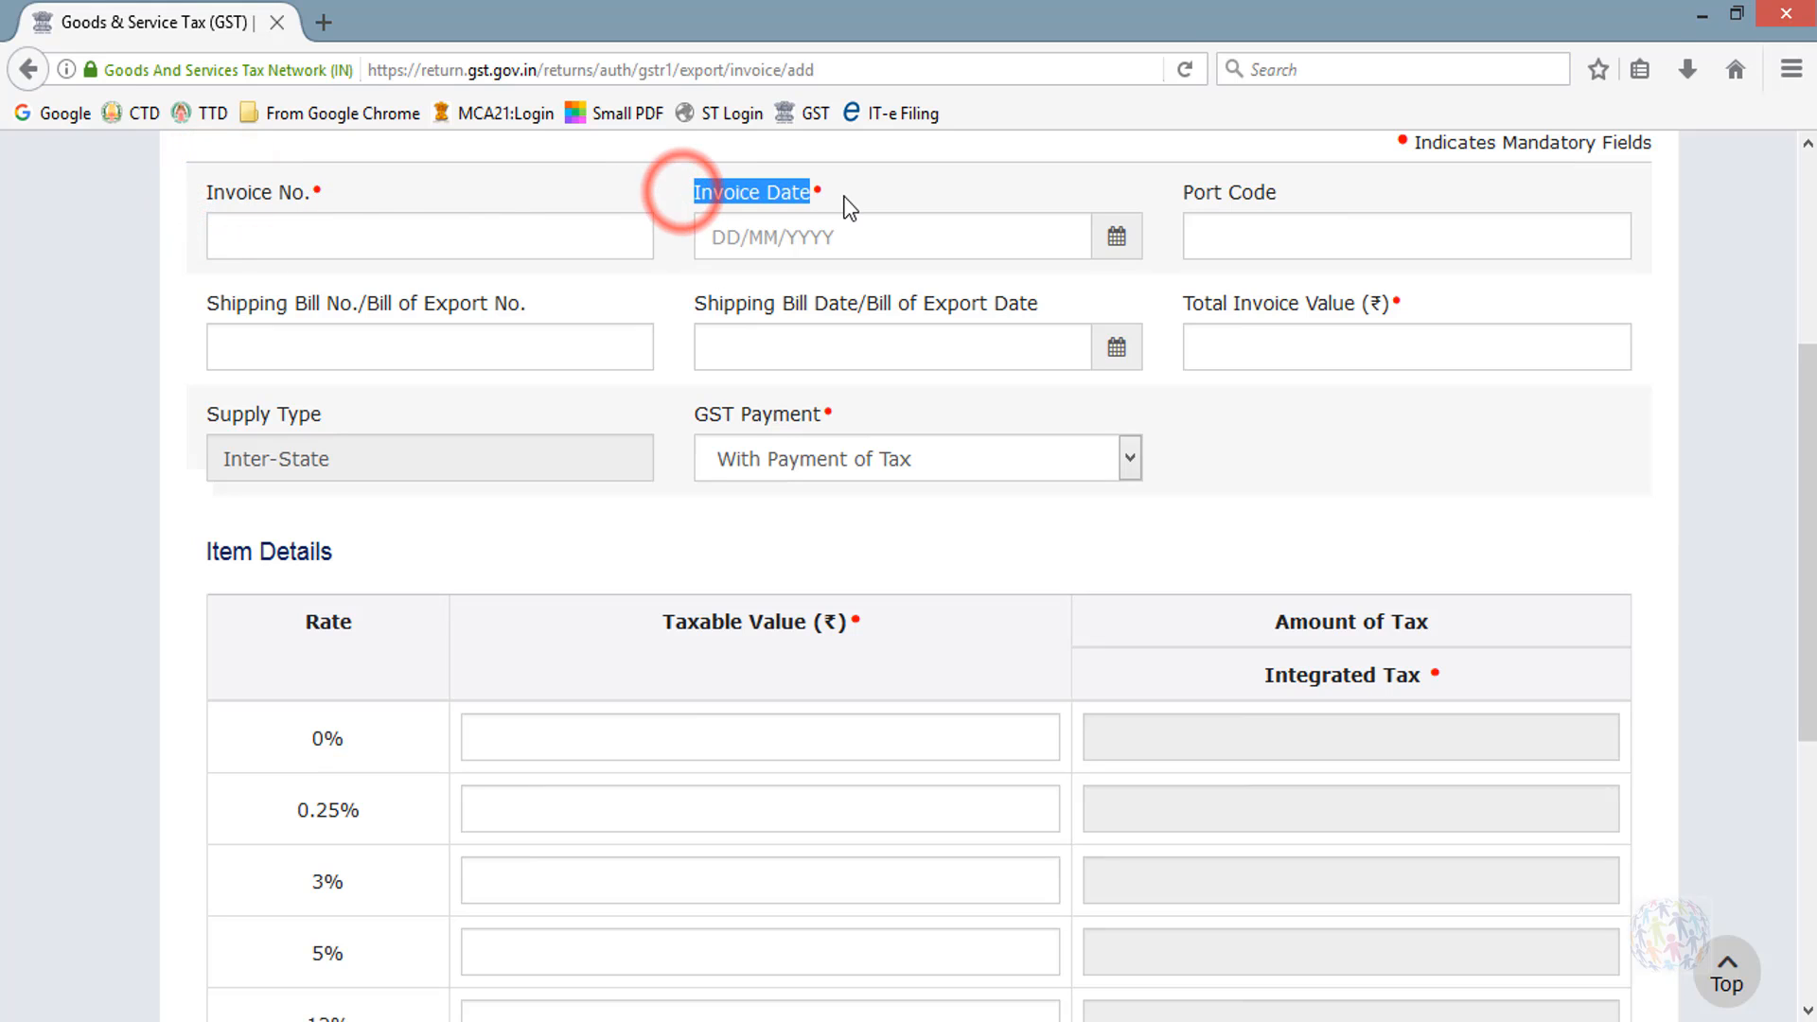
left_click_drag(1183, 192, 1277, 196)
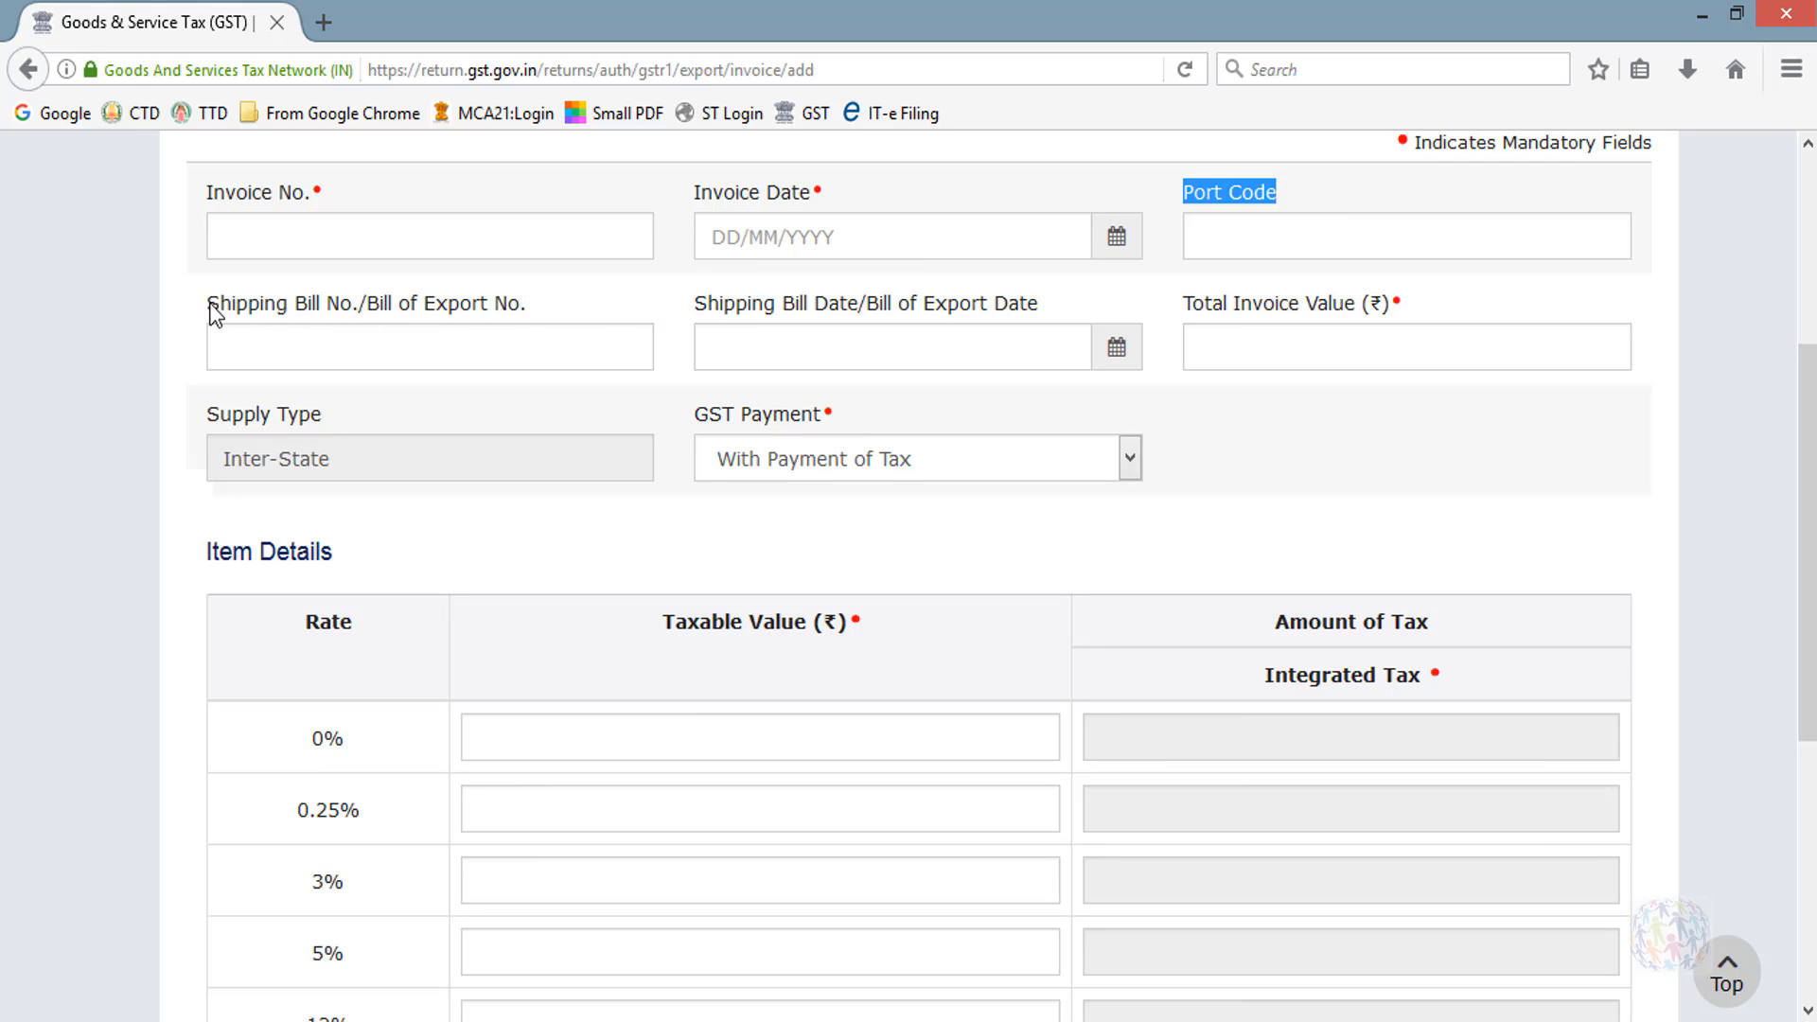
left_click_drag(210, 305, 522, 303)
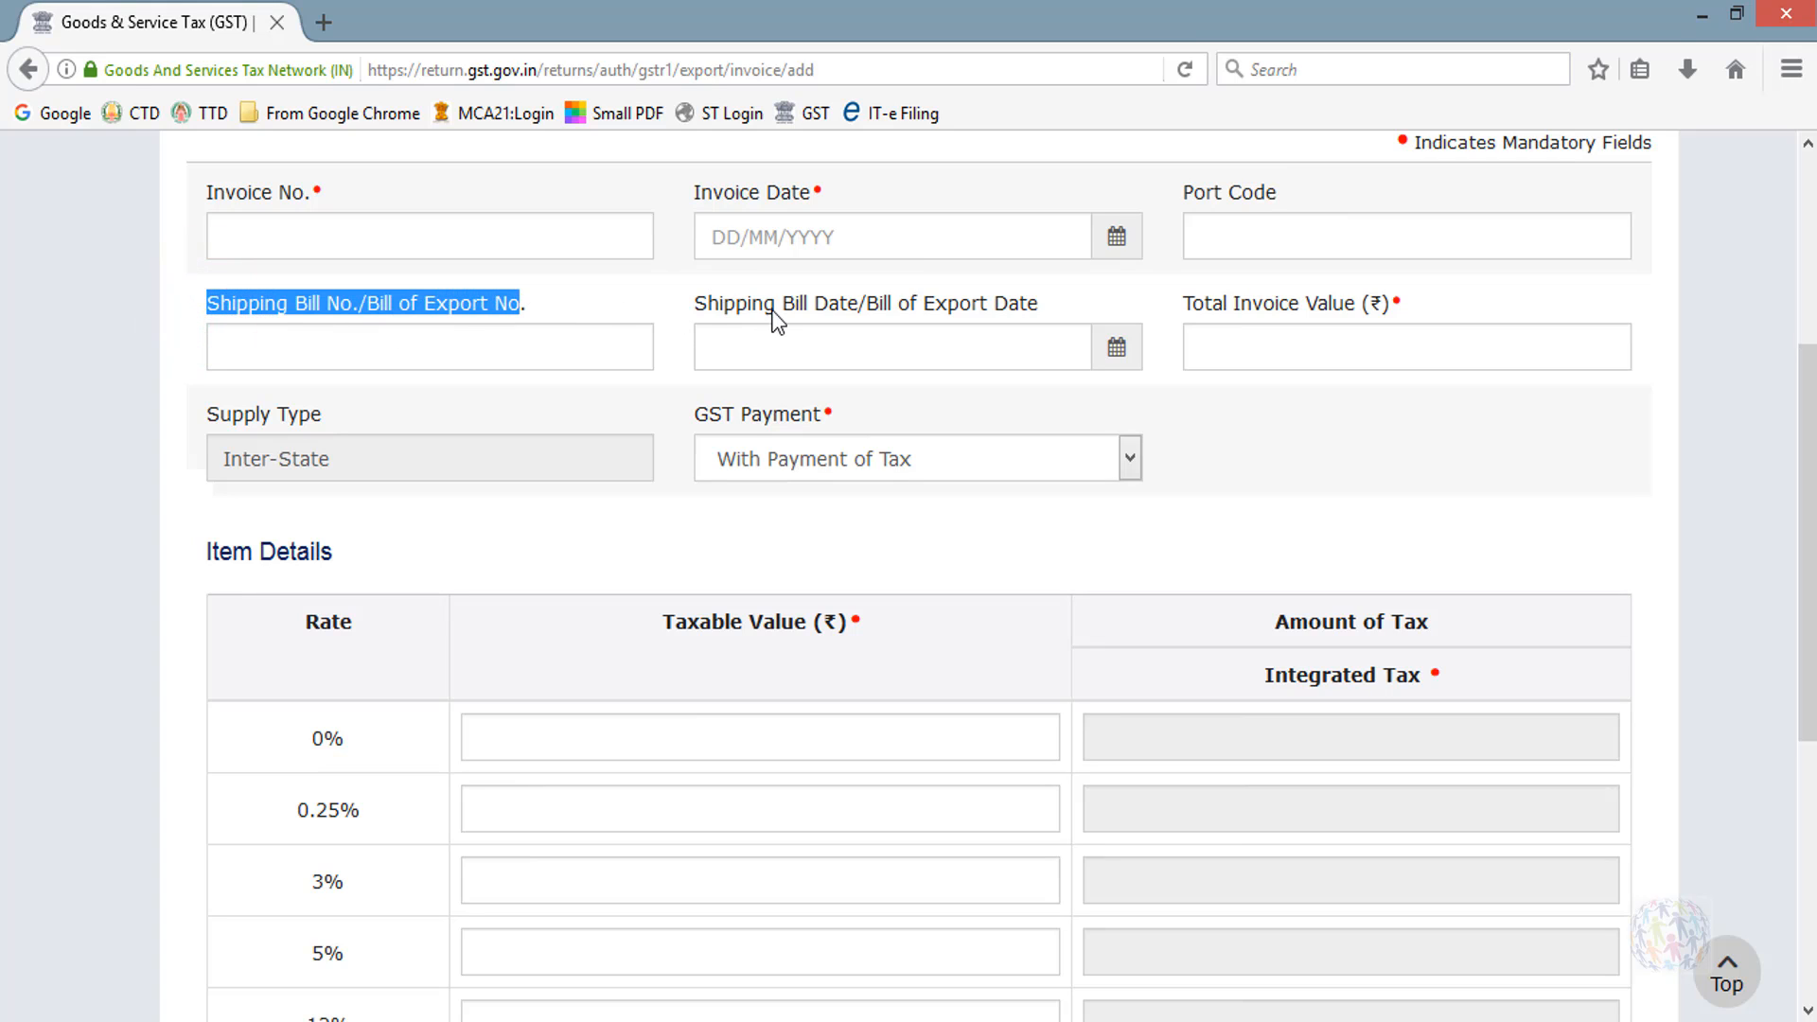
left_click_drag(688, 303, 1042, 309)
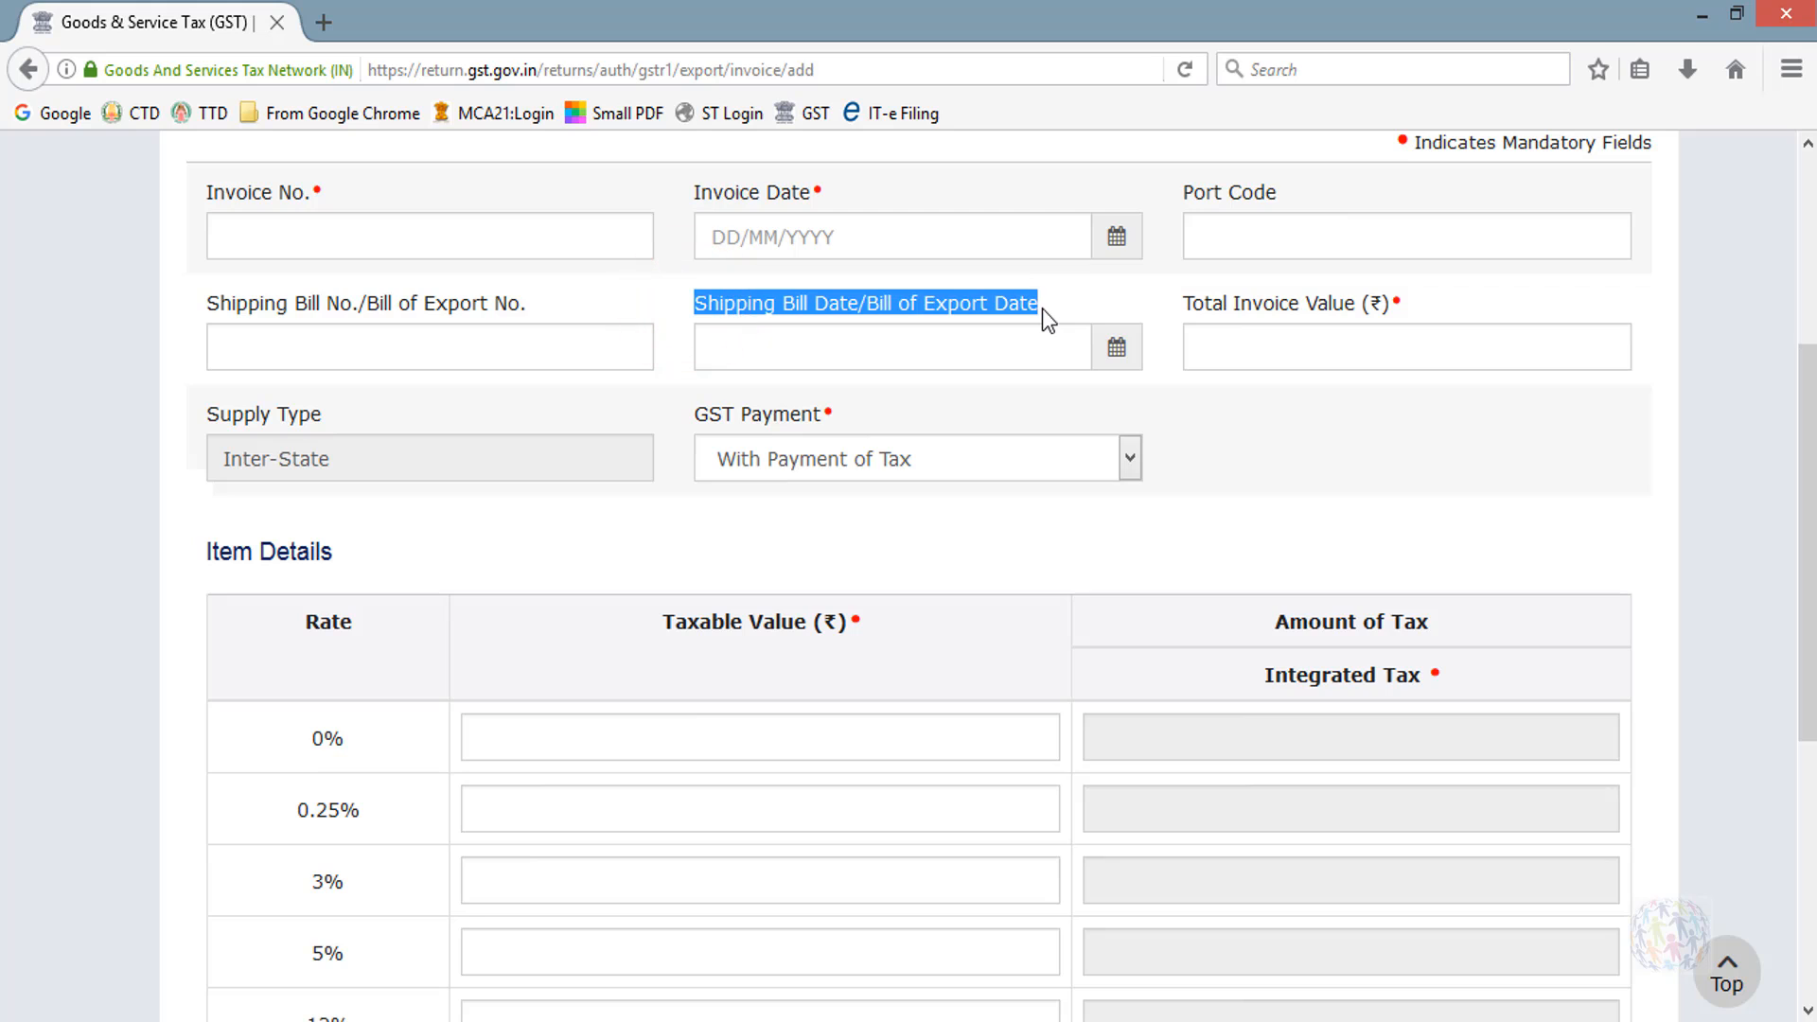
left_click(1307, 346)
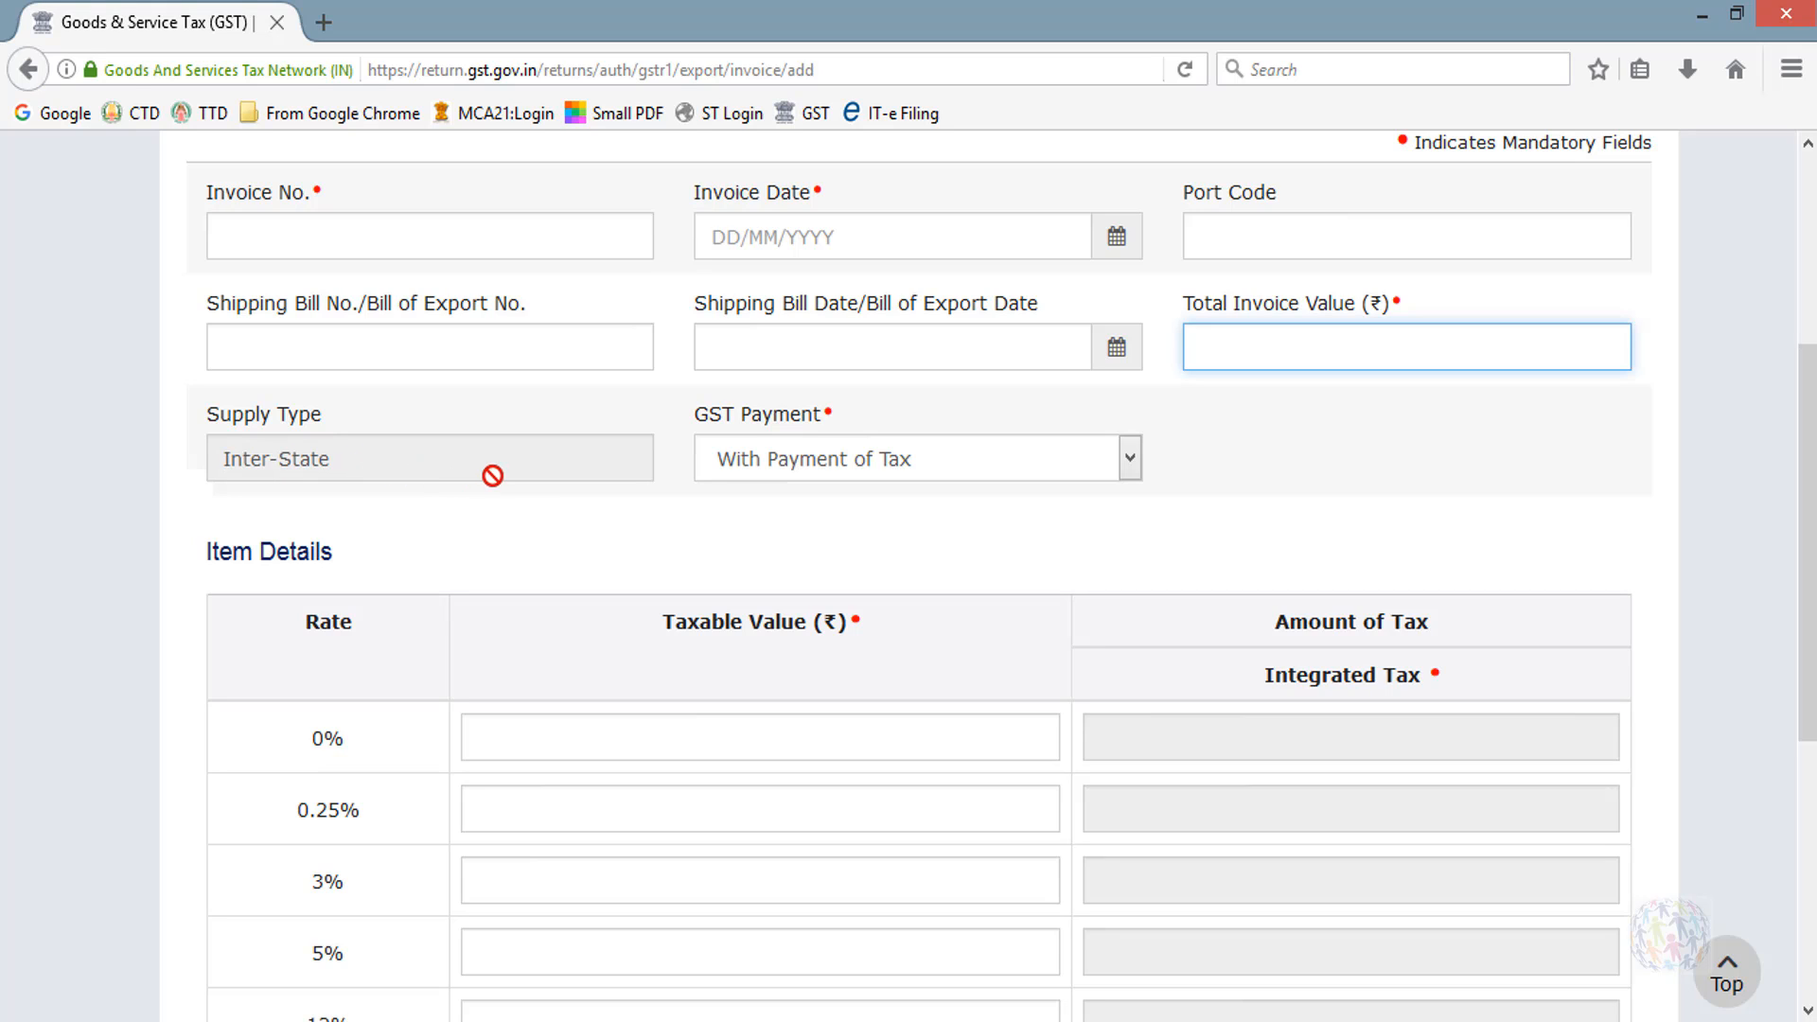
Try Without Payment of Tax as the export invoice's GST payment option and restore With Payment of Tax.
left_click(996, 460)
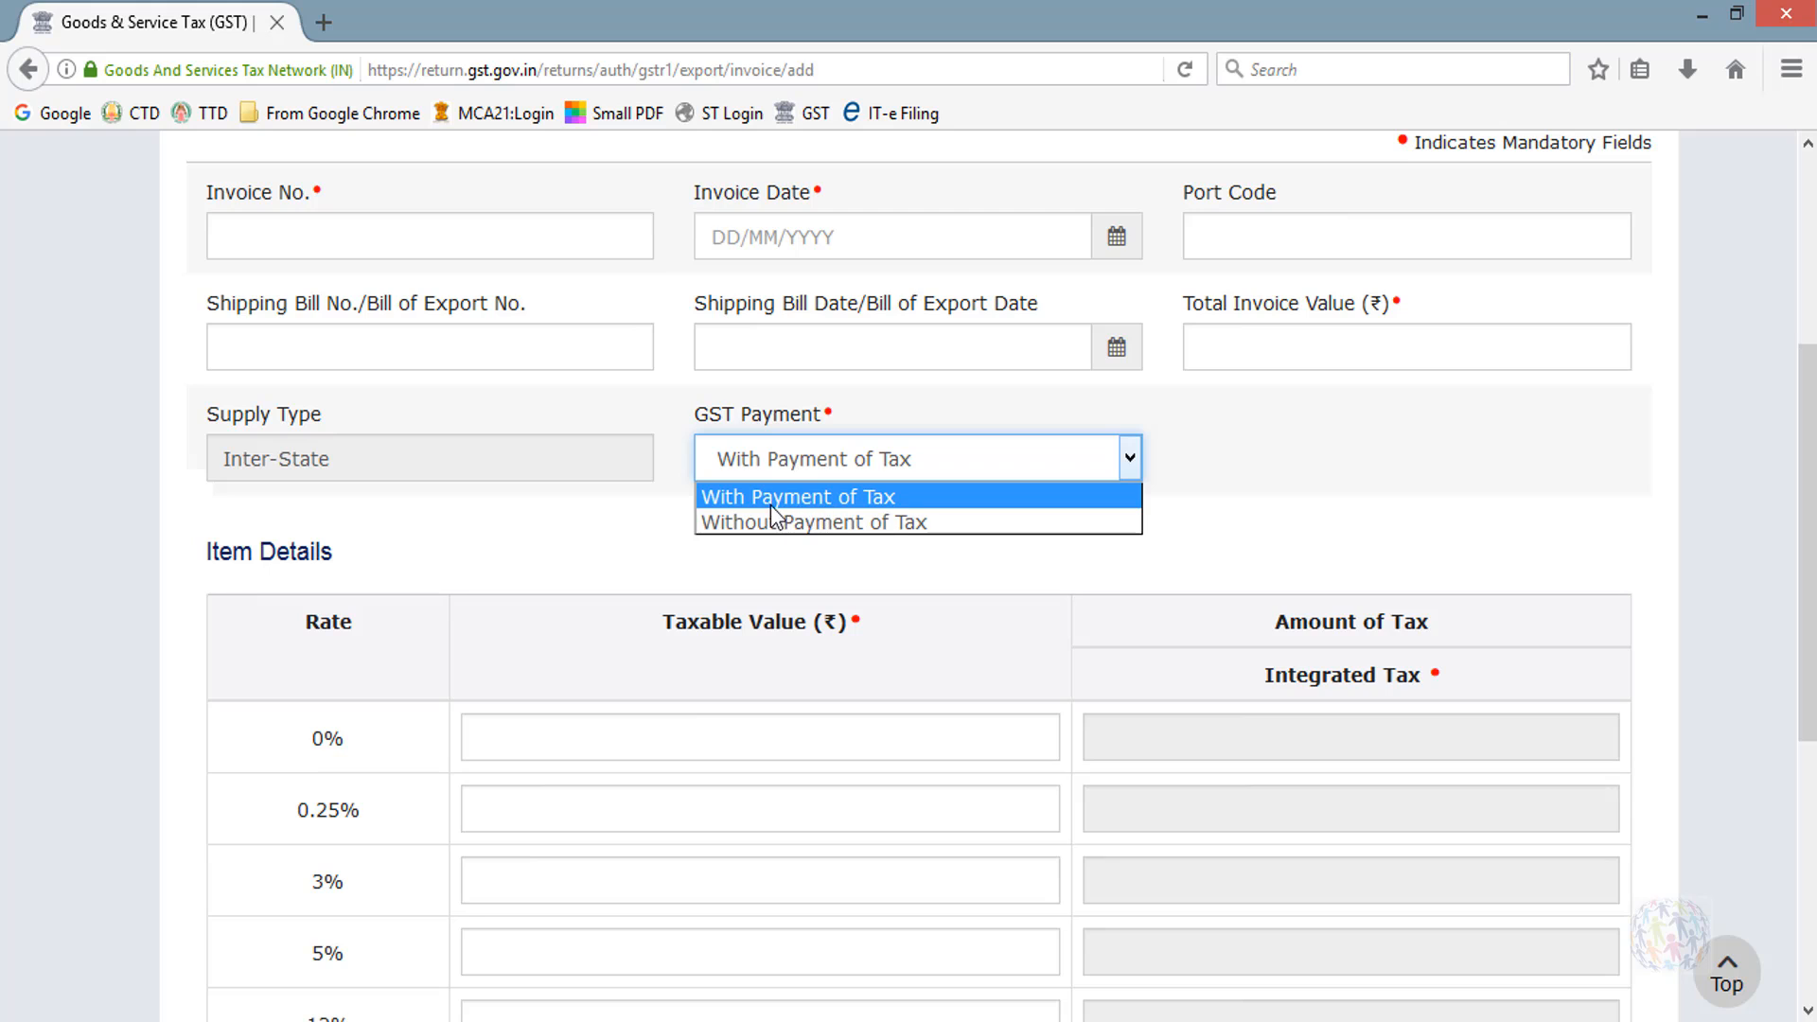
left_click(865, 525)
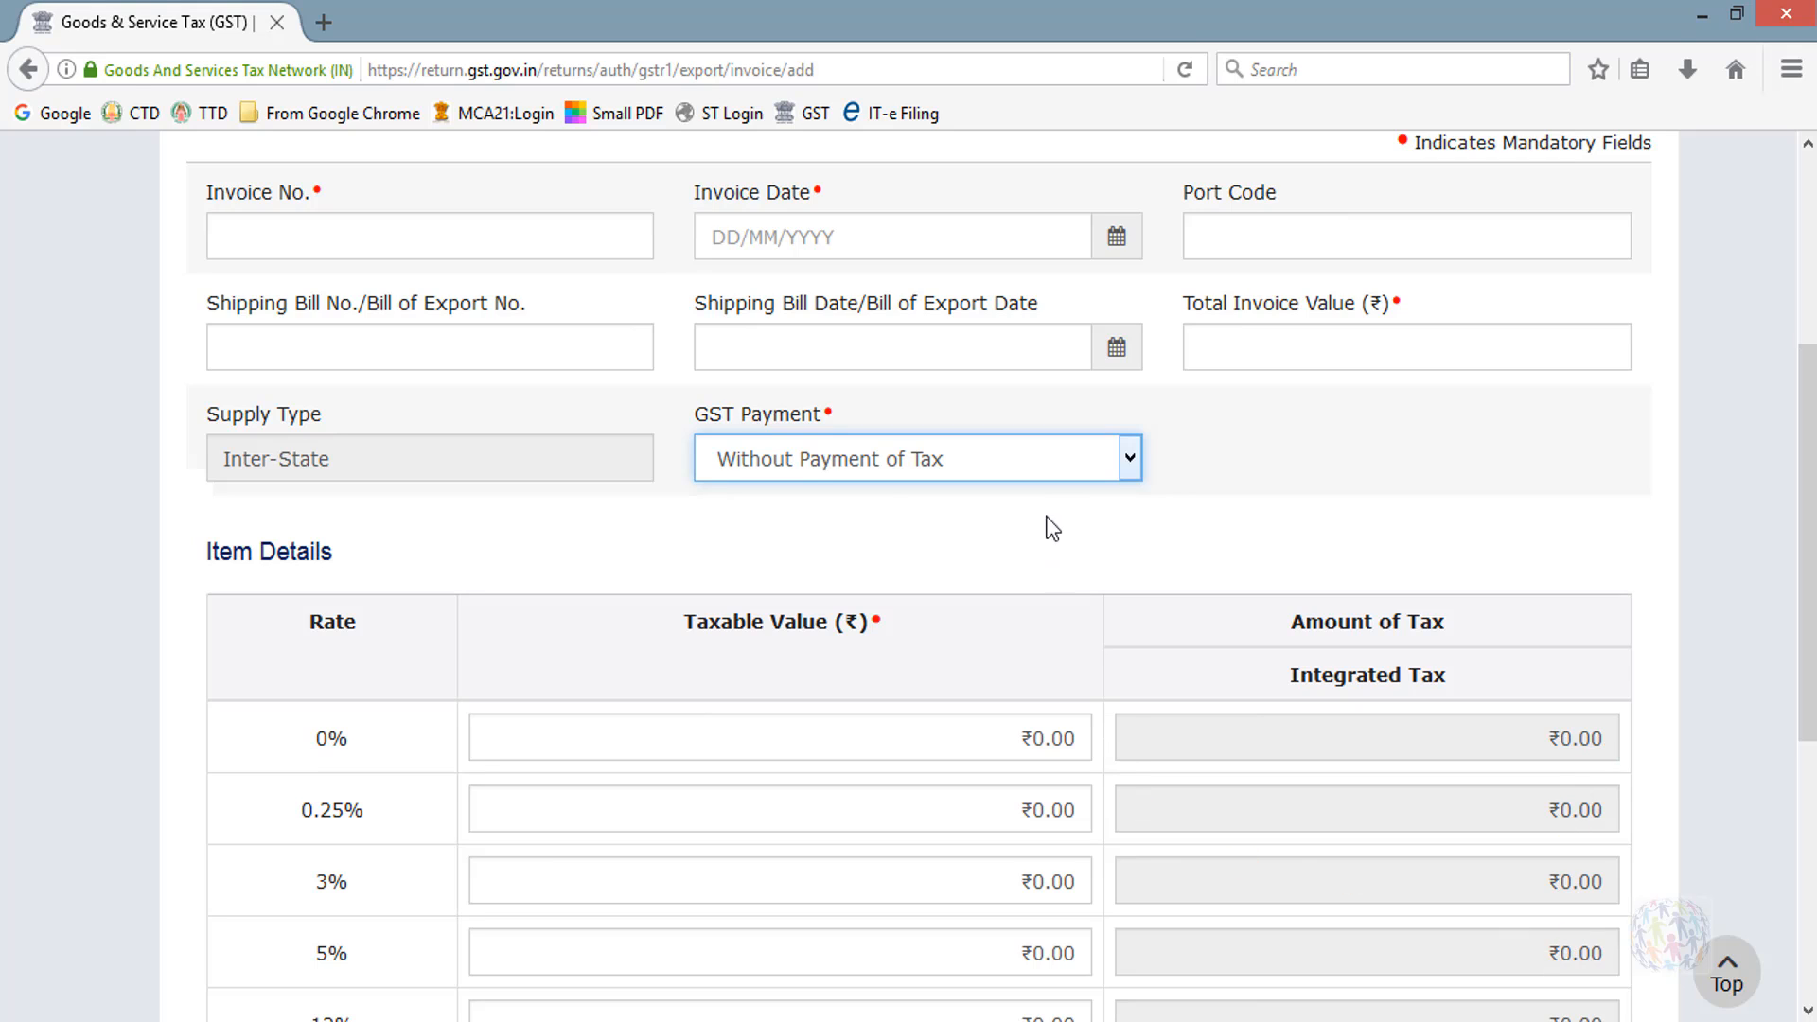
left_click(1039, 458)
left_click(1006, 496)
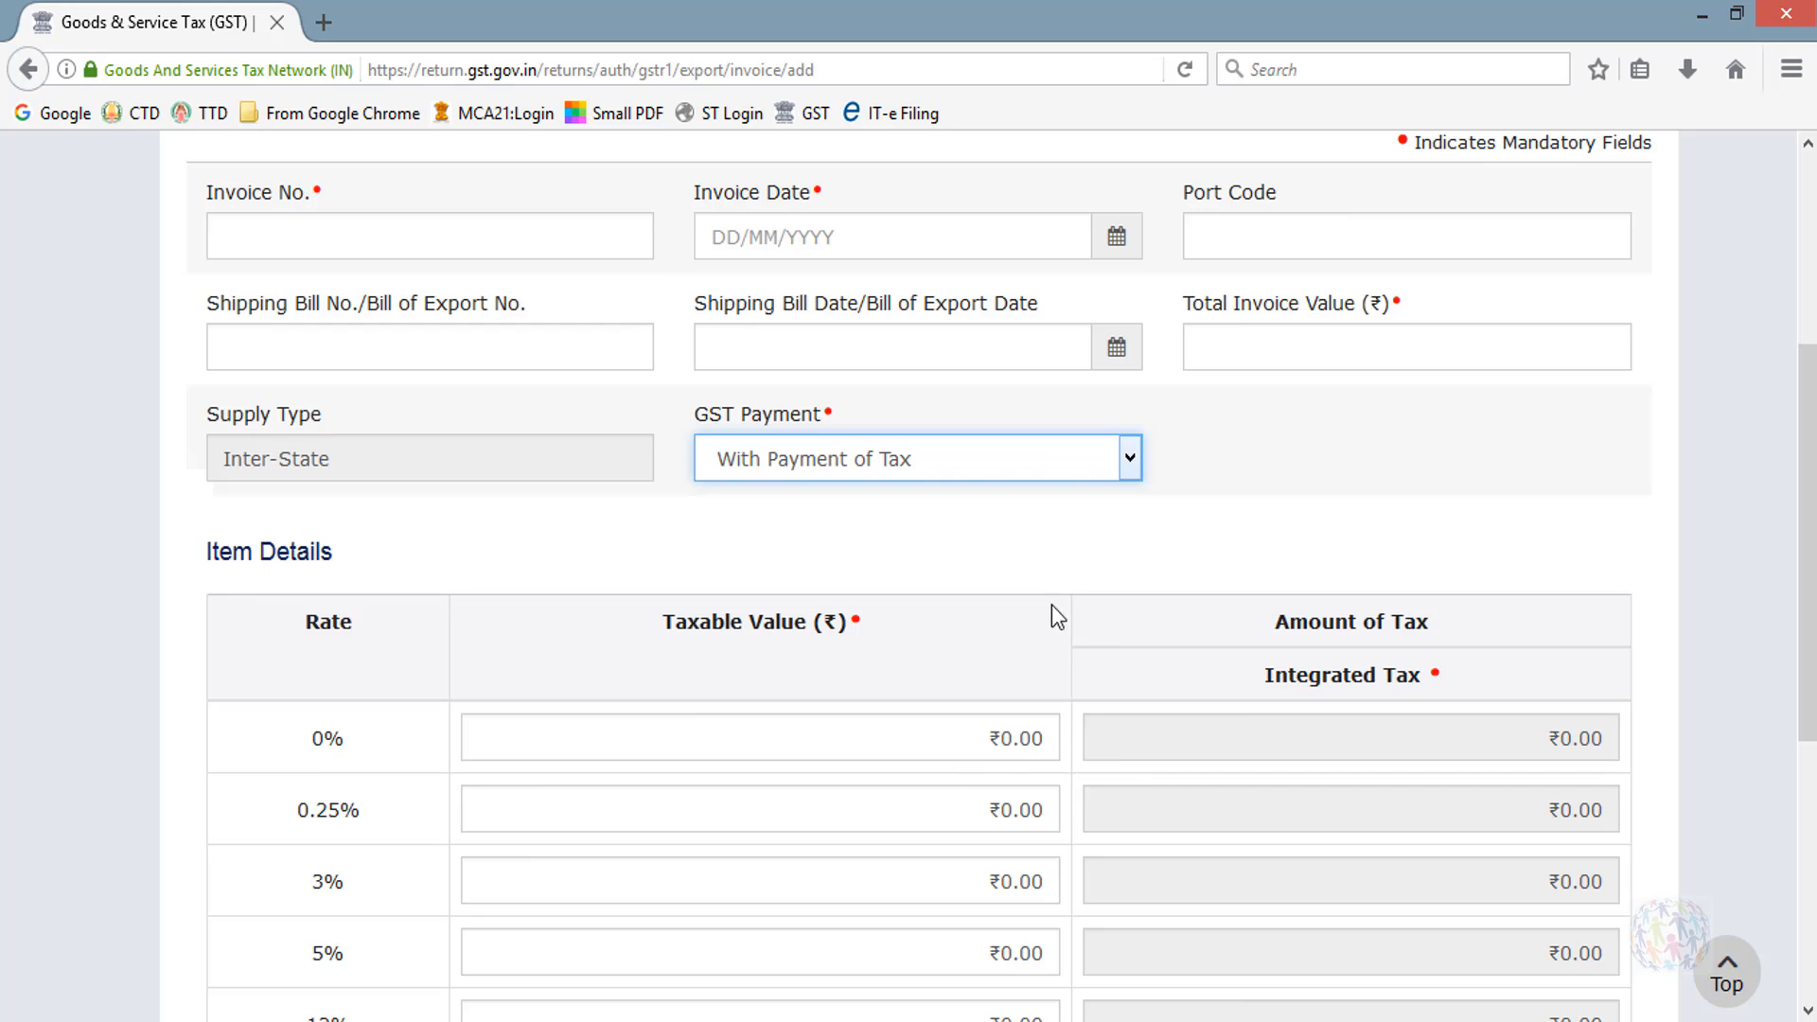
Switch the export invoice's GST payment to Without Payment of Tax and review its item details table.
left_click(1041, 464)
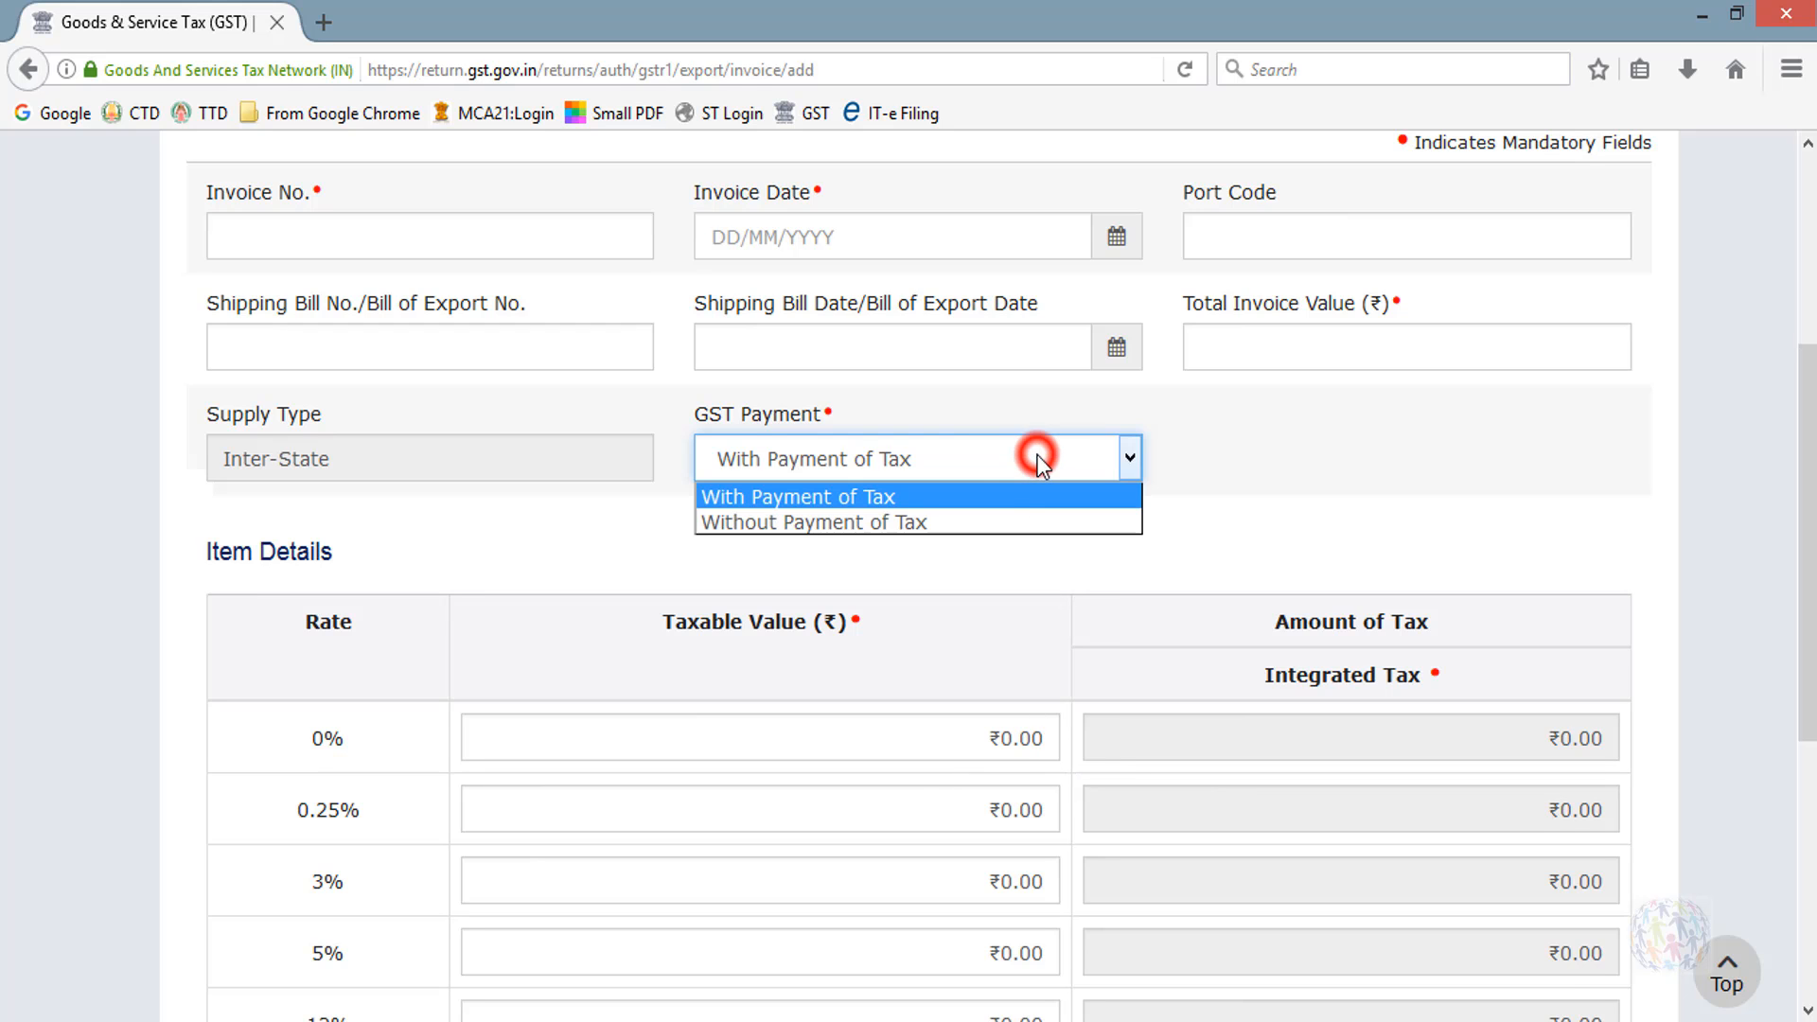
left_click(989, 518)
scroll(990, 519, "down", 4)
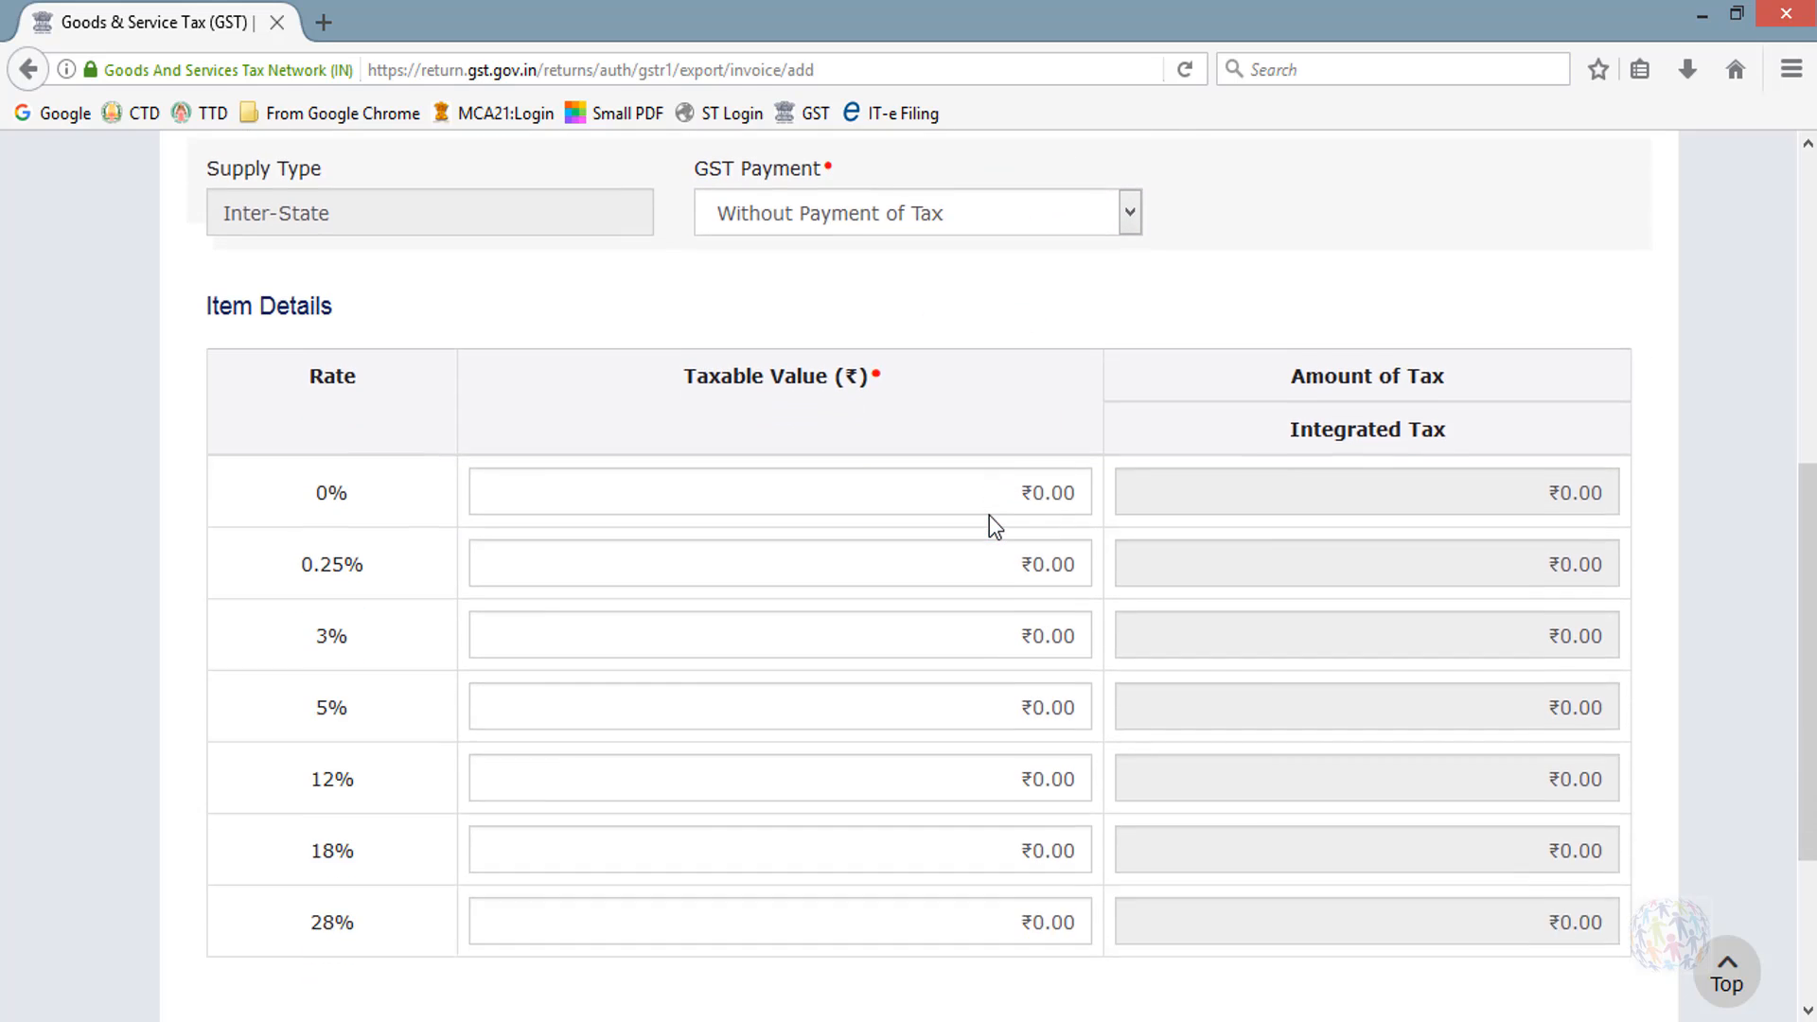
scroll(1010, 542, "down", 1)
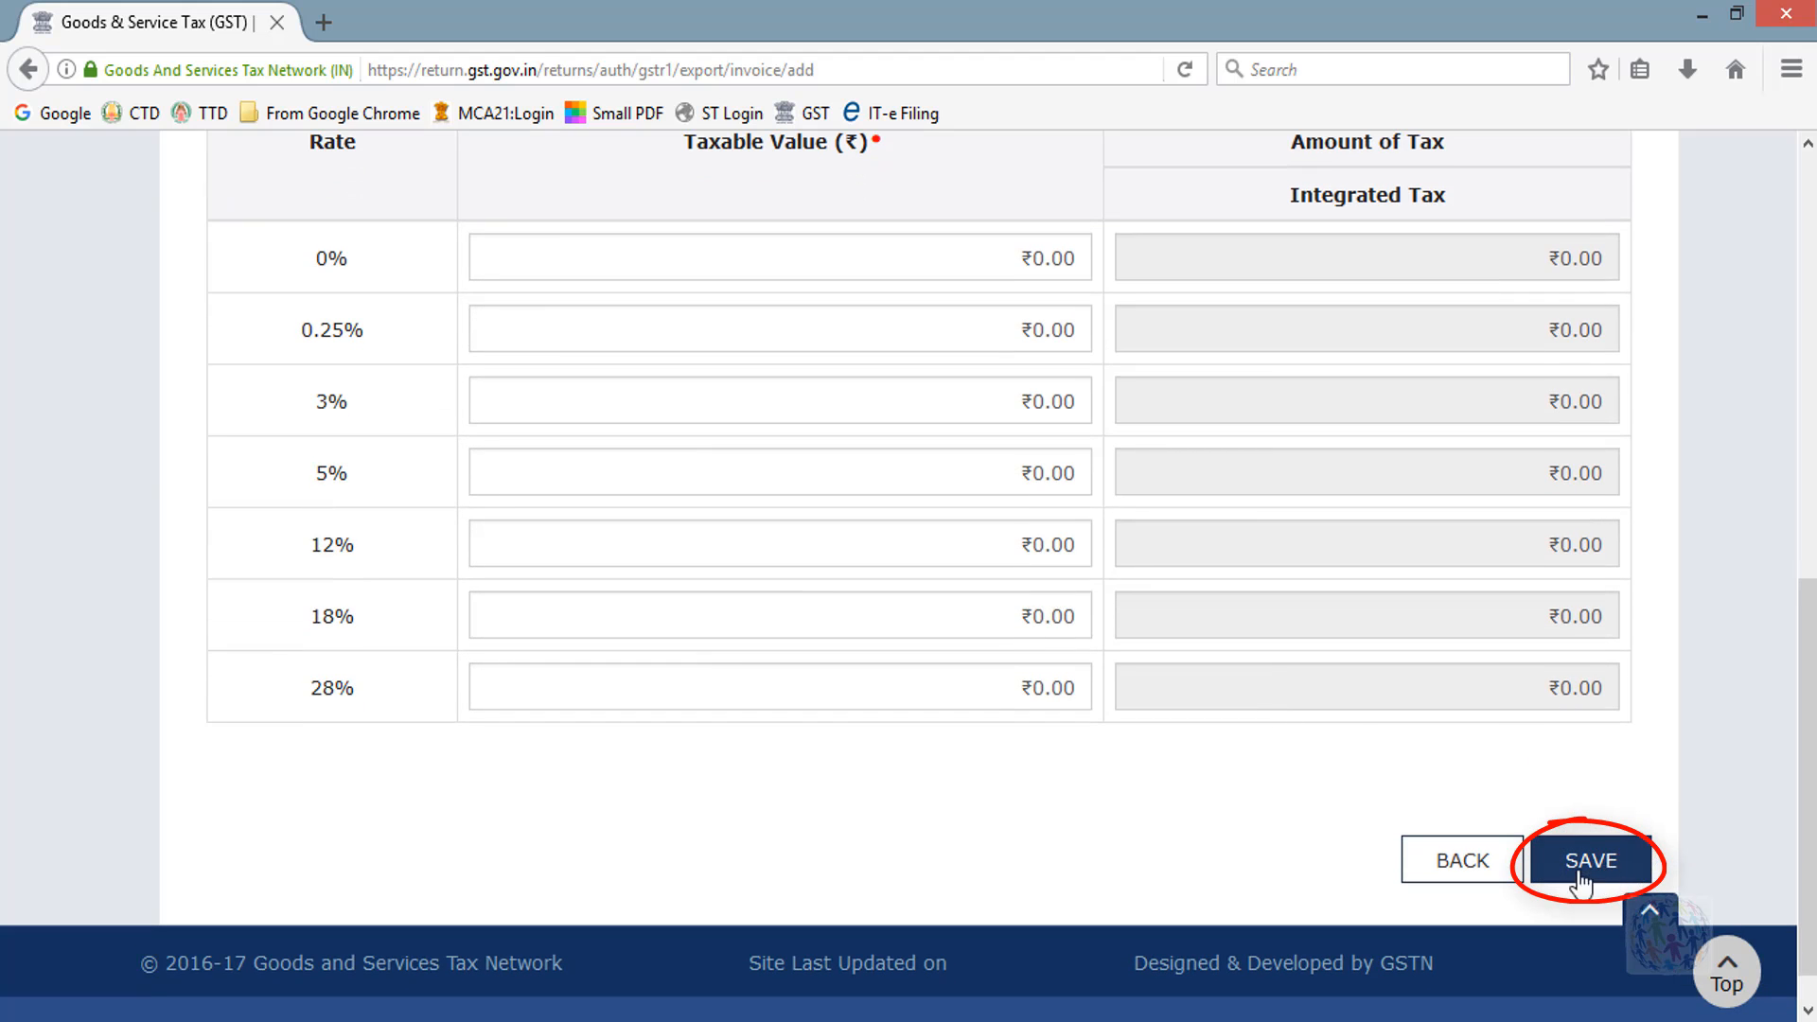
Leave the export invoice pages unsaved for the GSTR-1 overview and start adding details under 7 - B2C (Others).
left_click(1458, 862)
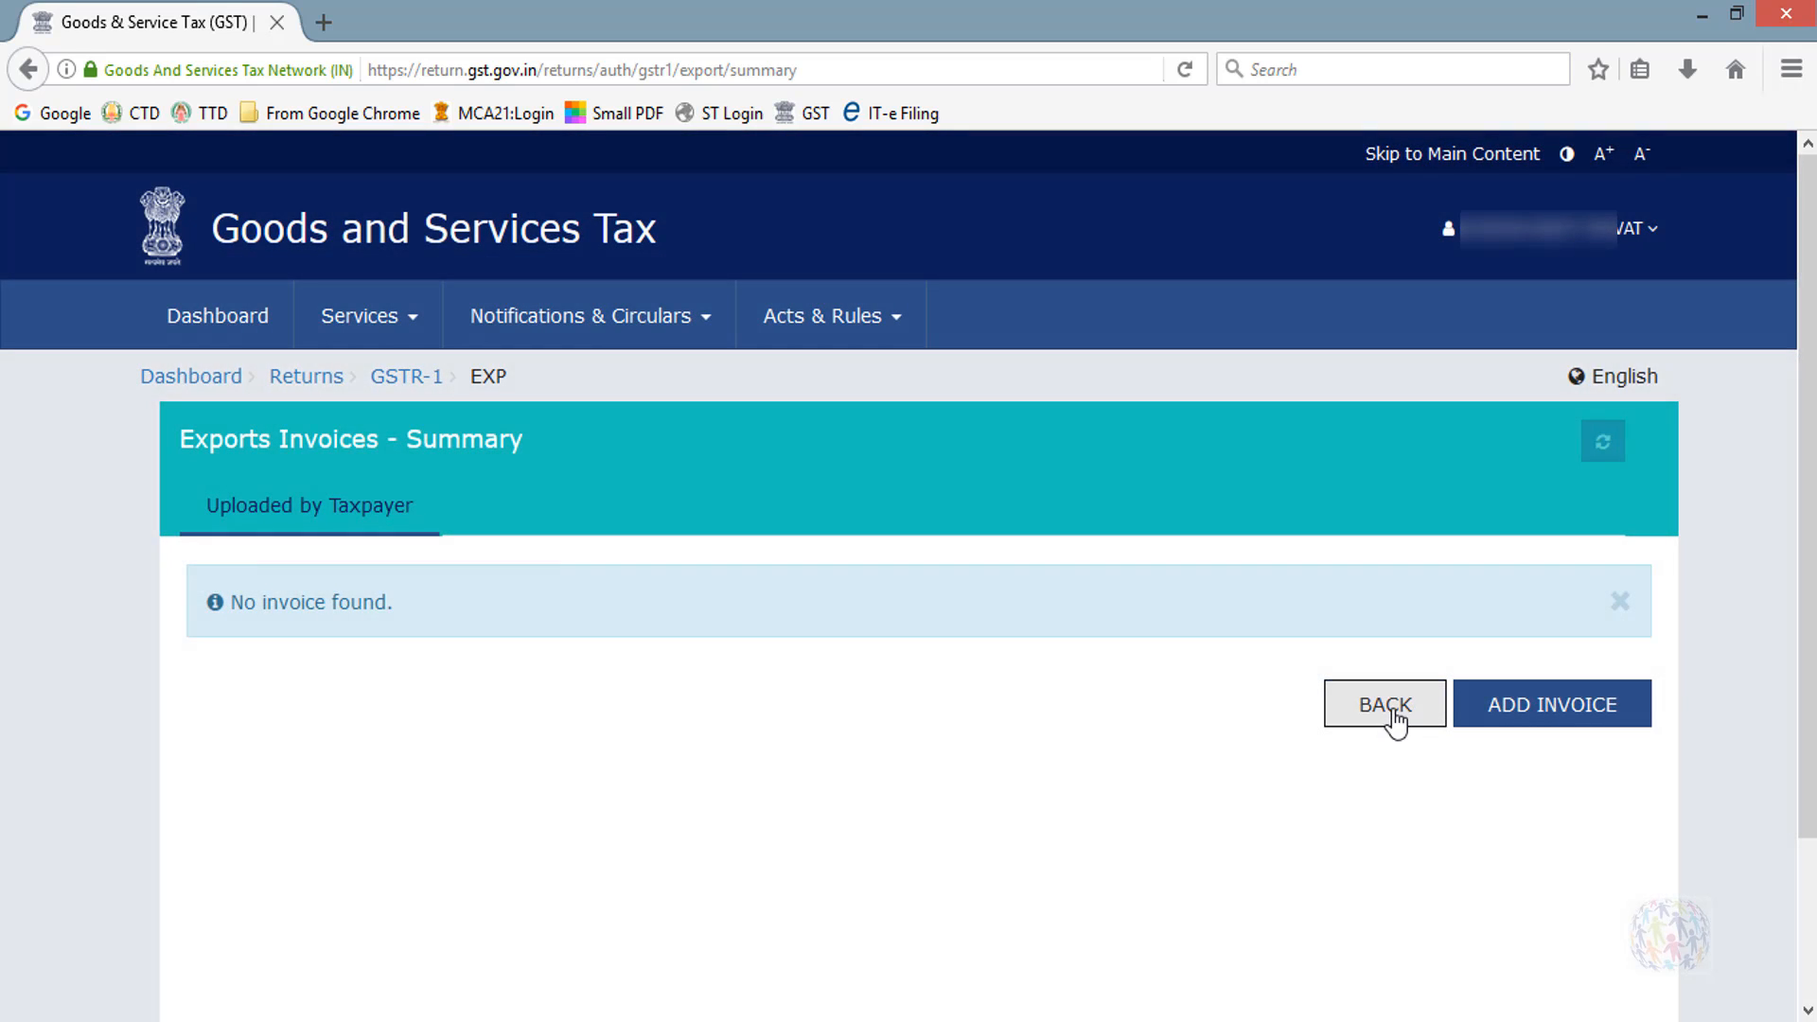
left_click(1387, 705)
scroll(1391, 706, "down", 6)
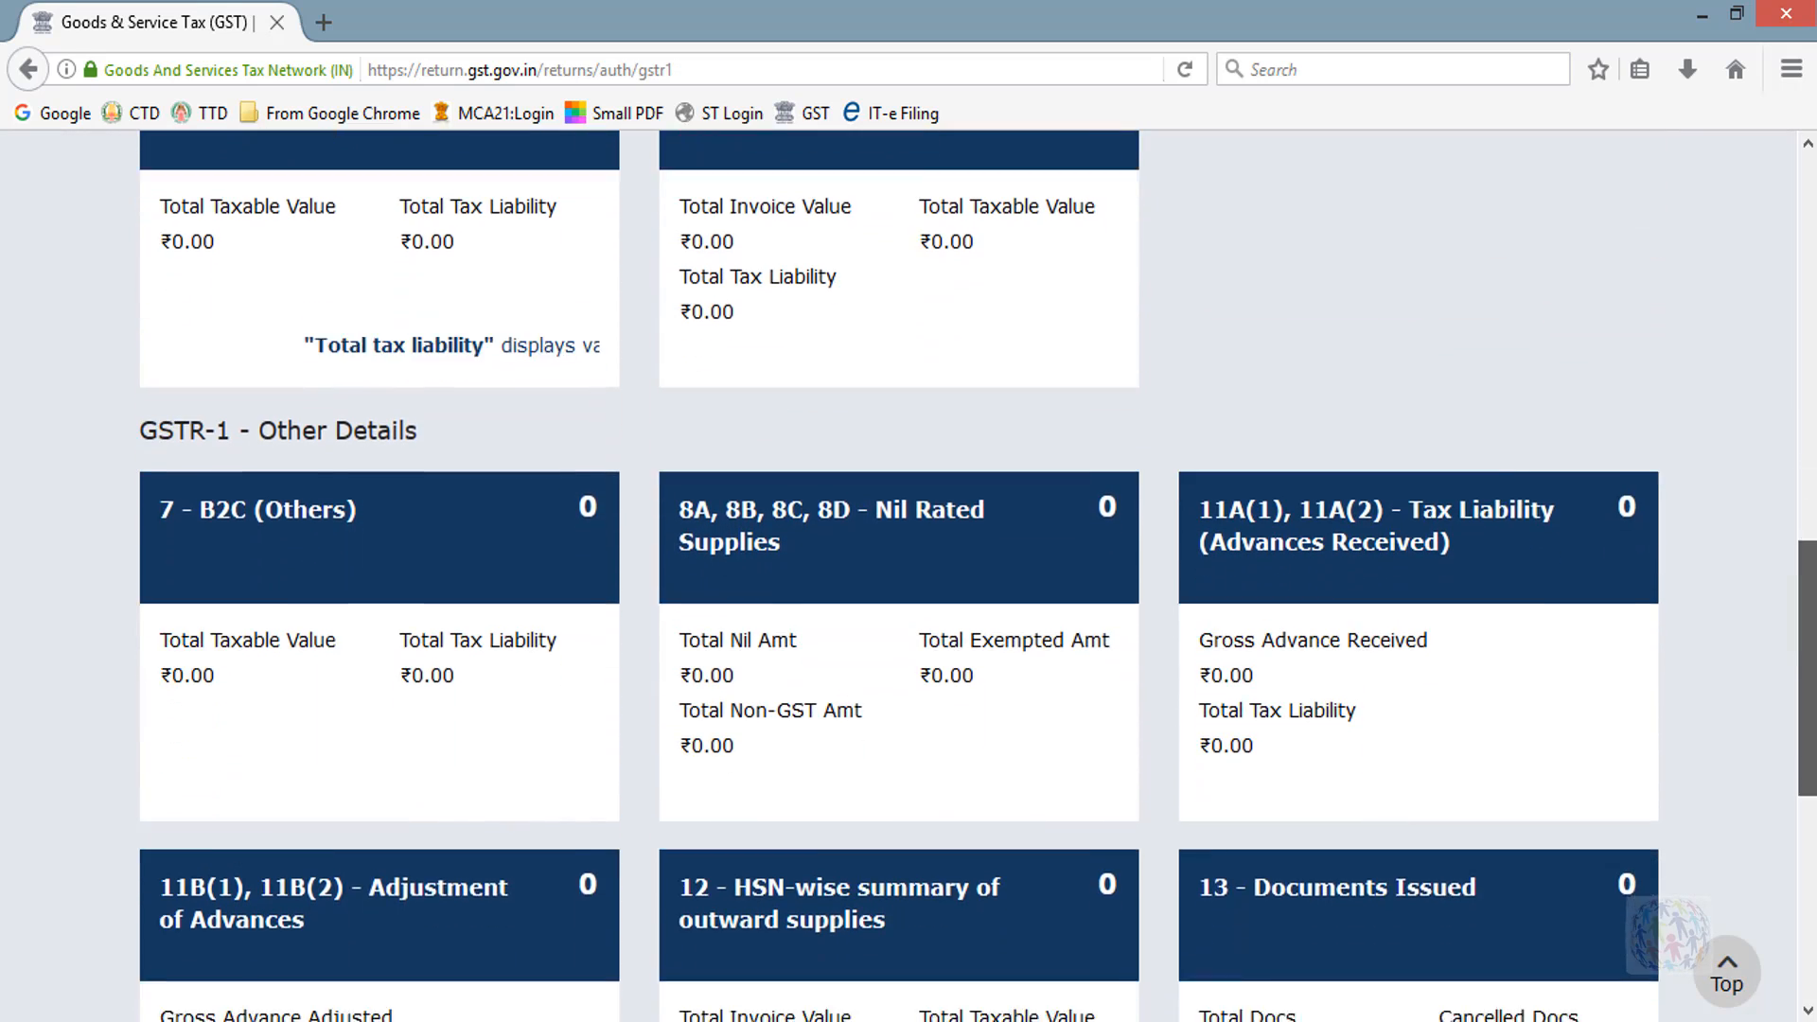
scroll(722, 350, "down", 3)
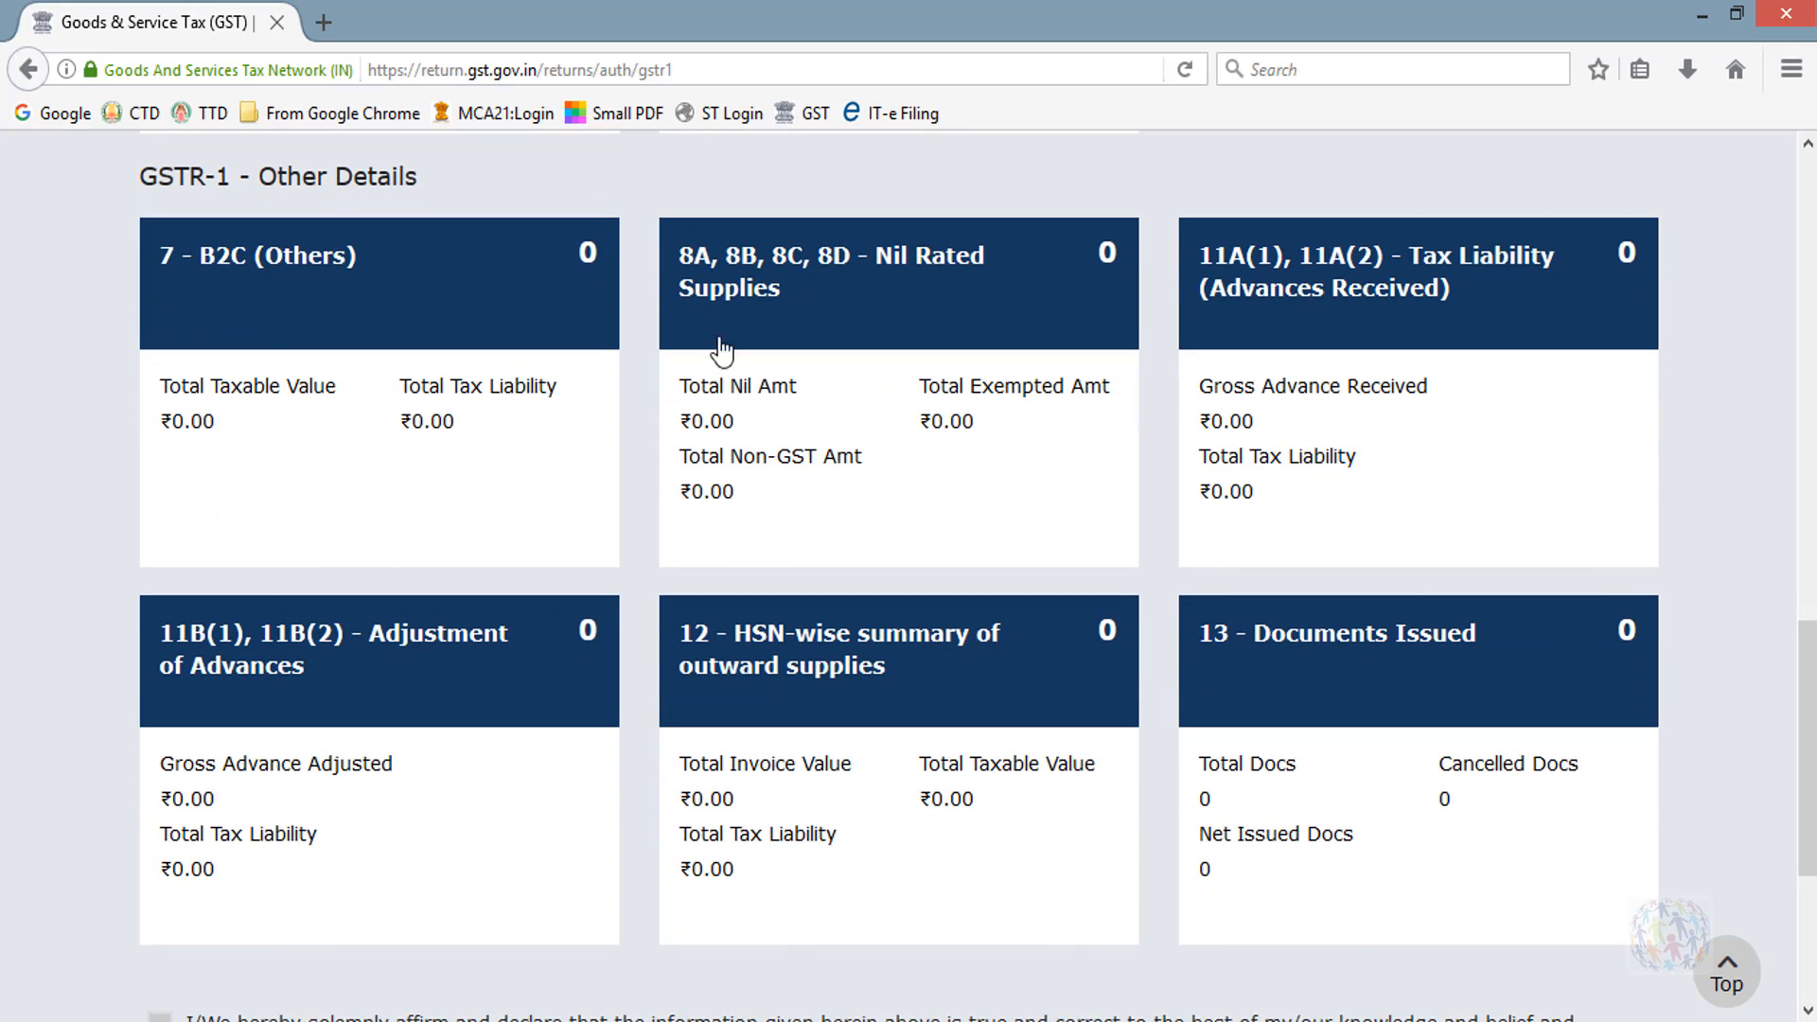
left_click(261, 176)
left_click_drag(321, 182, 441, 192)
left_click(466, 189)
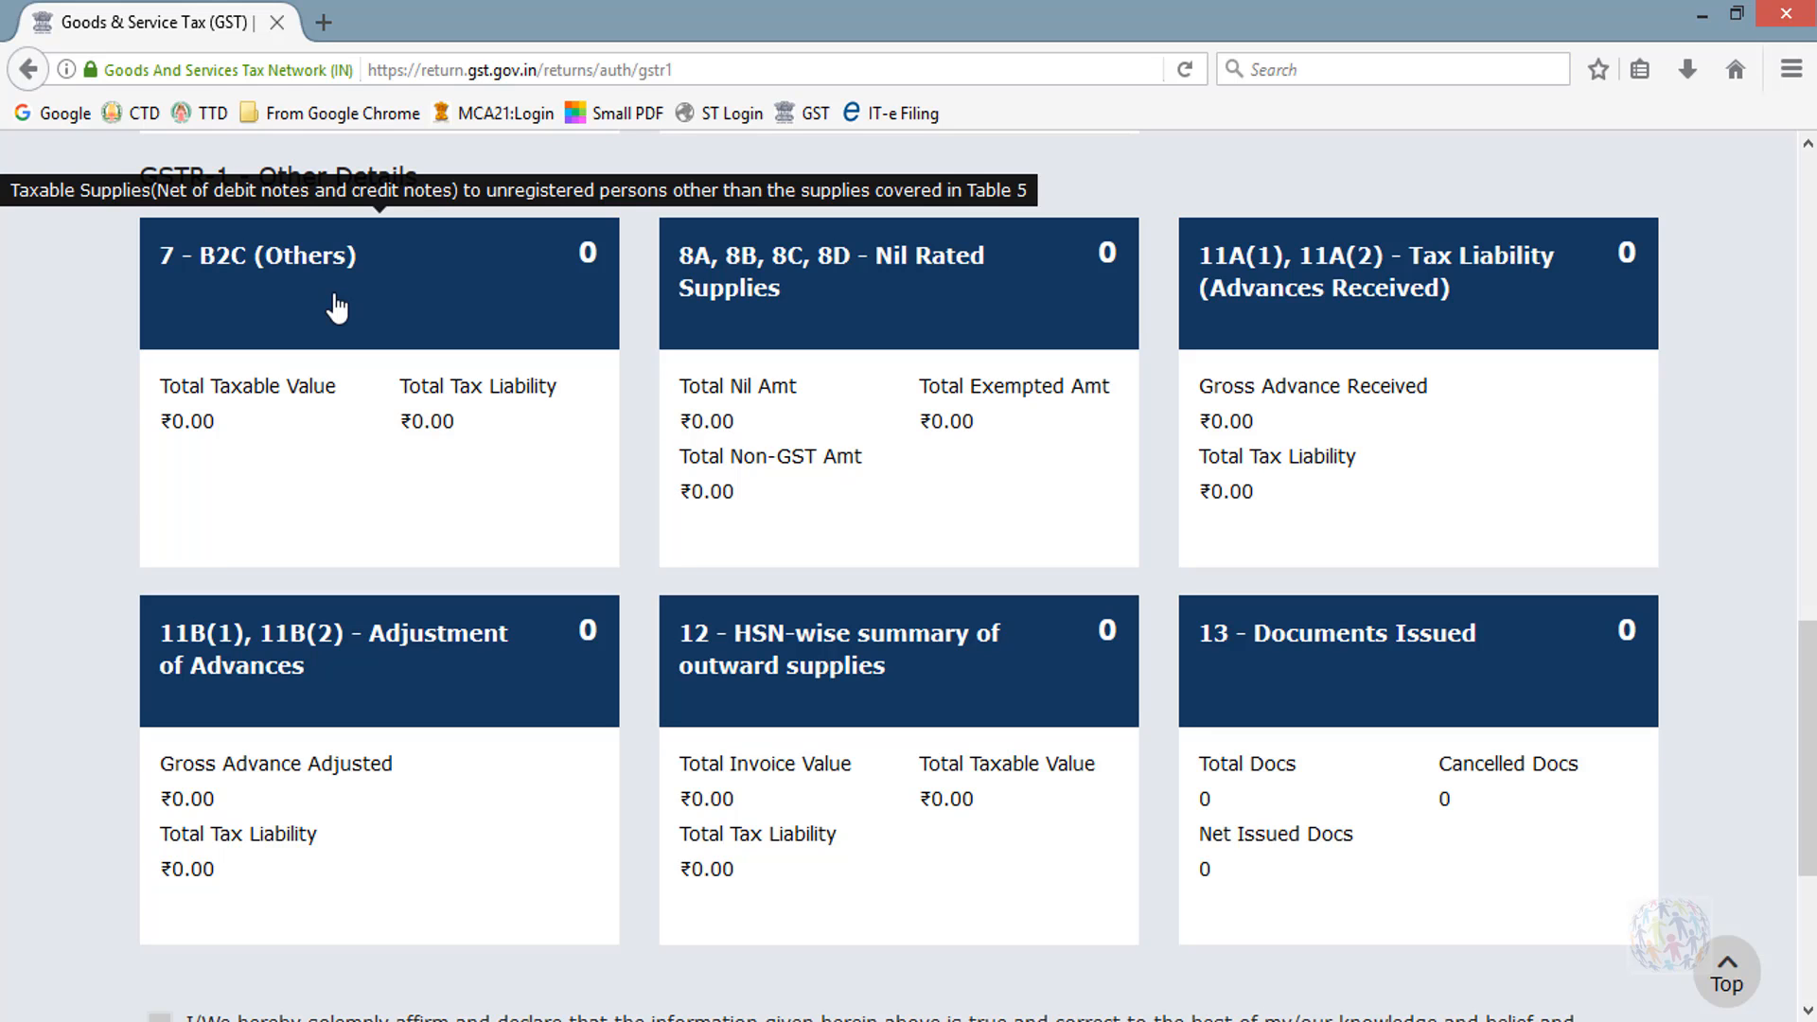
left_click(336, 306)
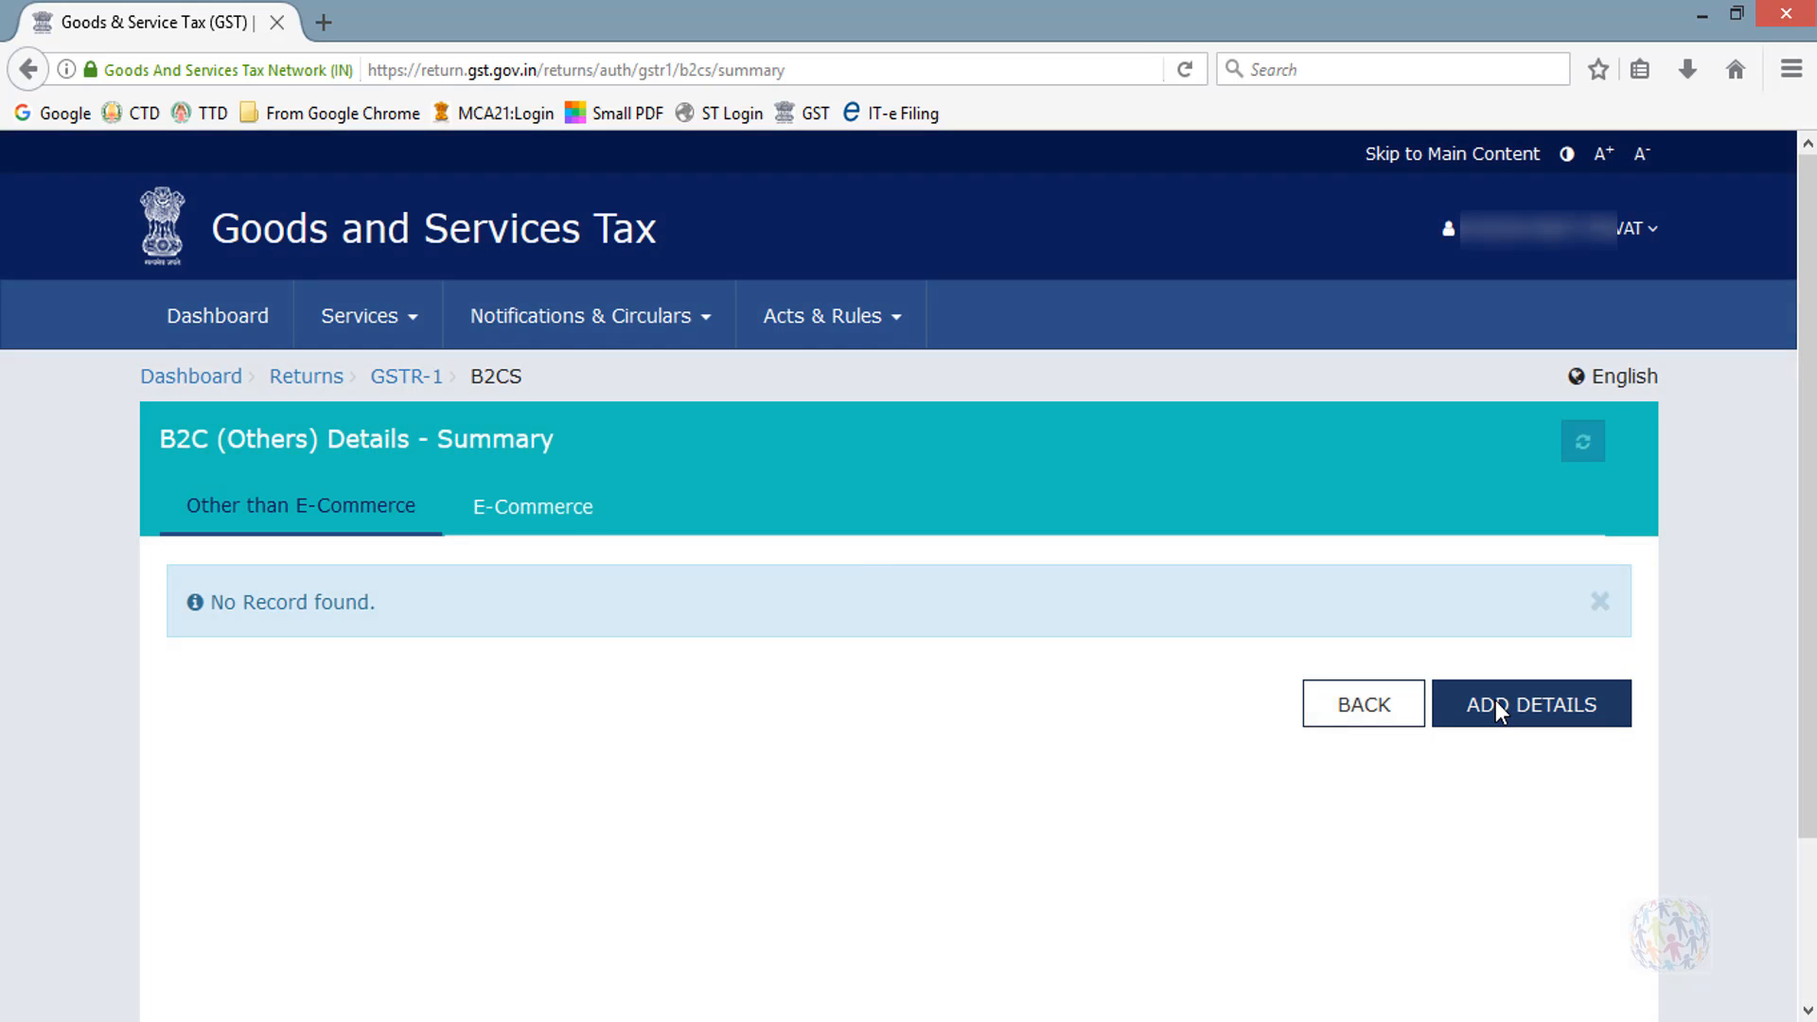
left_click(1495, 705)
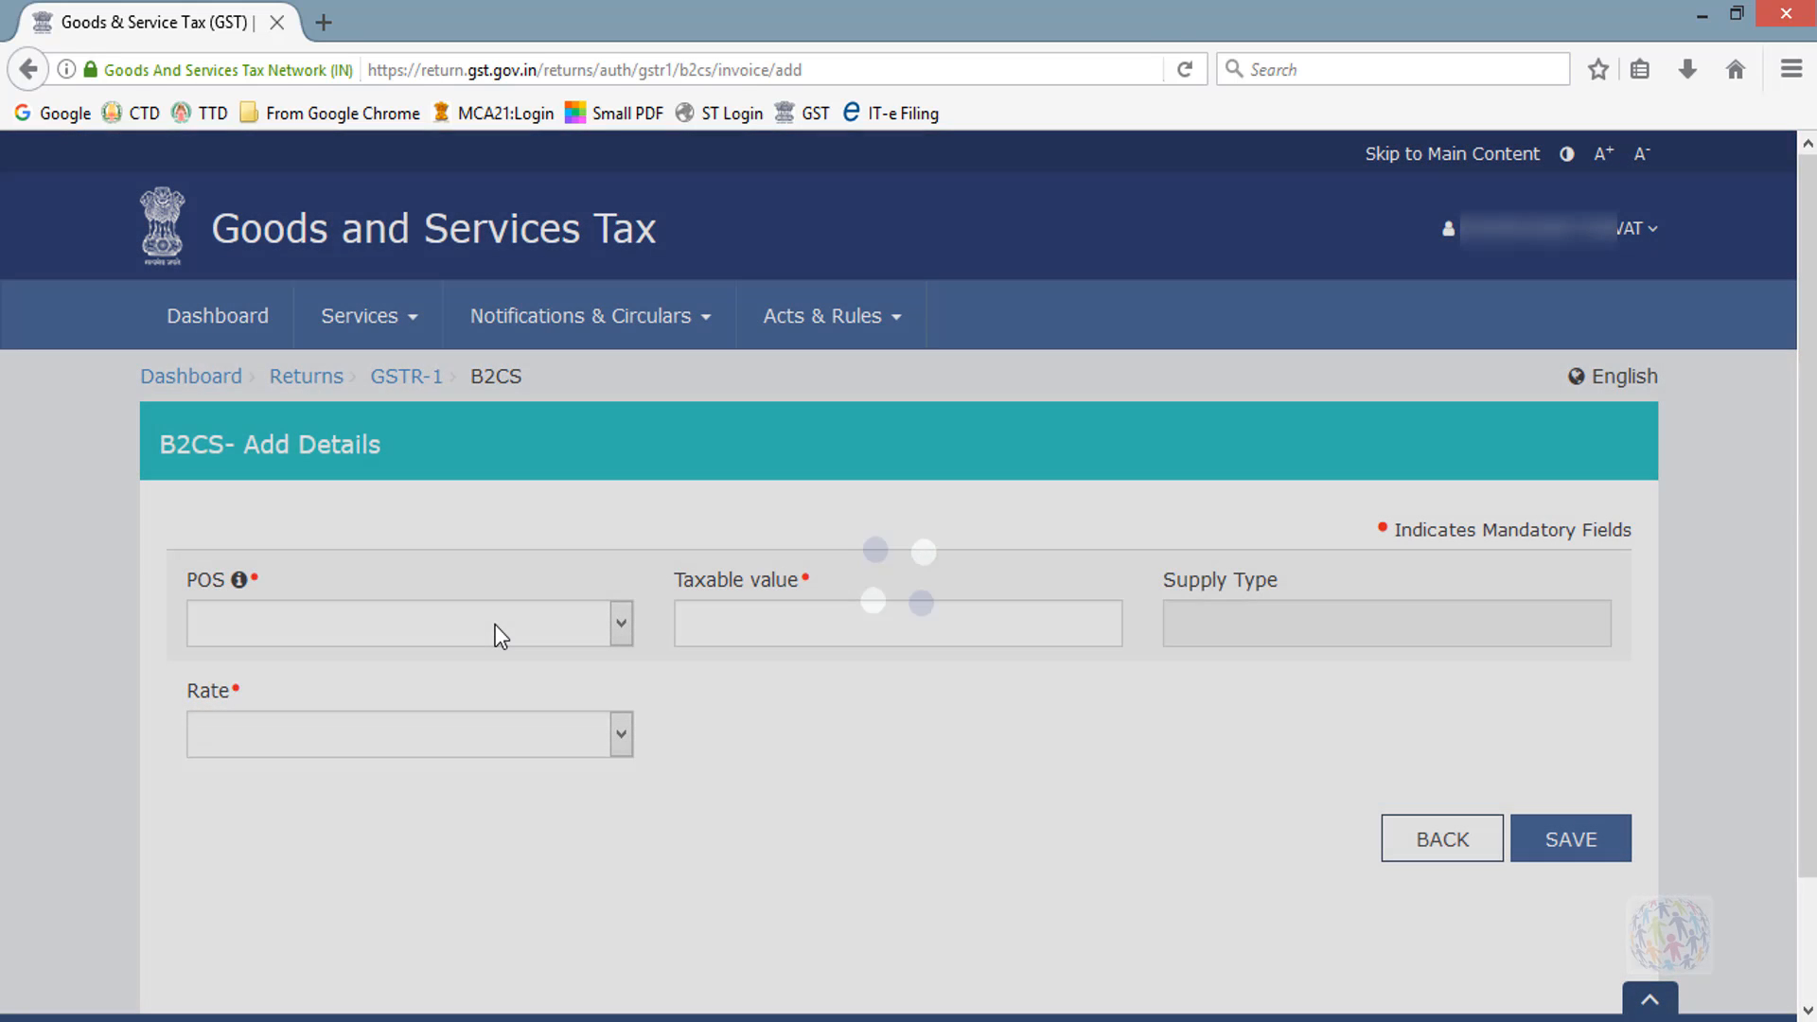
Set the POS of the B2C (Others) details to 33-Tamil Nadu.
left_click(495, 625)
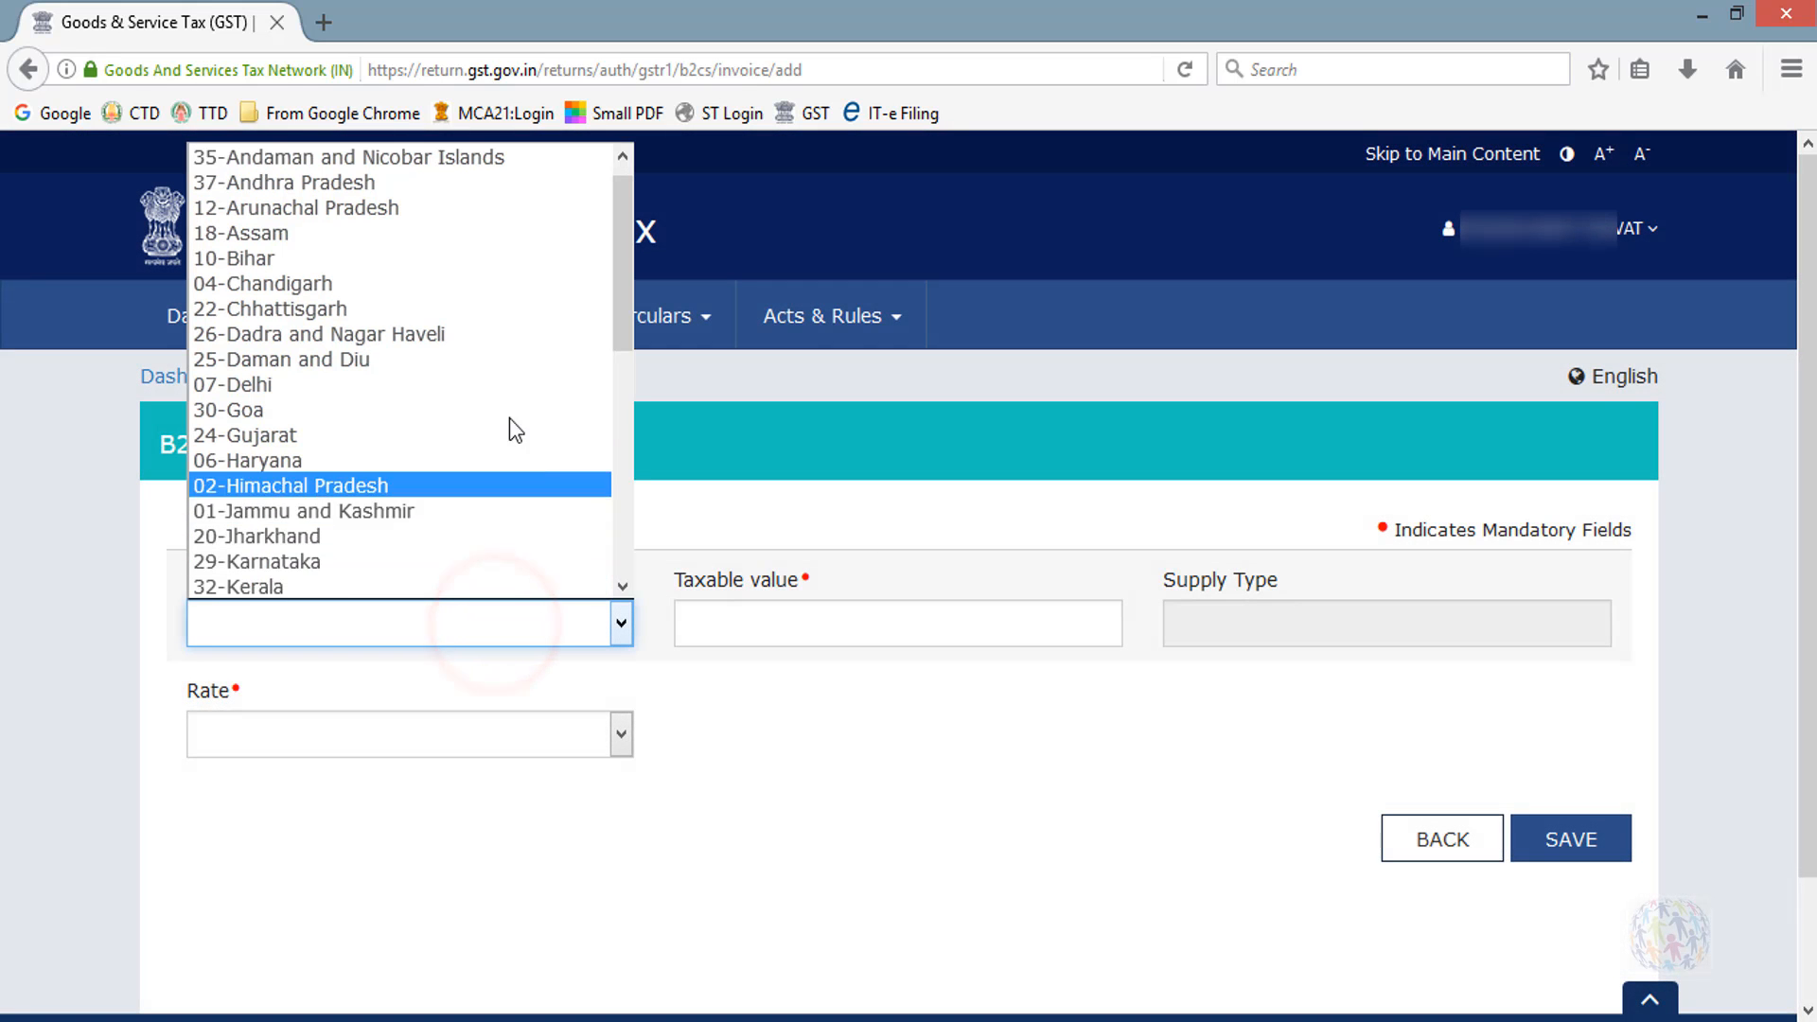
scroll(491, 422, "down", 6)
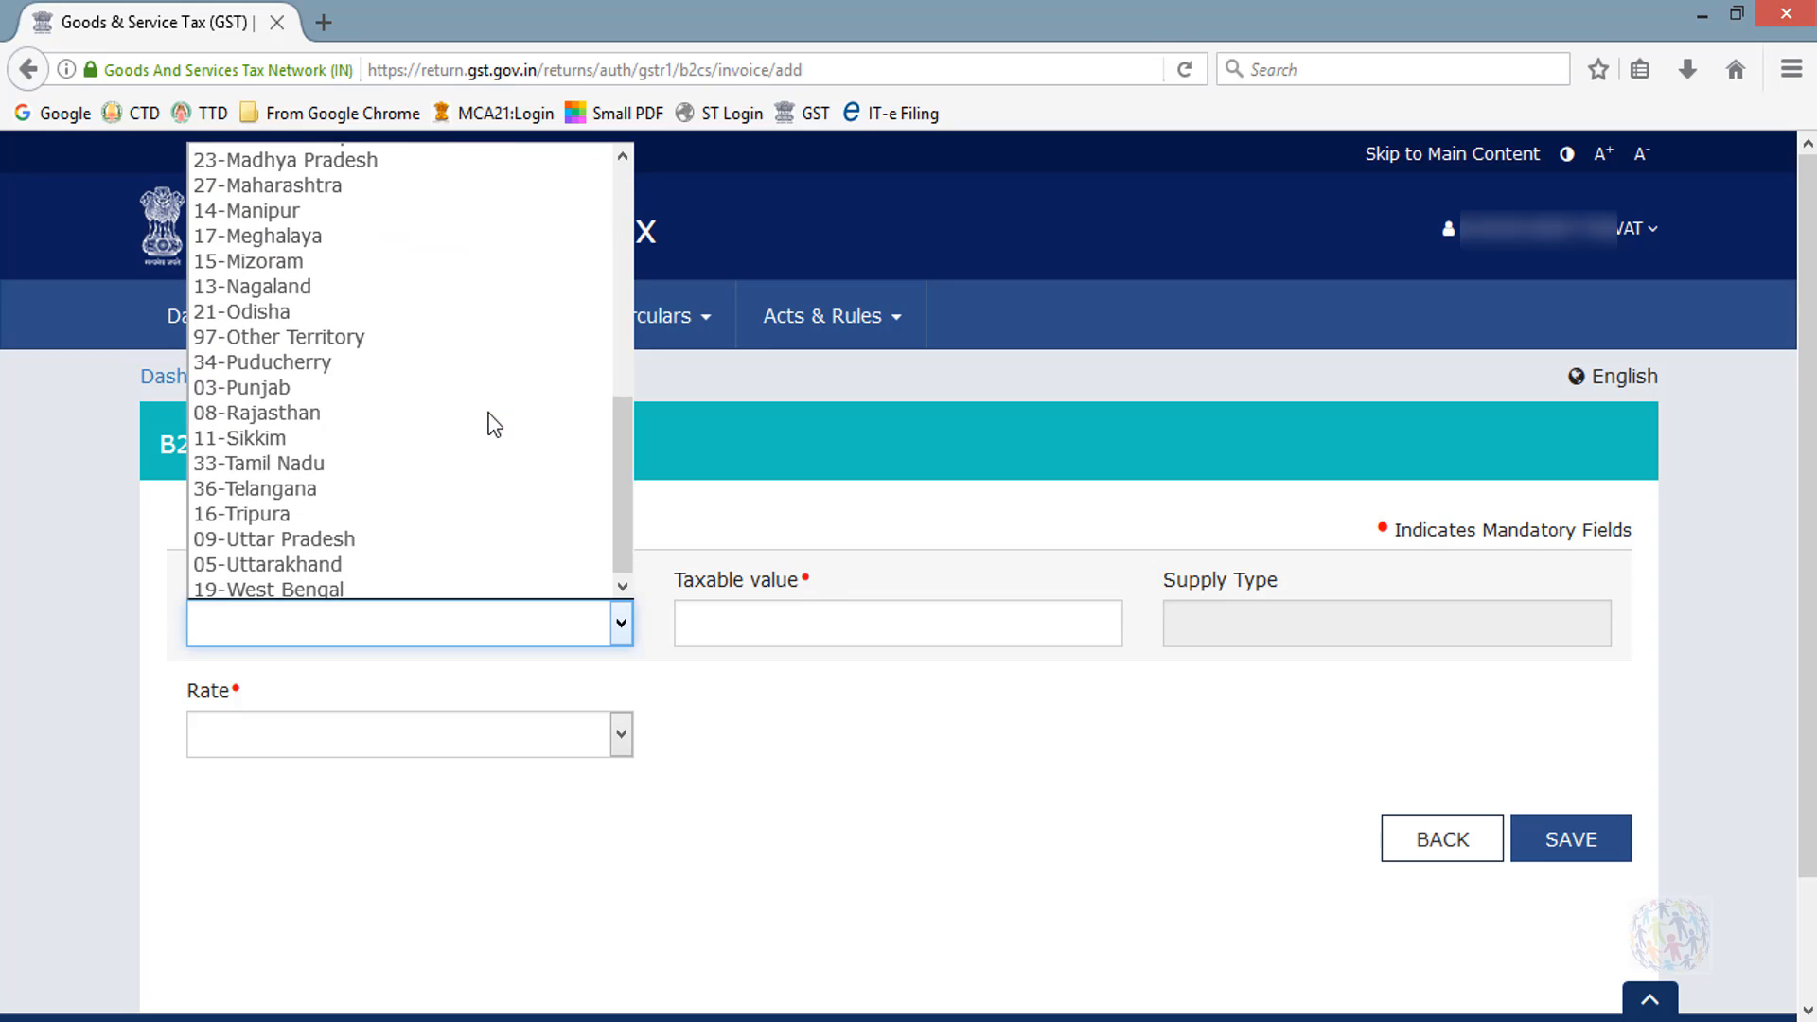
left_click(437, 460)
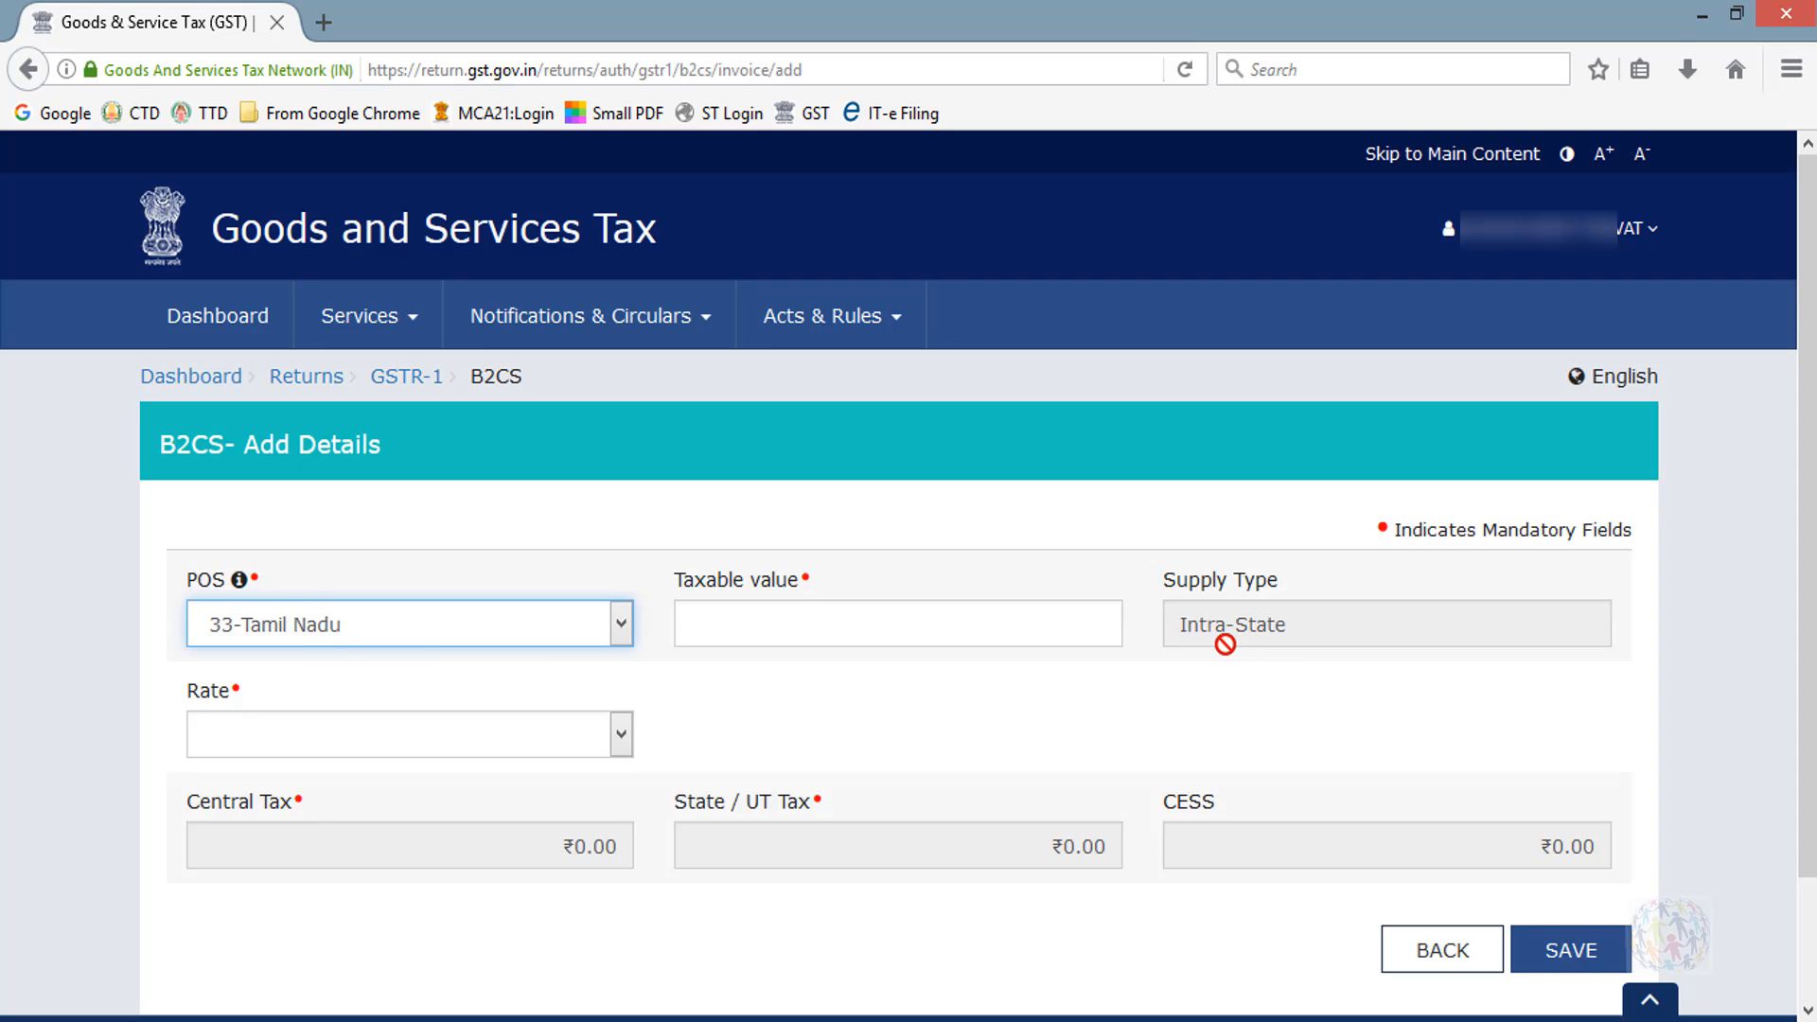
Try 36-Telangana as the POS, restore 33-Tamil Nadu and examine the Central Tax and State / UT Tax fields.
left_click(620, 622)
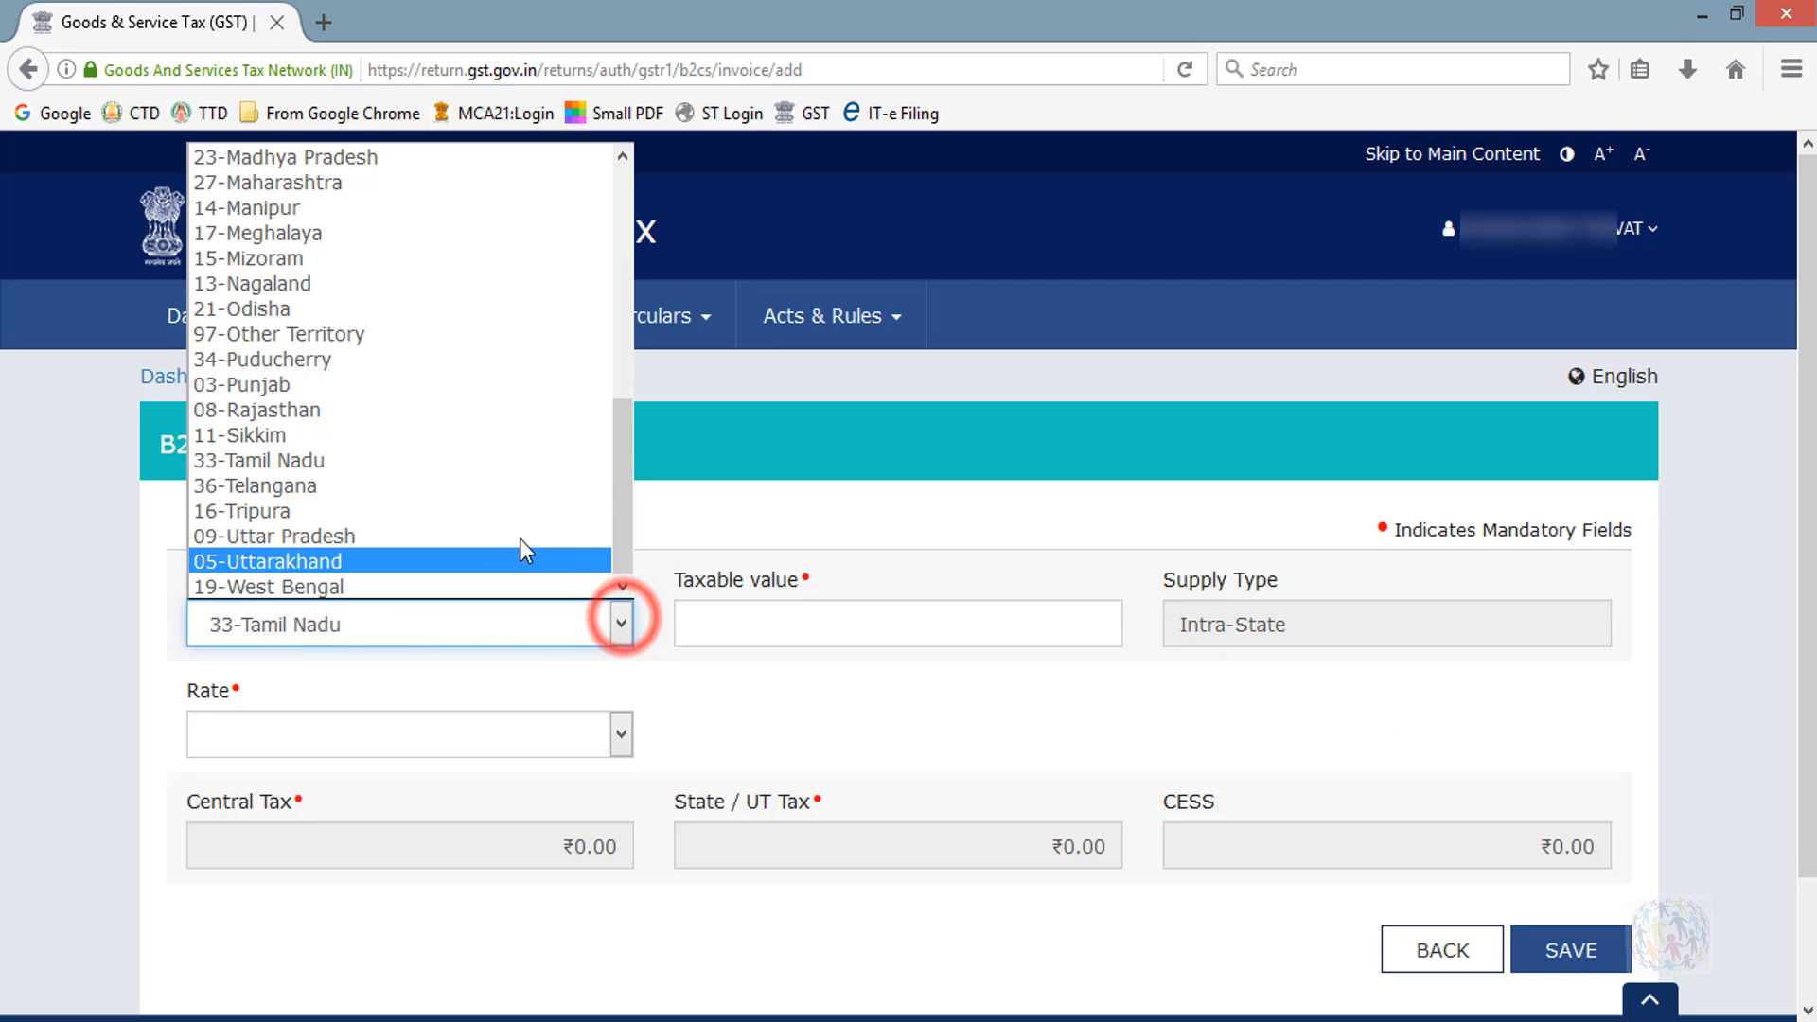
left_click(417, 484)
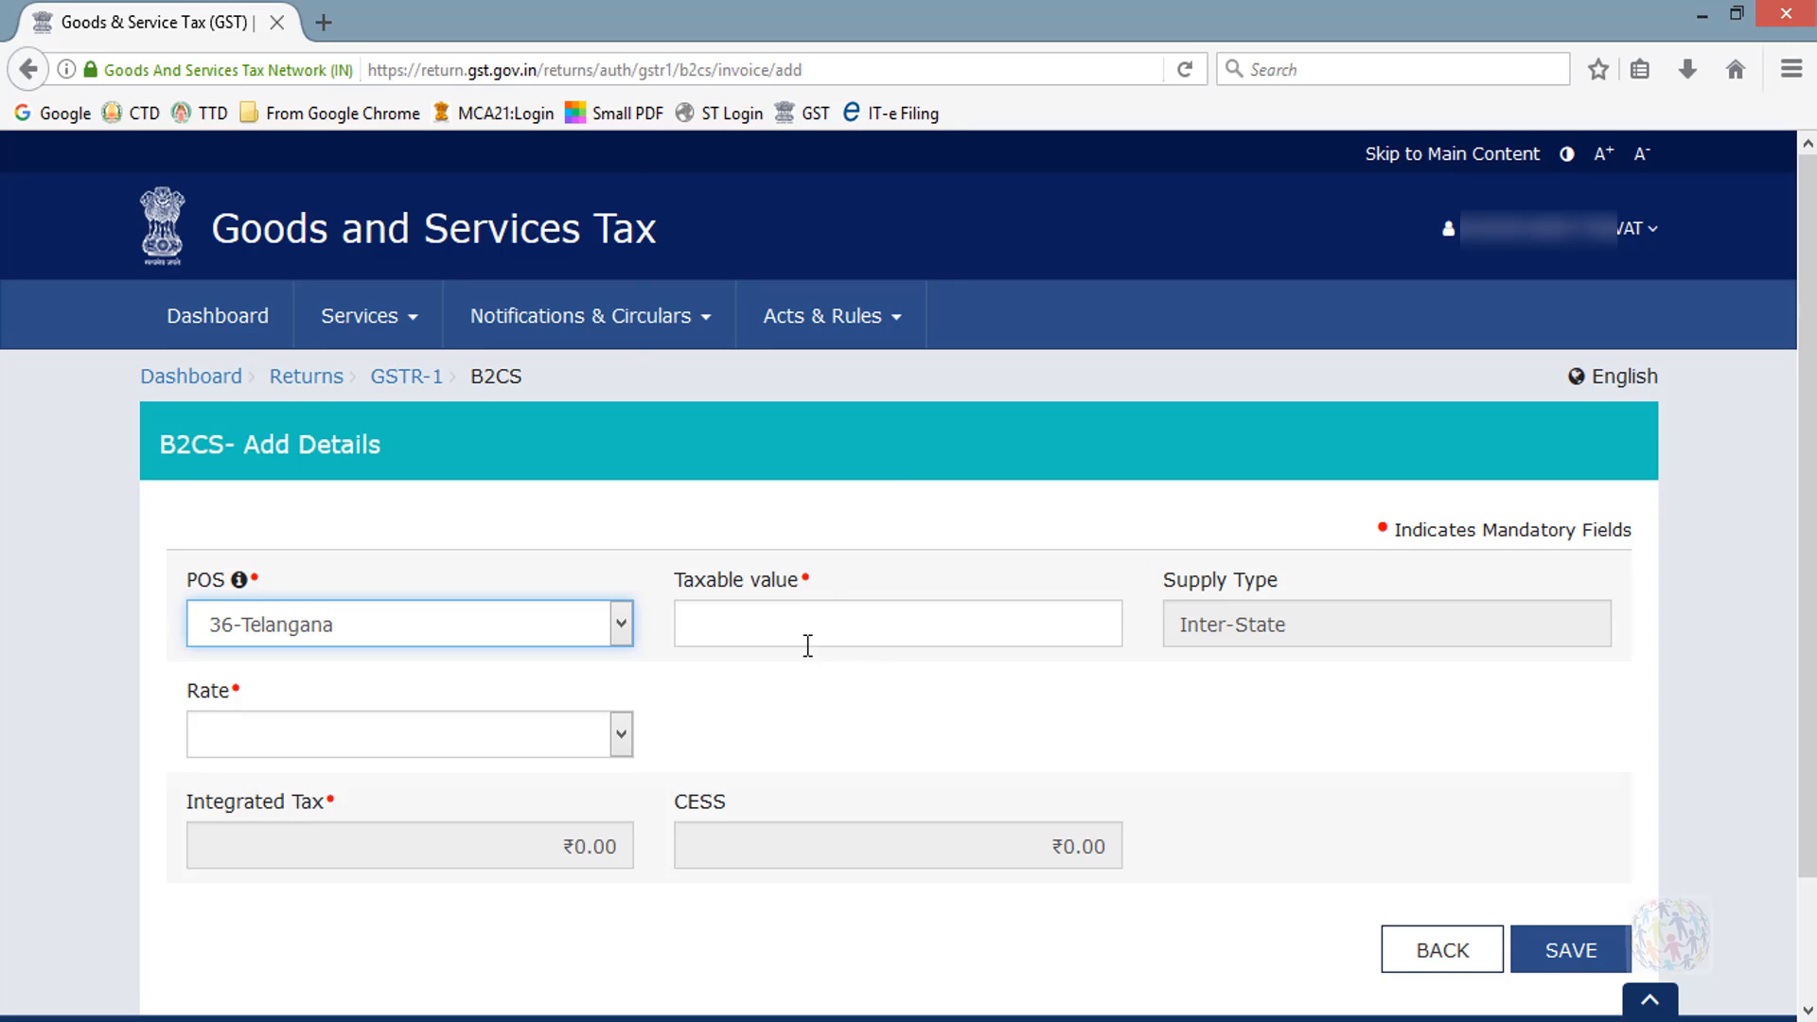
left_click(620, 622)
left_click(376, 462)
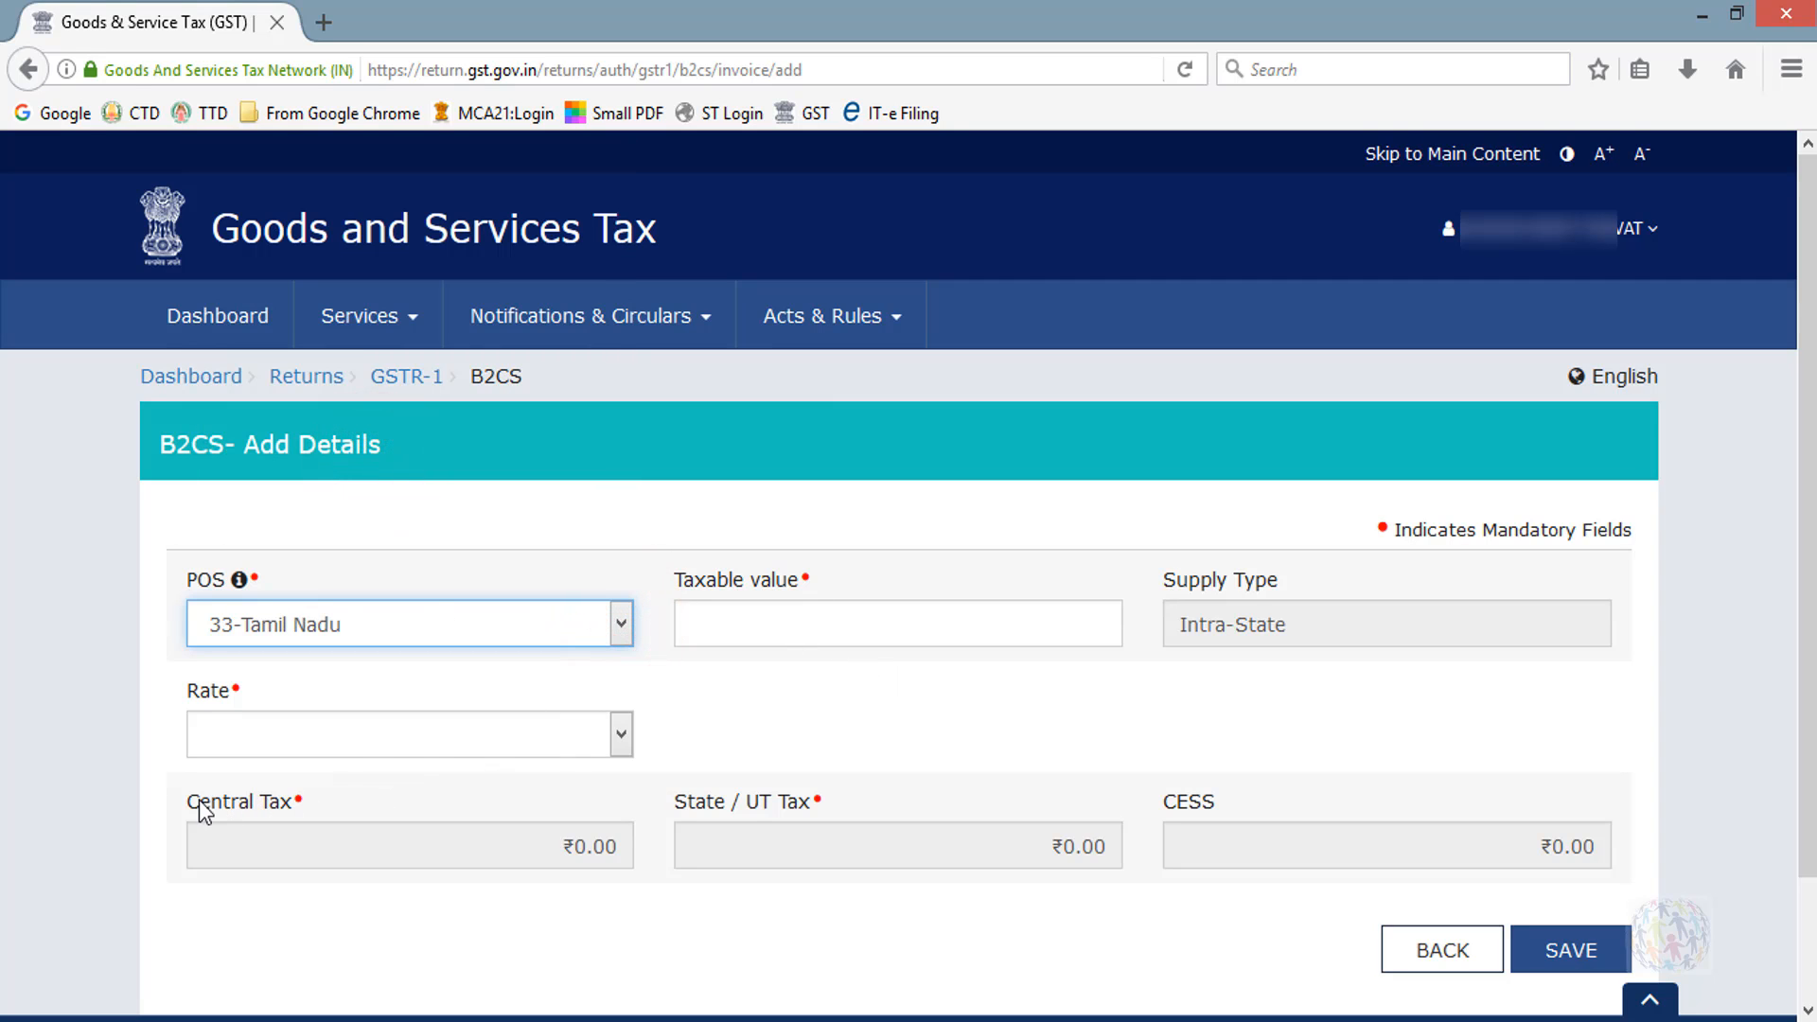
left_click_drag(199, 802, 305, 801)
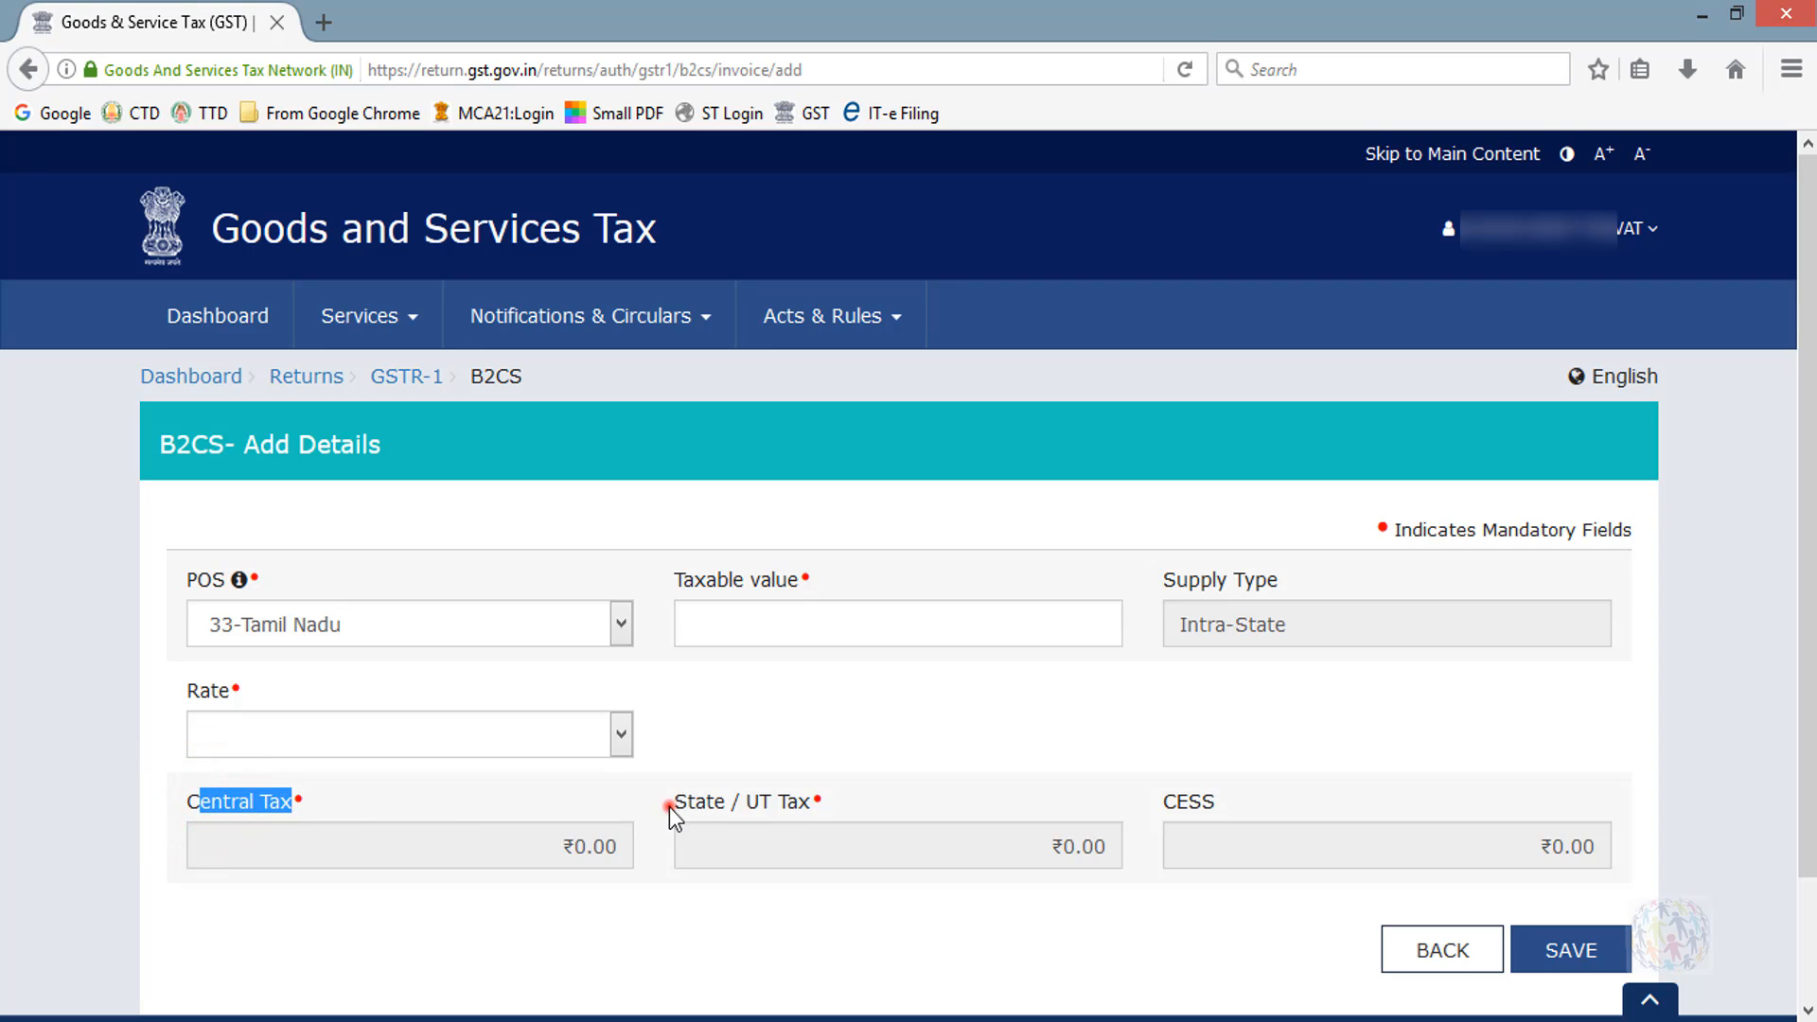
left_click_drag(668, 806, 855, 814)
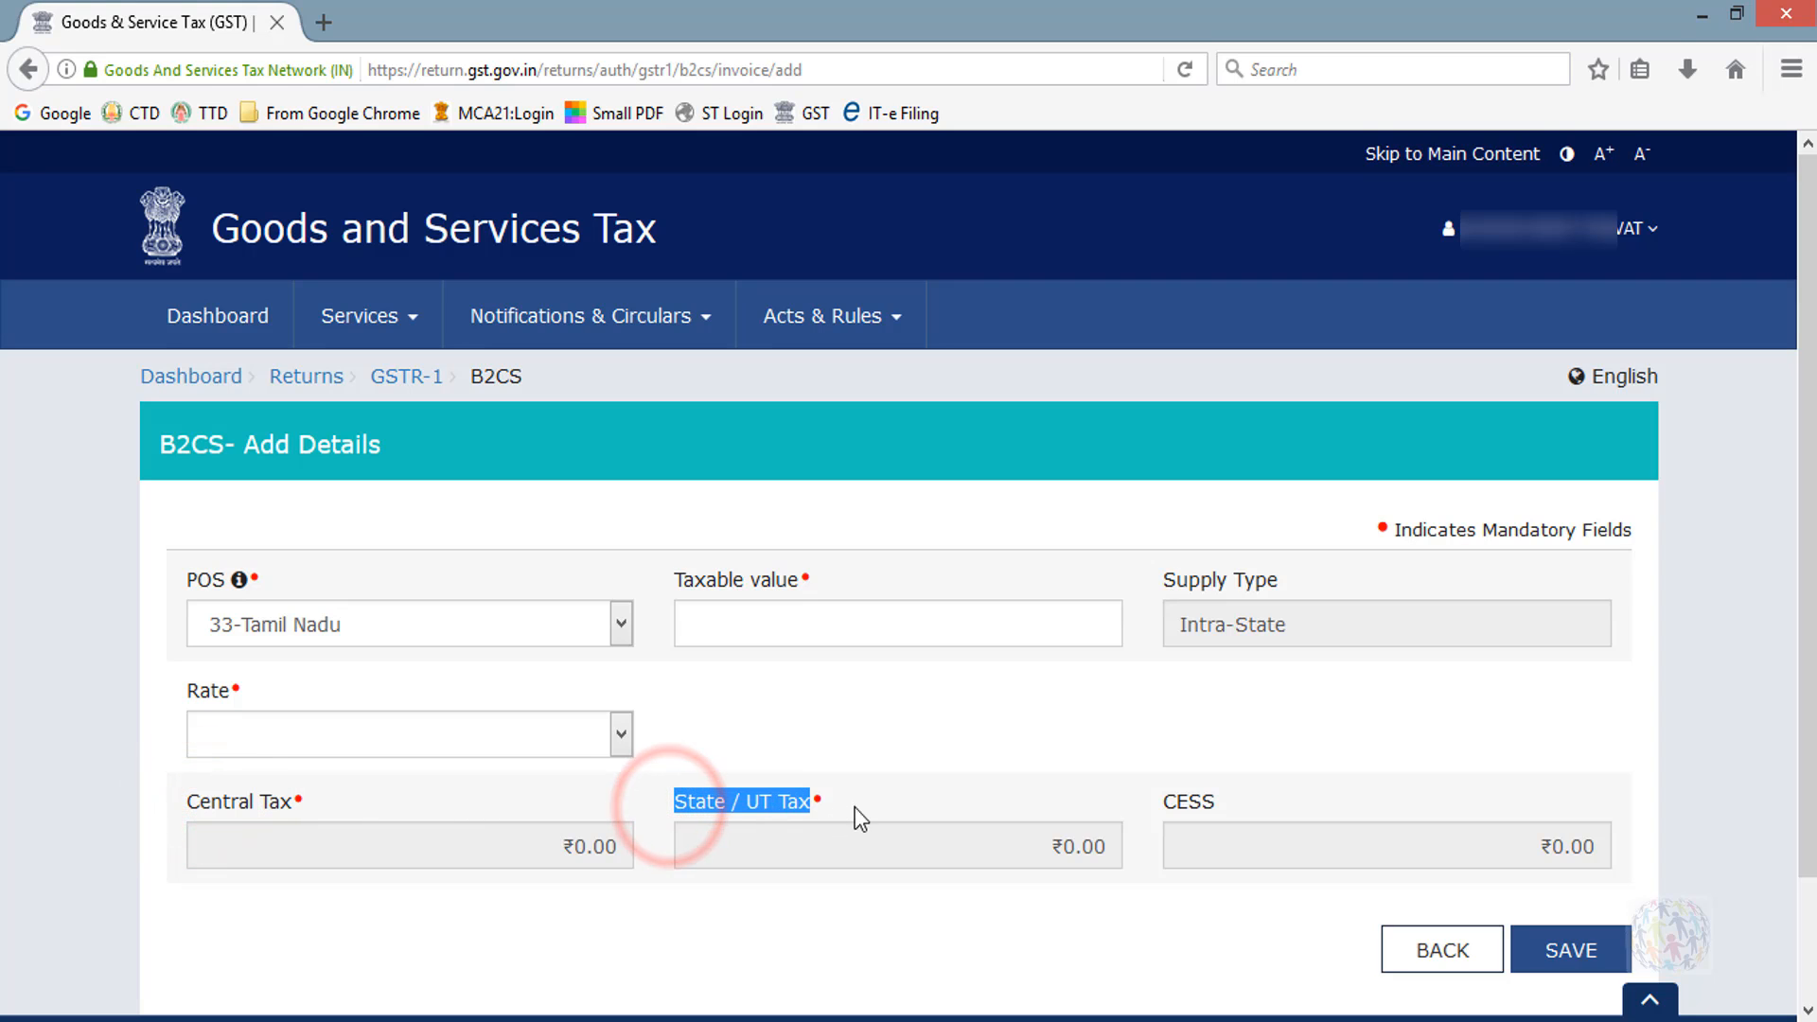
Change the POS to 36-Telangana and examine the Integrated Tax field.
left_click(593, 627)
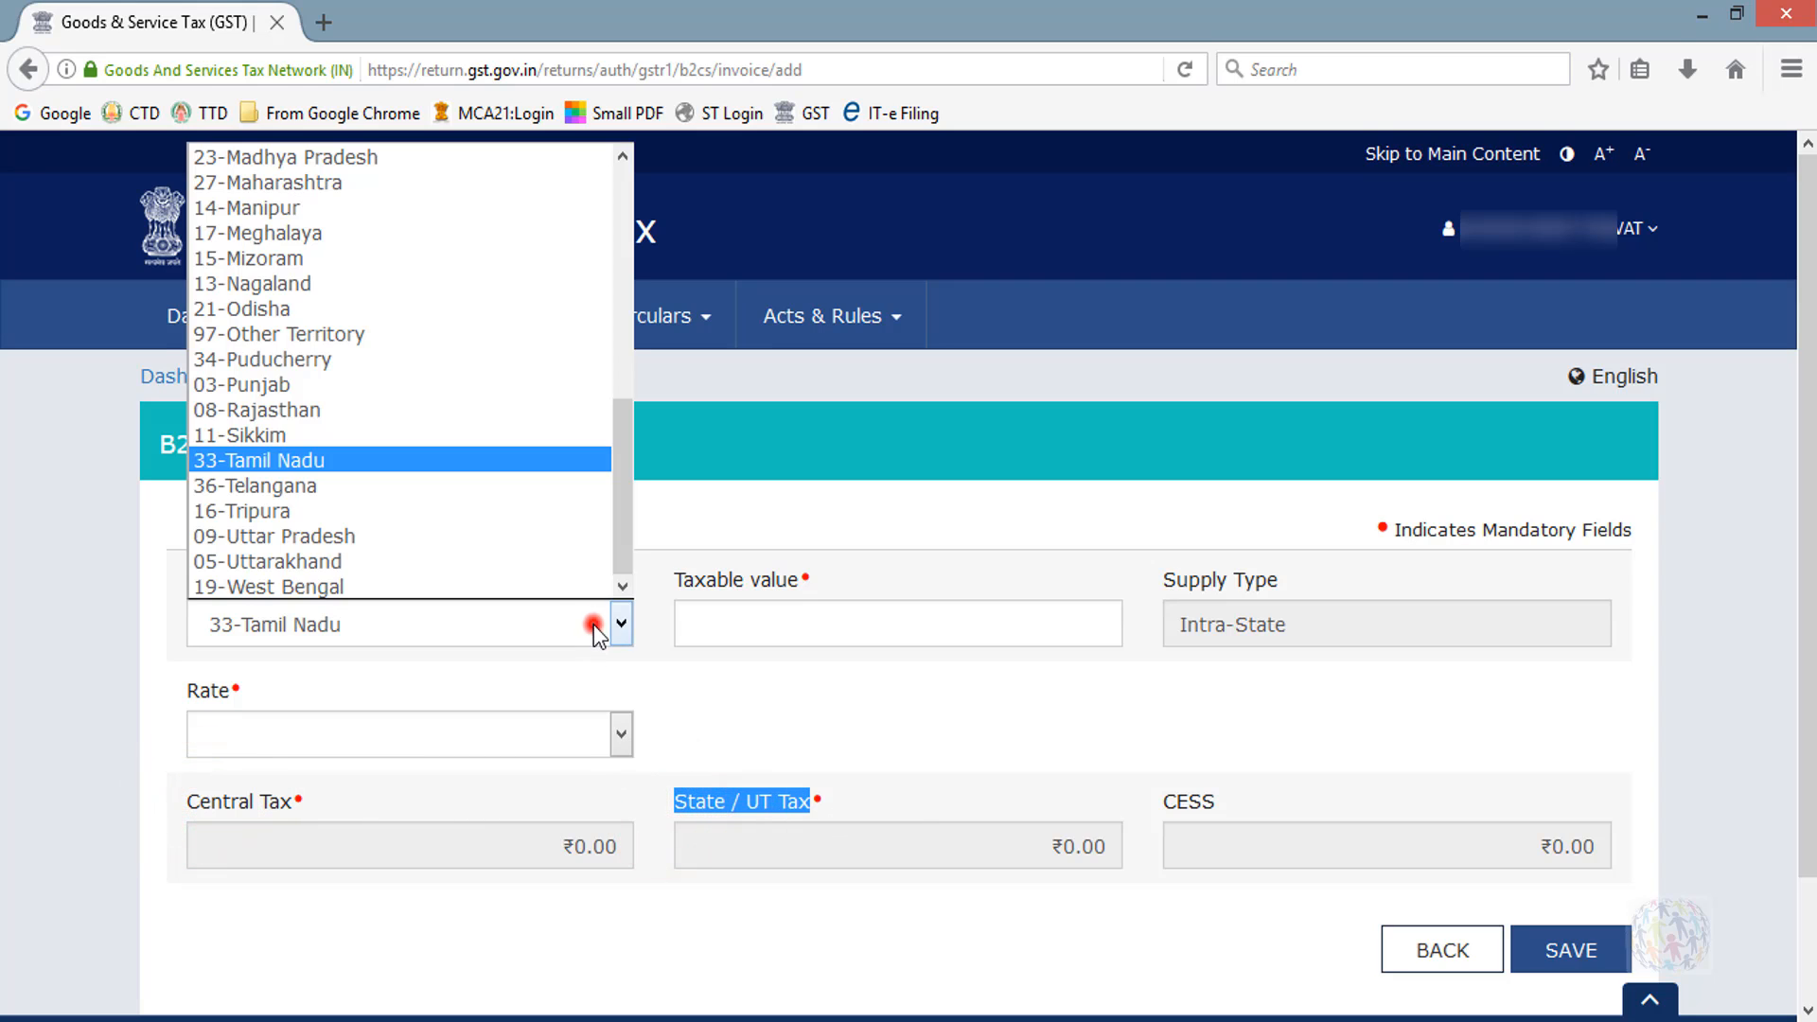
left_click(342, 490)
left_click_drag(190, 800, 343, 805)
left_click(802, 782)
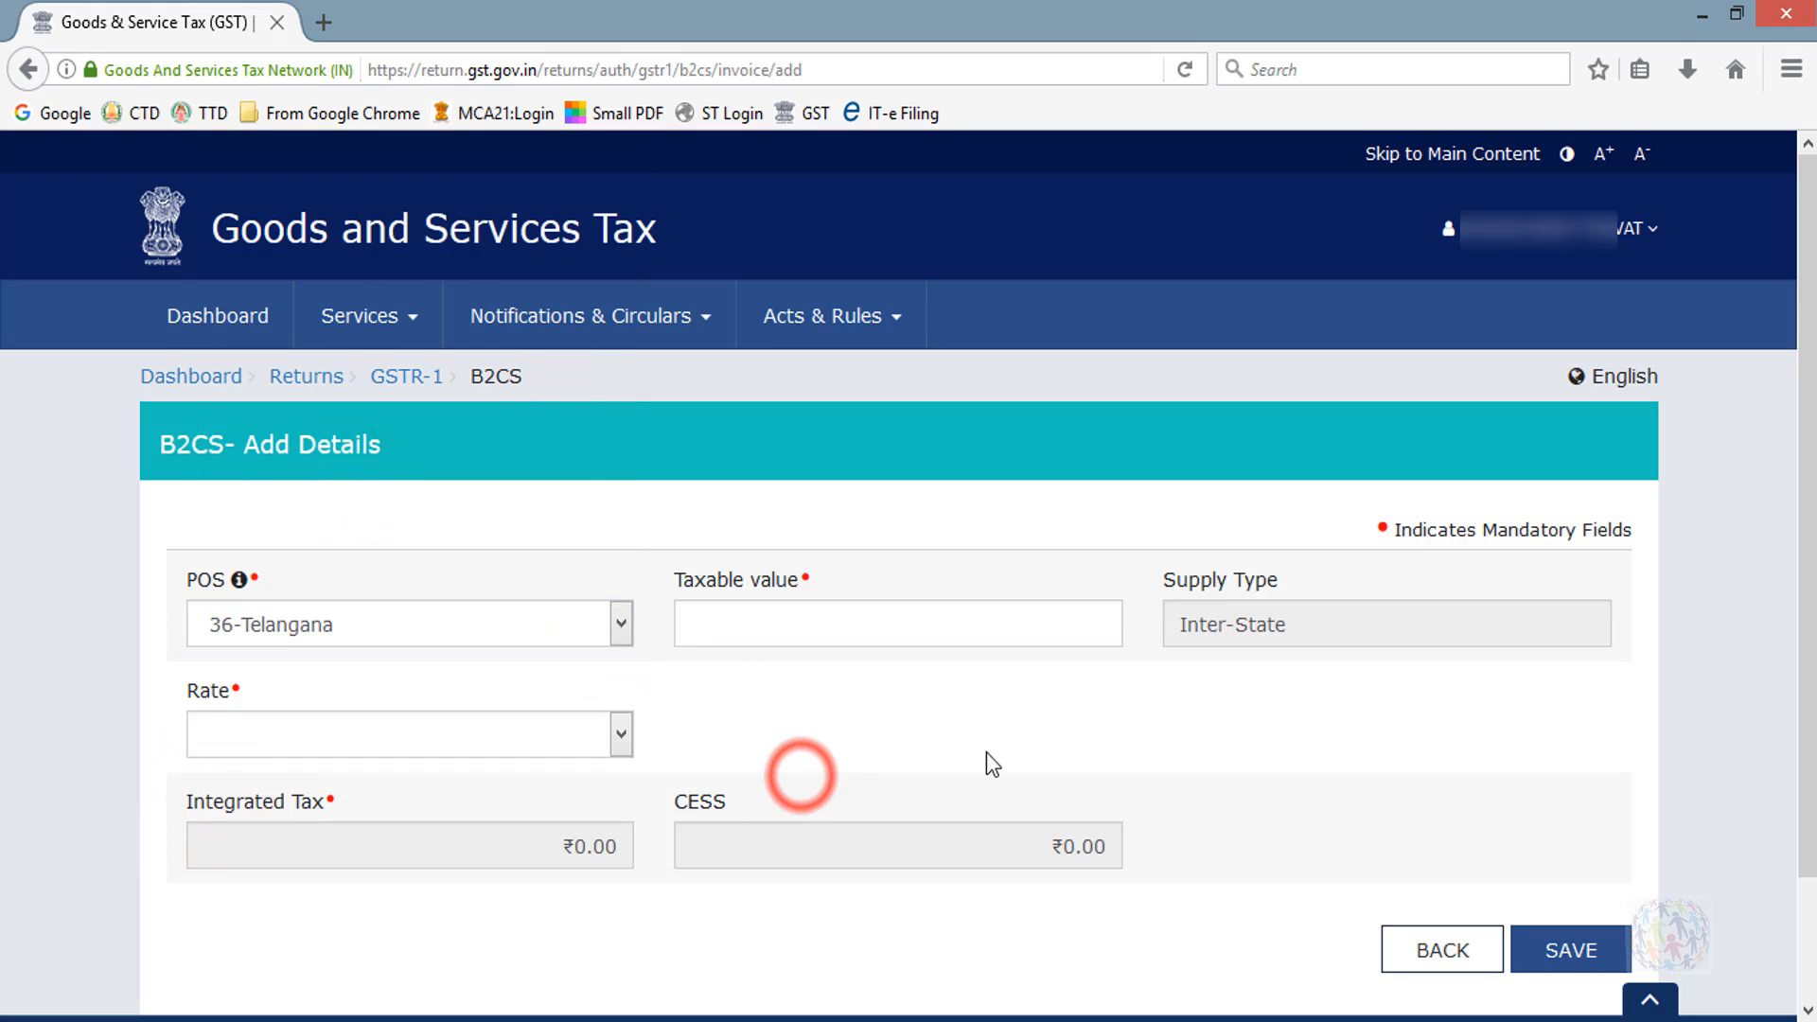
Enter a taxable value of 5000 with a rate of 12.0 and check the calculated Integrated Tax.
left_click(837, 624)
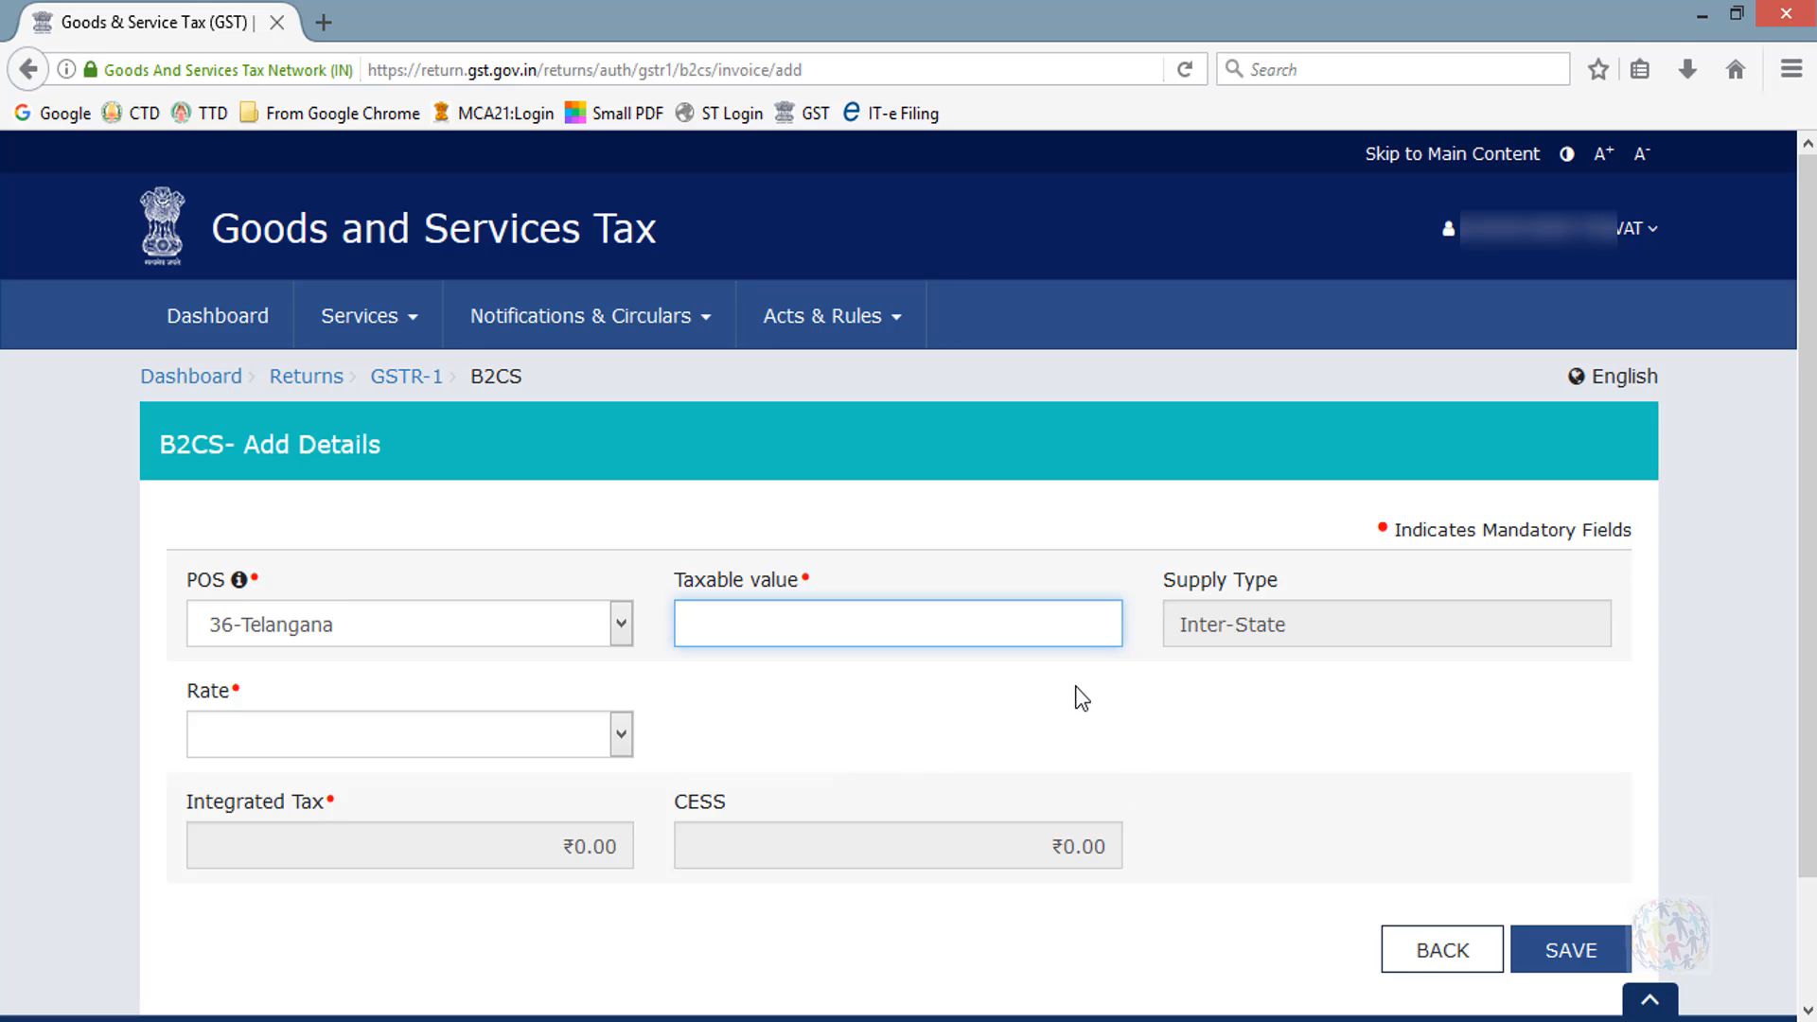
type("5000")
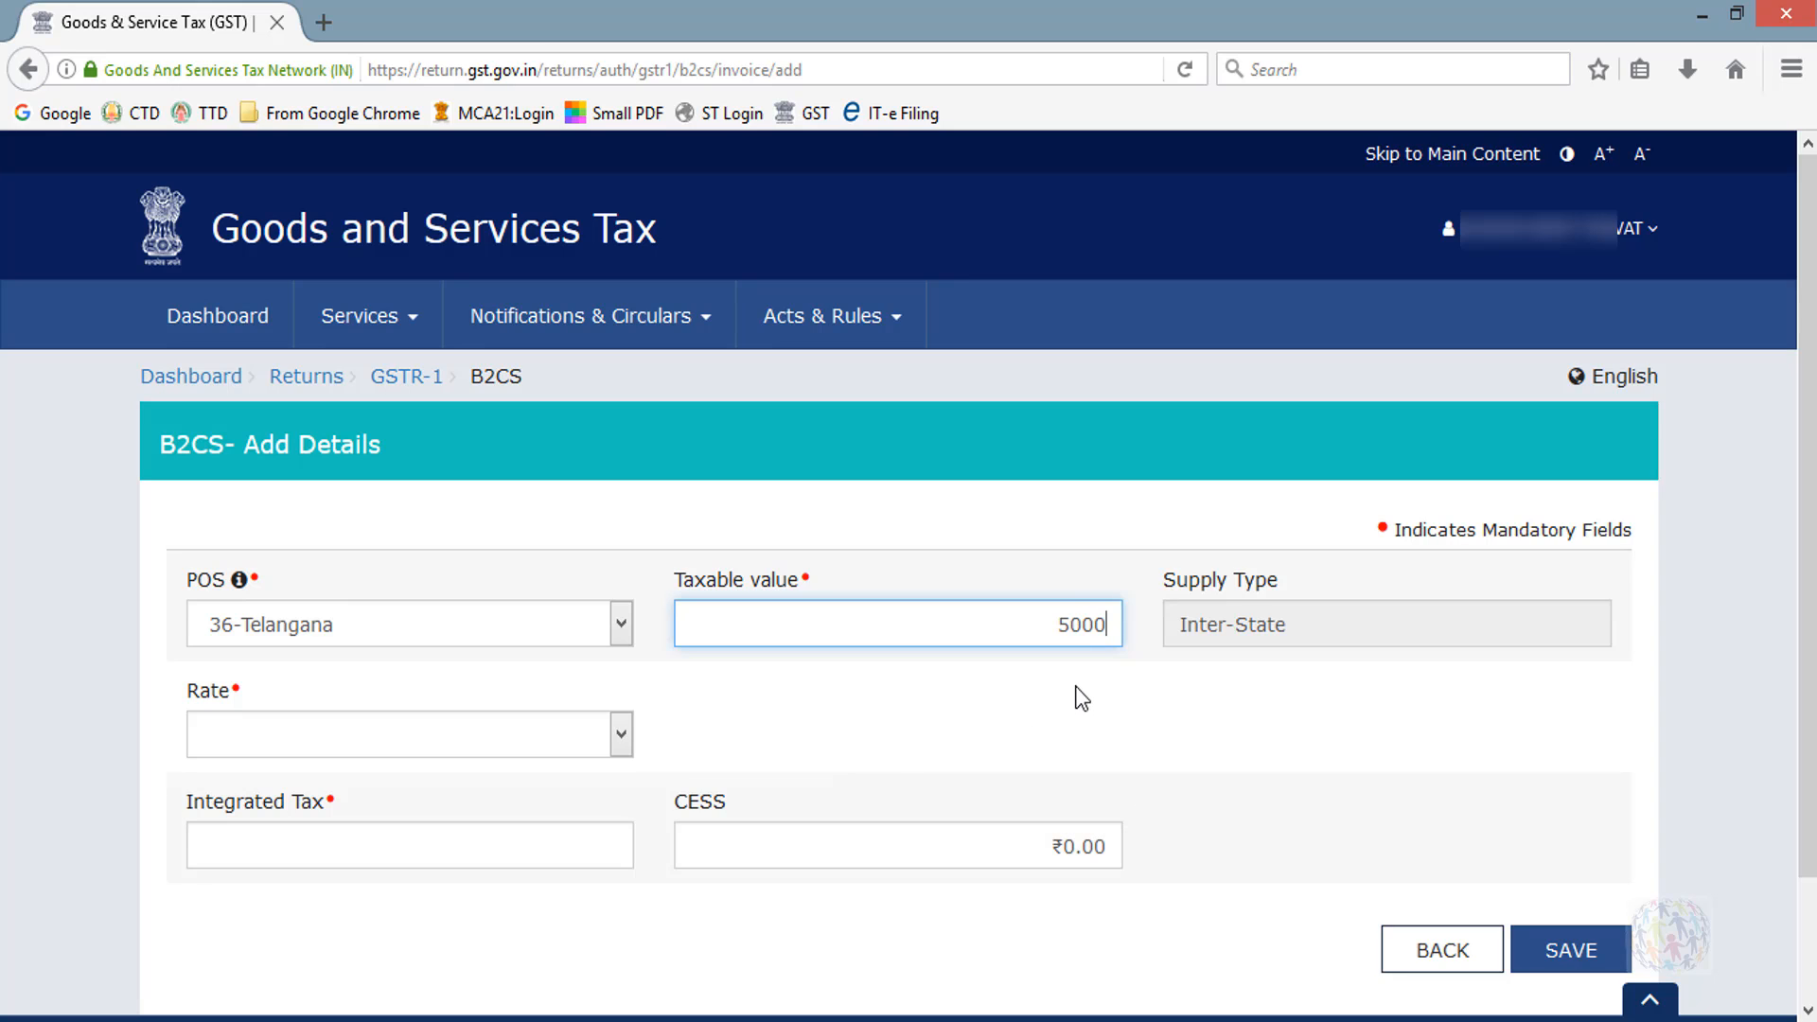
left_click(1076, 686)
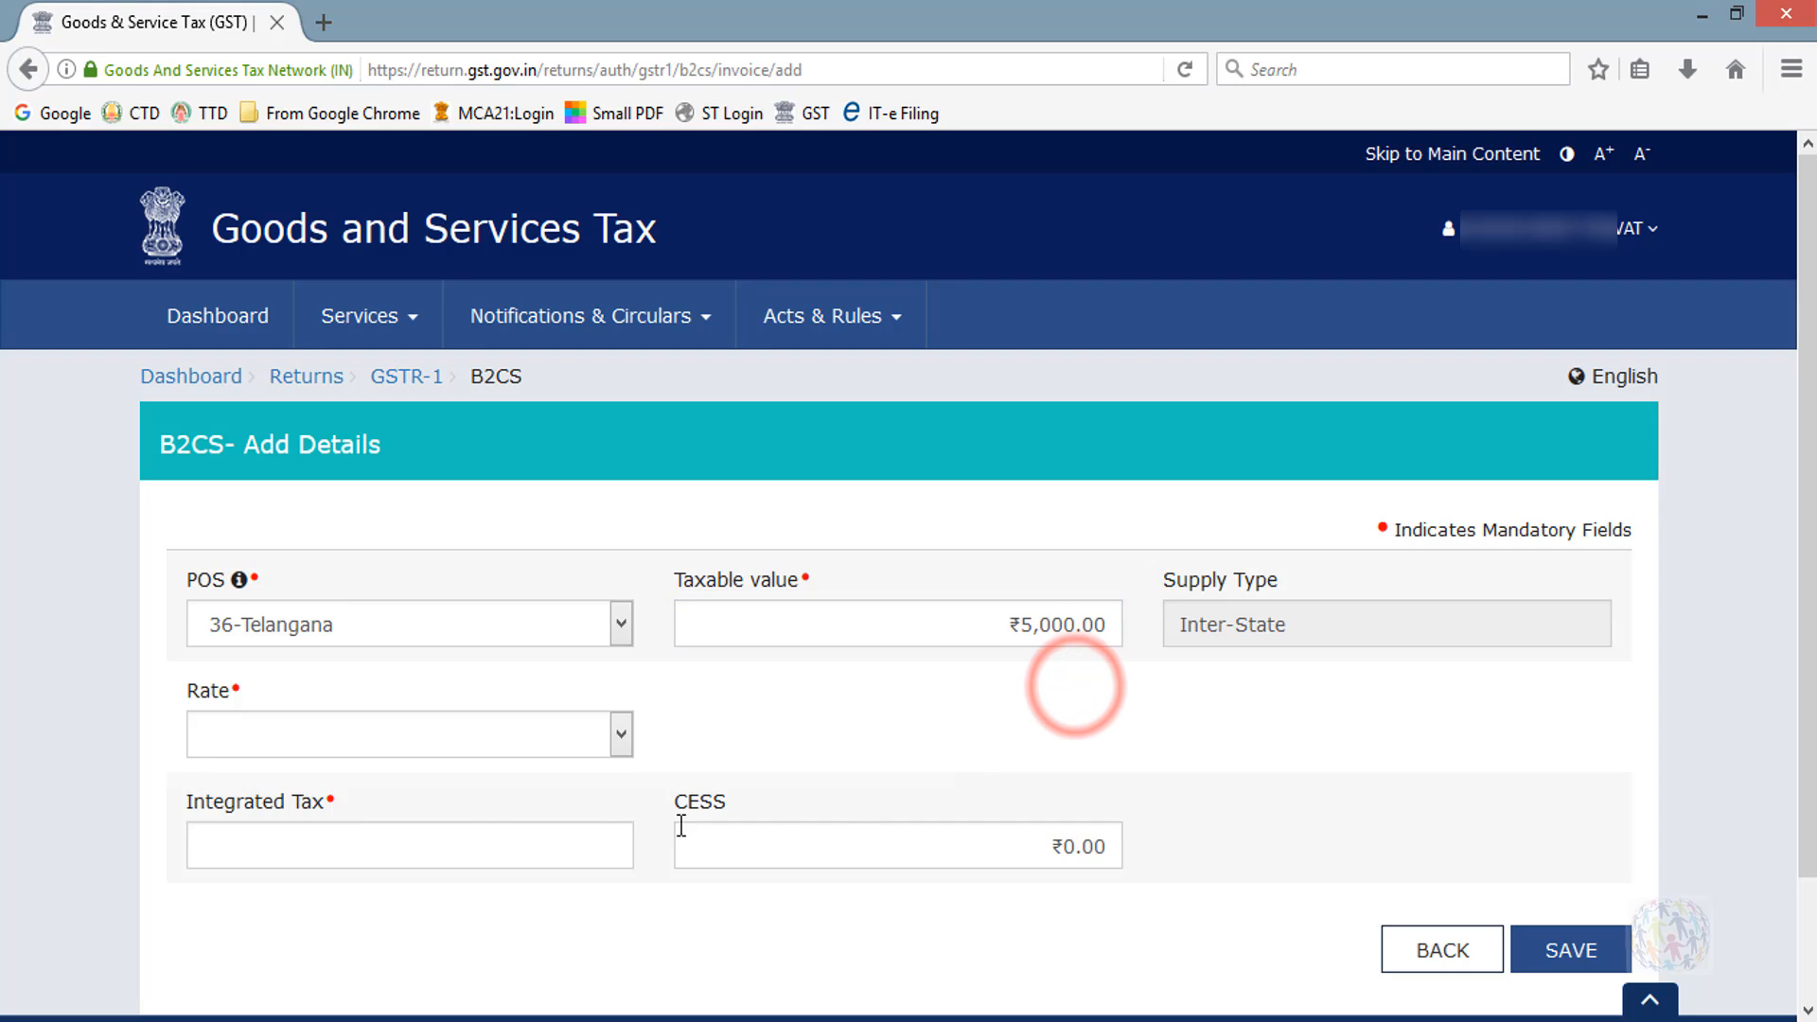
left_click(530, 748)
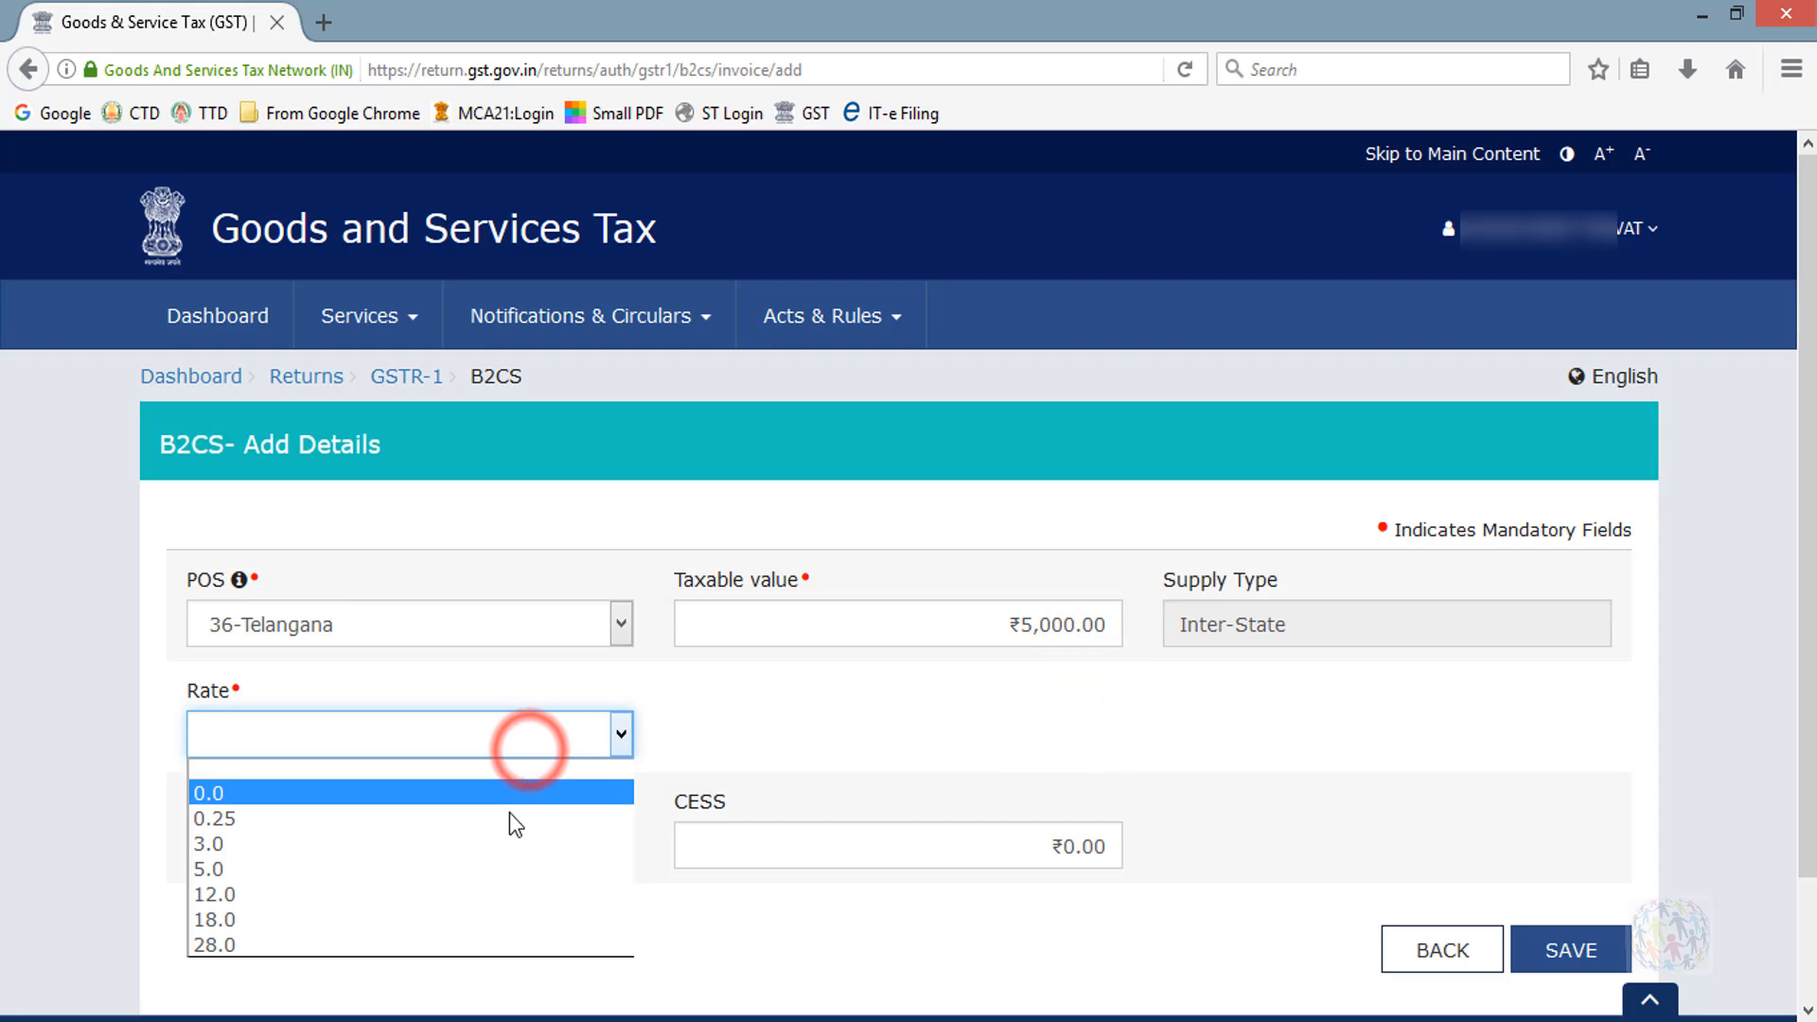
left_click(494, 892)
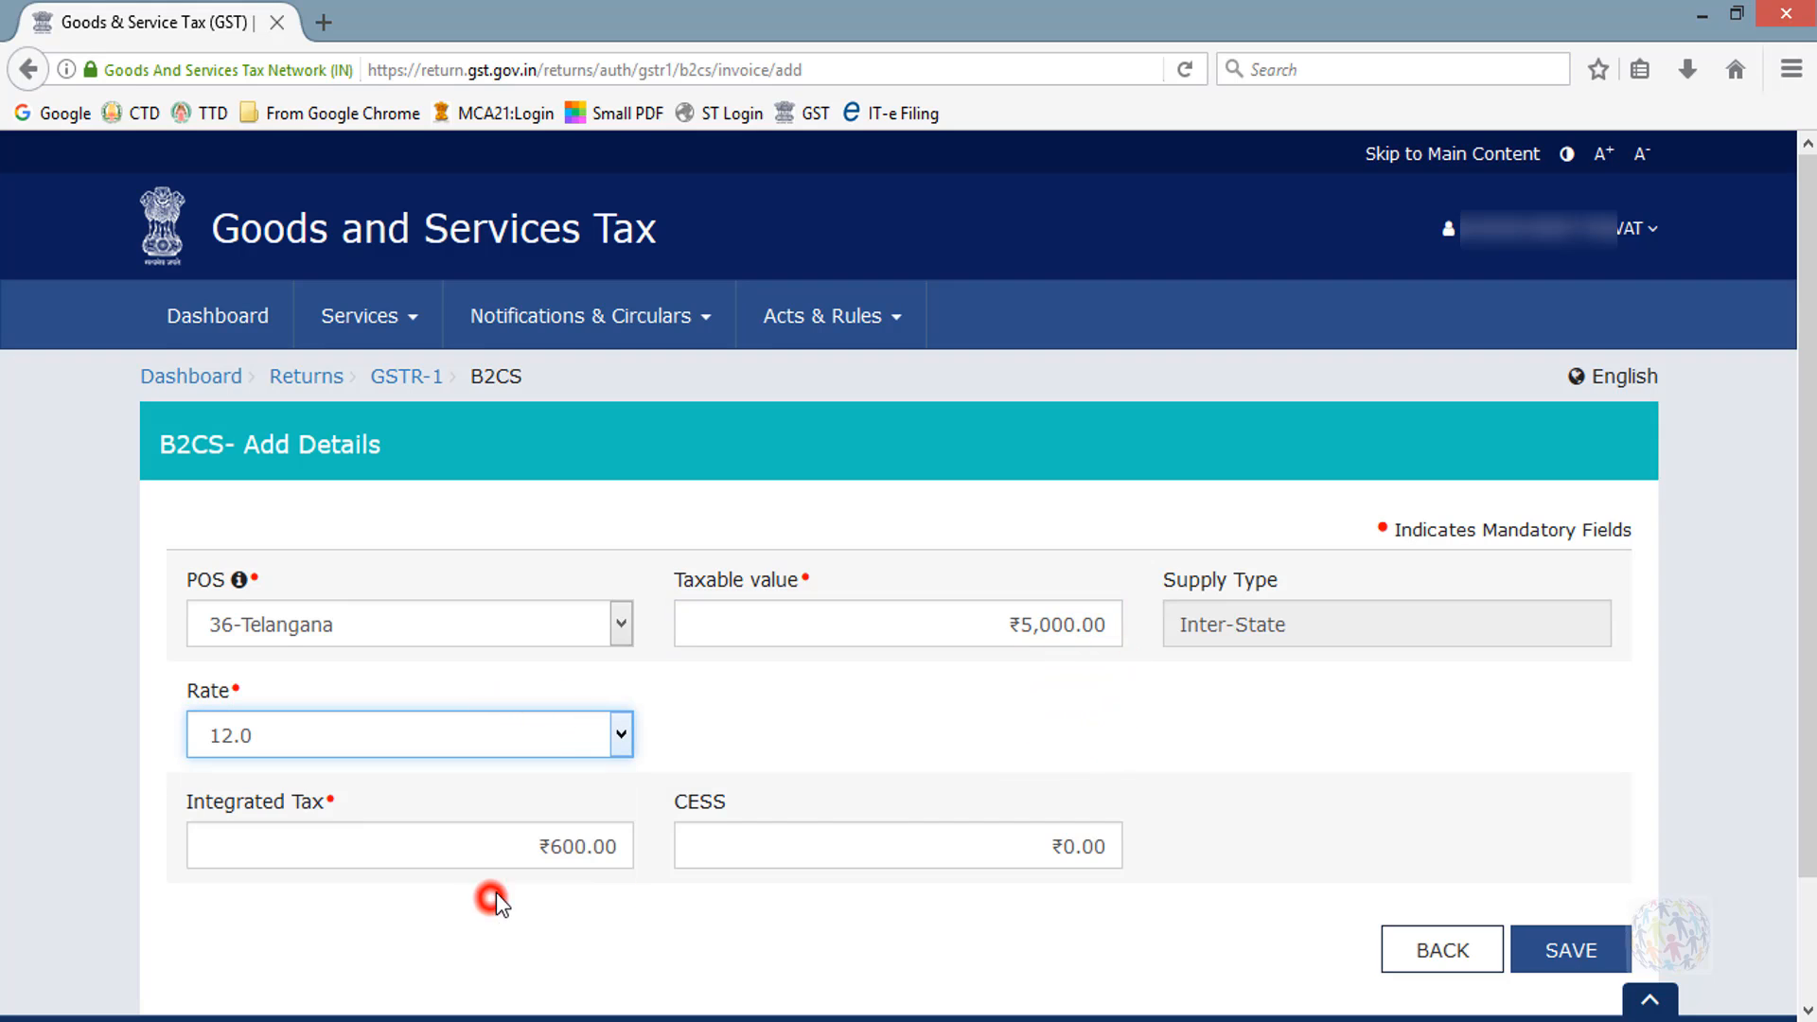
double_click(551, 847)
left_click(645, 901)
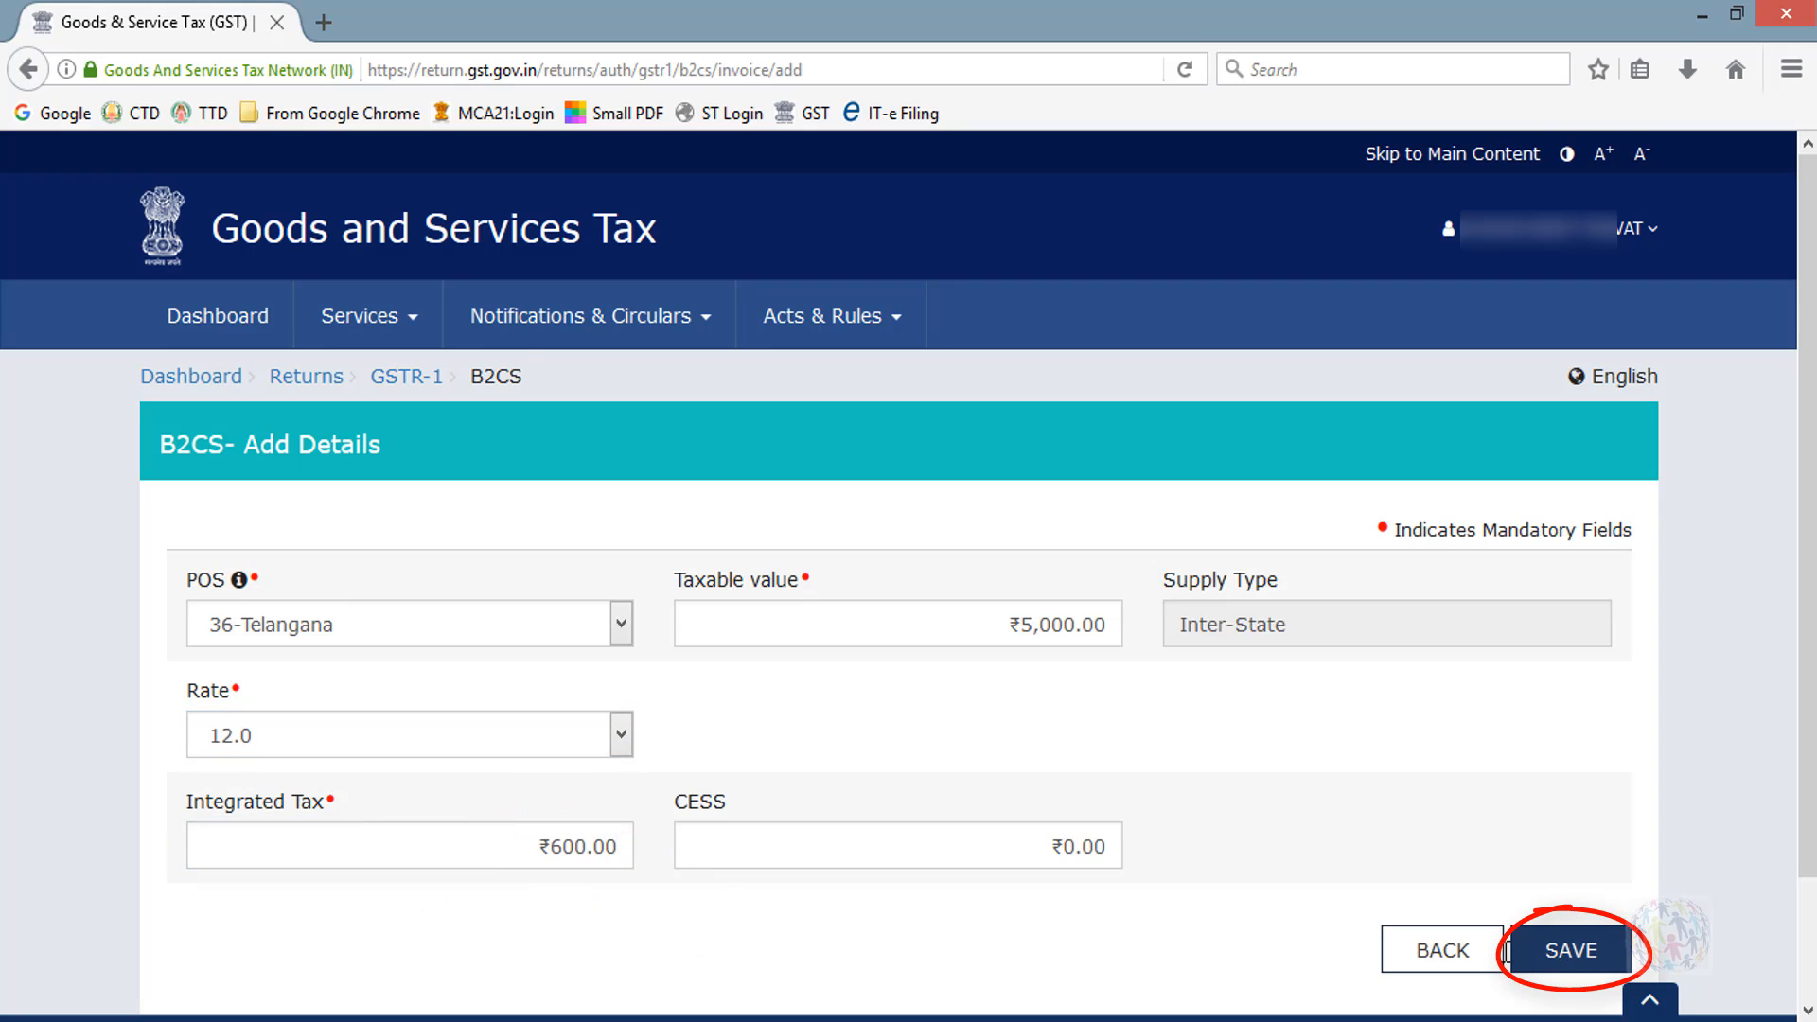
Leave the B2C (Others) pages without saving and open 8A, 8B, 8C, 8D - Nil Rated Supplies from the GSTR-1 overview.
left_click(1439, 950)
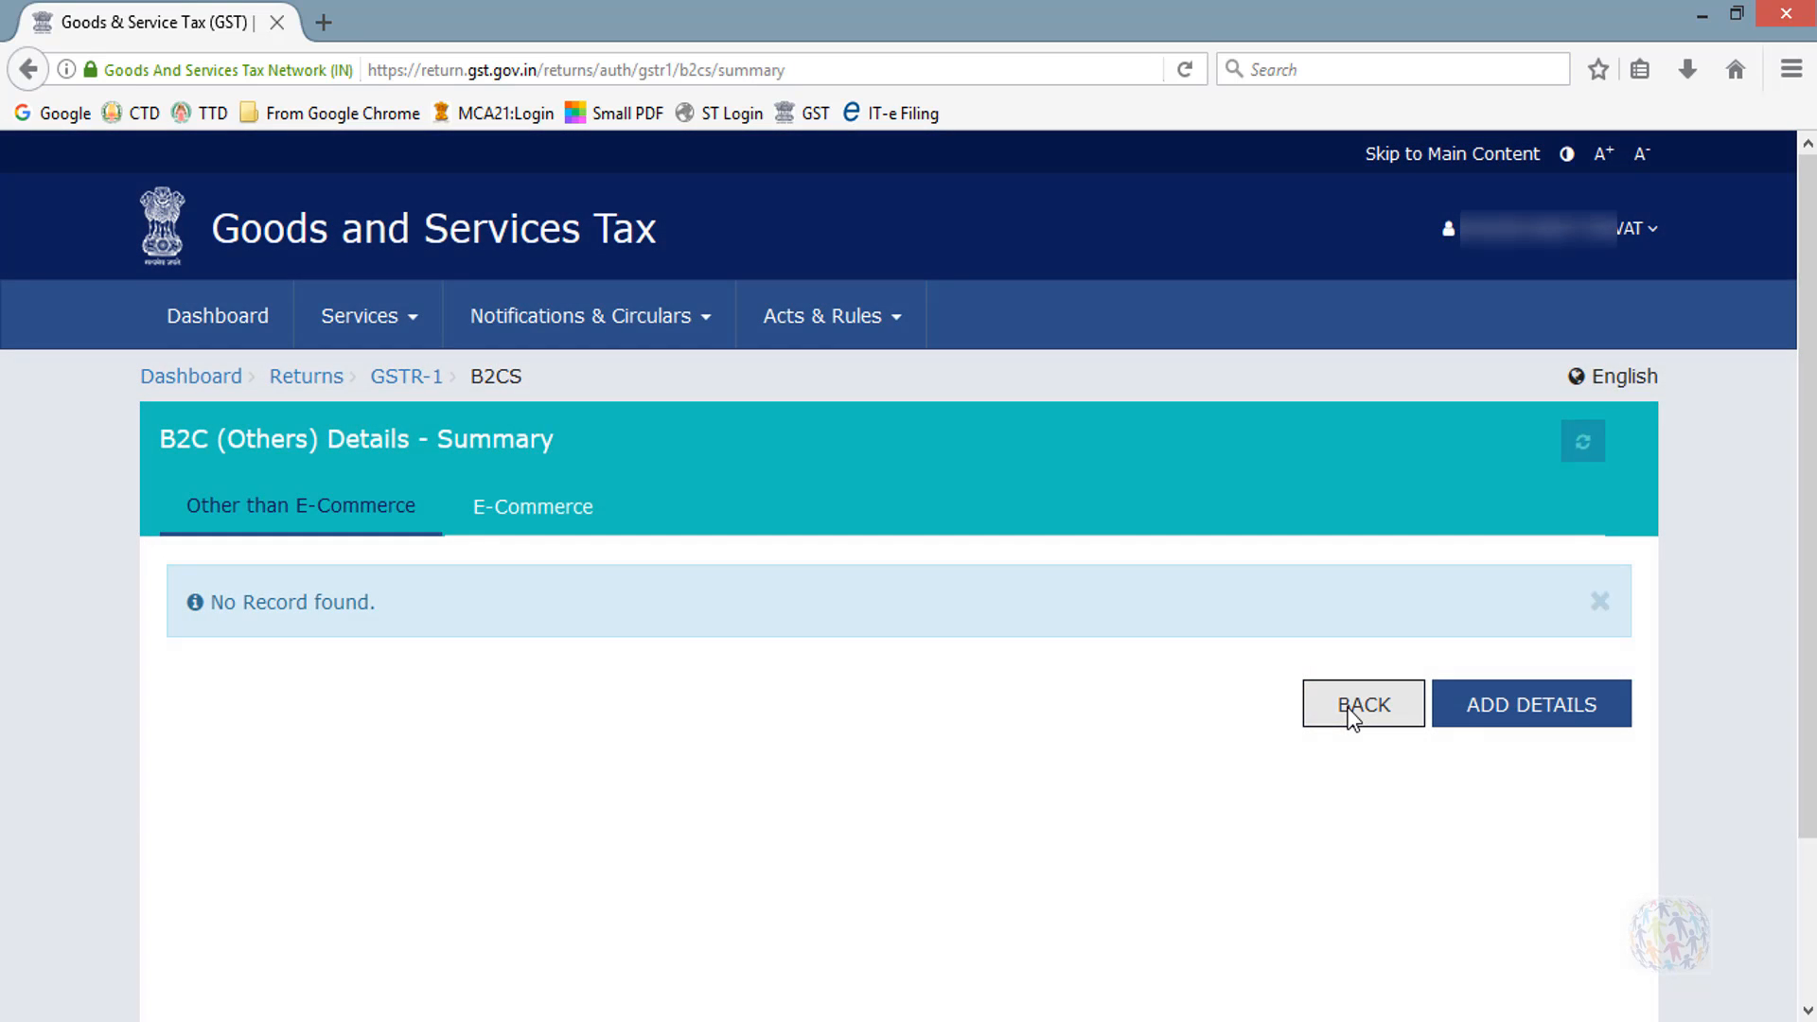
left_click(1345, 708)
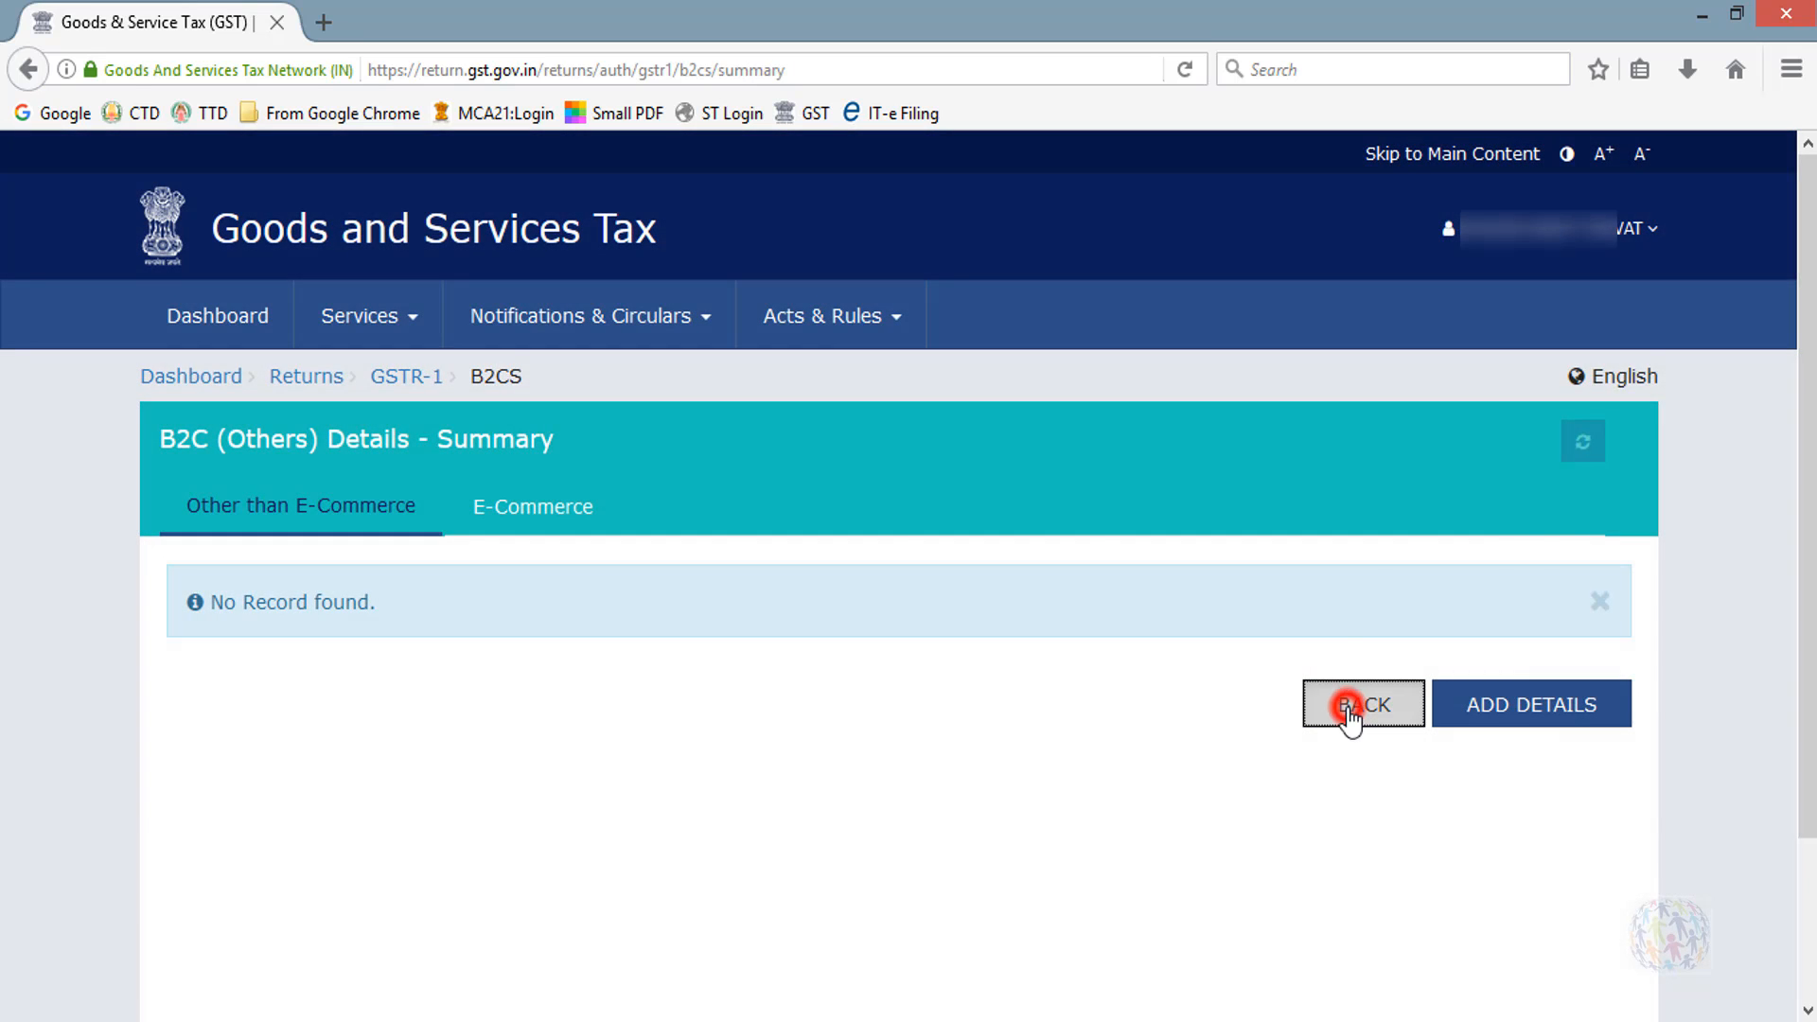
scroll(1347, 707, "down", 3)
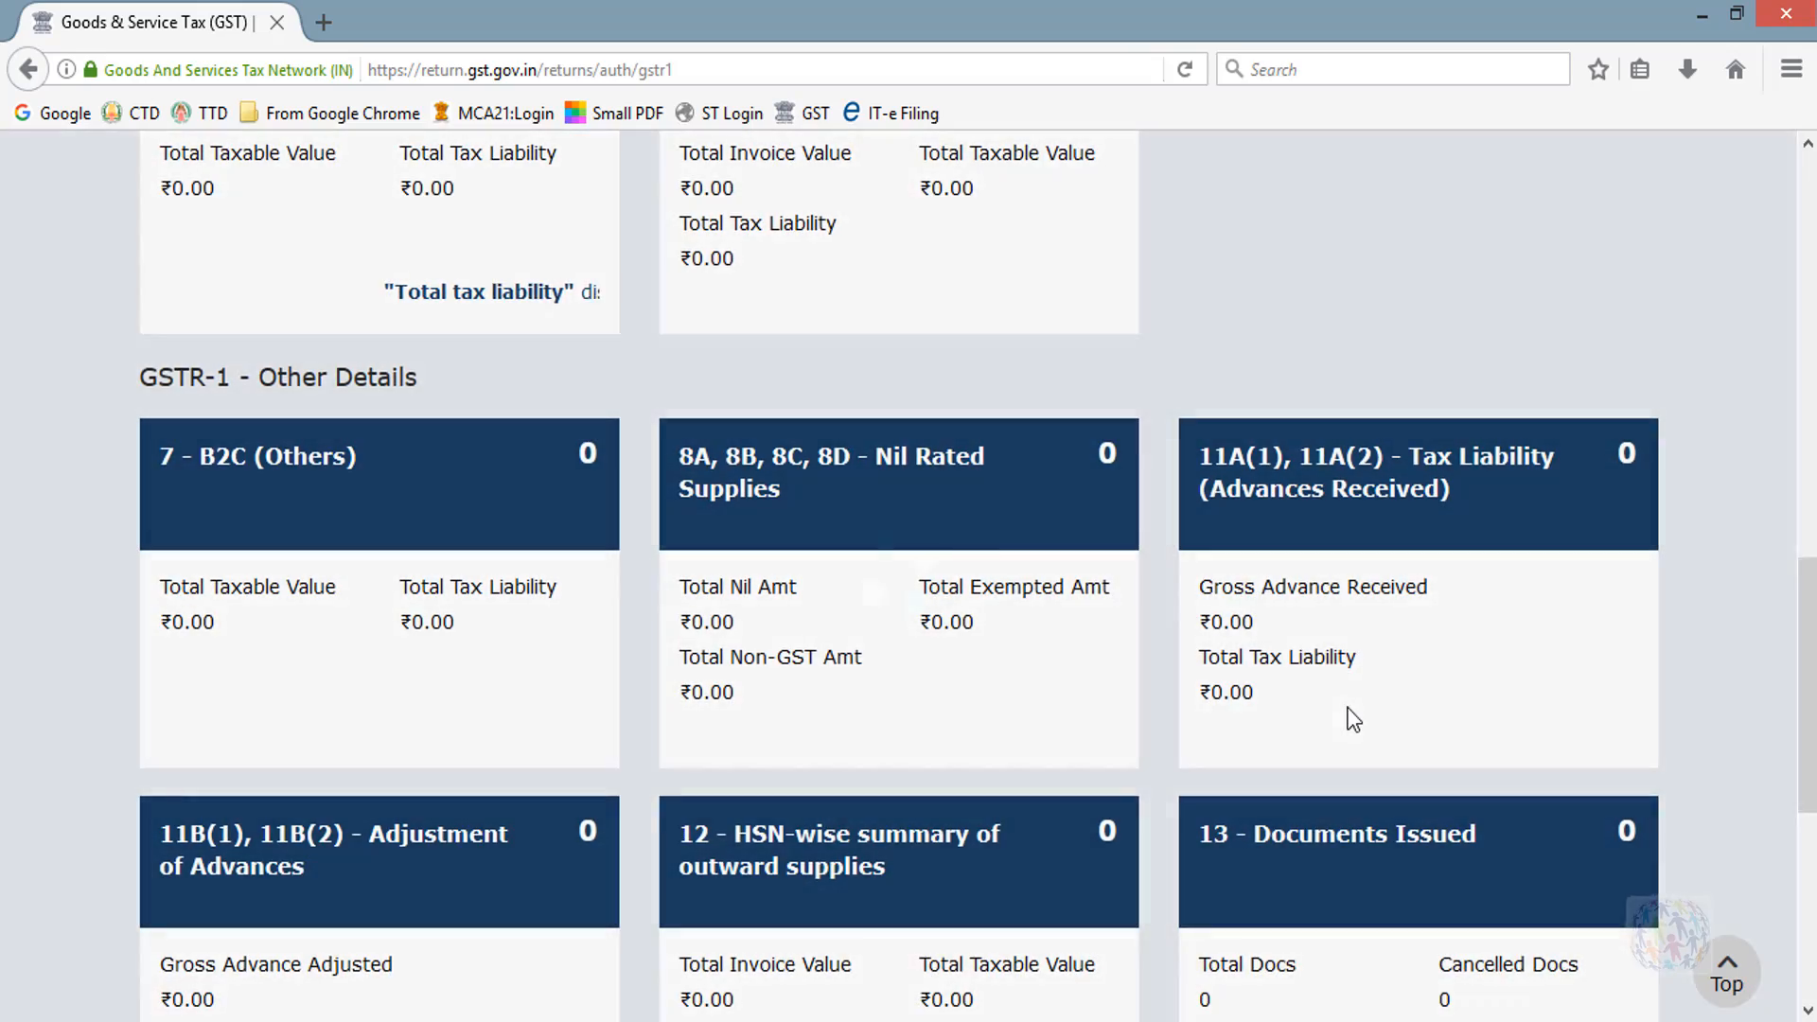
scroll(1347, 714, "down", 2)
left_click(906, 303)
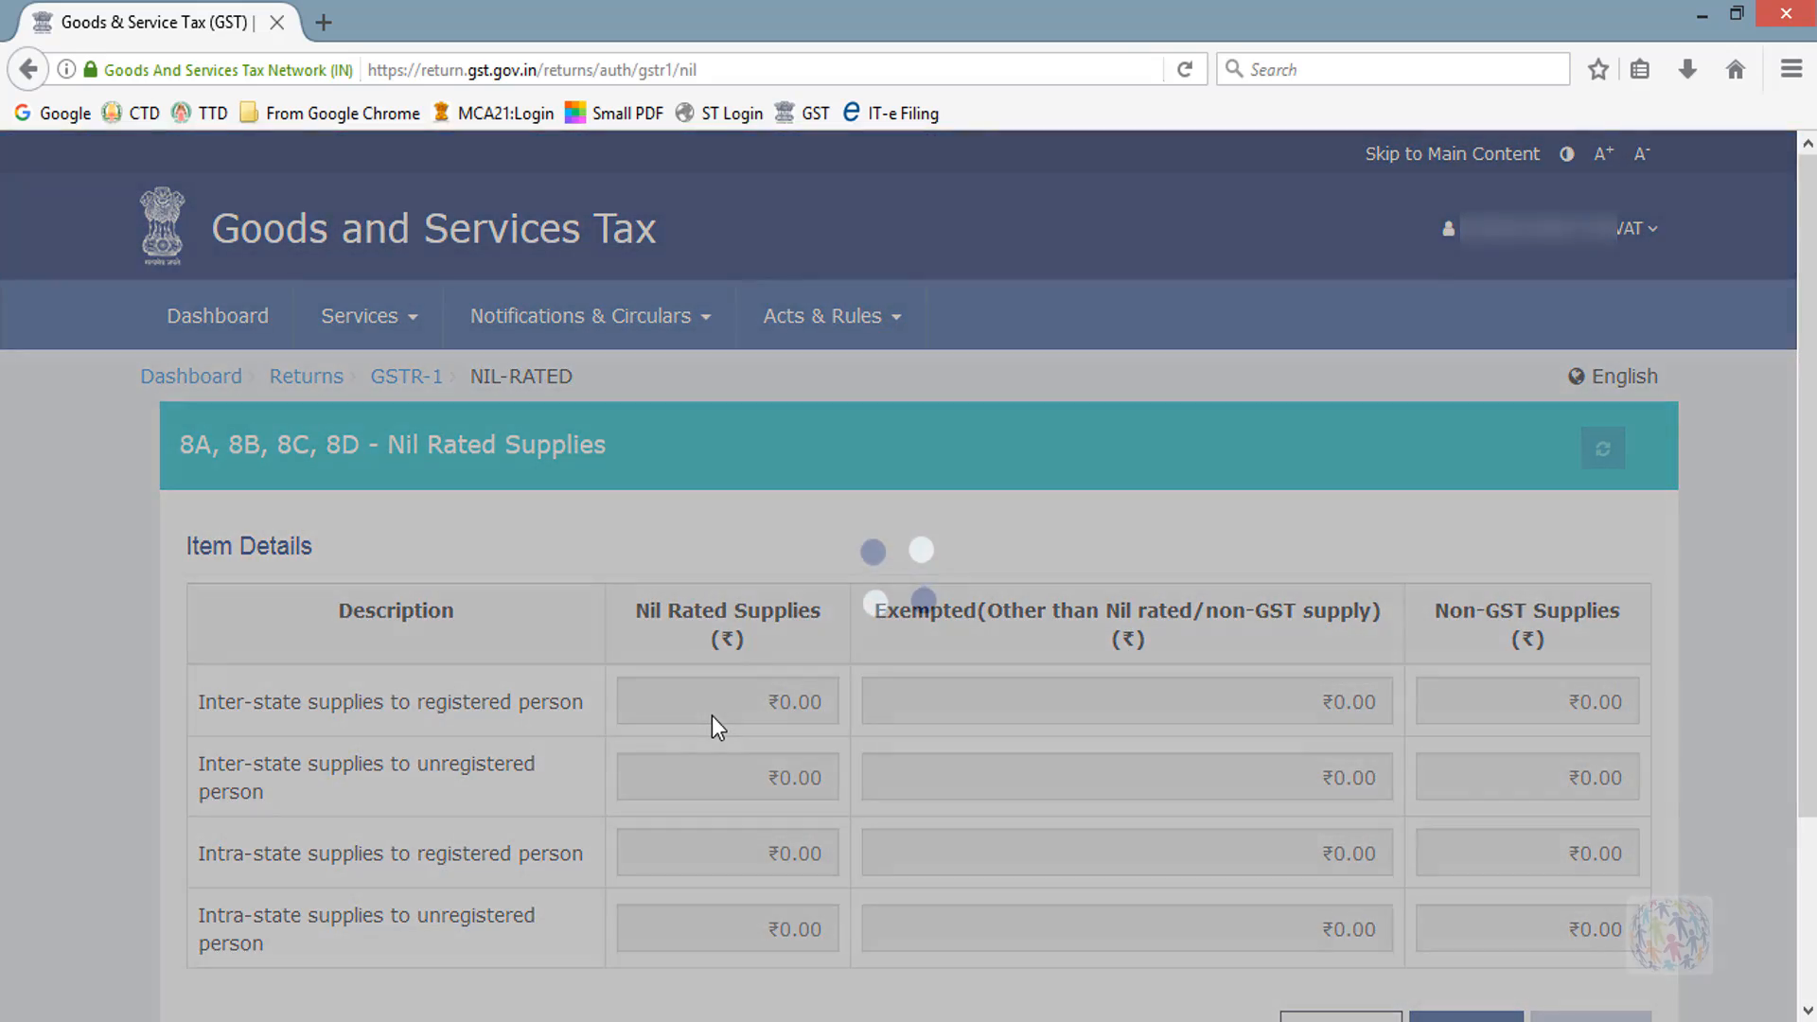
Make the Nil Rated Supplies table editable and examine its inter-state rows for registered and unregistered persons.
scroll(712, 715, "down", 2)
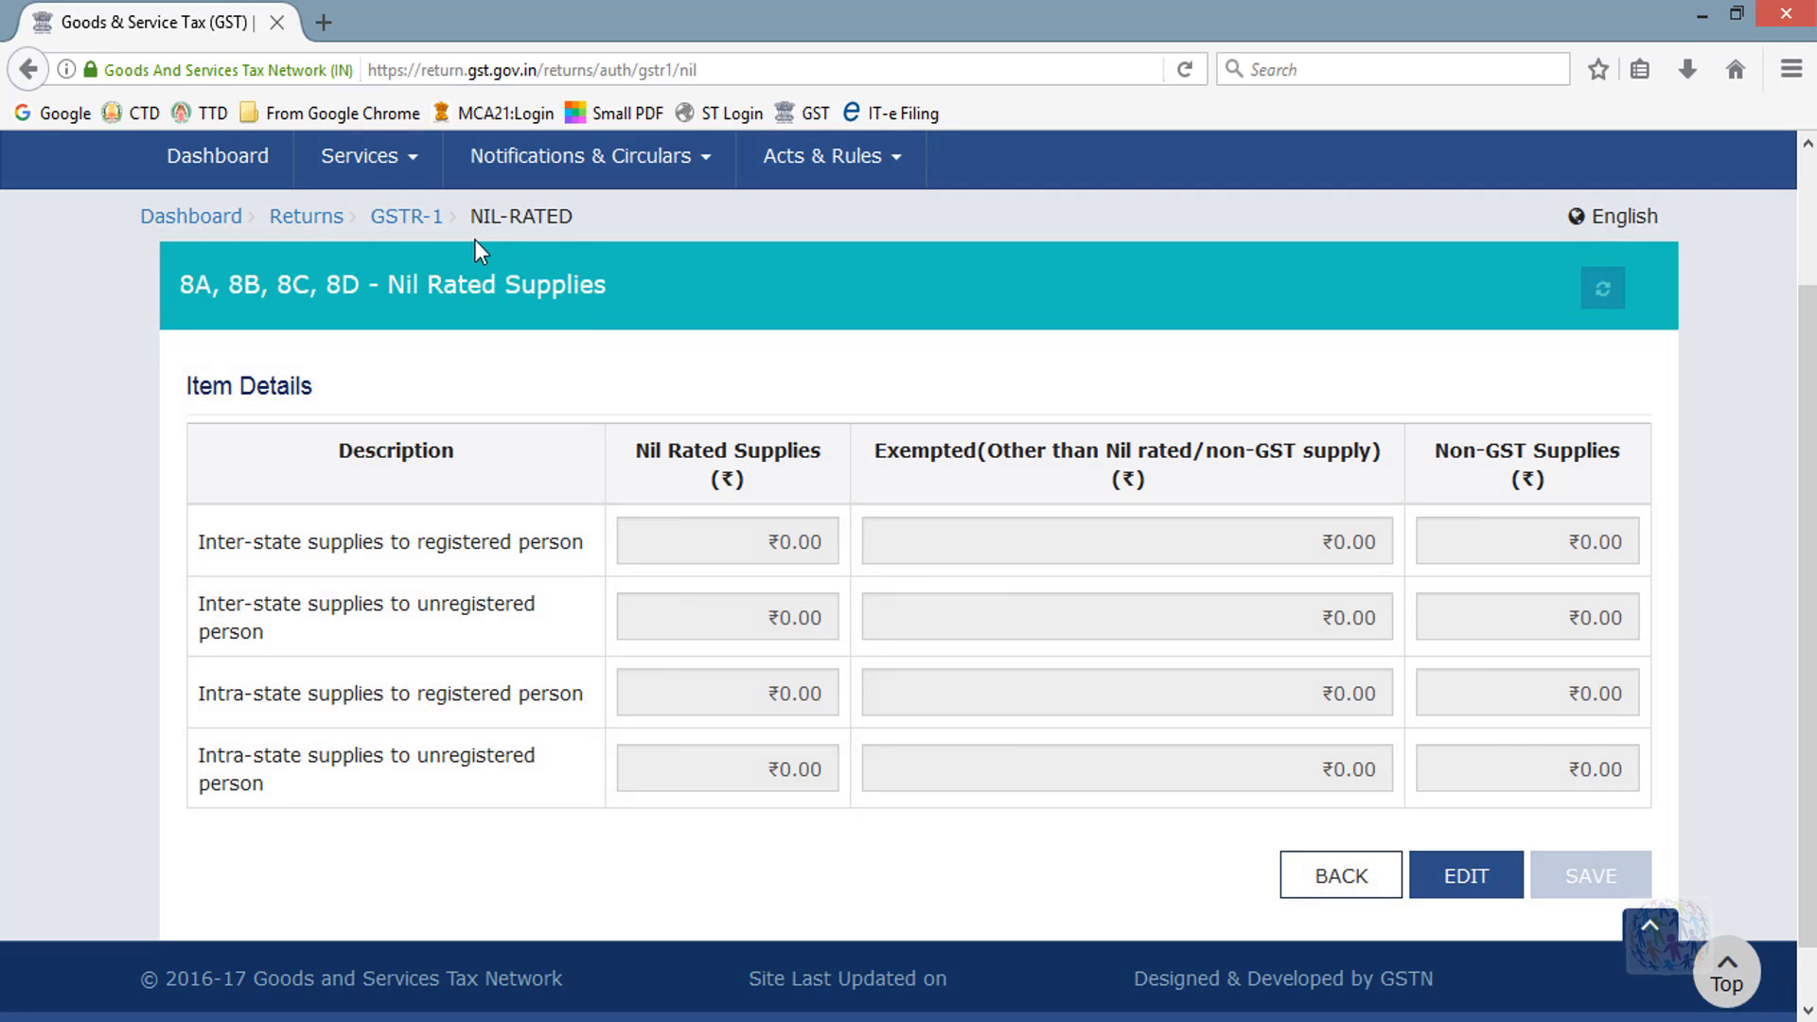
left_click_drag(392, 286, 613, 293)
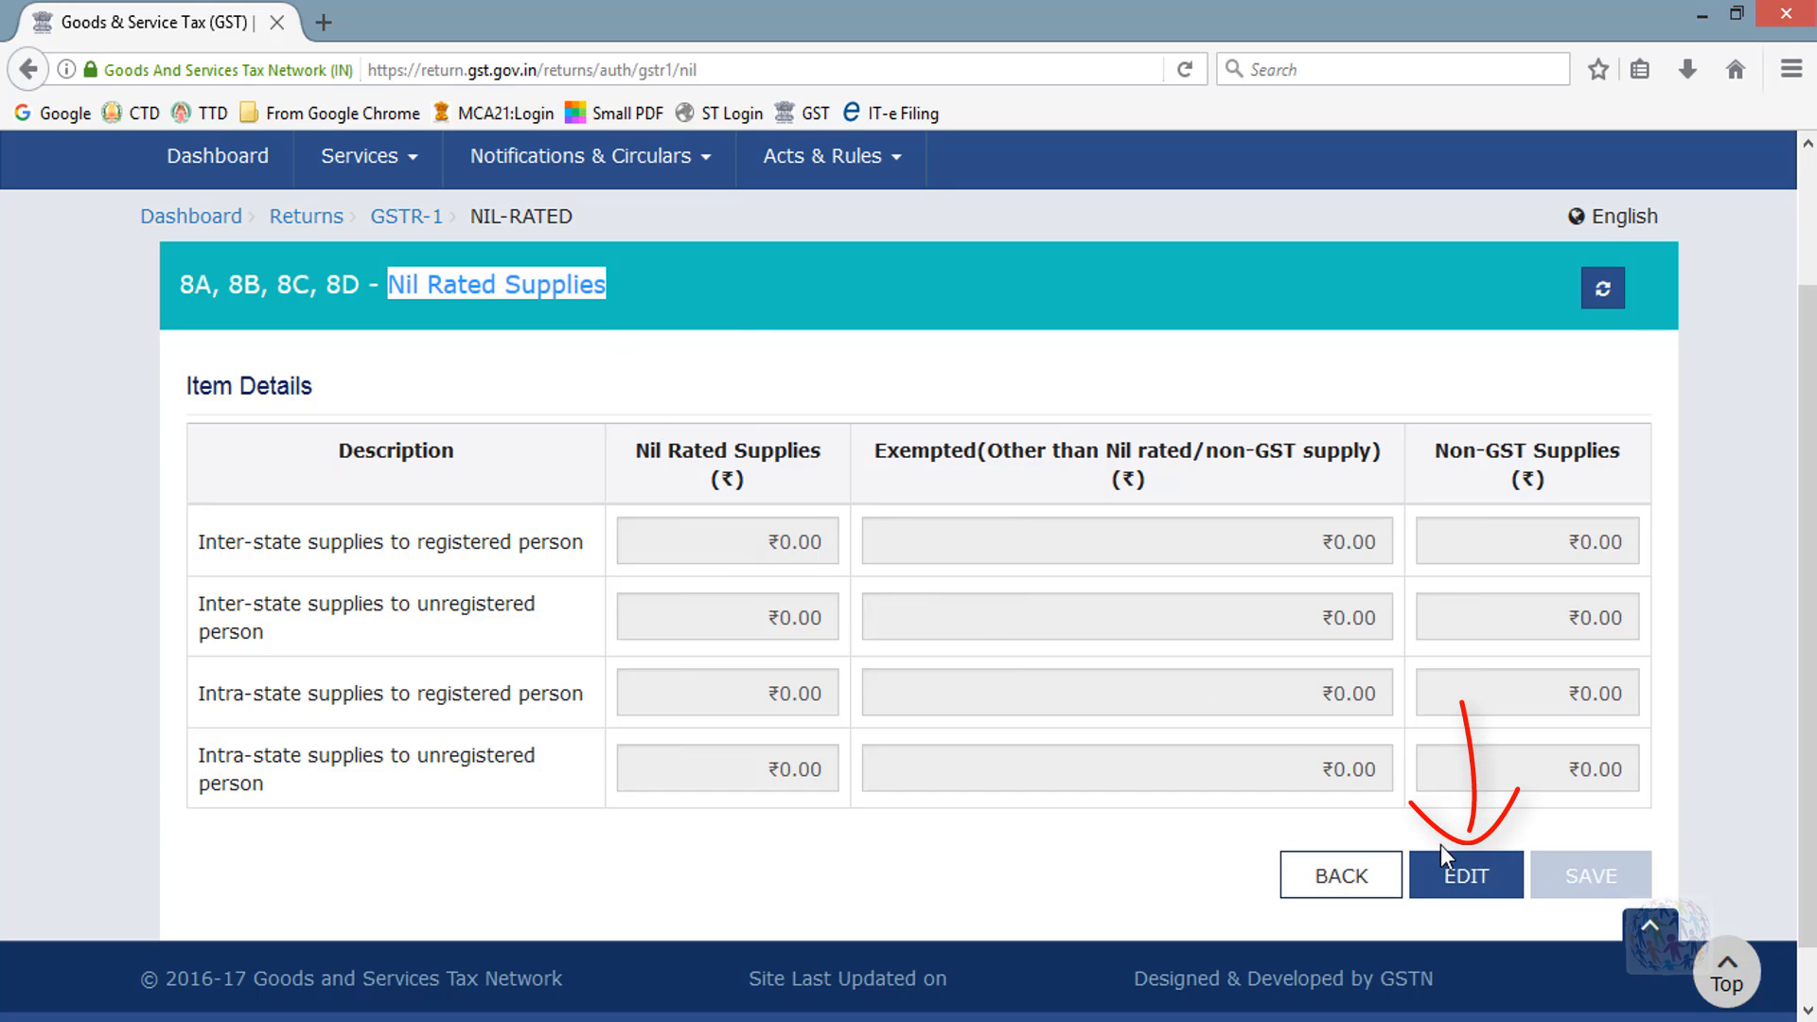
left_click(1476, 885)
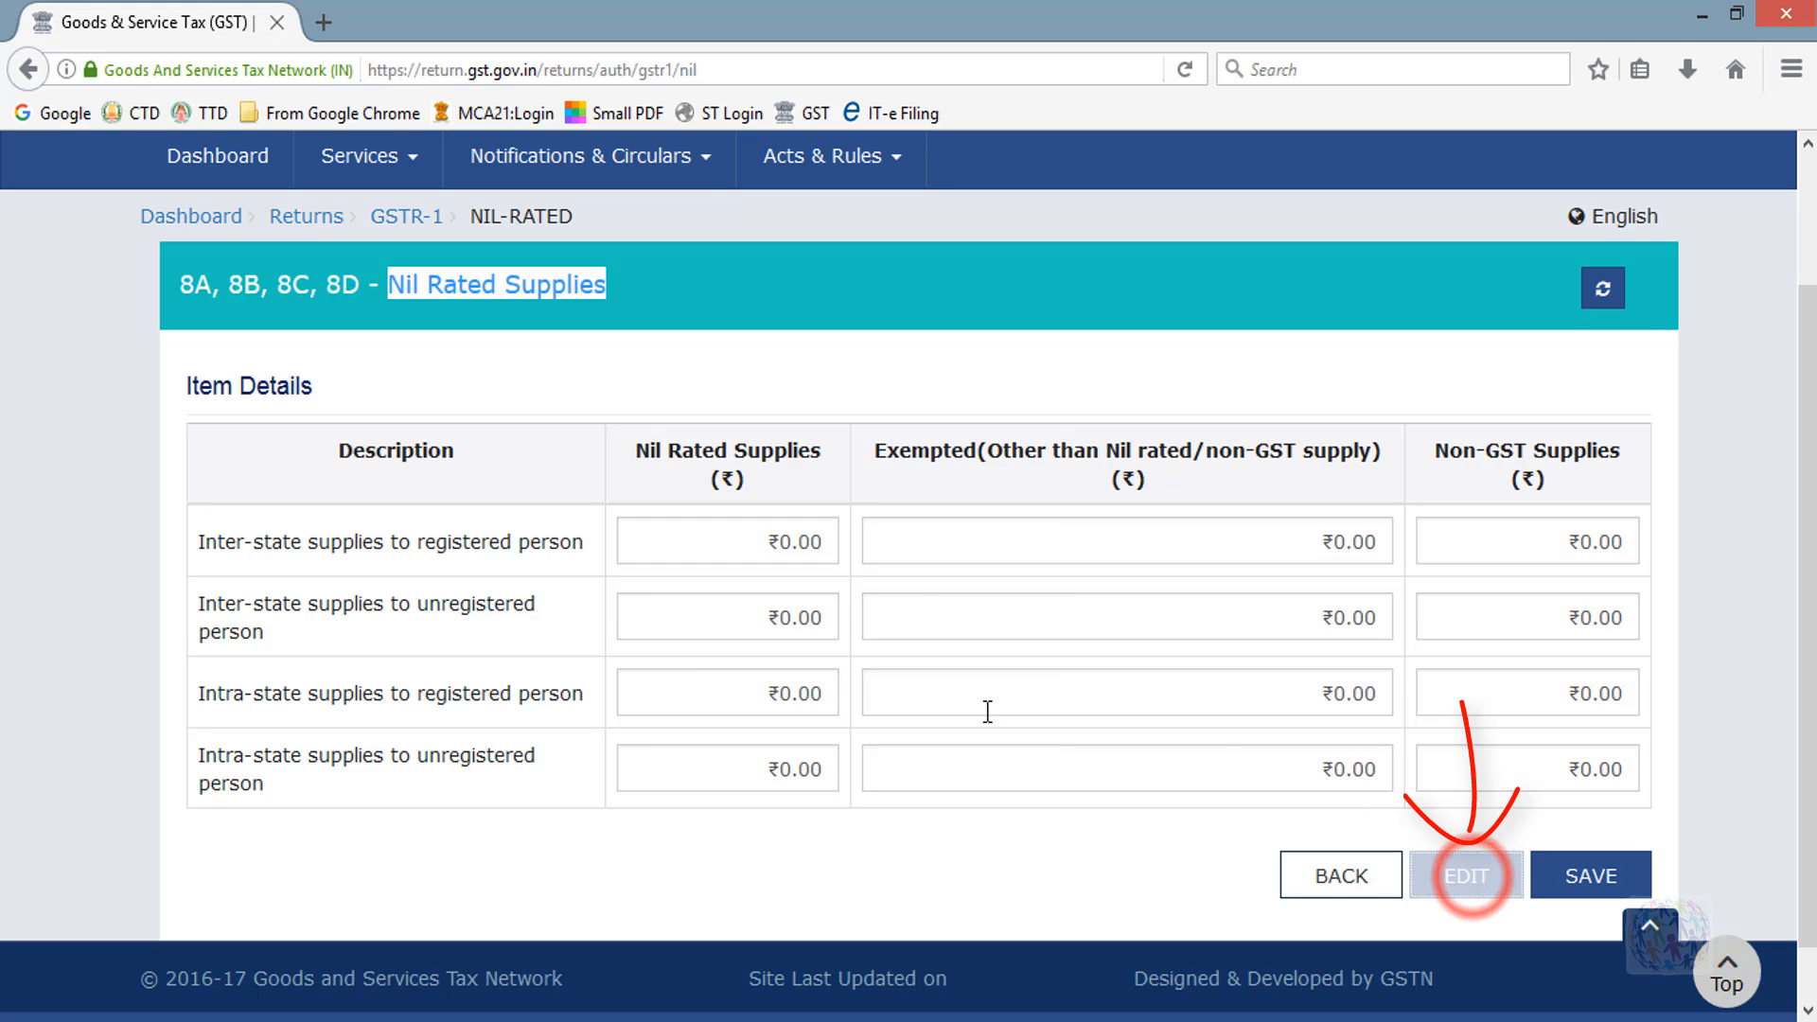
left_click(771, 546)
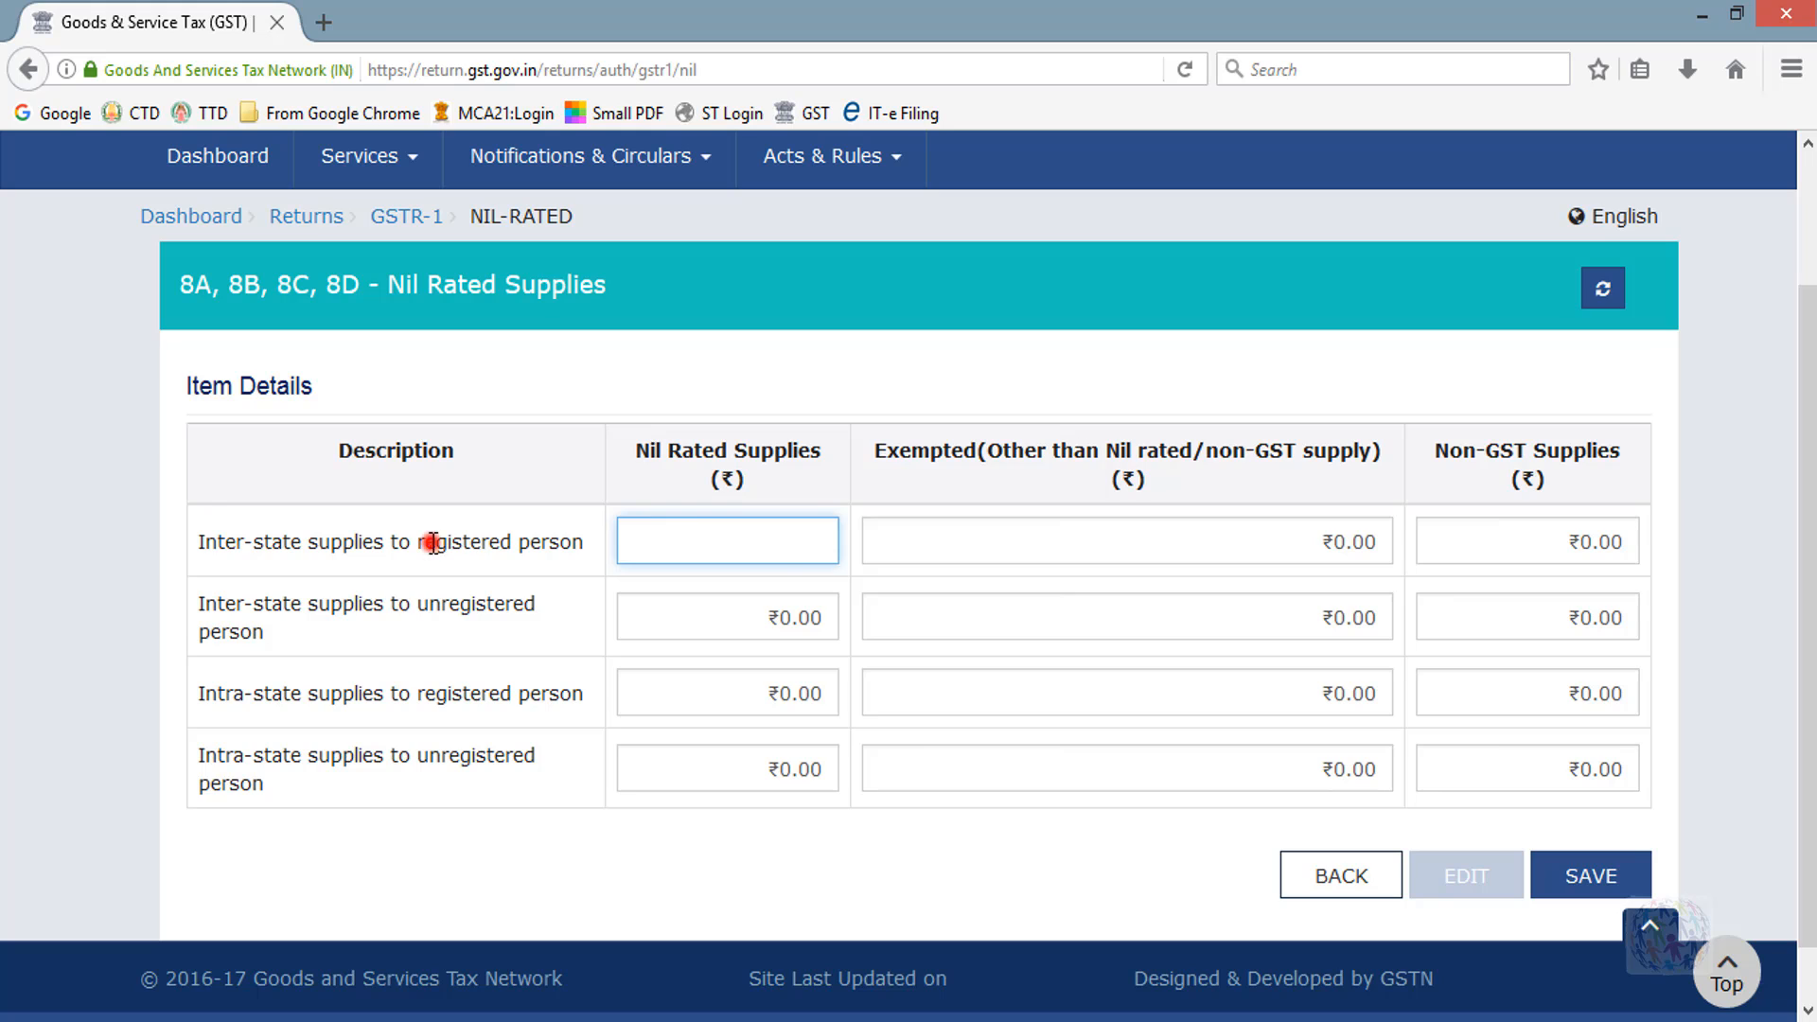
left_click_drag(433, 542, 594, 543)
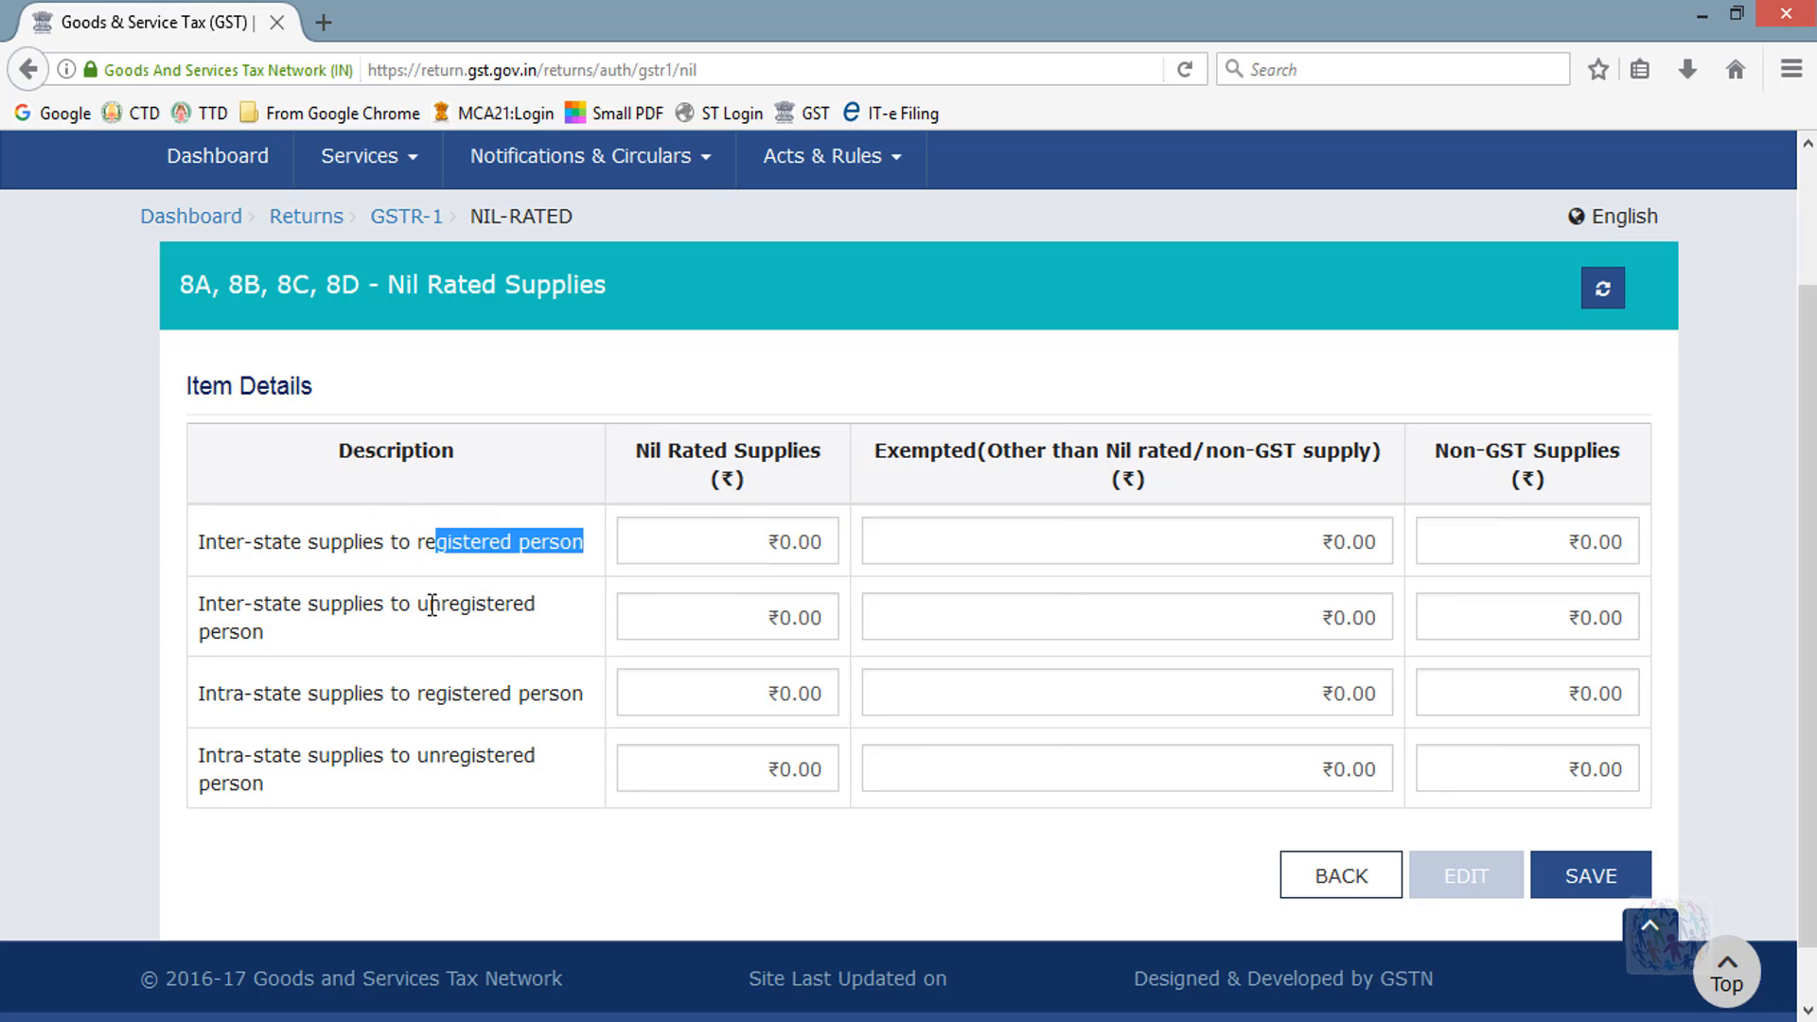
left_click_drag(429, 604, 505, 638)
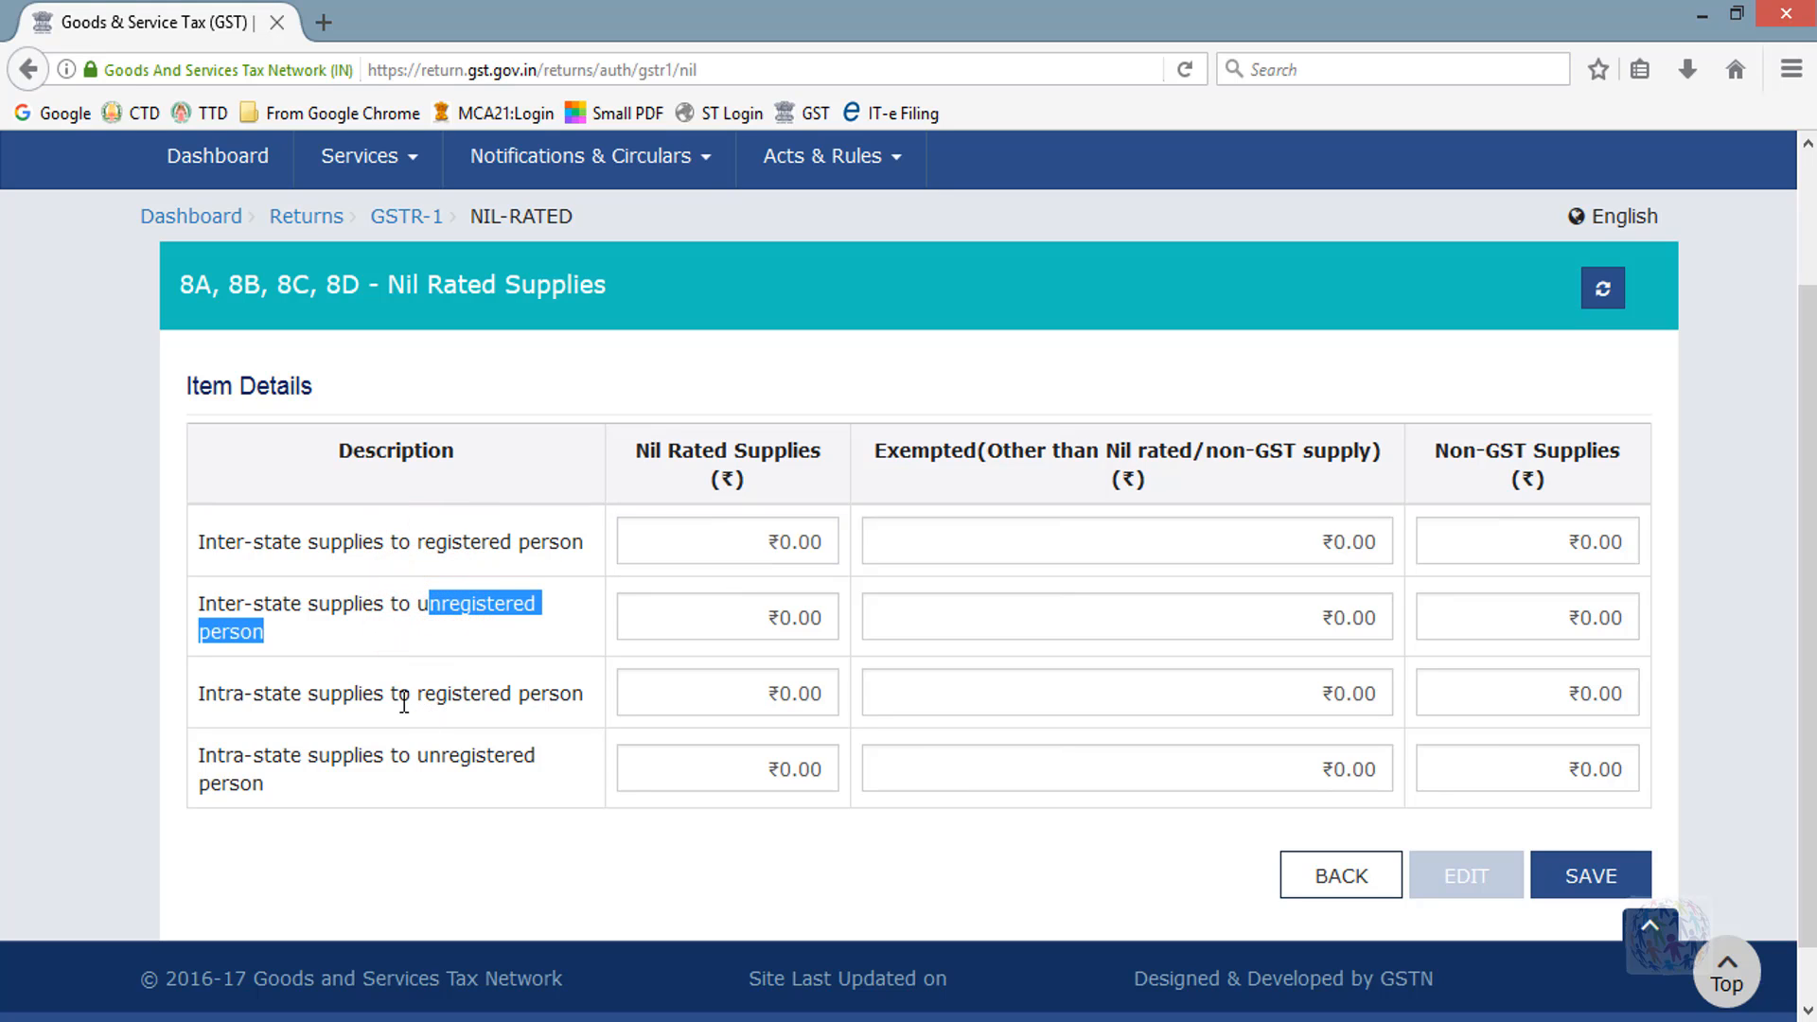
Examine the intra-state rows for registered and unregistered persons and the Non-GST Supplies column in the nil rated table.
left_click_drag(246, 696, 581, 695)
left_click(577, 695)
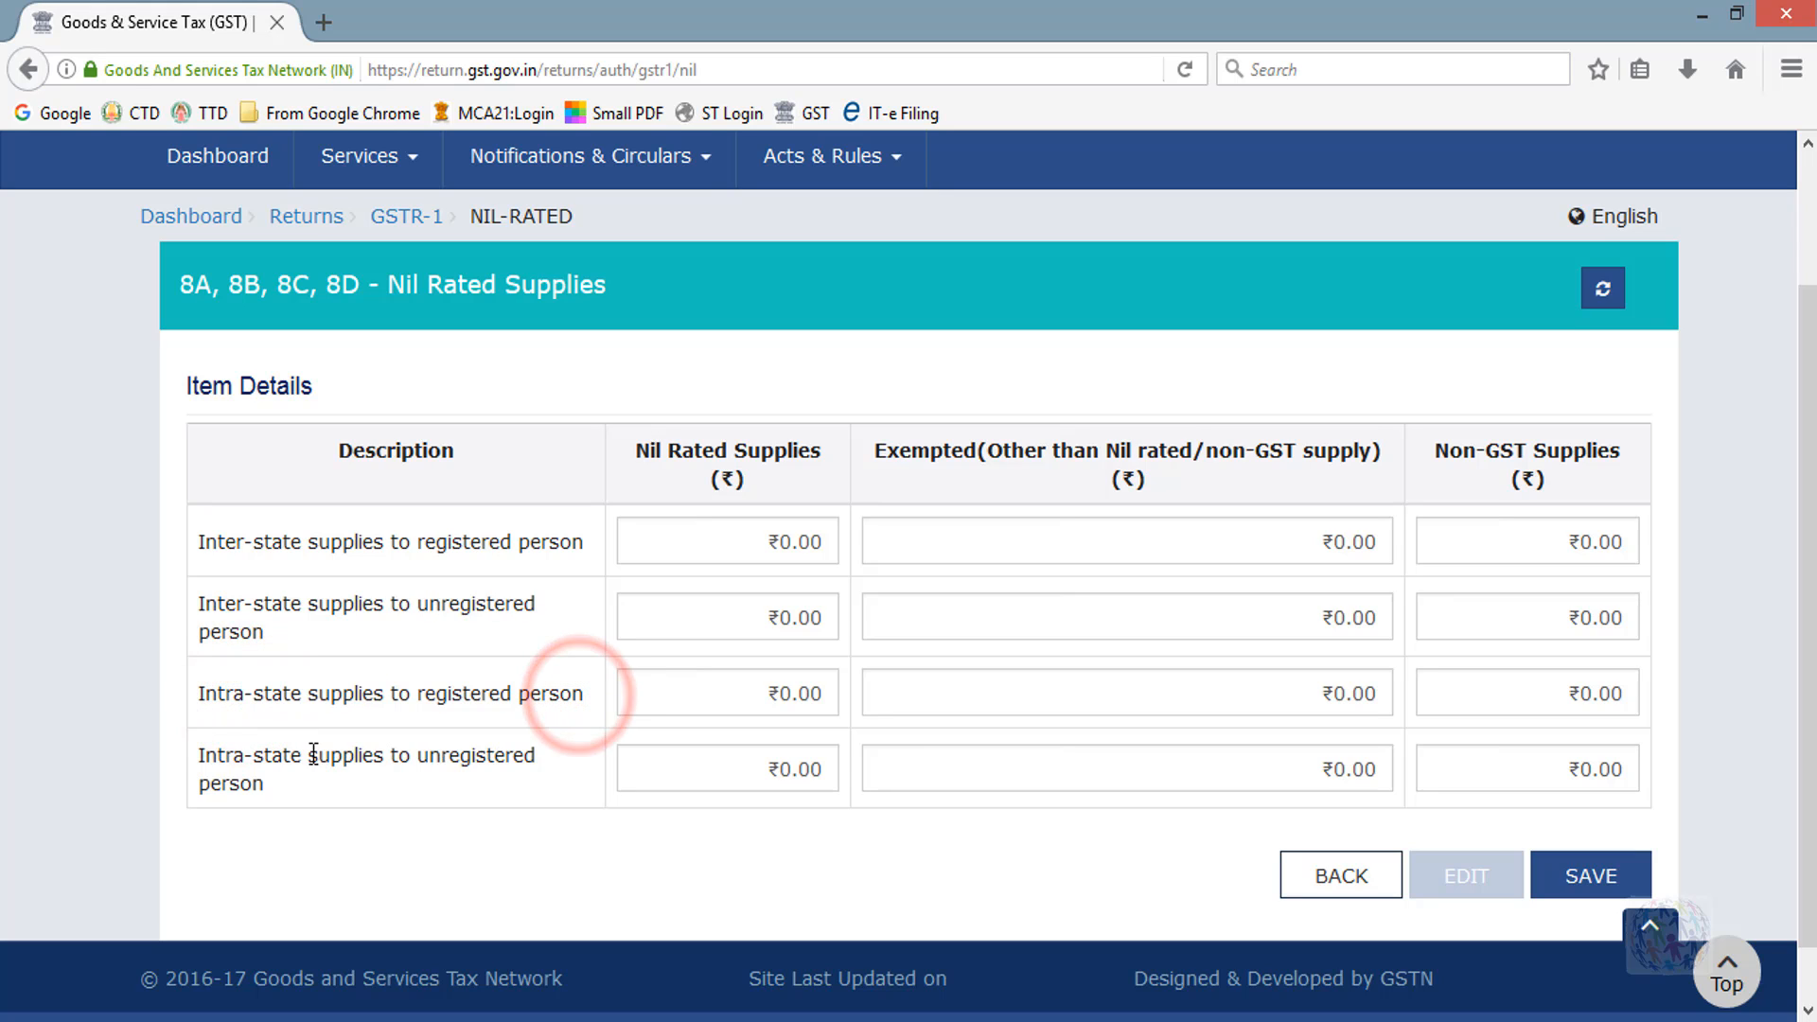
left_click_drag(311, 754, 433, 788)
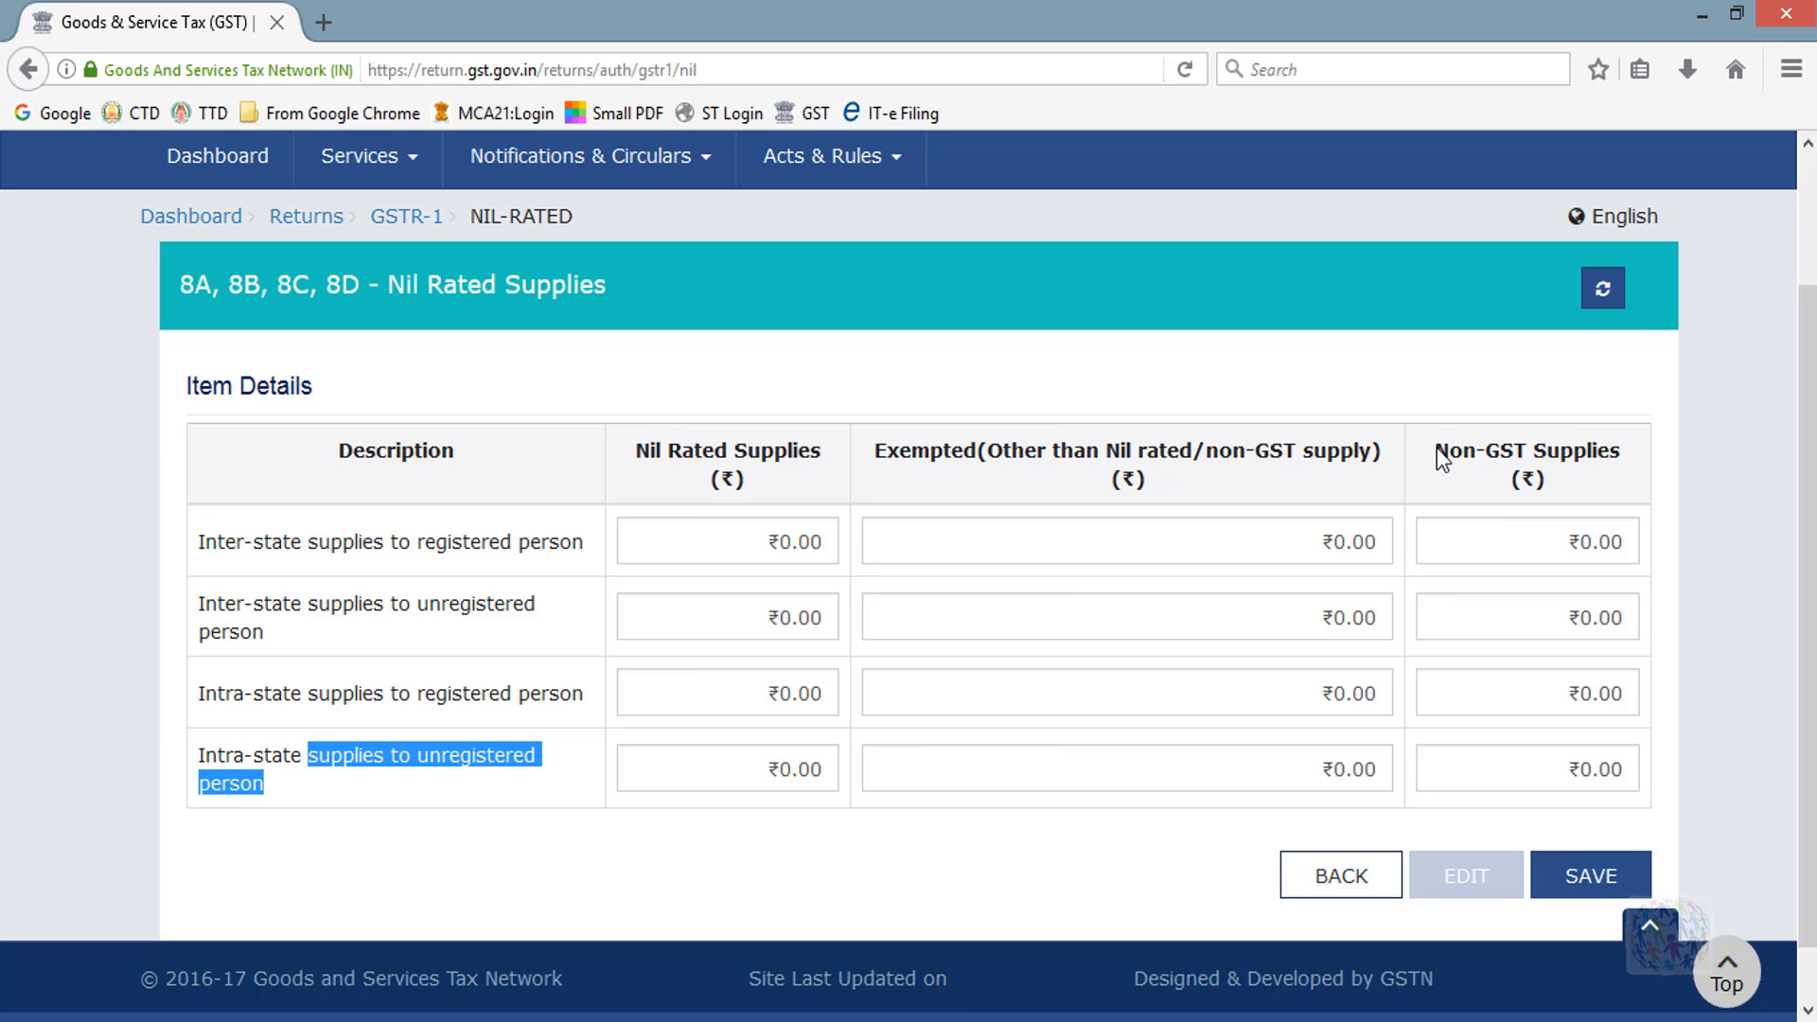
left_click_drag(1439, 448, 1614, 443)
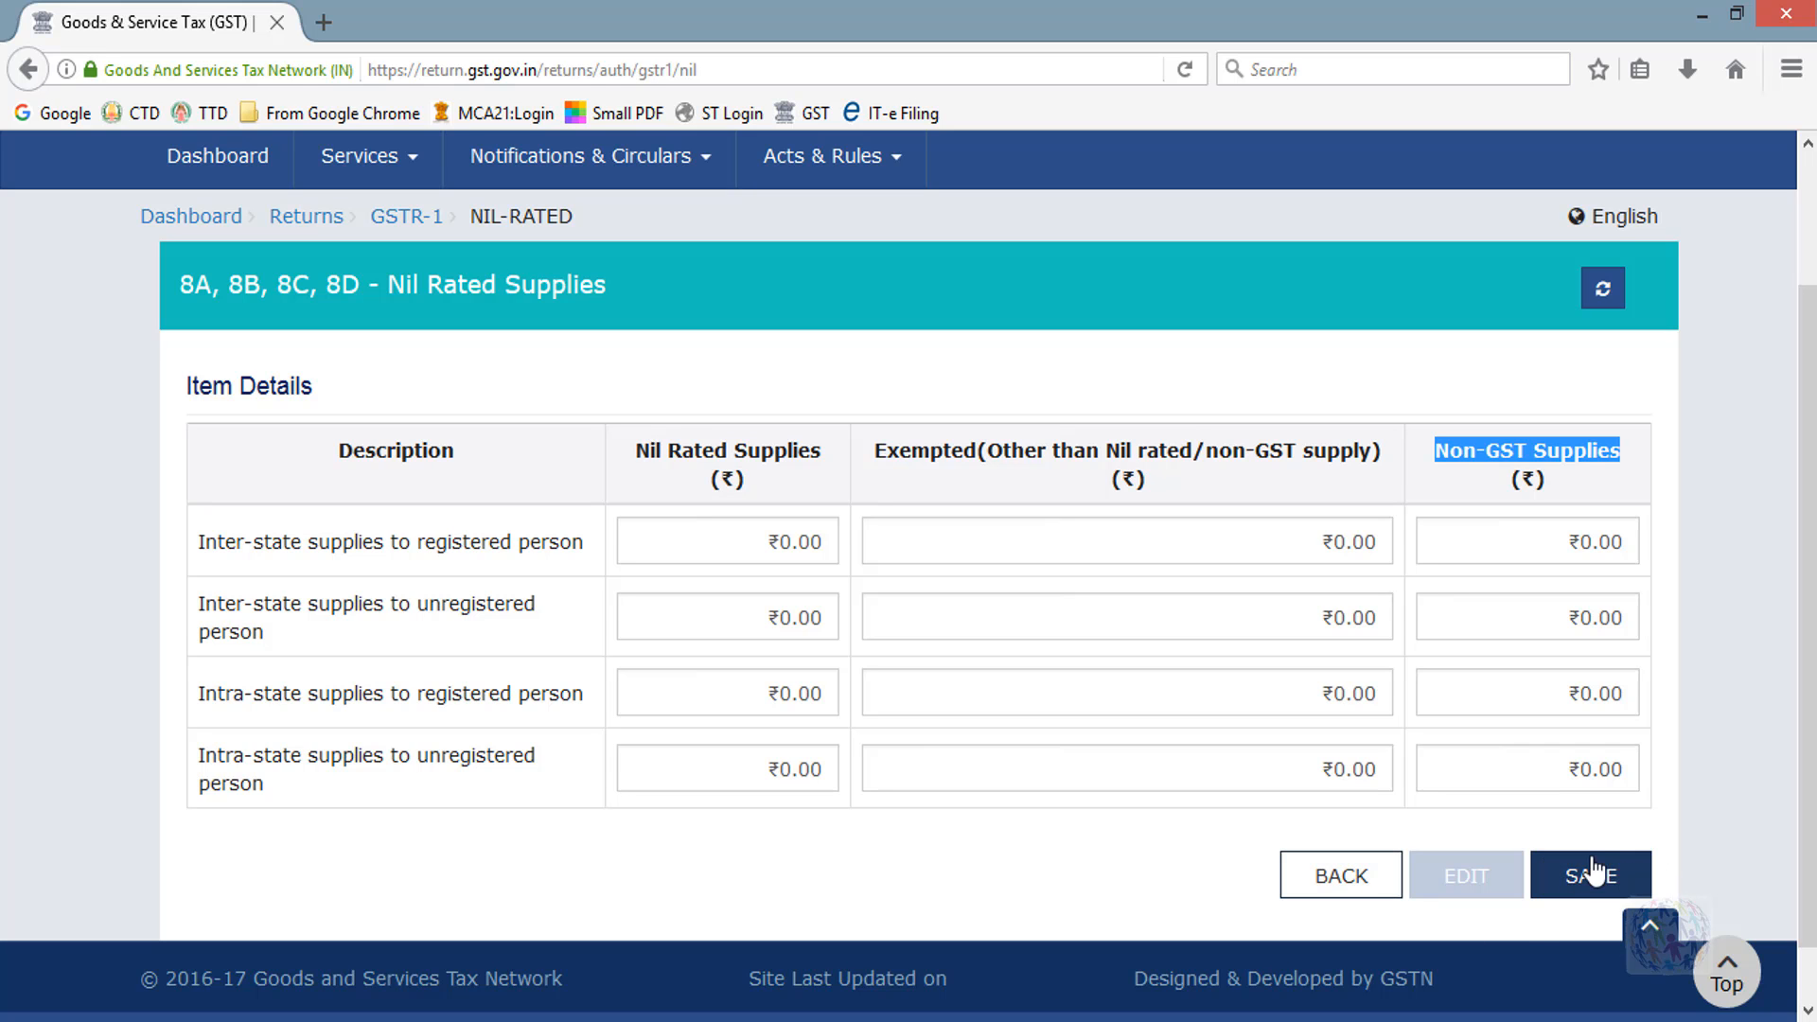
Leave Nil Rated Supplies without saving and open the add-details form of 11A(1), 11A(2) - Tax Liability (Advances Received).
left_click(1341, 875)
scroll(1345, 878, "down", 15)
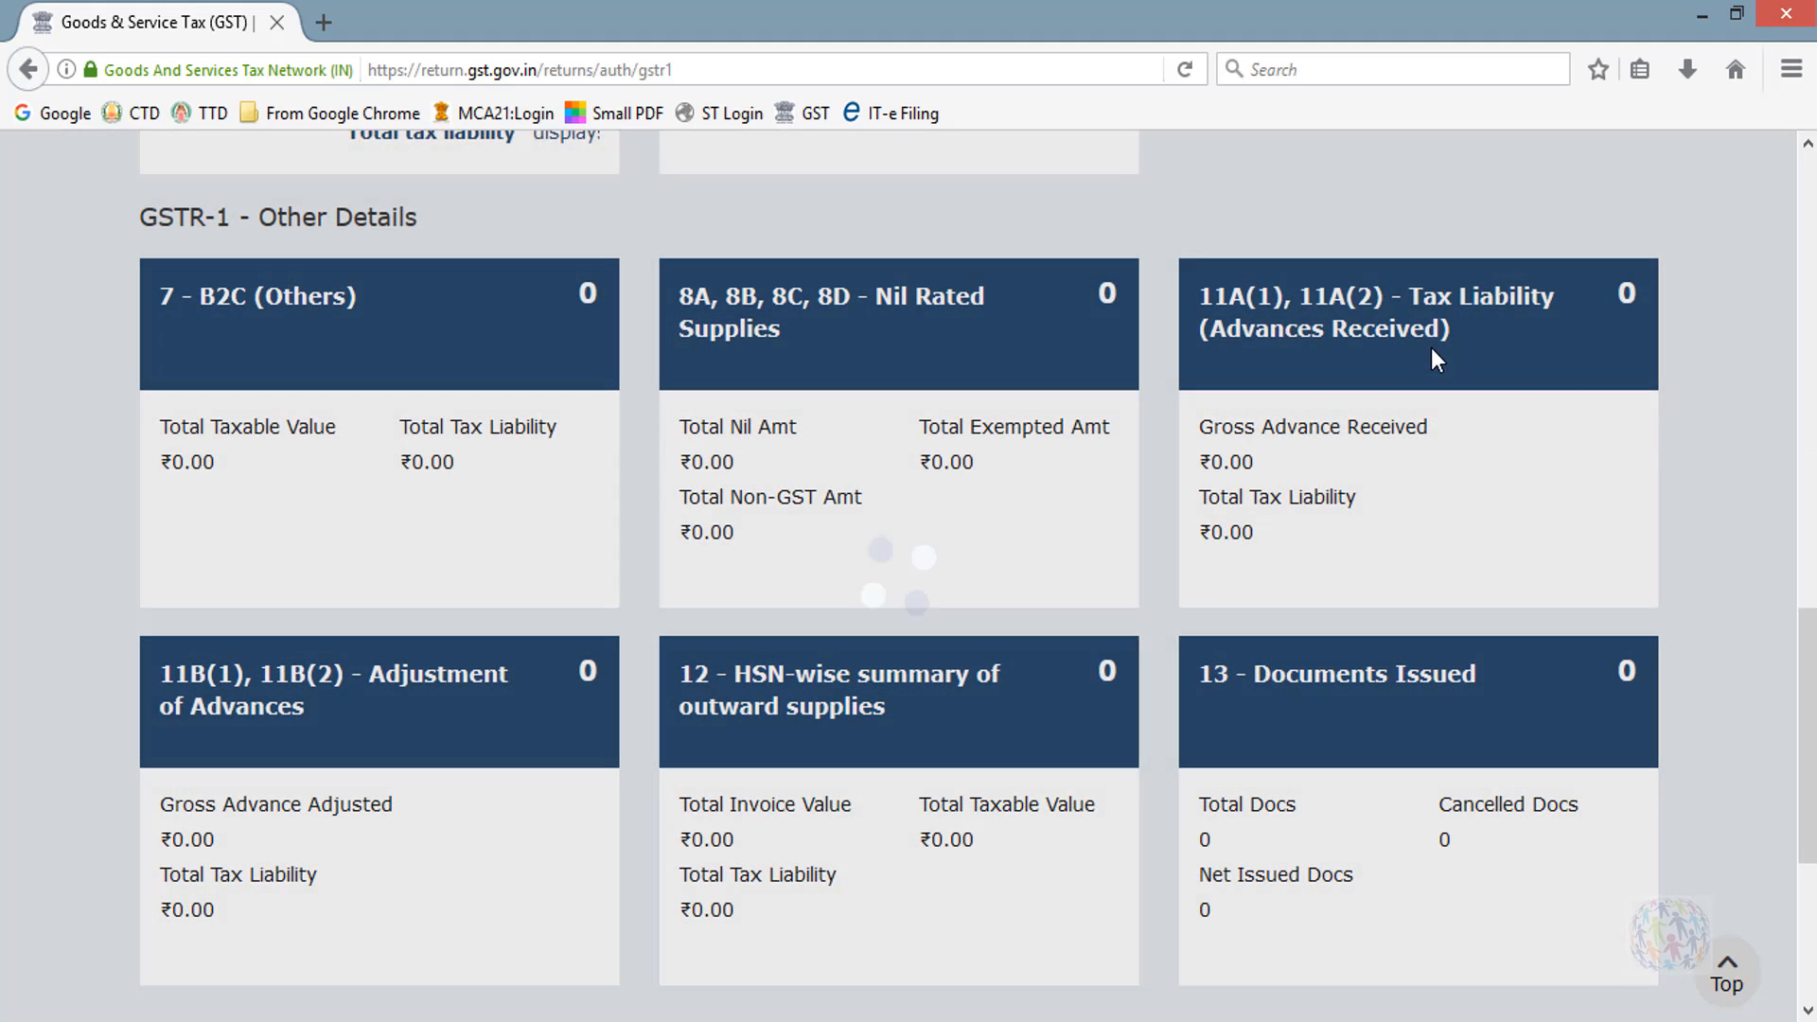
mouse_move(1433, 355)
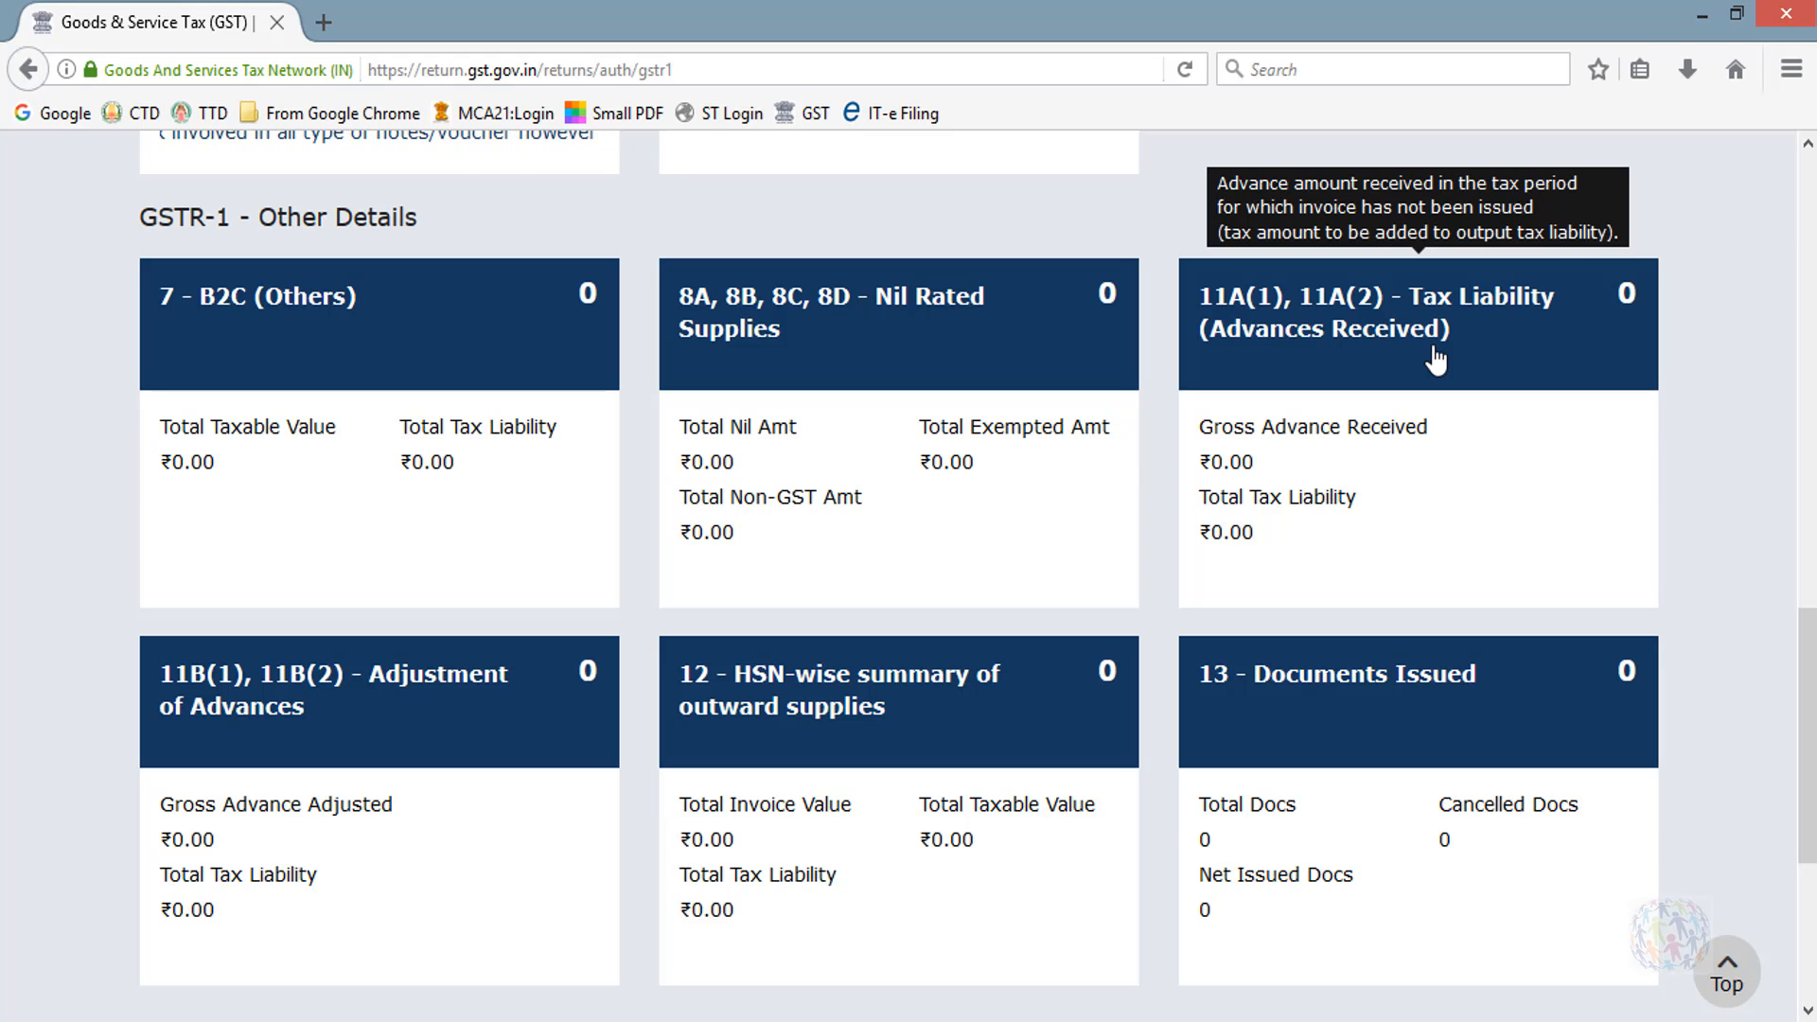
left_click(1433, 355)
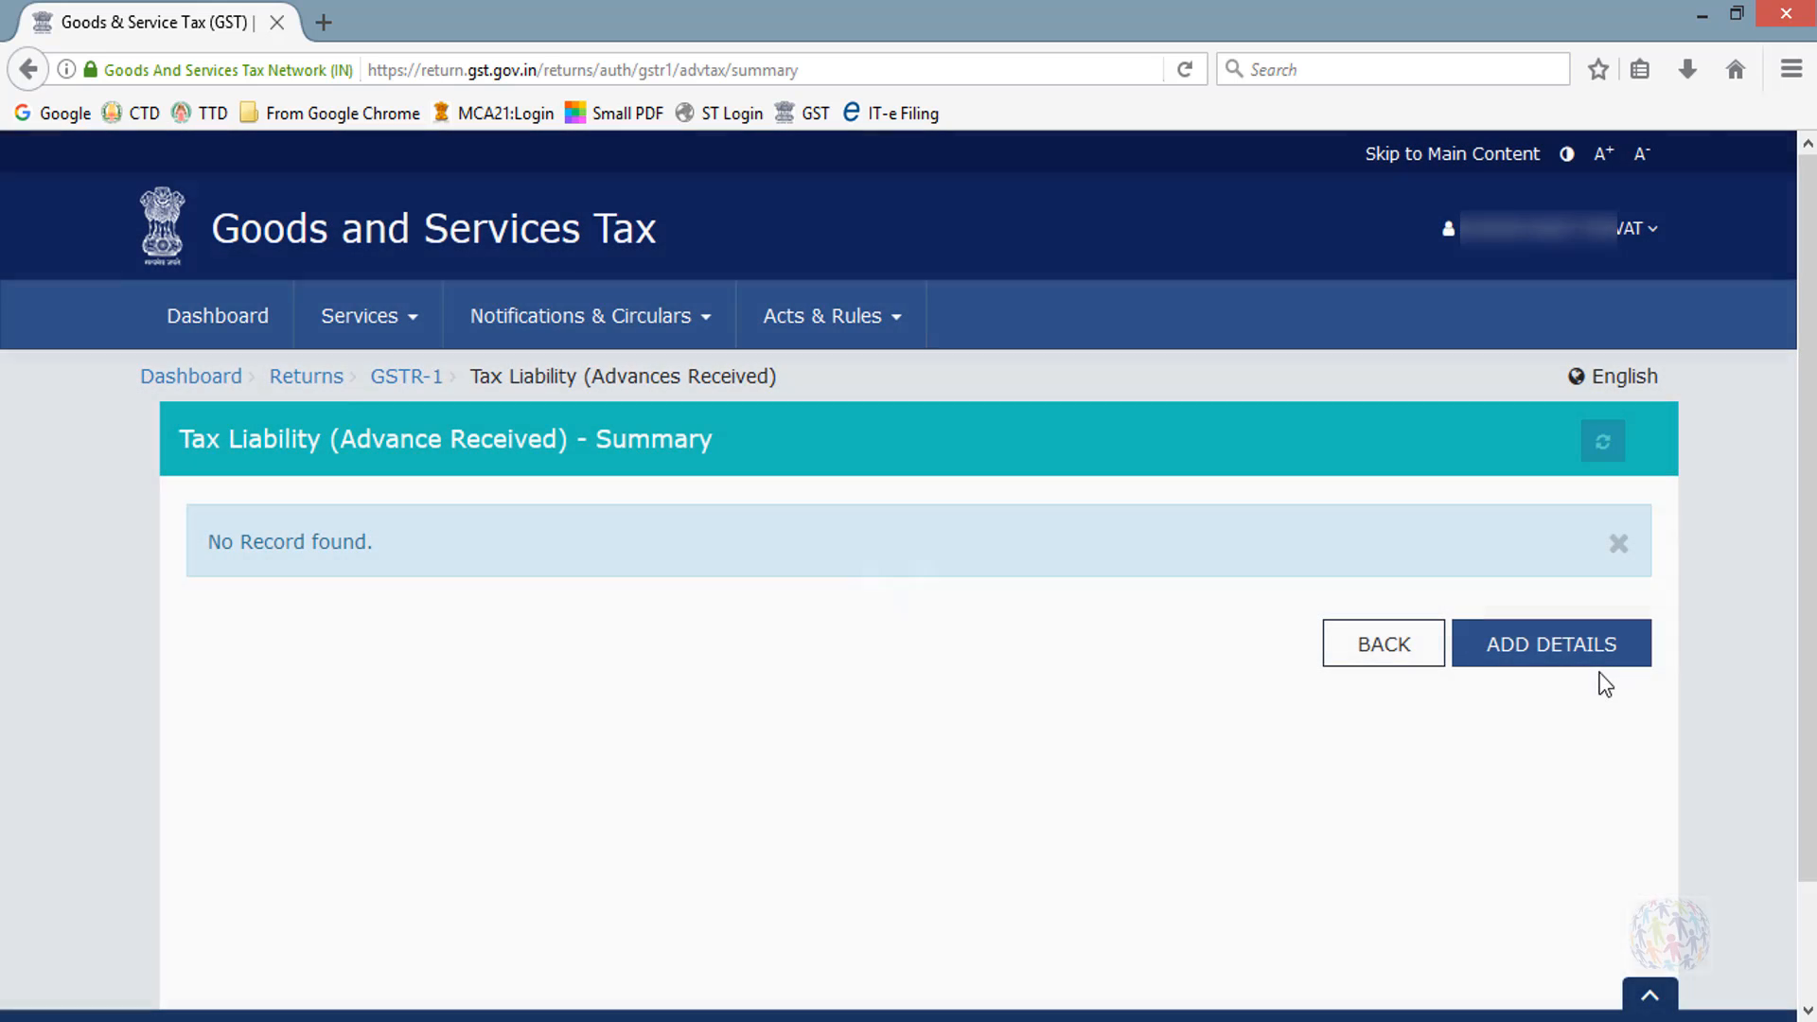
left_click(1598, 655)
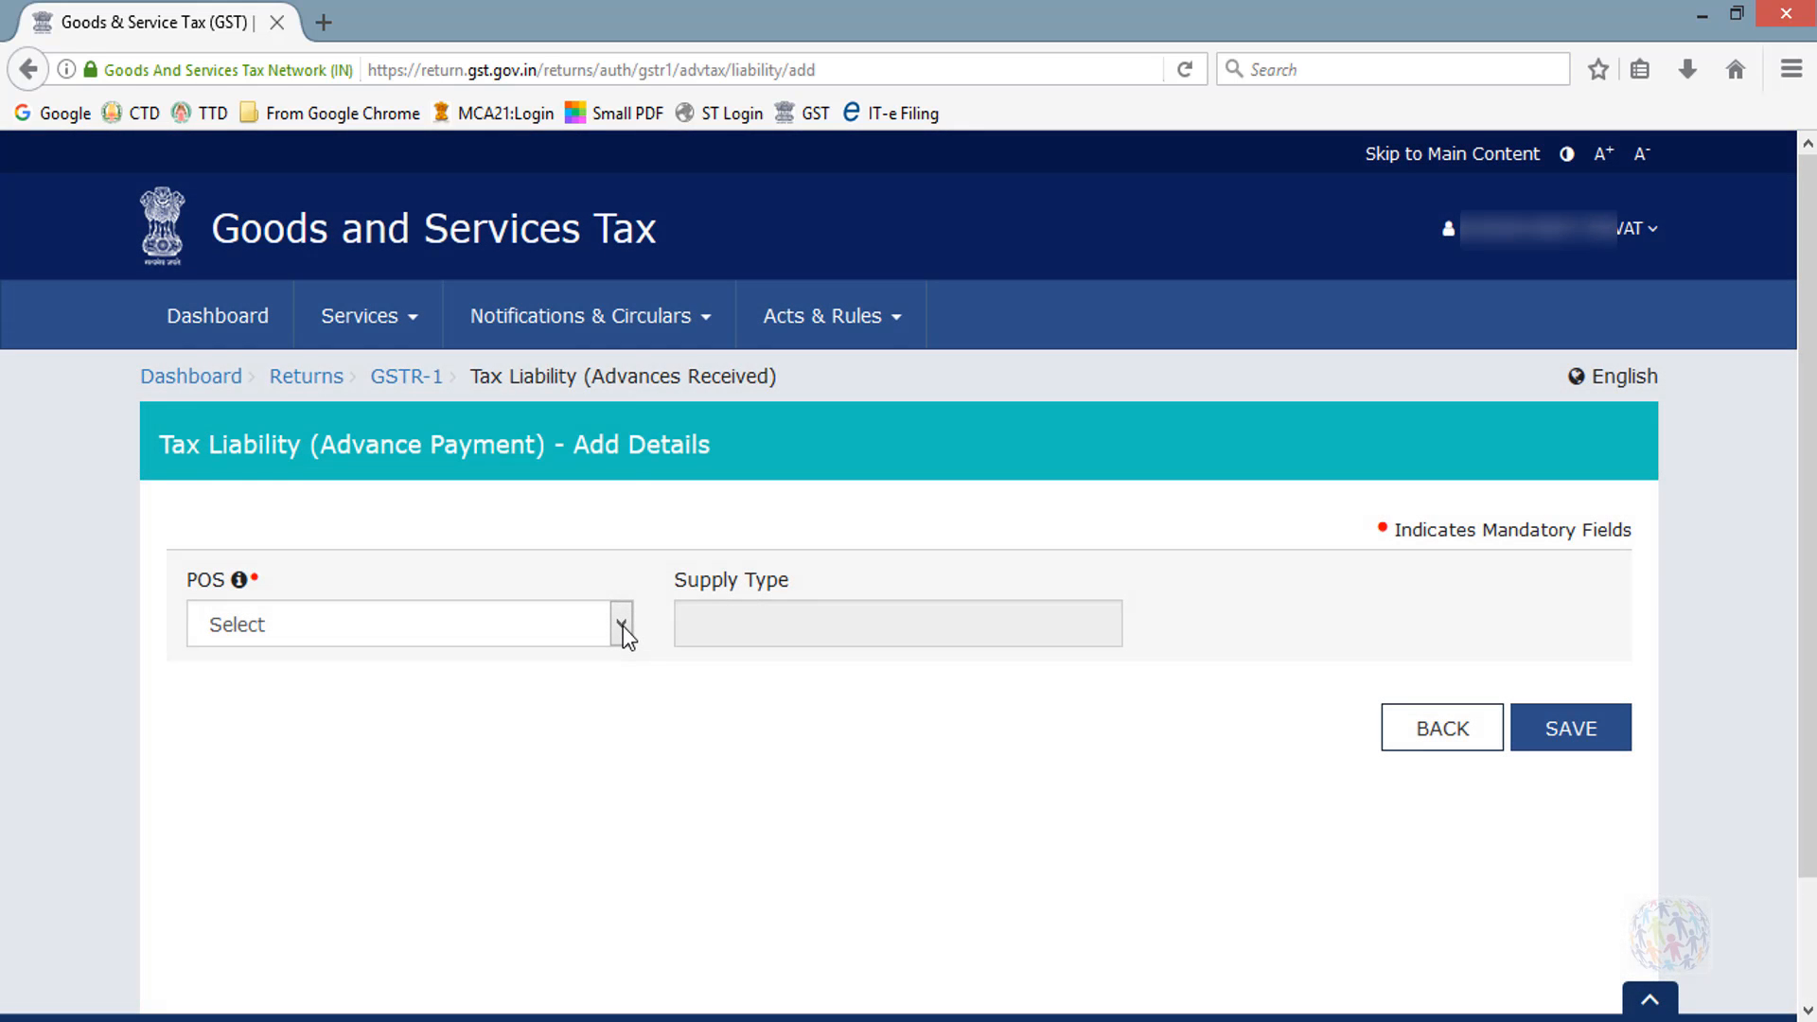
Set the POS of the advance payment to 36-Telangana and examine the Integrated Tax column.
left_click(623, 626)
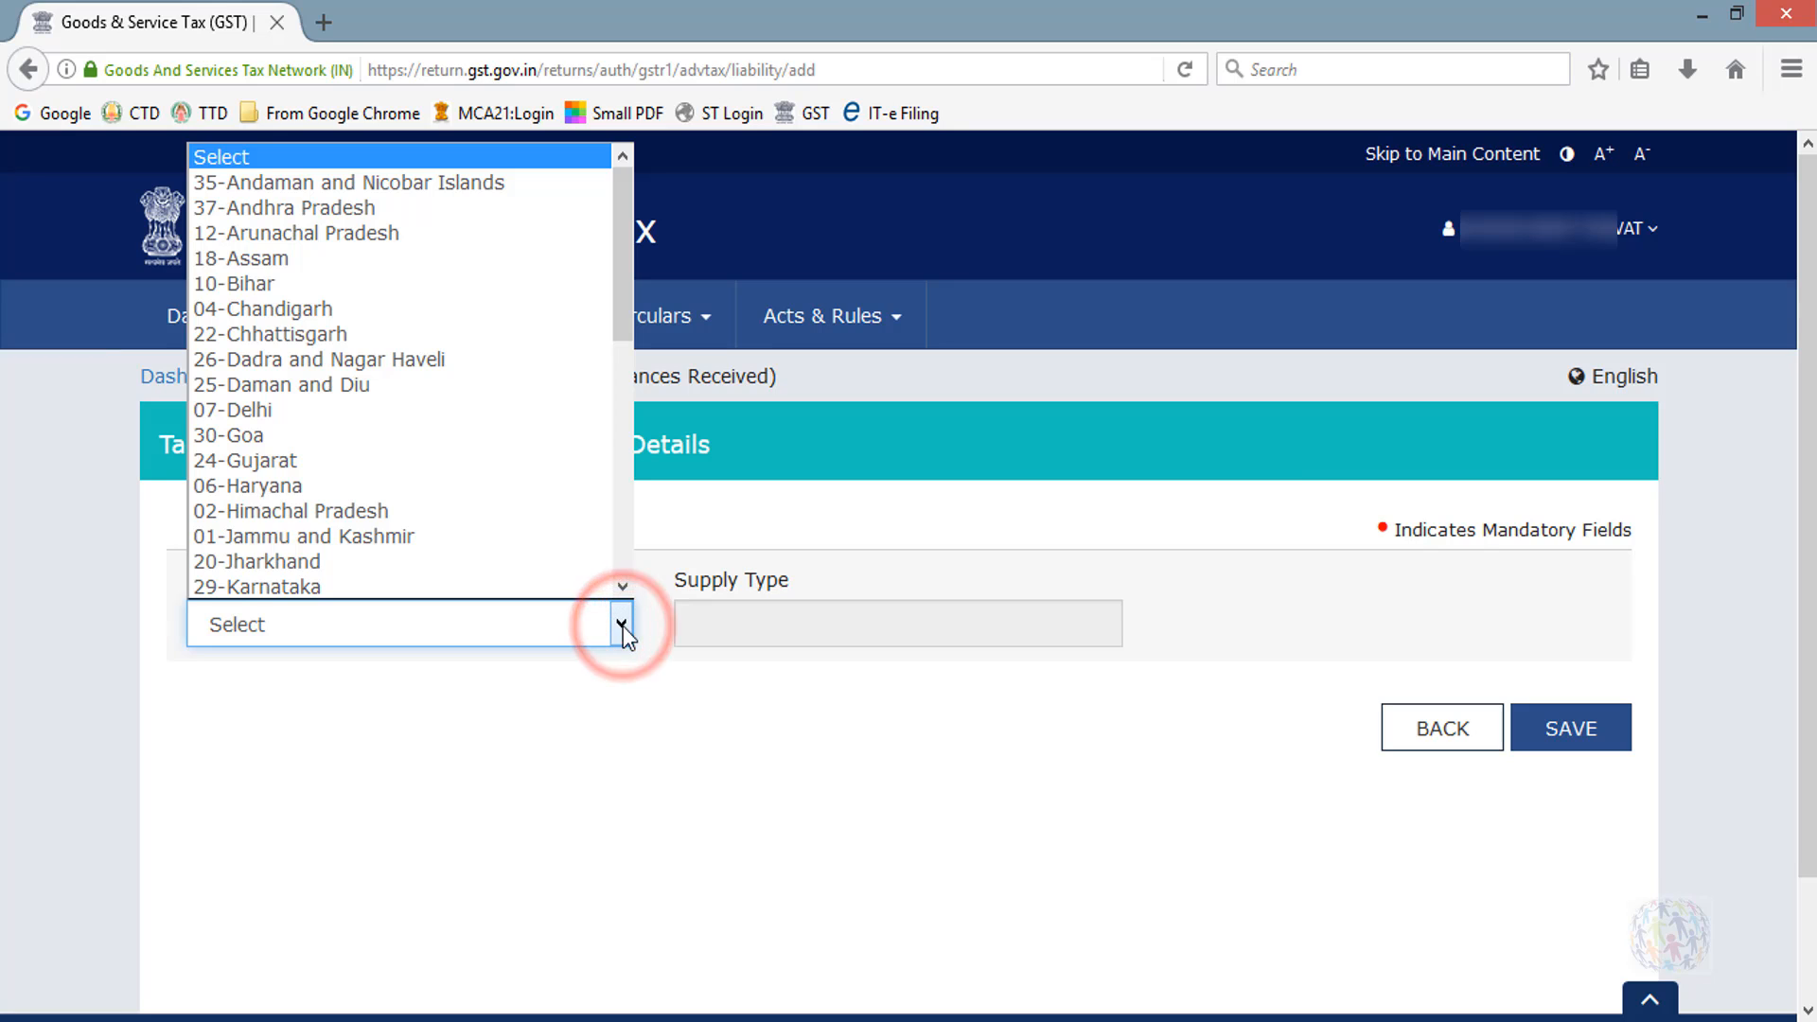
scroll(474, 515, "down", 6)
scroll(473, 516, "down", 1)
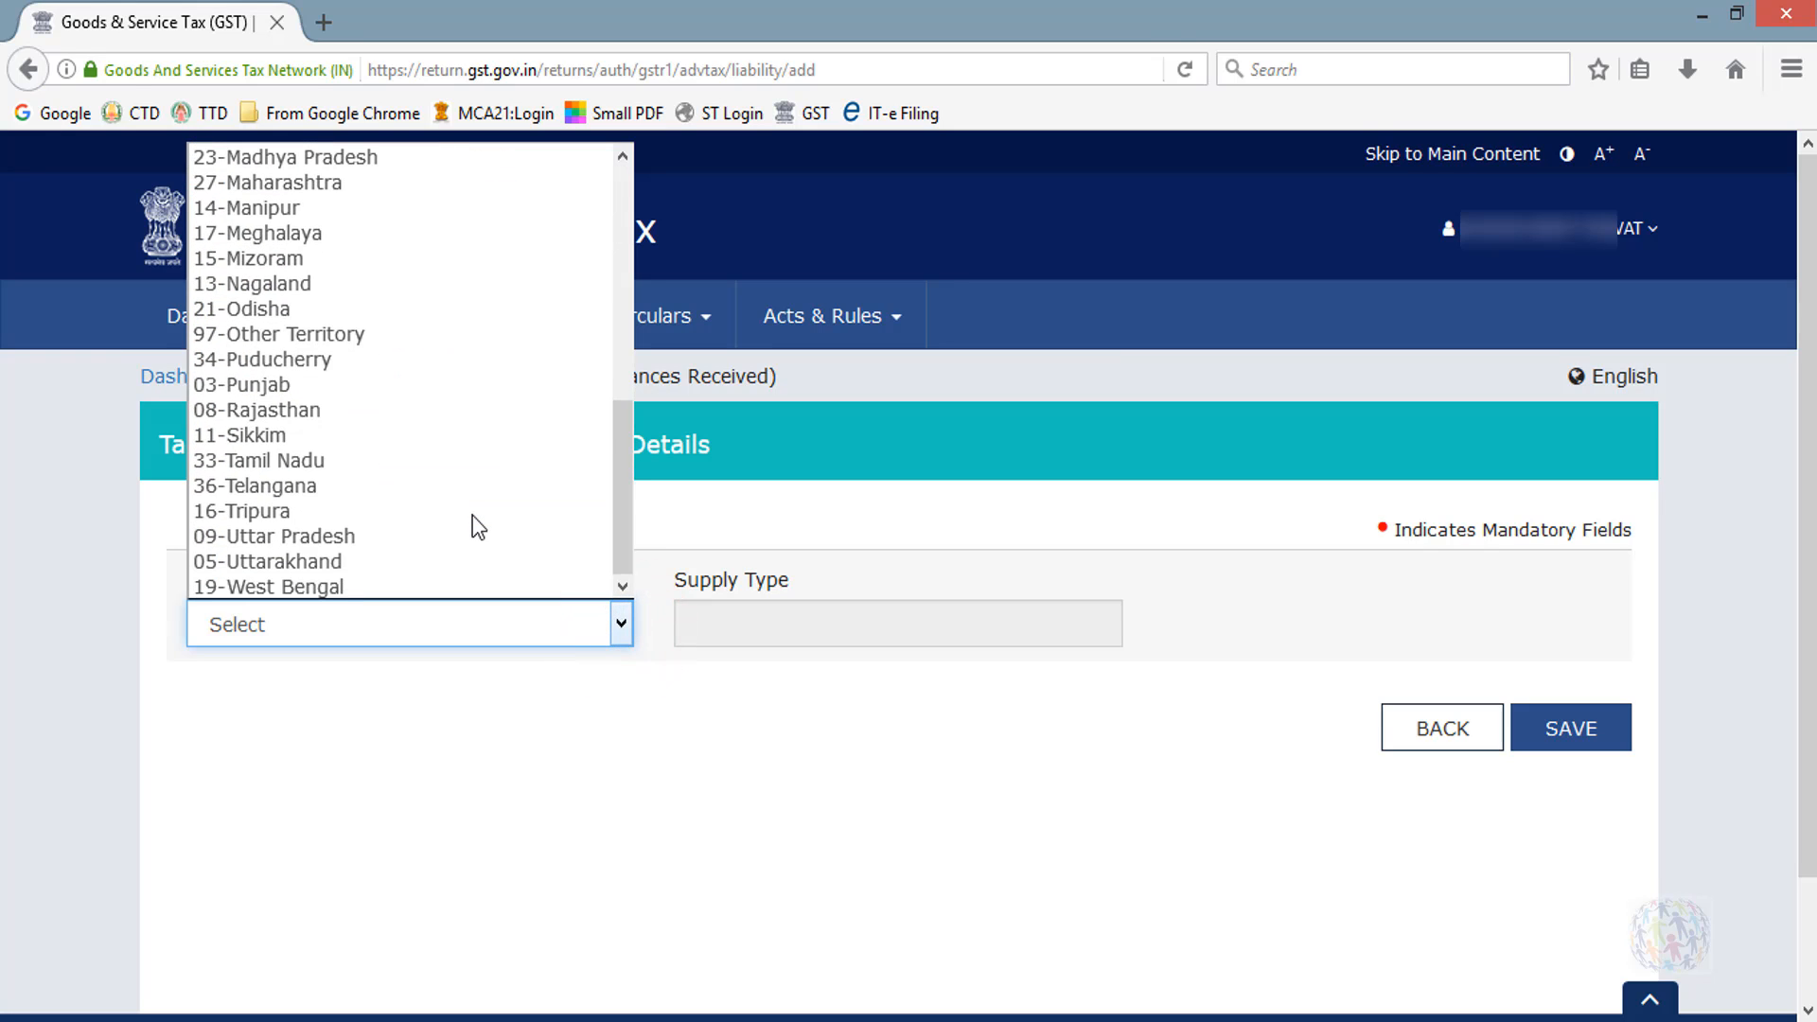
left_click(422, 492)
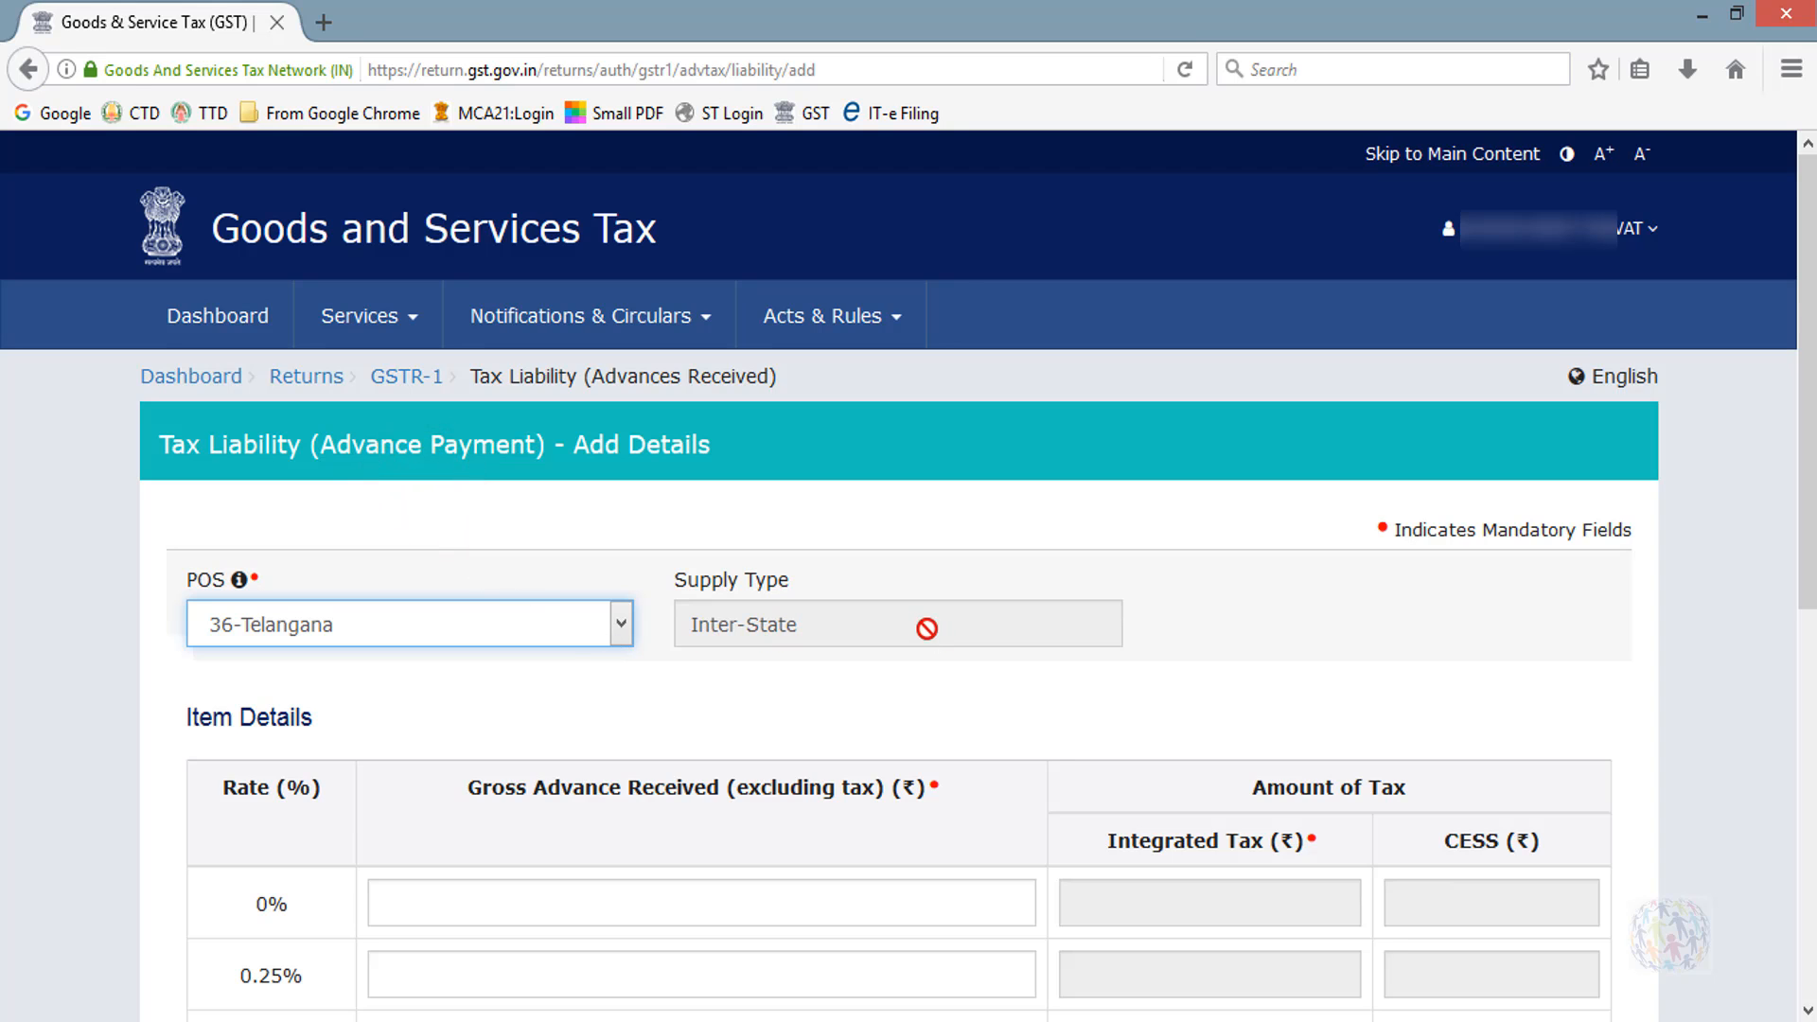
scroll(1029, 682, "down", 3)
left_click_drag(1105, 518, 1312, 530)
Change the advance payment's POS to 33-Tamil Nadu and examine the Central Tax and State/UT Tax columns.
left_click(606, 302)
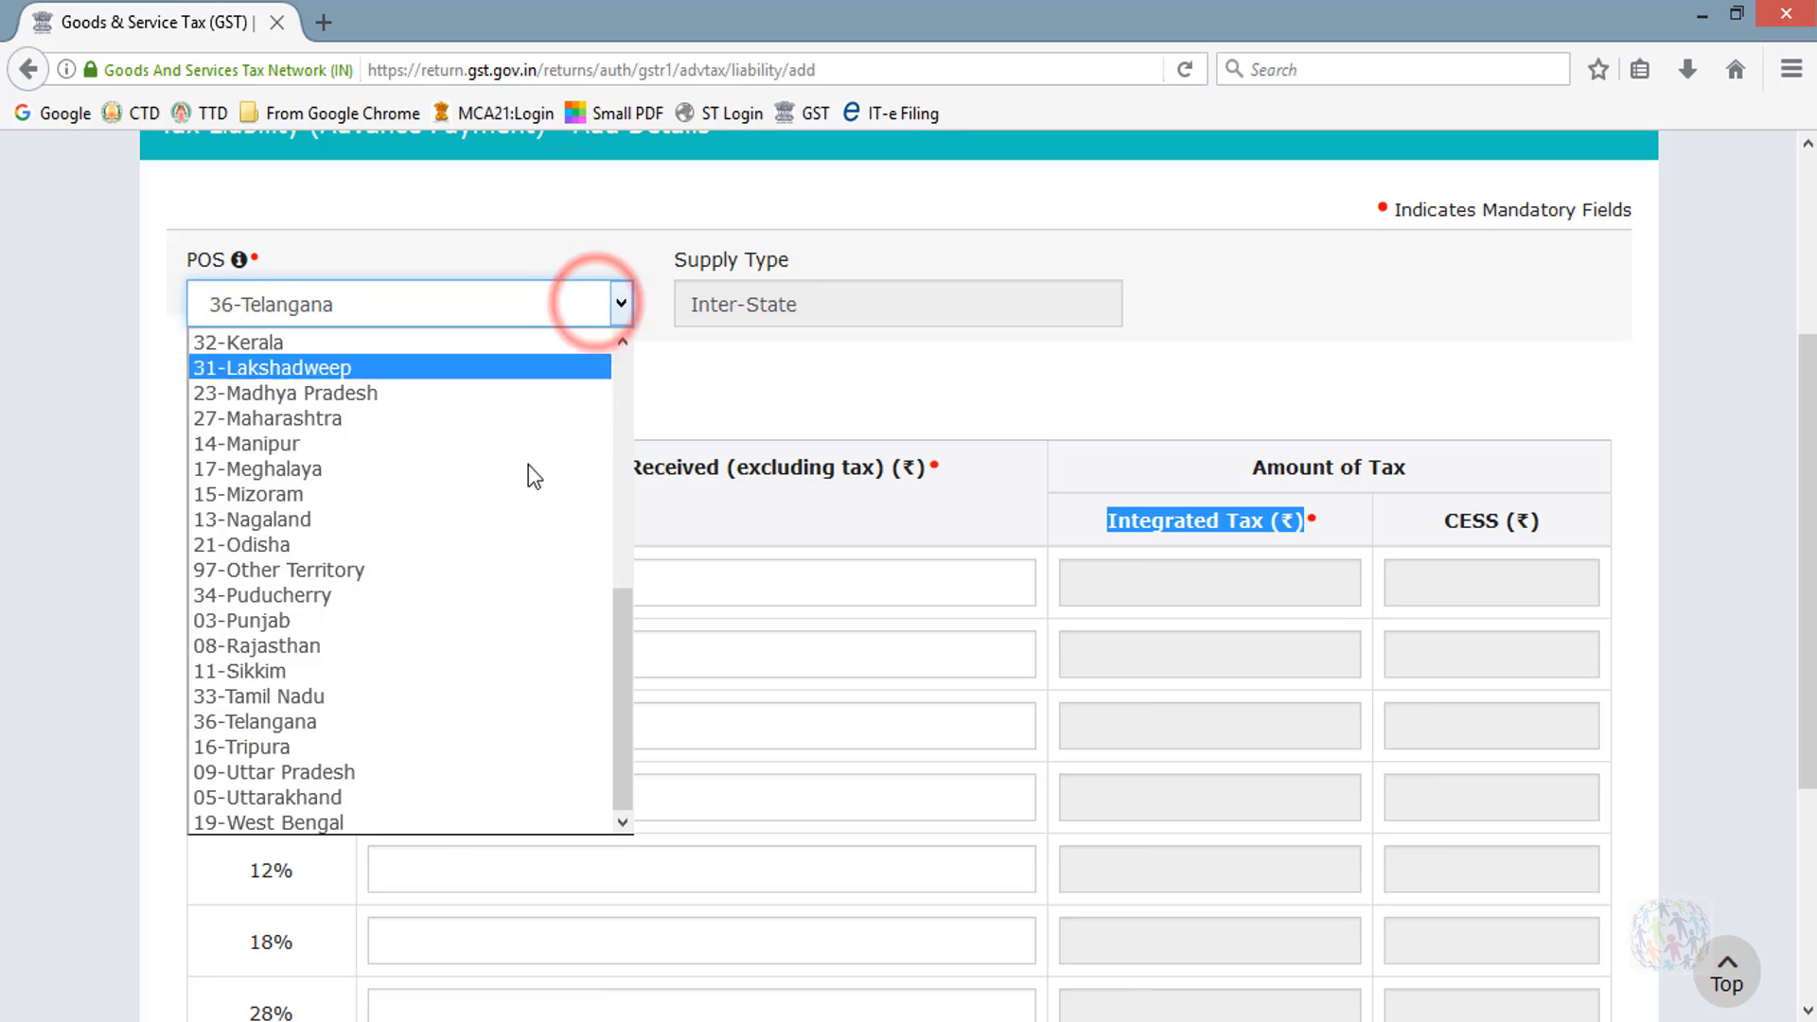
left_click(421, 697)
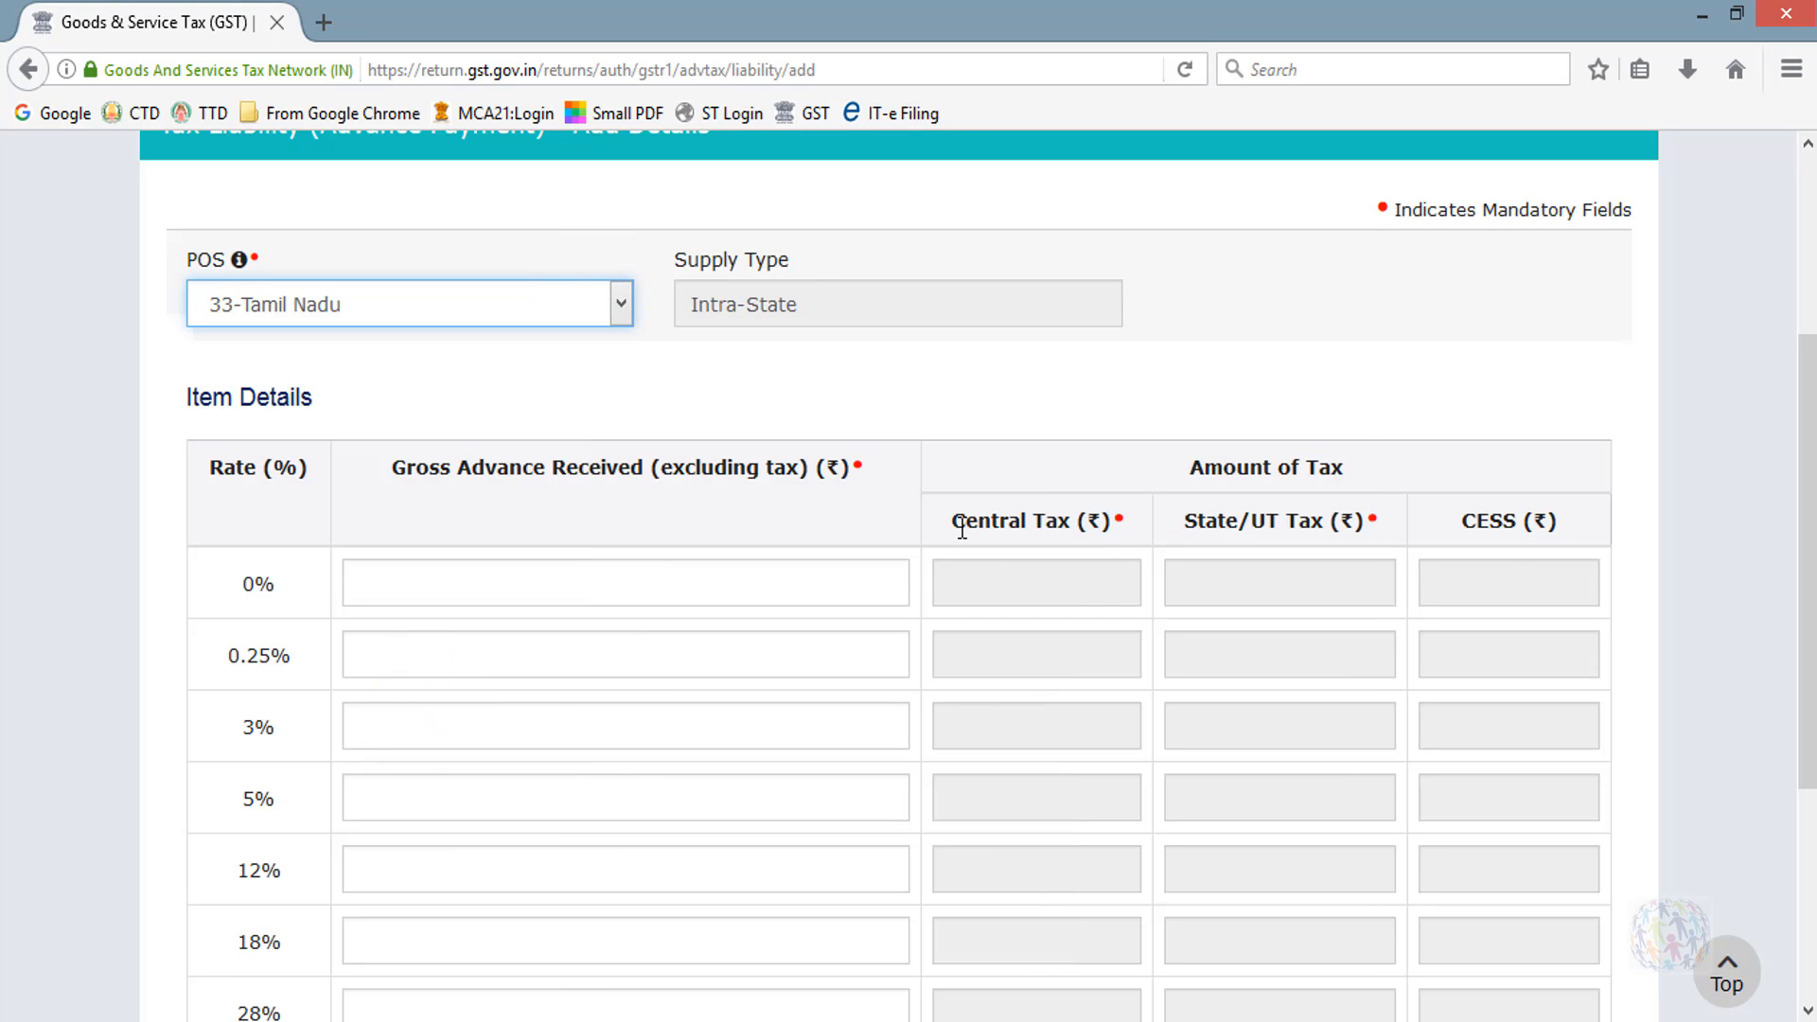
left_click_drag(958, 522, 1351, 522)
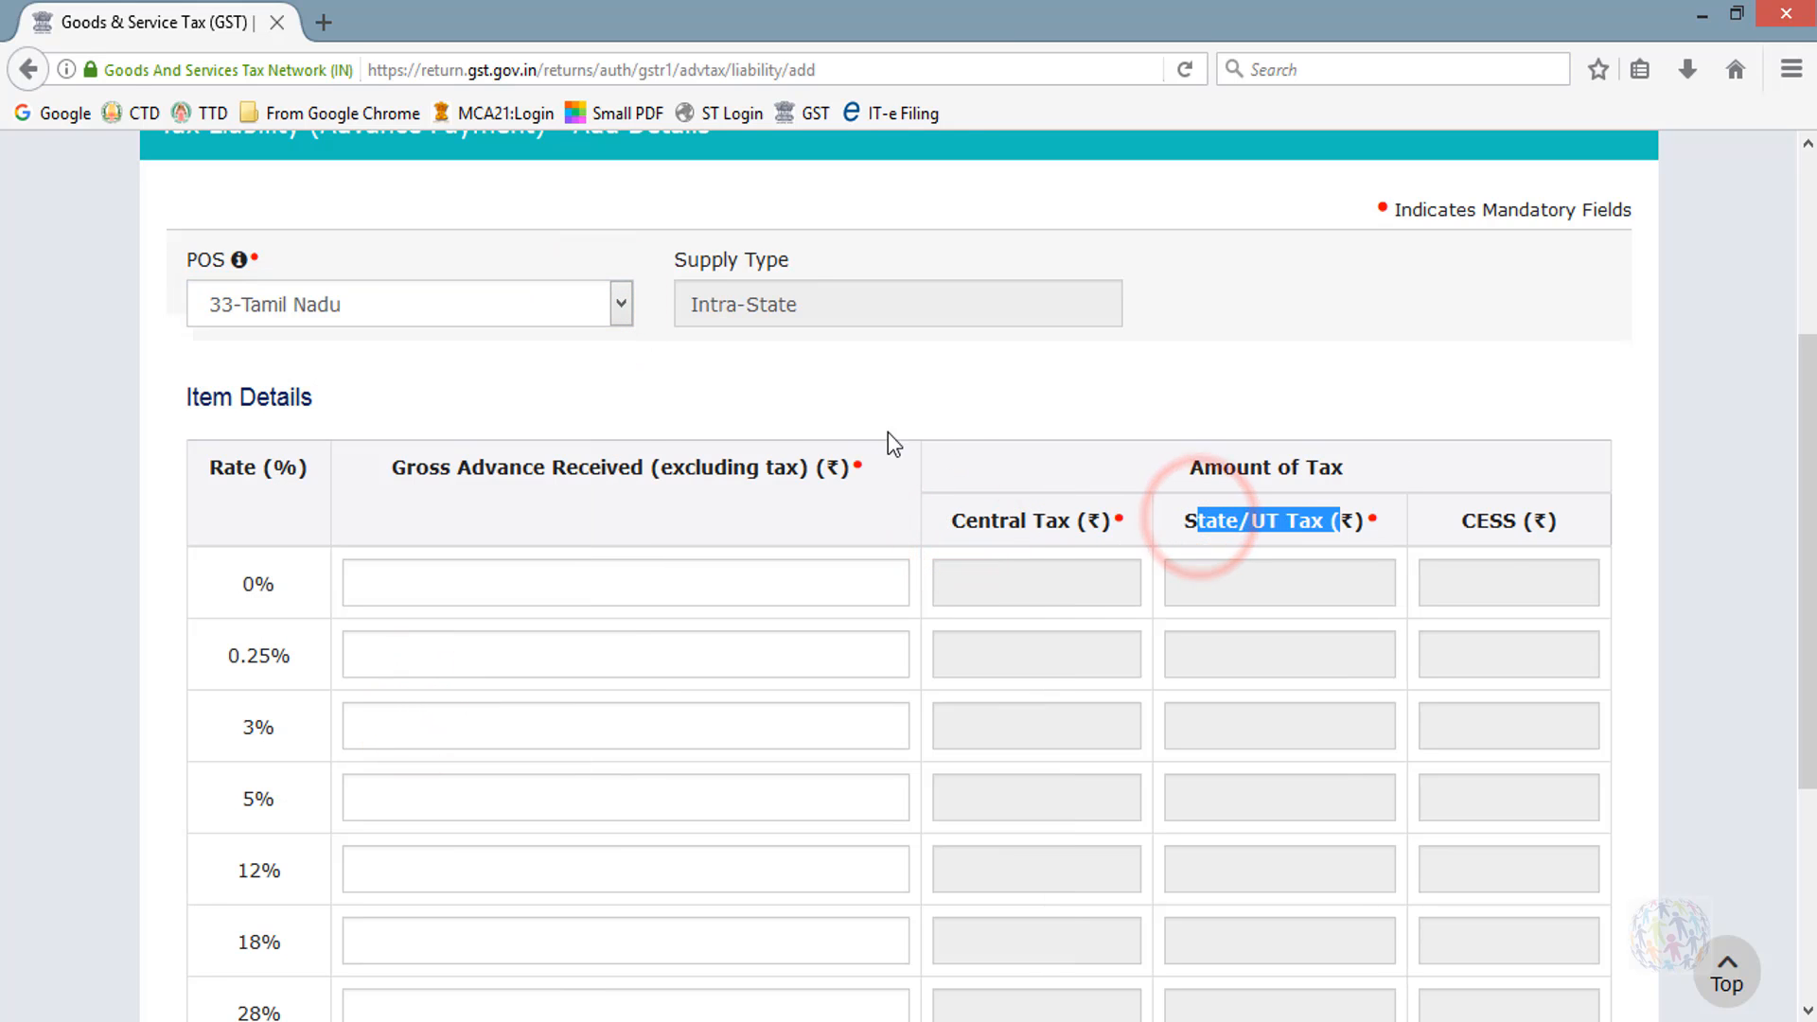
left_click(825, 416)
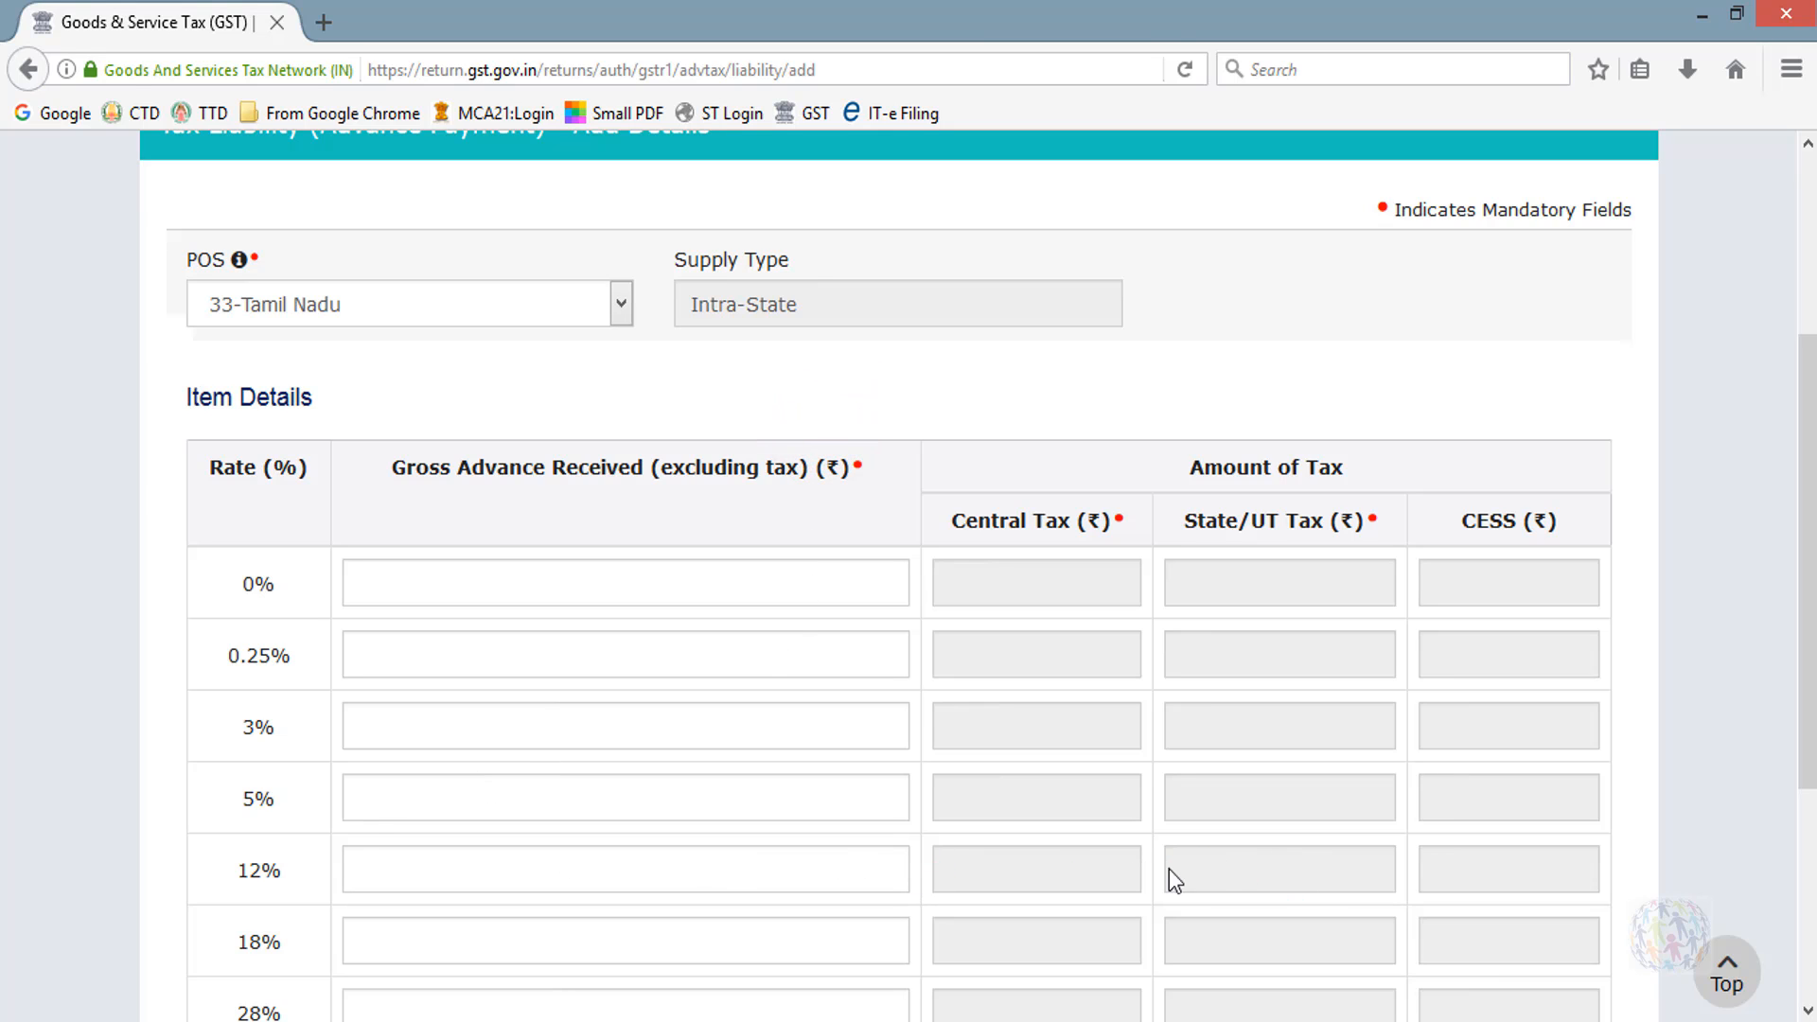
scroll(1546, 901, "down", 4)
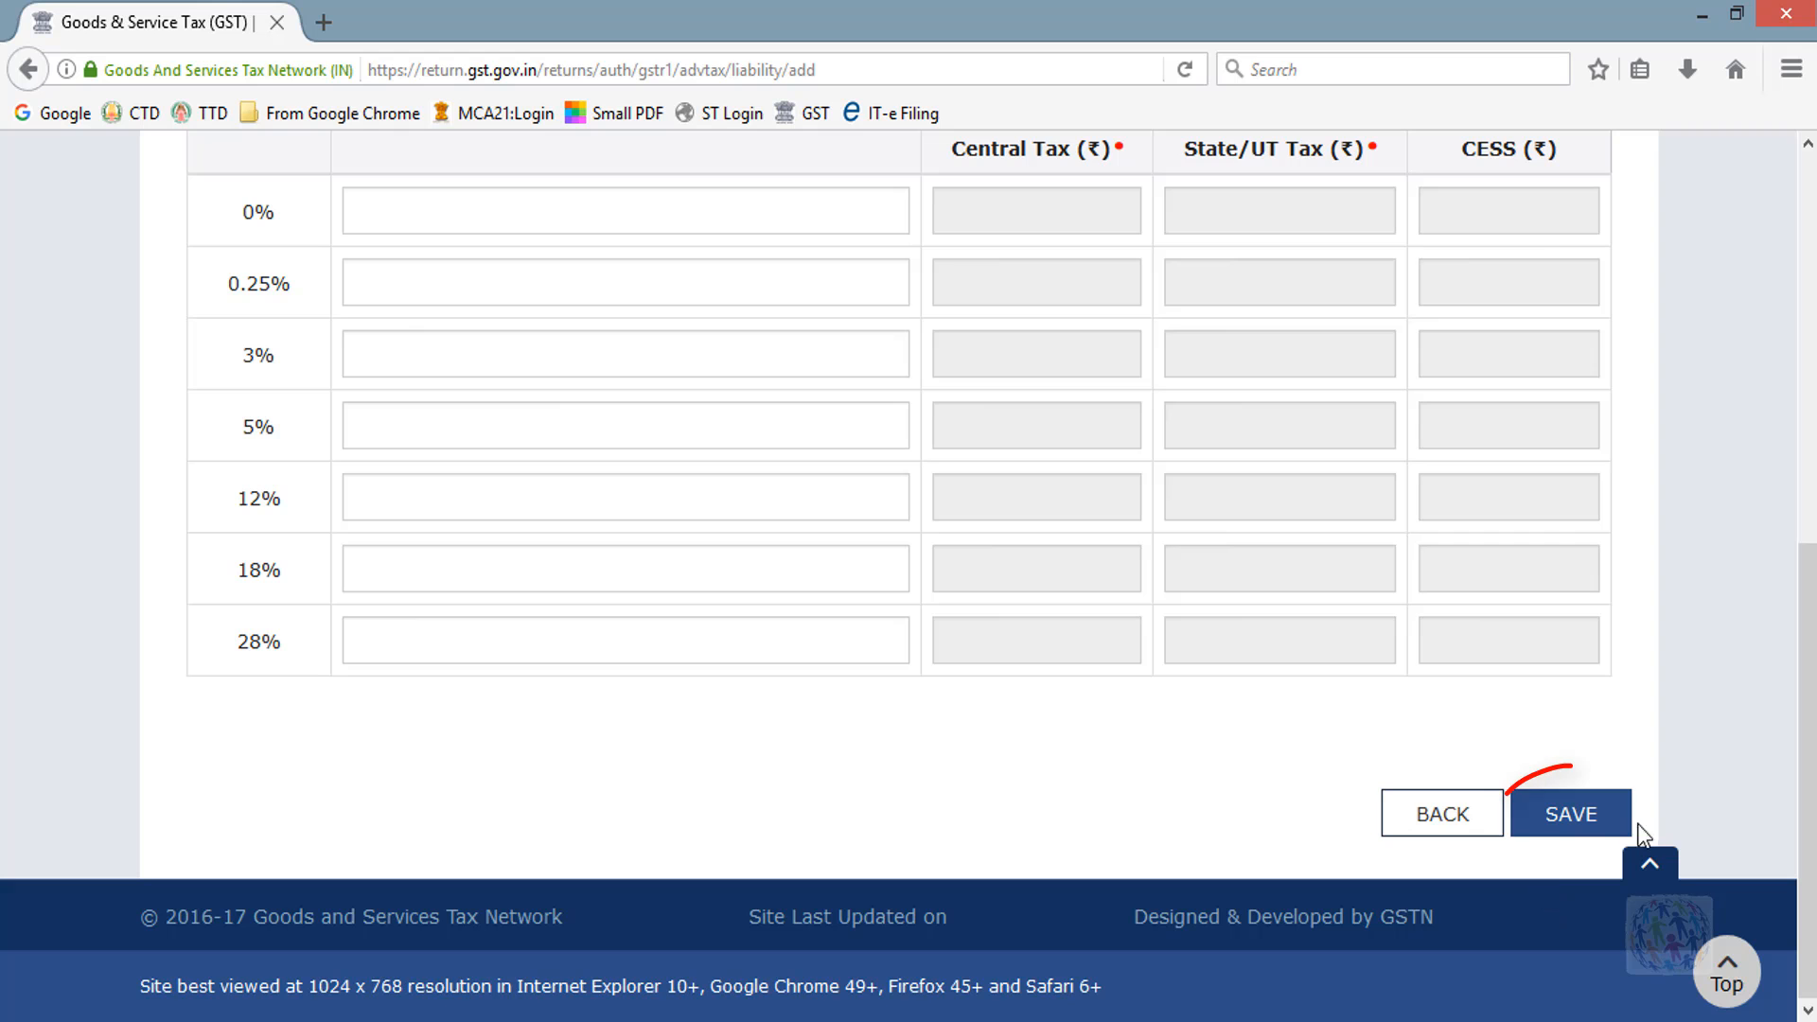
Leave the advances received pages without saving and open the add-details form of 11B(1), 11B(2) - Adjustment of Advances.
left_click(1421, 812)
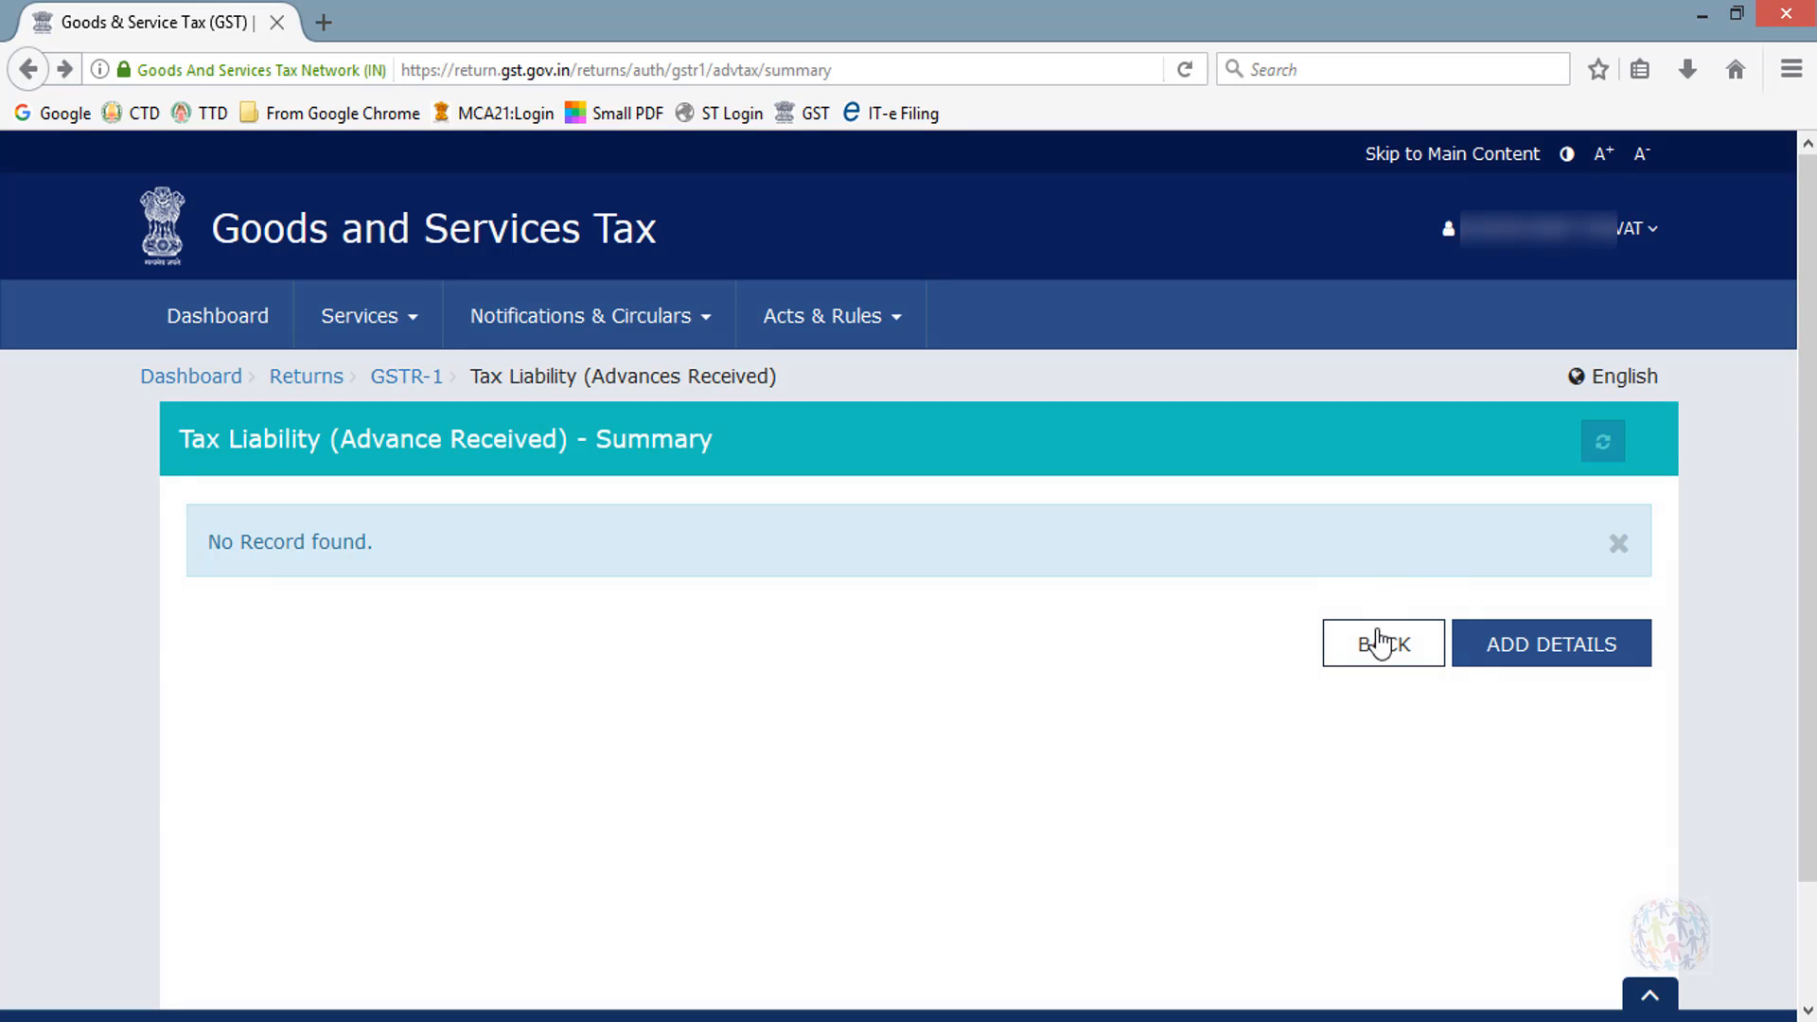
left_click(1378, 642)
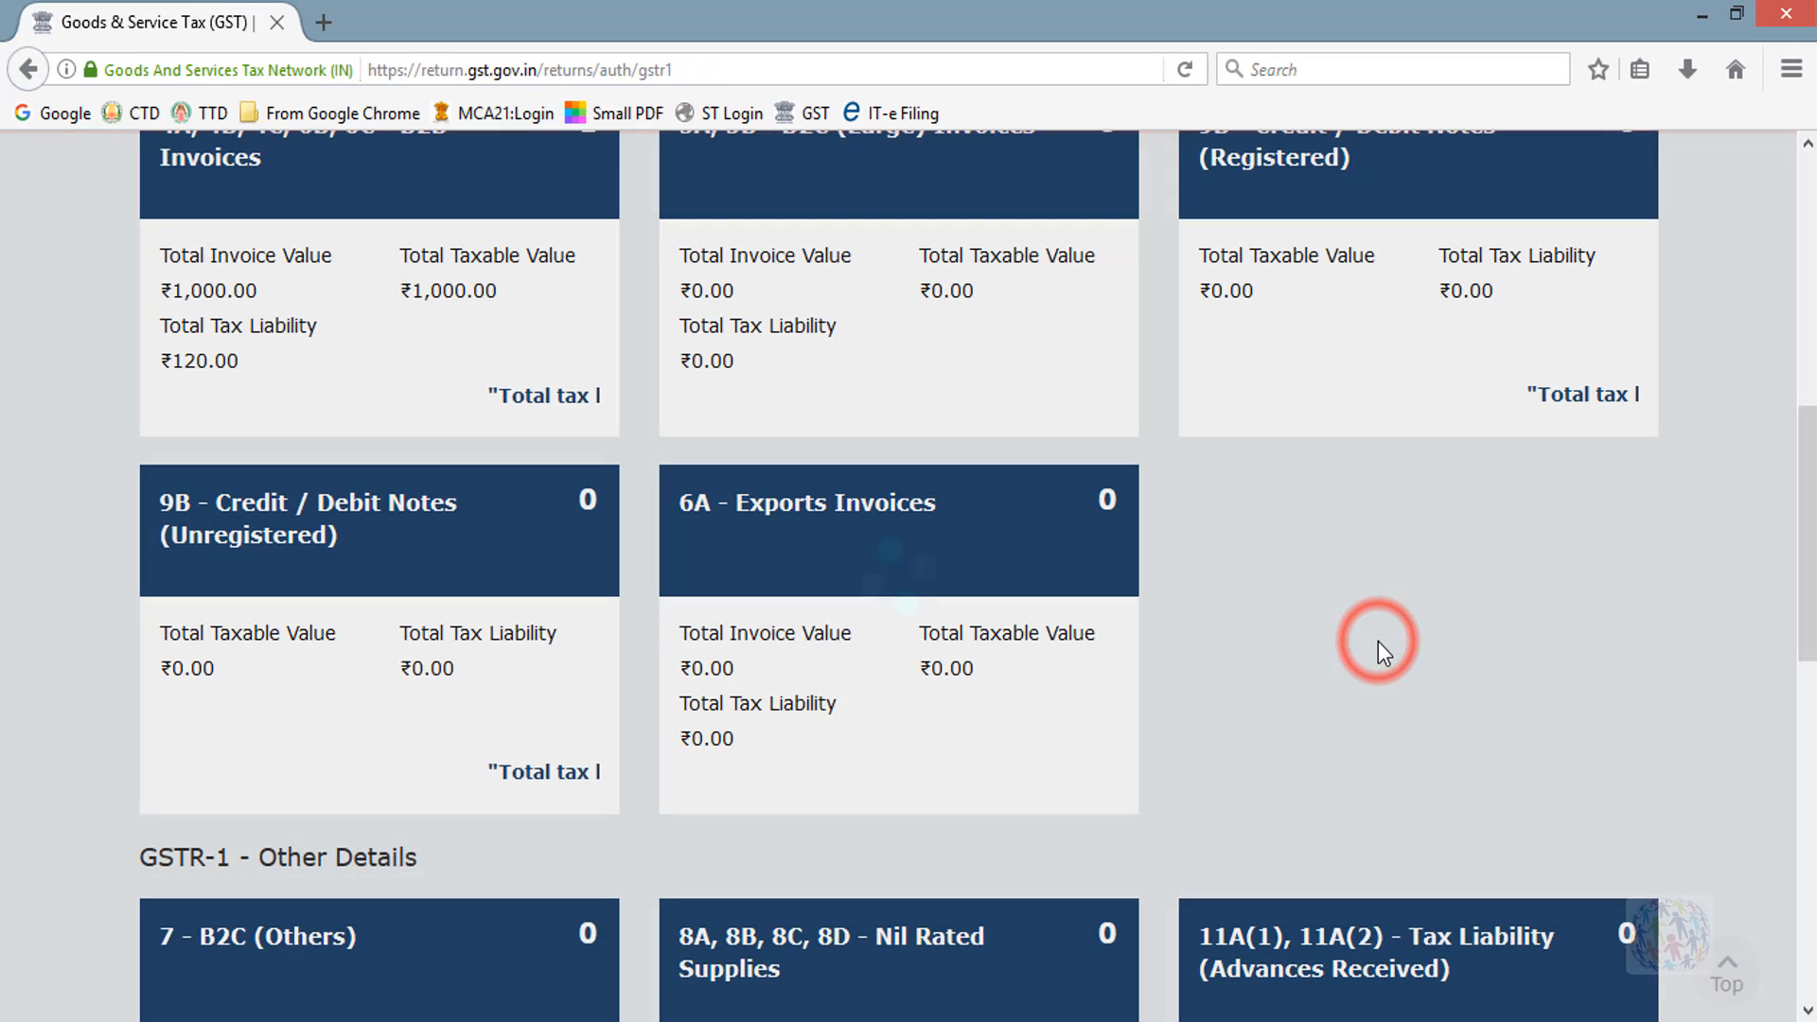
scroll(1378, 640, "down", 5)
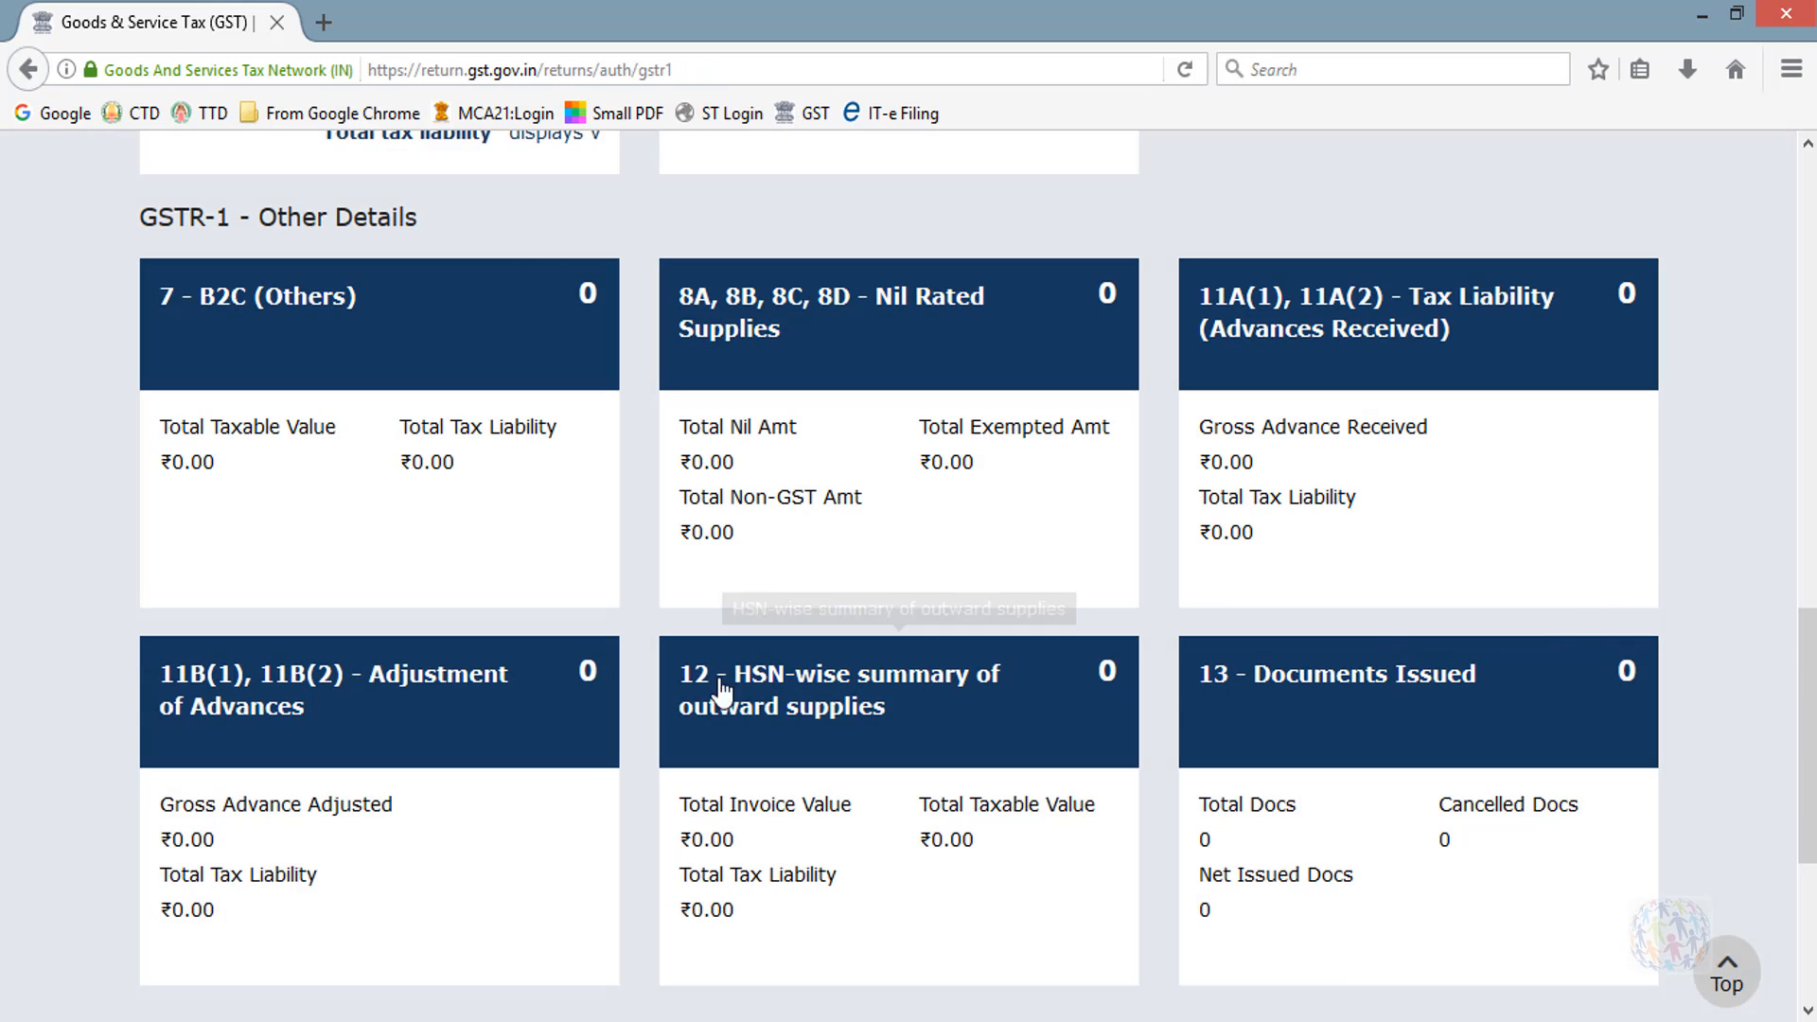
left_click(407, 716)
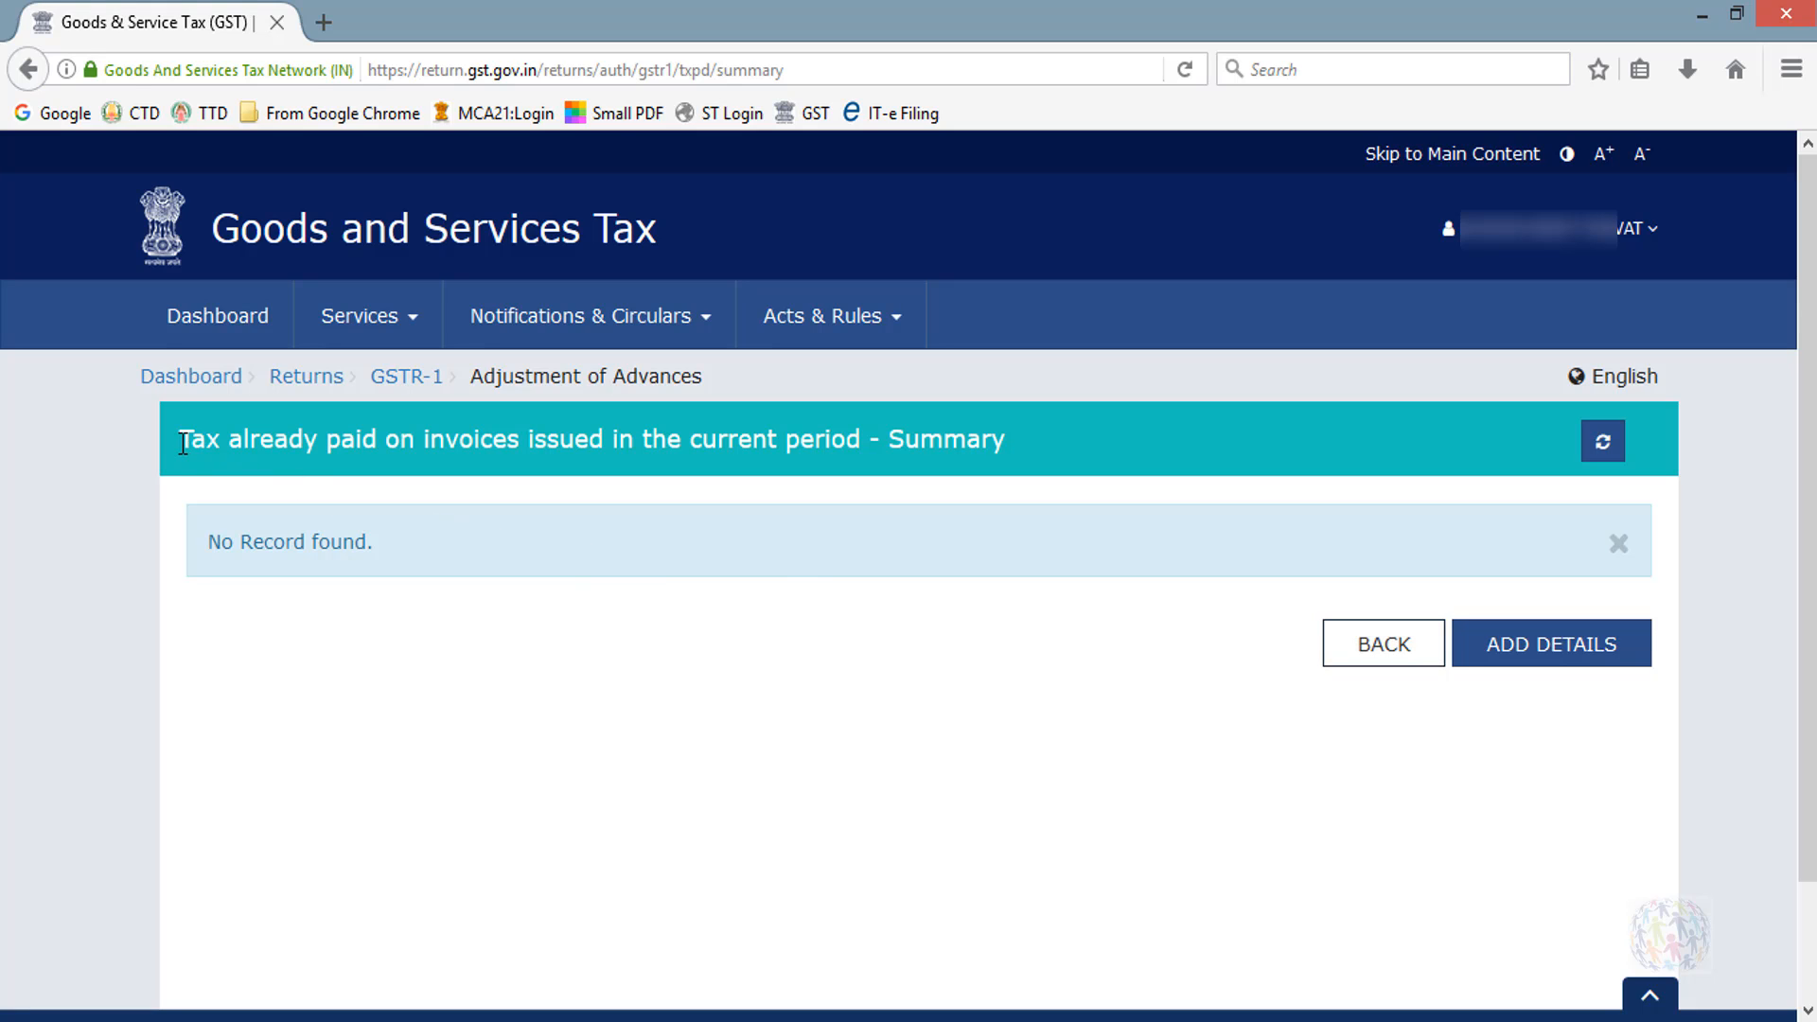
left_click_drag(183, 444, 996, 444)
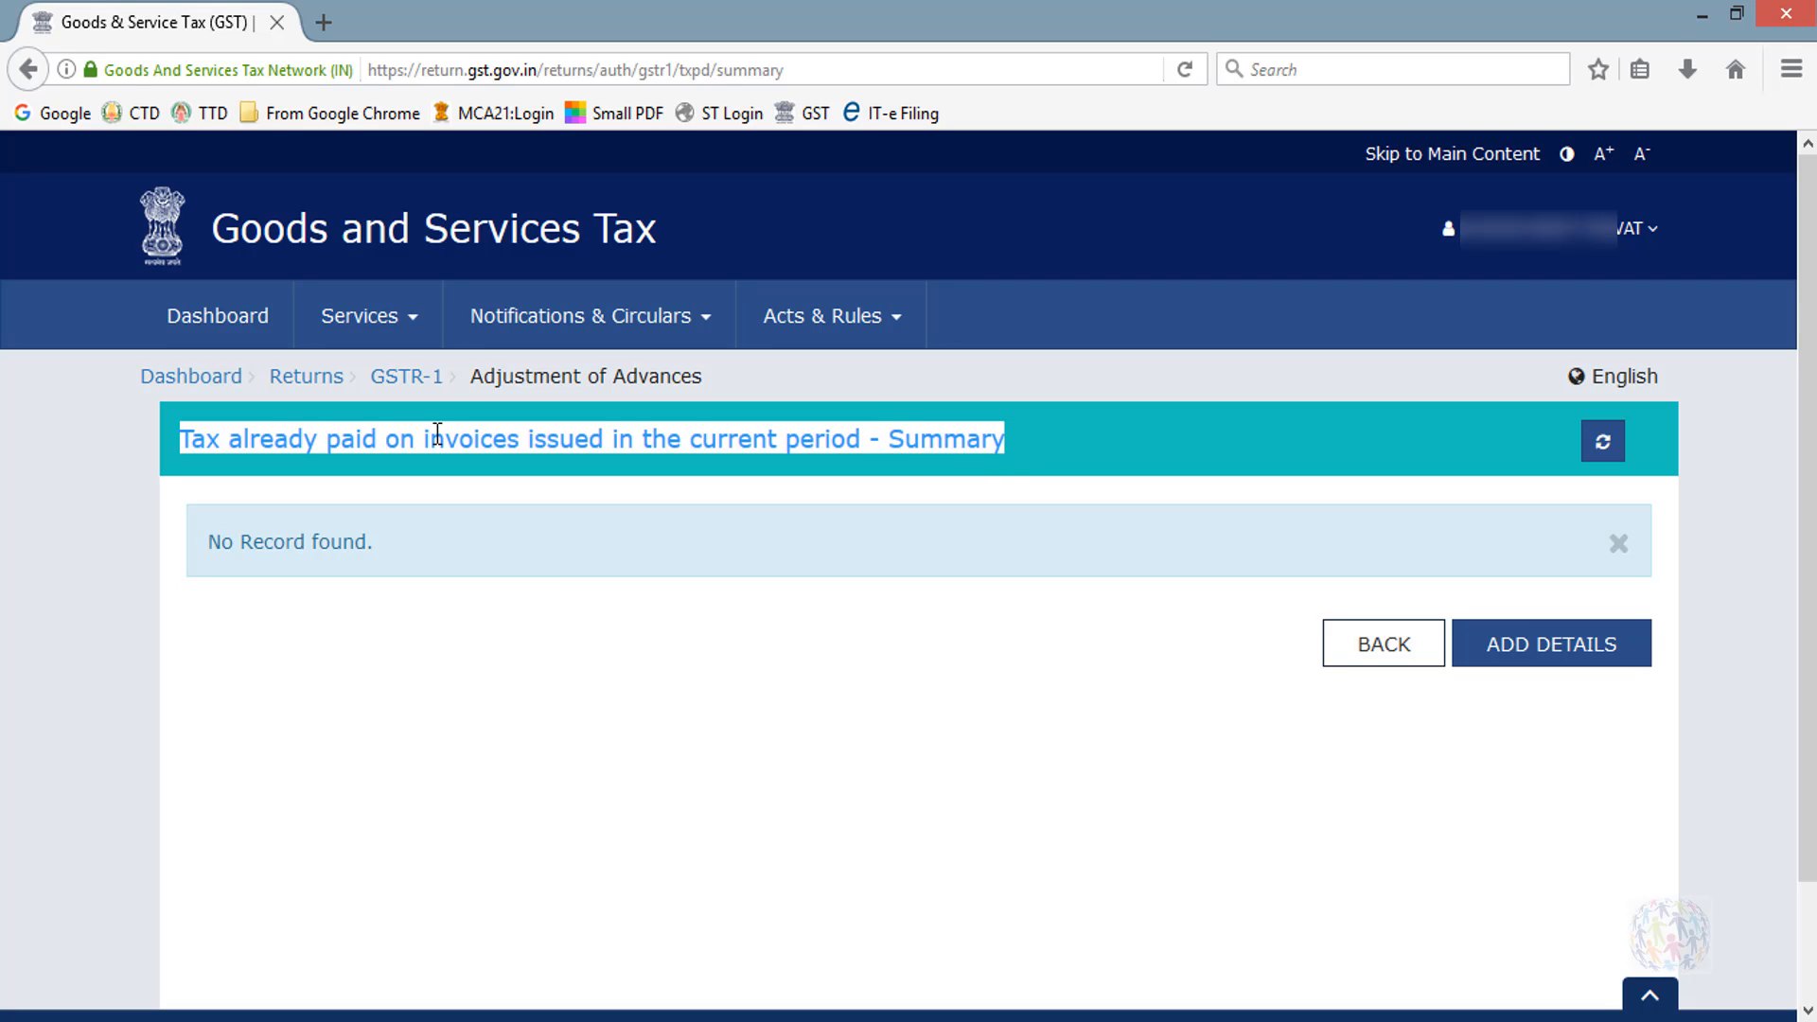
left_click(1513, 649)
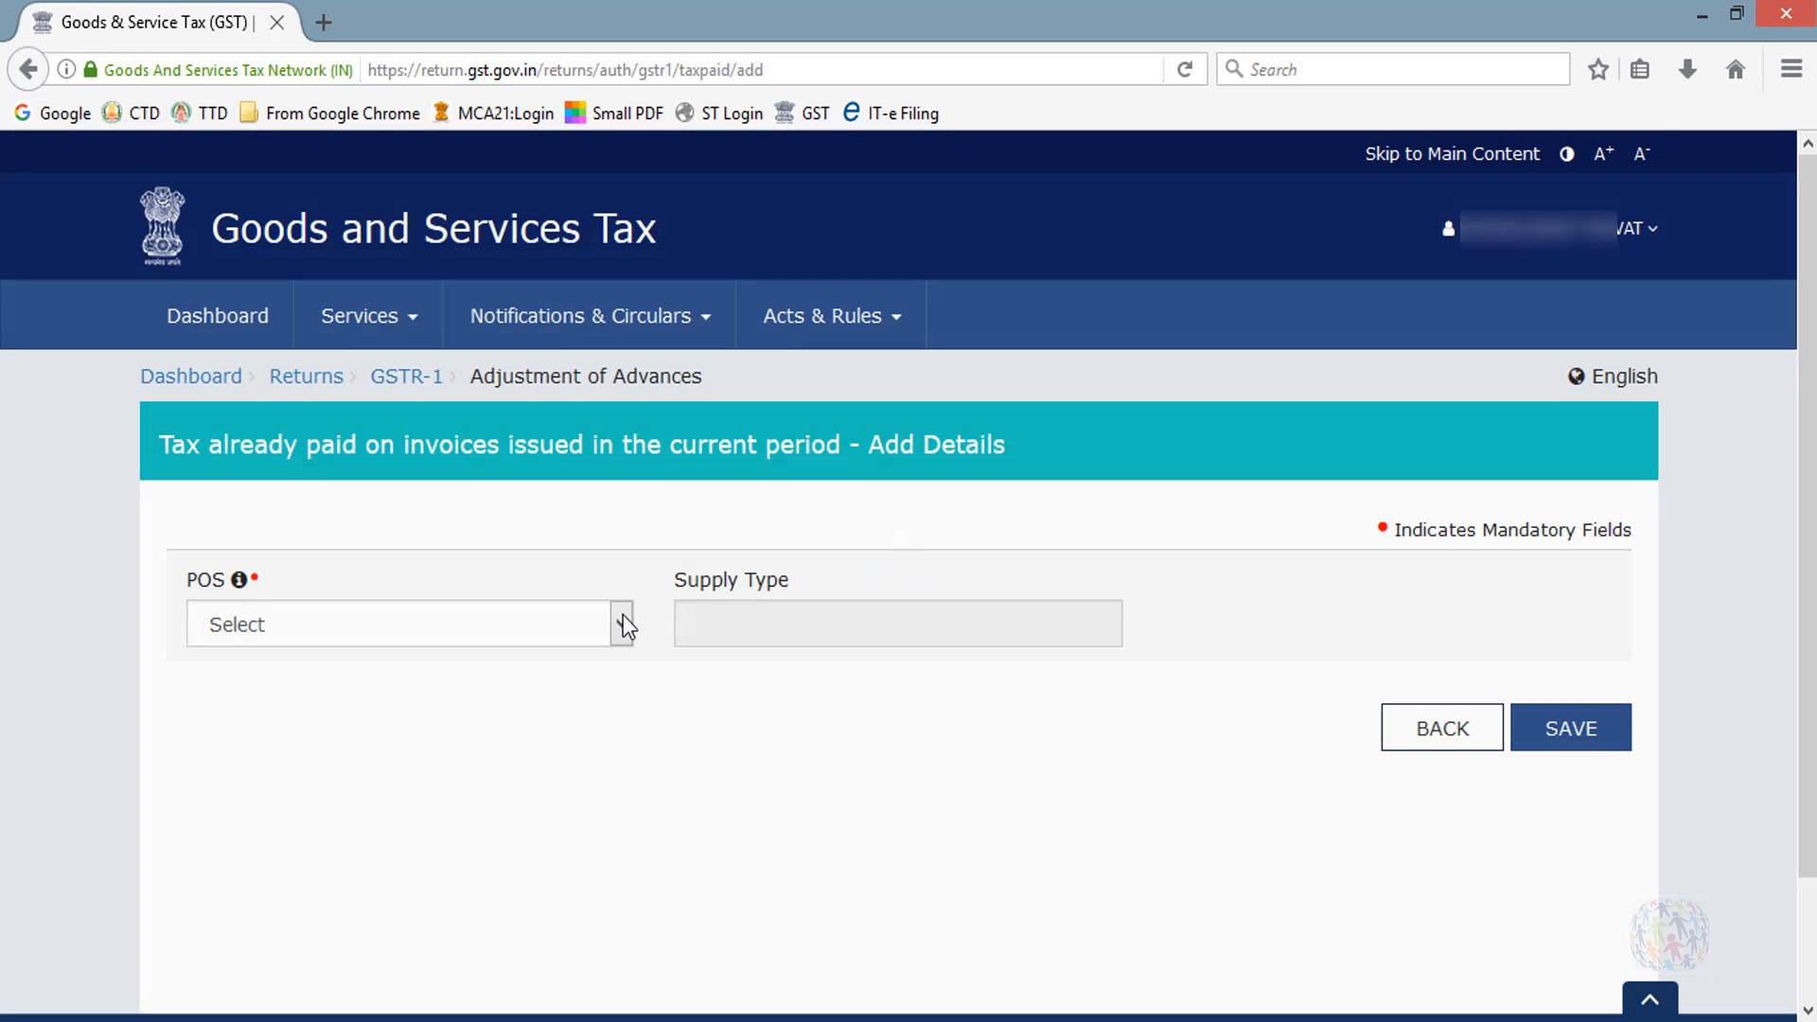
Set the POS of the advance adjustment to 33-Tamil Nadu and look through the rate-wise Gross Advance Adjusted table.
left_click(622, 620)
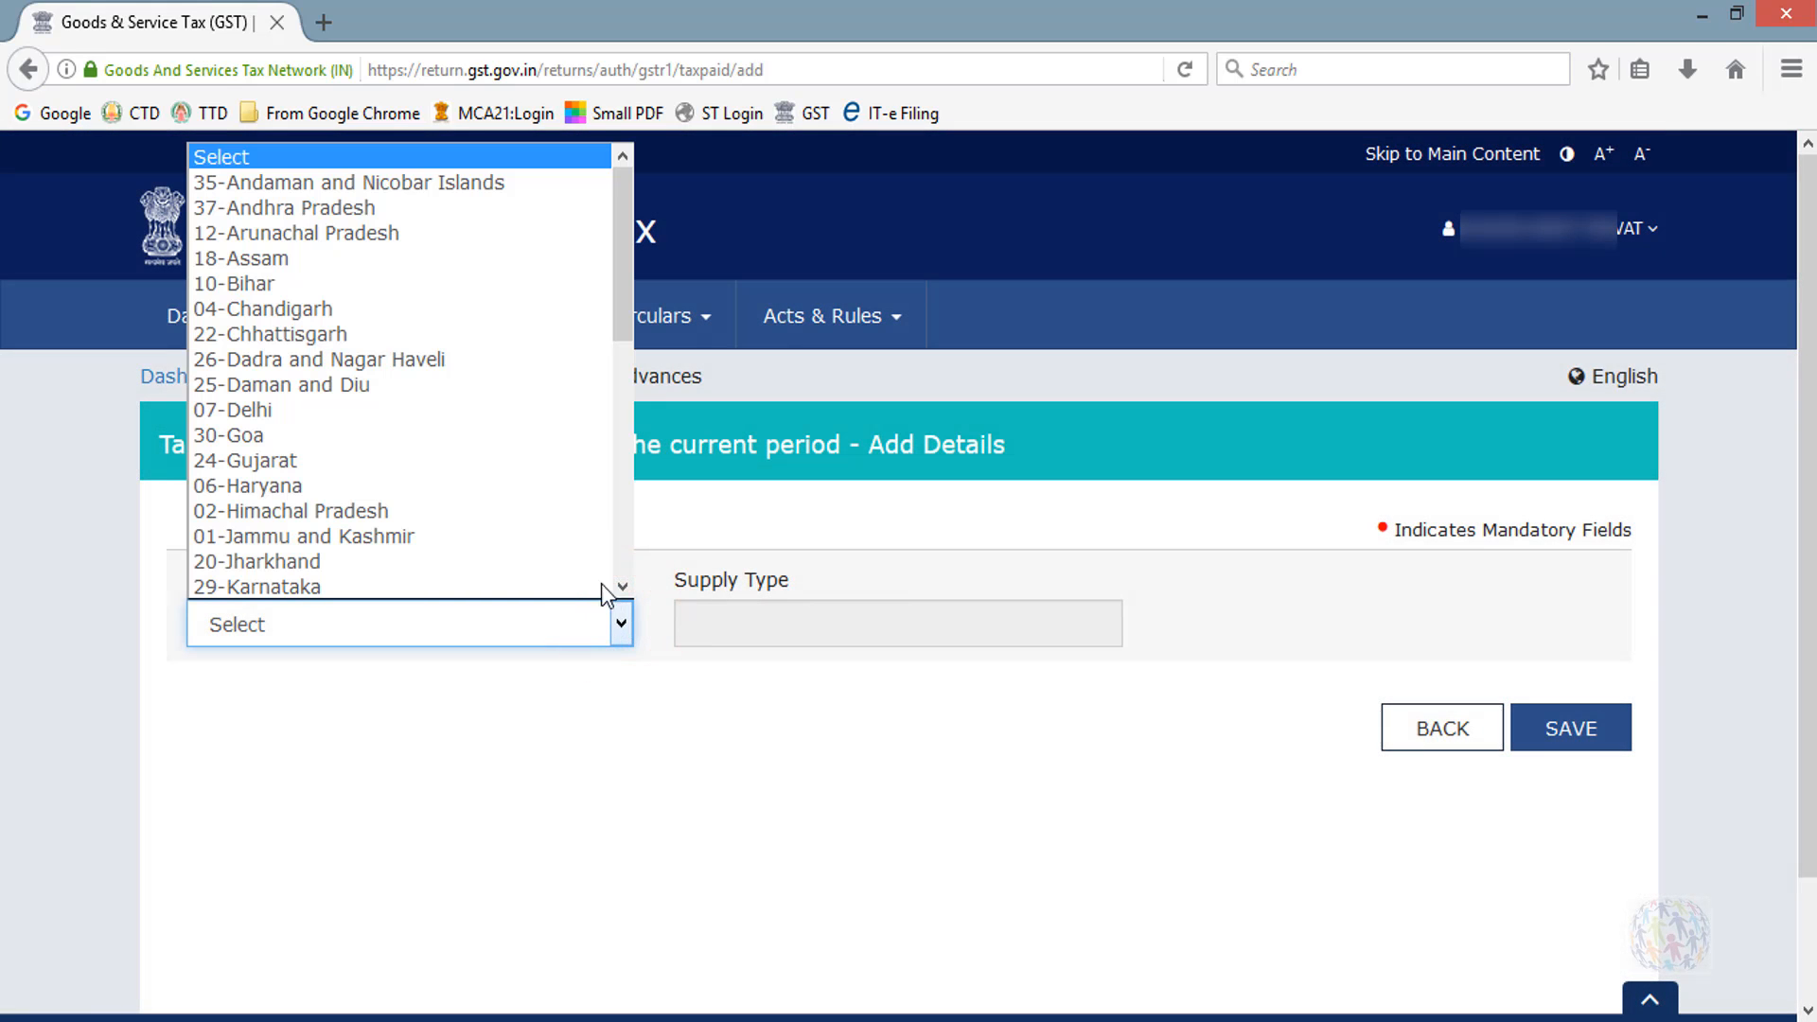
scroll(588, 554, "down", 7)
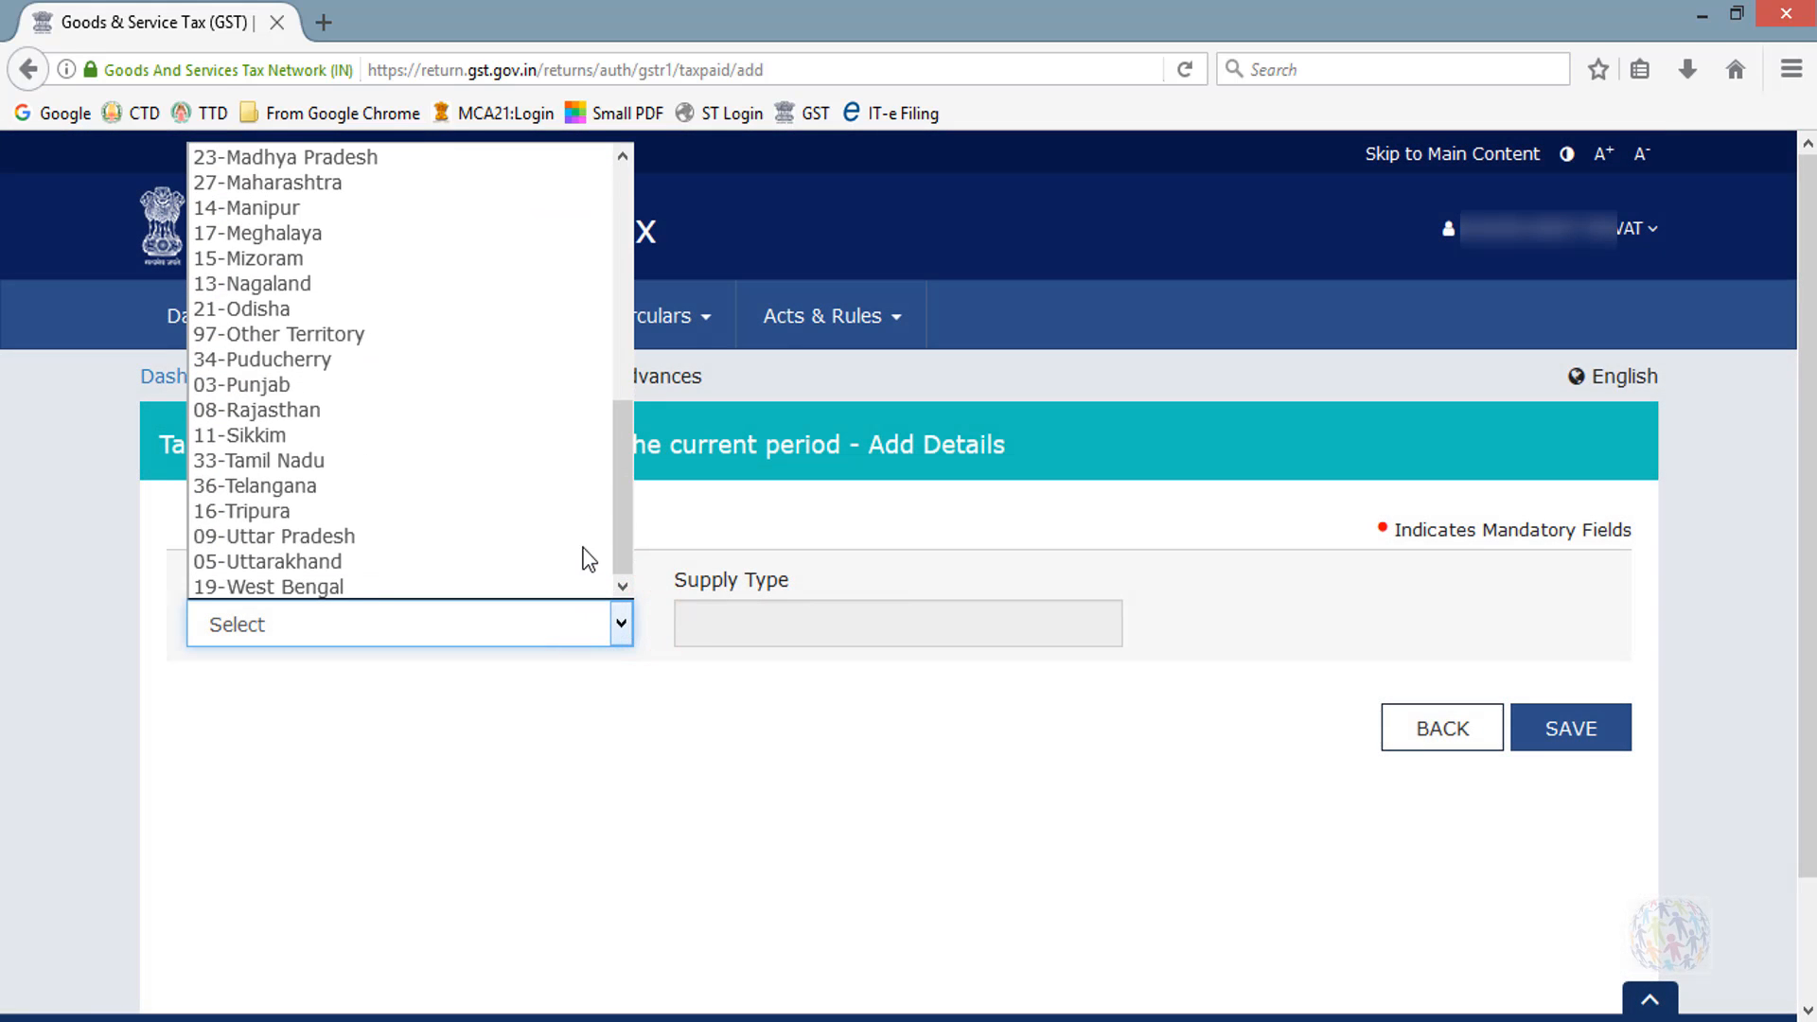
left_click(407, 462)
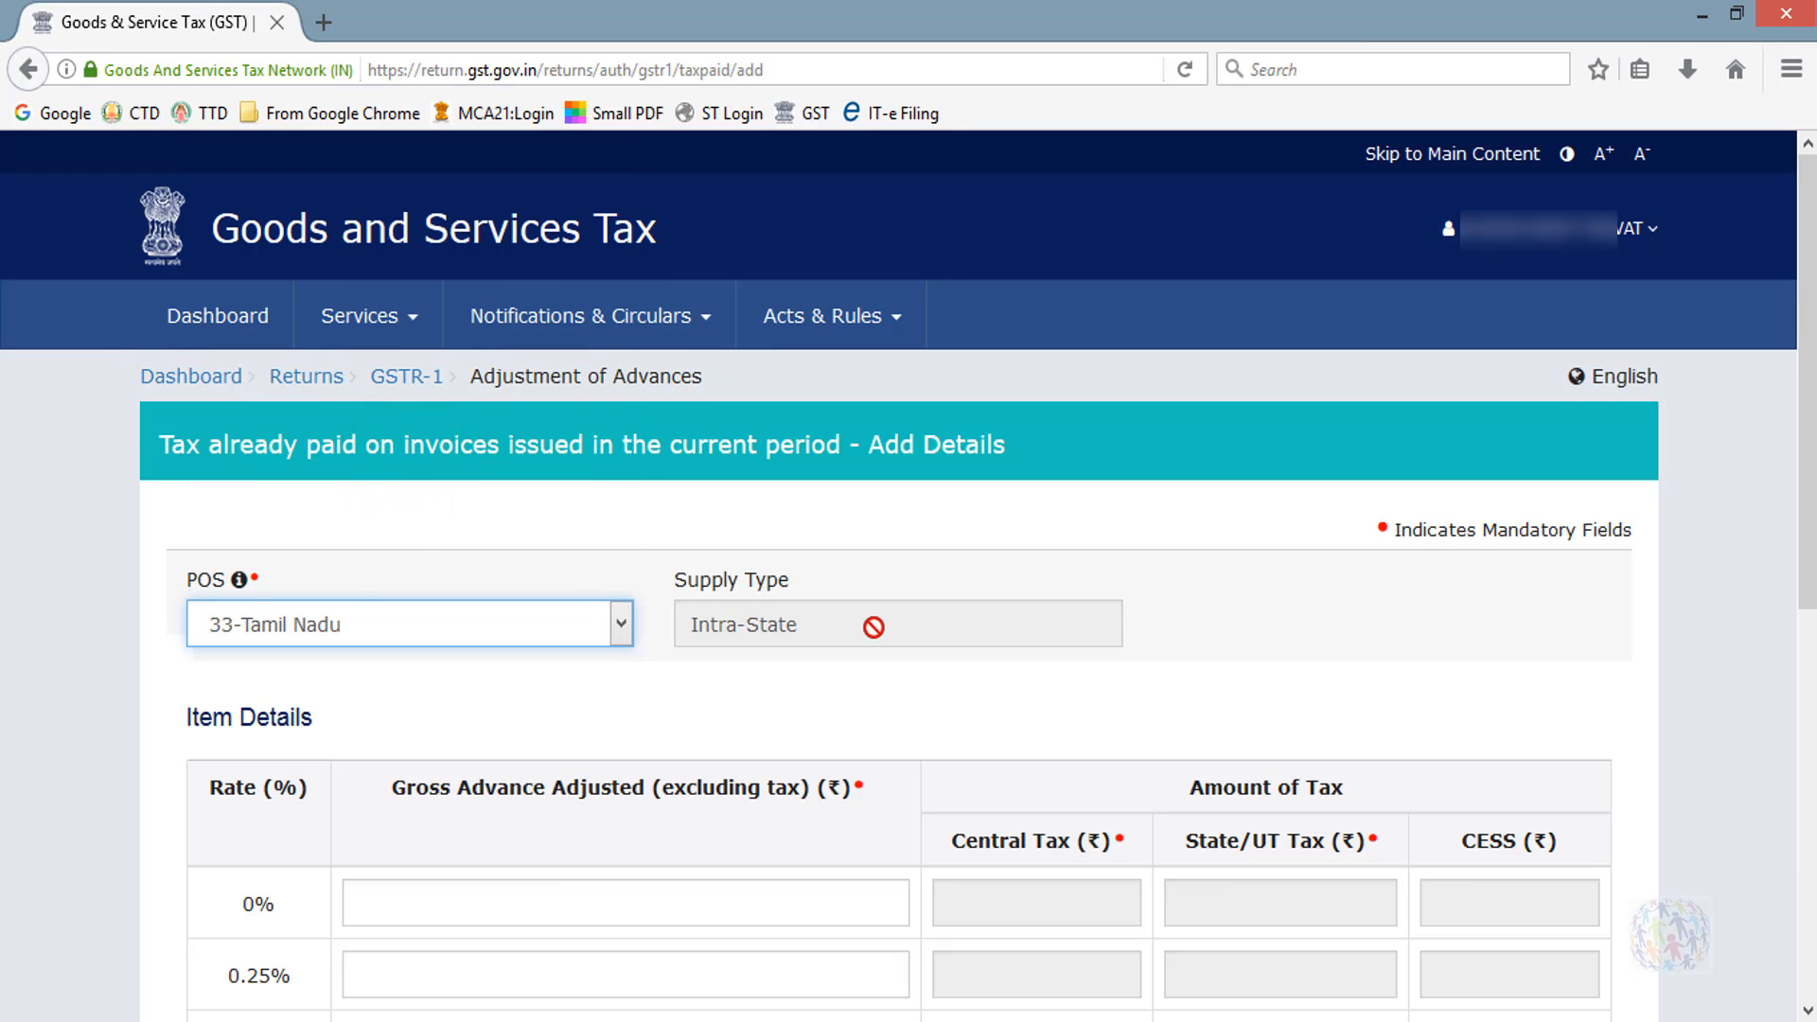
scroll(1041, 757, "down", 3)
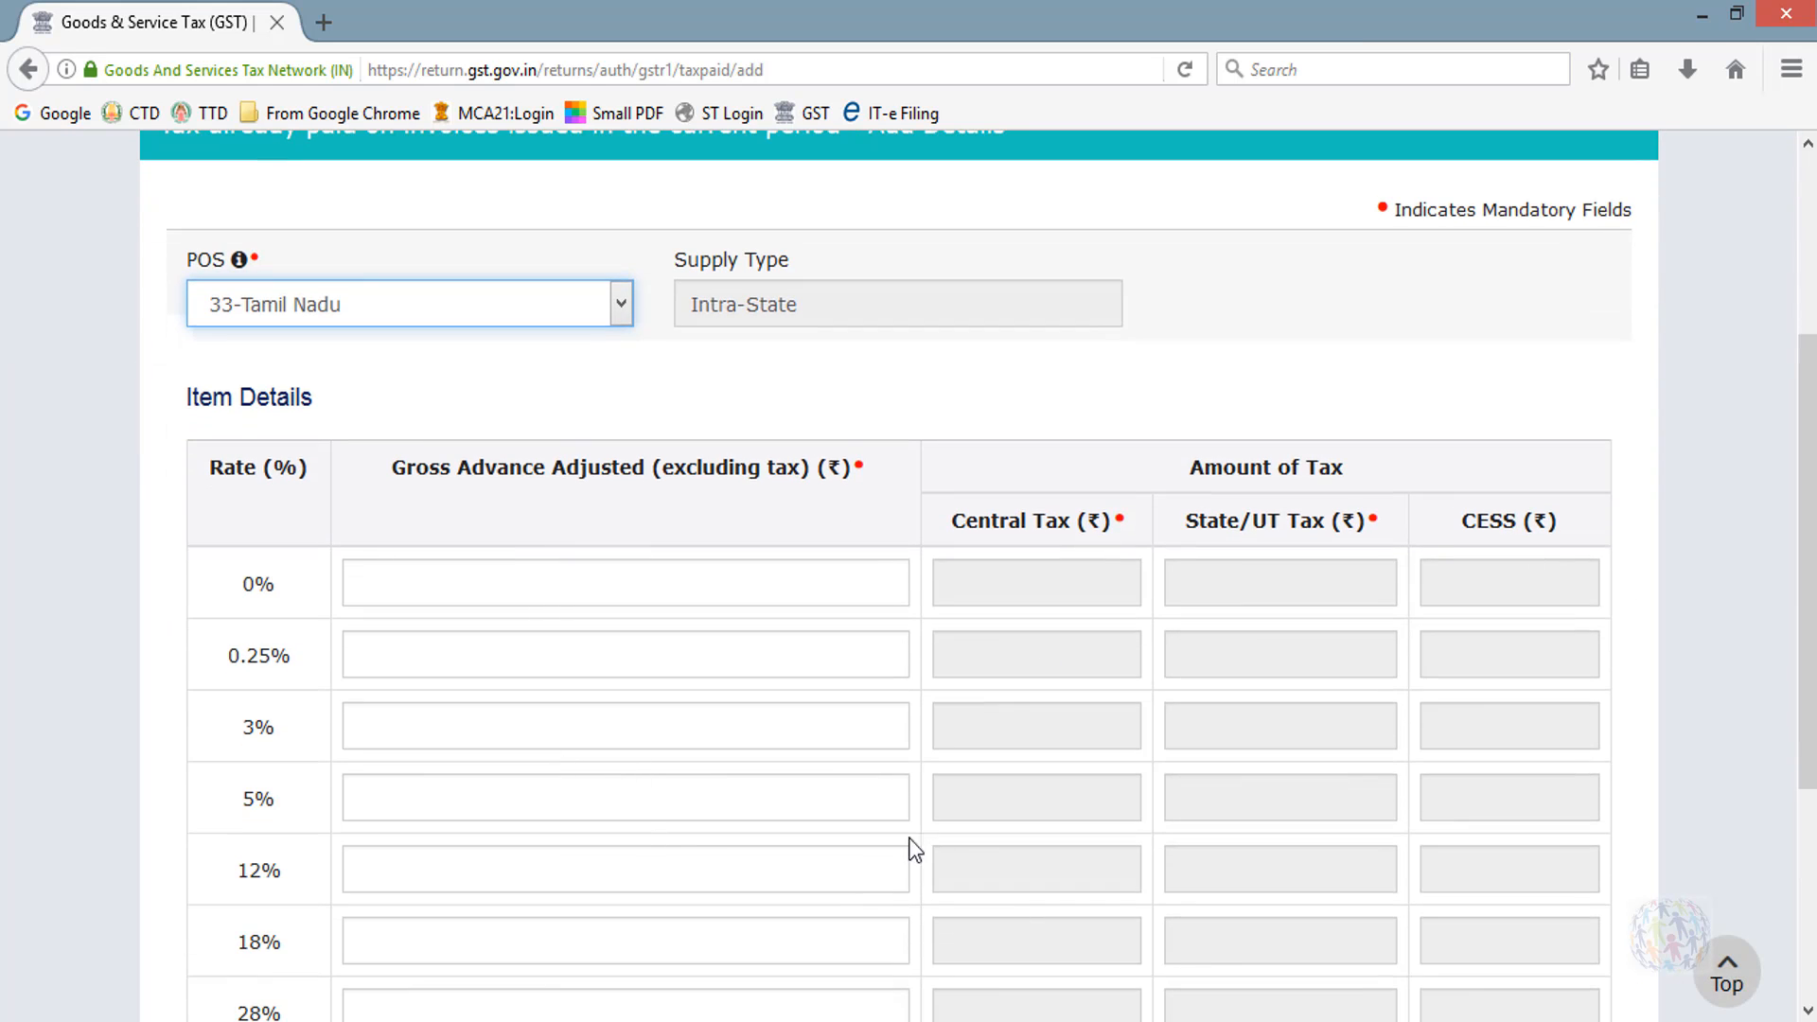
scroll(1042, 806, "down", 3)
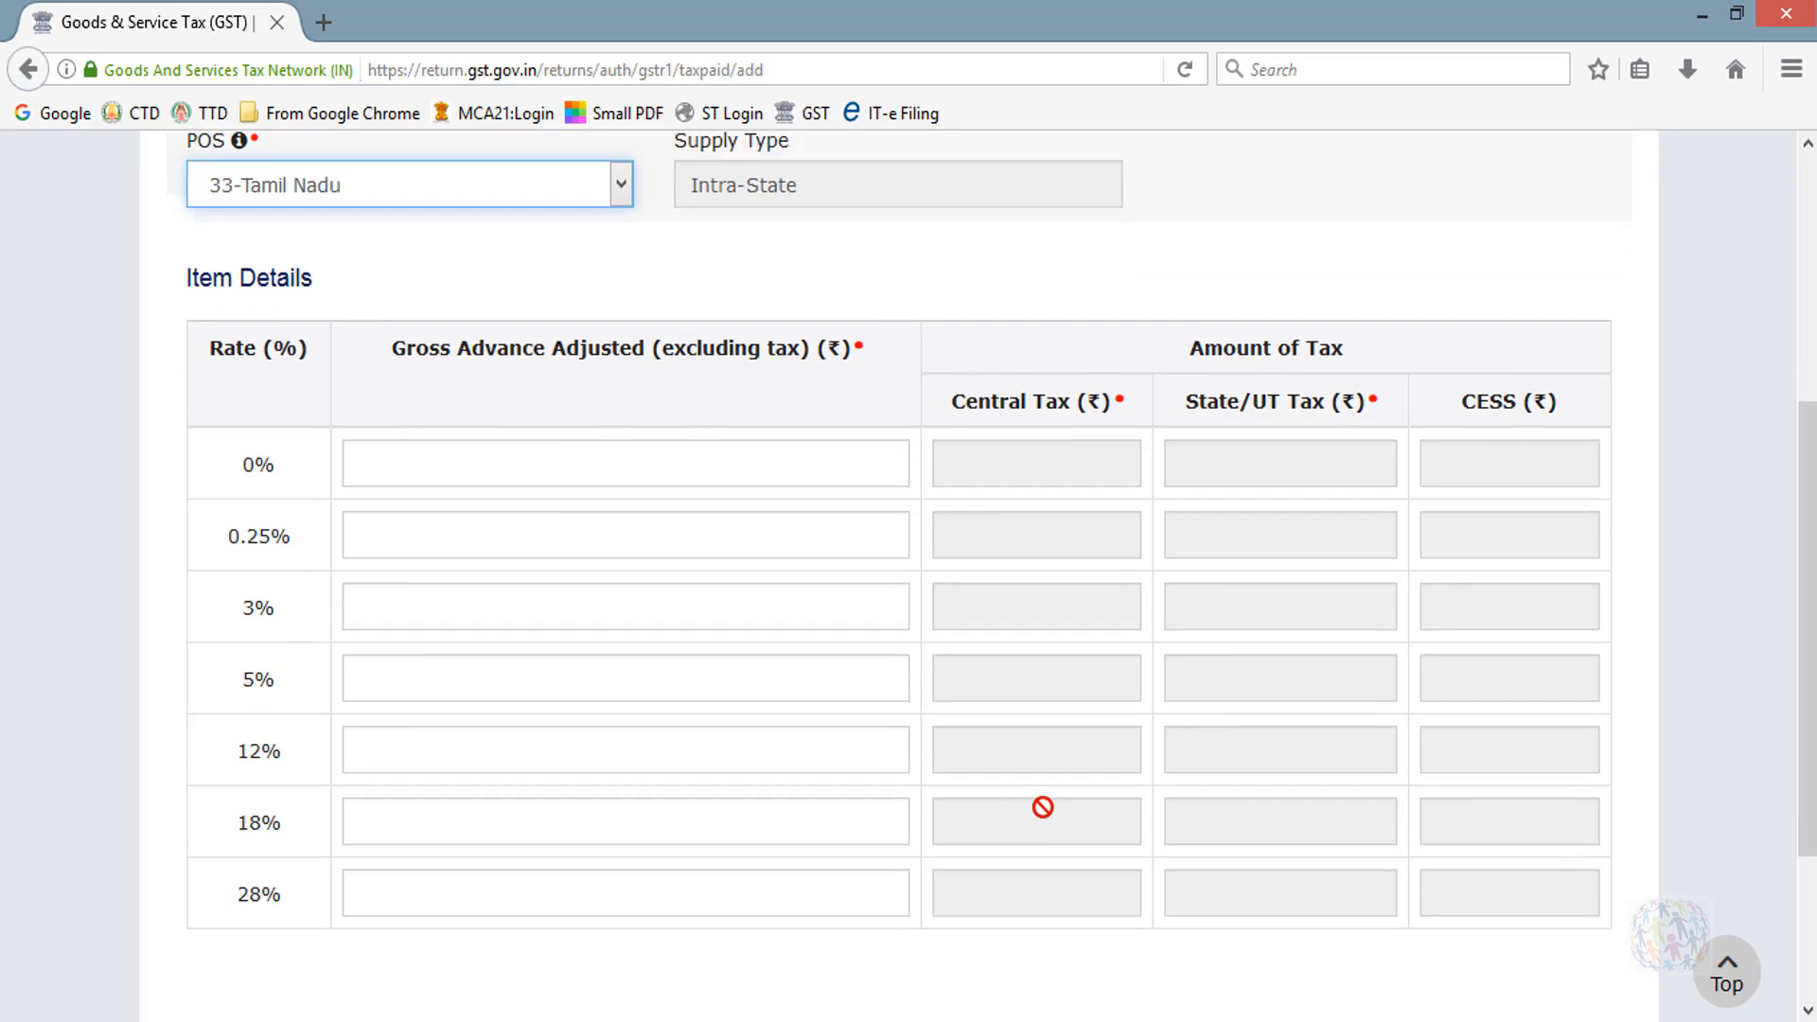
scroll(895, 797, "up", 2)
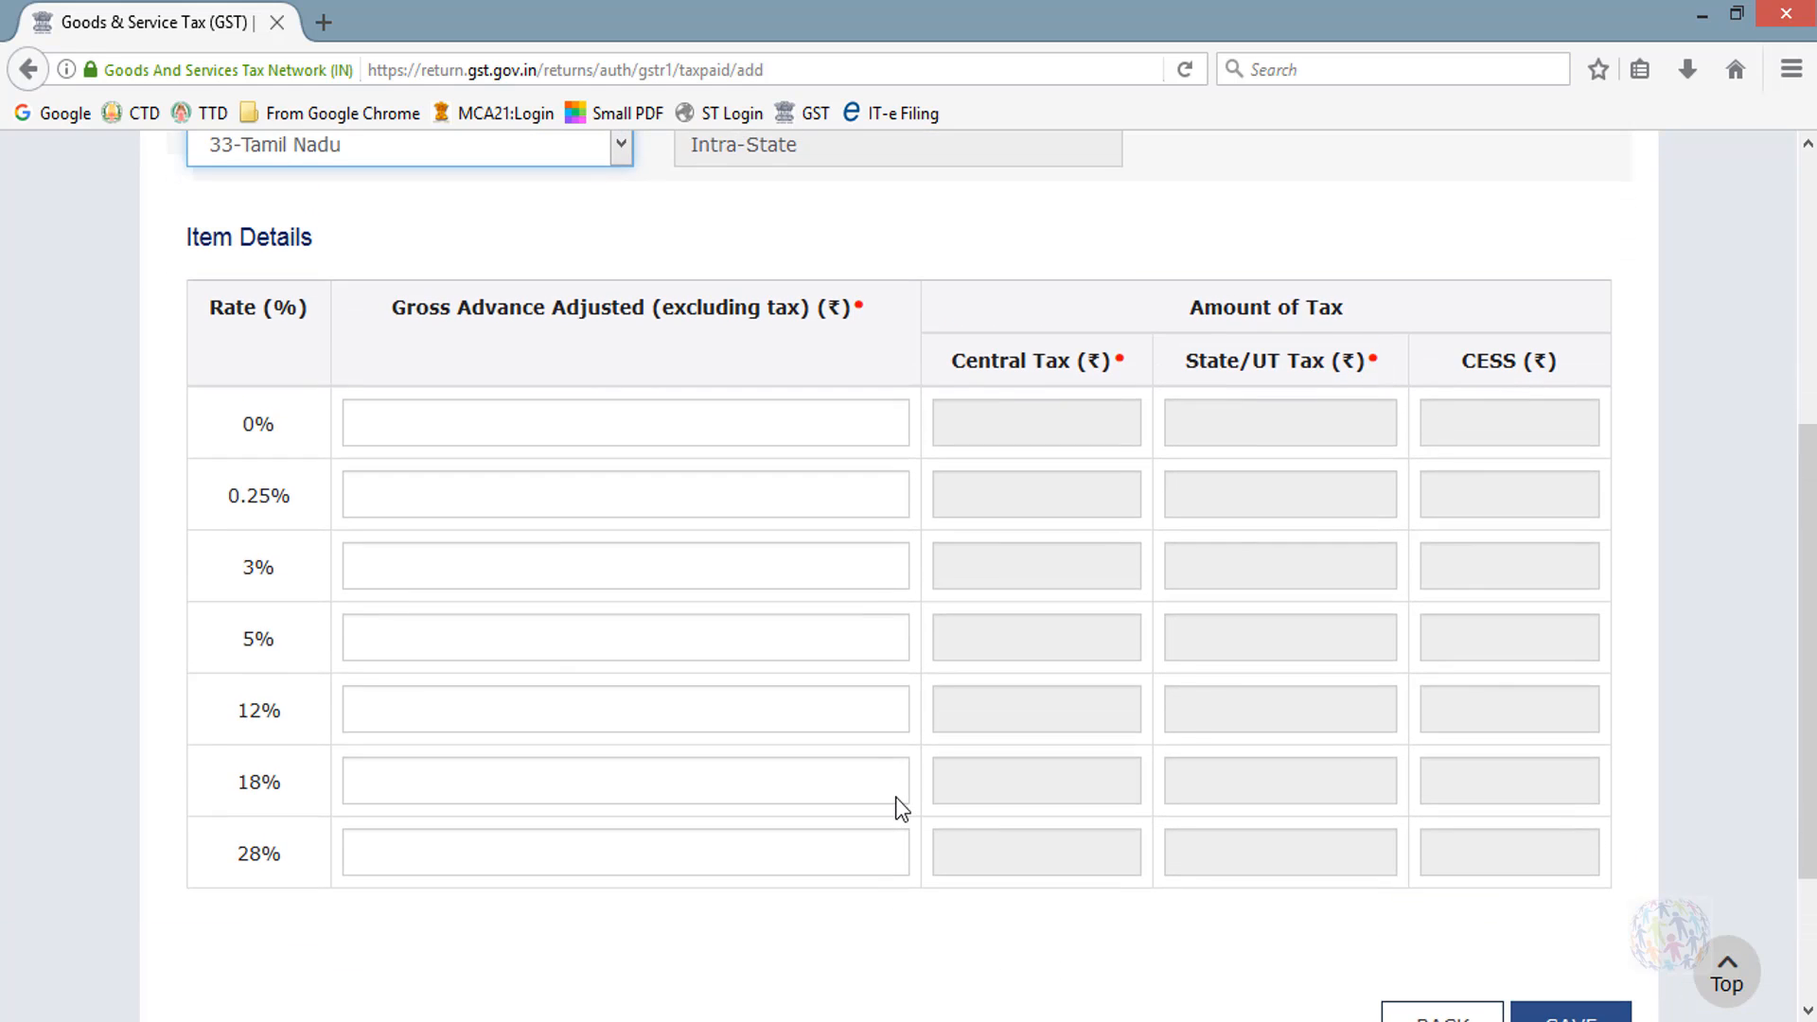
scroll(895, 797, "up", 2)
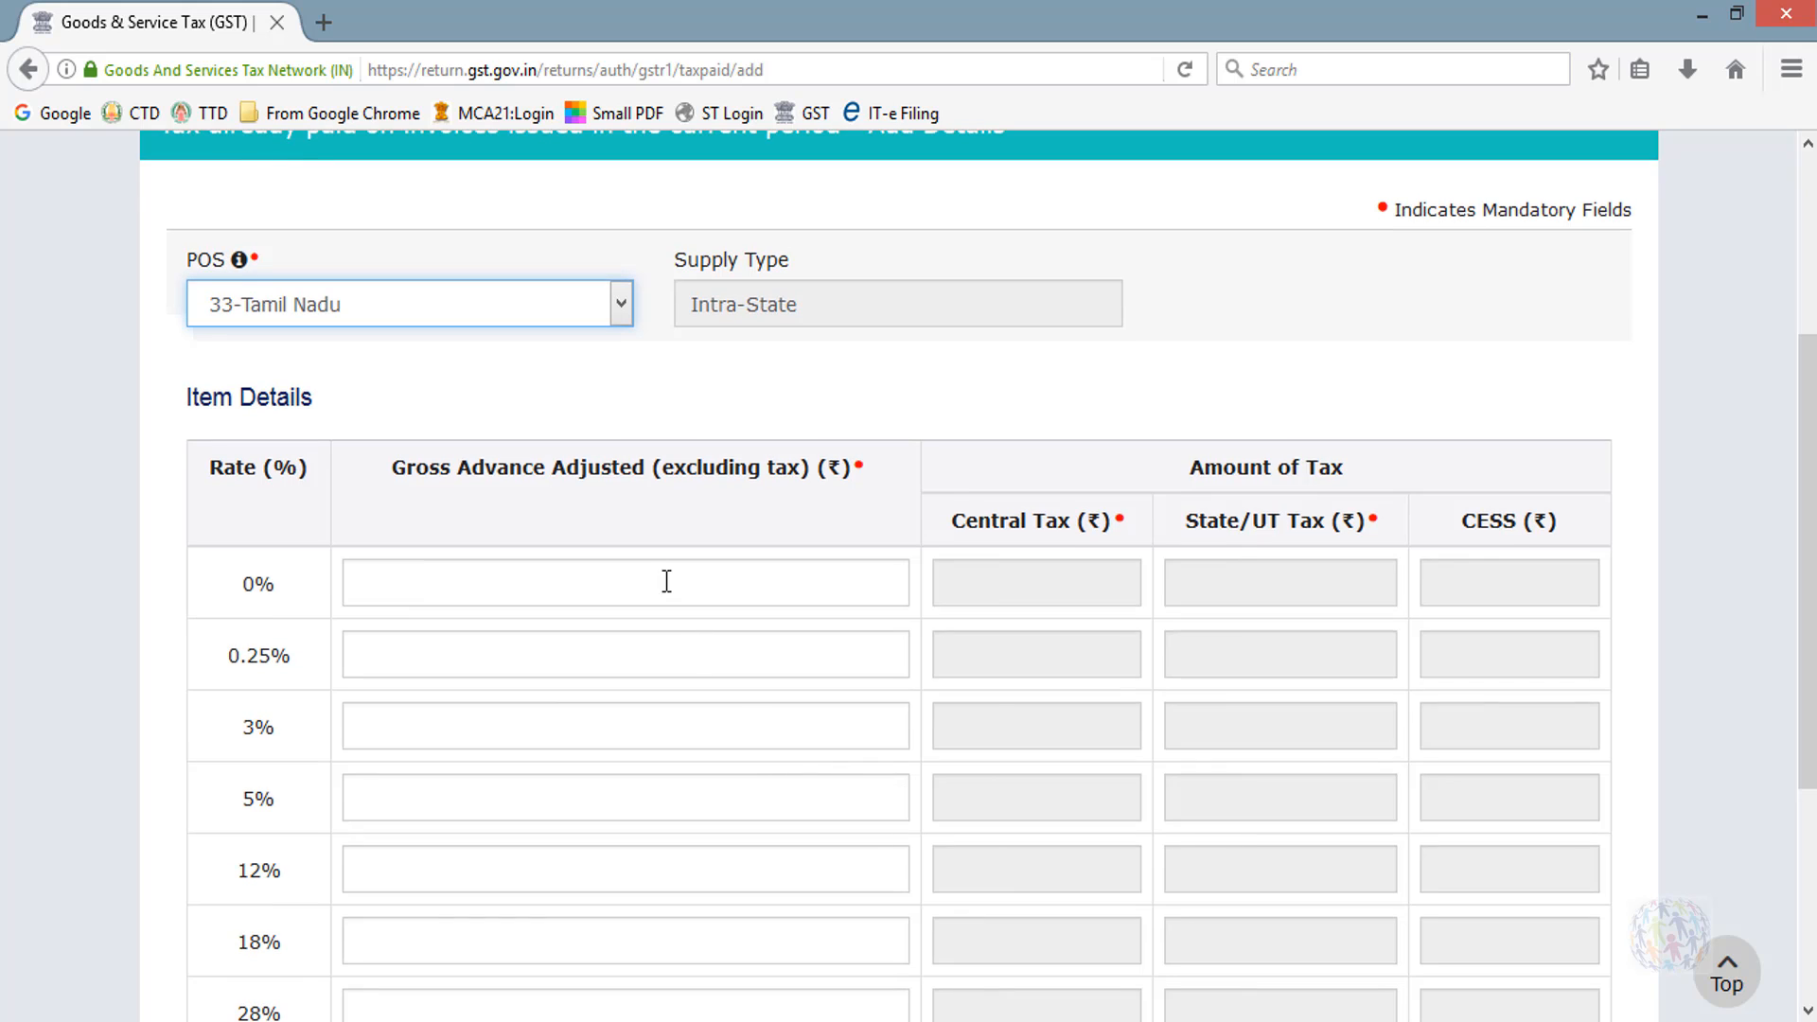
Change the advance adjustment's POS to 16-Tripura and examine the Integrated Tax column.
left_click(594, 305)
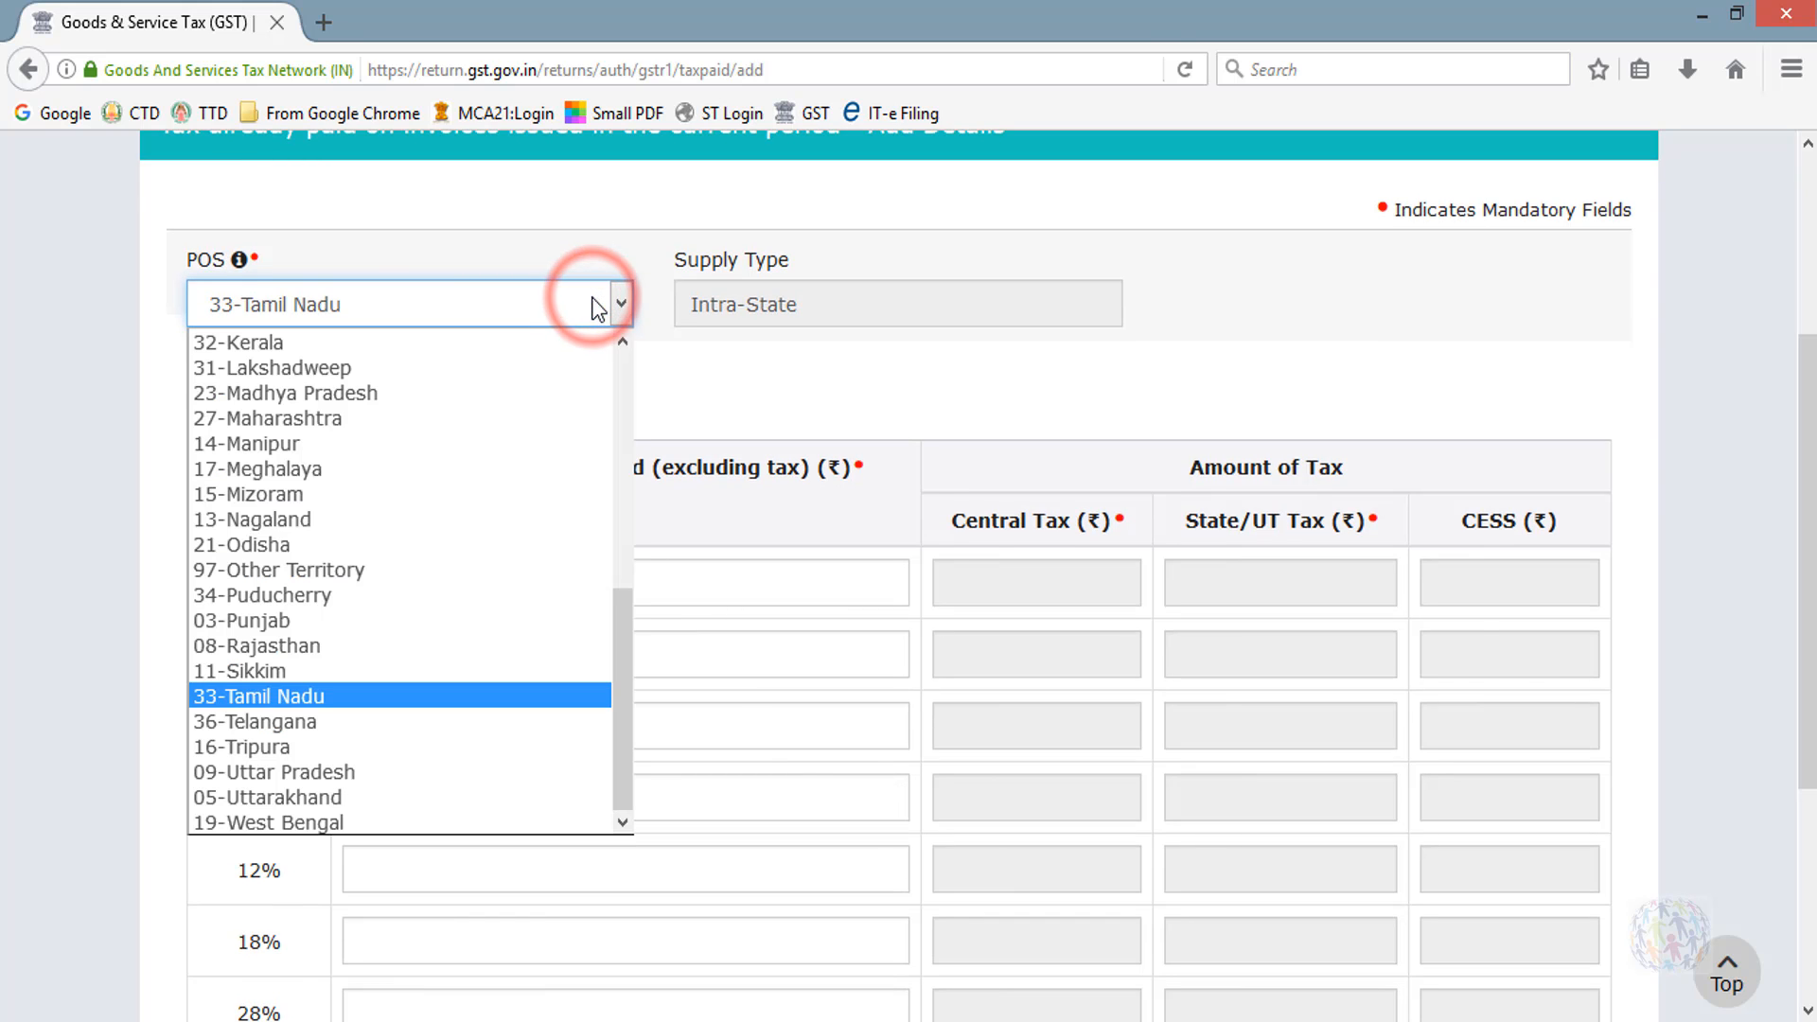
left_click(383, 740)
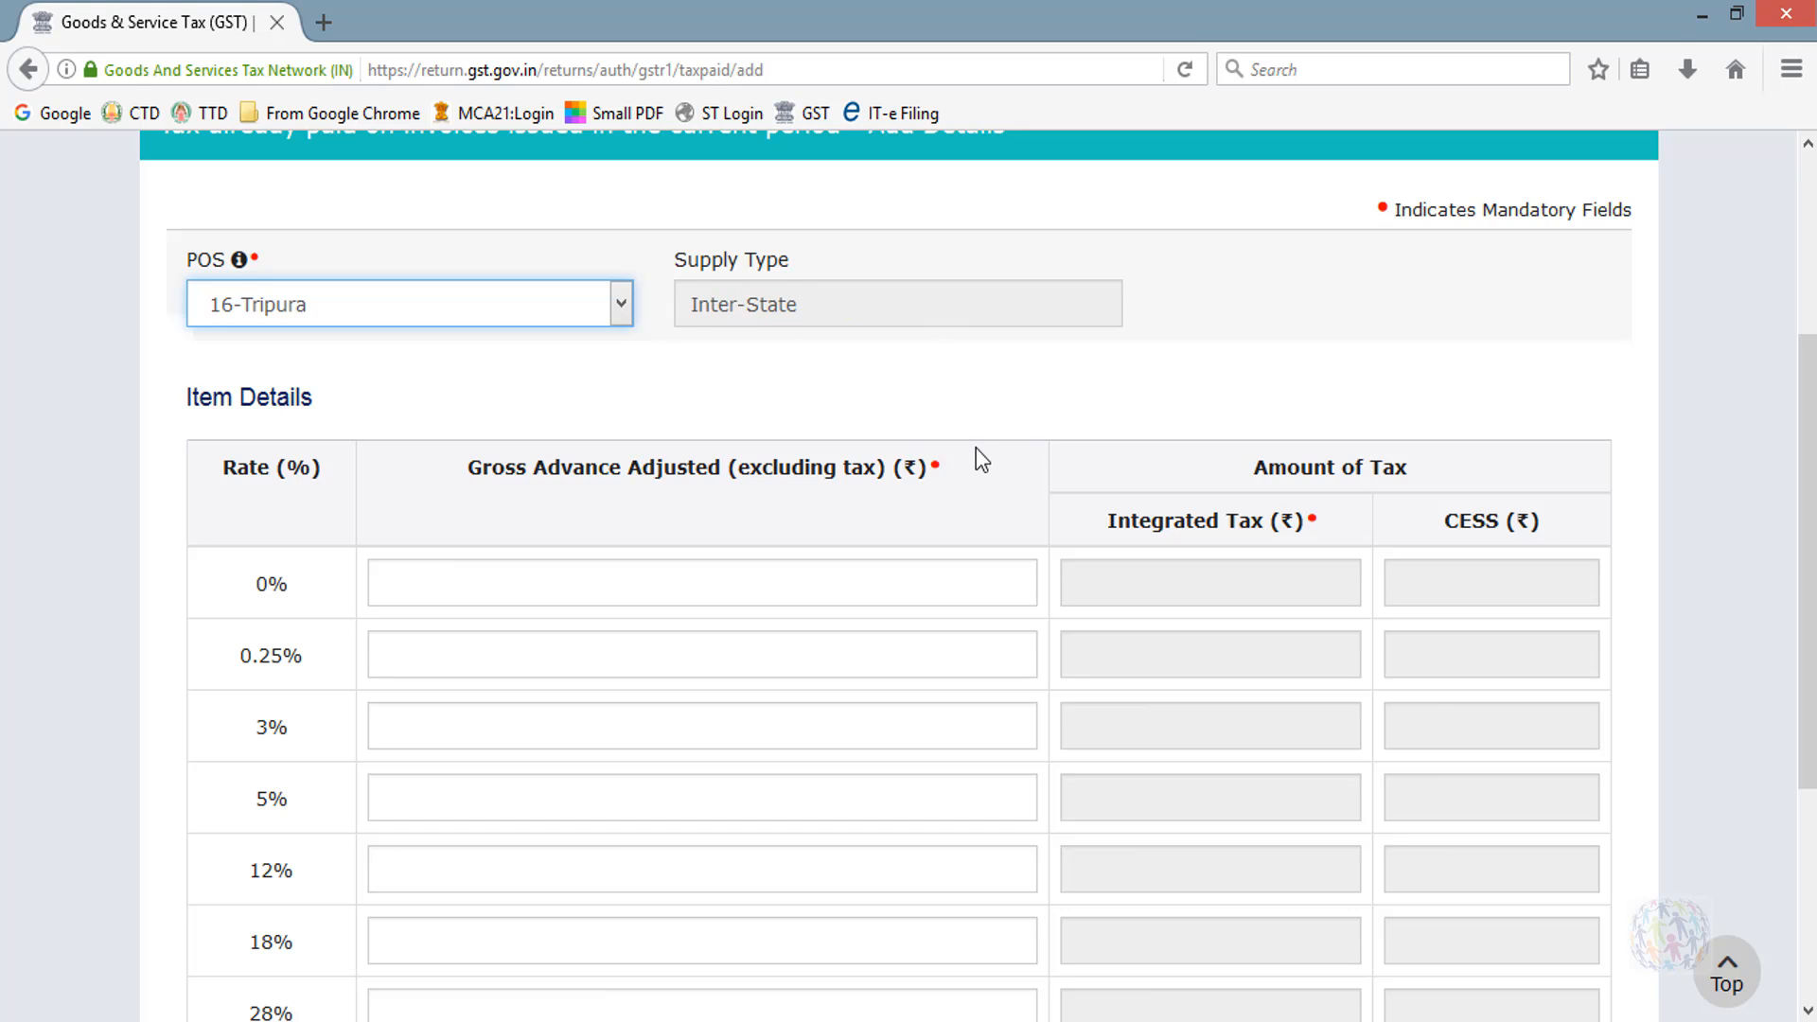
left_click_drag(1112, 526, 1338, 526)
scroll(1332, 515, "down", 5)
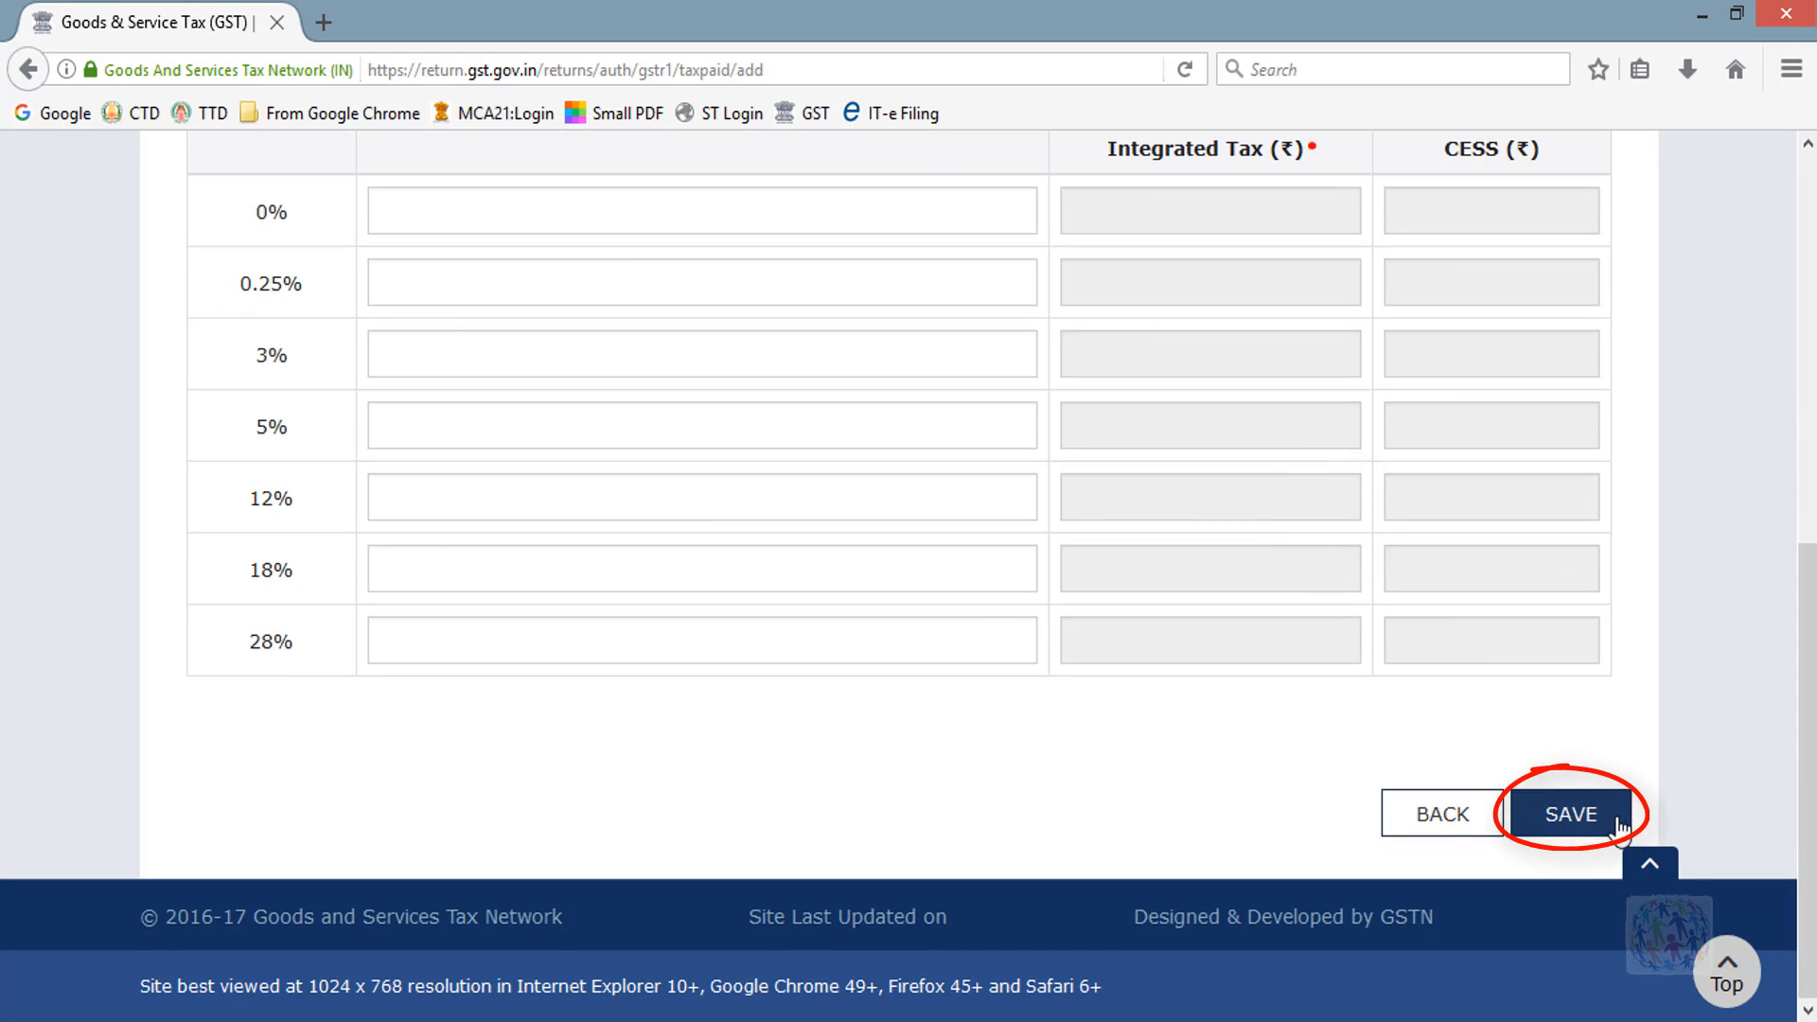
Leave the Adjustment of Advances pages without saving and open 12 - HSN-wise summary of outward supplies from the GSTR-1 overview.
left_click(1405, 811)
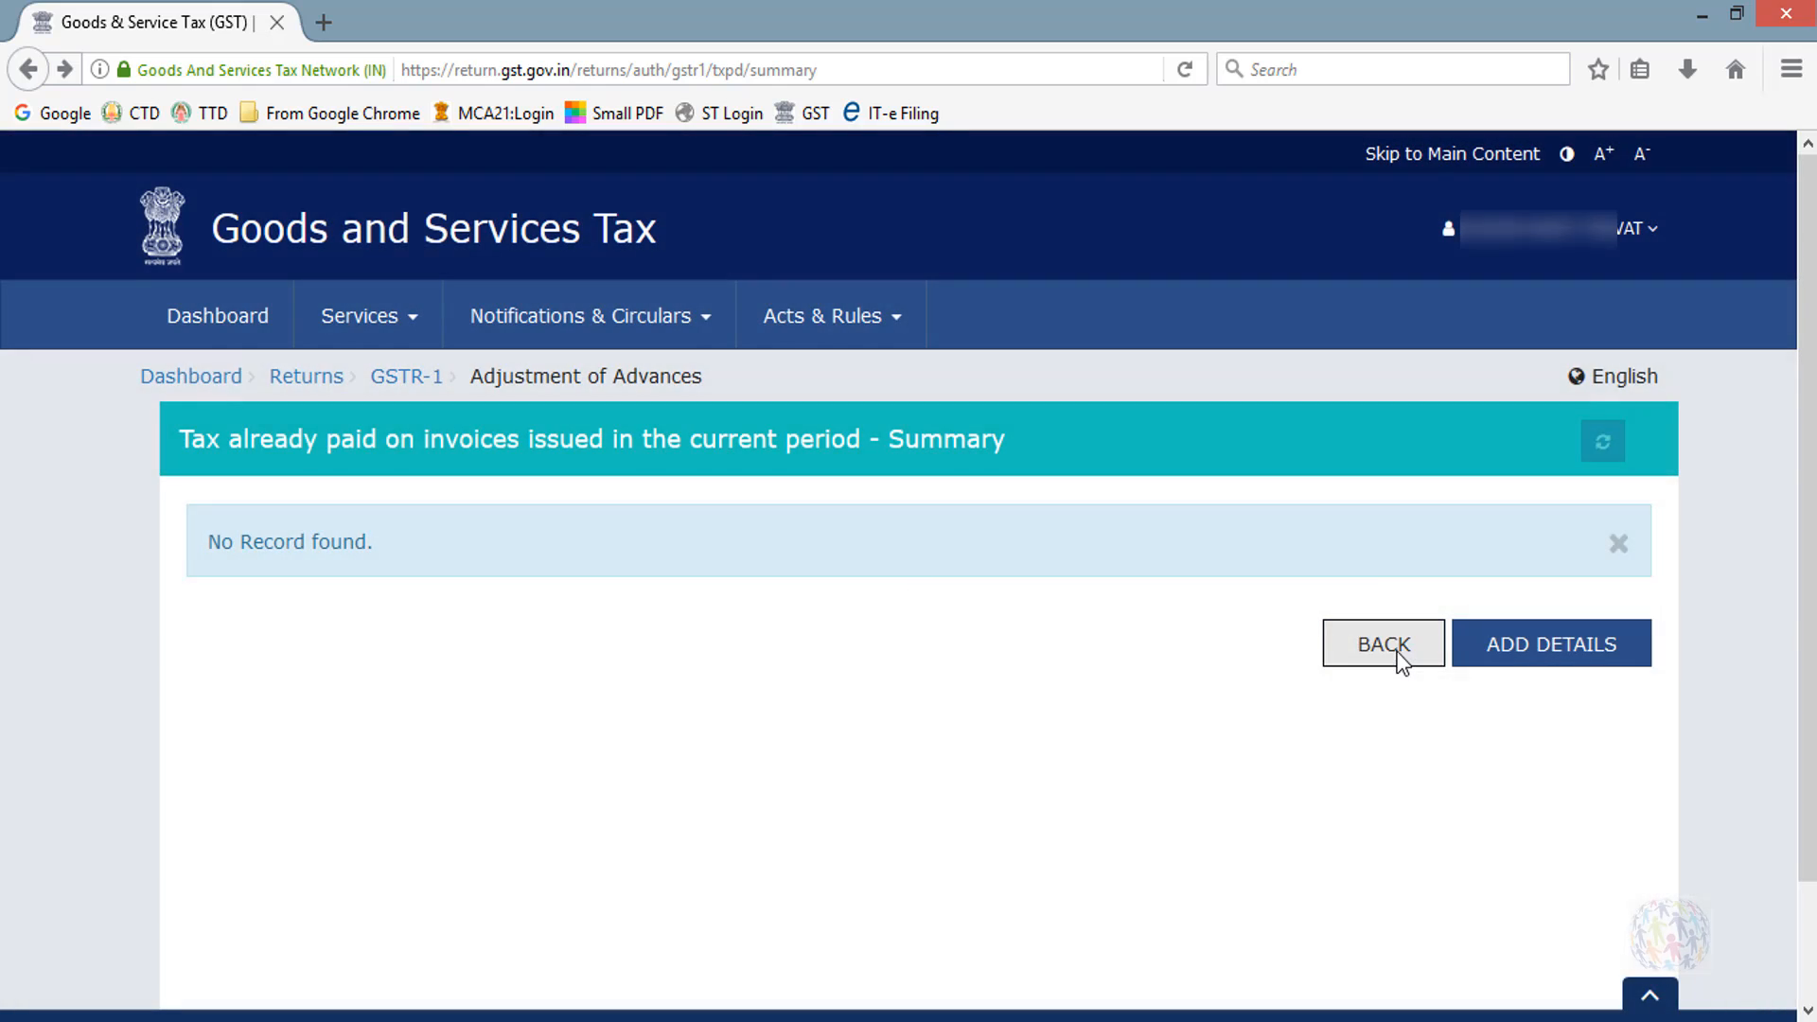
left_click(1399, 655)
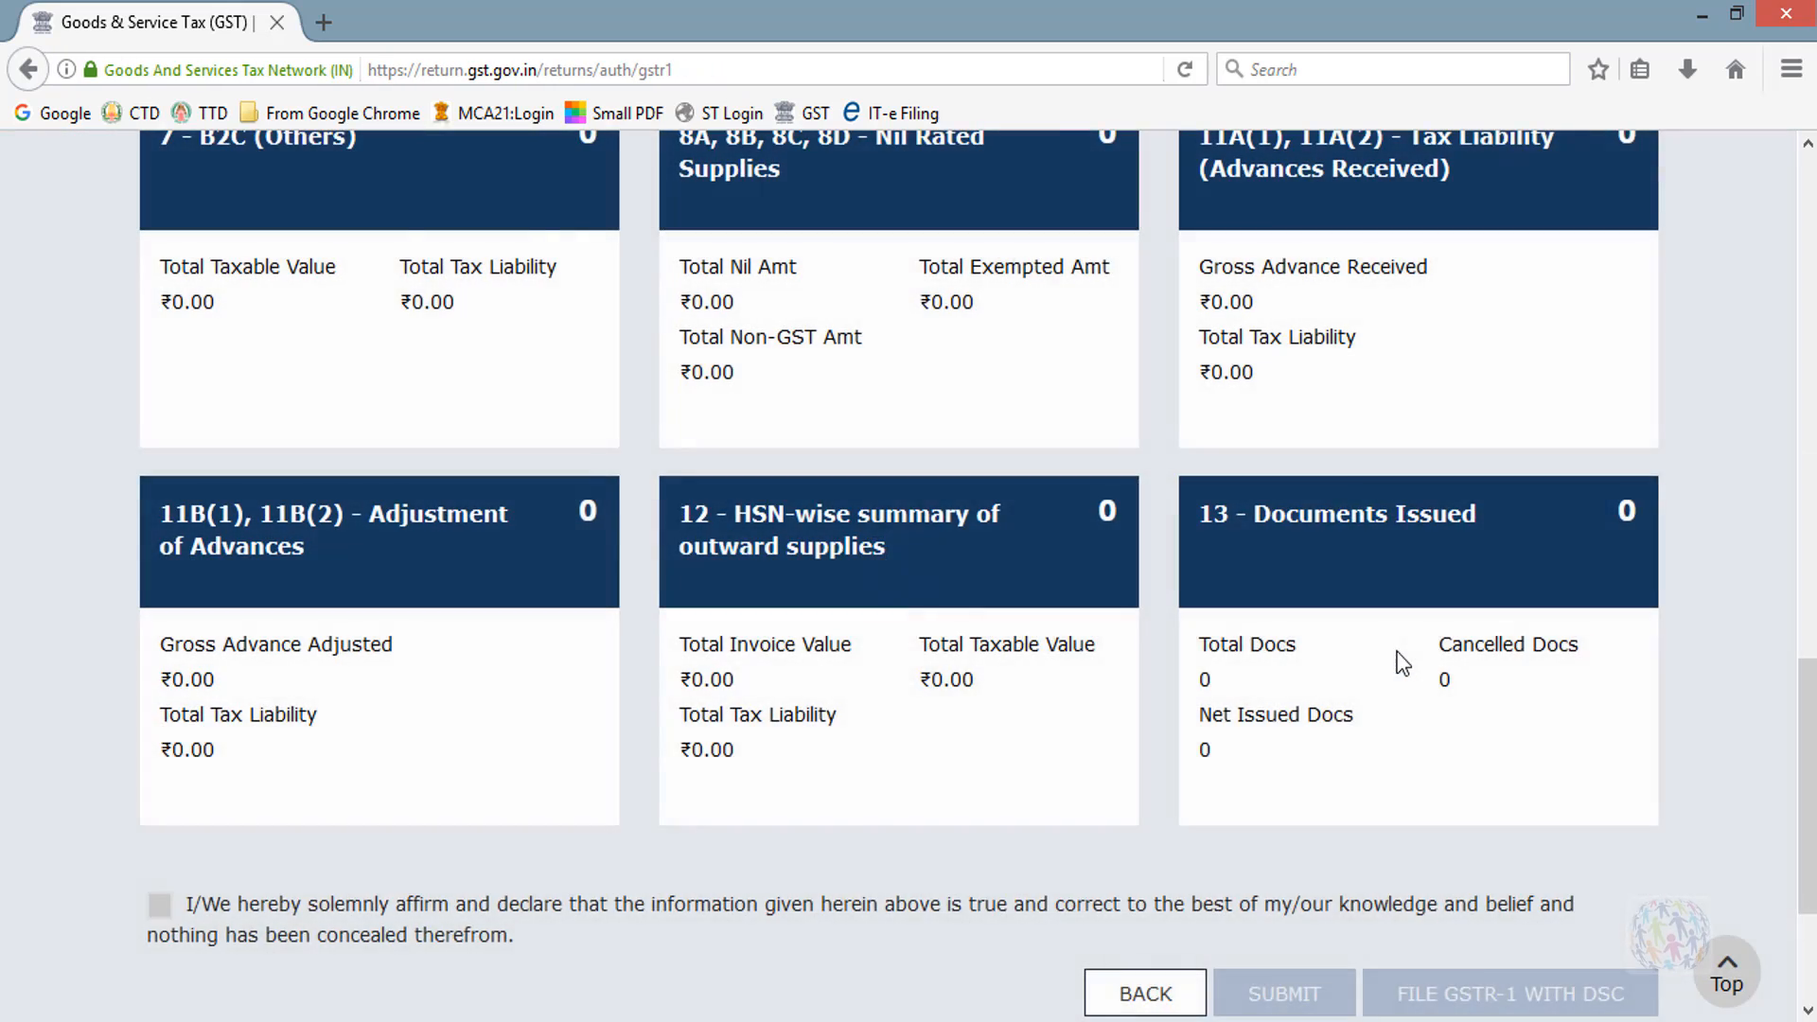
scroll(1396, 651, "up", 2)
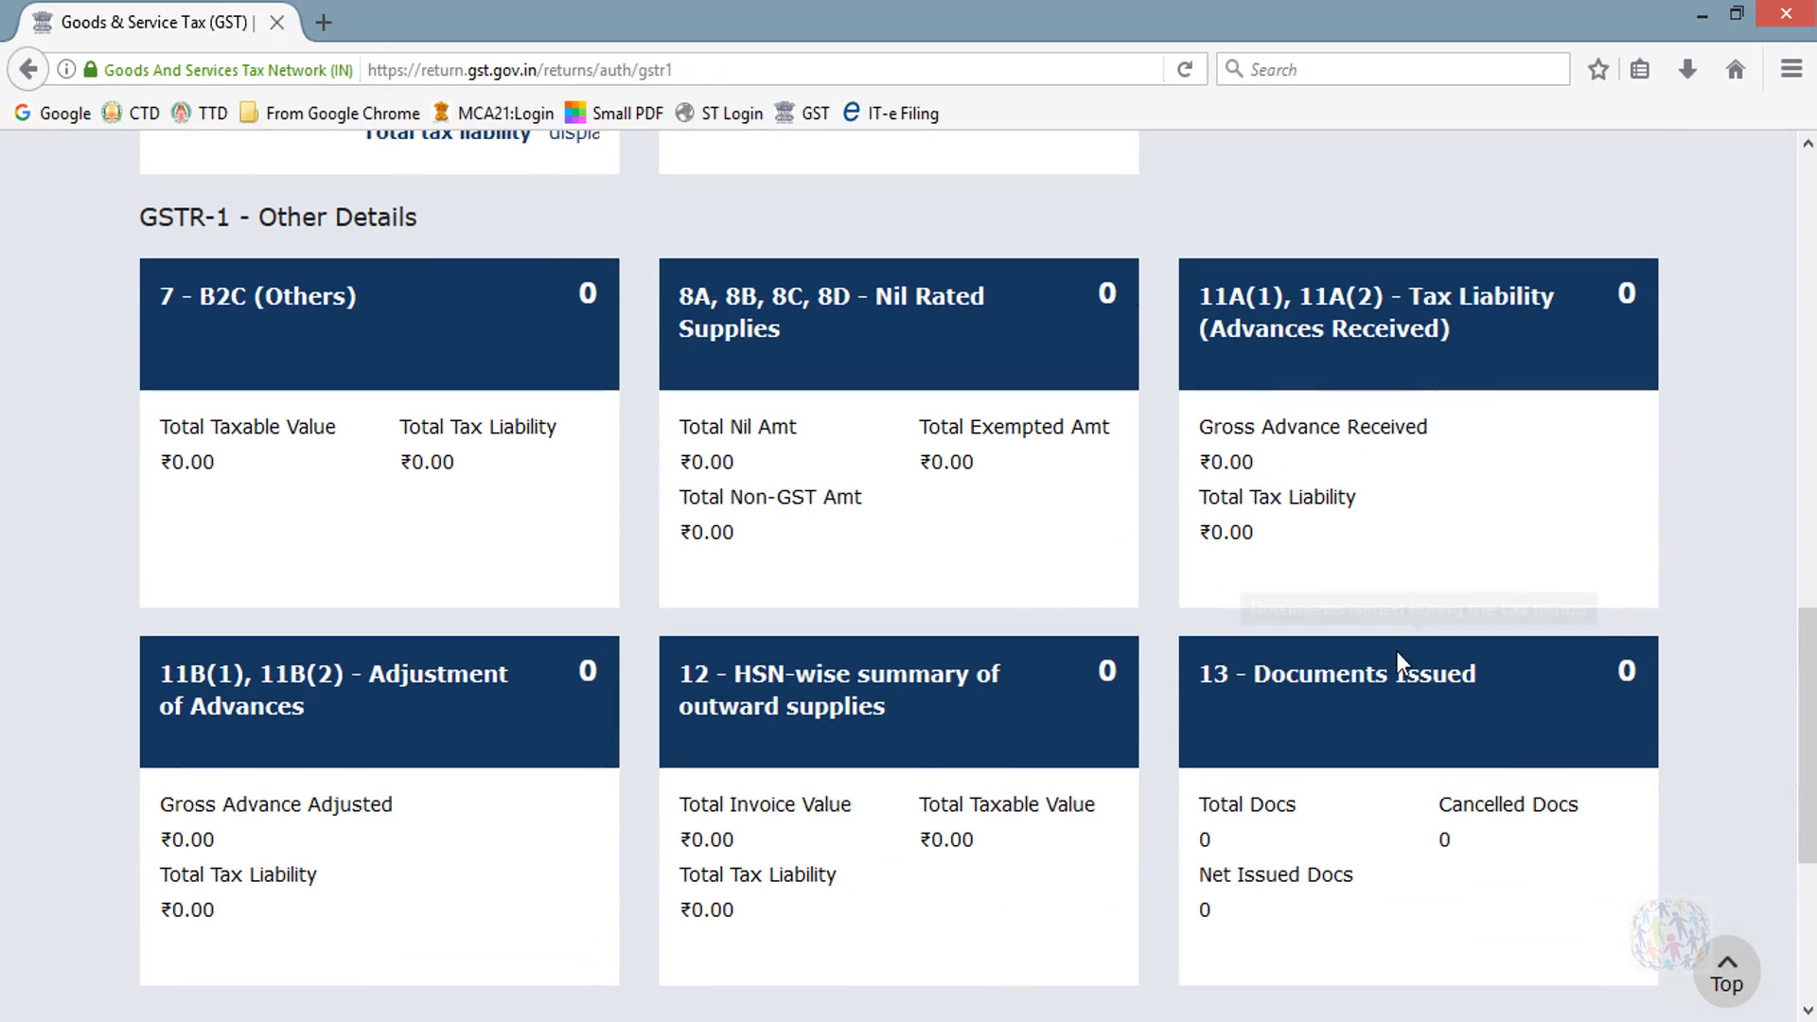
left_click(928, 712)
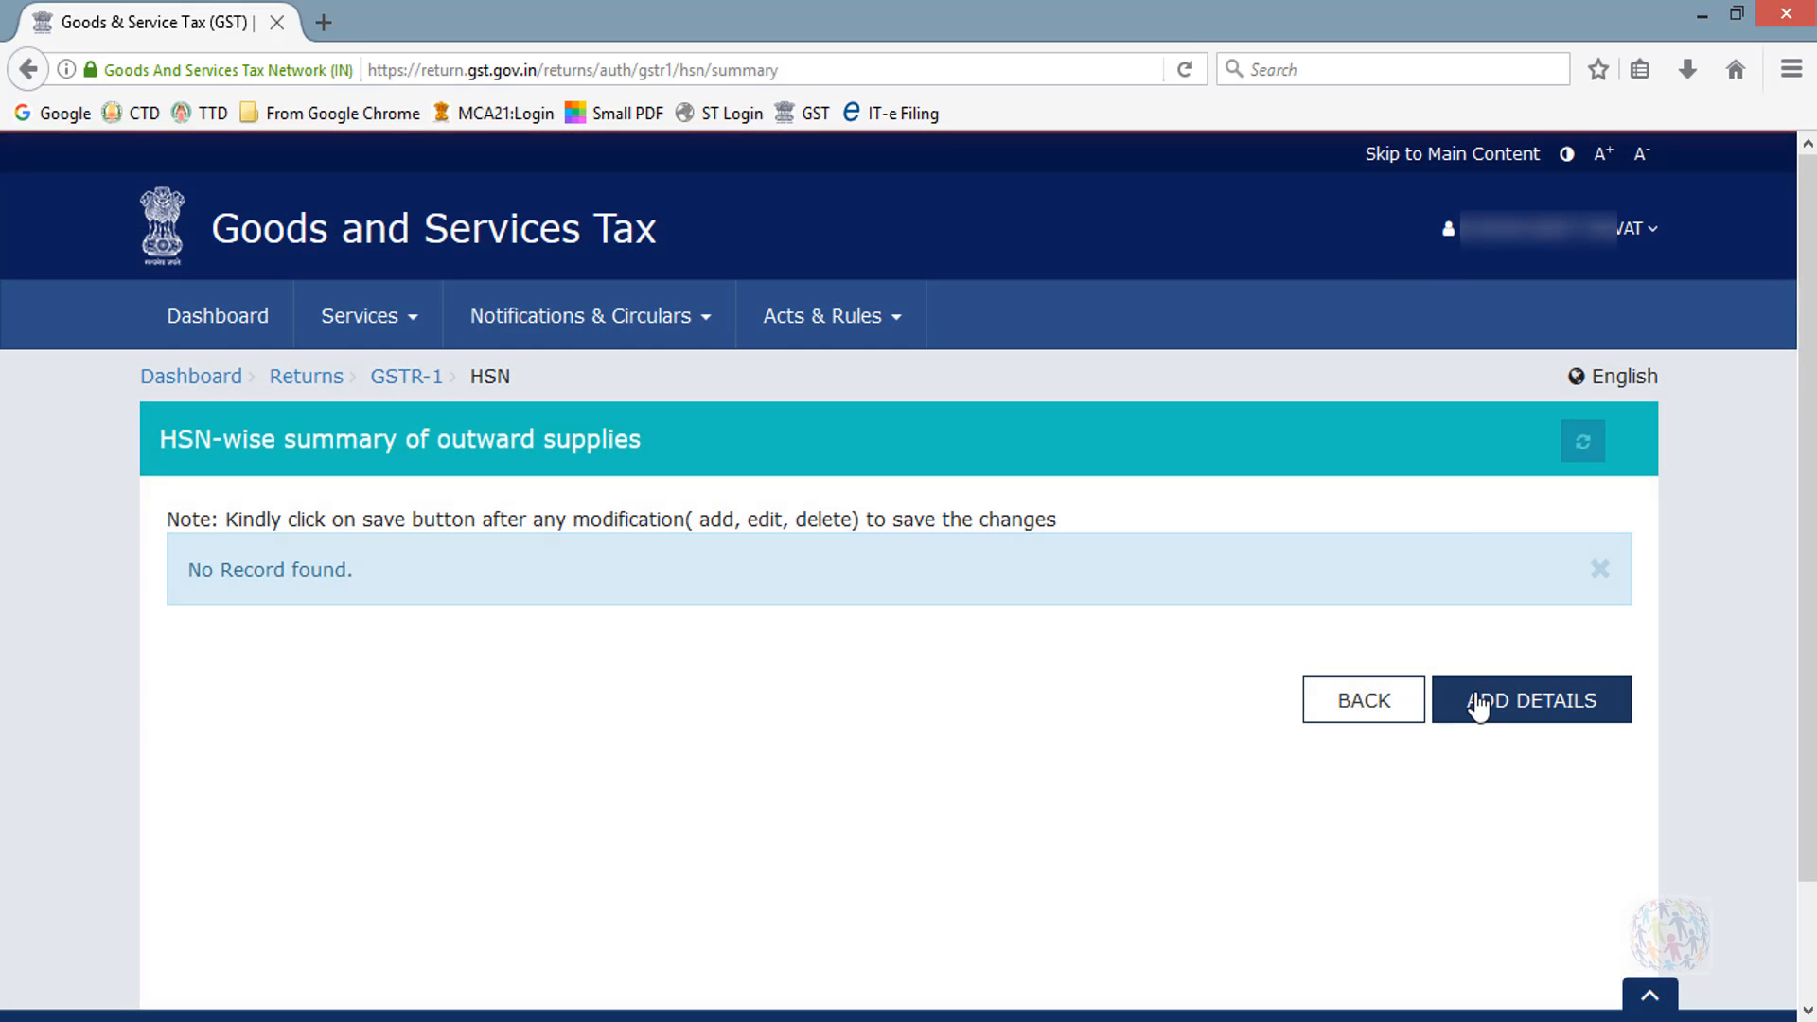
Open the add-details form of the HSN-wise summary and examine the HSN, Description, UQC unit options and Total Quantity fields.
left_click(1488, 700)
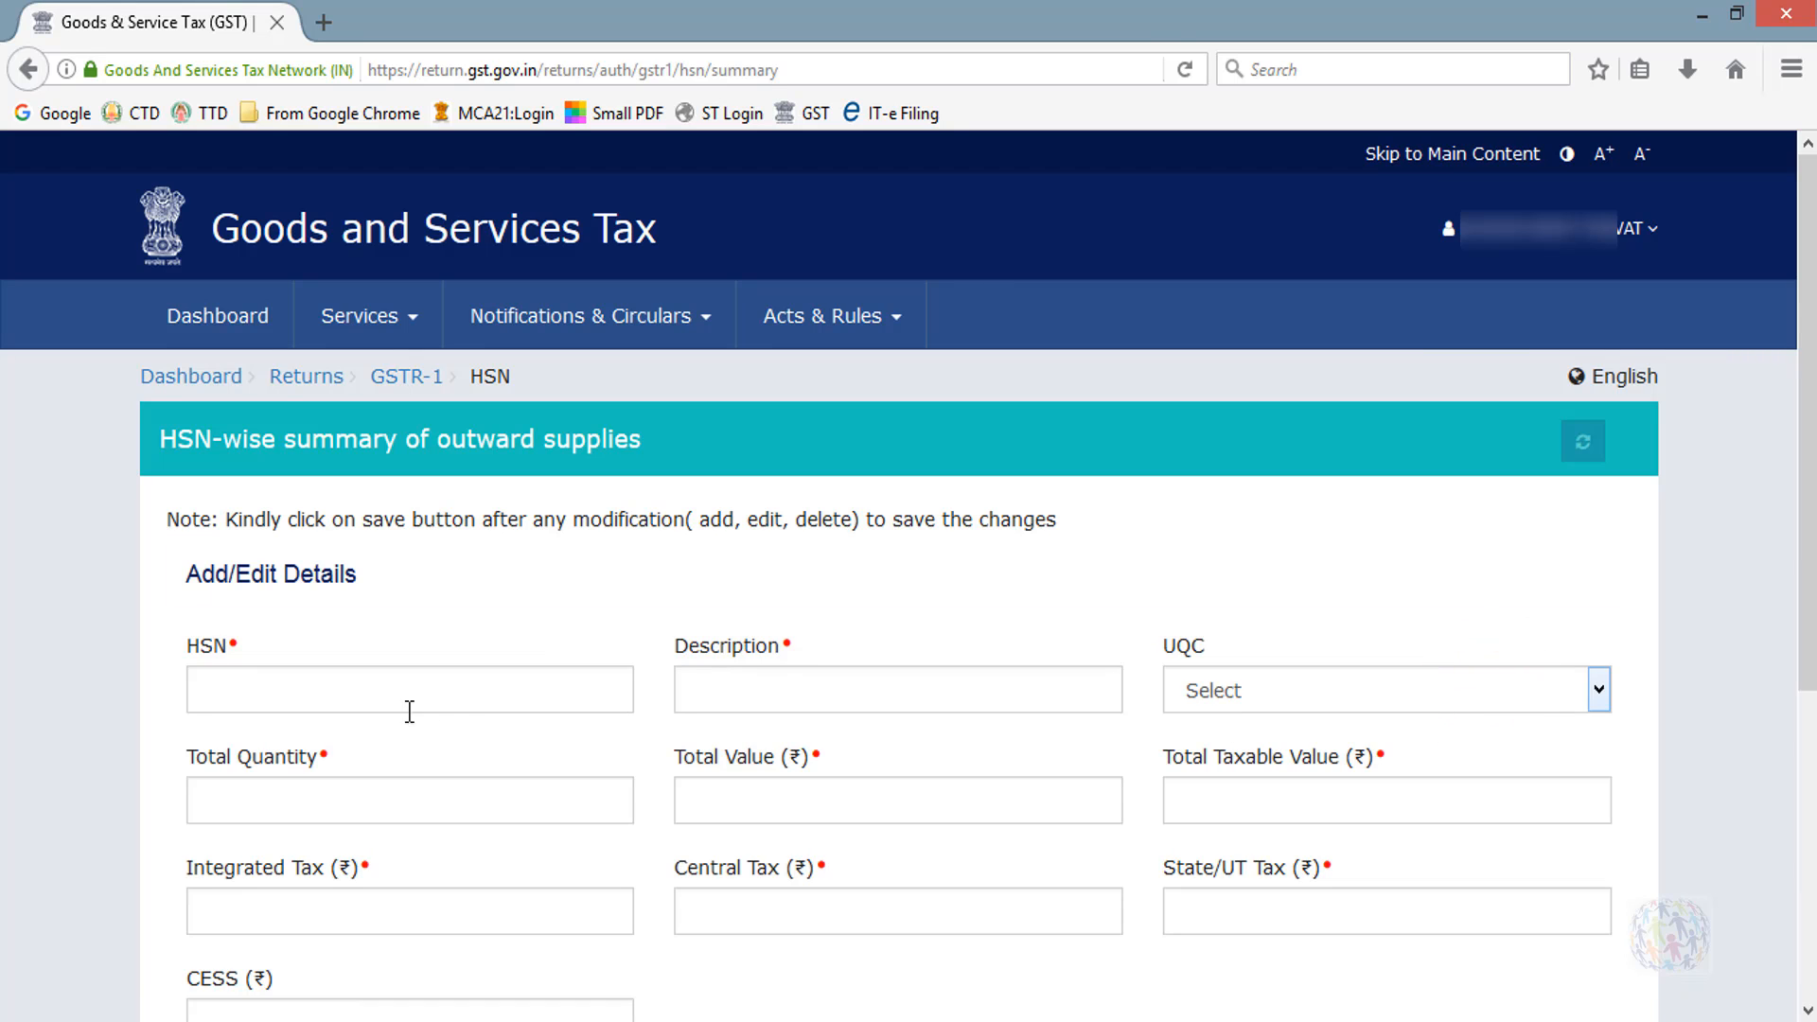
scroll(670, 722, "down", 3)
left_click_drag(182, 486, 271, 492)
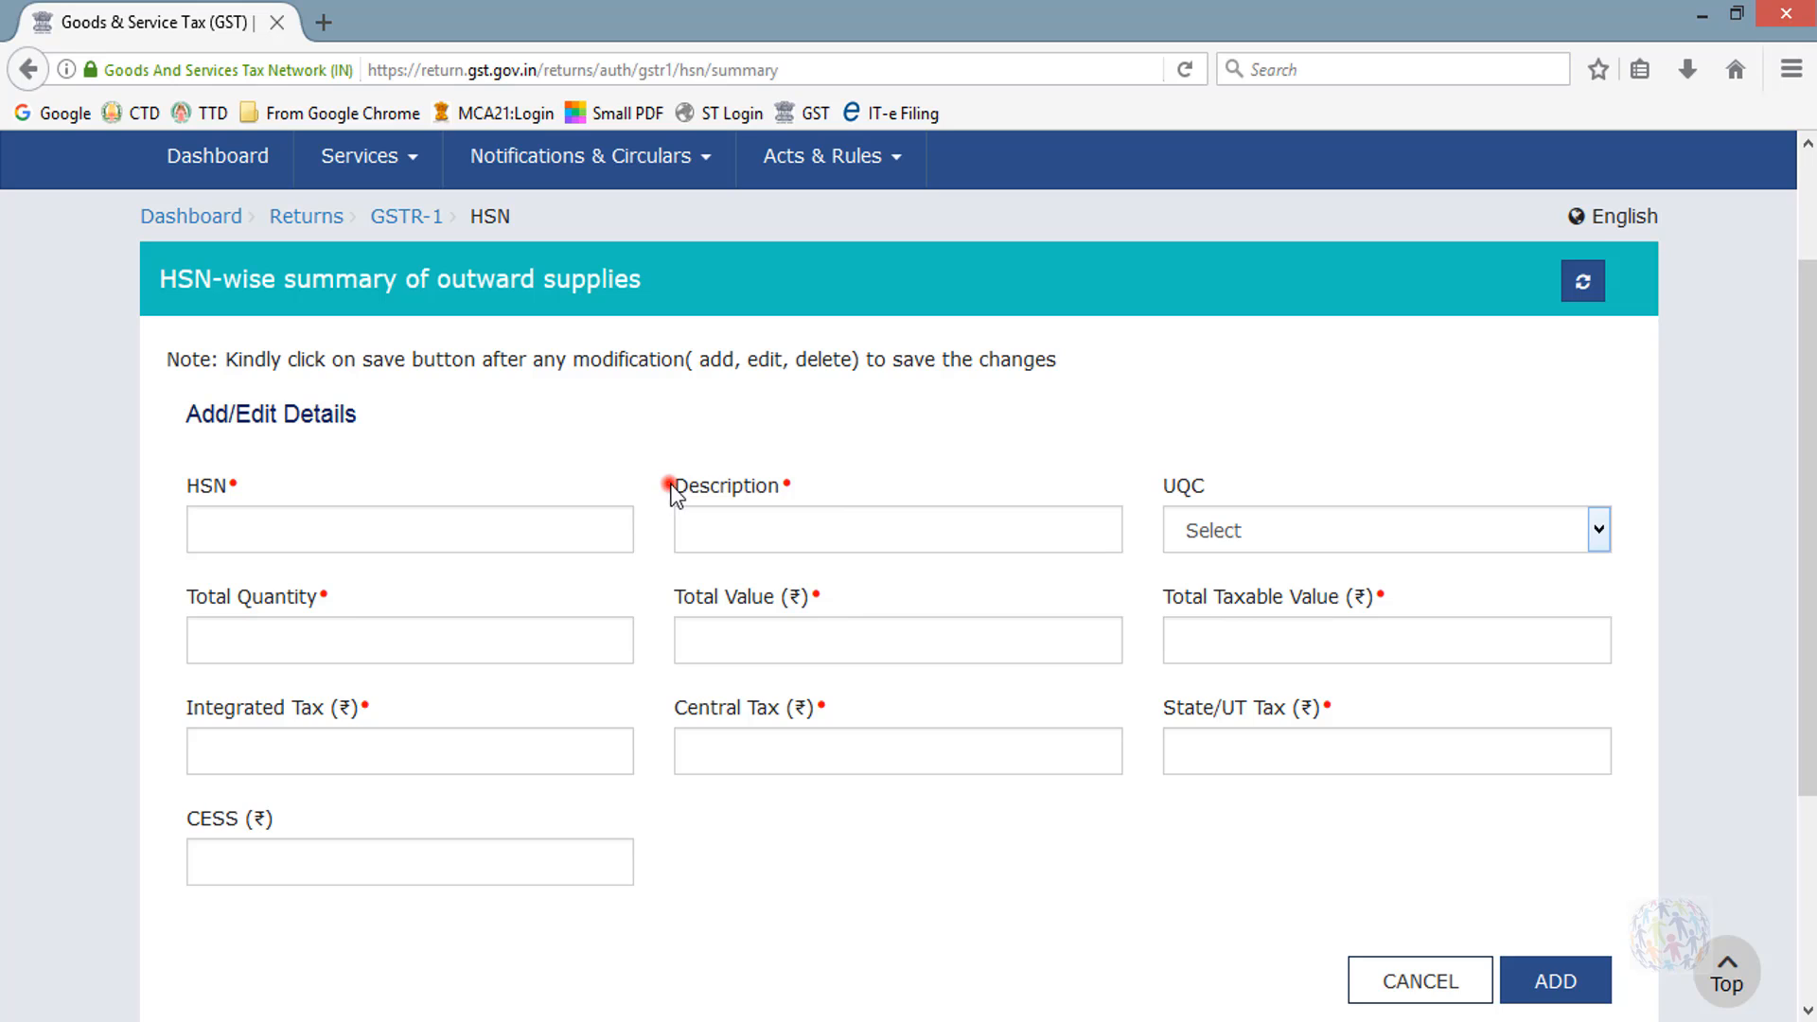
left_click_drag(670, 490, 797, 502)
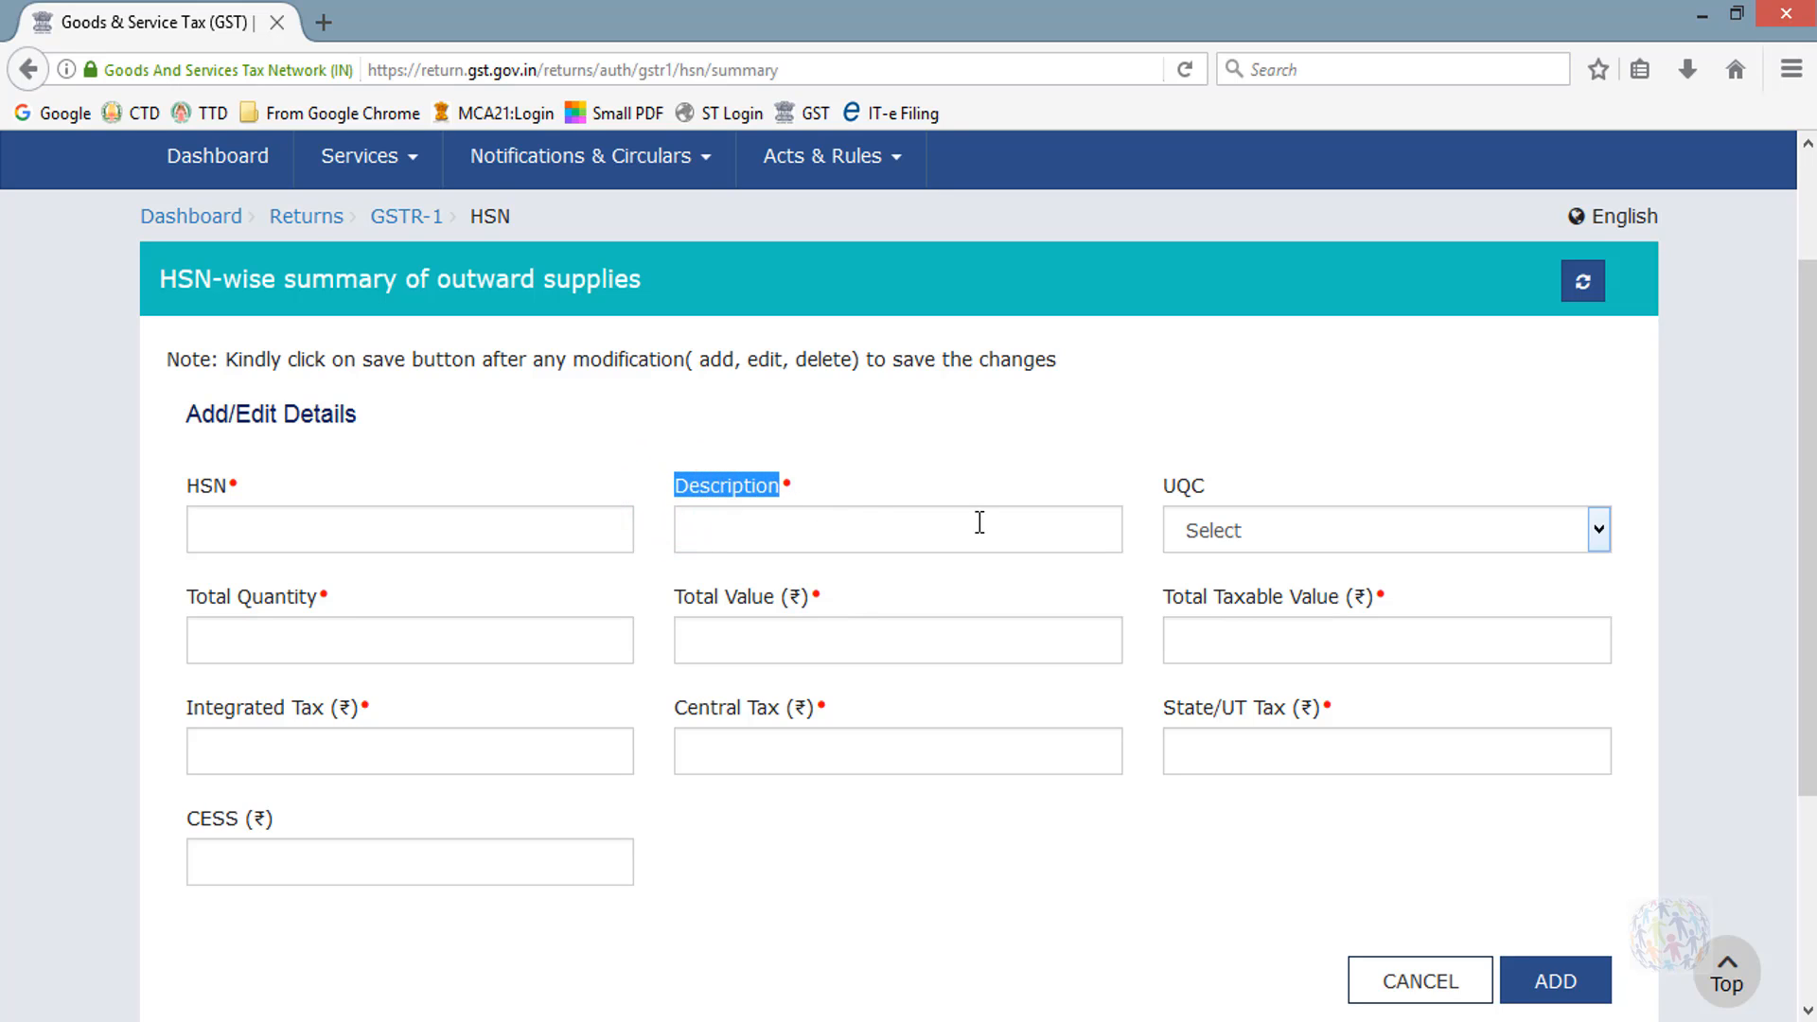
left_click_drag(1158, 484, 1238, 484)
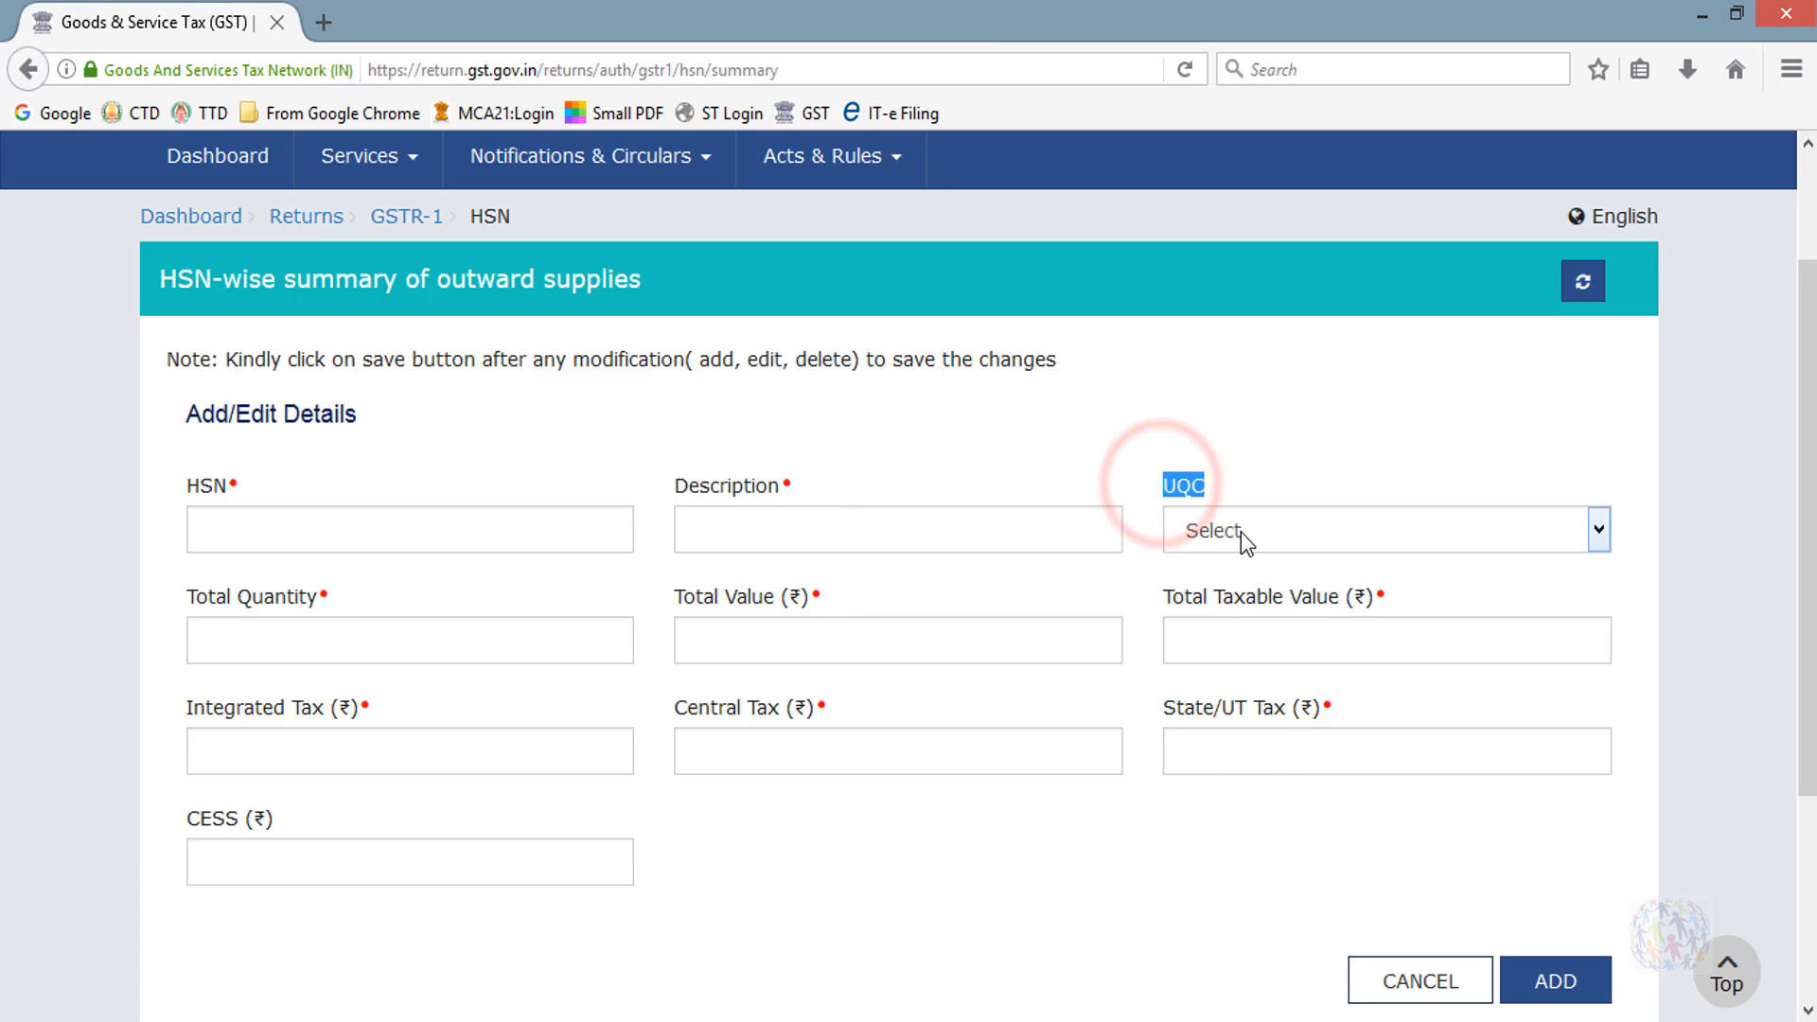
left_click(1240, 530)
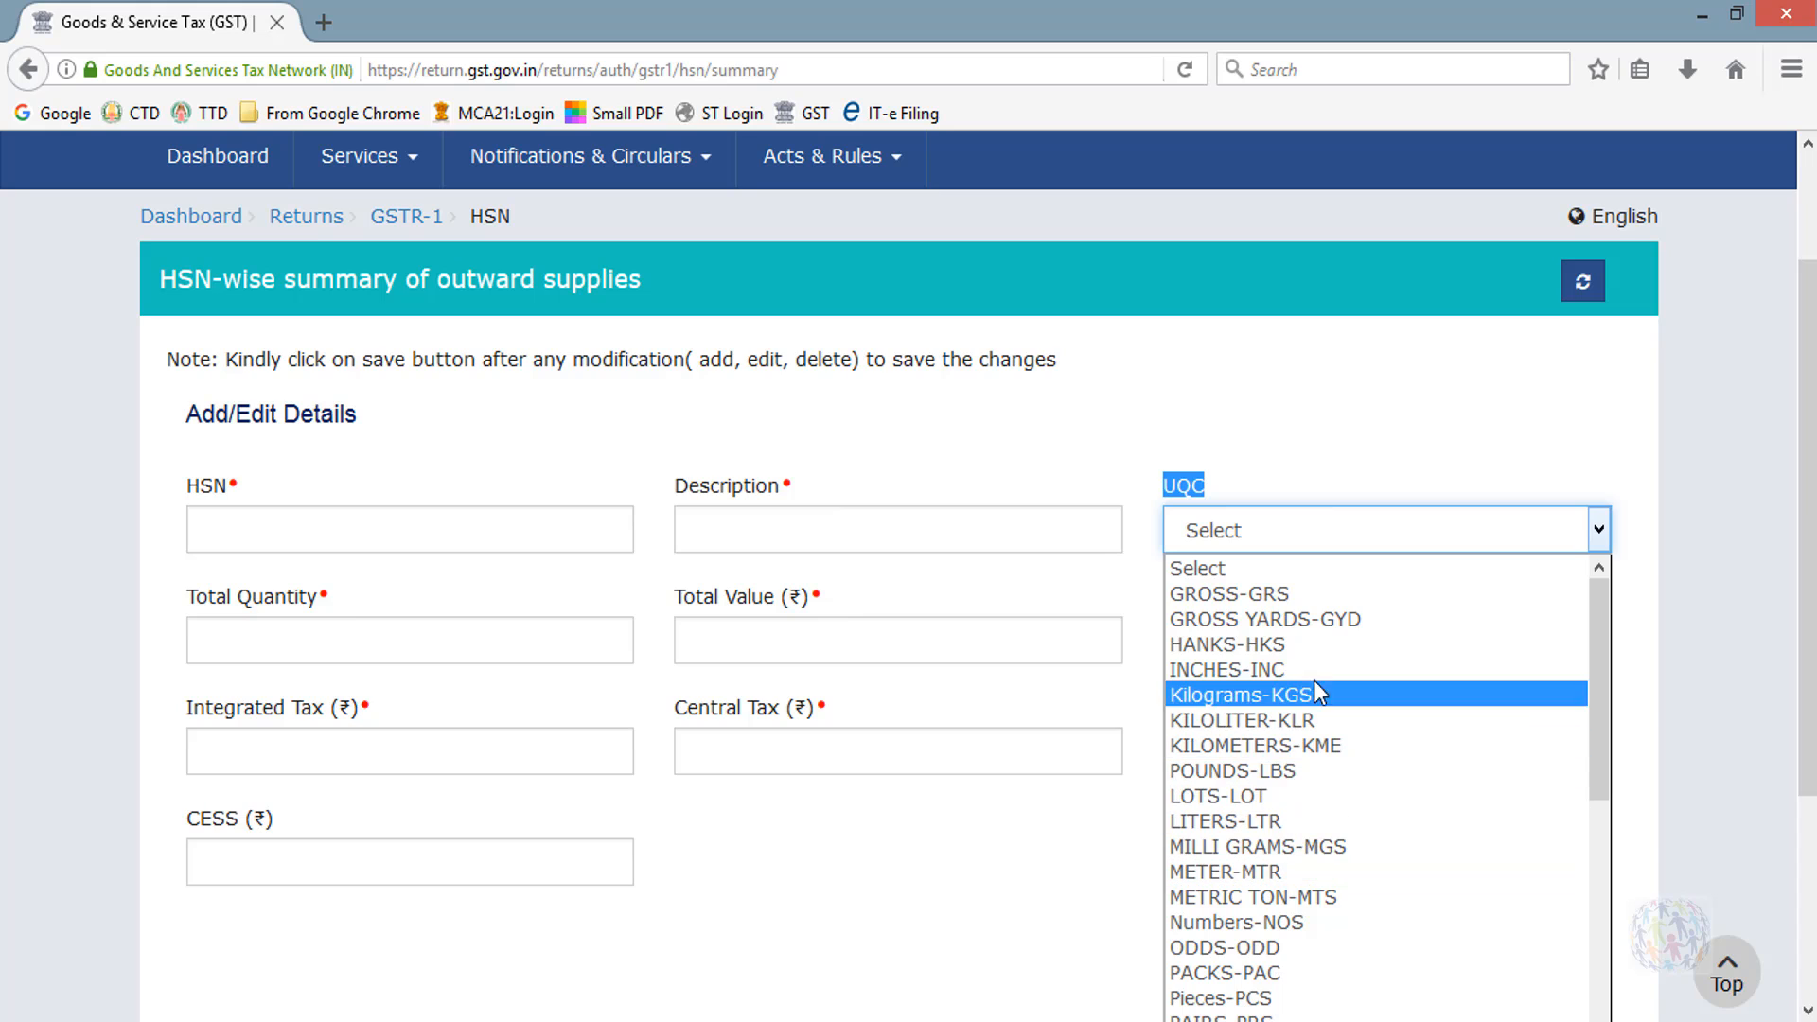
left_click(602, 639)
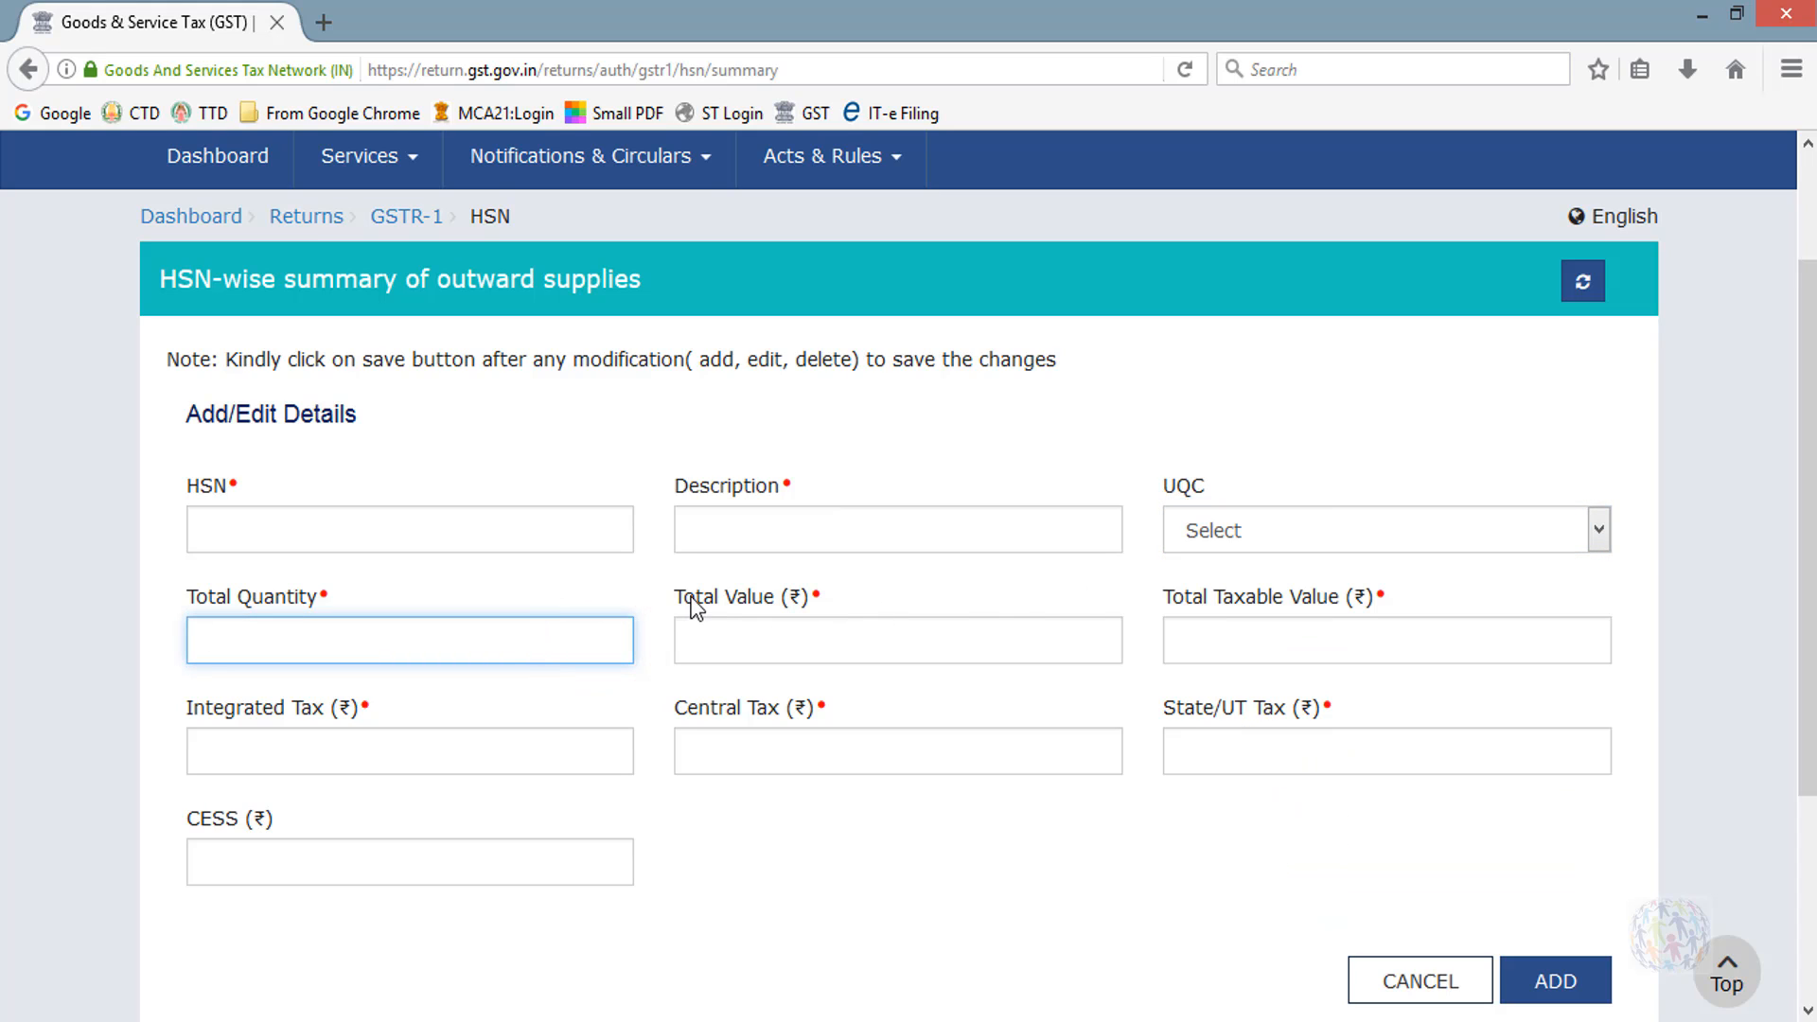
Examine the Total Value, Total Taxable Value, Integrated Tax, Central Tax, State/UT Tax and CESS fields of the HSN form.
left_click_drag(675, 599, 819, 613)
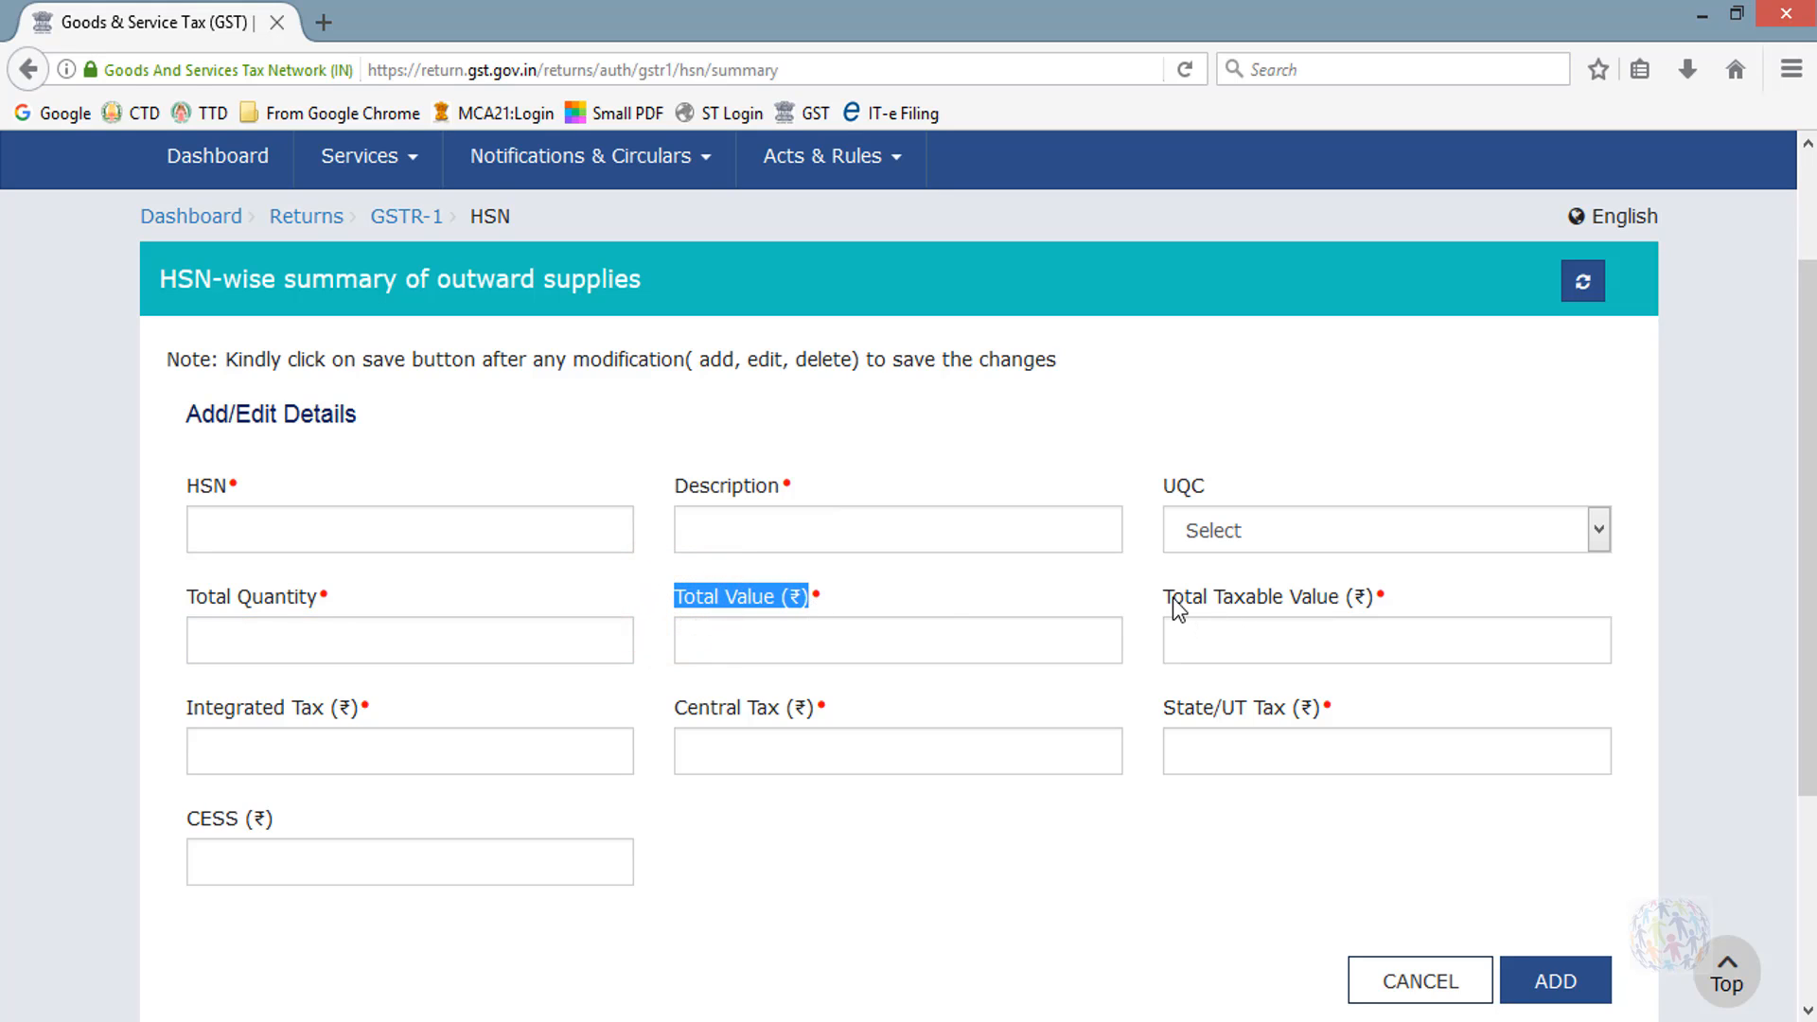
left_click_drag(1165, 598, 1377, 620)
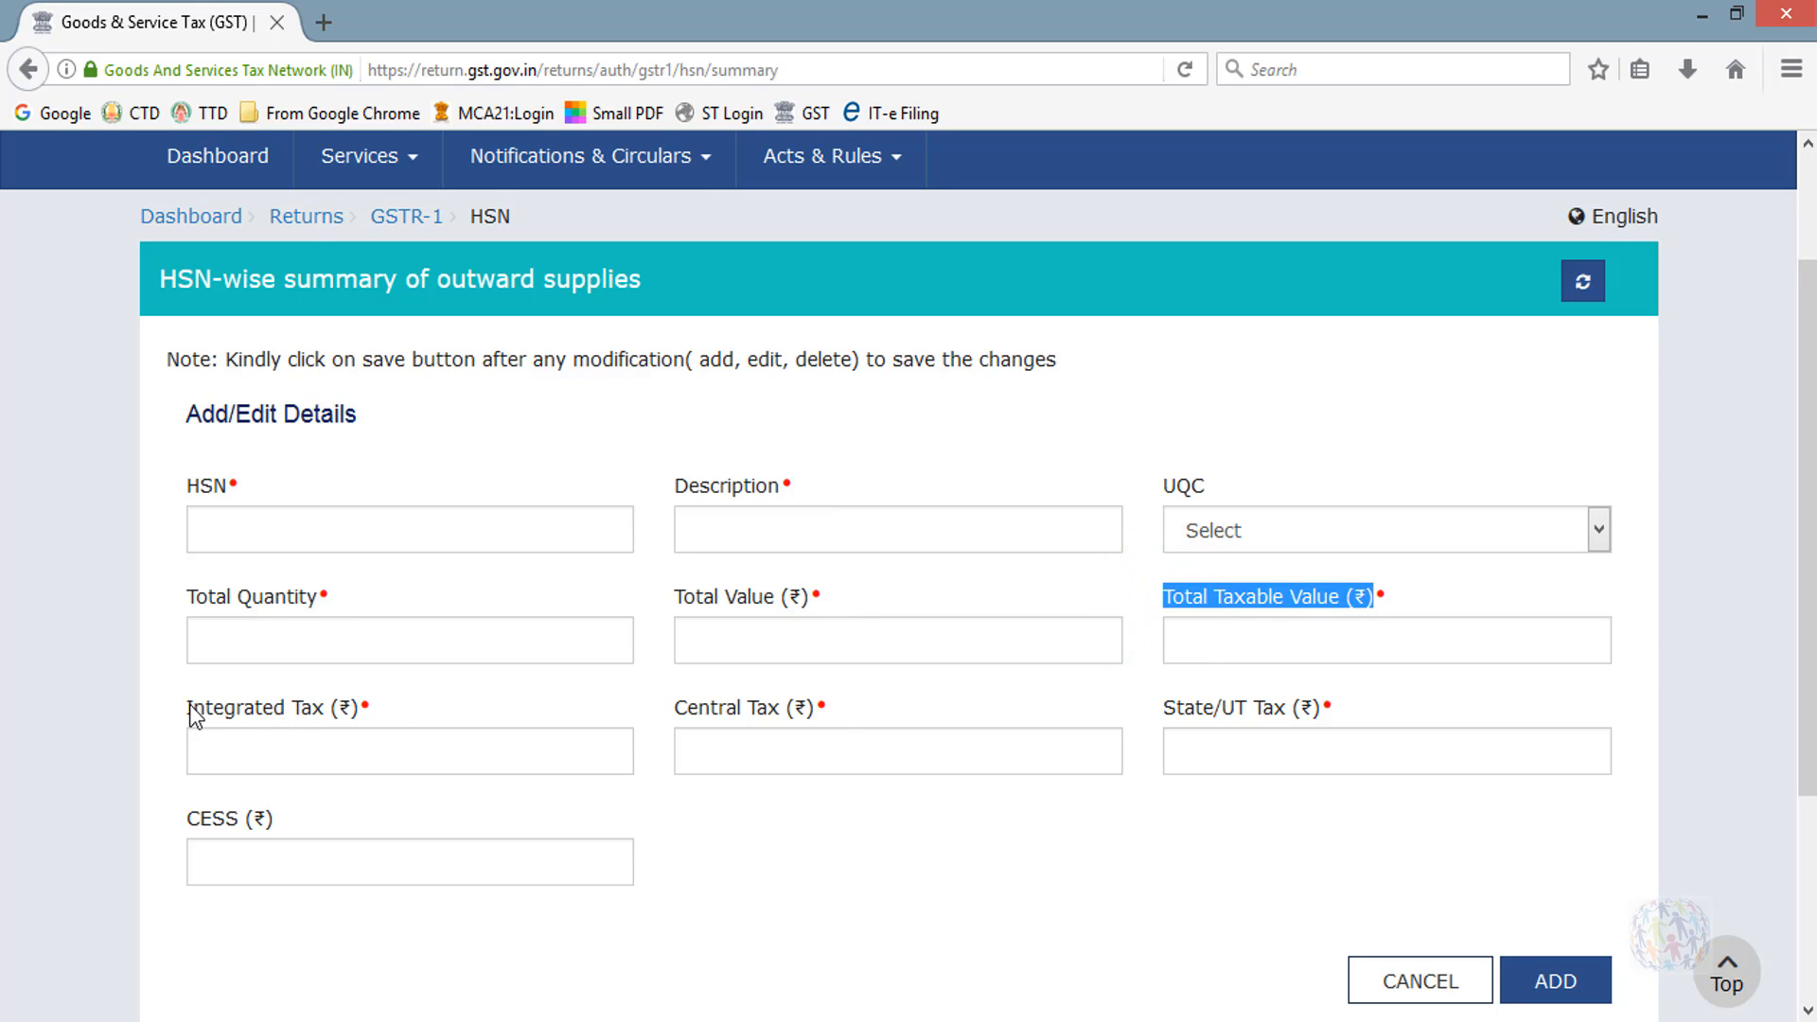
left_click_drag(190, 704, 836, 722)
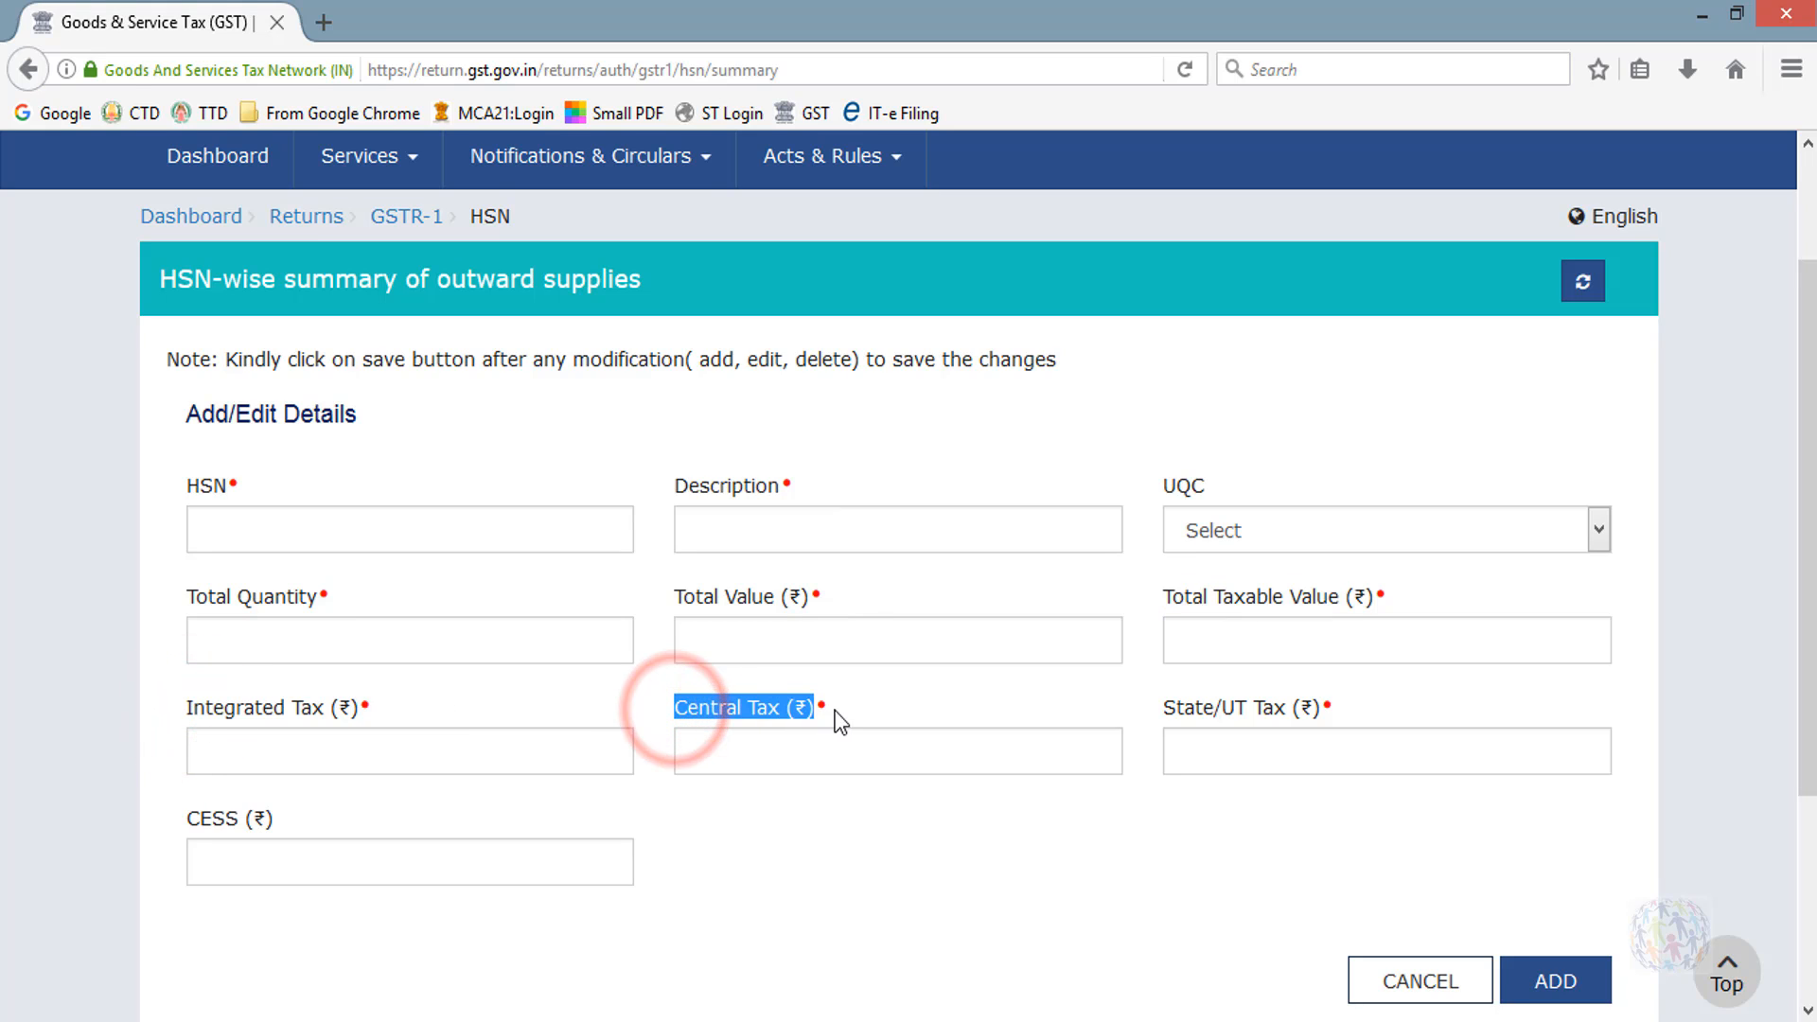
left_click_drag(1162, 709, 1332, 729)
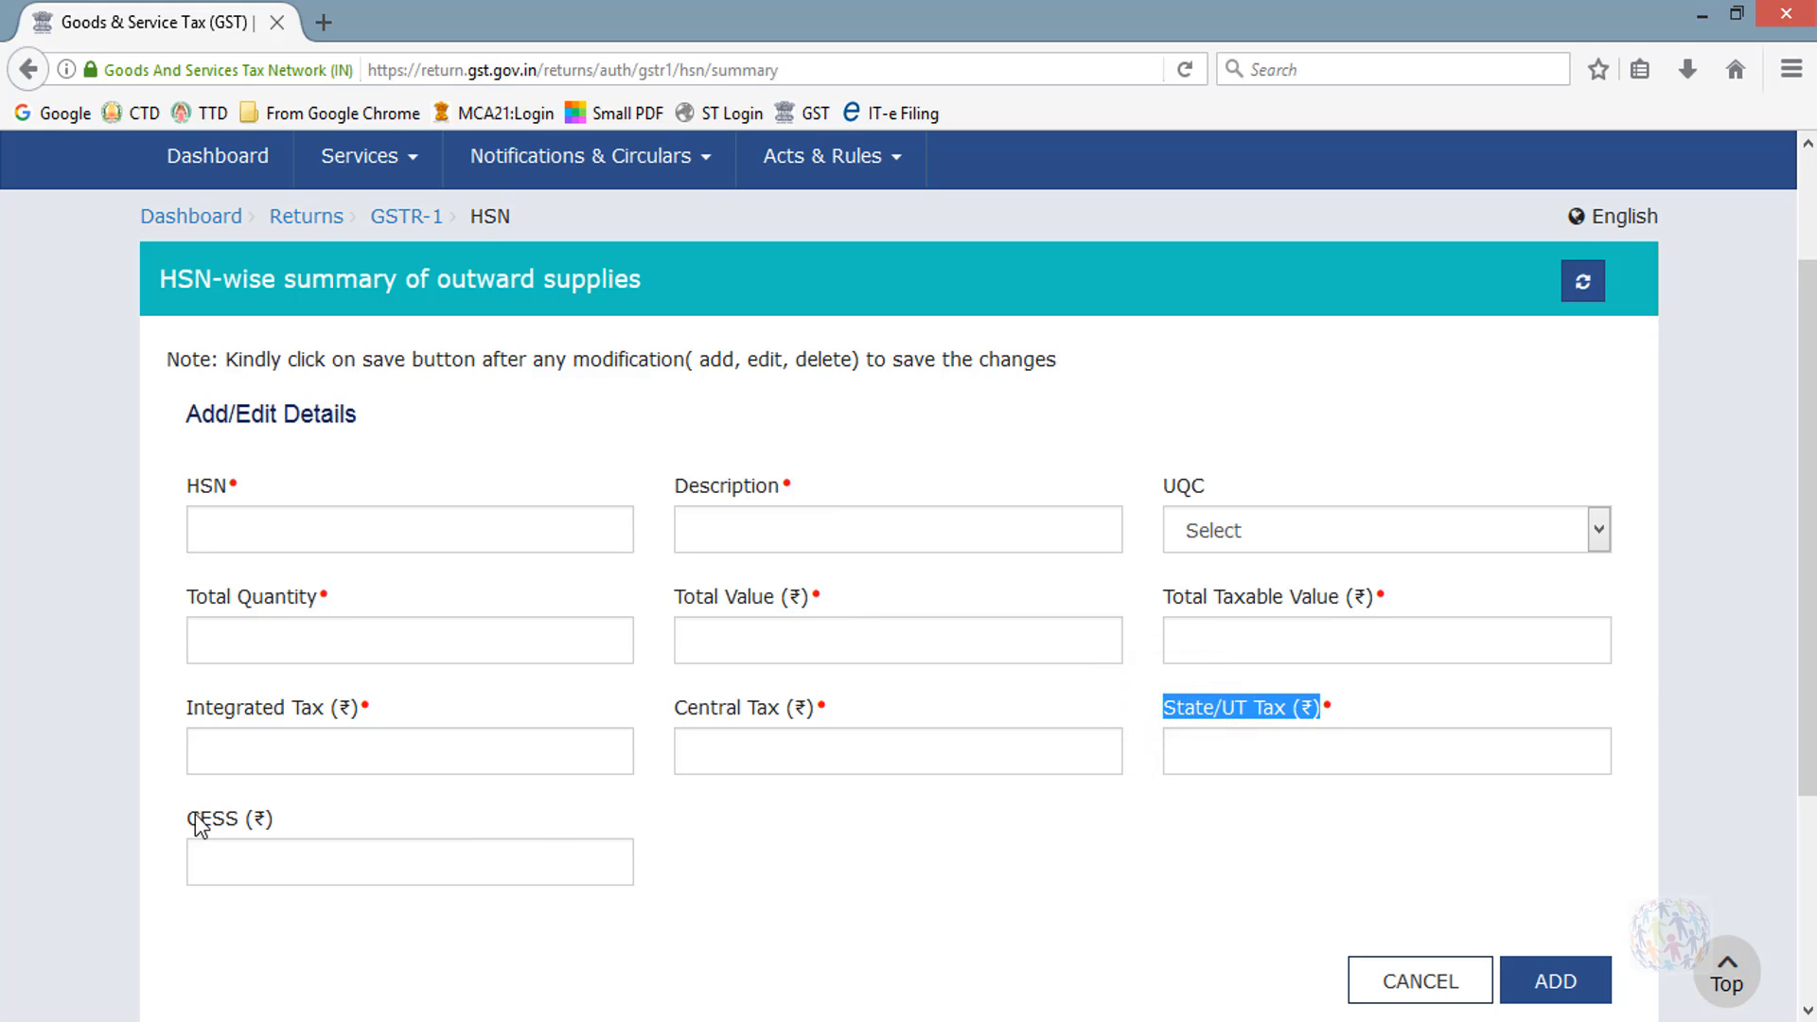
left_click_drag(189, 817, 277, 810)
left_click(326, 809)
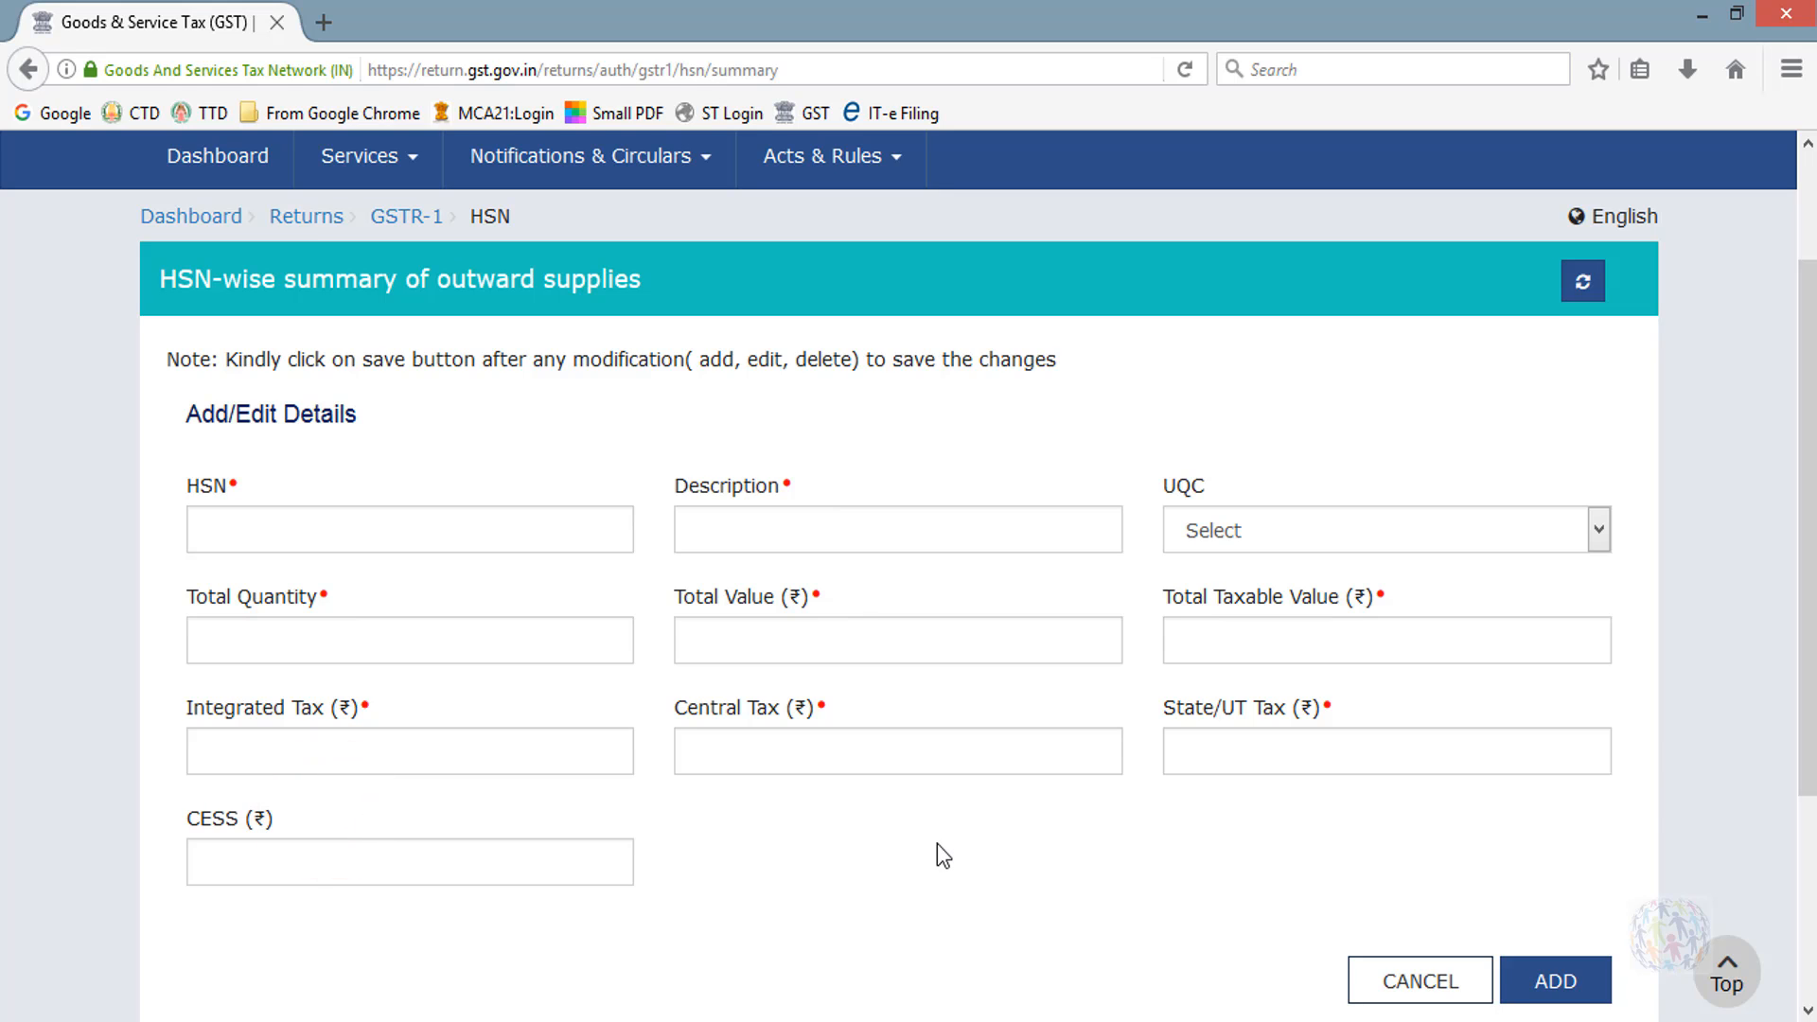
Leave the HSN-wise summary pages without saving and open 13 - Documents Issued from the GSTR-1 overview.
scroll(937, 851, "down", 3)
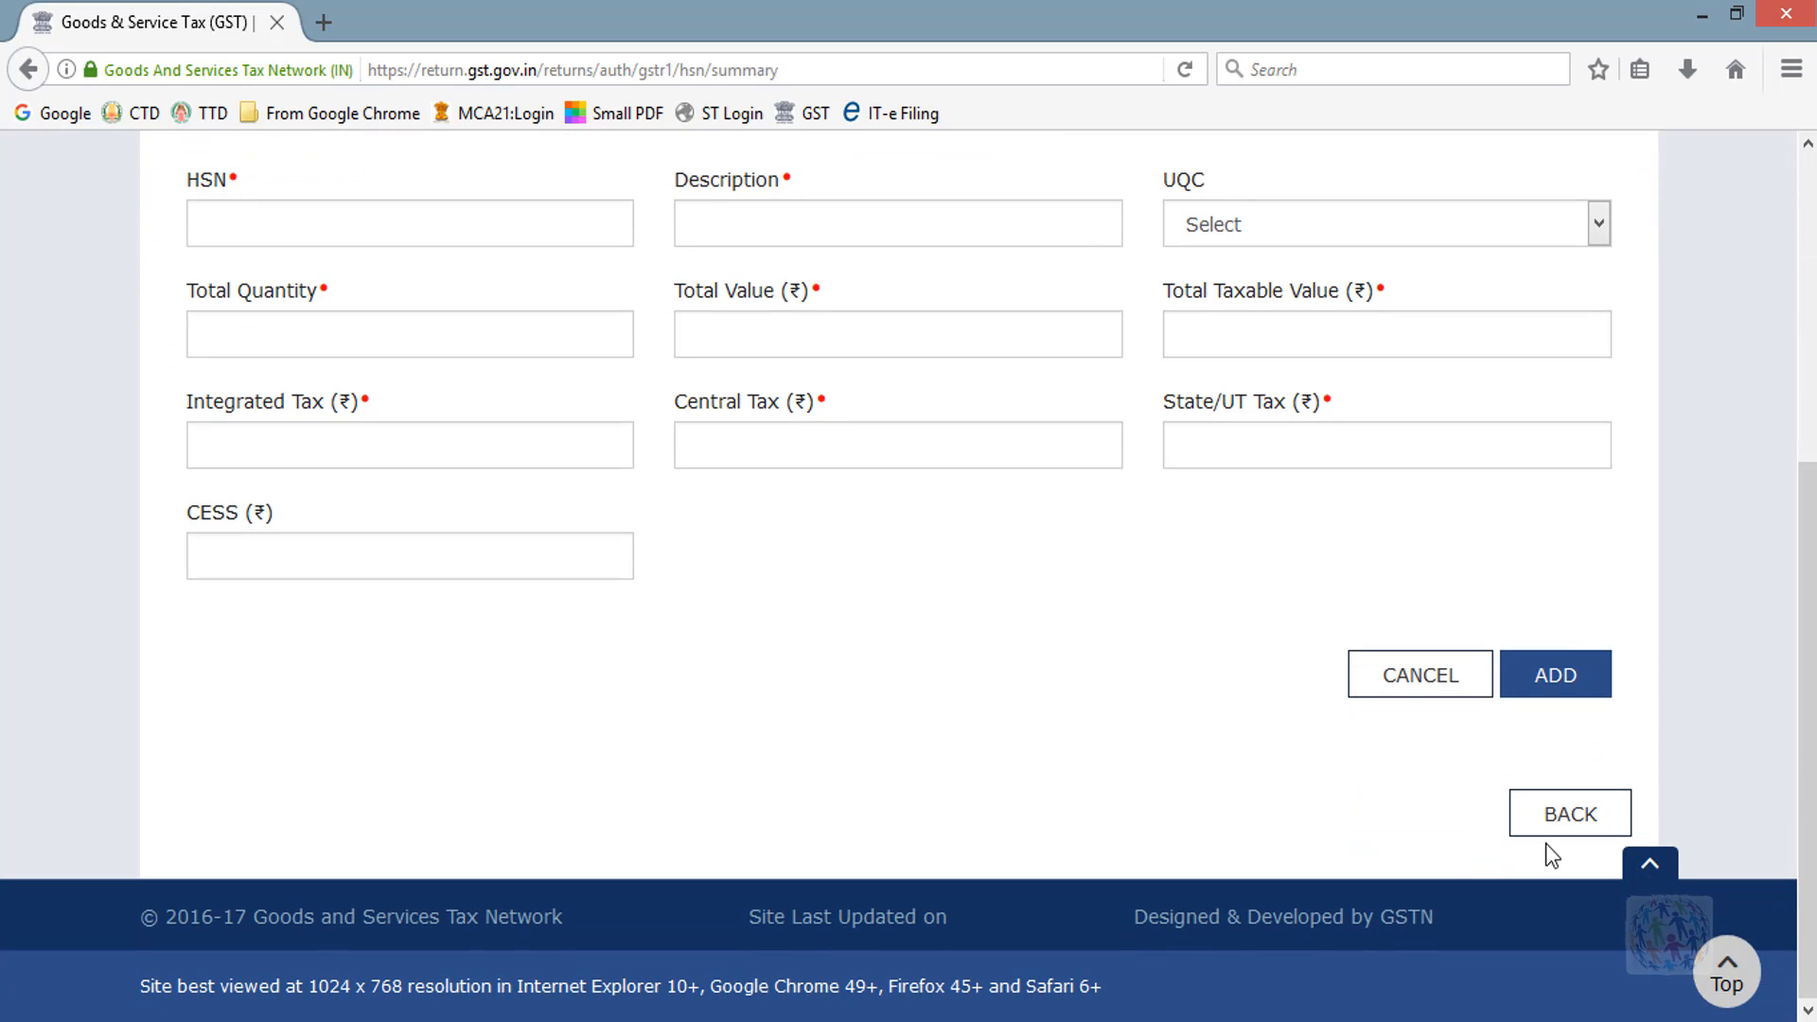
left_click(1590, 689)
left_click(1434, 689)
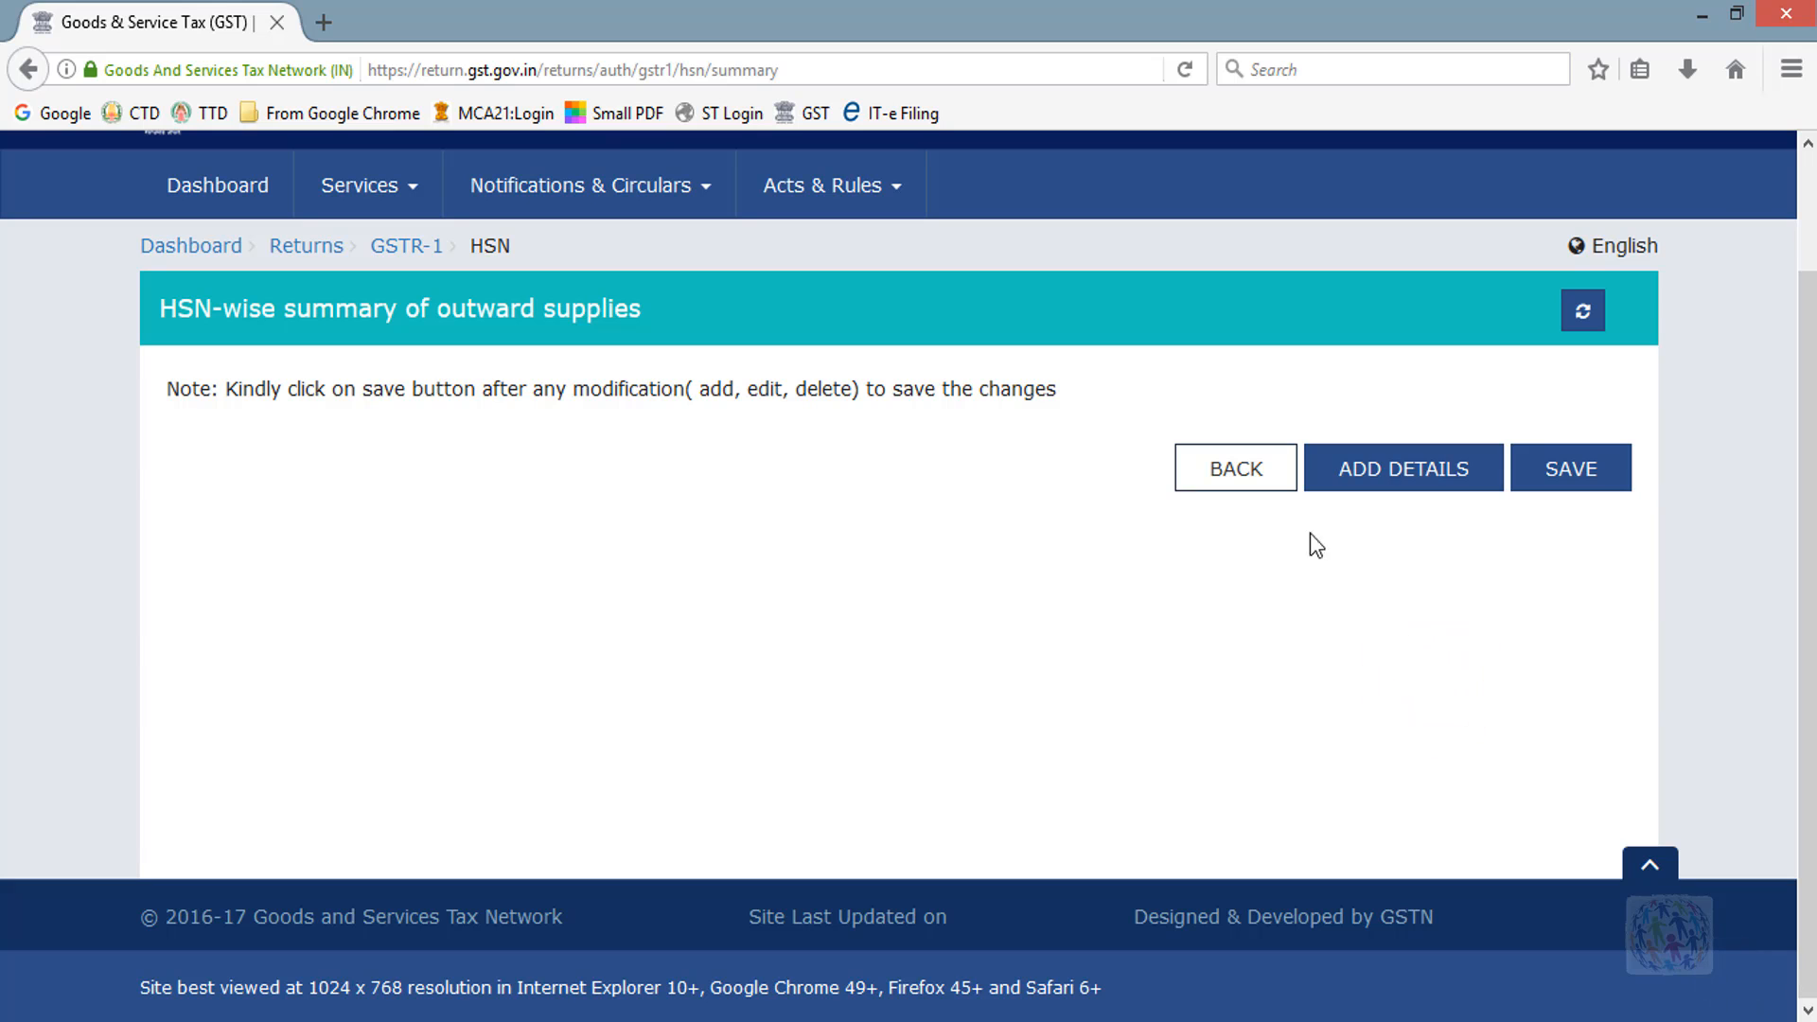
left_click(1255, 472)
scroll(1192, 855, "down", 3)
scroll(1192, 855, "down", 6)
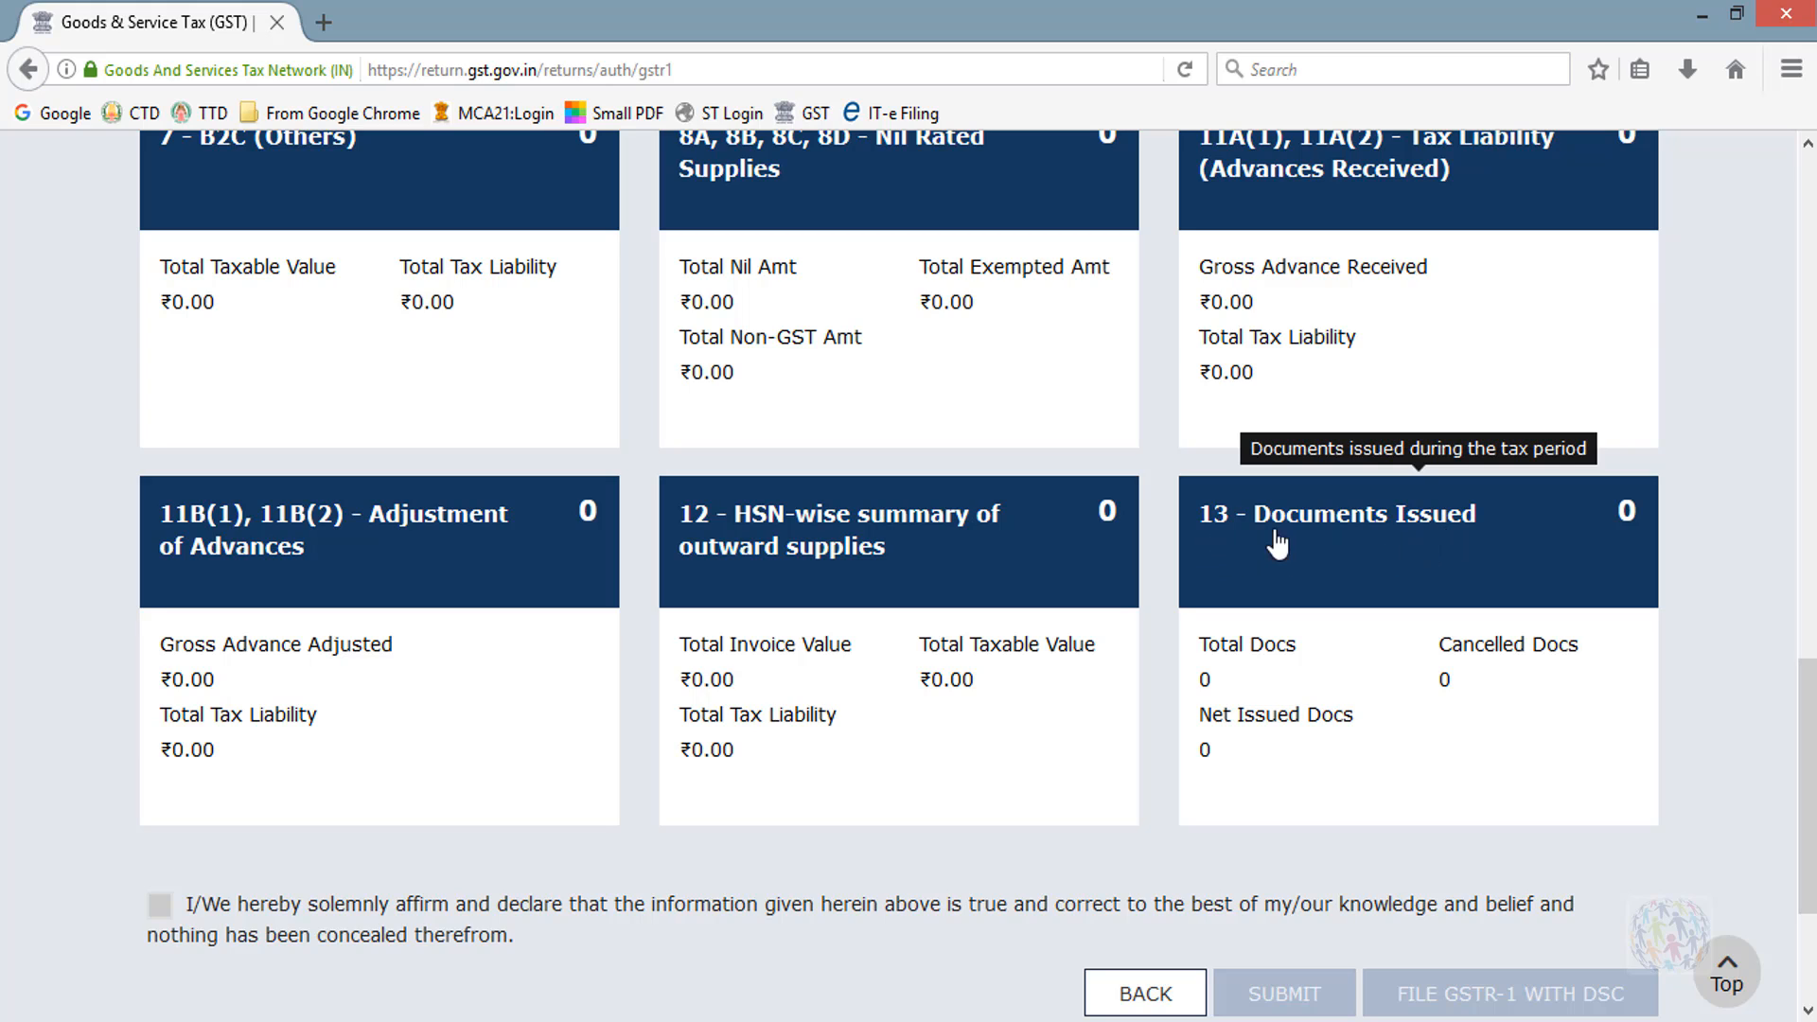
left_click(1422, 554)
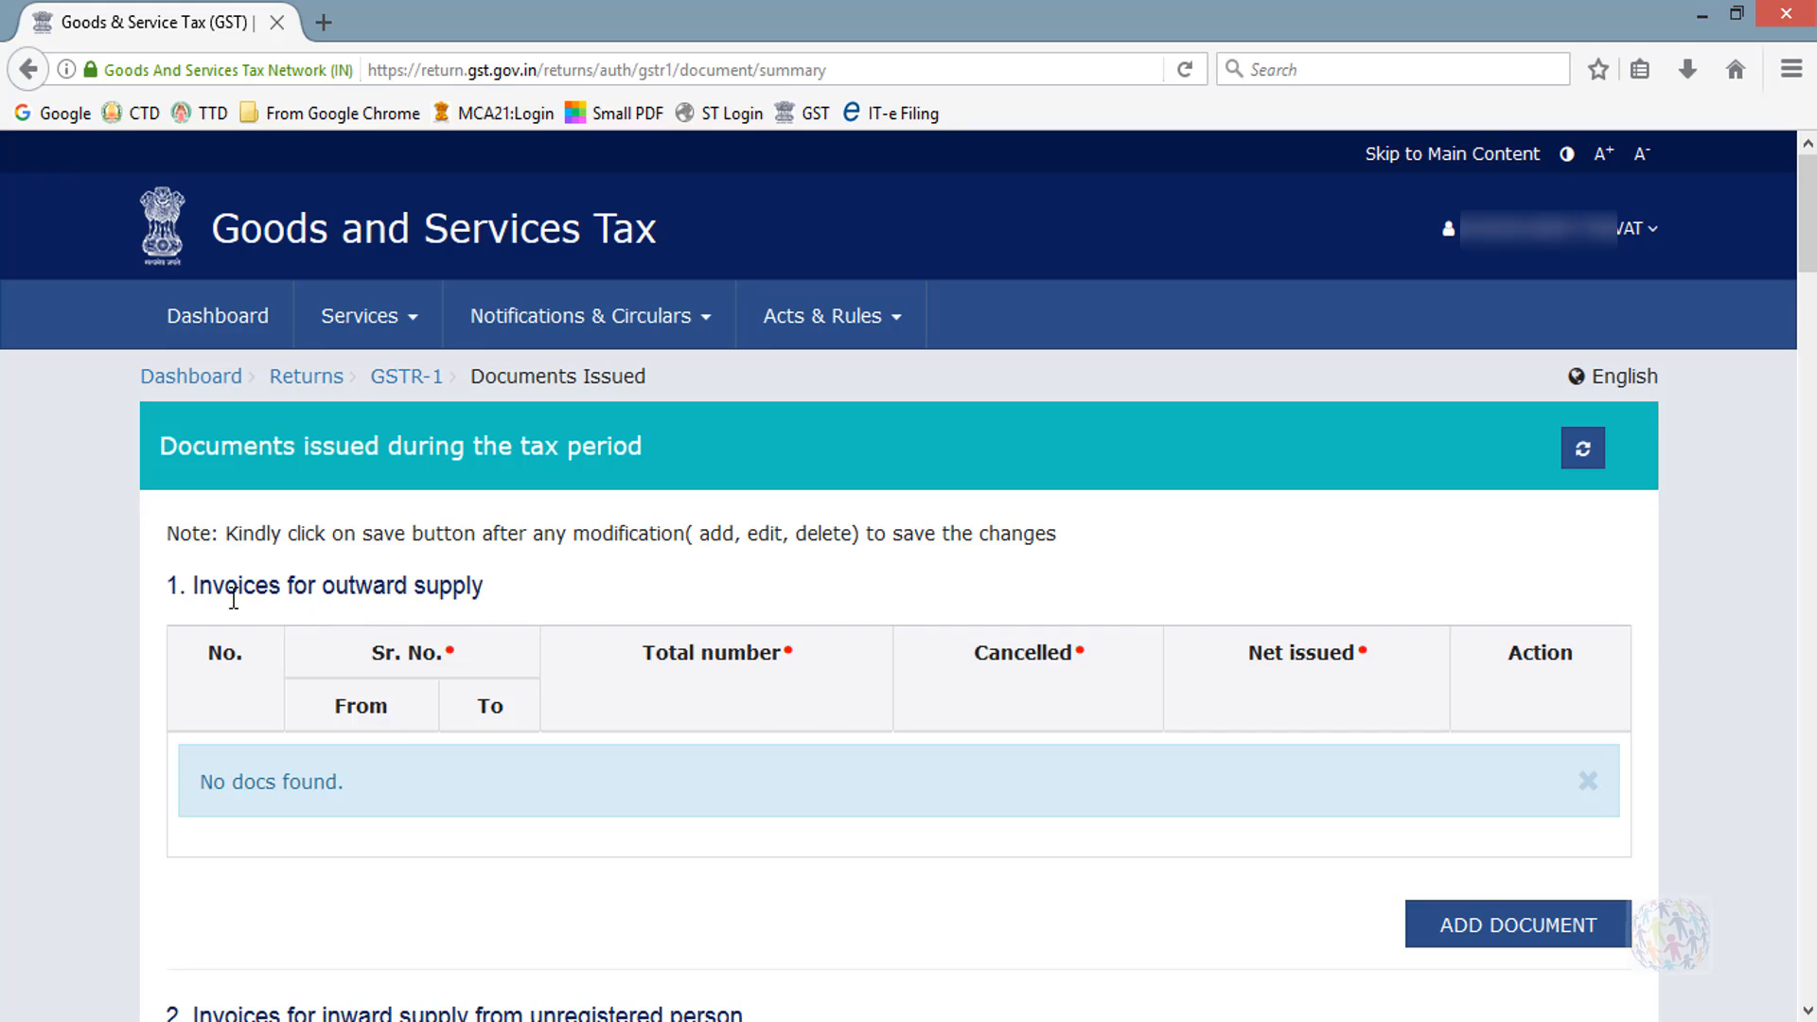
Examine the document sections for outward supply invoices, inward supply invoices from unregistered persons, and revised invoices.
left_click_drag(193, 585, 496, 583)
left_click(406, 586)
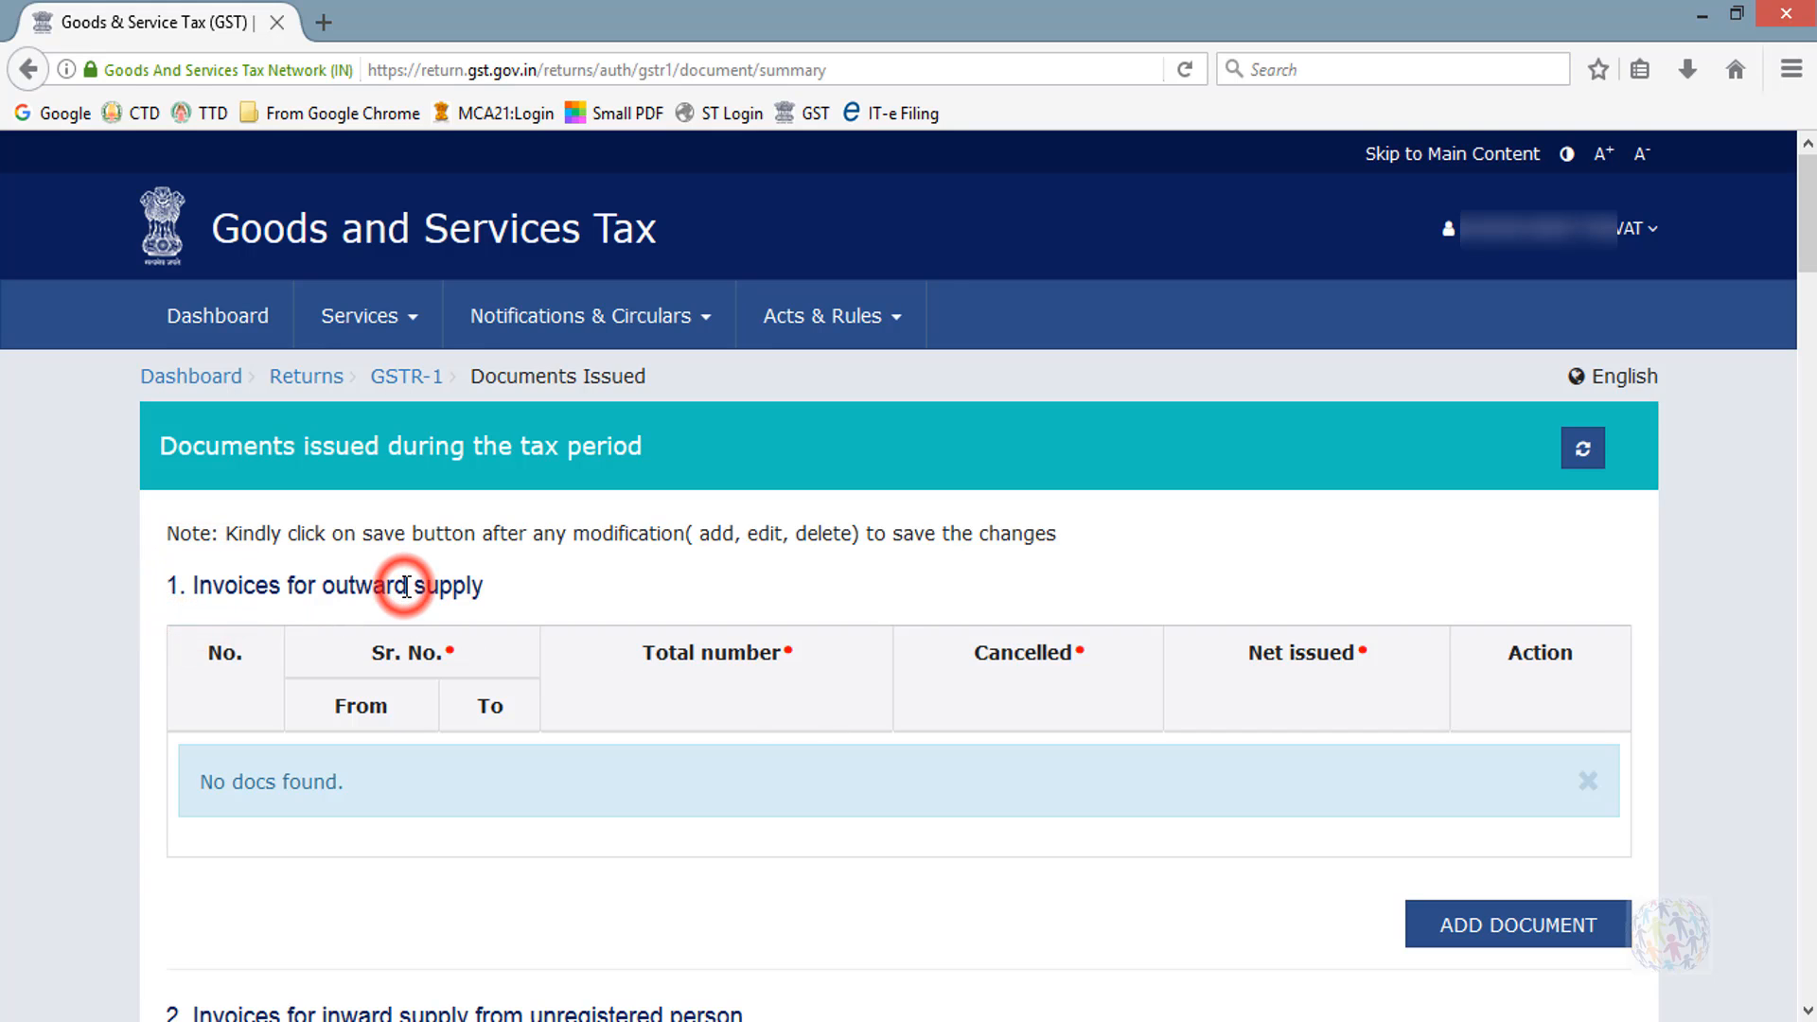
scroll(405, 586, "down", 3)
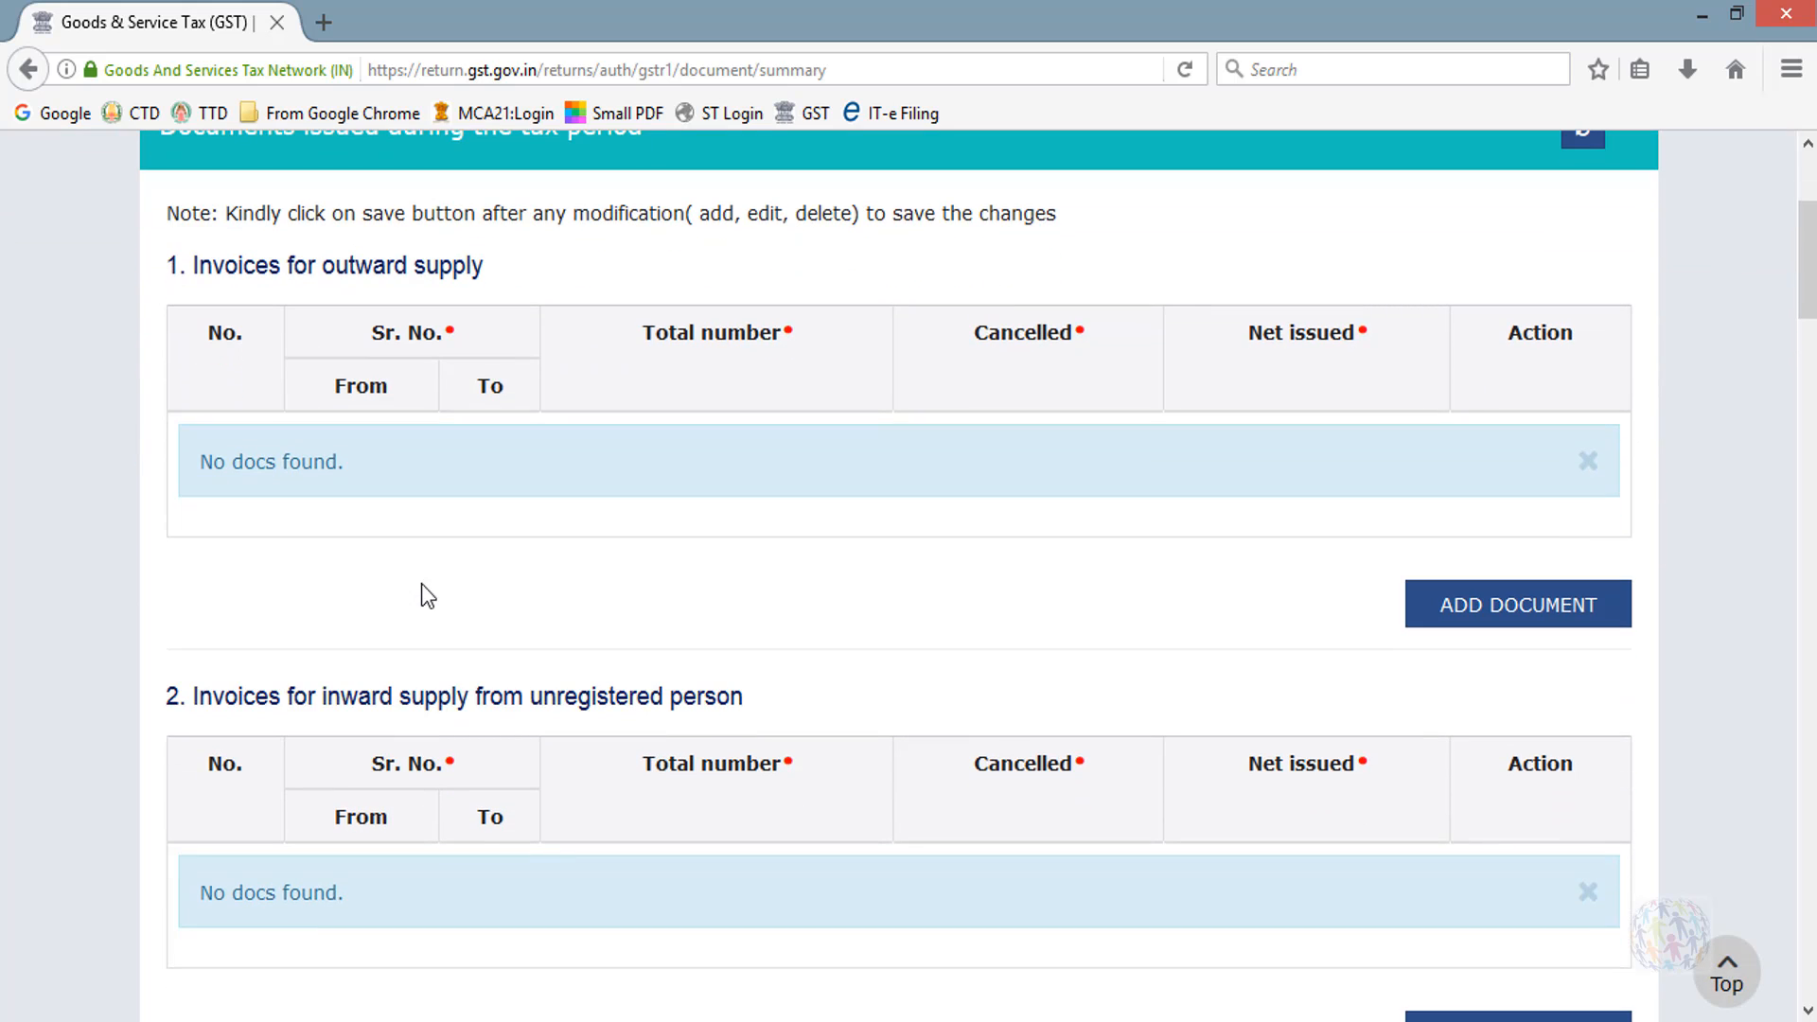
left_click_drag(195, 693, 755, 701)
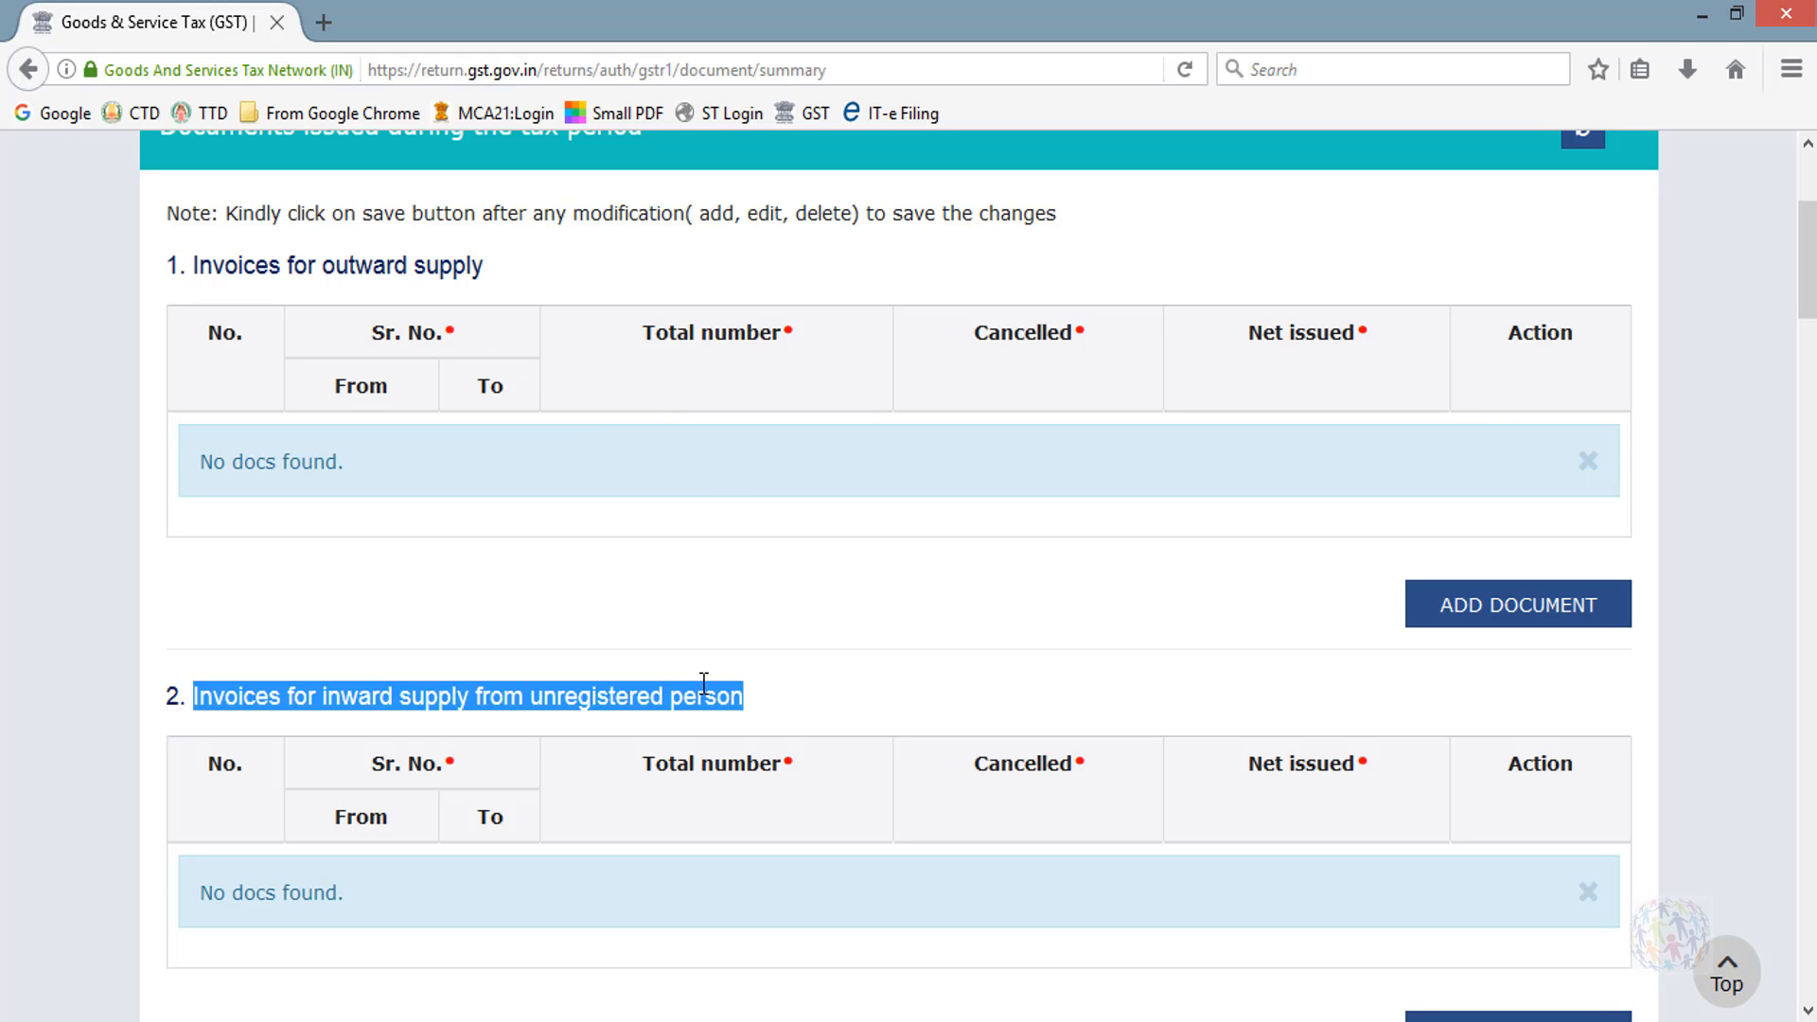
scroll(703, 686, "down", 5)
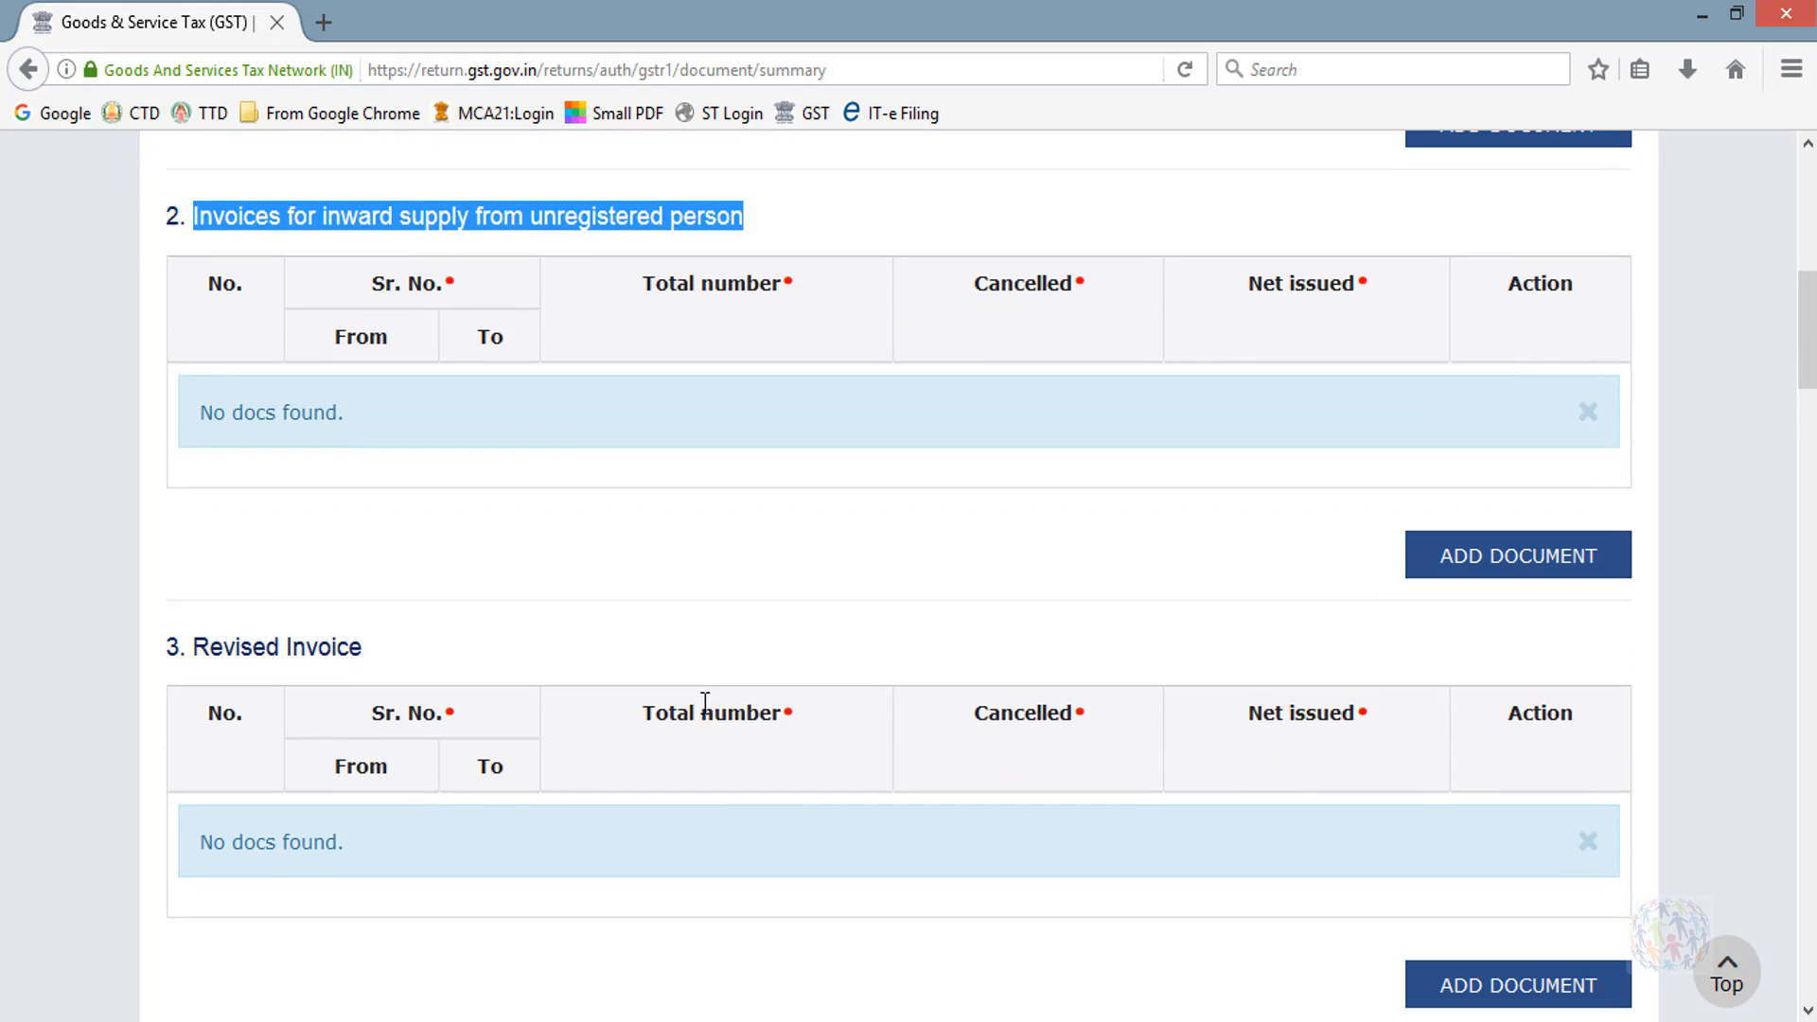
left_click_drag(193, 646, 384, 637)
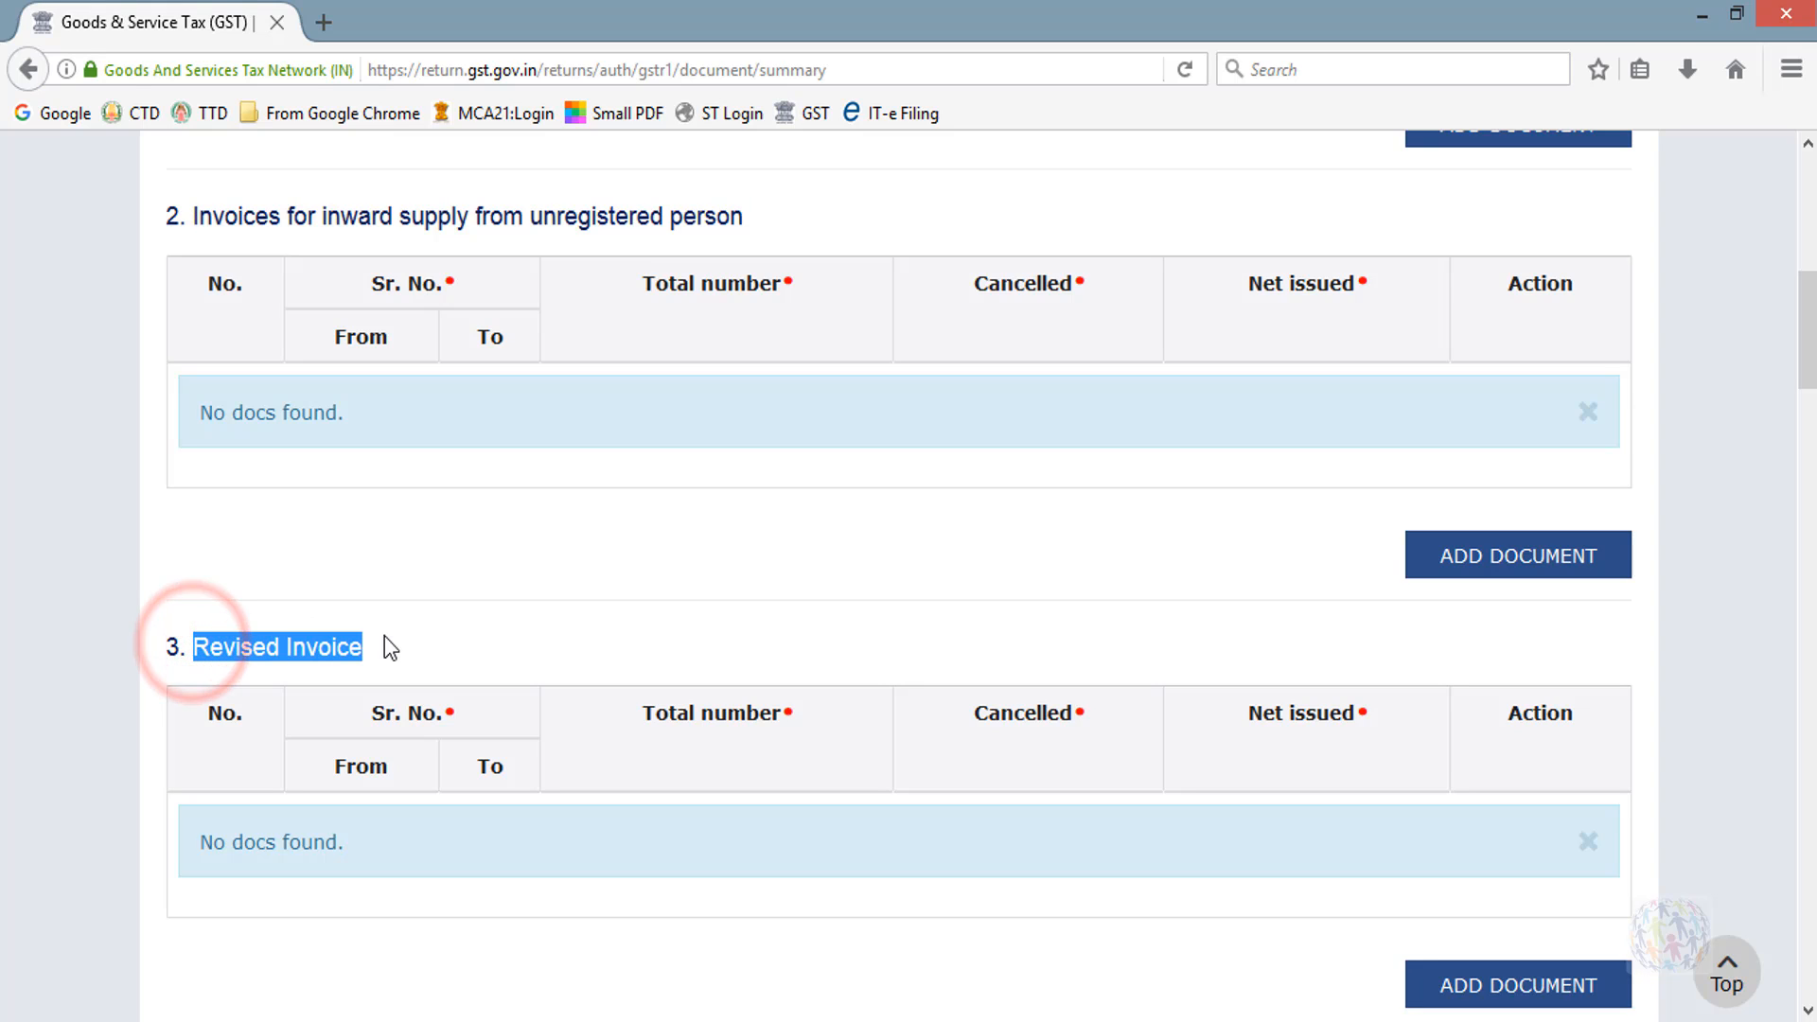
left_click(458, 637)
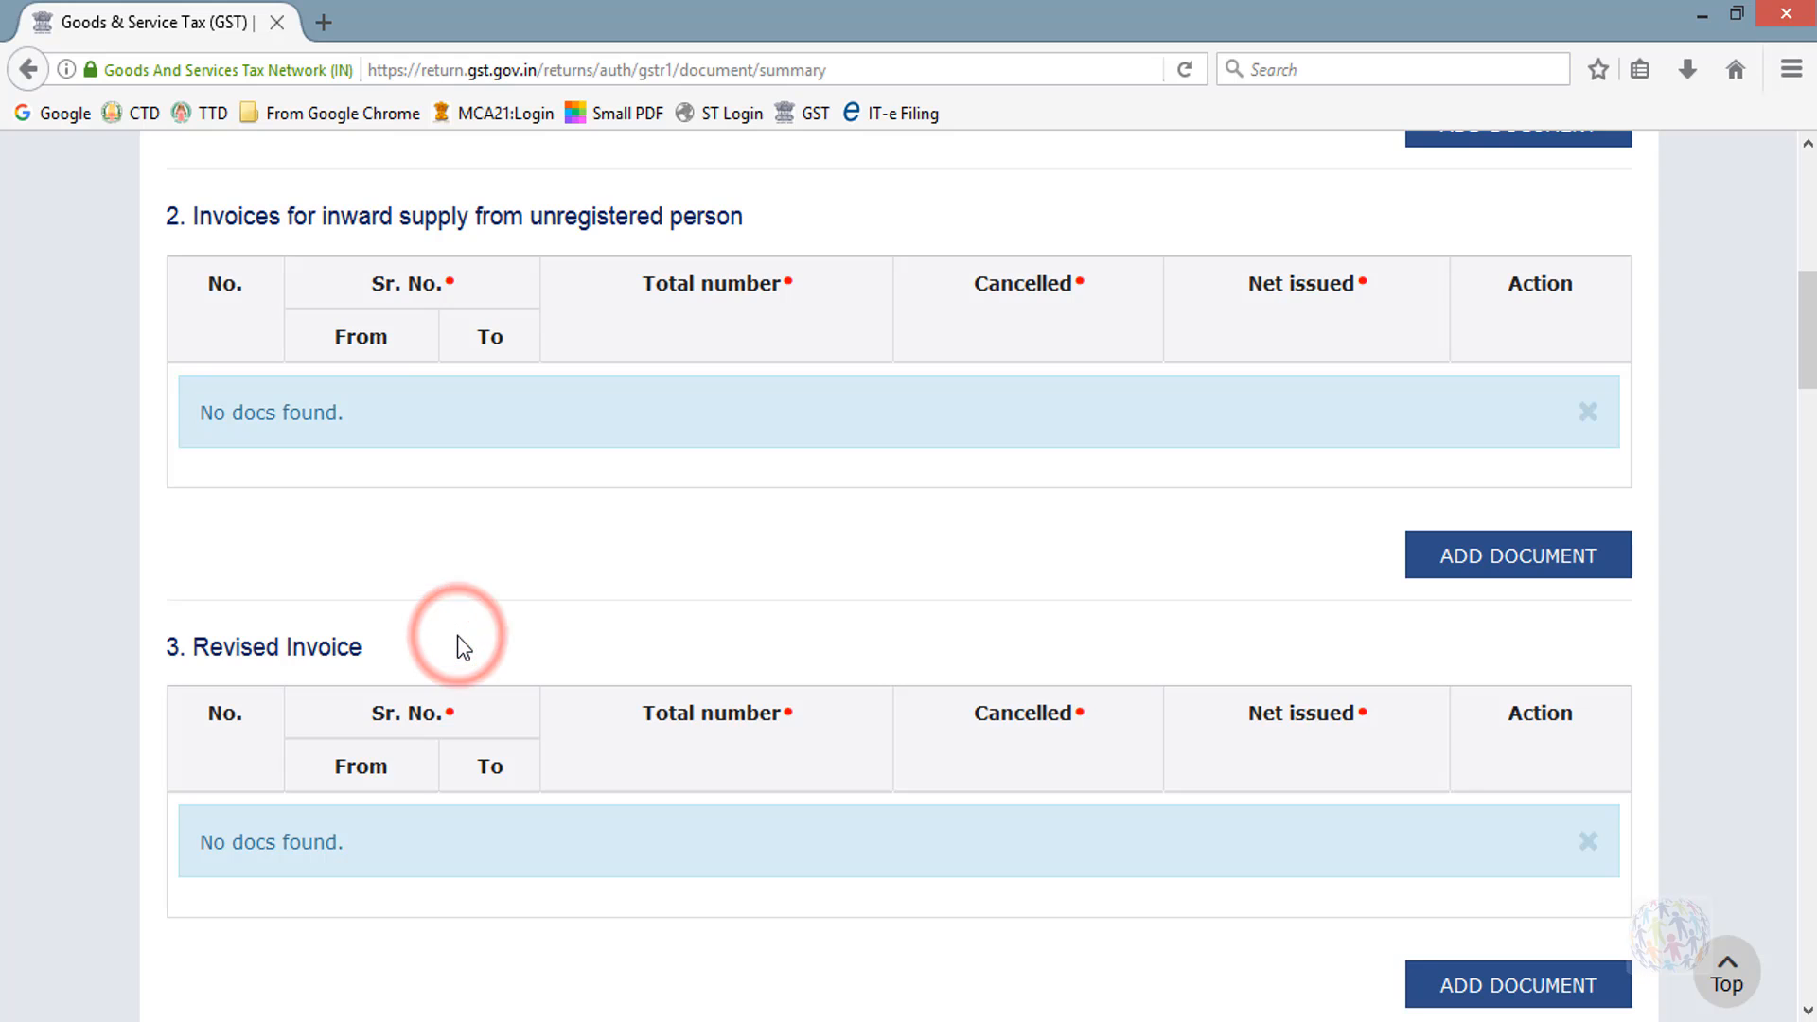
Look through the Debit Note, Credit Note and Receipt voucher sections of the documents issued page.
scroll(571, 634, "down", 5)
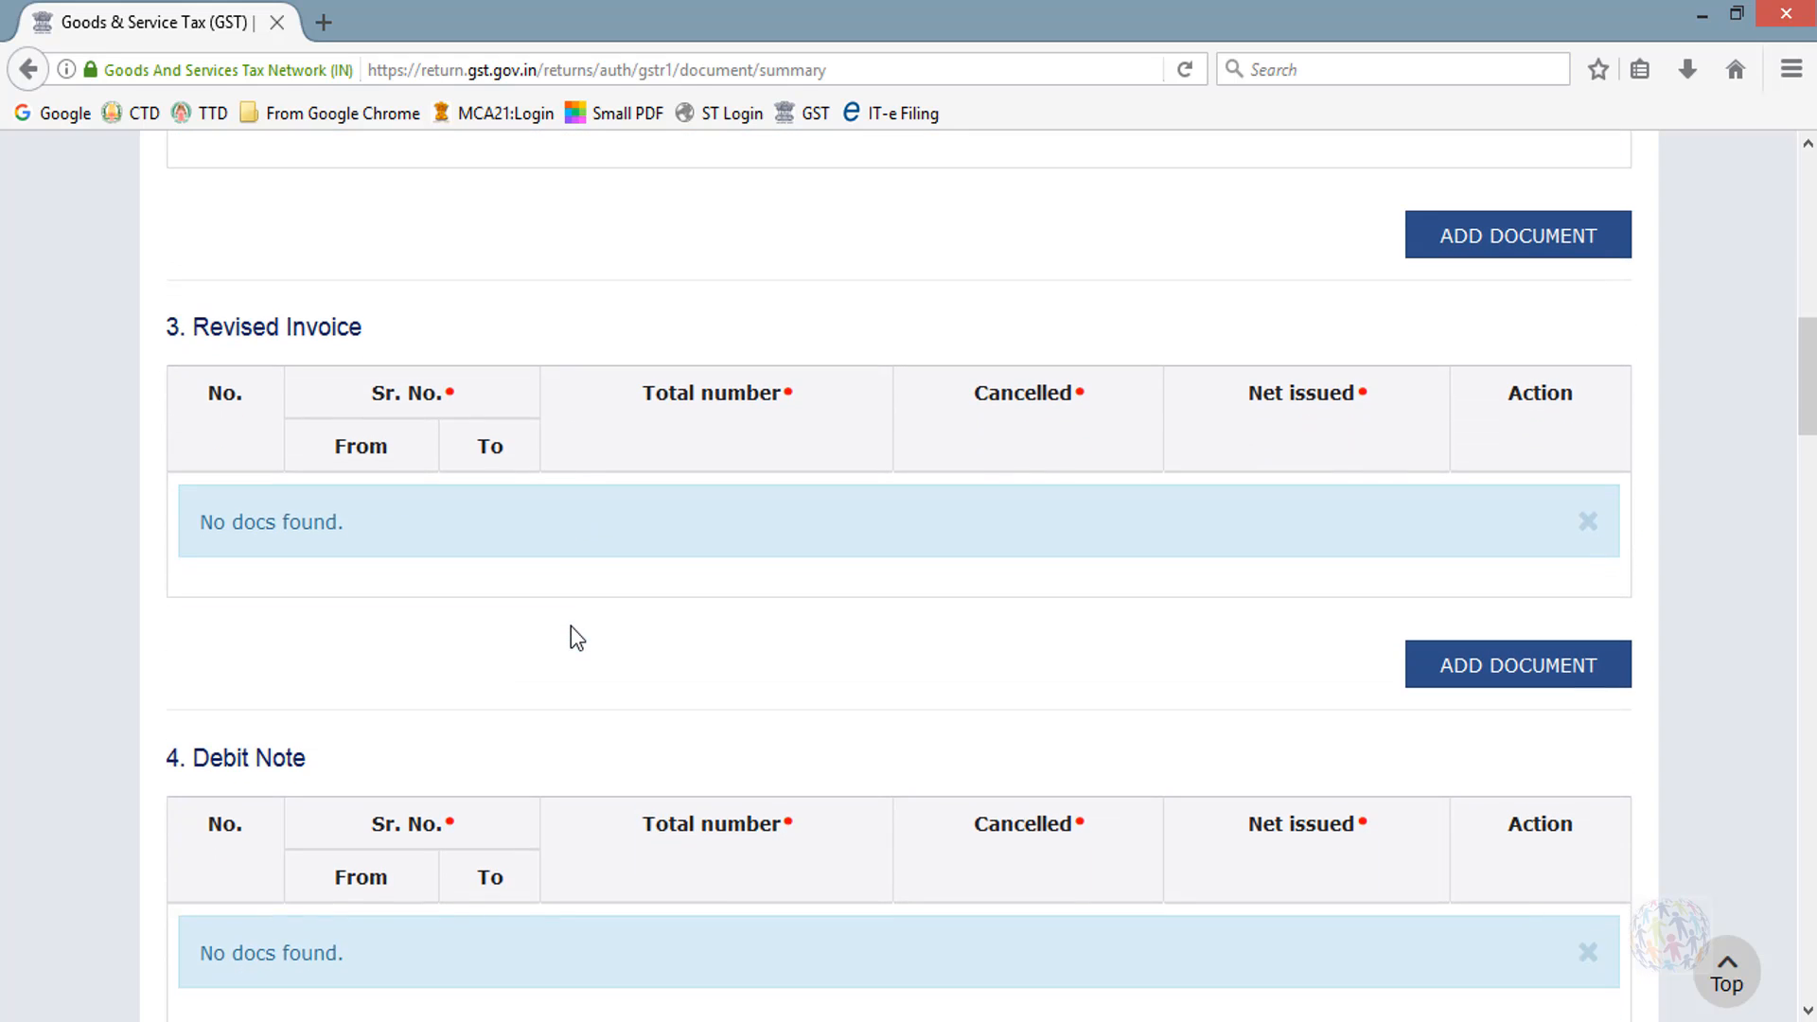
left_click_drag(195, 750, 333, 757)
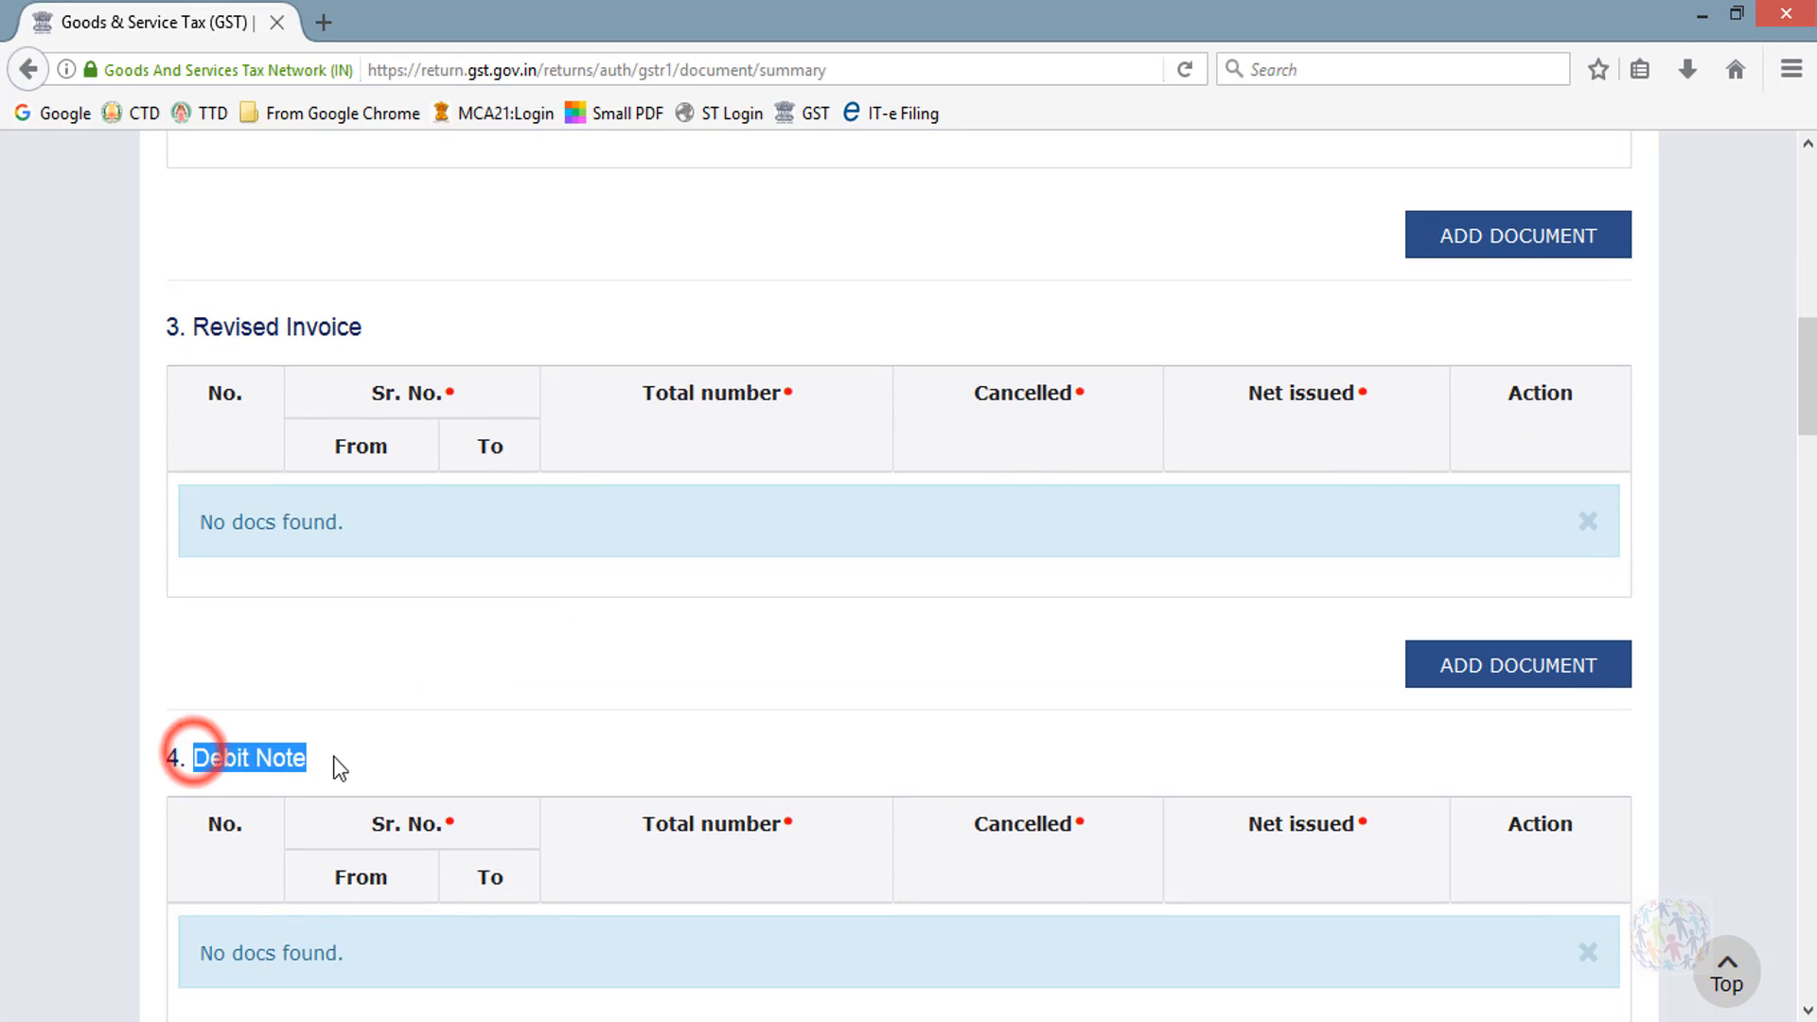
left_click(367, 749)
scroll(367, 750, "down", 5)
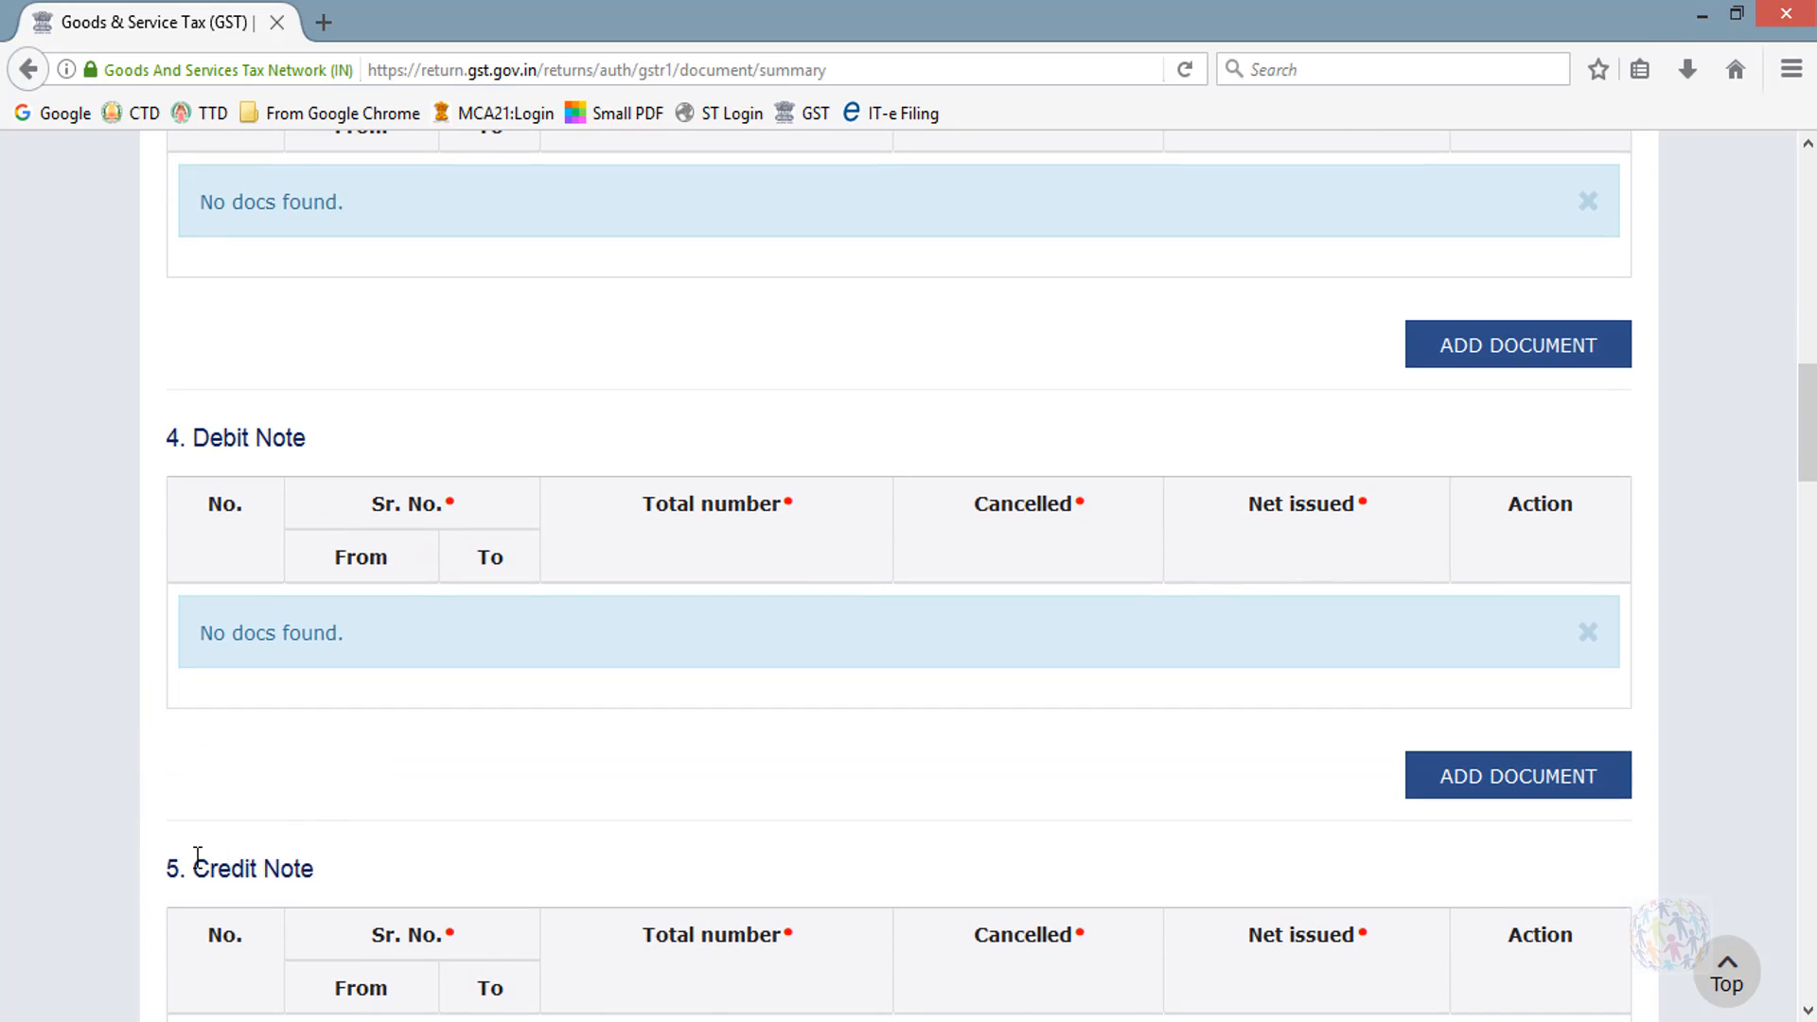
left_click_drag(197, 866, 332, 873)
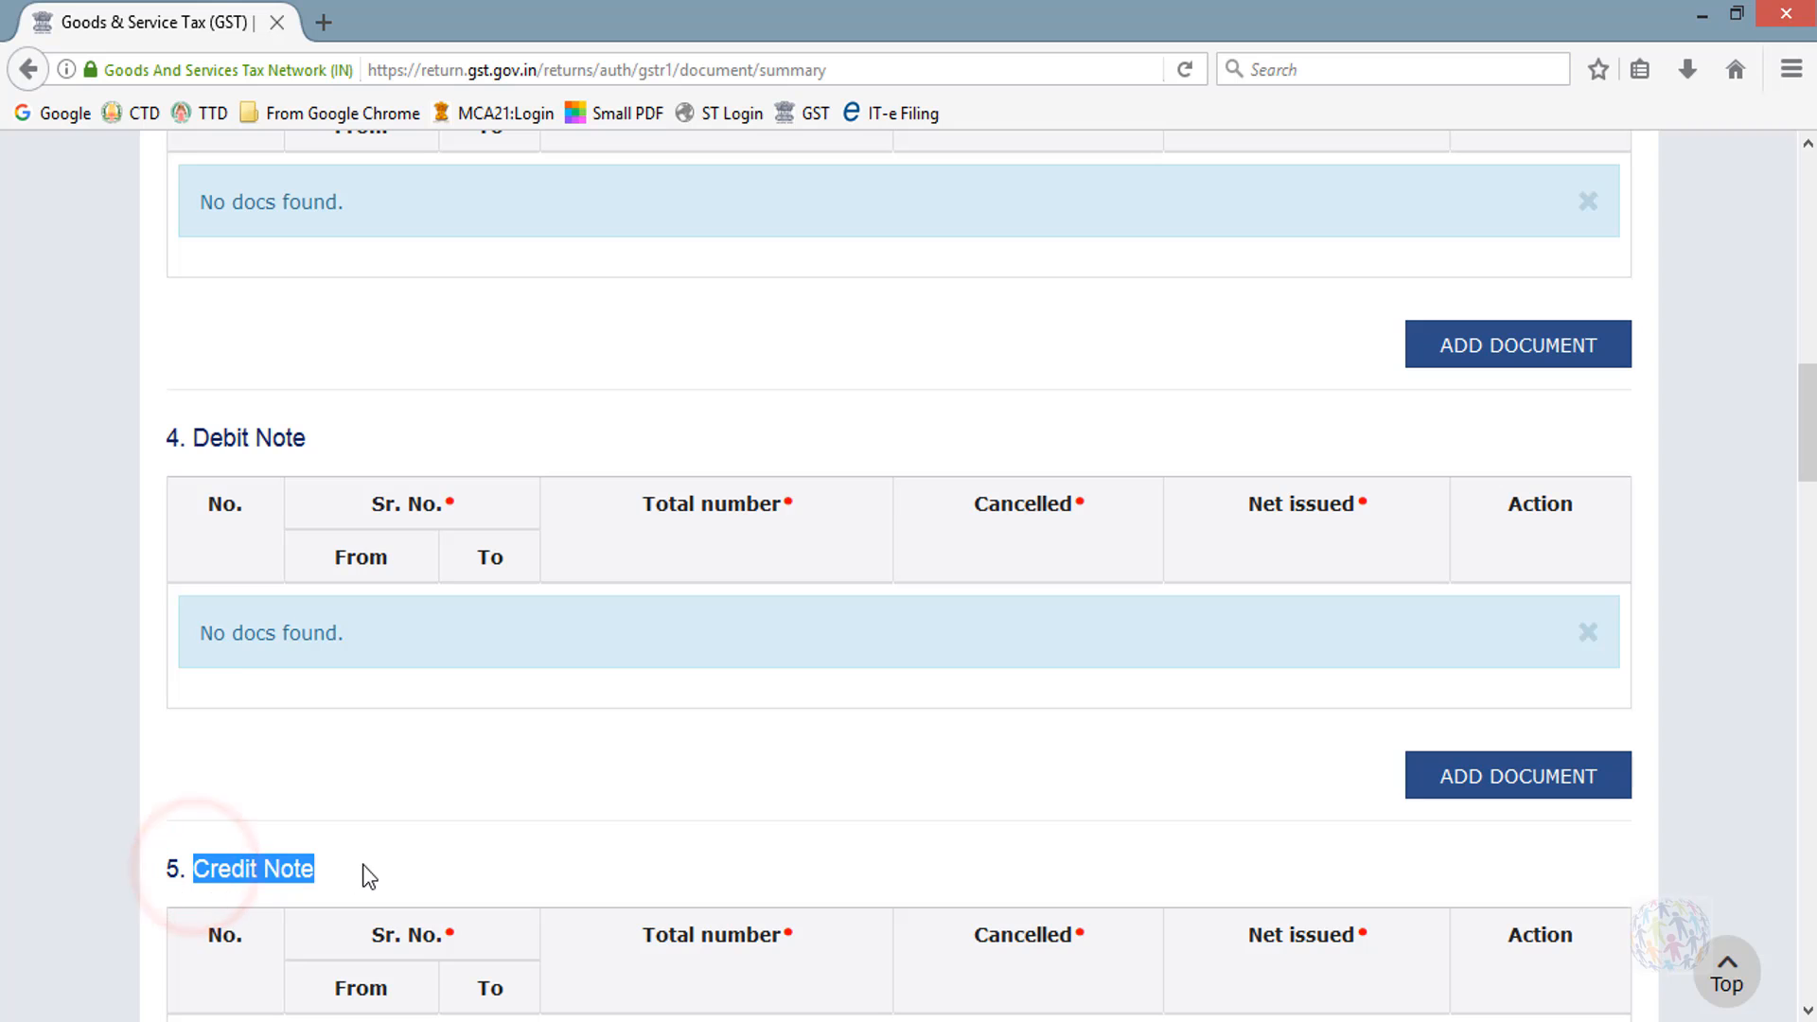
left_click(365, 863)
scroll(365, 863, "down", 6)
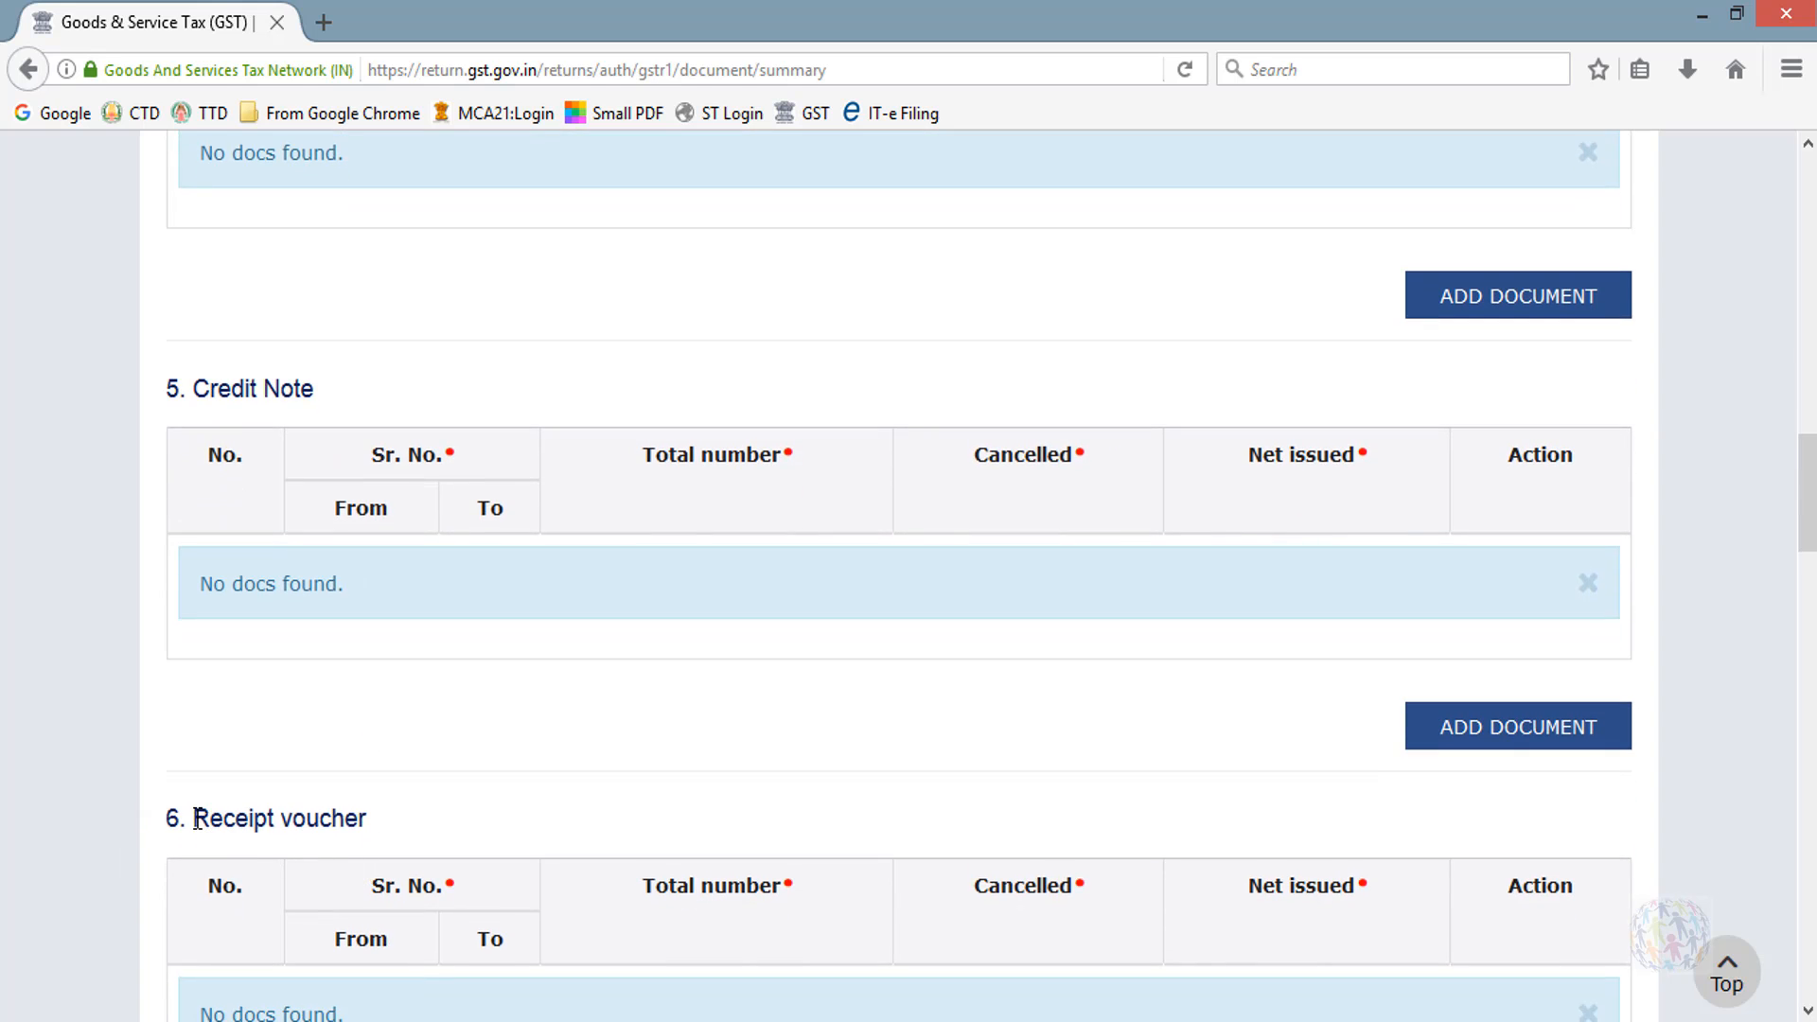
left_click_drag(196, 817, 371, 820)
left_click(405, 813)
Look through the Payment Voucher, Refund voucher, Delivery Challan for job work and Delivery Challan for supply on approval sections.
scroll(407, 812, "down", 6)
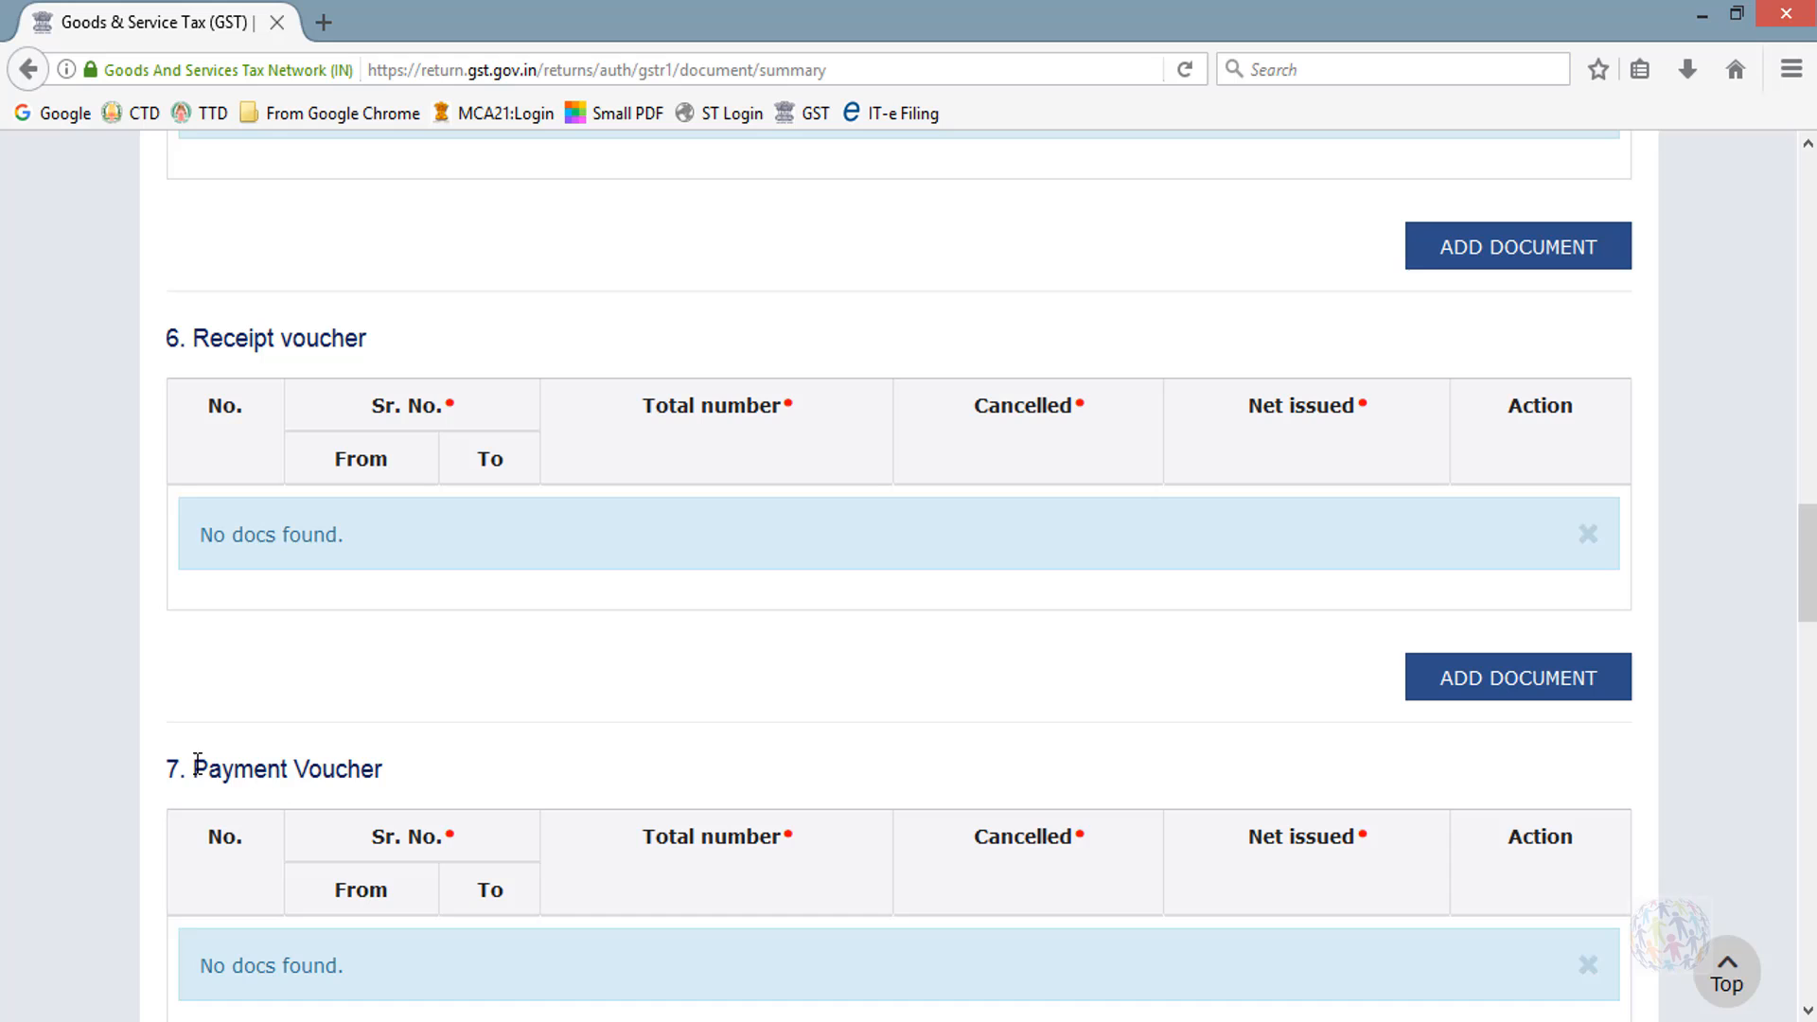
left_click_drag(197, 763, 385, 770)
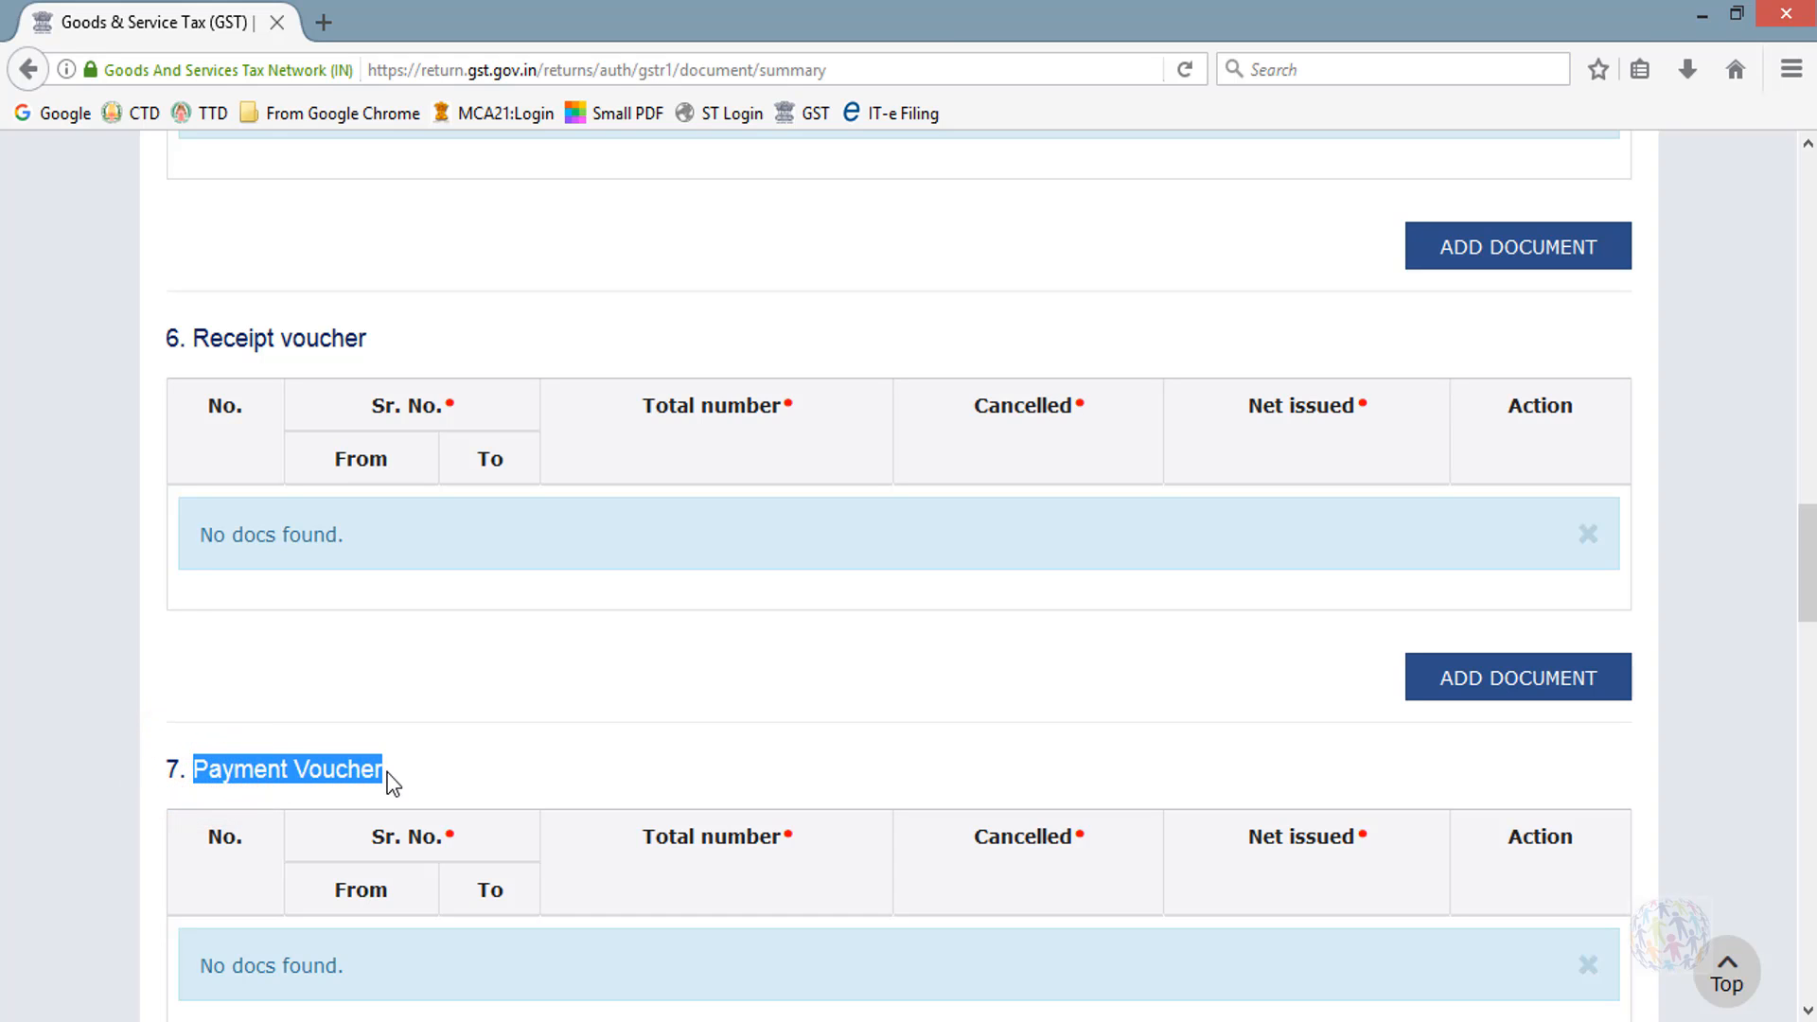
scroll(390, 778, "down", 5)
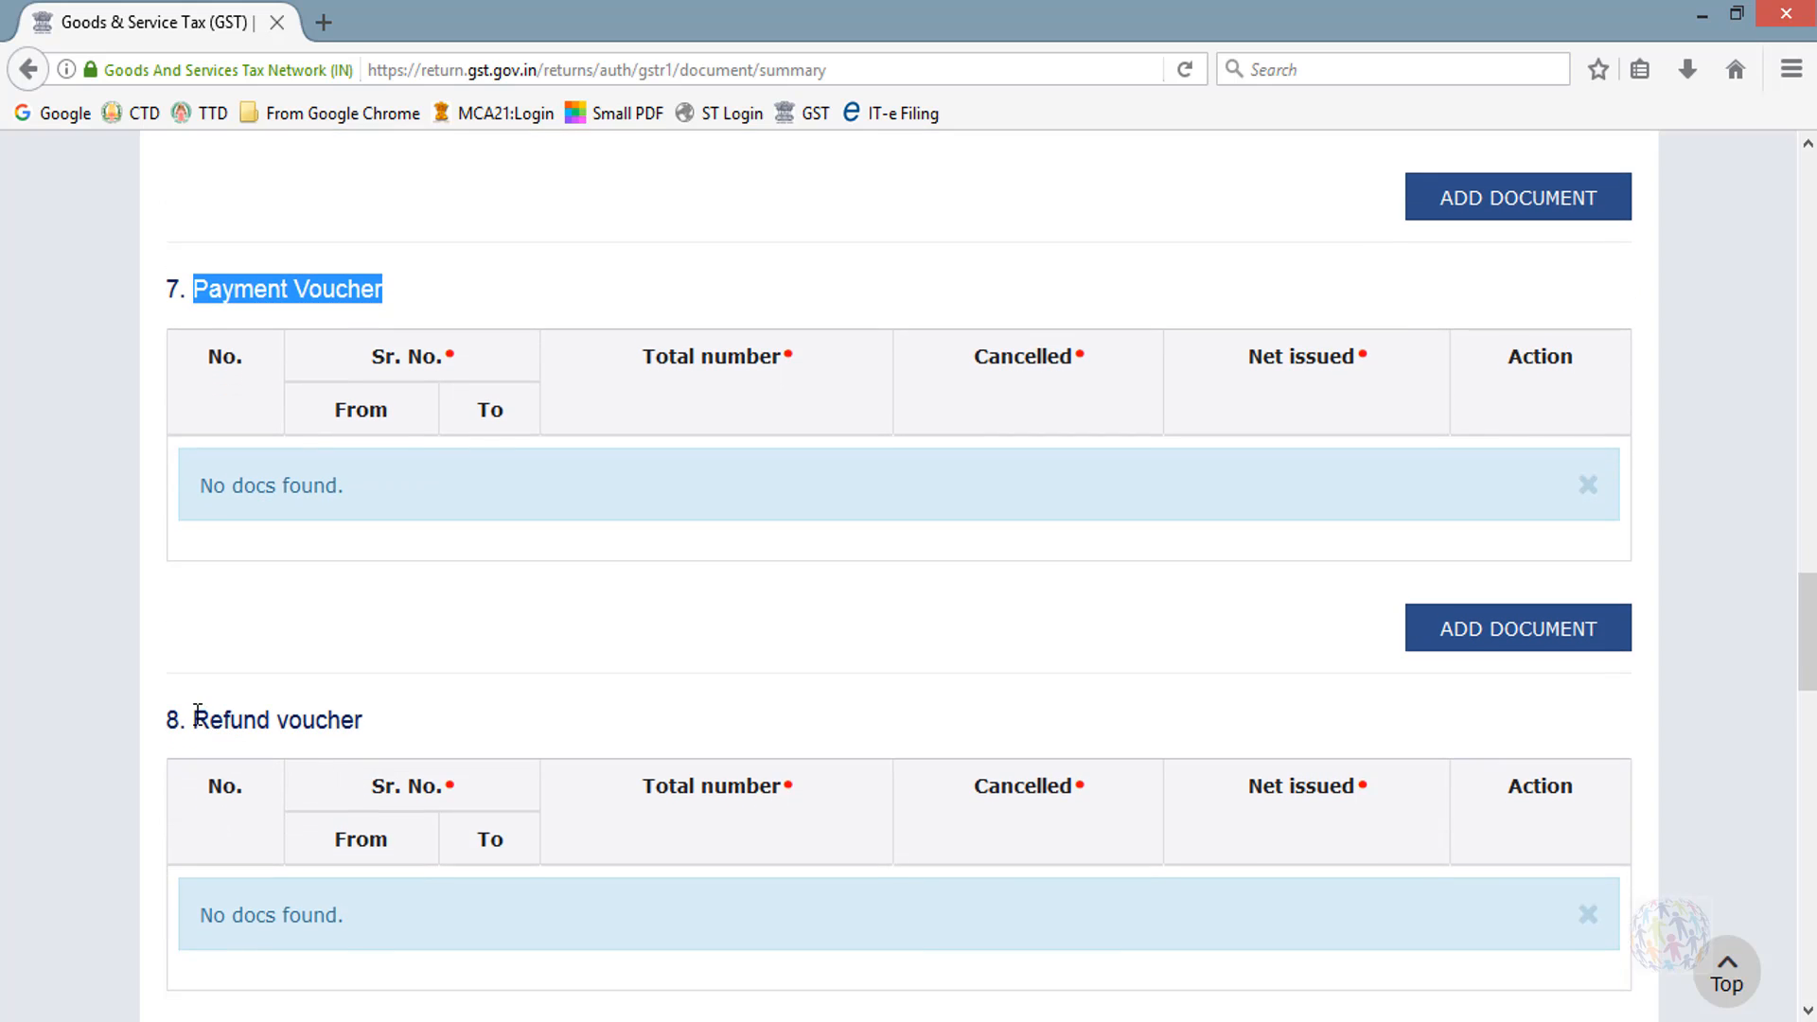
left_click_drag(194, 718, 383, 721)
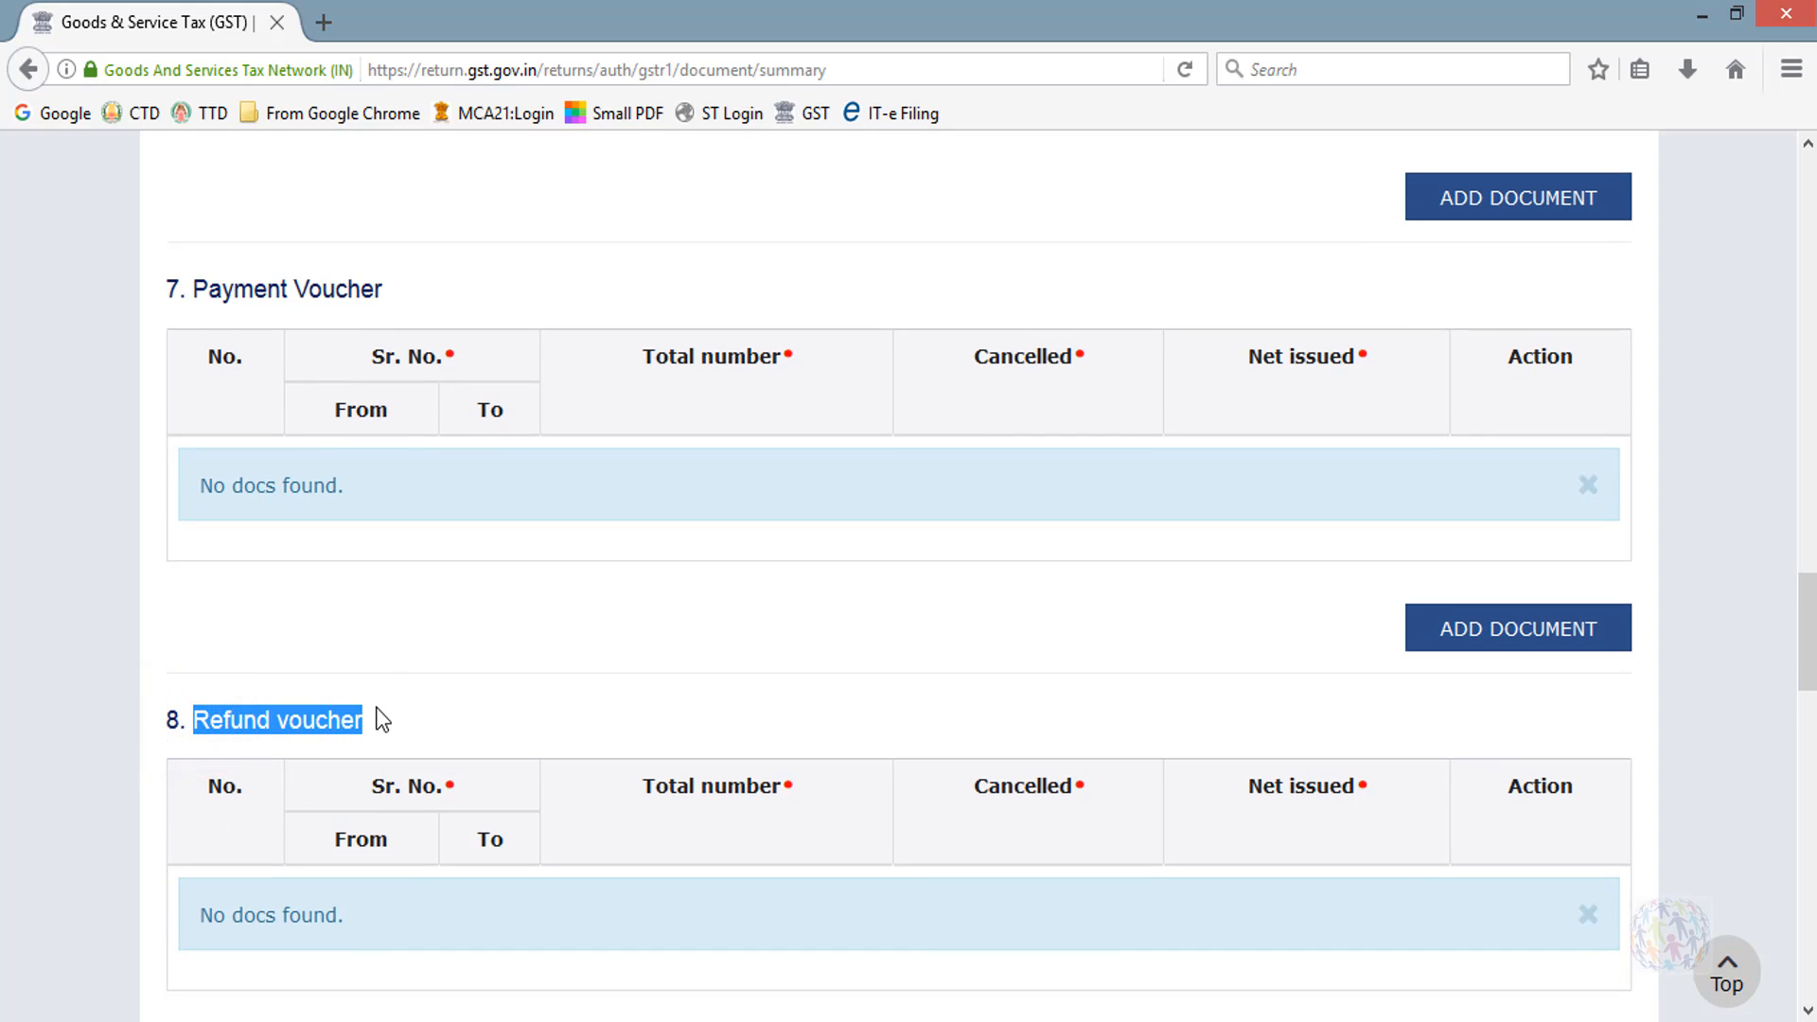
left_click(378, 711)
scroll(381, 717, "down", 1)
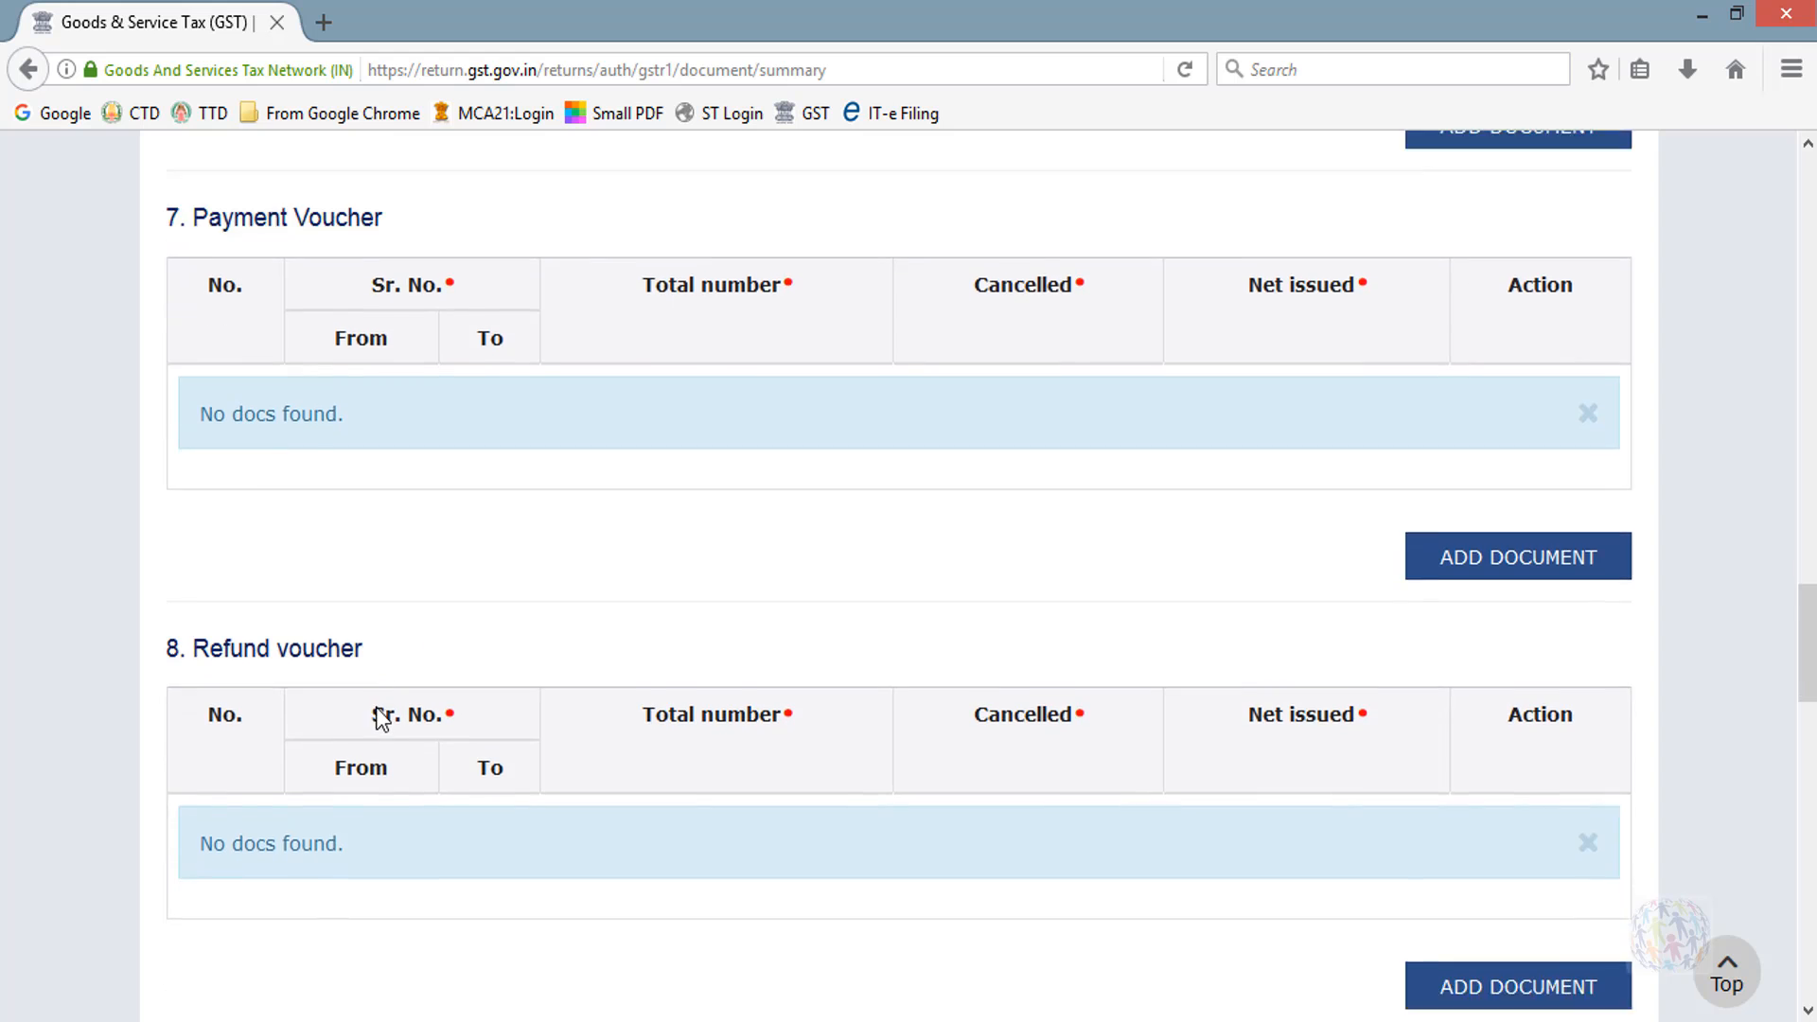
scroll(381, 720, "down", 5)
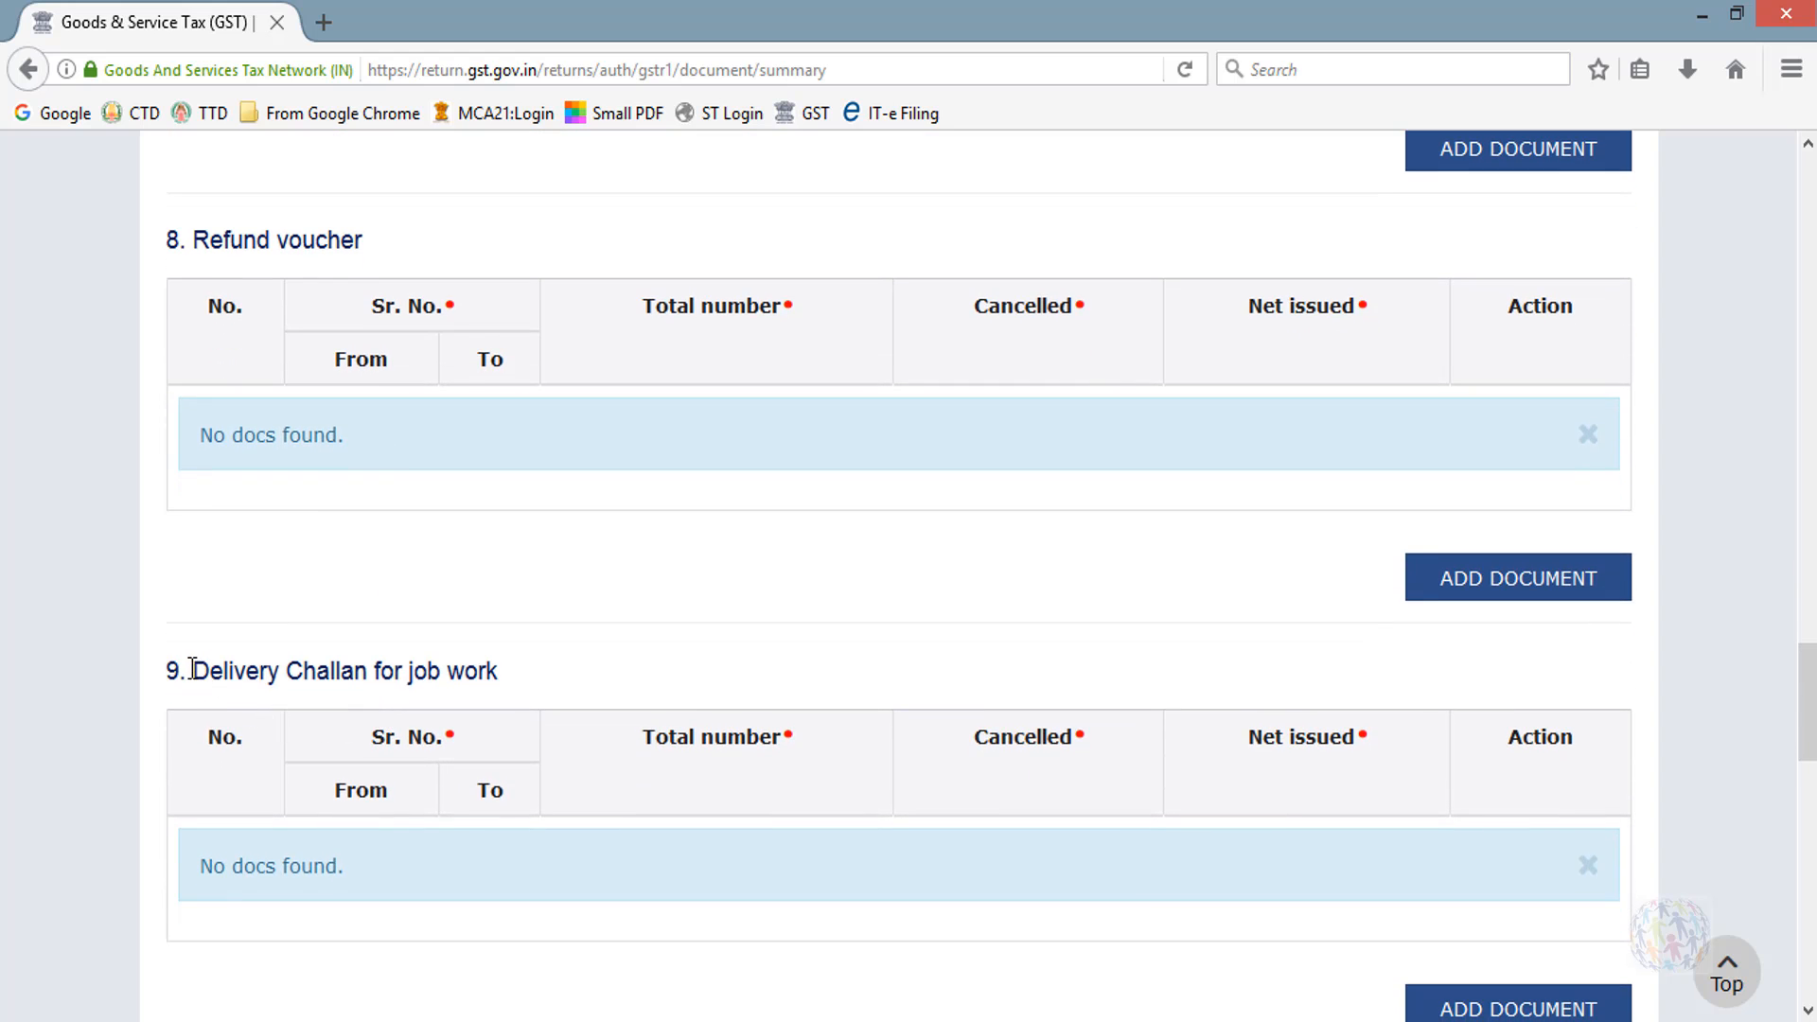
left_click_drag(190, 670, 518, 679)
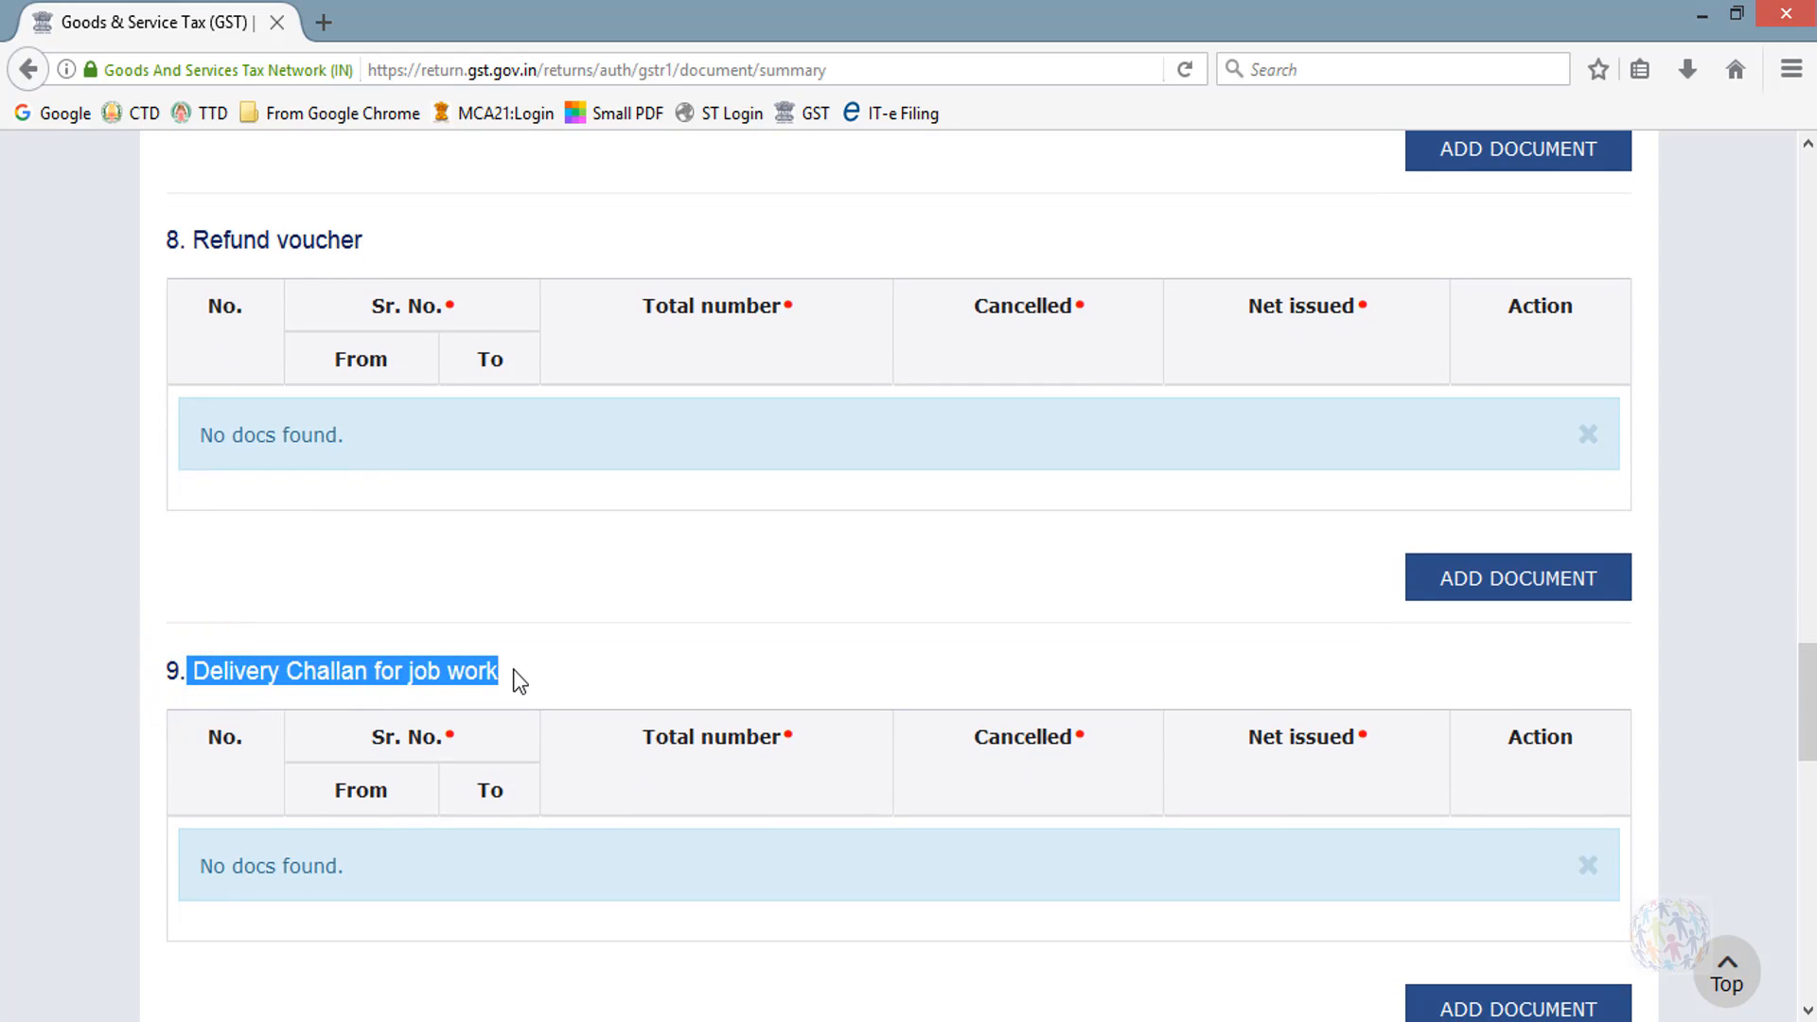
scroll(513, 676, "down", 4)
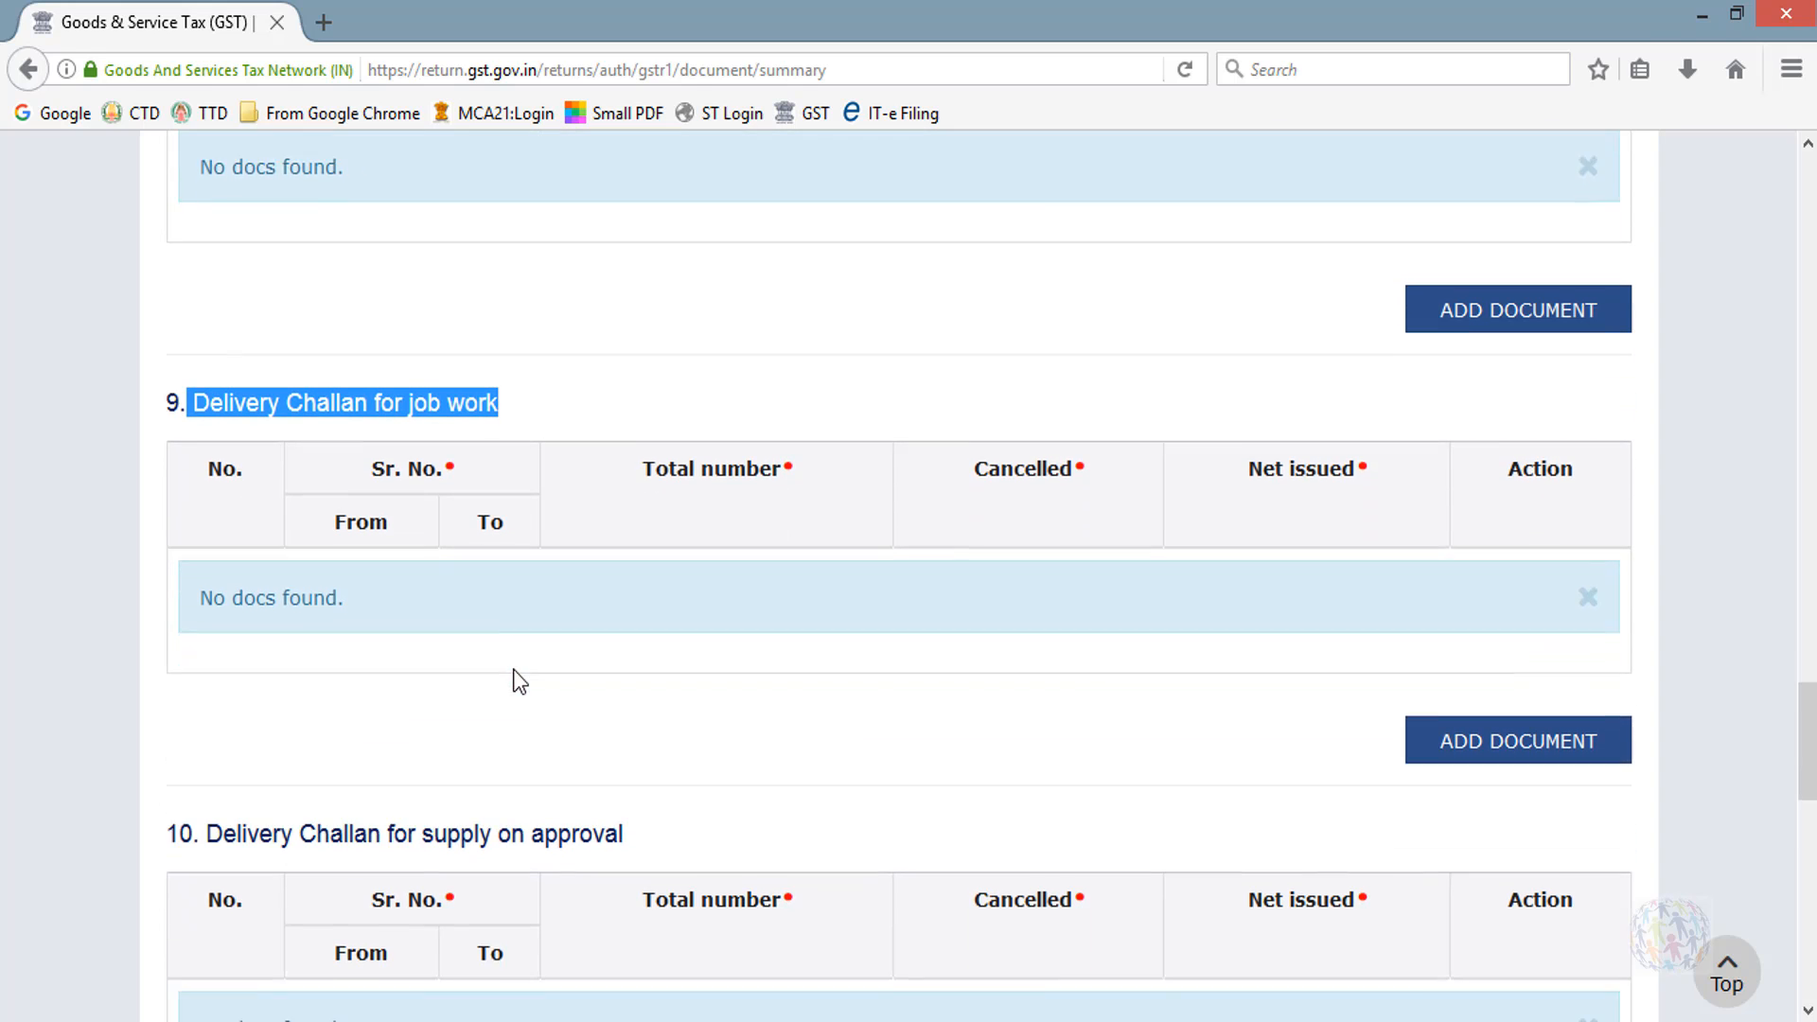
left_click_drag(211, 778, 651, 789)
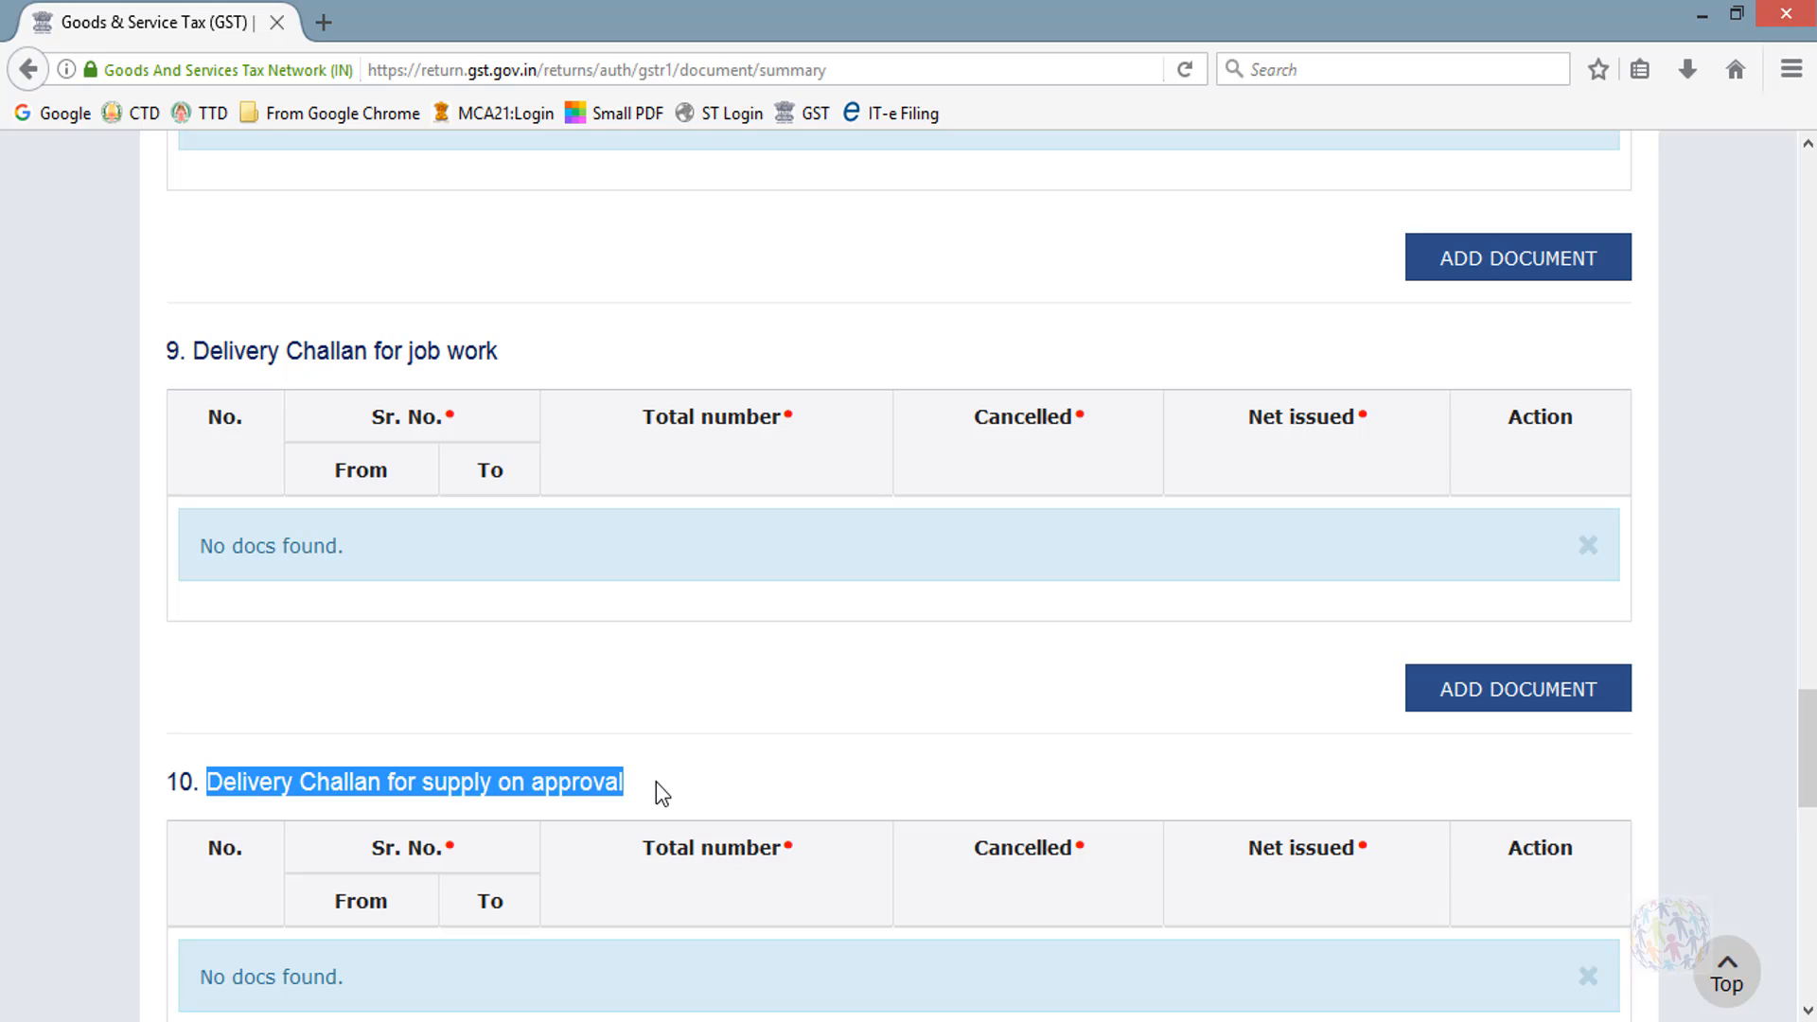
Look through the sections for Delivery Challan in case of liquid gas and in cases other than by way of supply.
scroll(656, 781, "down", 5)
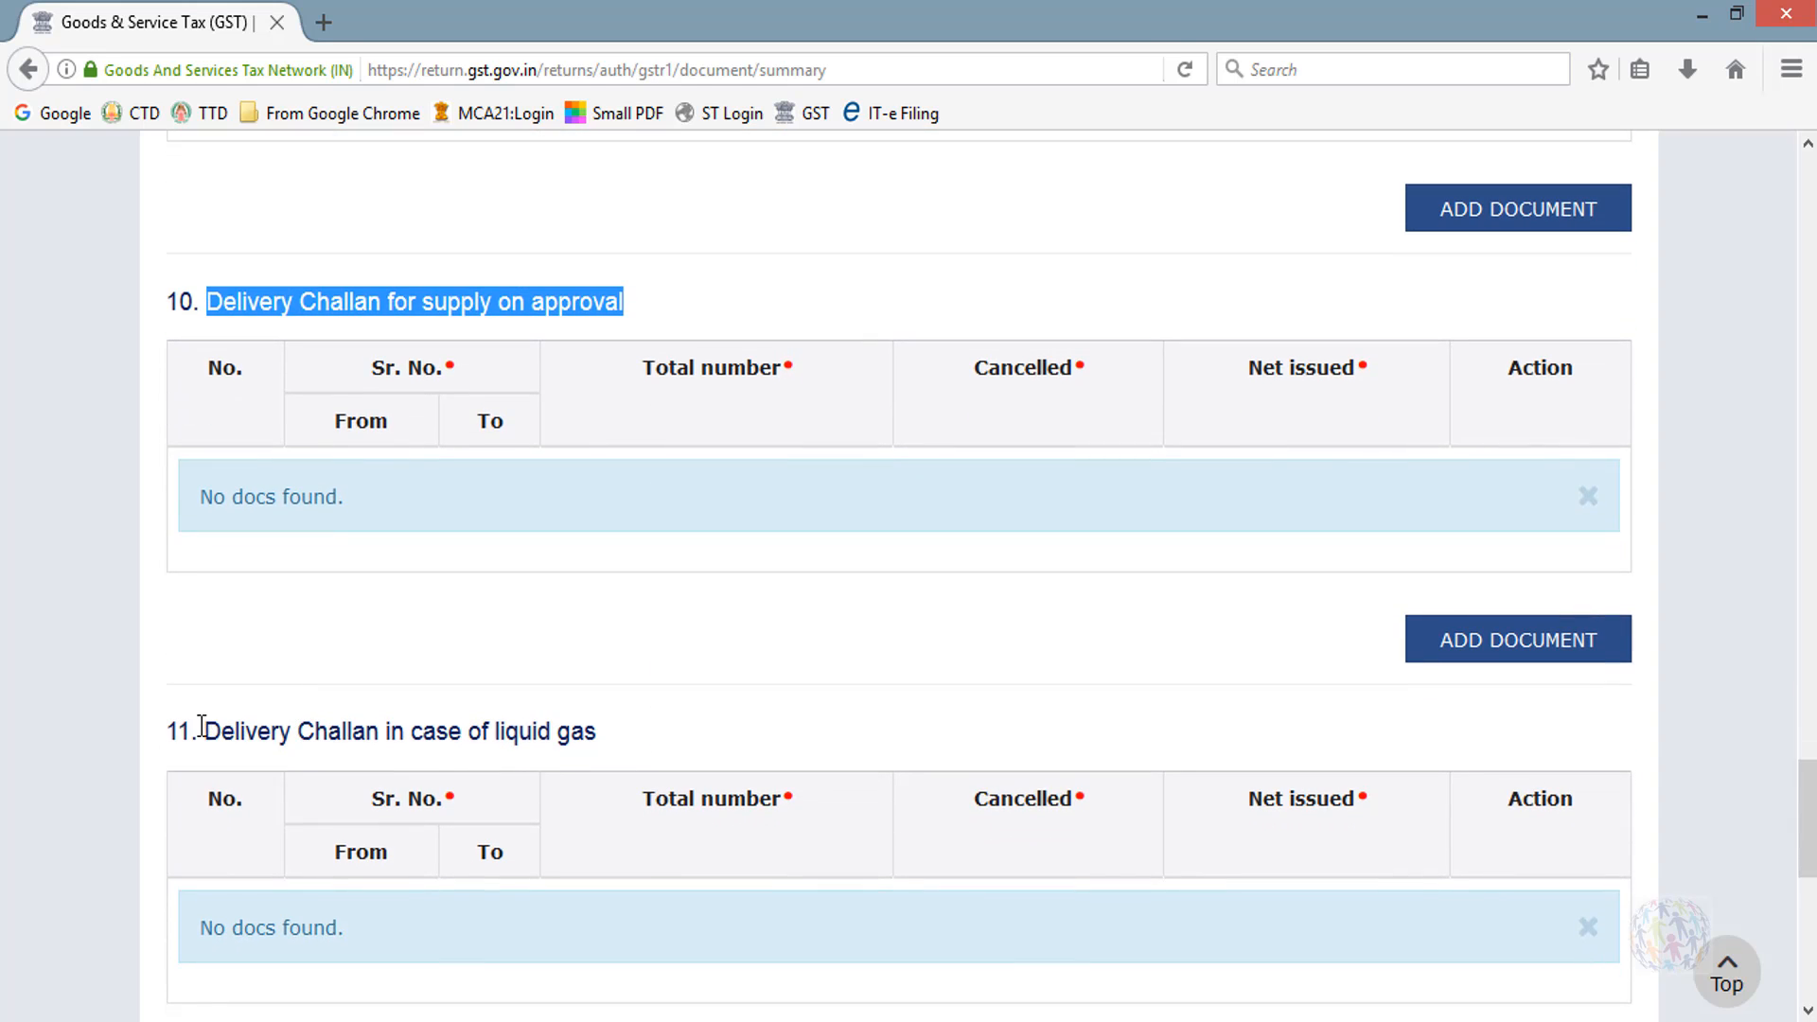
left_click_drag(201, 726, 620, 738)
left_click(621, 738)
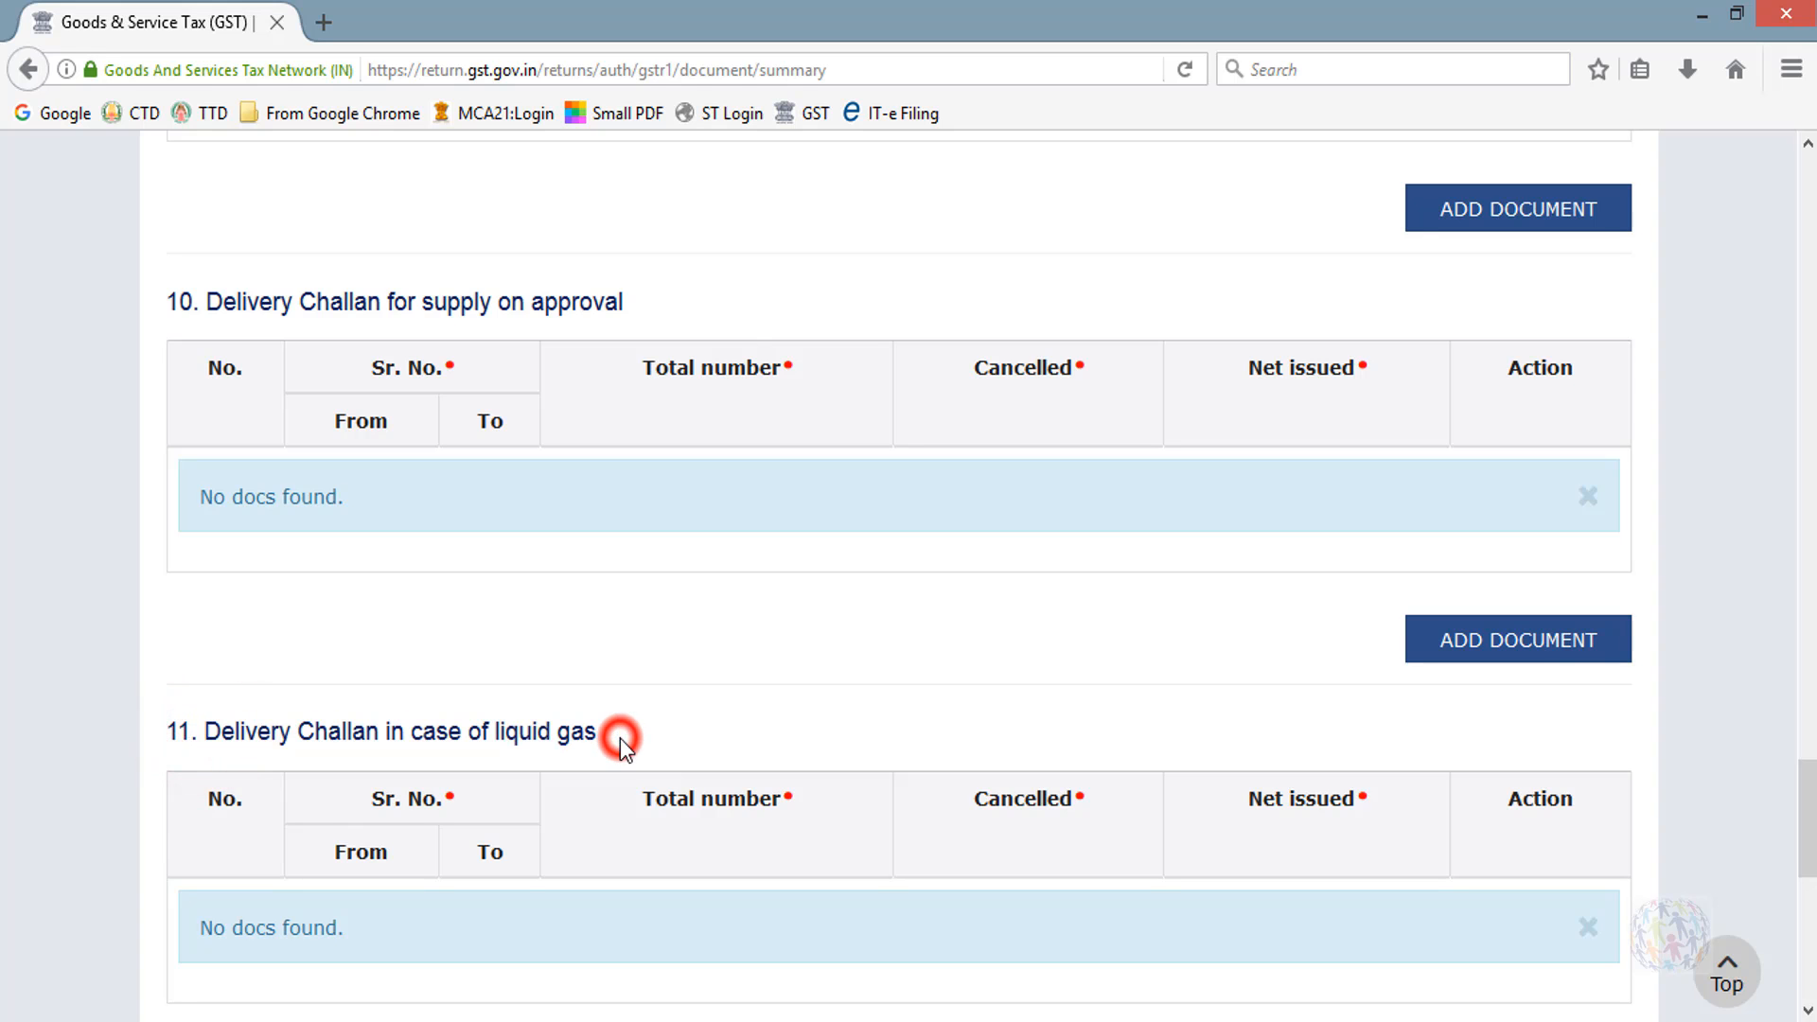
scroll(621, 738, "down", 5)
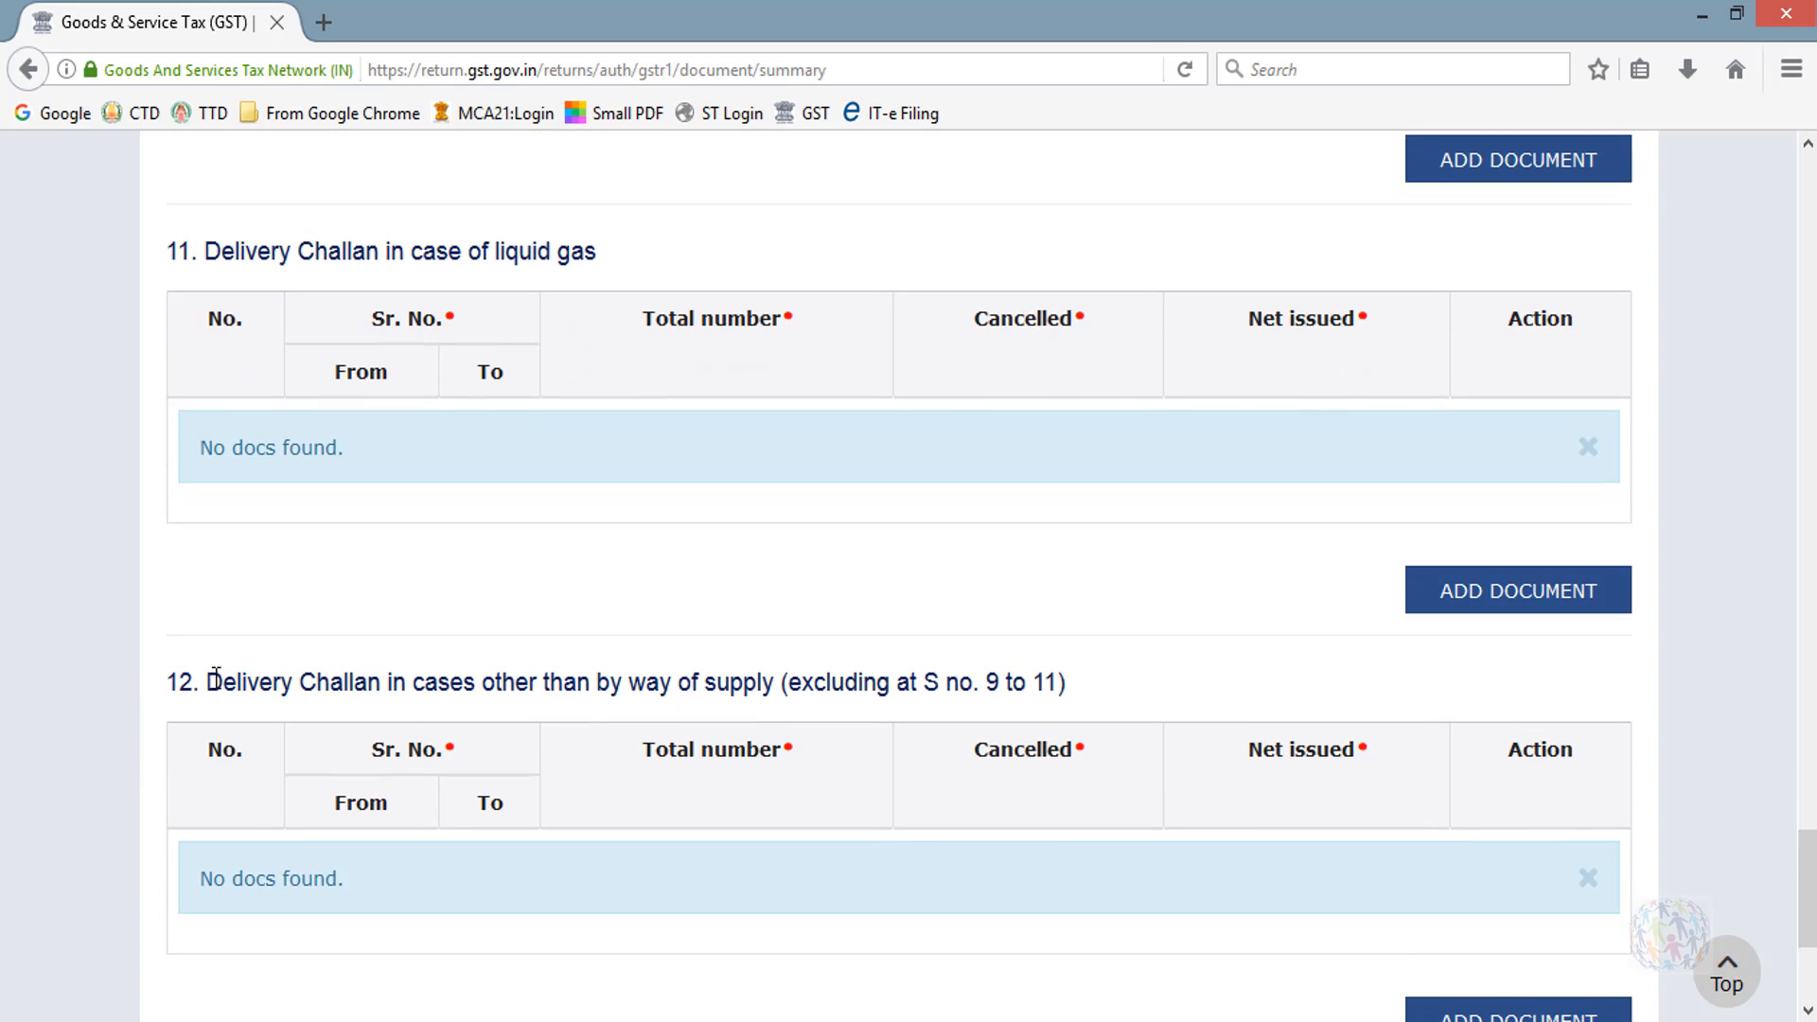
left_click_drag(211, 681, 1040, 704)
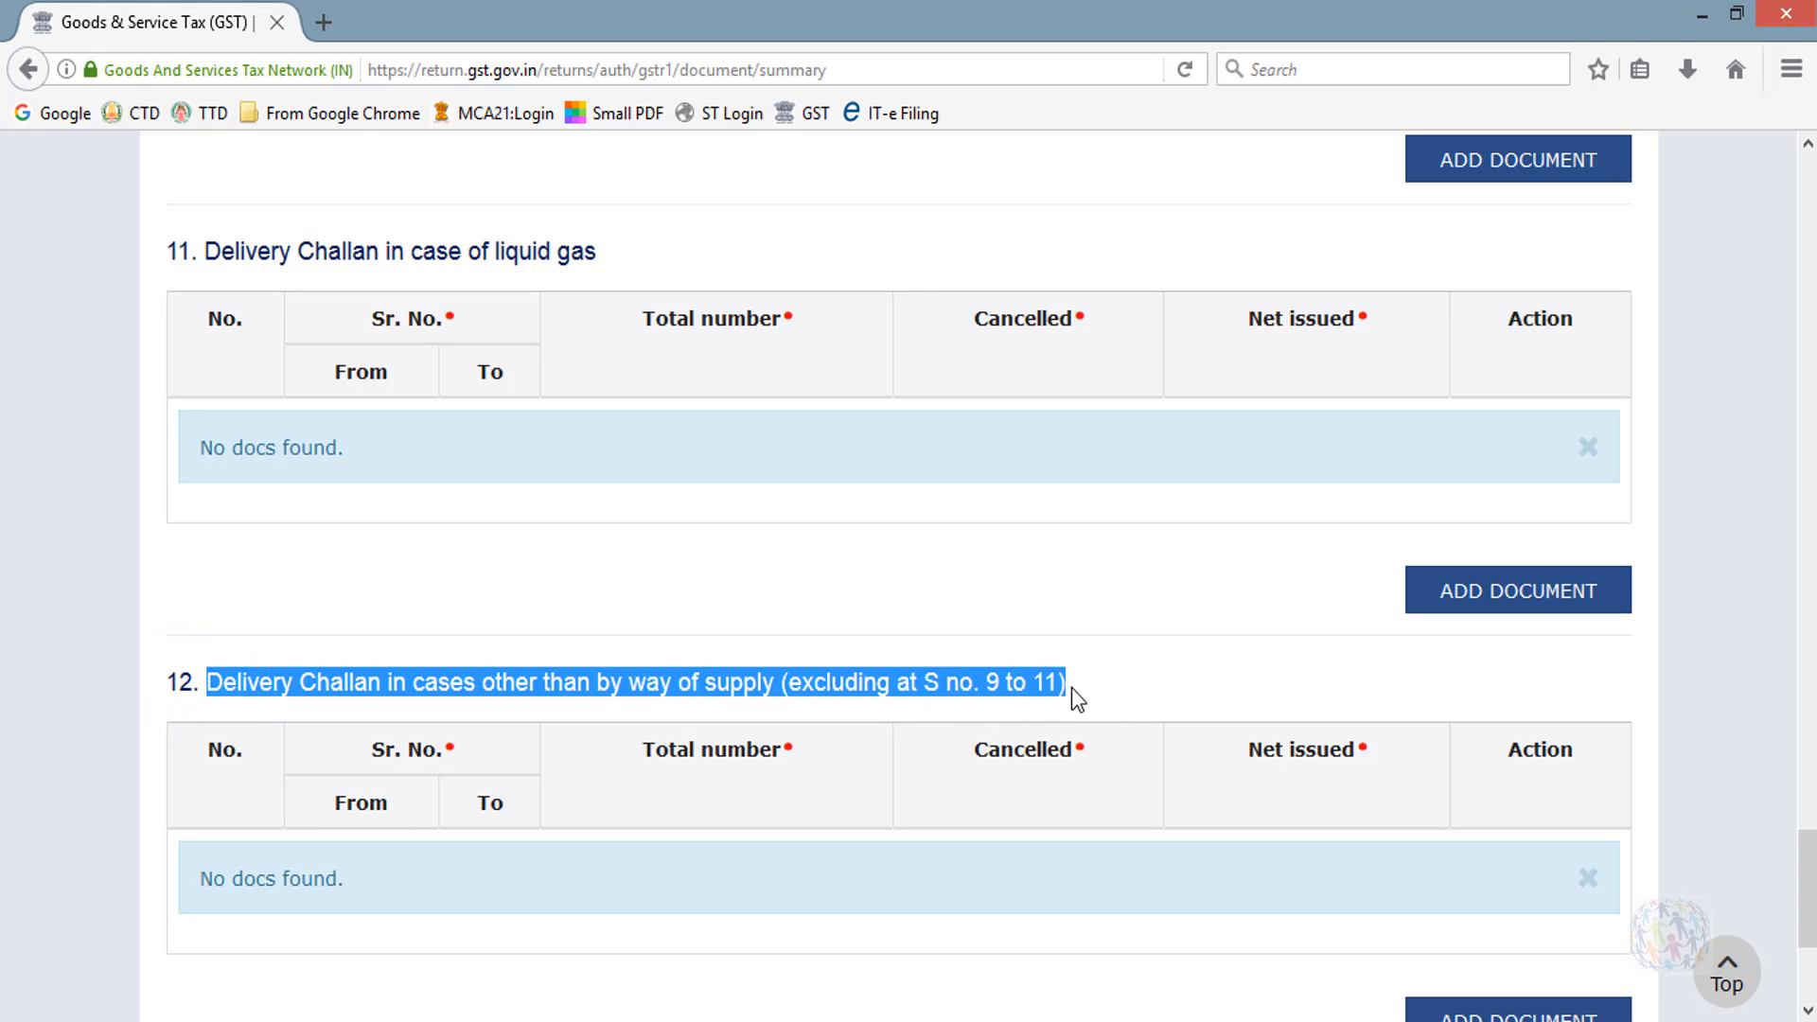
left_click(774, 759)
scroll(774, 760, "down", 4)
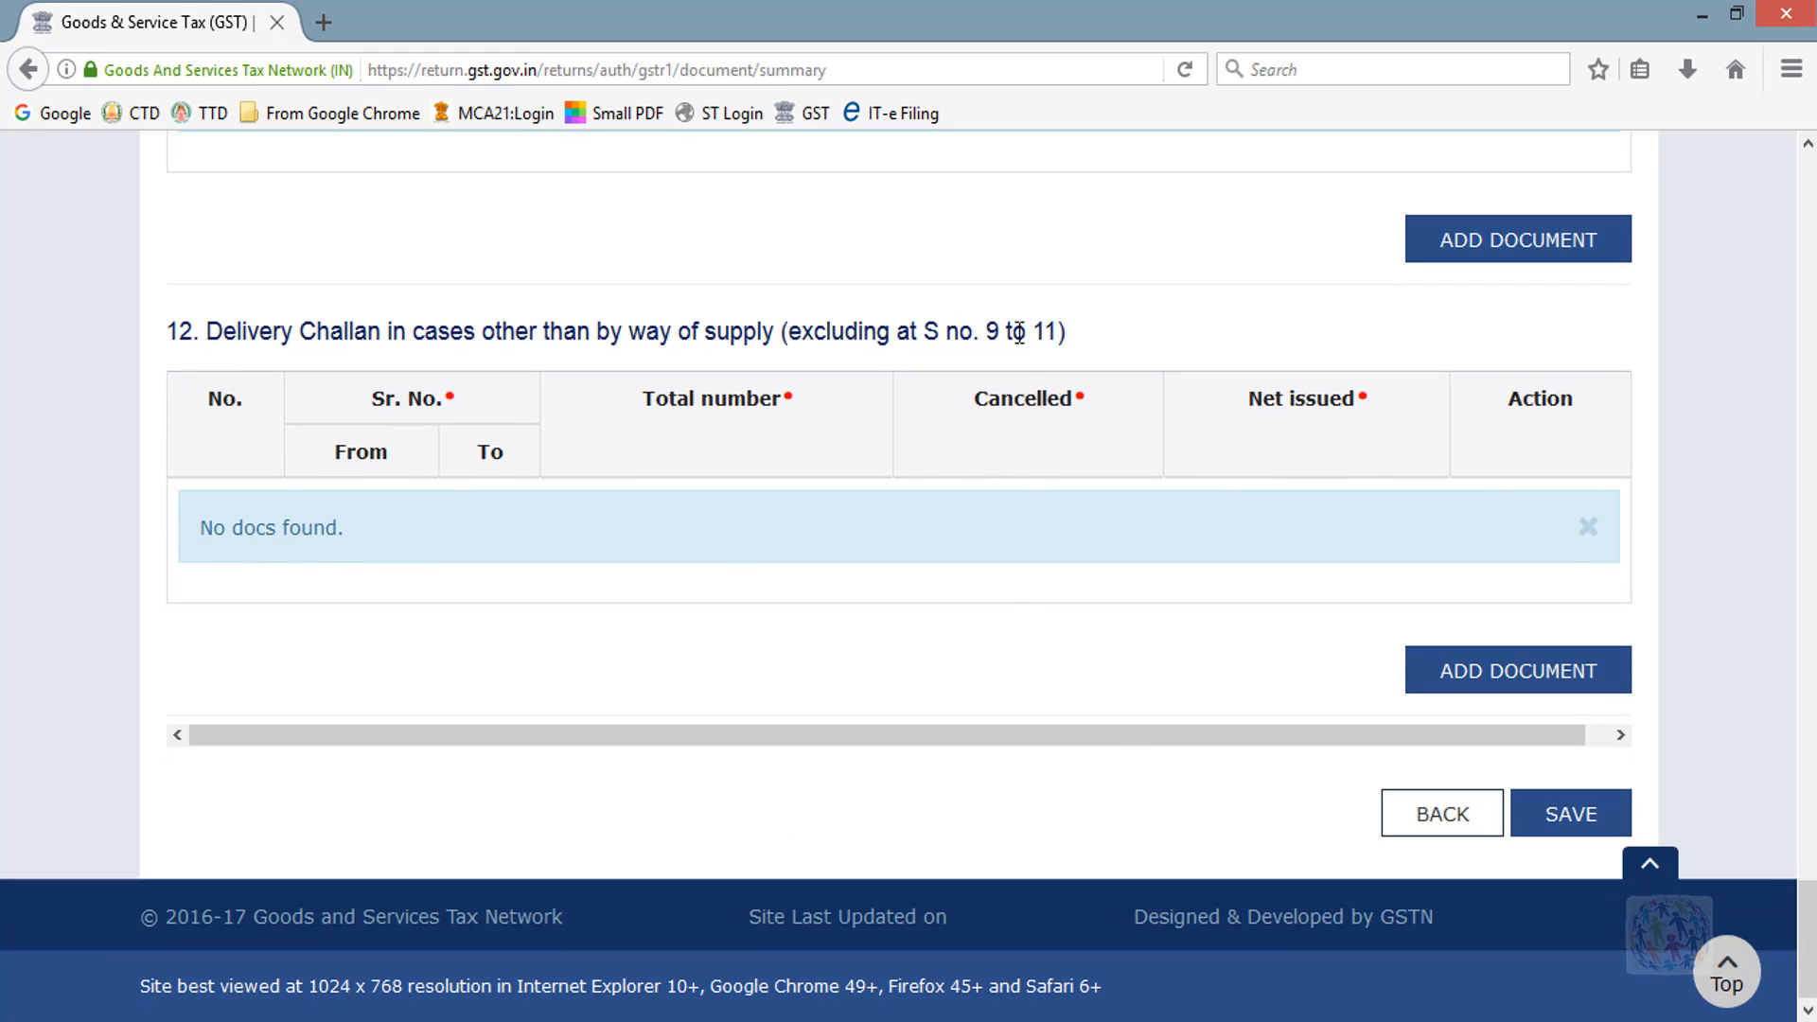
Review the twelve document sections once more and return to the GSTR-1 overview without saving.
scroll(1022, 620, "up", 20)
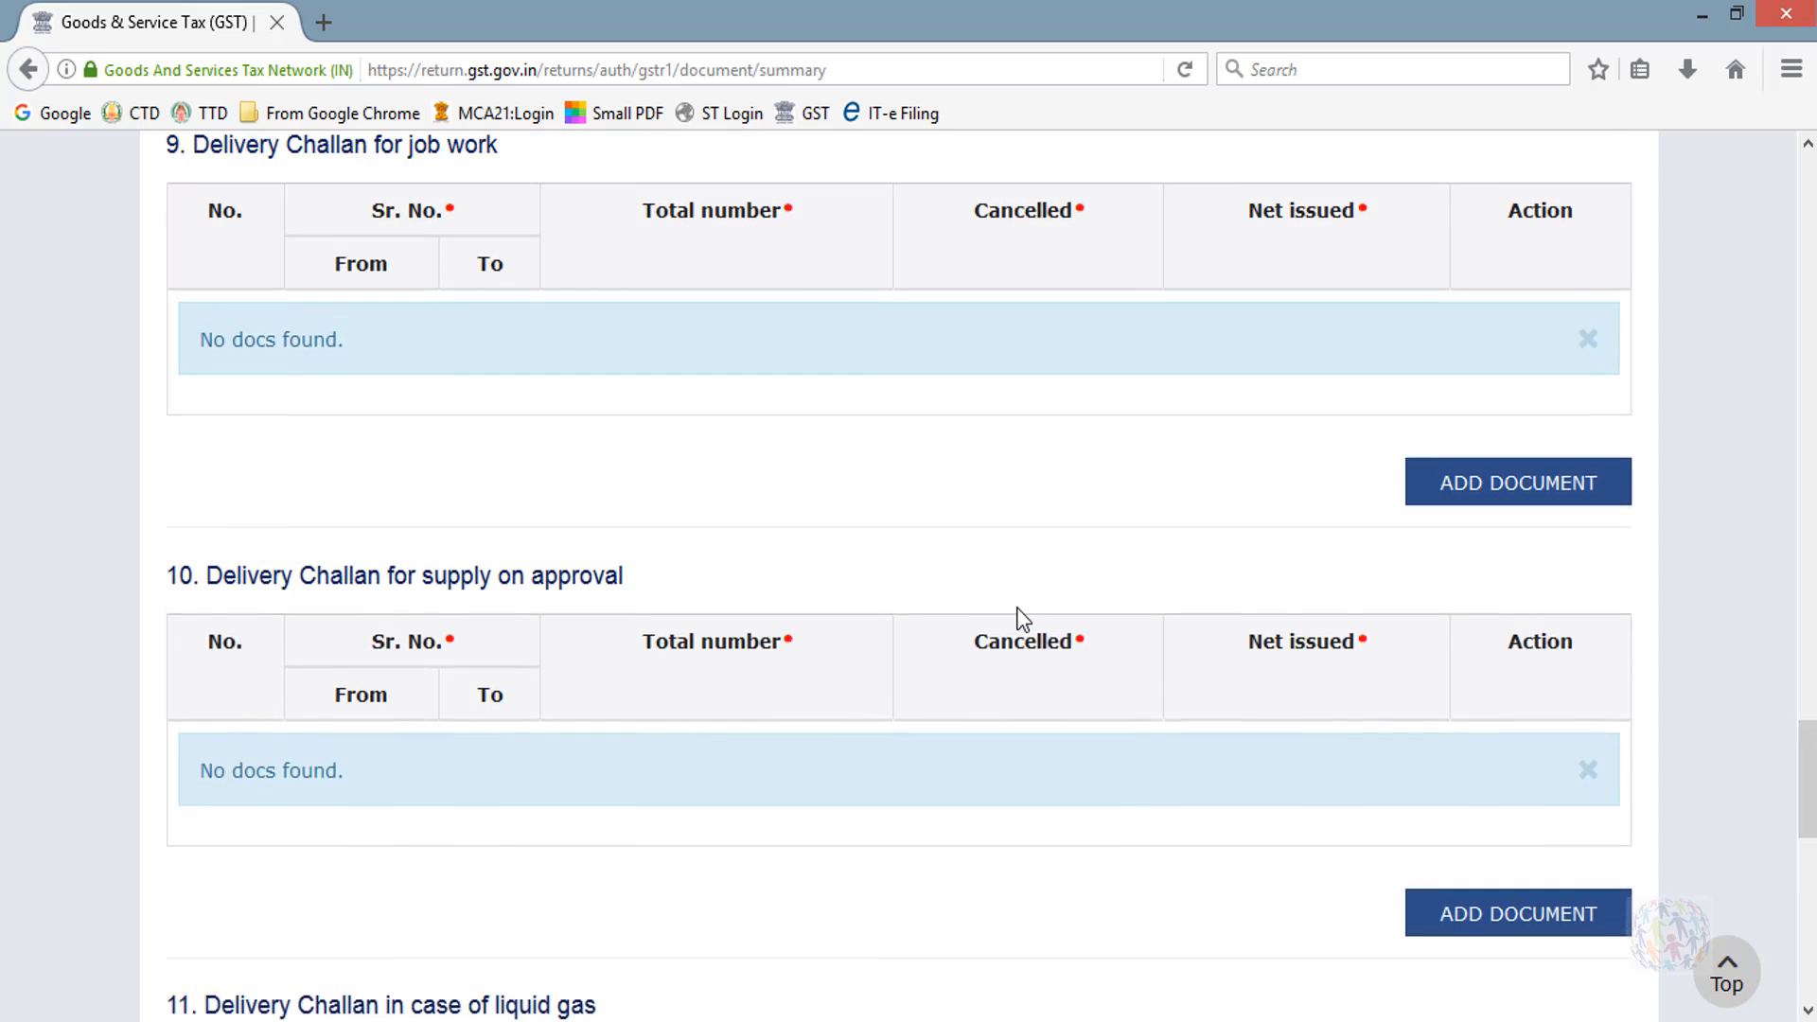
scroll(1022, 619, "up", 5)
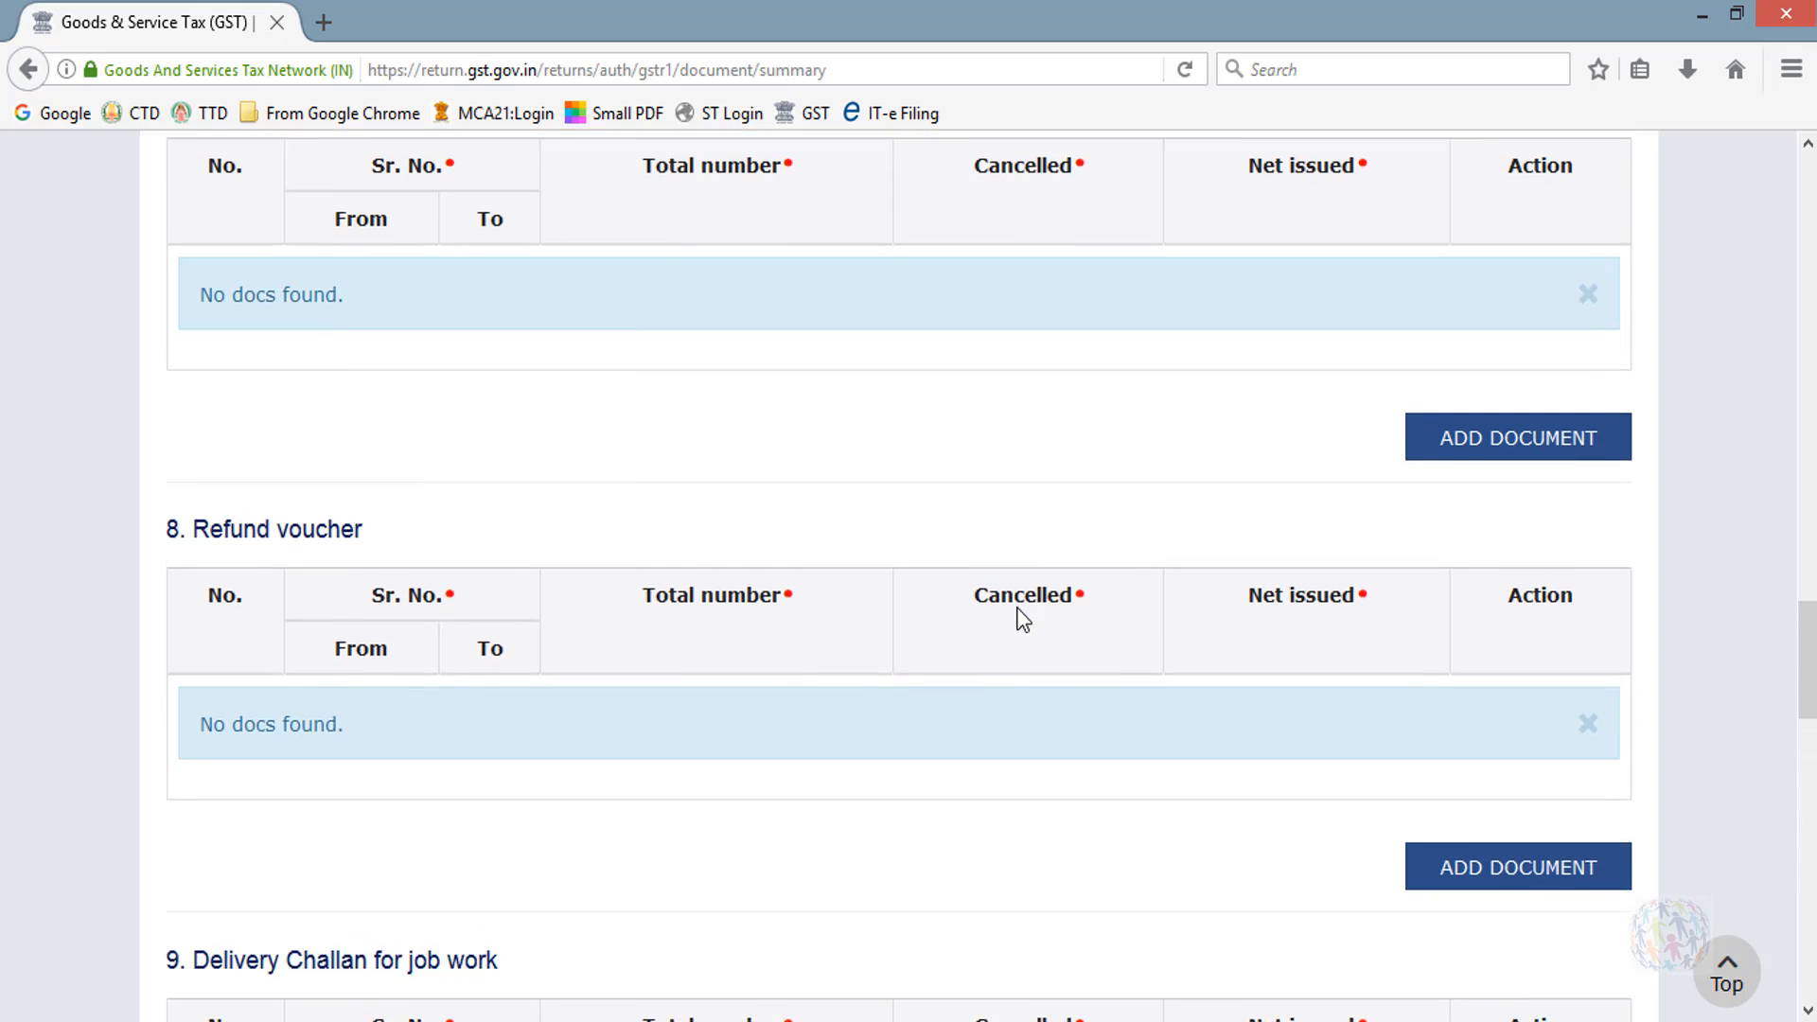
scroll(1022, 620, "up", 10)
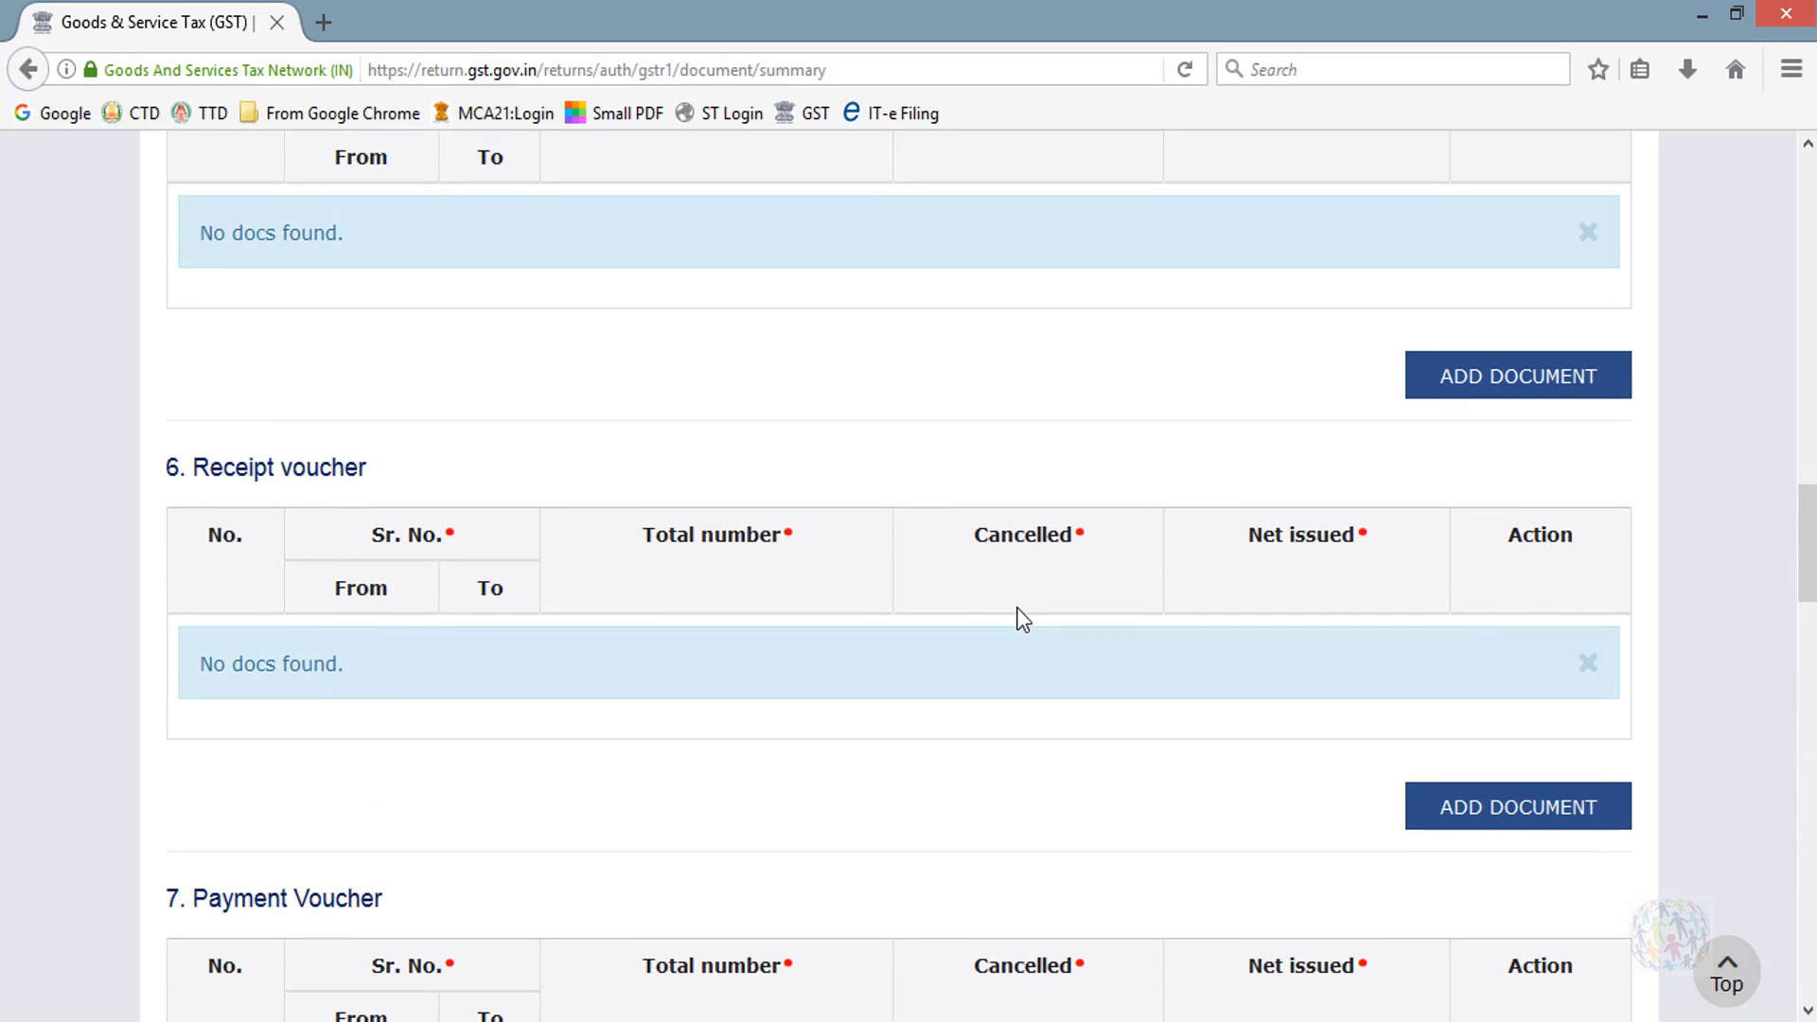
scroll(1022, 619, "up", 7)
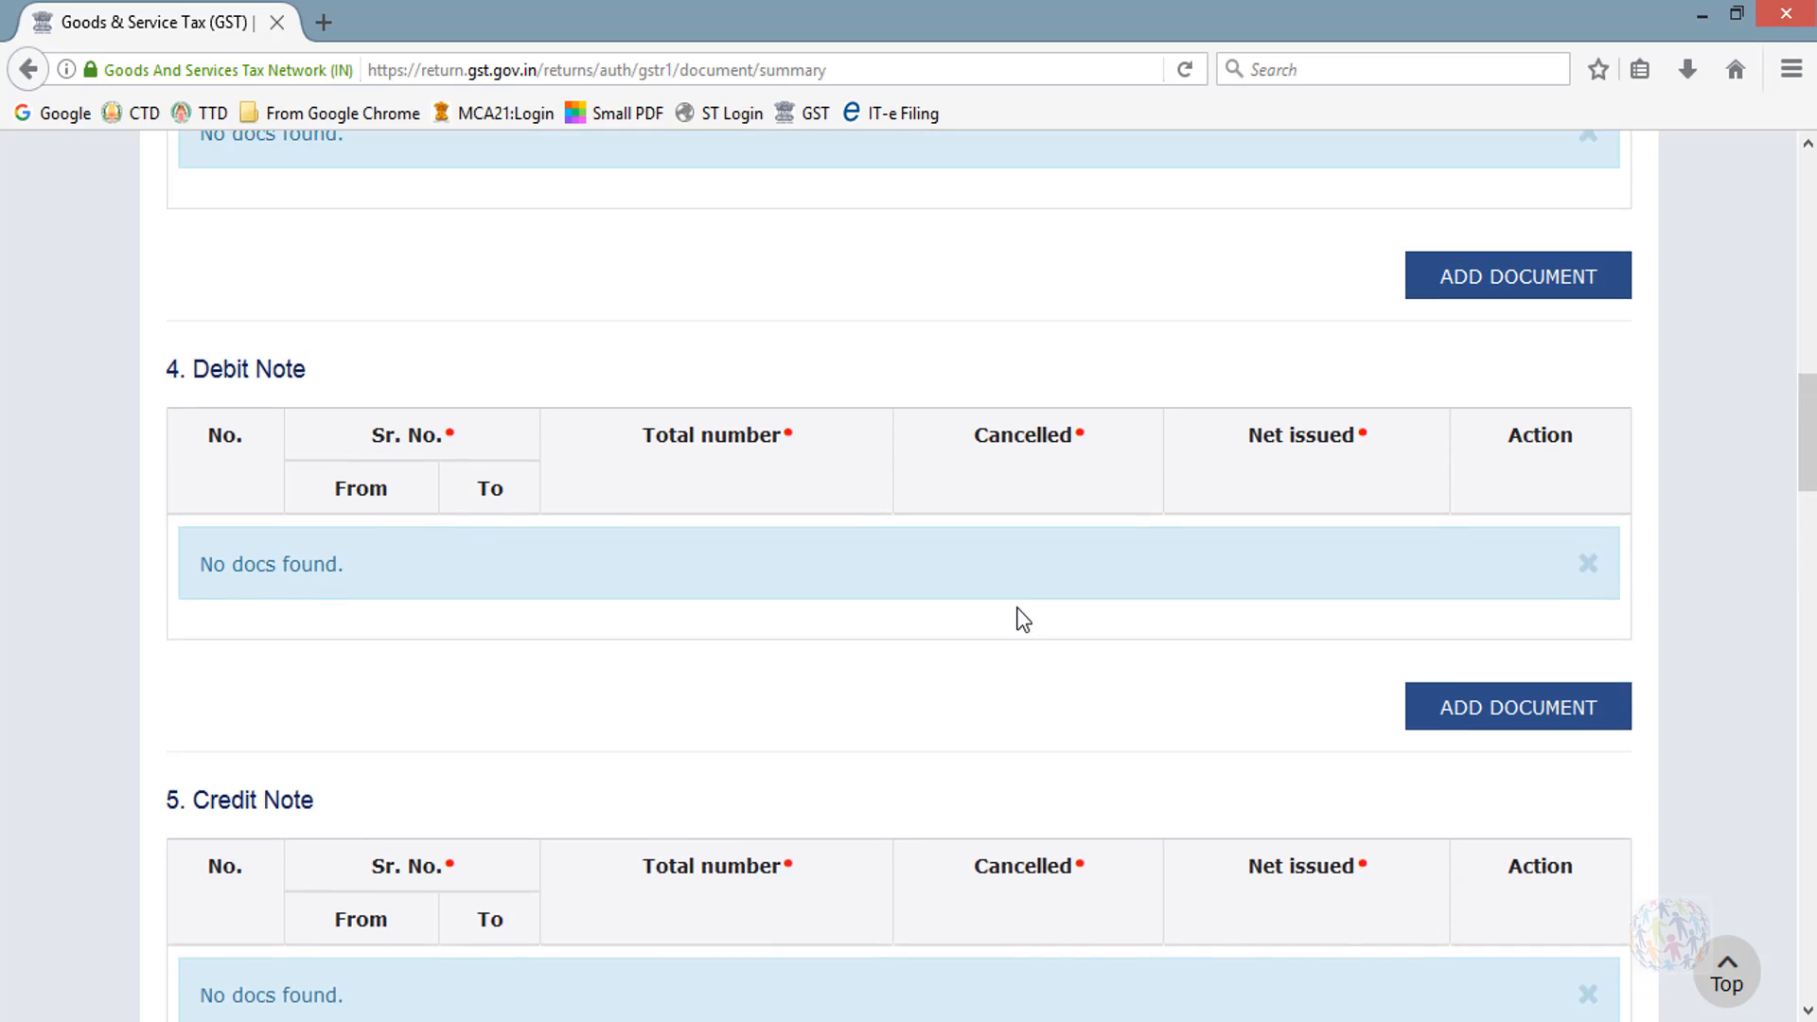
scroll(1021, 619, "up", 8)
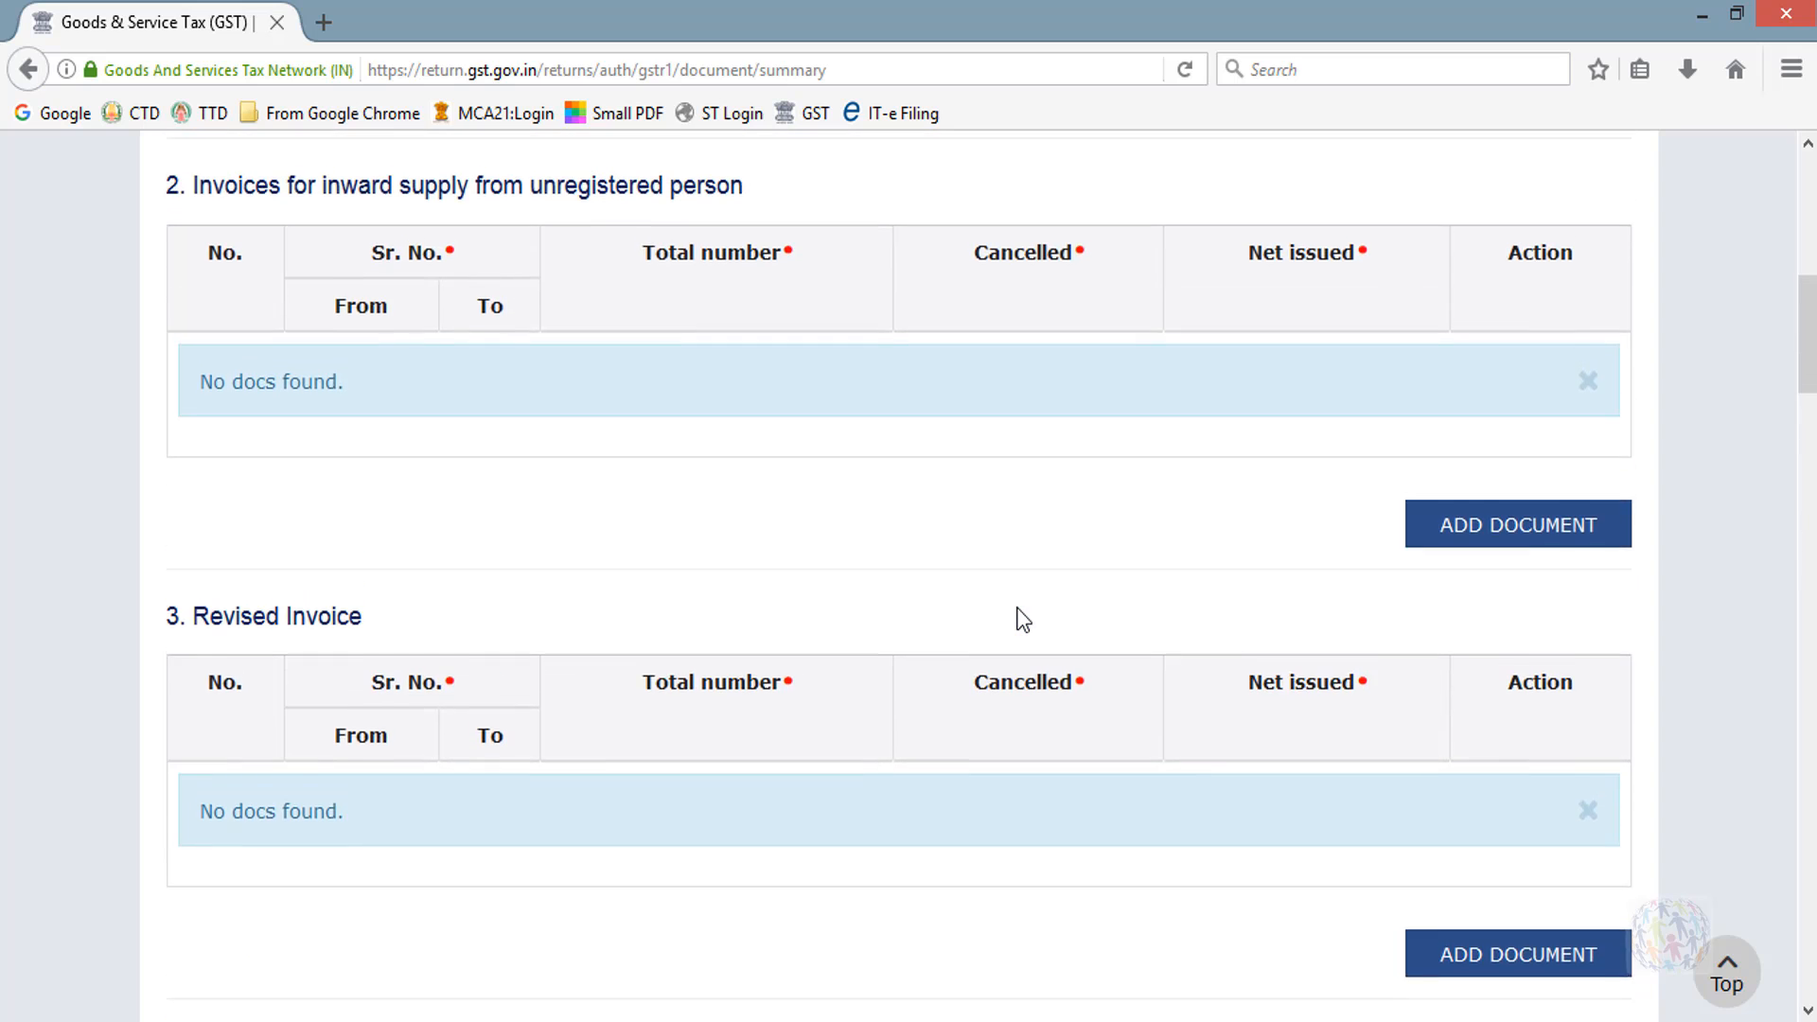
scroll(1022, 620, "up", 5)
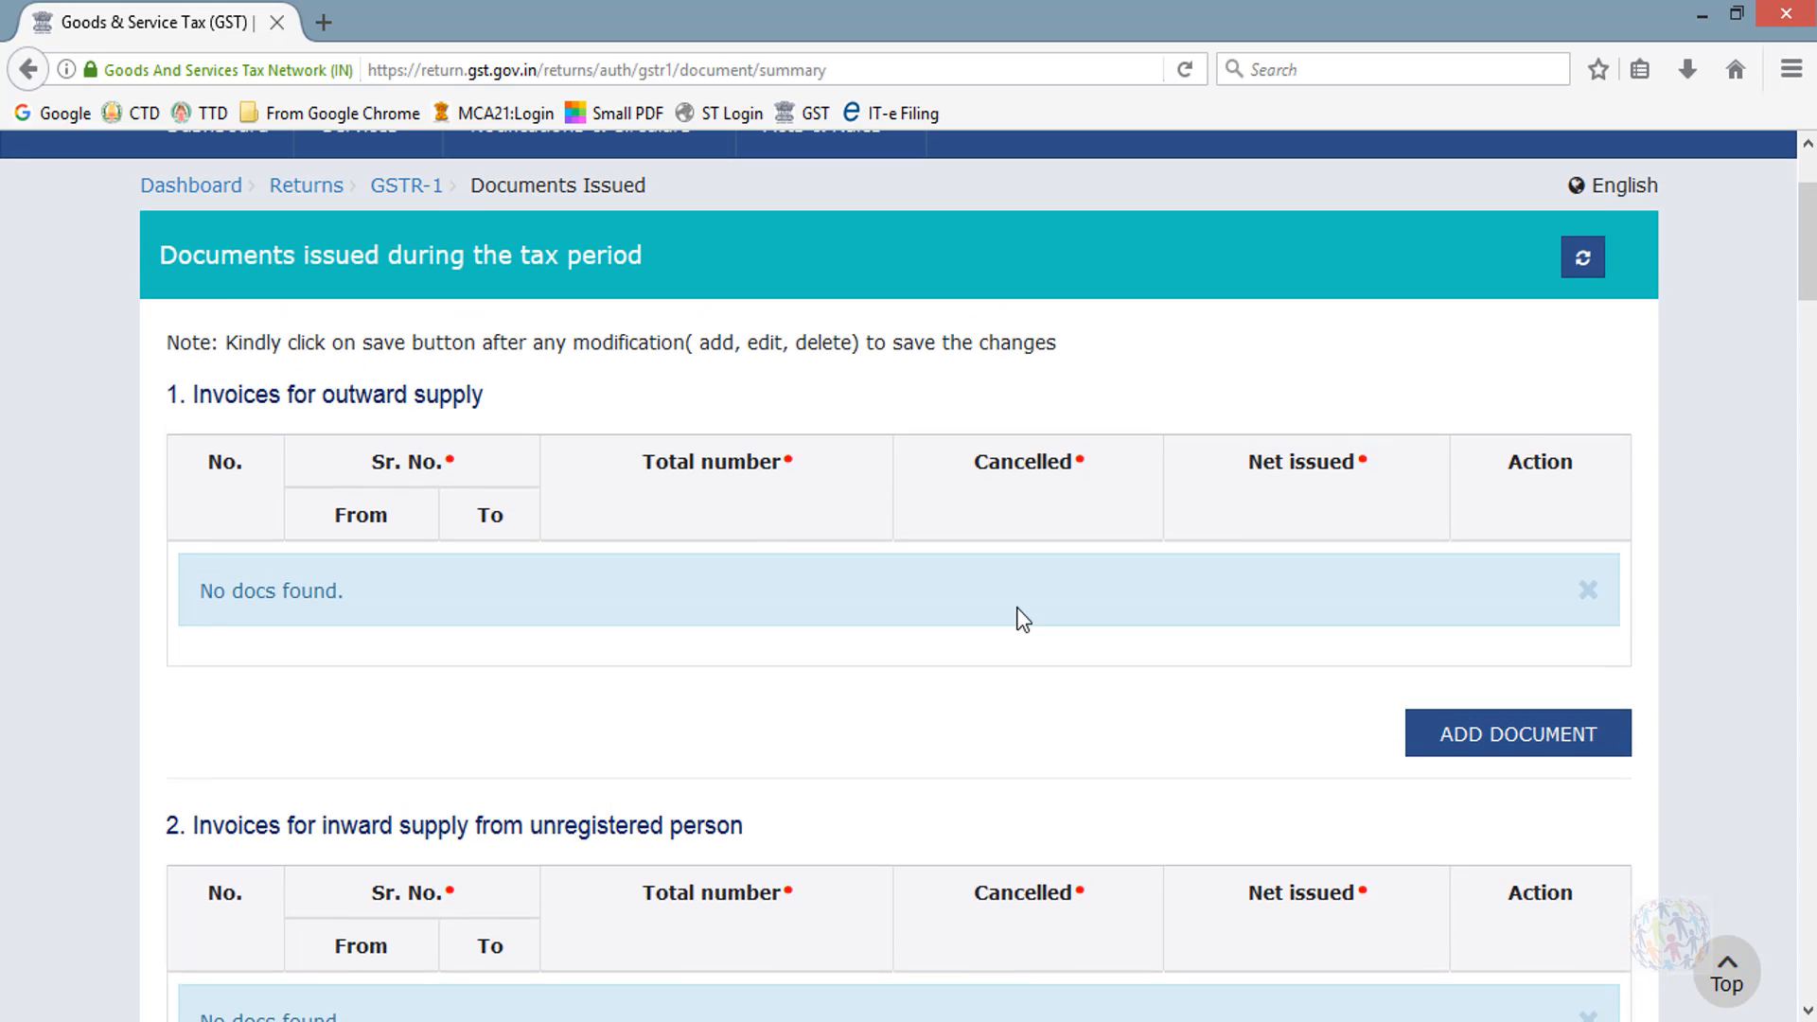
scroll(1022, 619, "down", 20)
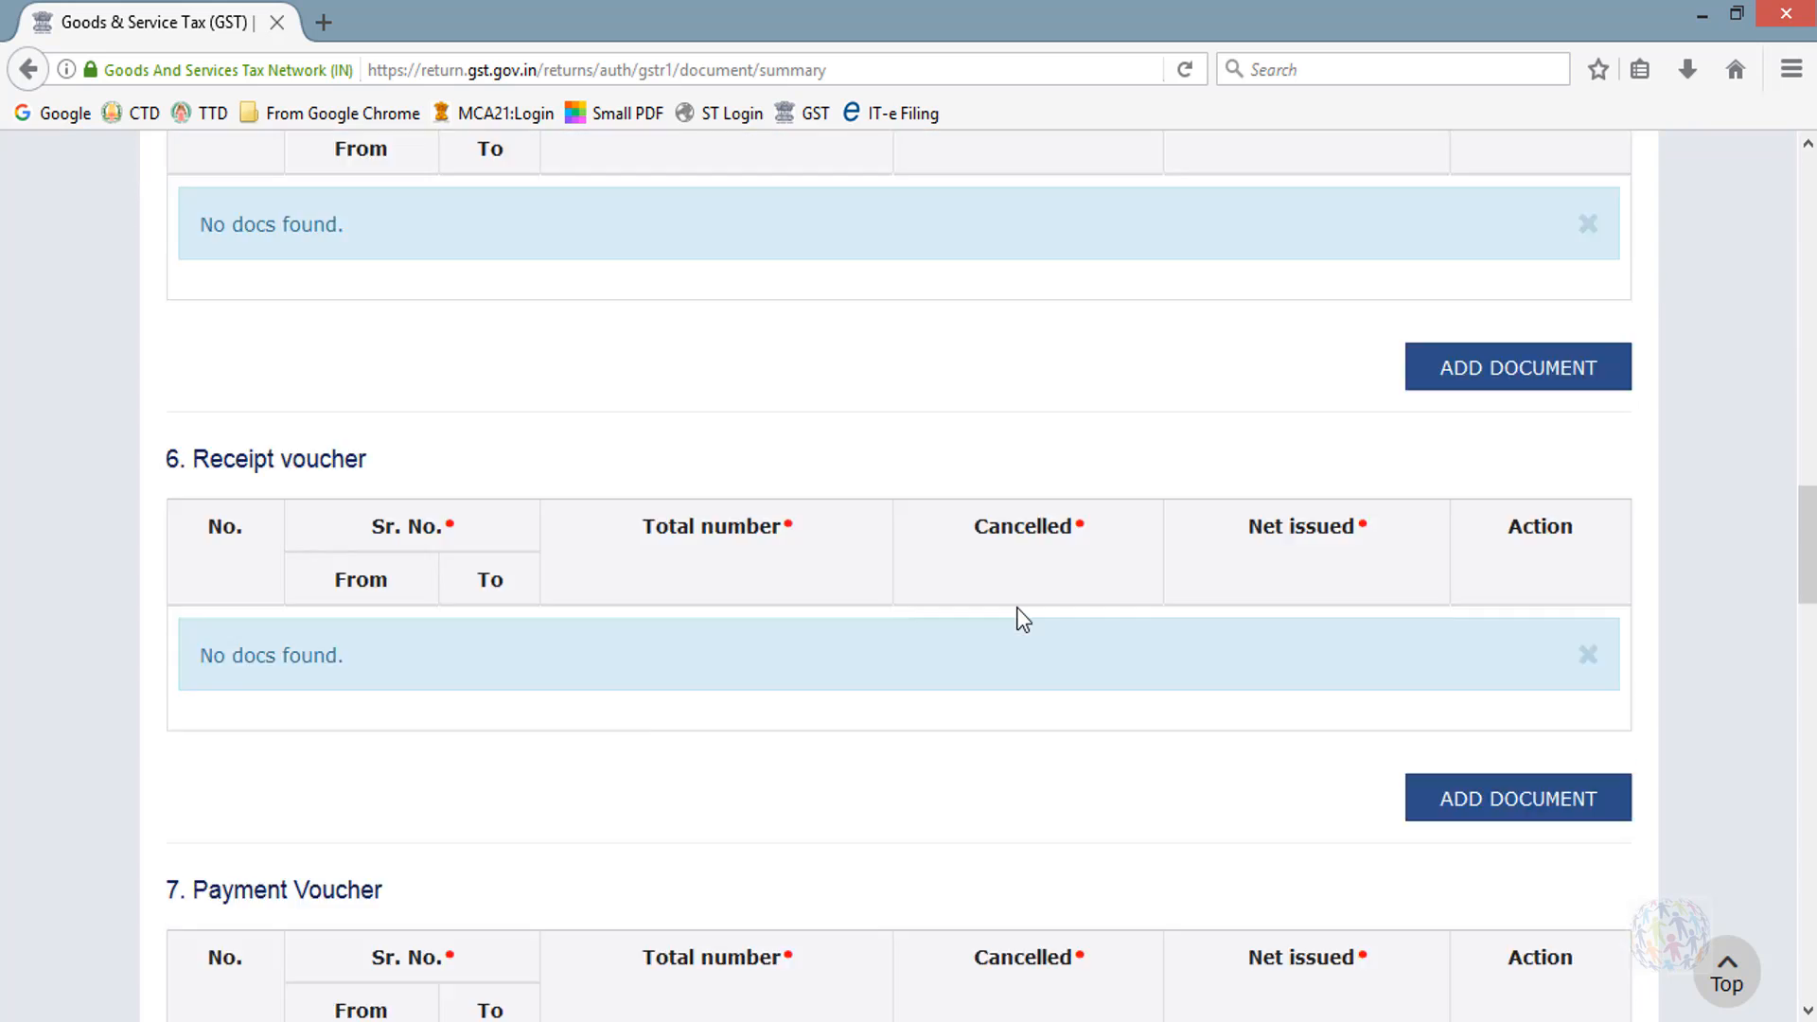
scroll(1133, 680, "down", 10)
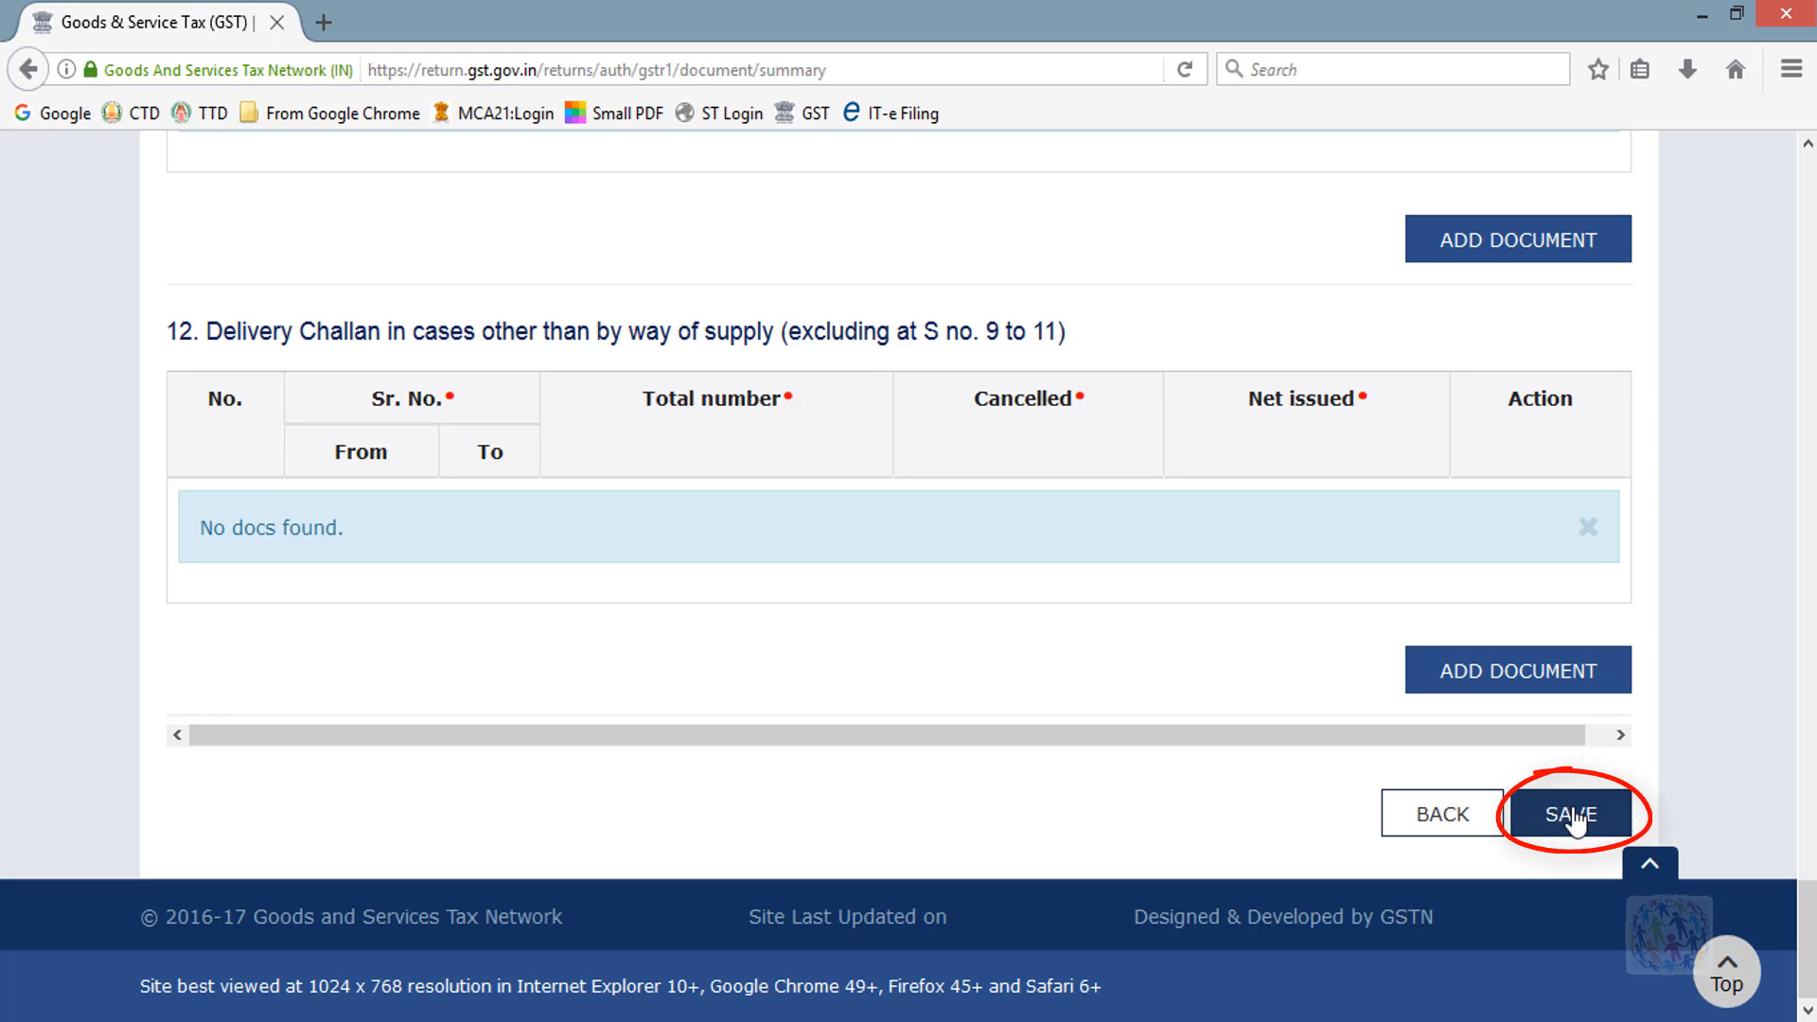
left_click(1426, 821)
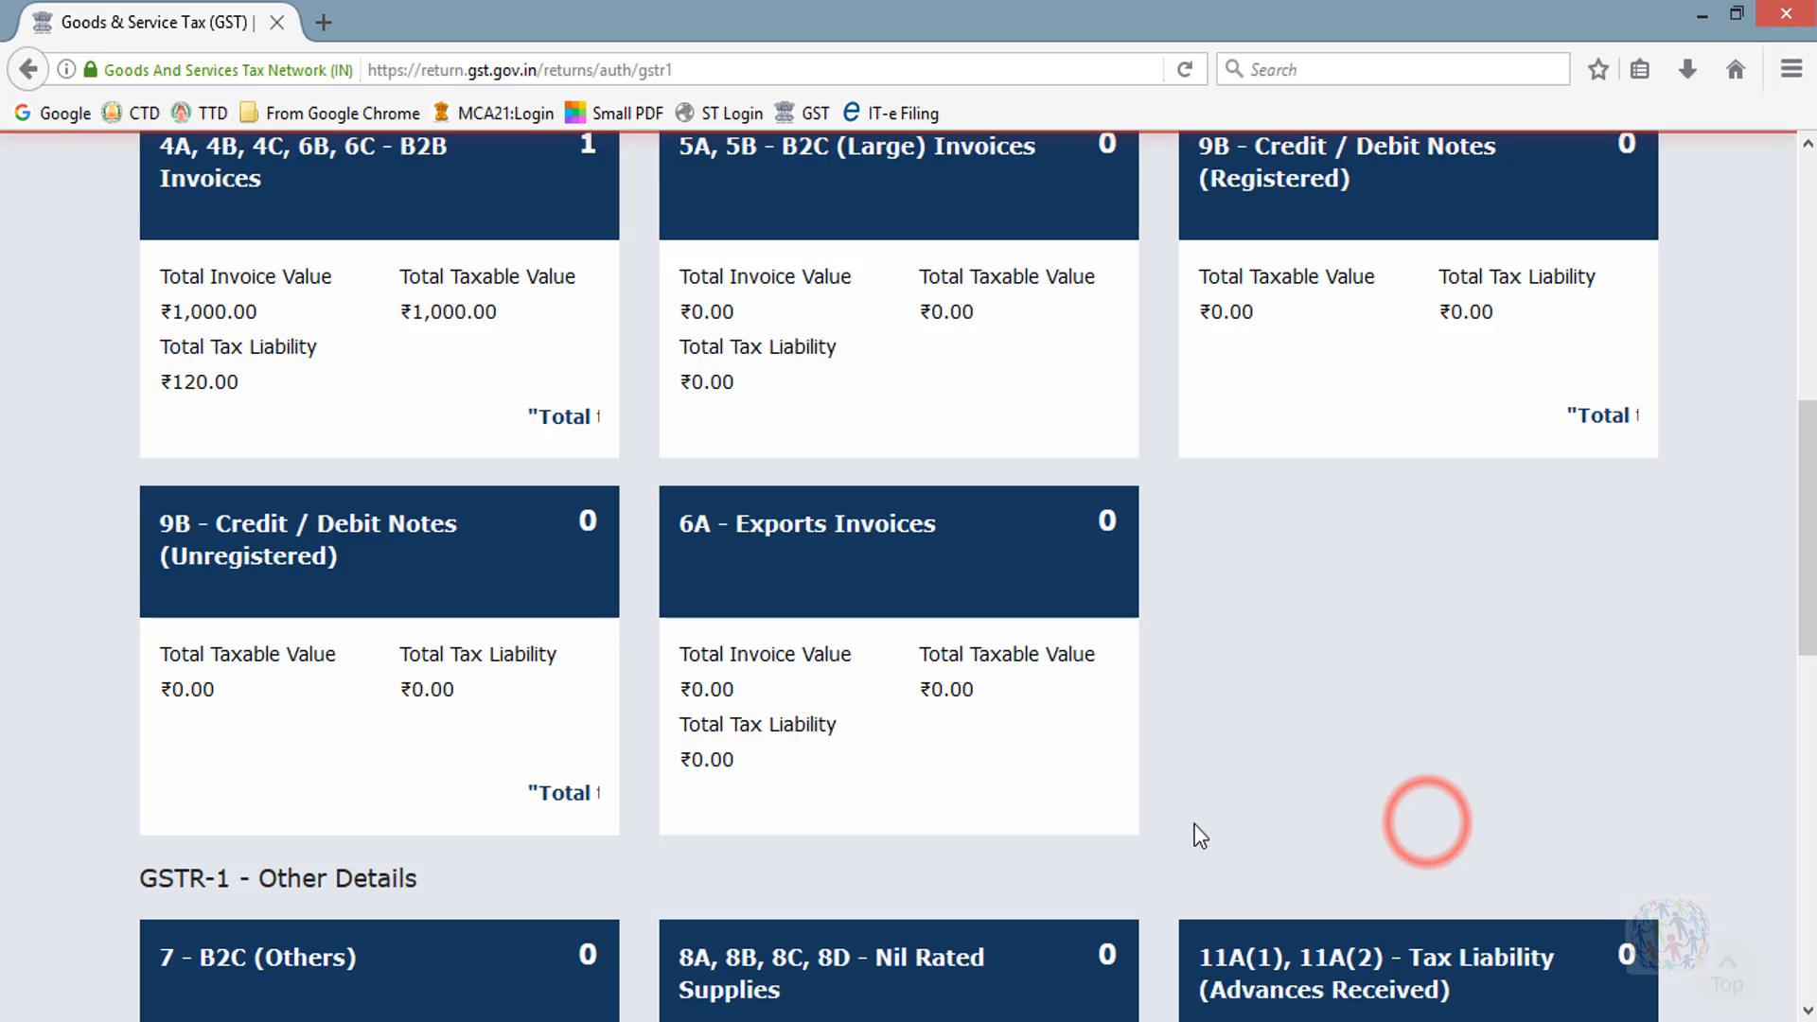
Examine the invoice and other details summaries on the GSTR-1 overview, along with the declaration and the submit and filing options.
scroll(1200, 833, "down", 10)
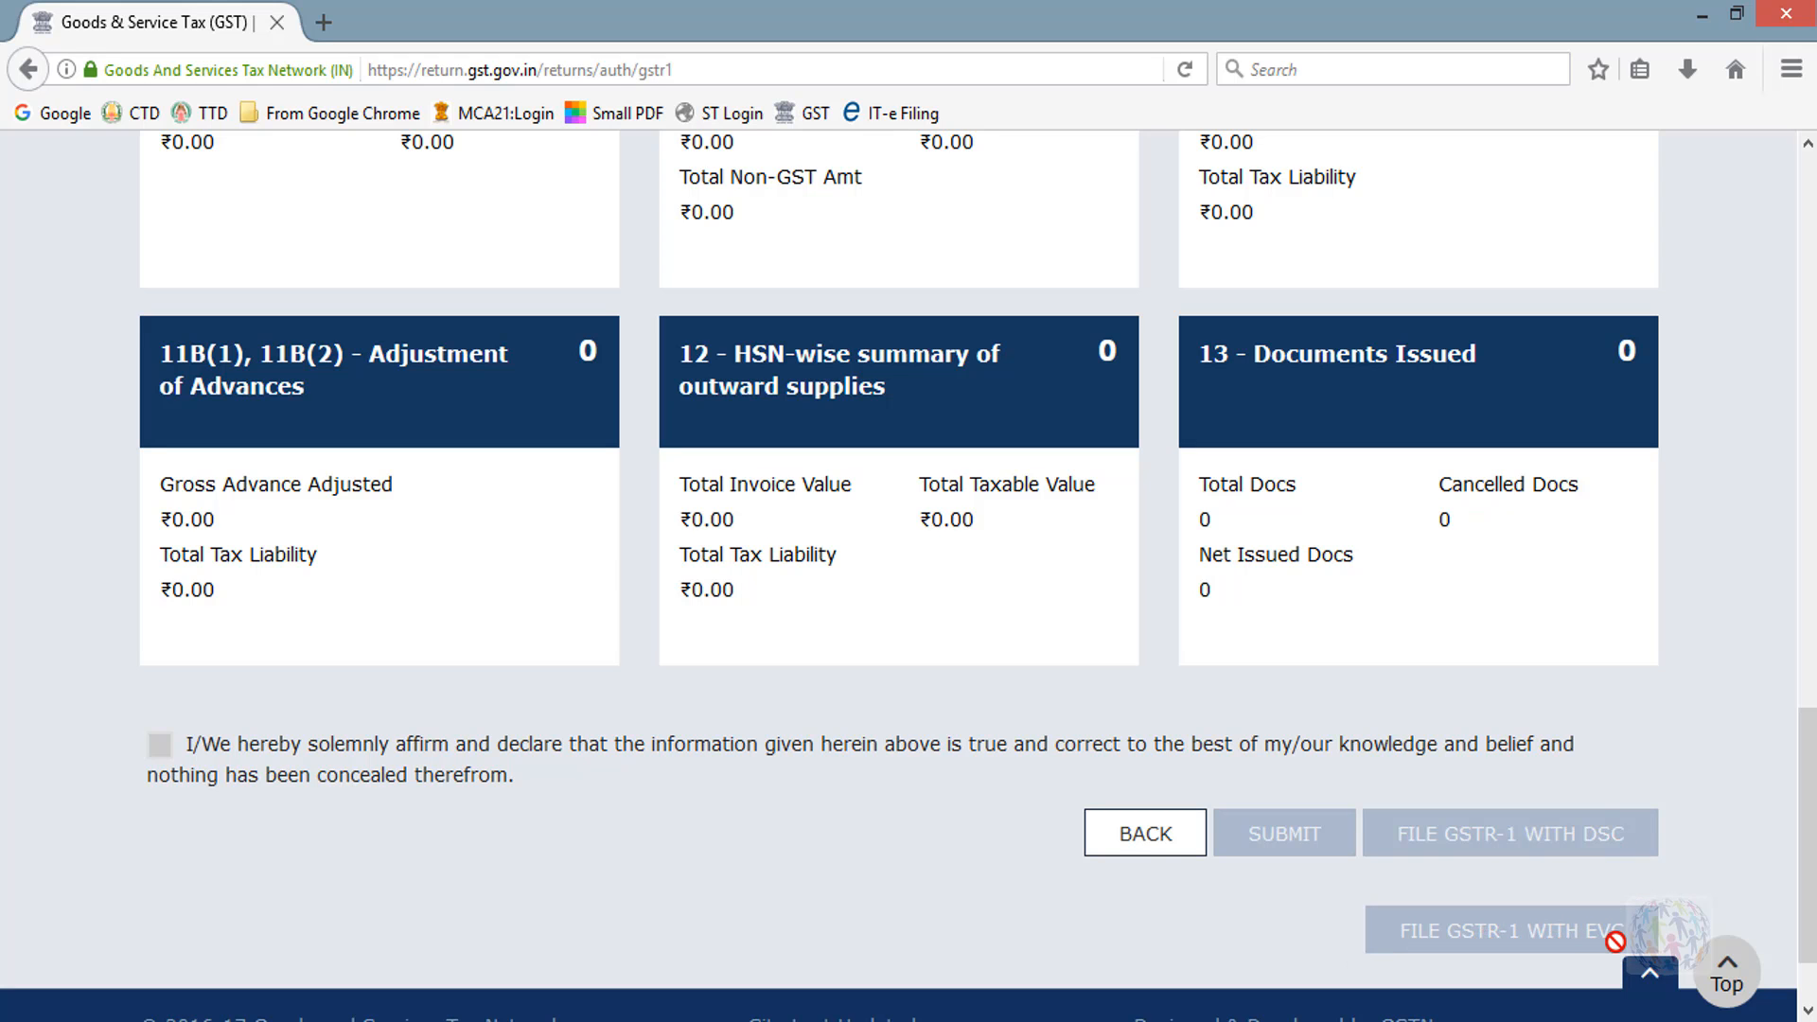
scroll(1003, 851, "up", 8)
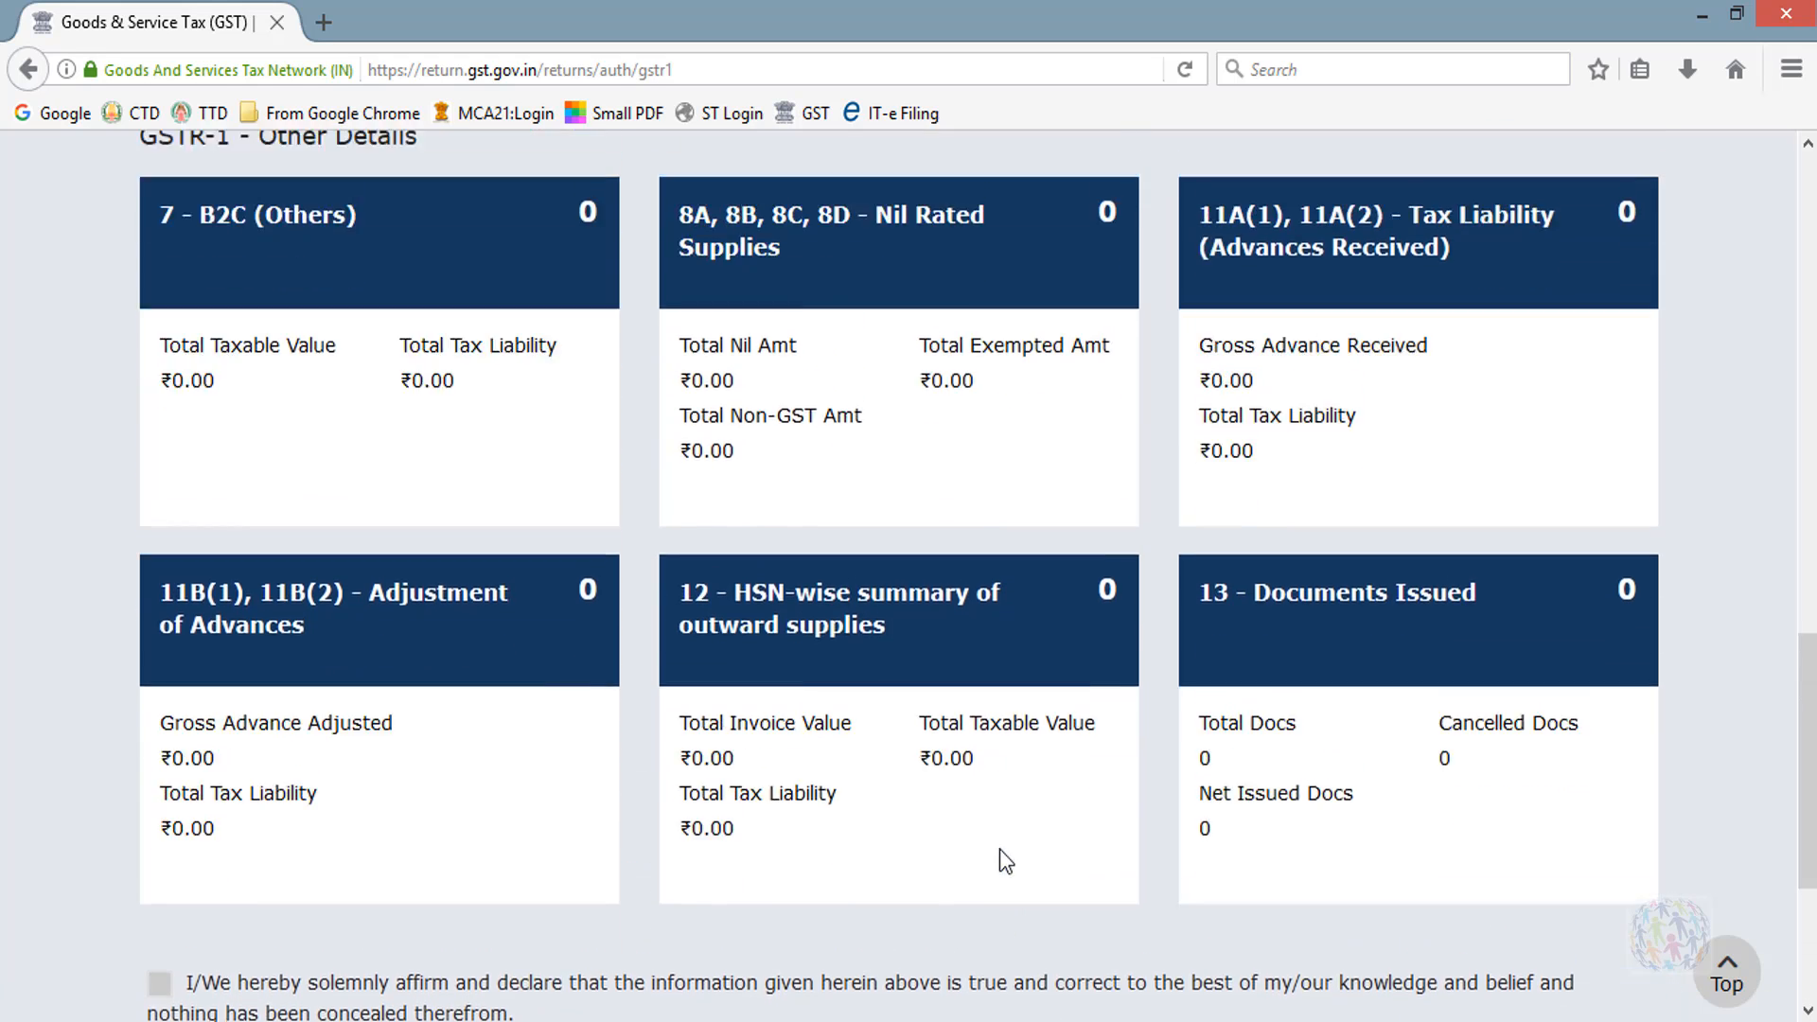
scroll(999, 849, "up", 3)
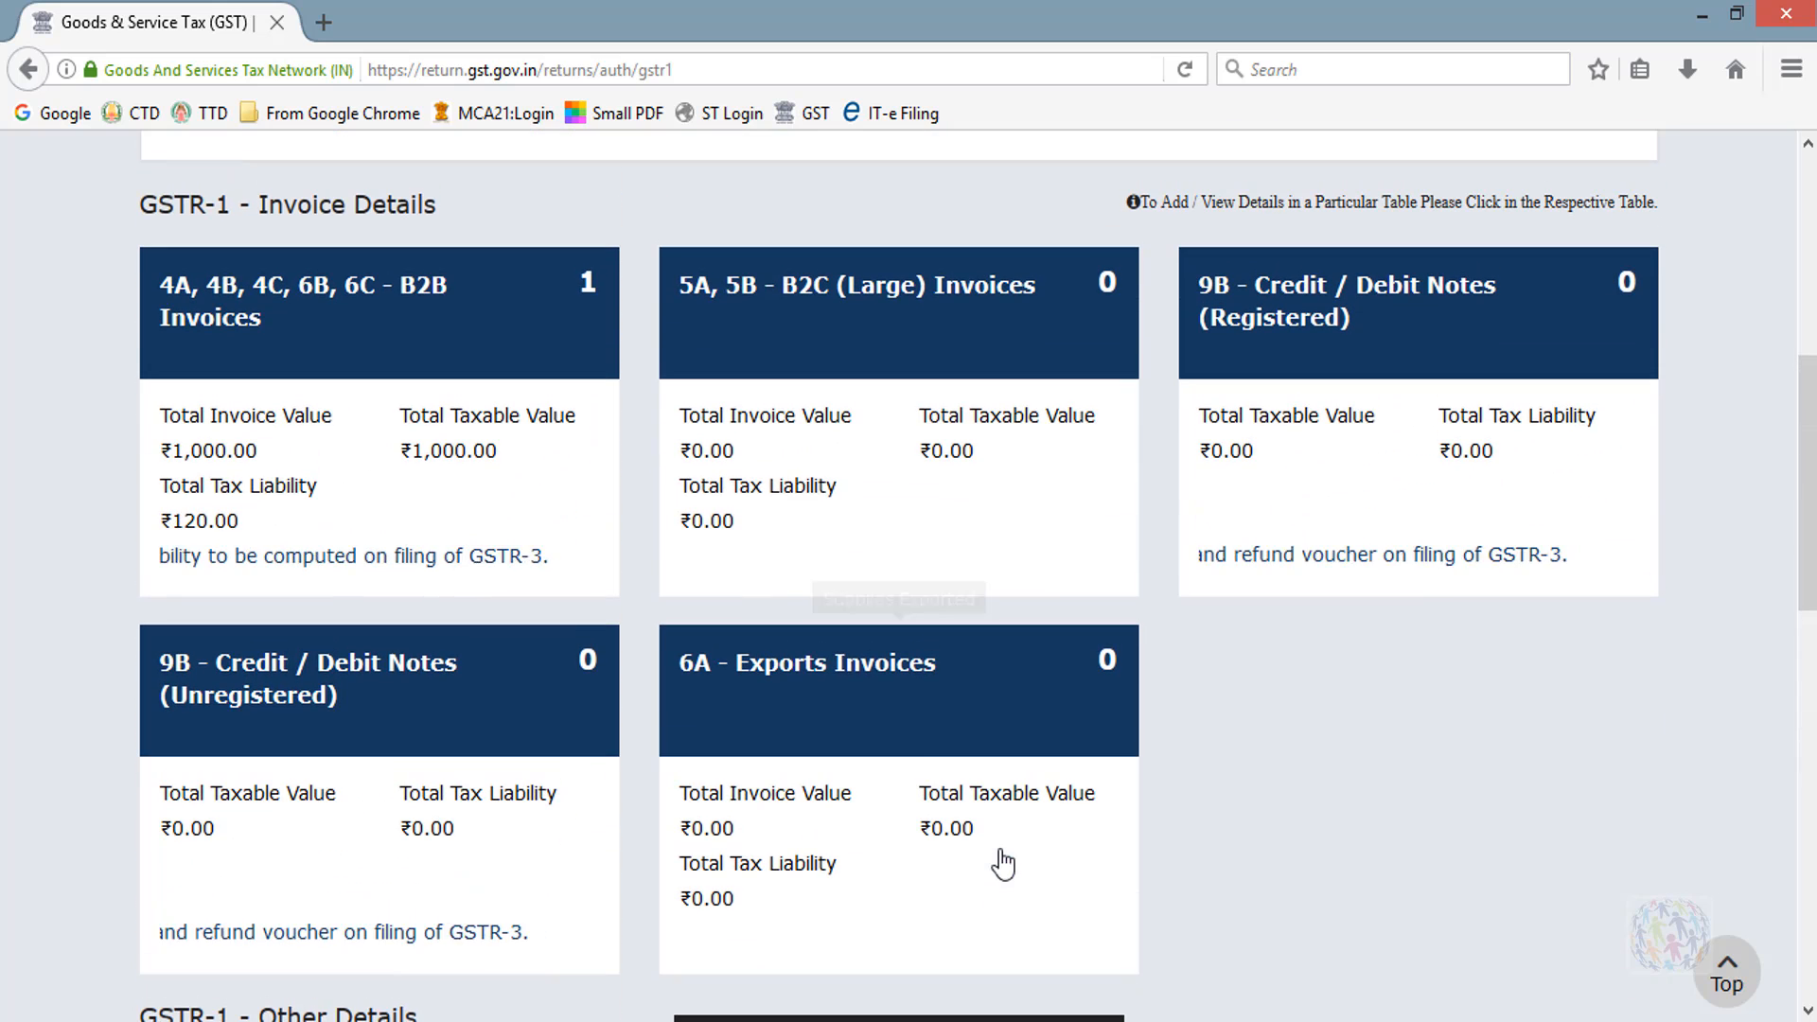
left_click(590, 289)
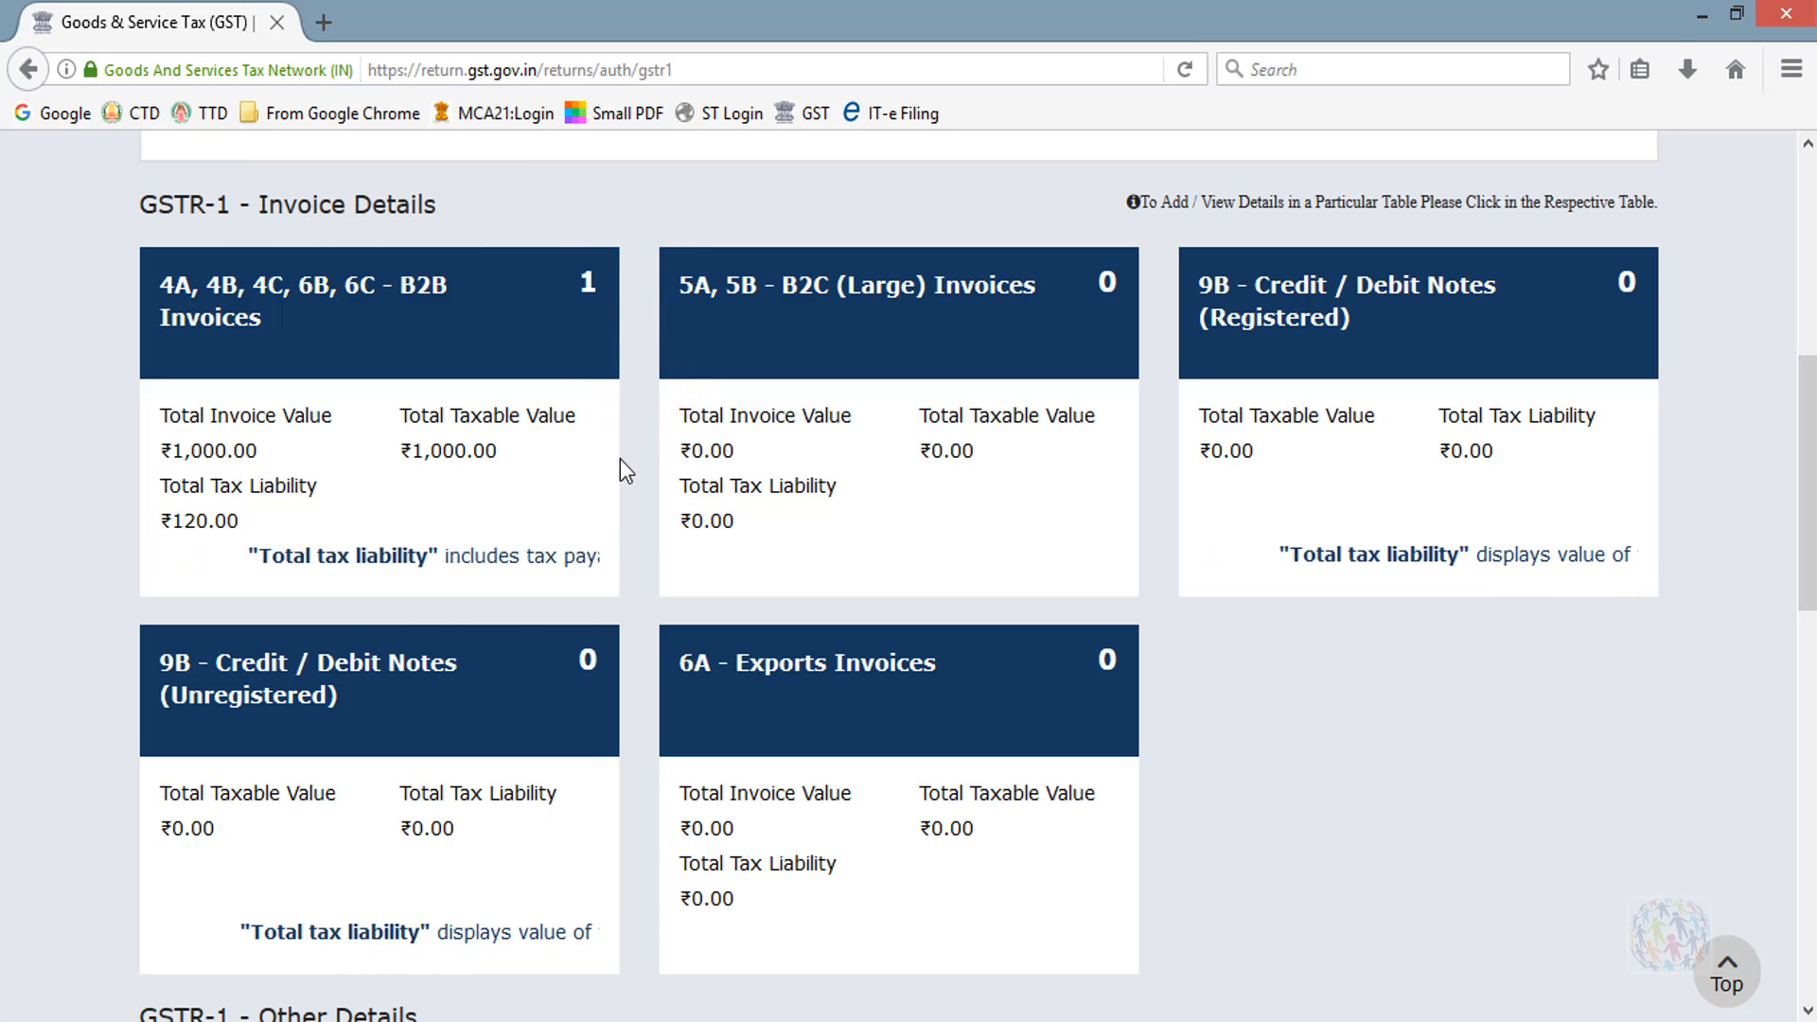
scroll(622, 492, "down", 2)
scroll(638, 644, "down", 5)
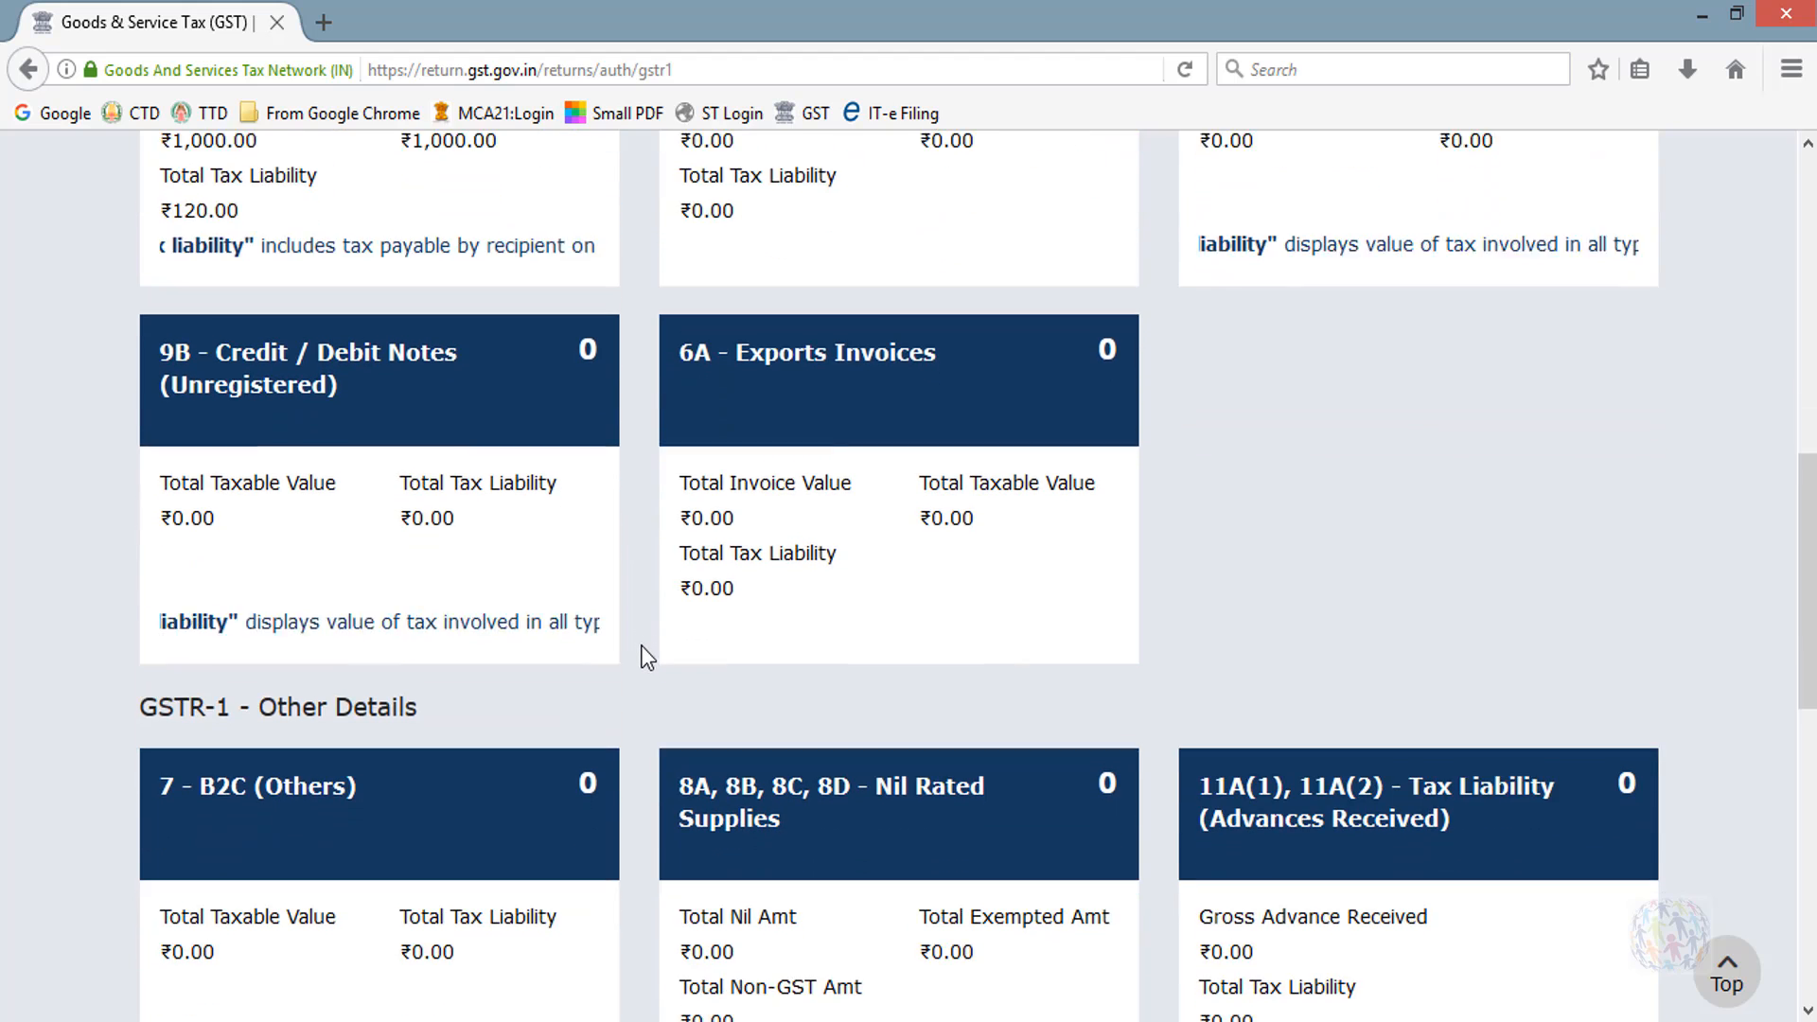
scroll(643, 660, "down", 7)
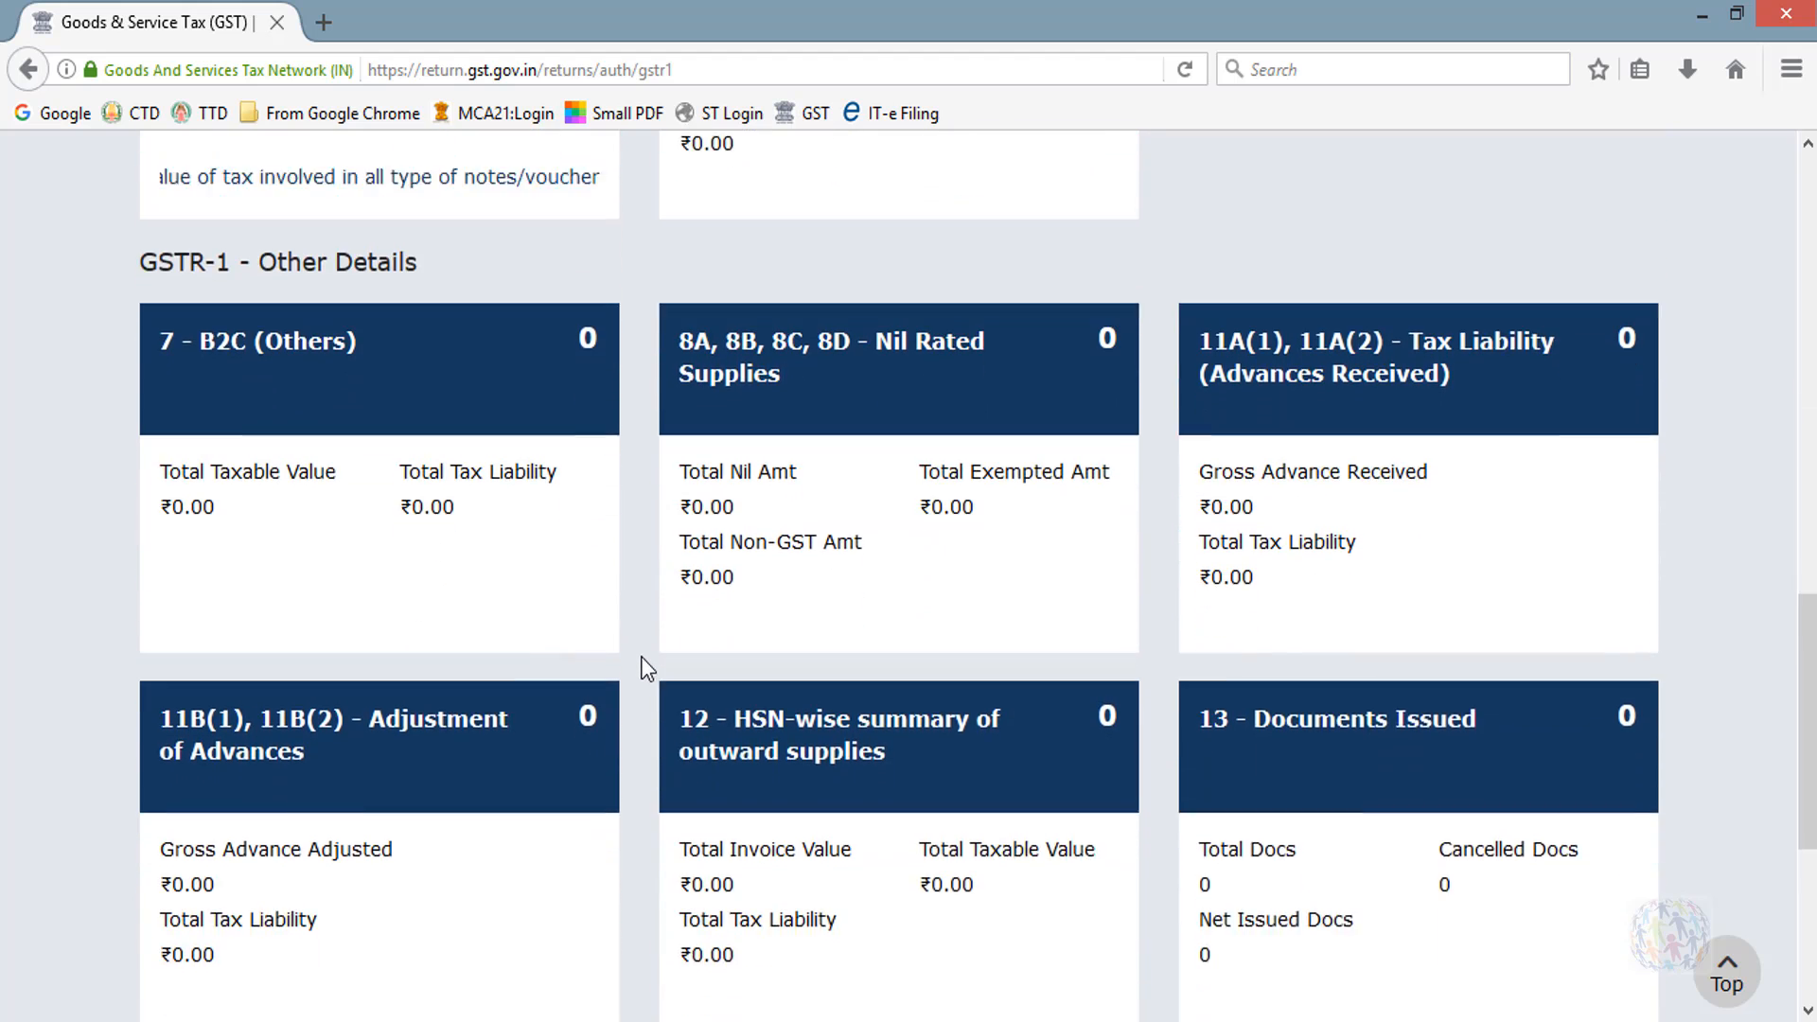
scroll(645, 670, "down", 4)
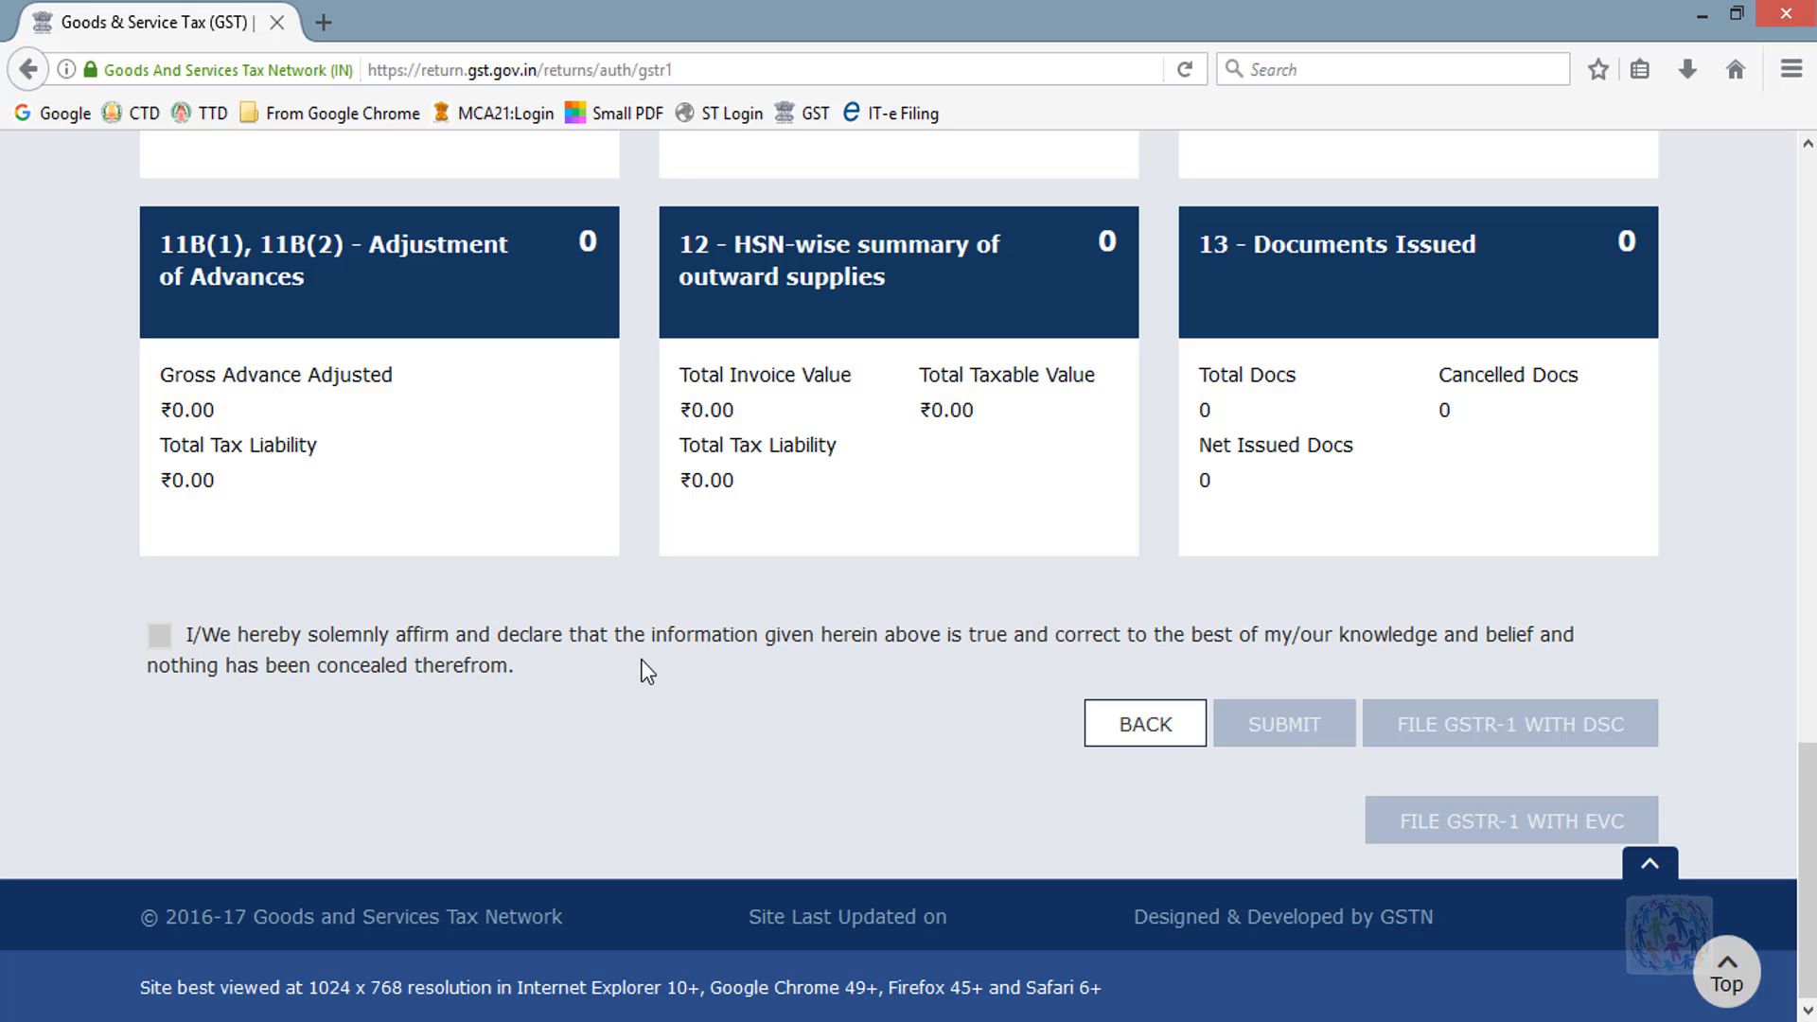